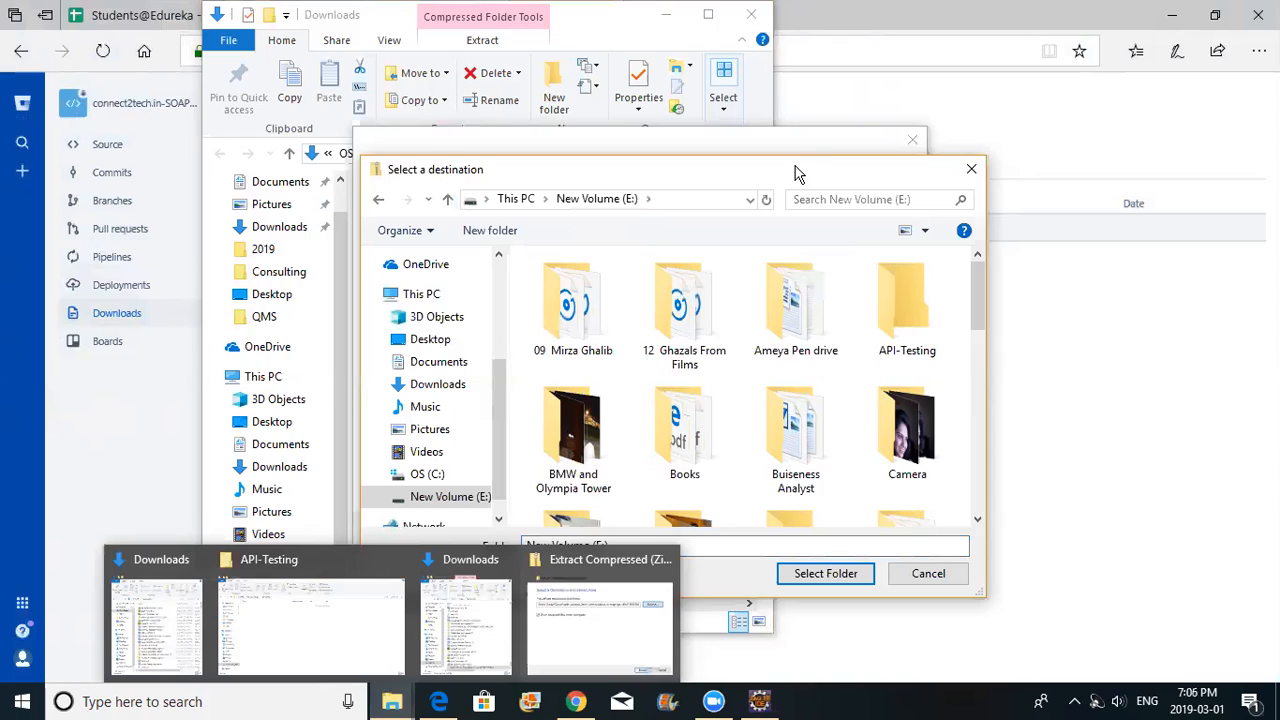
# Extract the connect2tech zip into Downloads with 'Show extracted files when complete' unchecked
pyautogui.moveTo(590, 600)
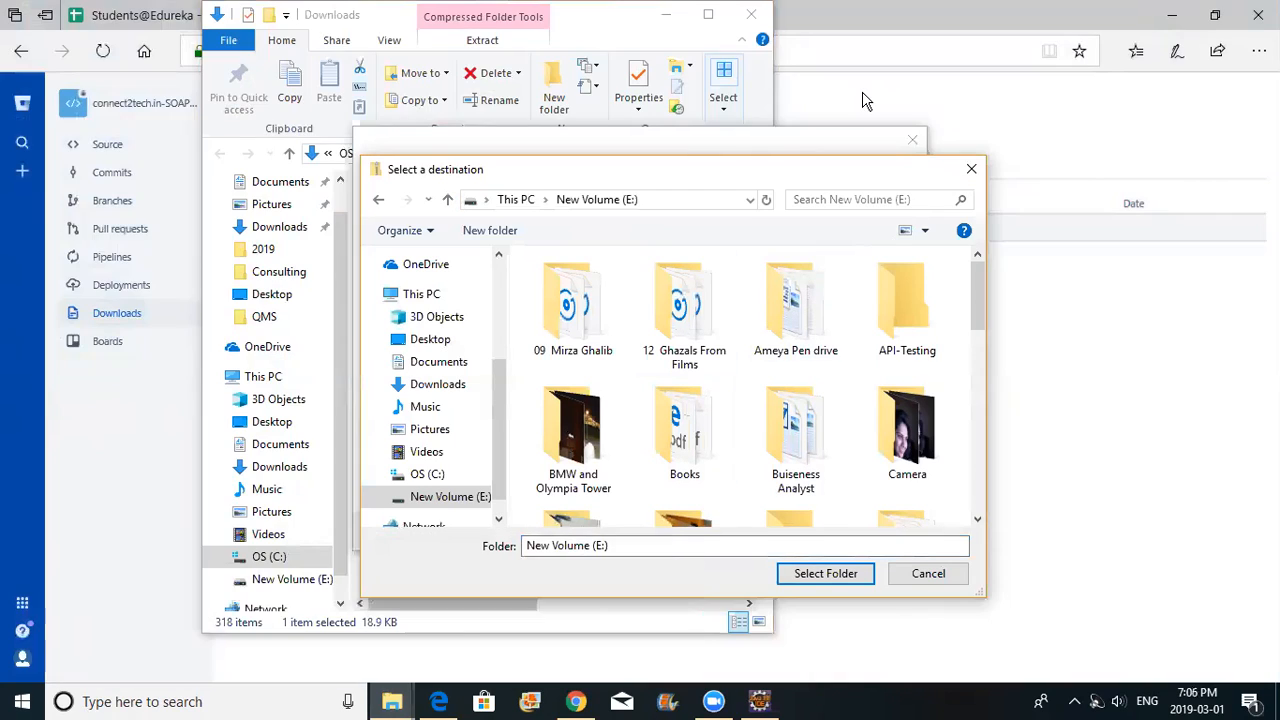
pyautogui.click(971, 171)
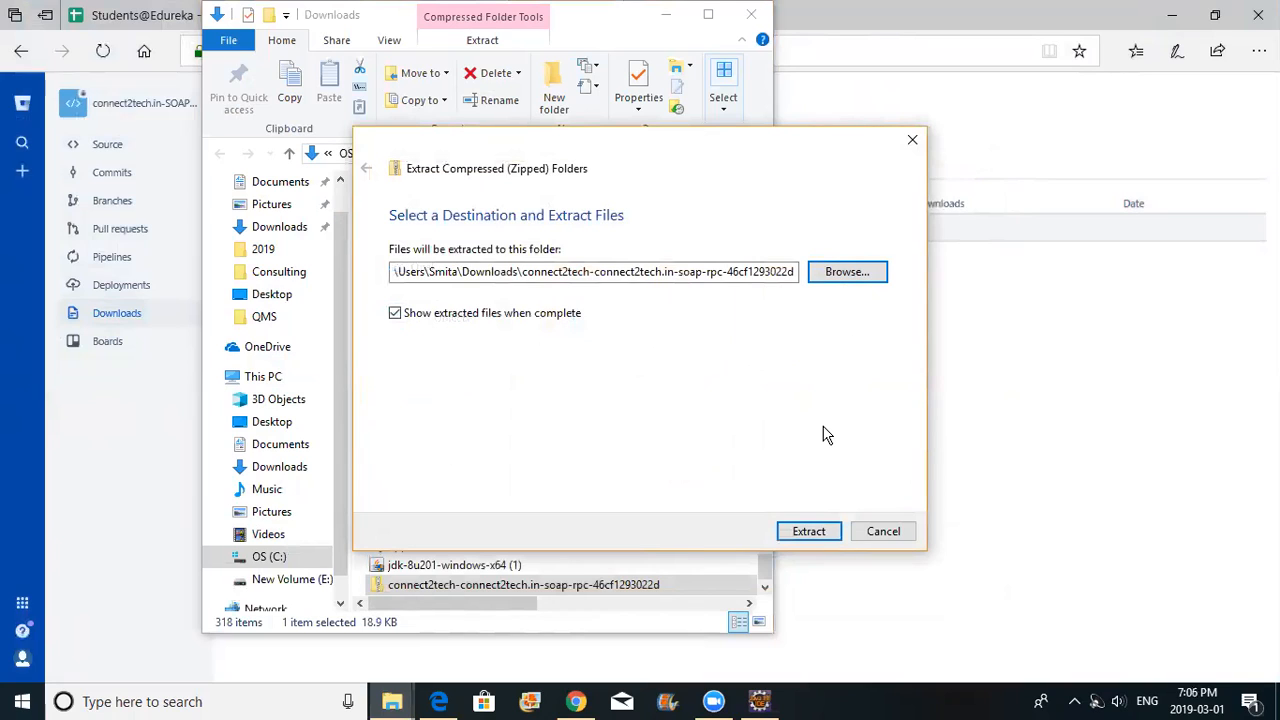
pyautogui.click(727, 433)
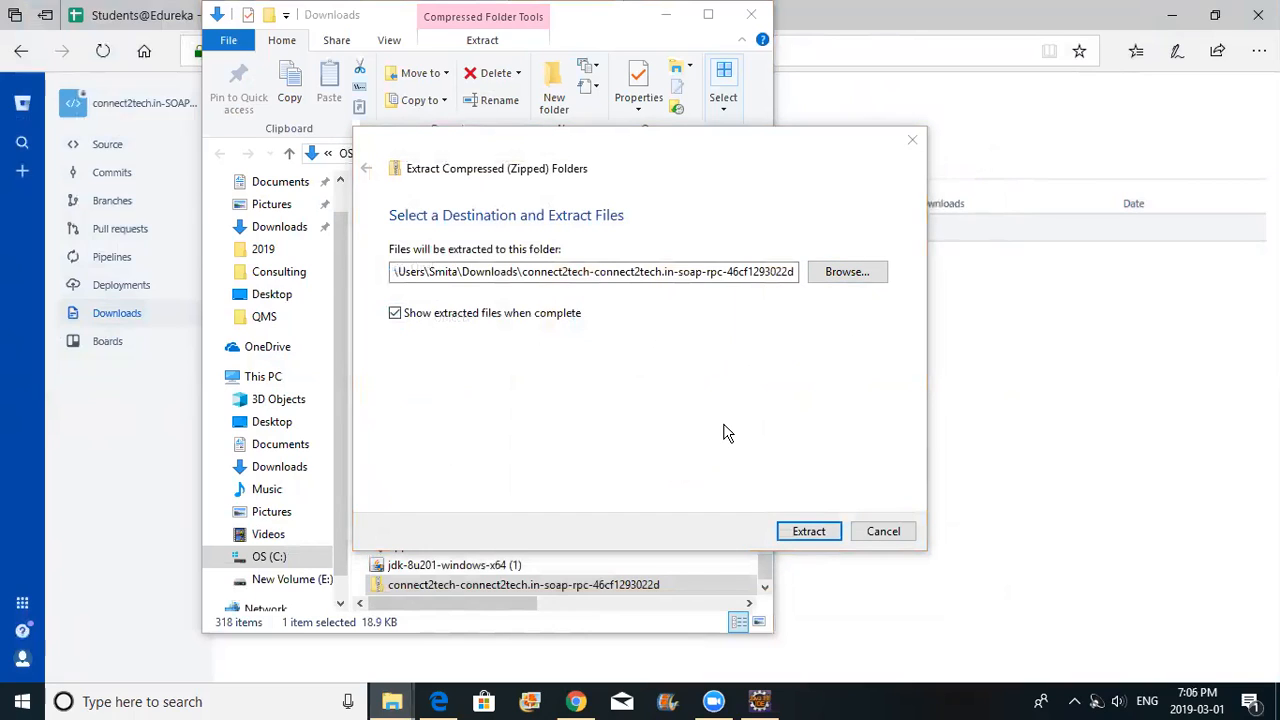
pyautogui.click(396, 314)
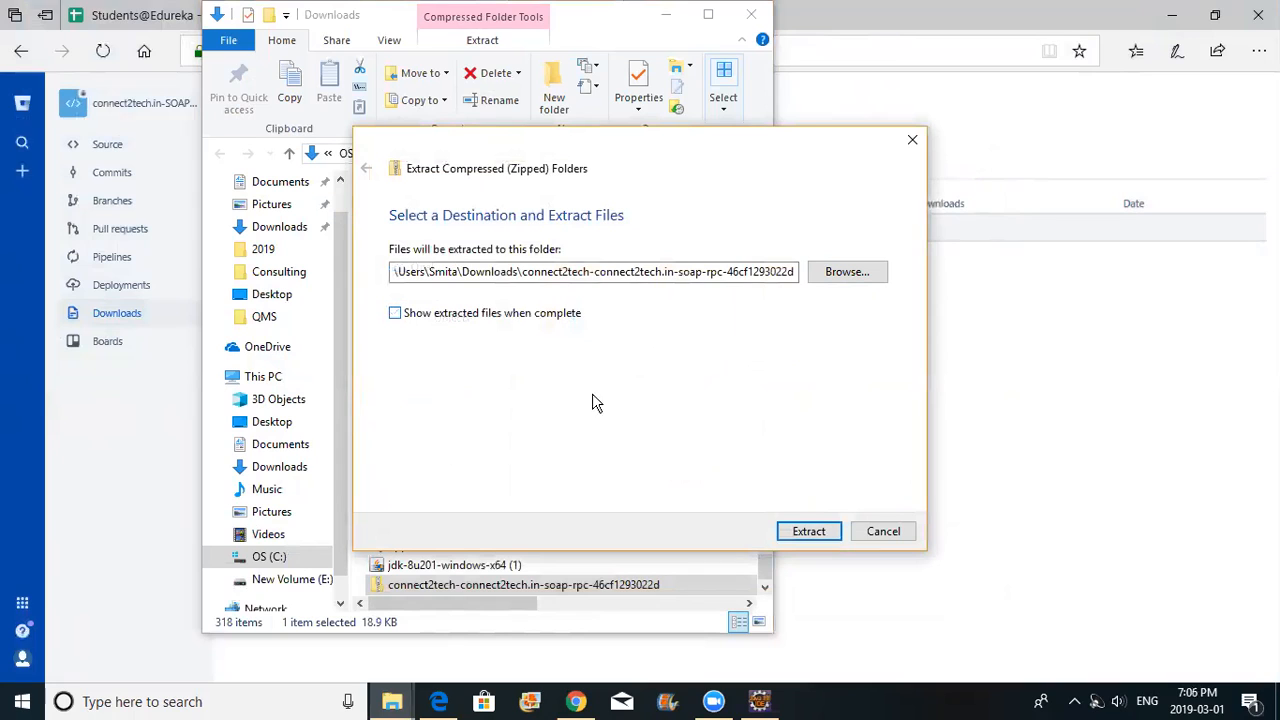
pyautogui.click(807, 531)
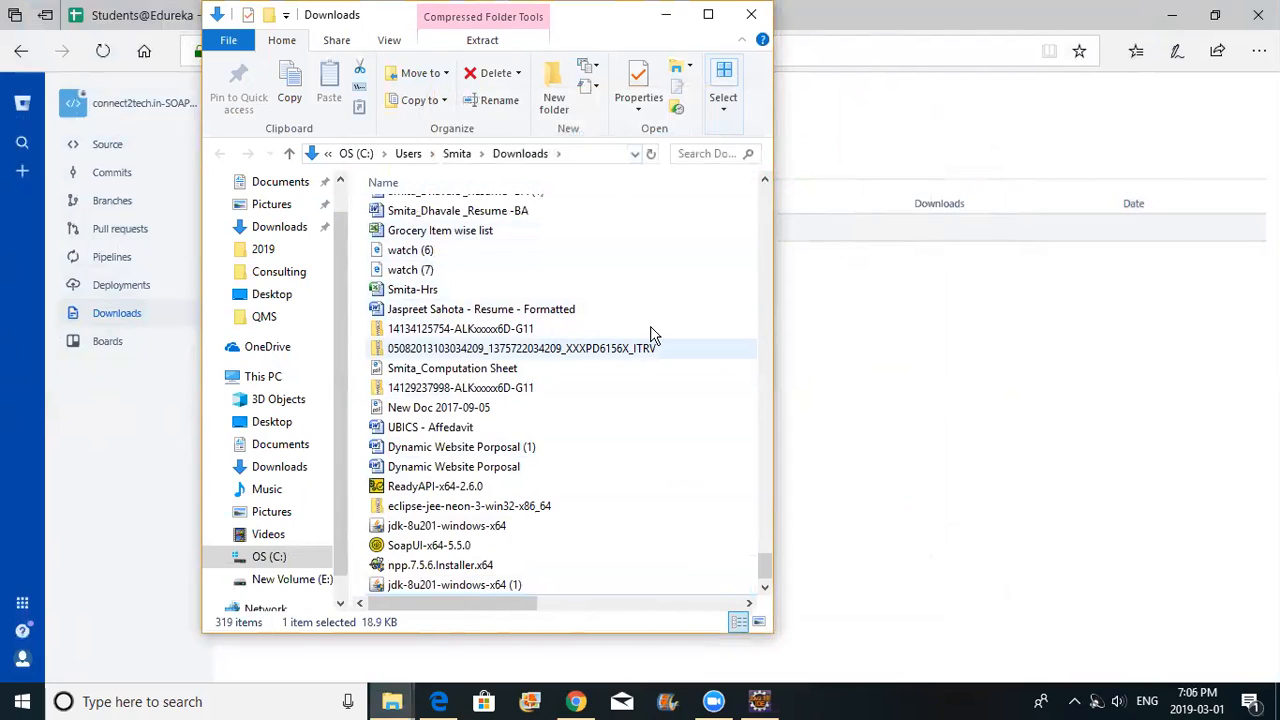
# Look through the Downloads list for the items starting with c
pyautogui.click(765, 181)
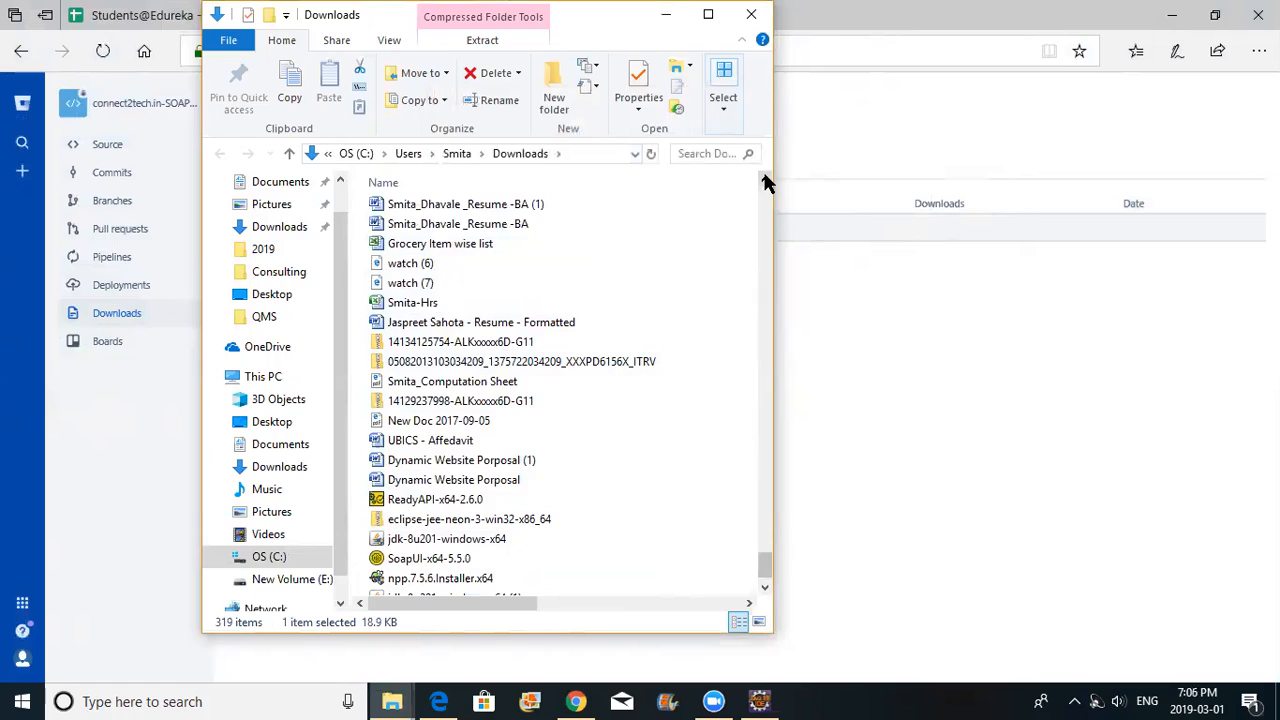
pyautogui.scroll(-1, 615, 257)
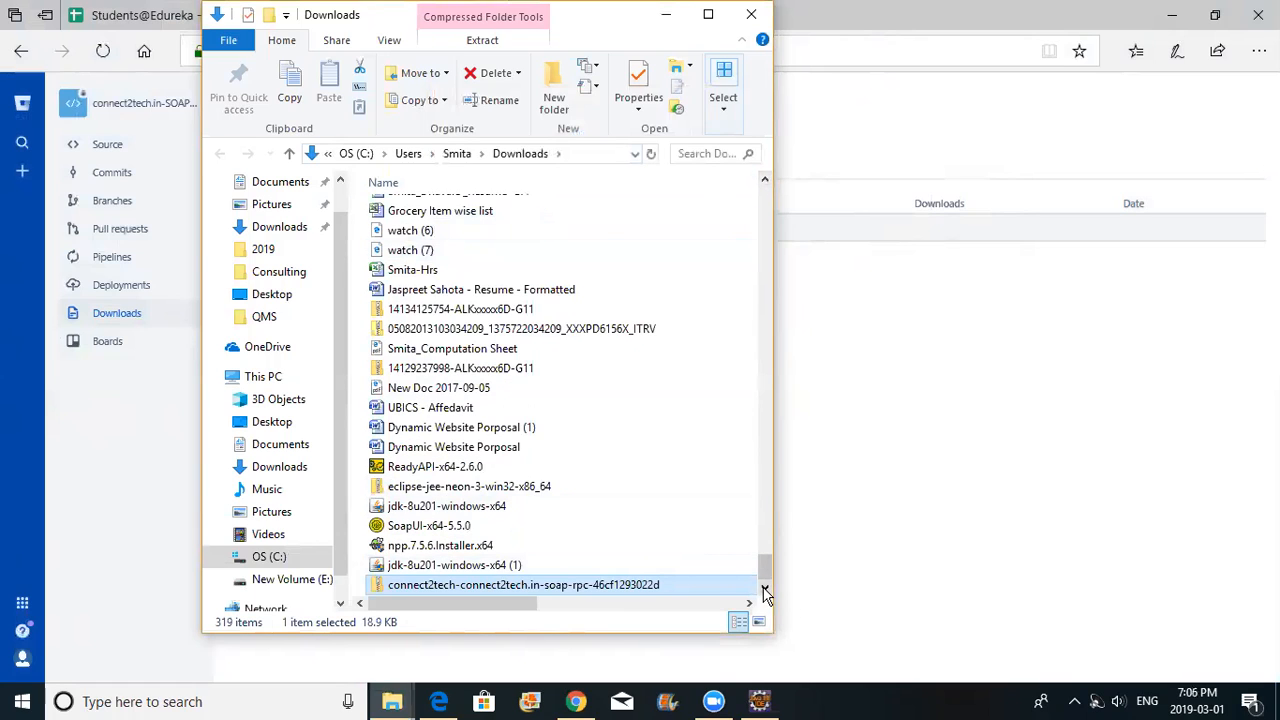
pyautogui.press('Home')
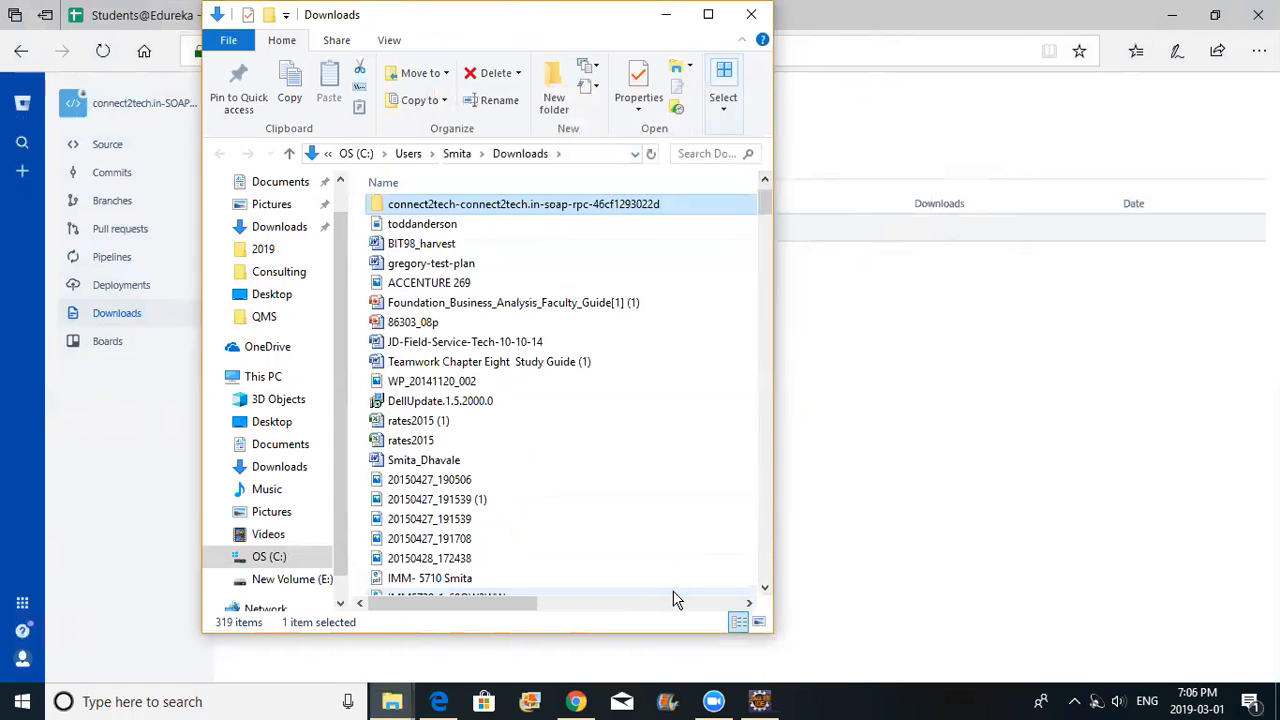
pyautogui.press('c')
pyautogui.press('c')
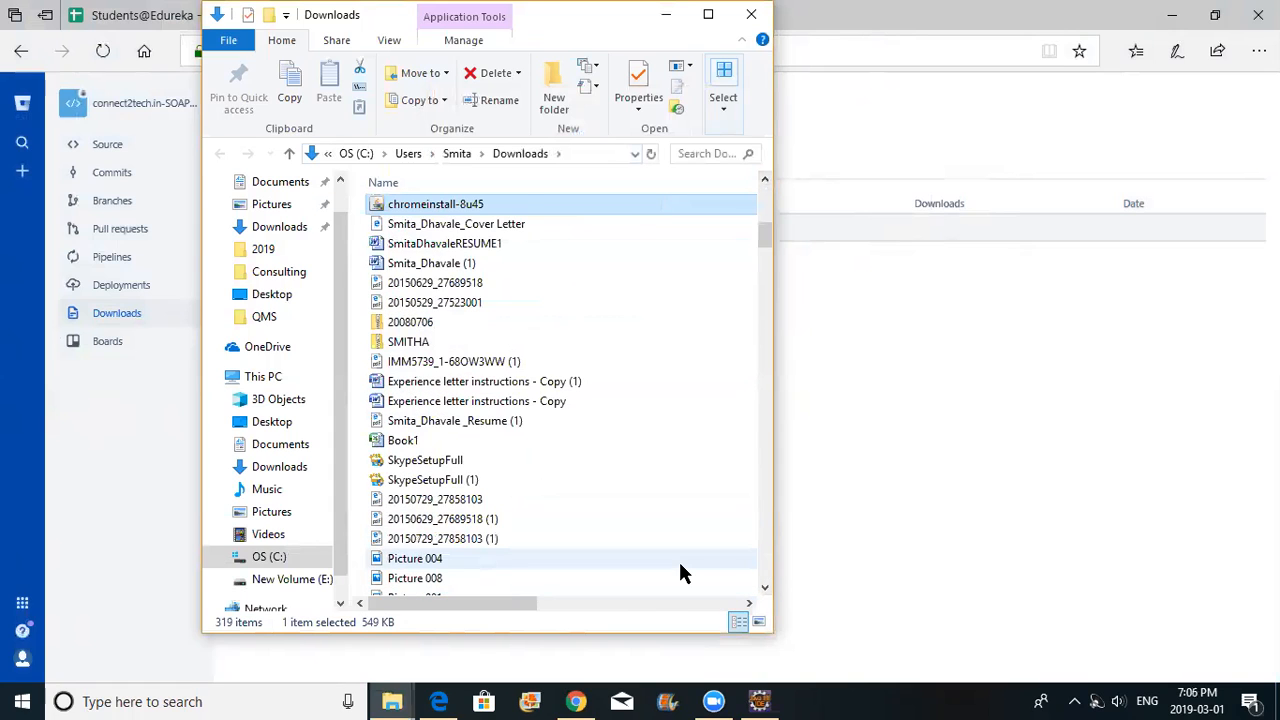
pyautogui.press('c')
pyautogui.press('c')
pyautogui.press('c')
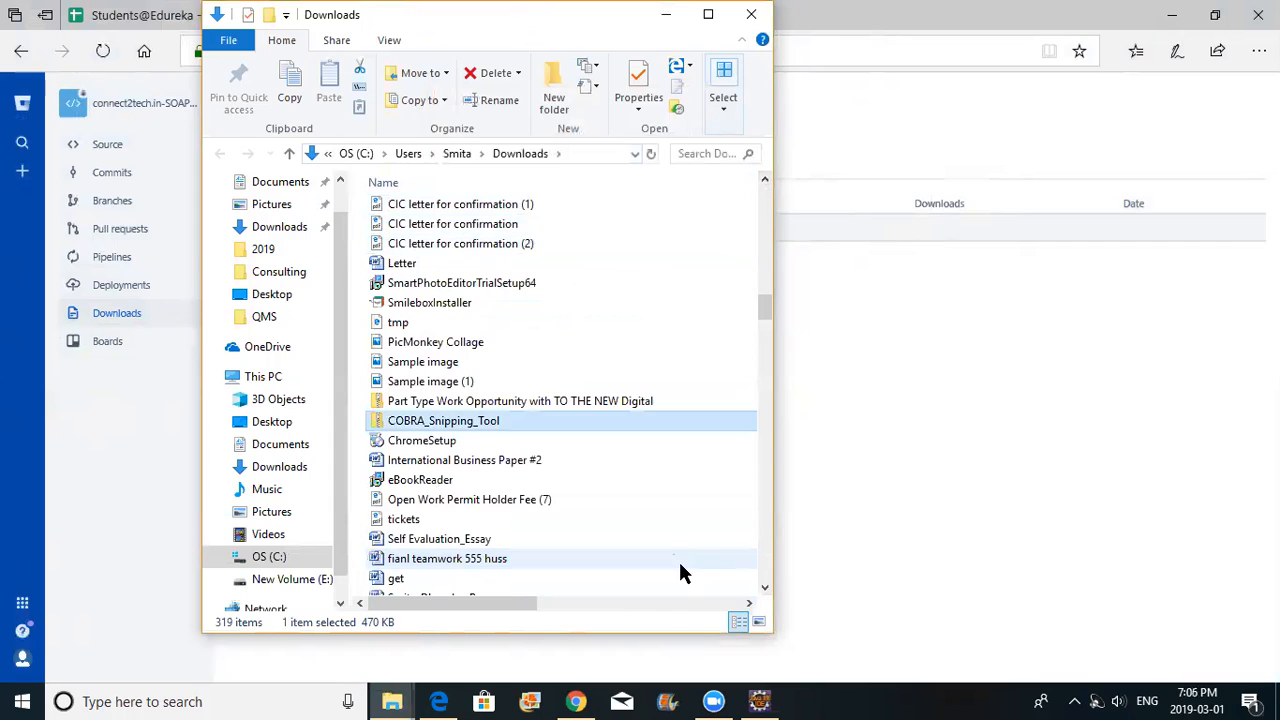
pyautogui.press('c')
pyautogui.press('c')
pyautogui.press('c')
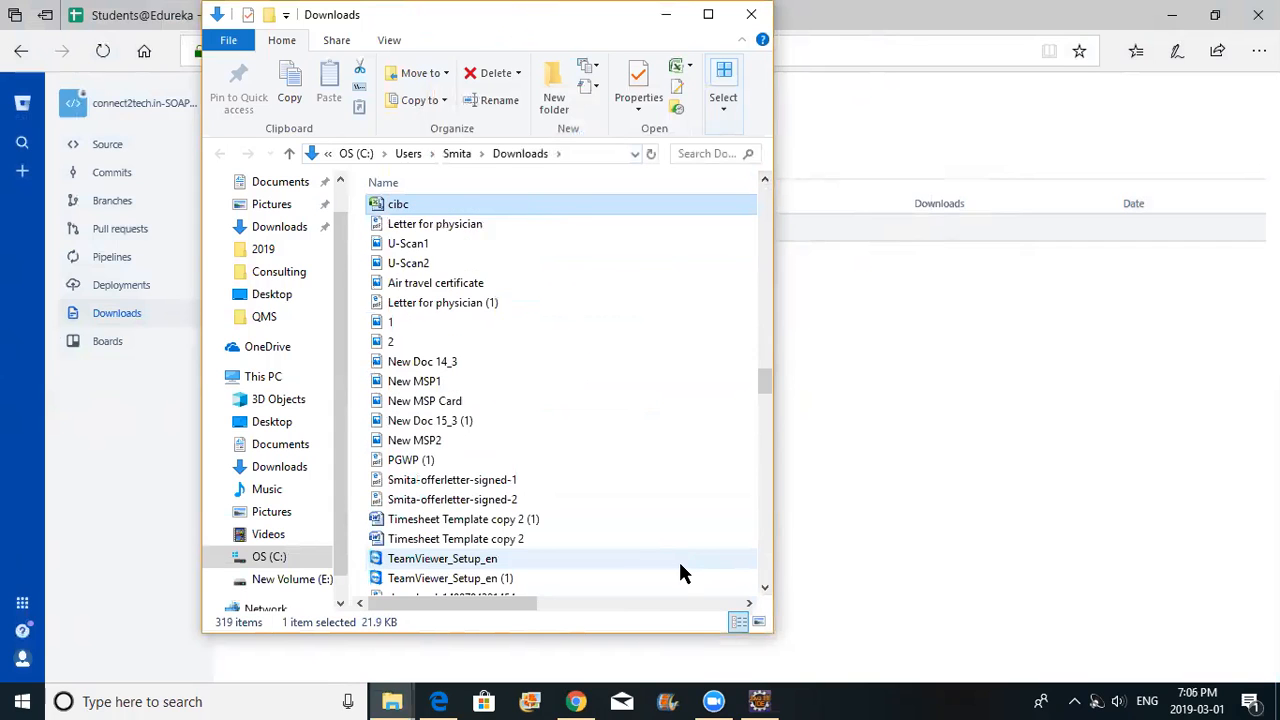
pyautogui.press('c')
pyautogui.press('c')
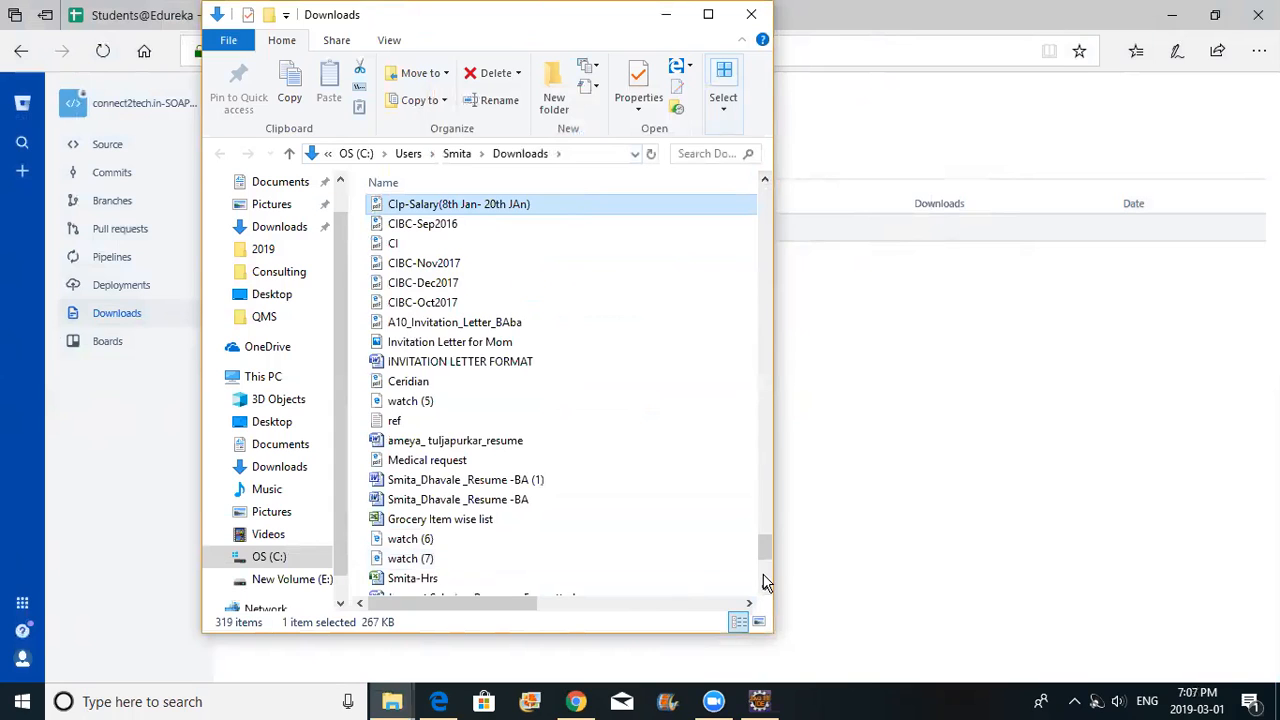
pyautogui.scroll(-5, 765, 580)
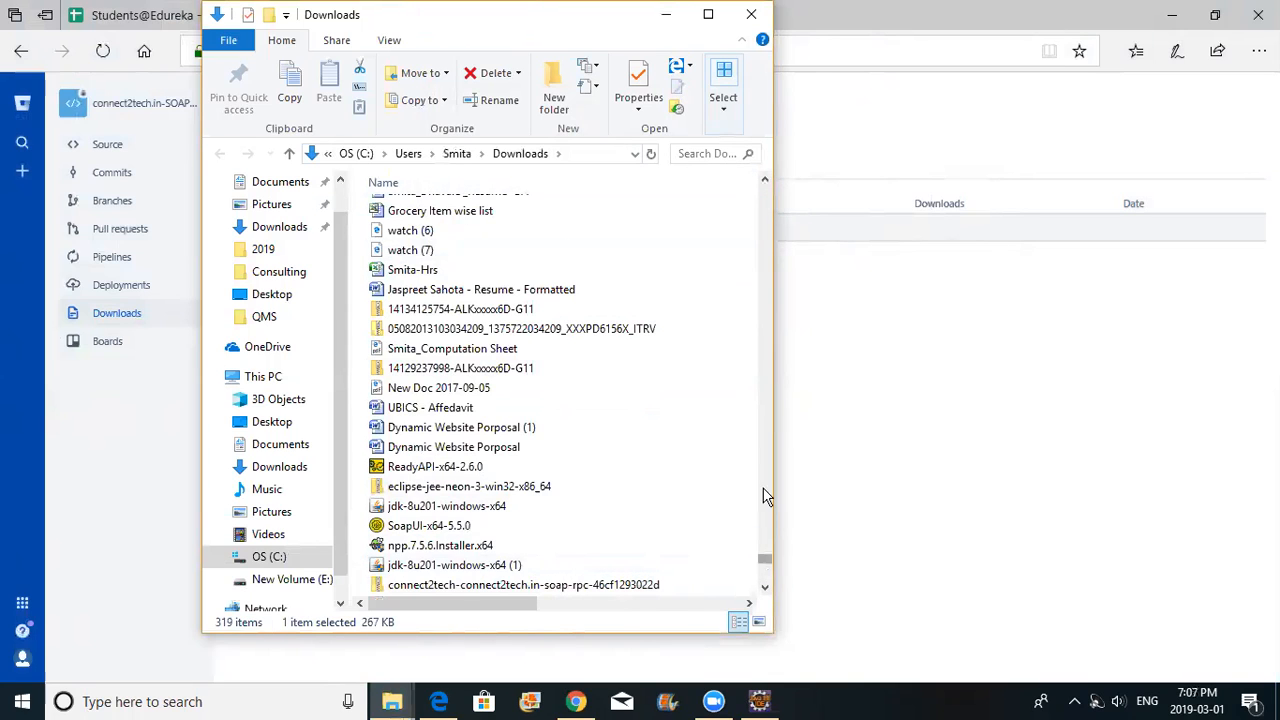
# Widen the window, sort Downloads newest first, and open the extracted soap-rpc folder
pyautogui.moveTo(765, 558); pyautogui.dragTo(752, 172)
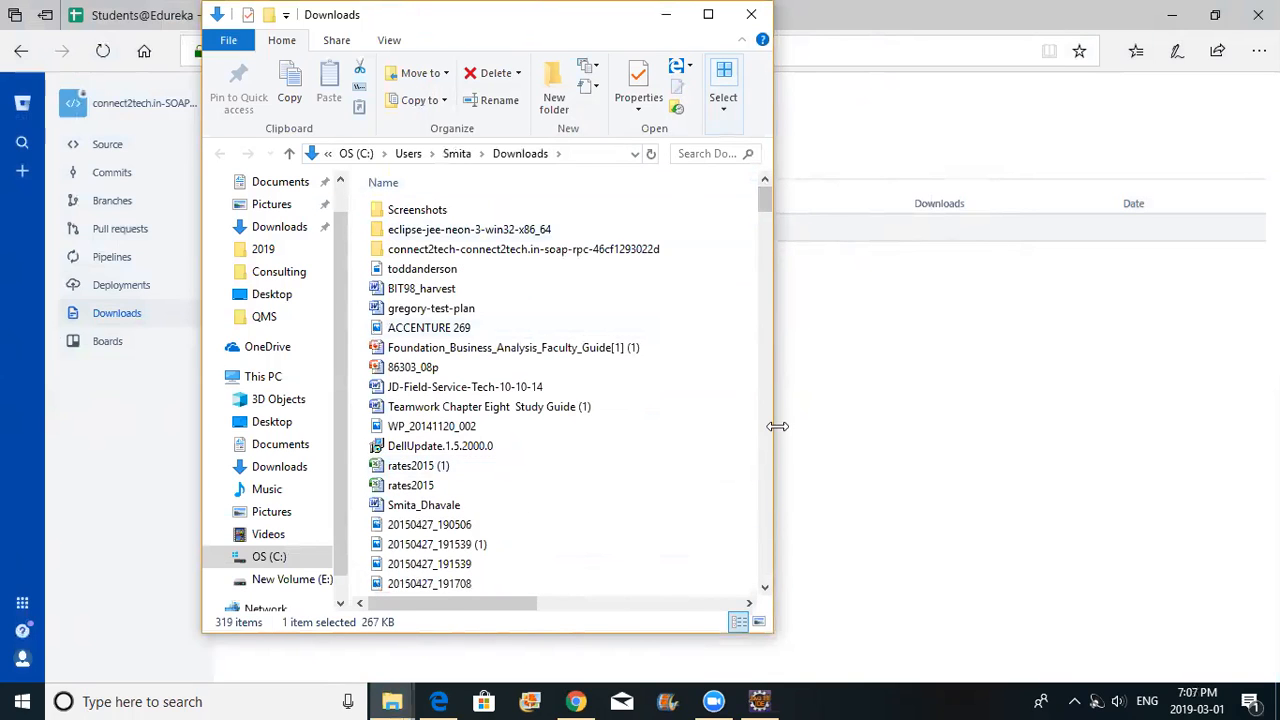
pyautogui.moveTo(772, 423); pyautogui.dragTo(957, 363)
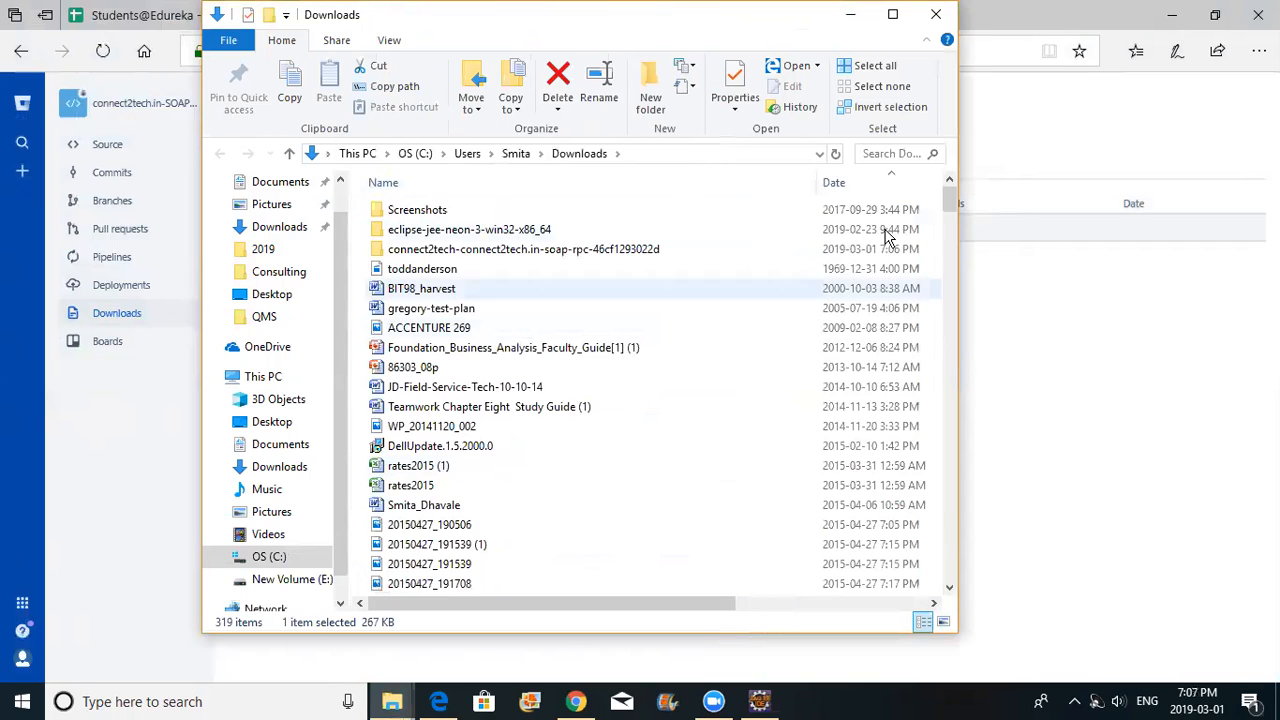
pyautogui.click(892, 182)
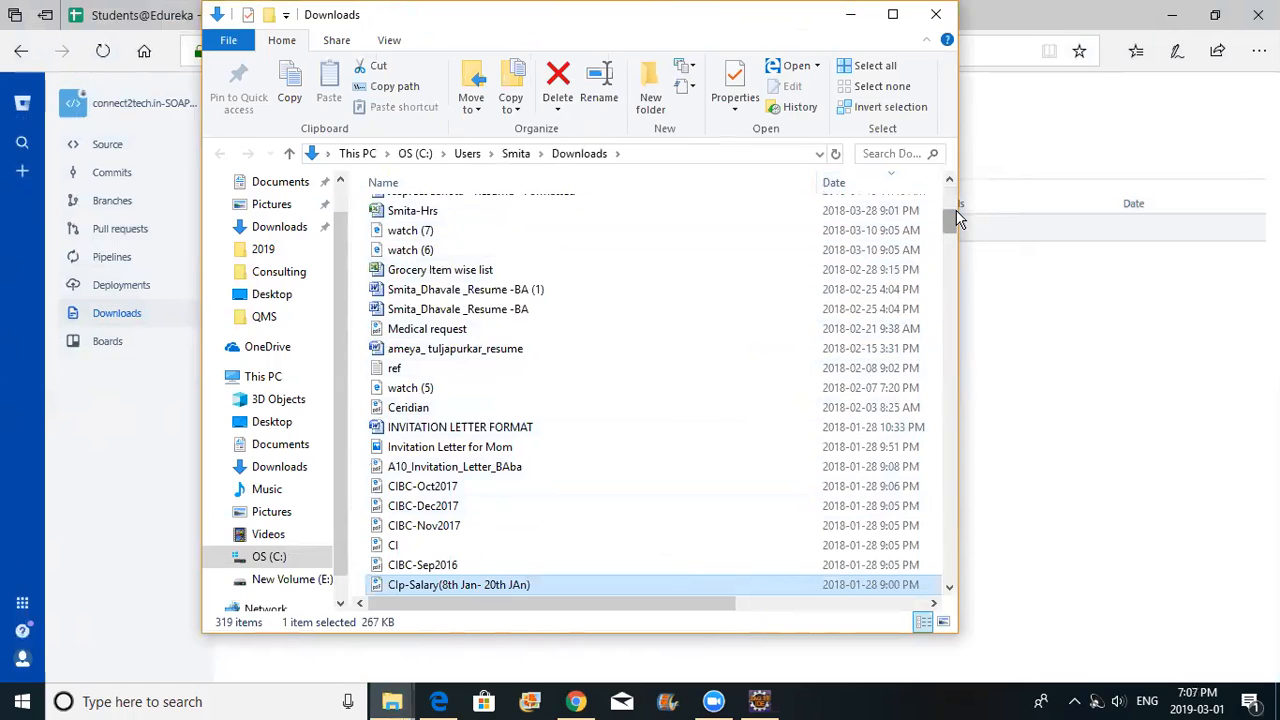
pyautogui.moveTo(954, 214); pyautogui.dragTo(954, 157)
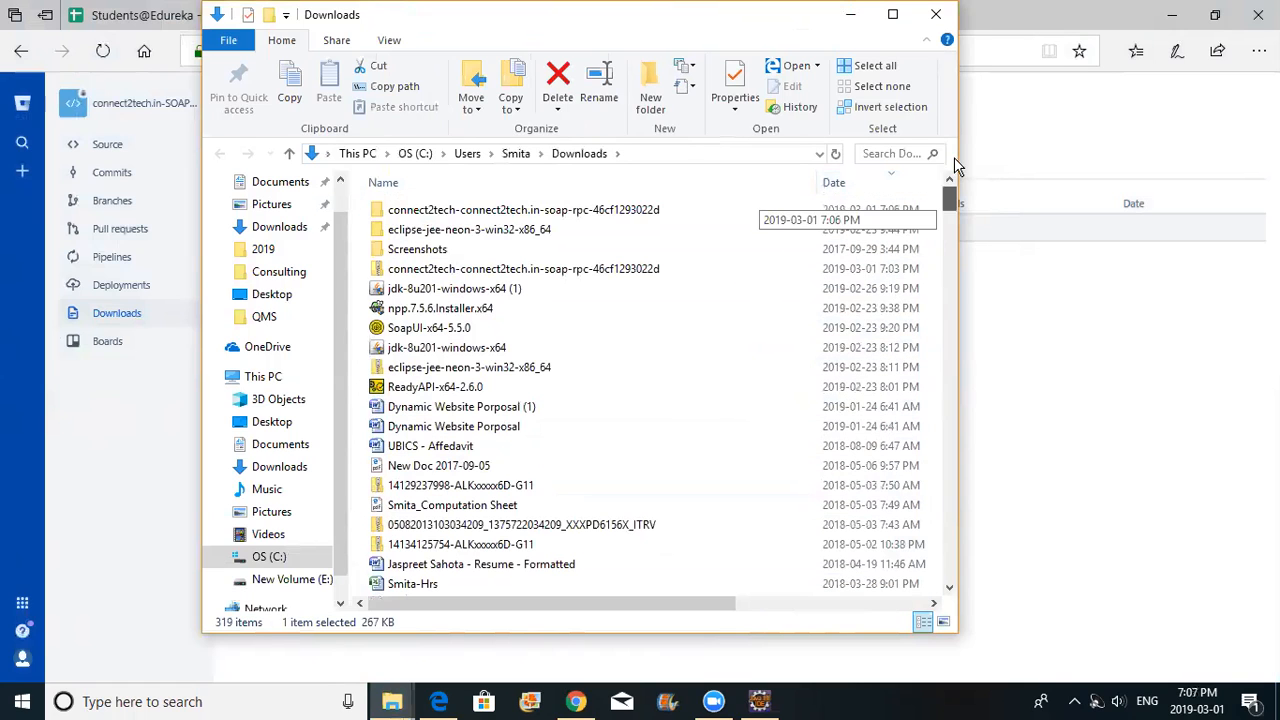
pyautogui.doubleClick(591, 210)
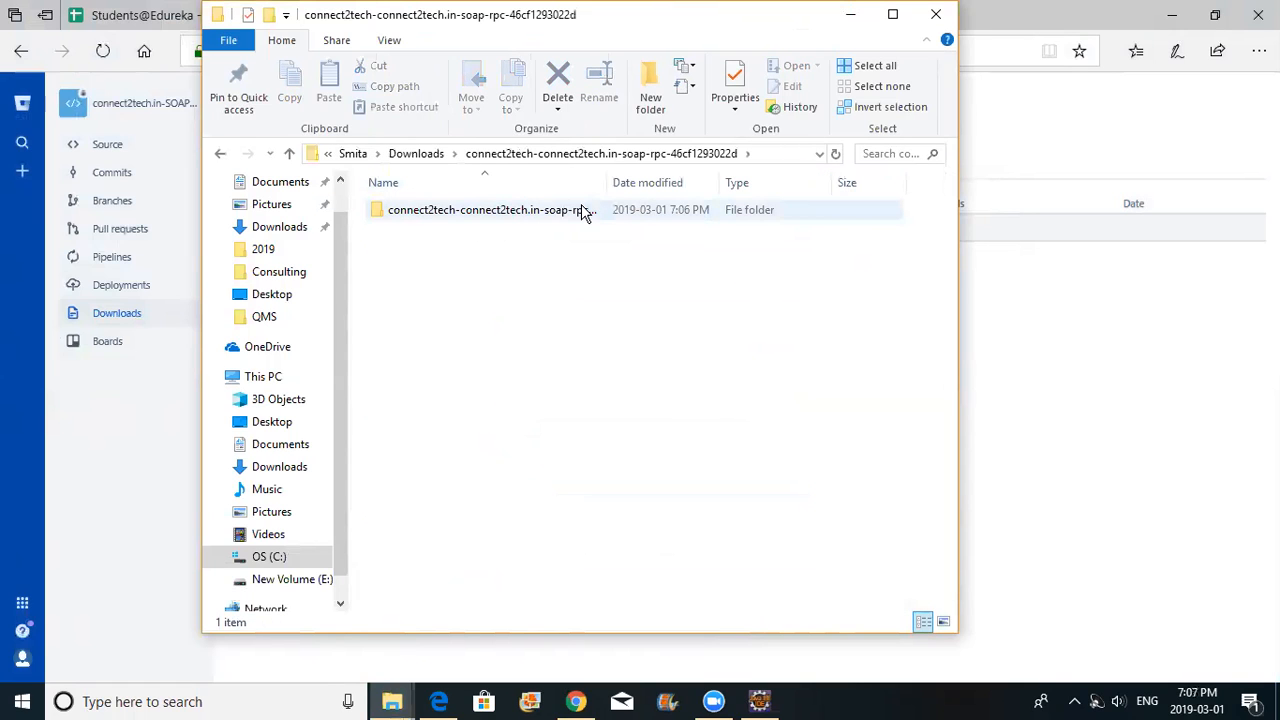
# Paste the project subfolder into the API-Testing folder on New Volume (E:)
pyautogui.click(585, 212)
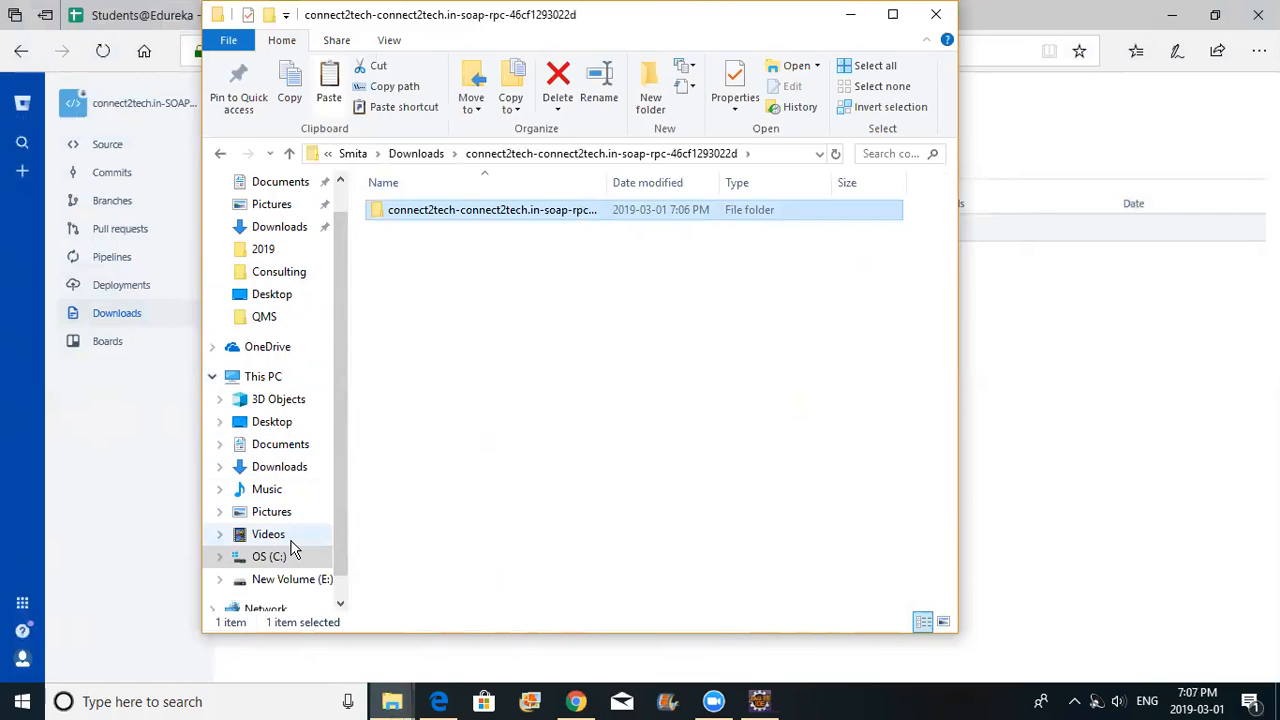
pyautogui.click(247, 588)
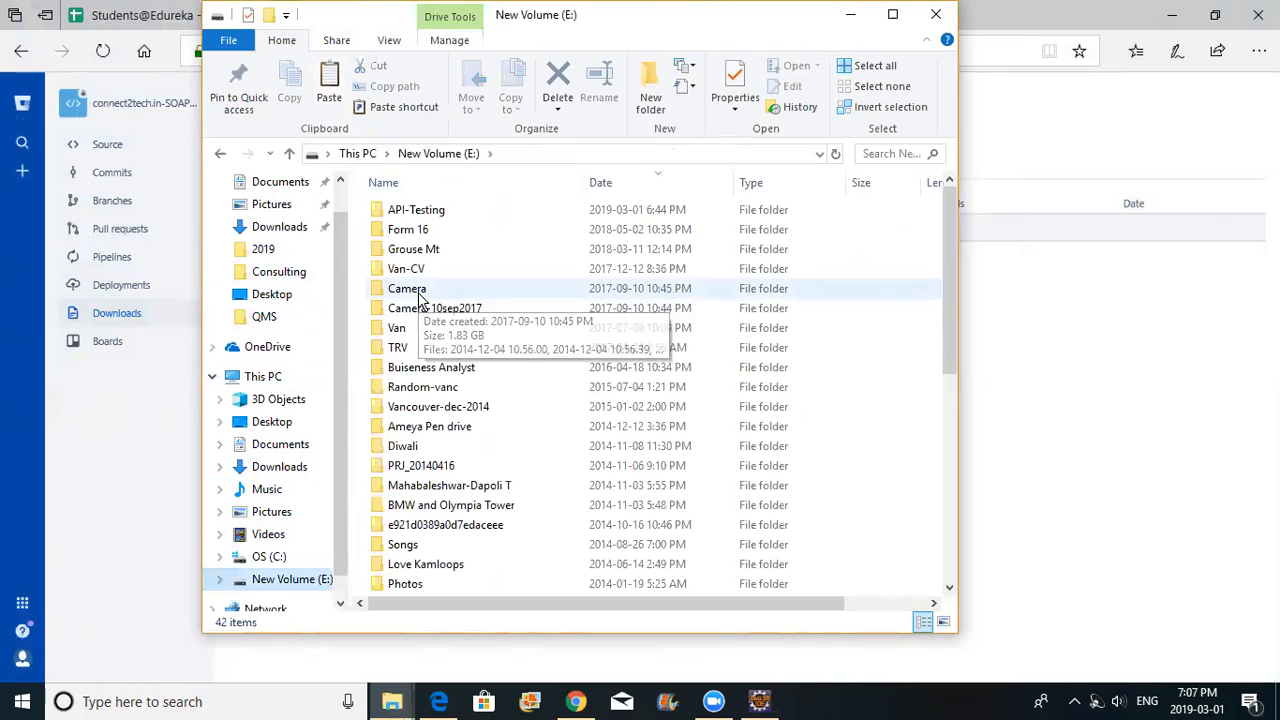
pyautogui.doubleClick(437, 218)
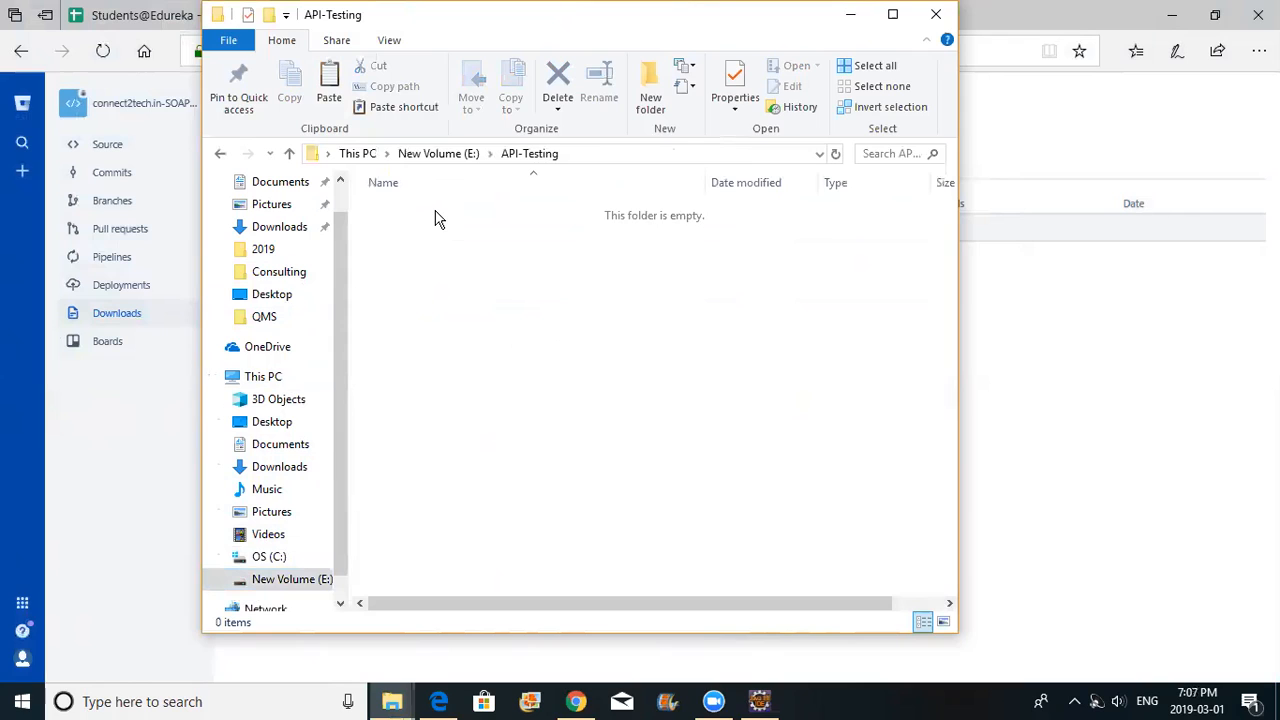
pyautogui.hotkey('ctrl', 'v')
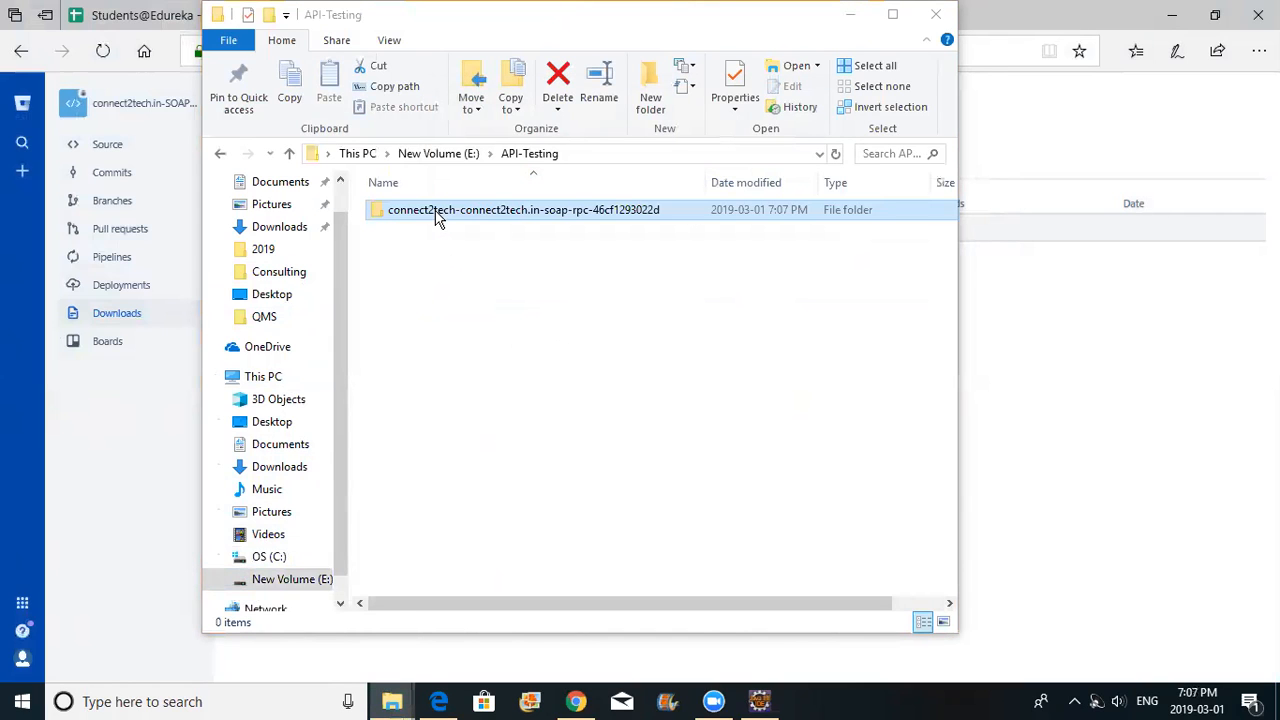
pyautogui.click(532, 352)
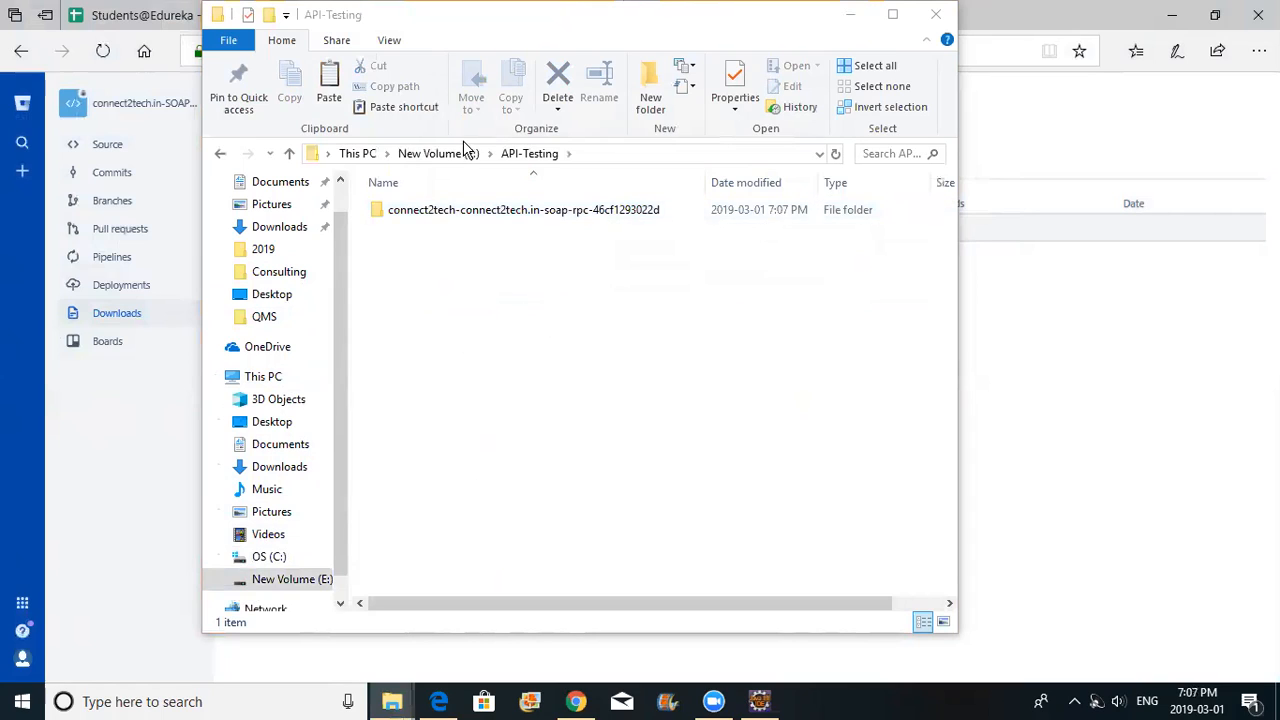
# Rename the pasted folder to connect2tech-connect2tech.in-soap-rpc, dropping the hash suffix
pyautogui.click(457, 216)
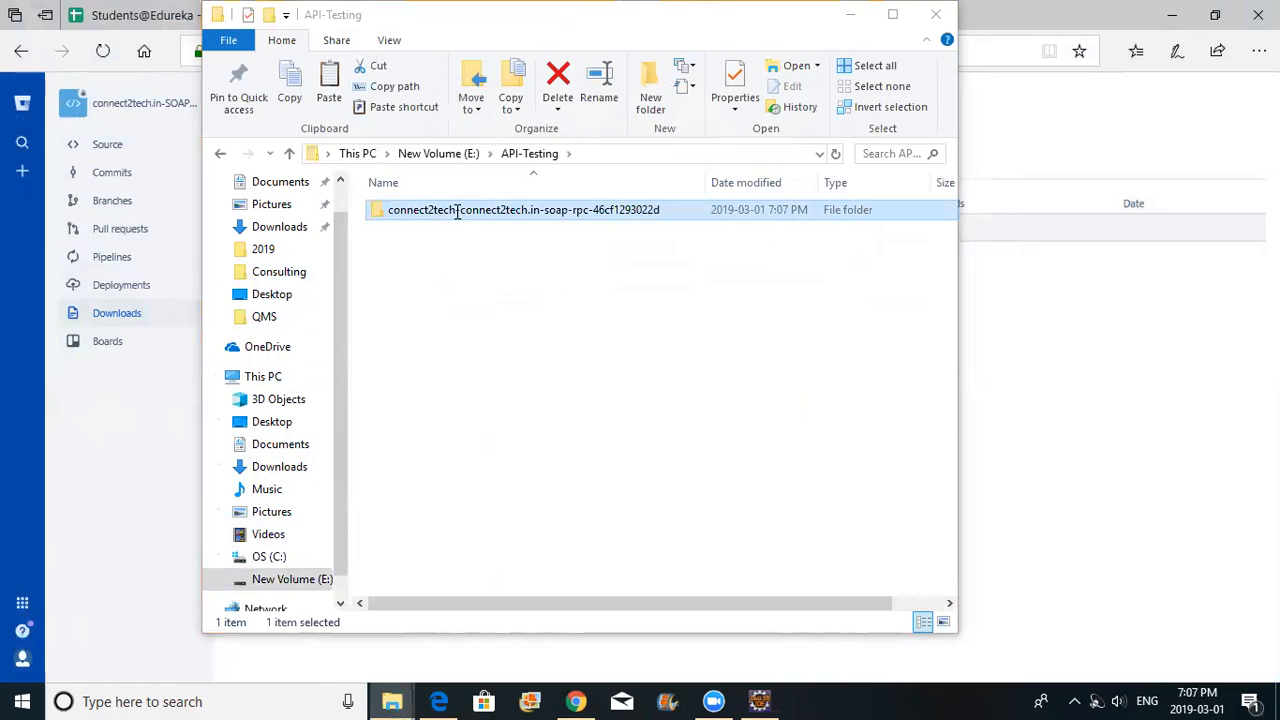
pyautogui.click(457, 211)
pyautogui.press('End')
pyautogui.press('BackSpace')
pyautogui.press('BackSpace')
pyautogui.press('BackSpace')
pyautogui.press('BackSpace')
pyautogui.press('BackSpace')
pyautogui.press('BackSpace')
pyautogui.press('BackSpace')
pyautogui.press('BackSpace')
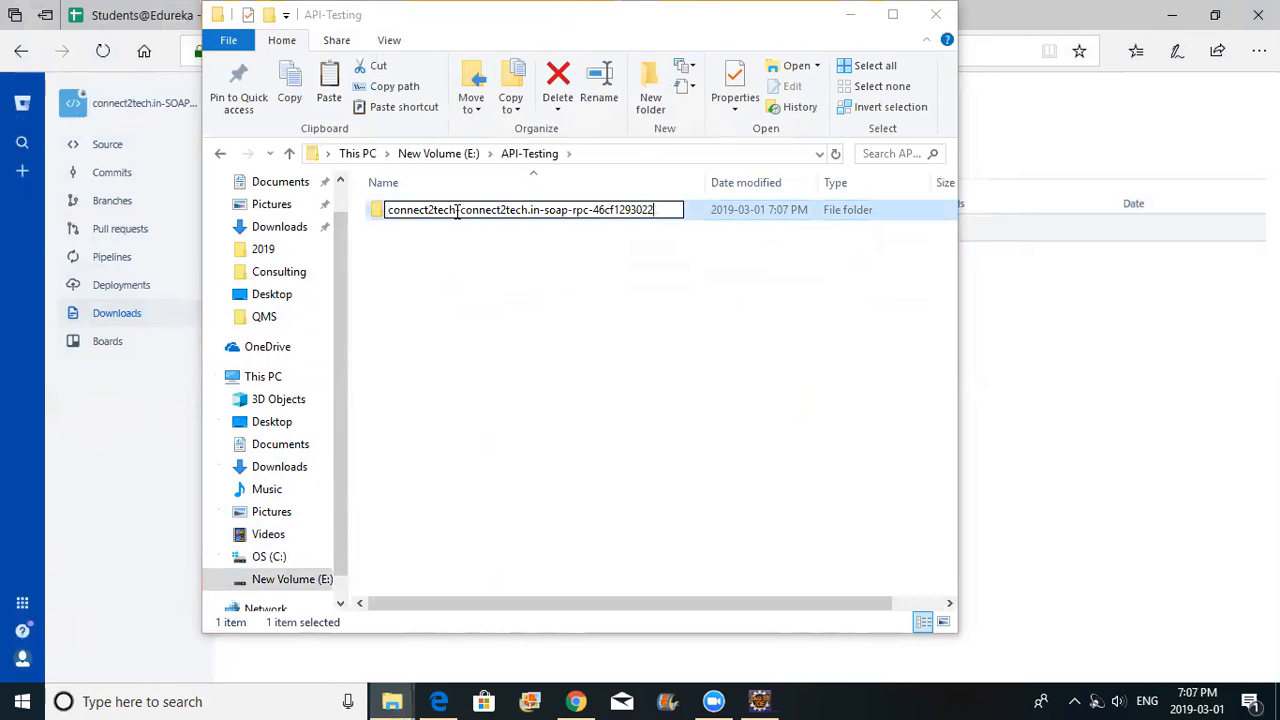
pyautogui.press('BackSpace')
pyautogui.press('BackSpace')
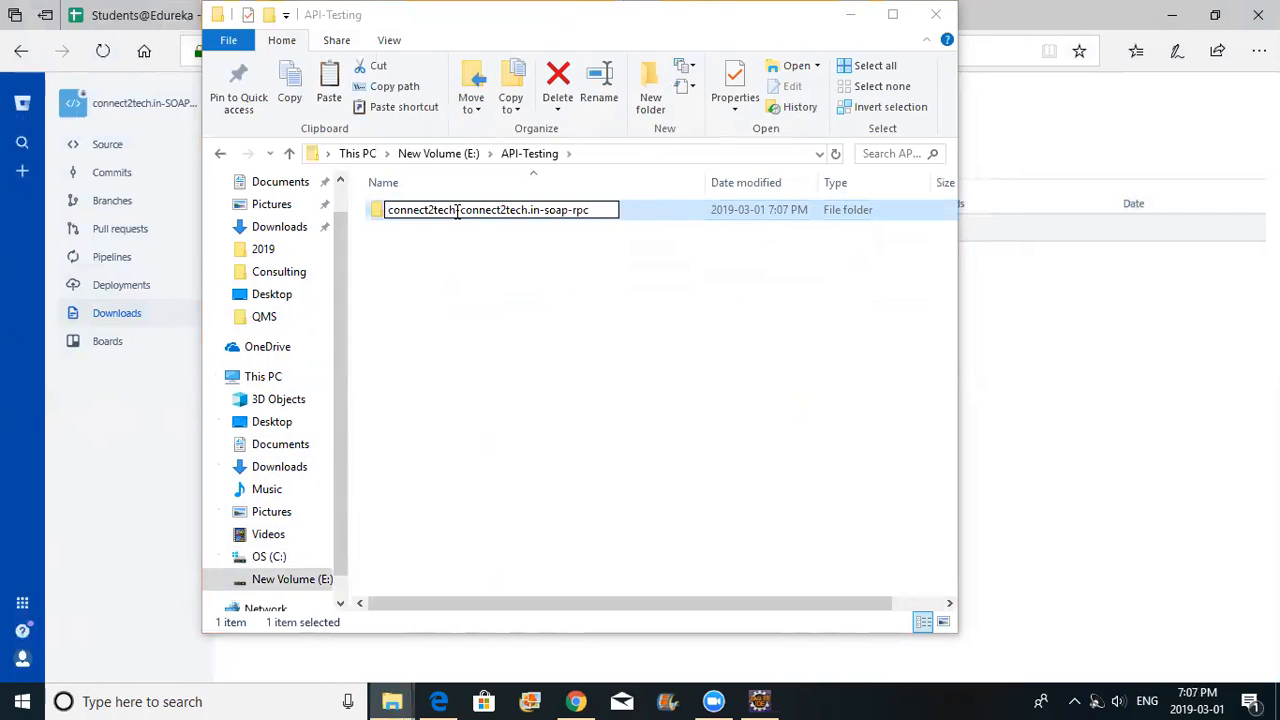
pyautogui.press('Return')
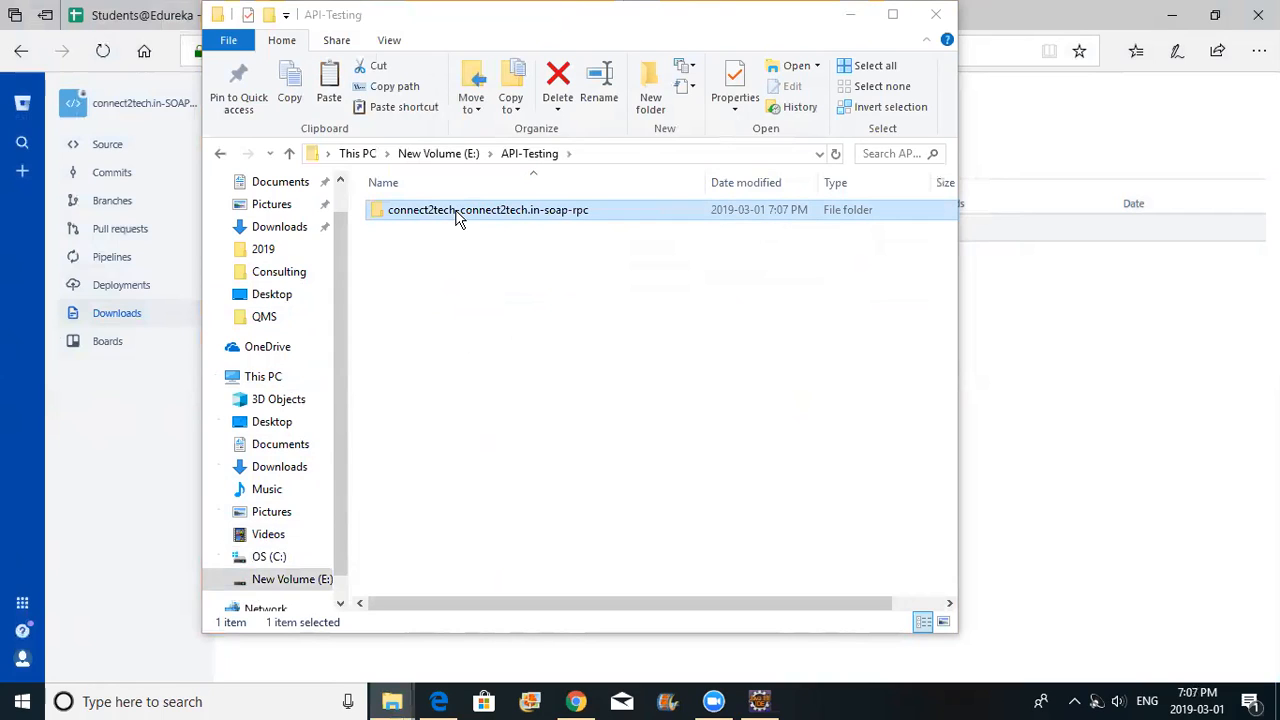
pyautogui.click(759, 701)
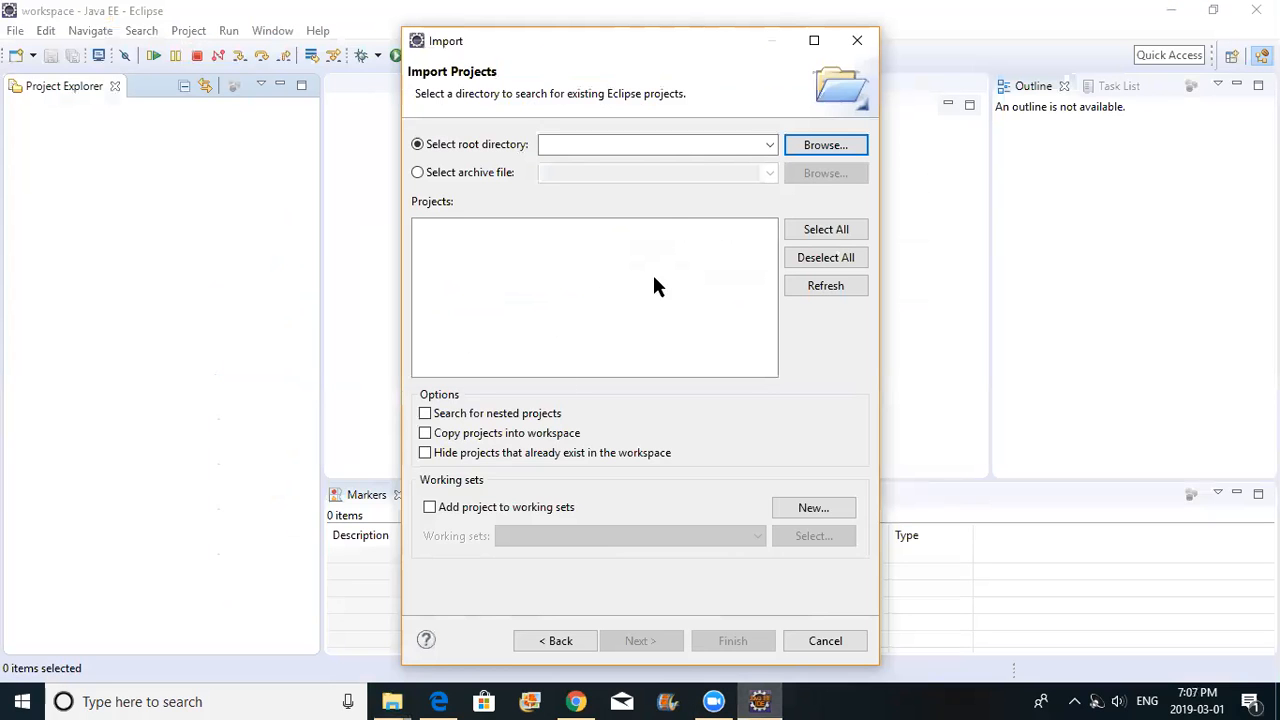
# Import from E:\API-Testing\connect2tech-connect2tech.in-soap-rpc as the root folder and finish
pyautogui.click(826, 150)
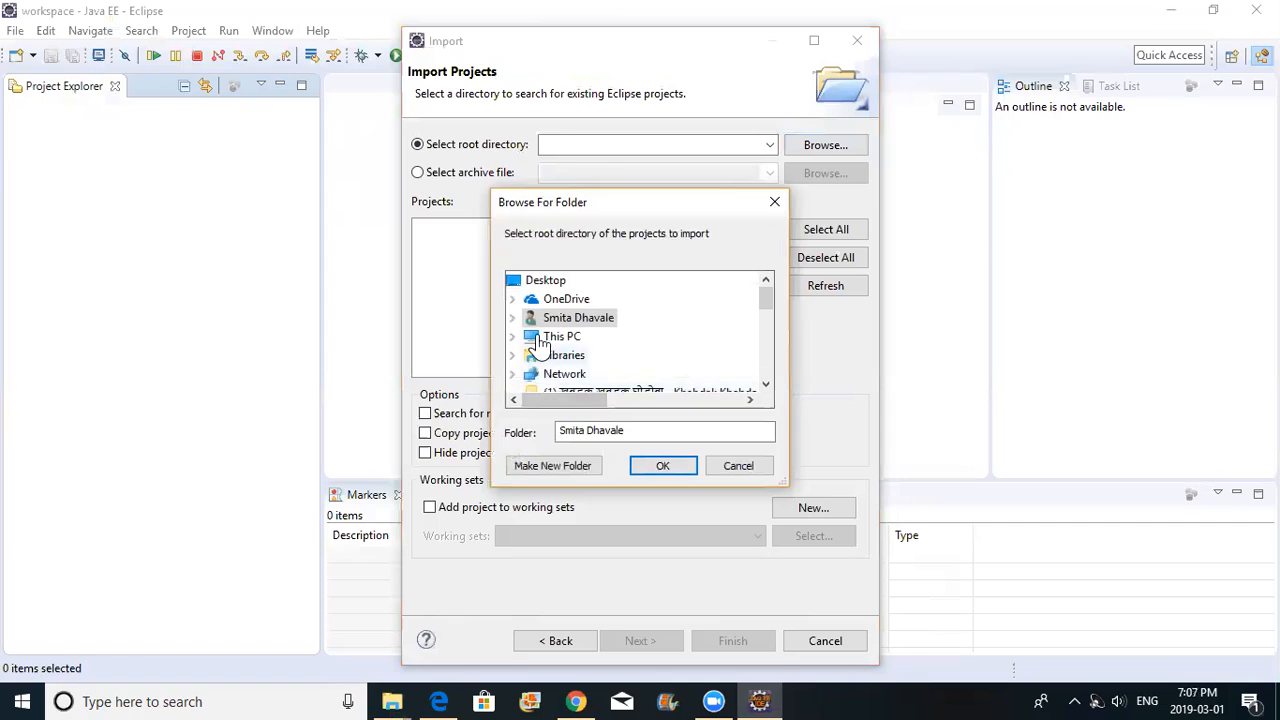
pyautogui.click(512, 338)
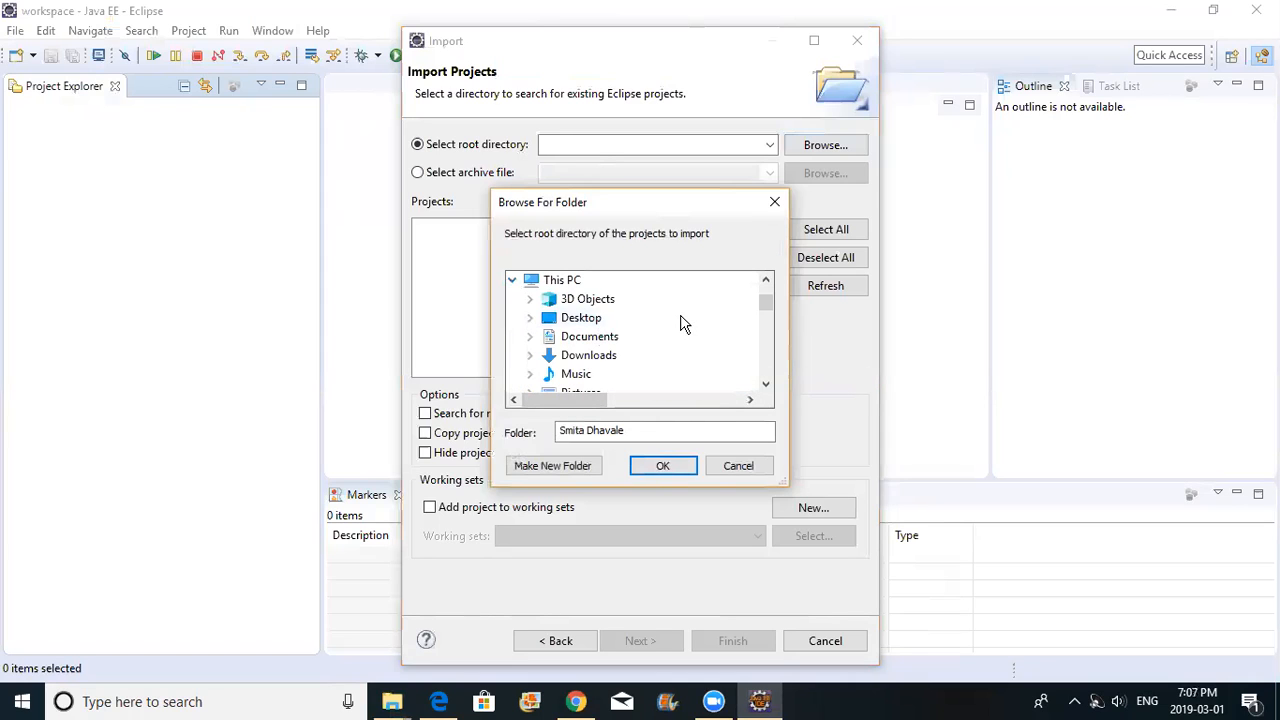
pyautogui.scroll(-2, 765, 316)
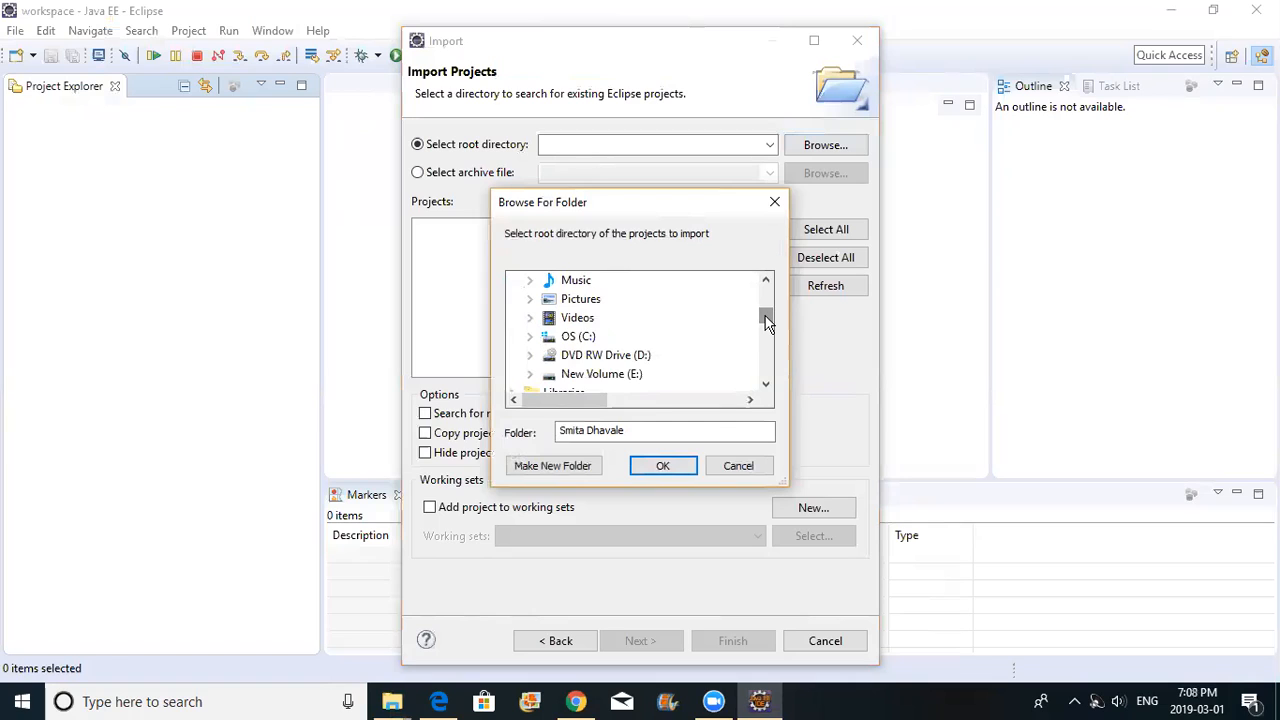
pyautogui.click(529, 374)
pyautogui.moveTo(766, 310)
pyautogui.mouseDown()
pyautogui.moveTo(769, 328)
pyautogui.moveTo(768, 301)
pyautogui.moveTo(770, 313)
pyautogui.mouseUp()
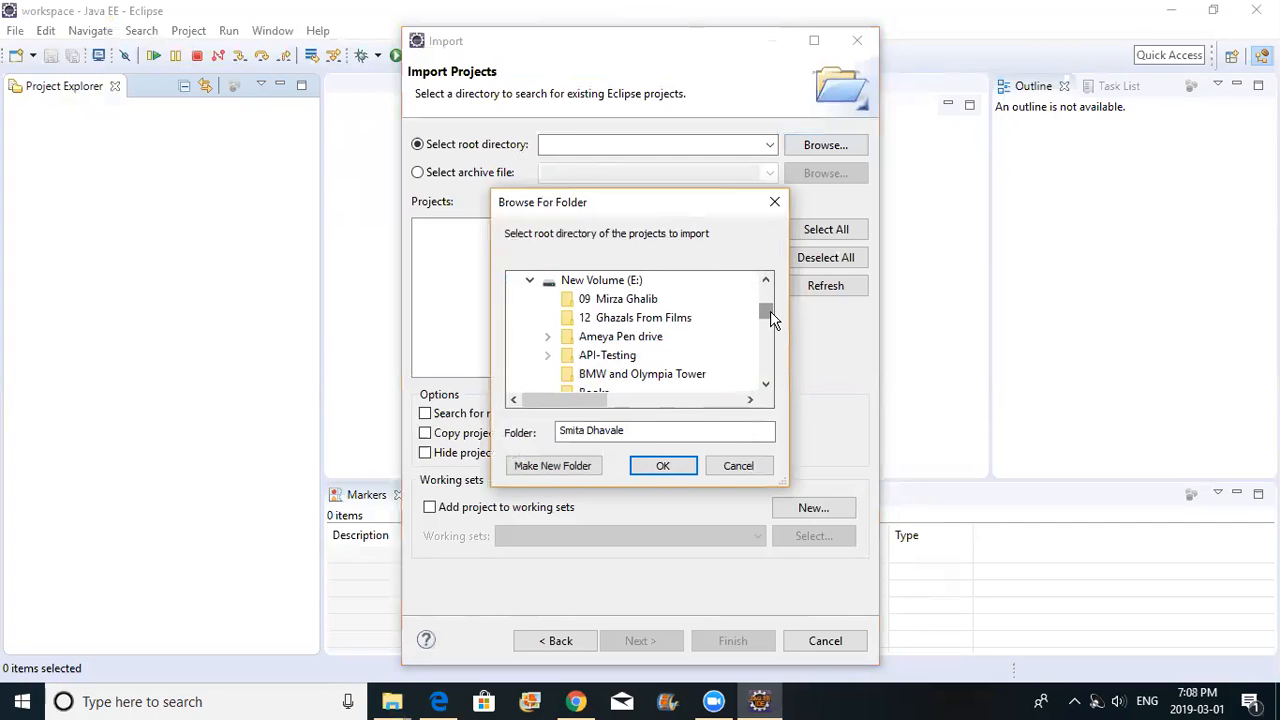
pyautogui.click(548, 356)
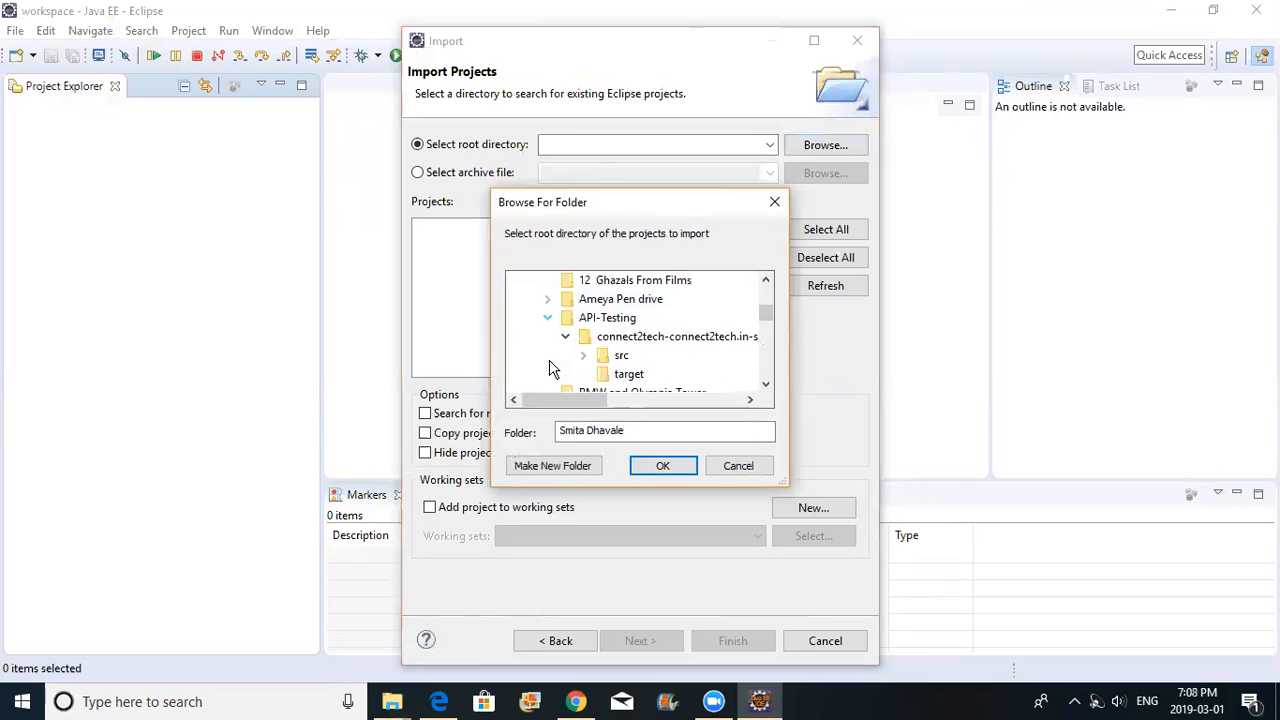
pyautogui.click(624, 346)
pyautogui.click(667, 466)
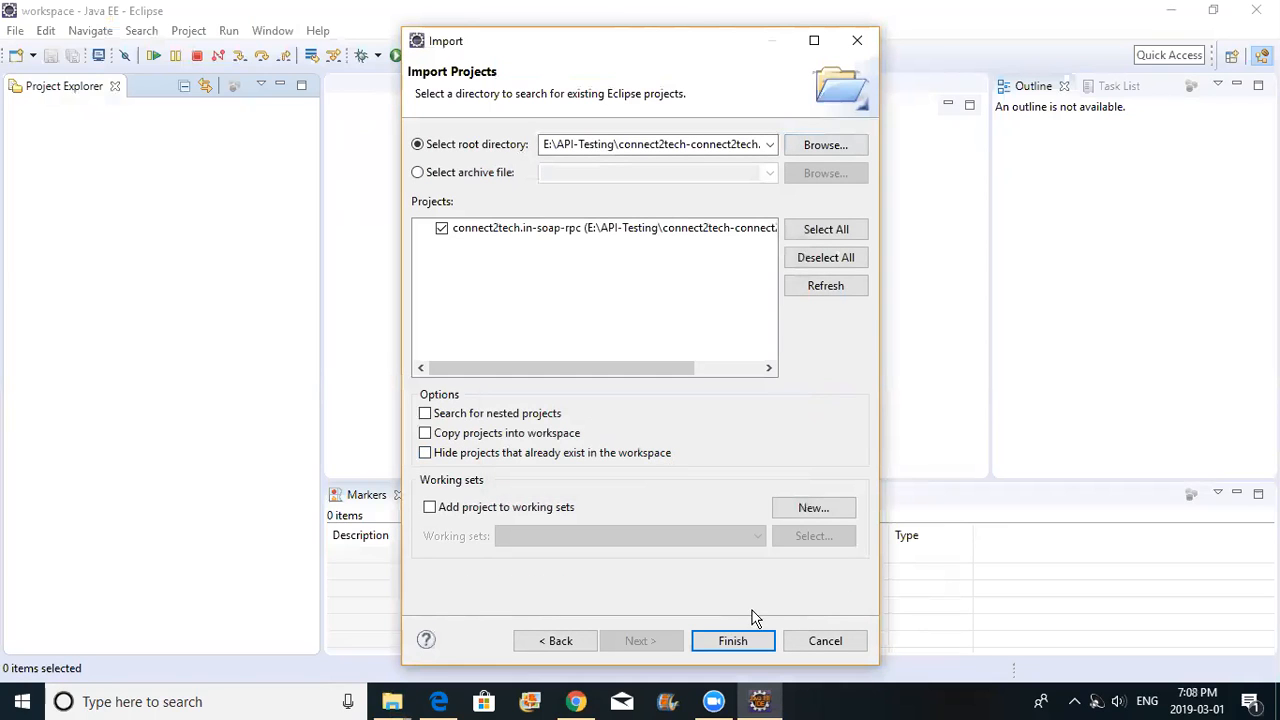
pyautogui.click(735, 641)
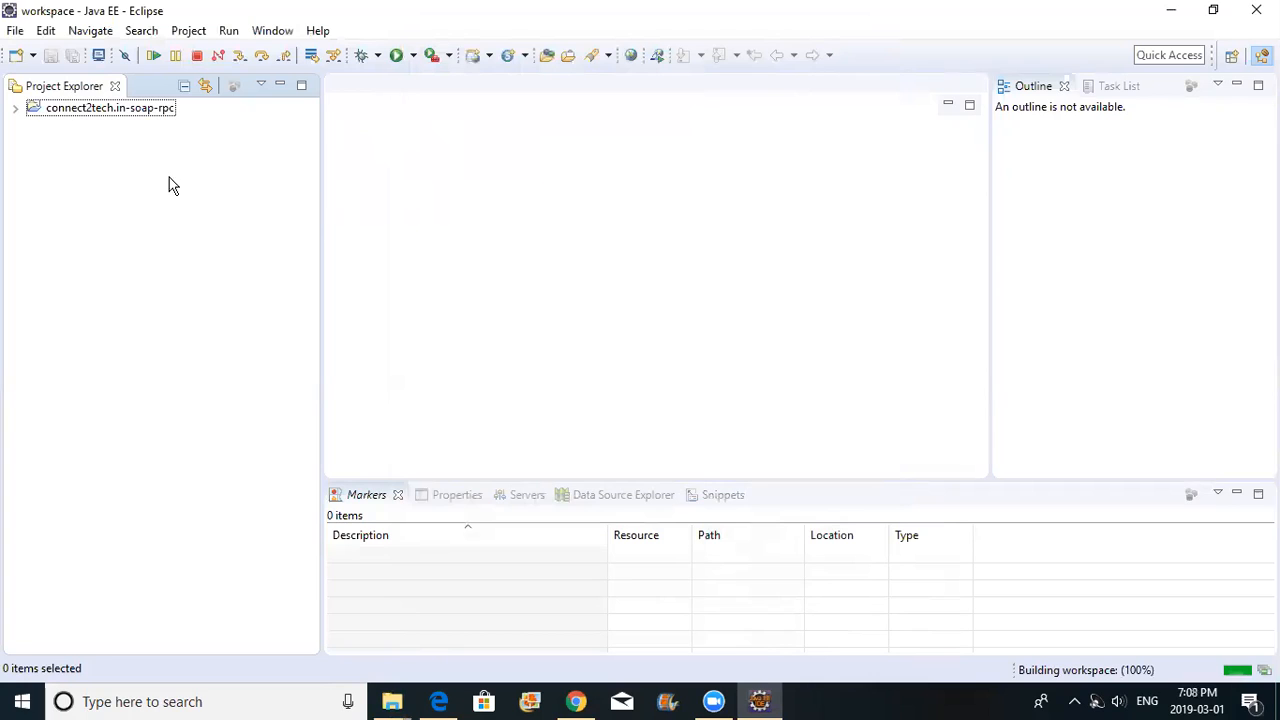
# Expand the project and its src/main/java packages, closing the API-Testing Explorer window
pyautogui.click(14, 109)
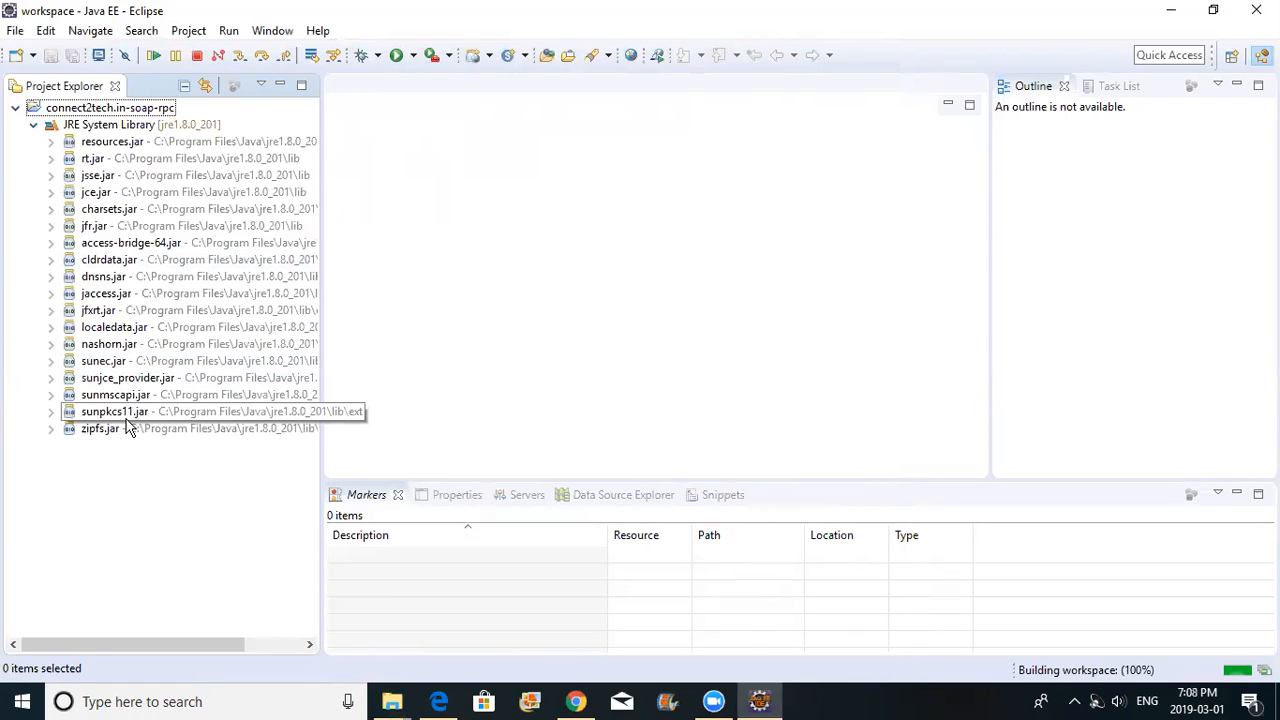
pyautogui.moveTo(398, 705)
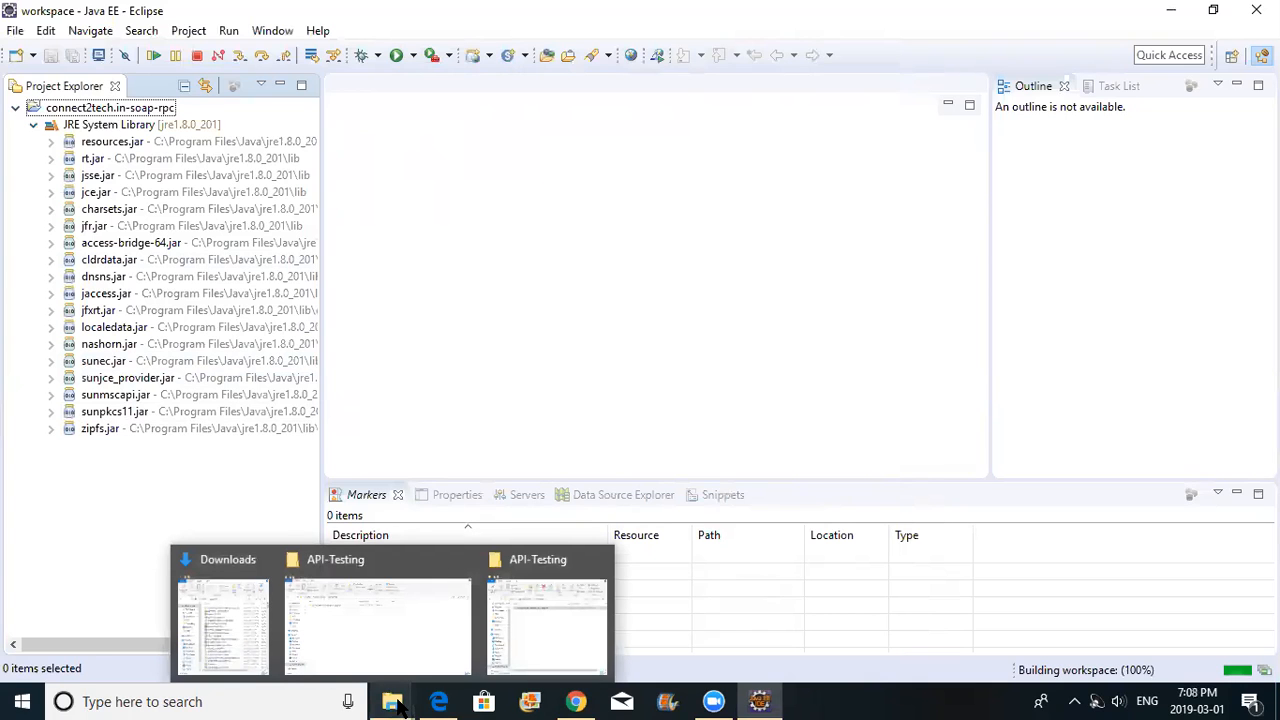
pyautogui.click(538, 630)
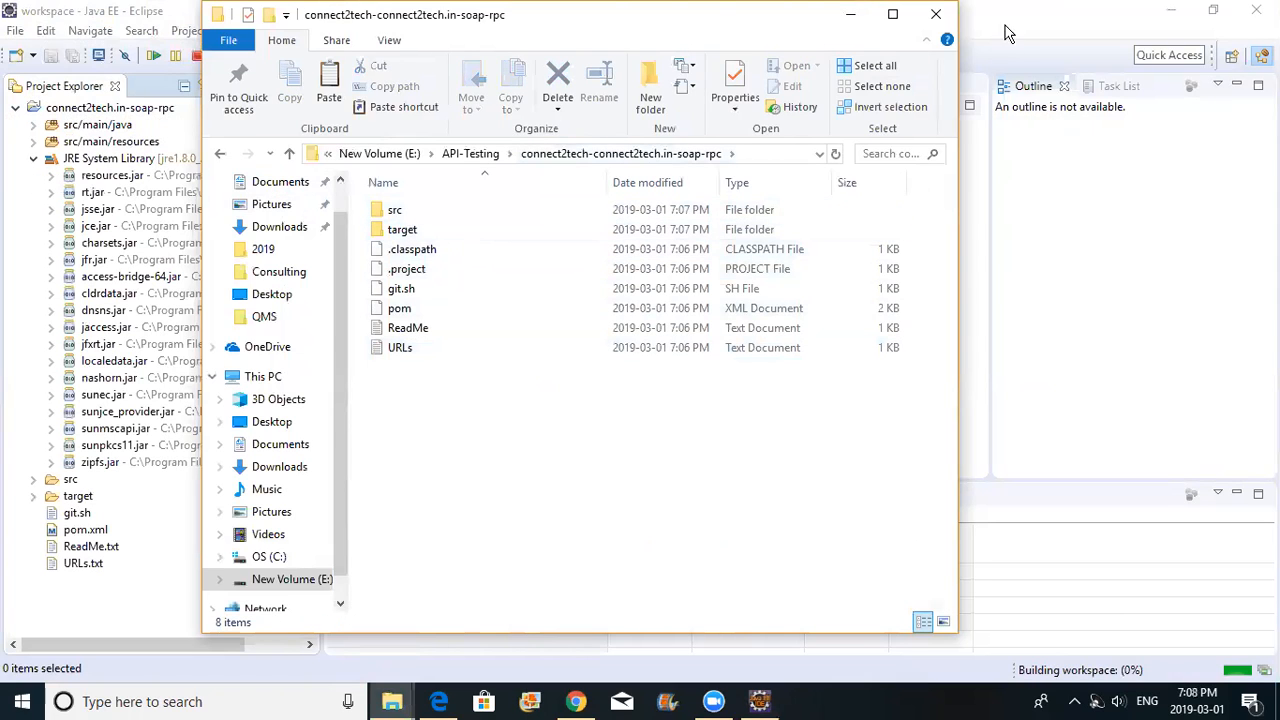
pyautogui.click(936, 15)
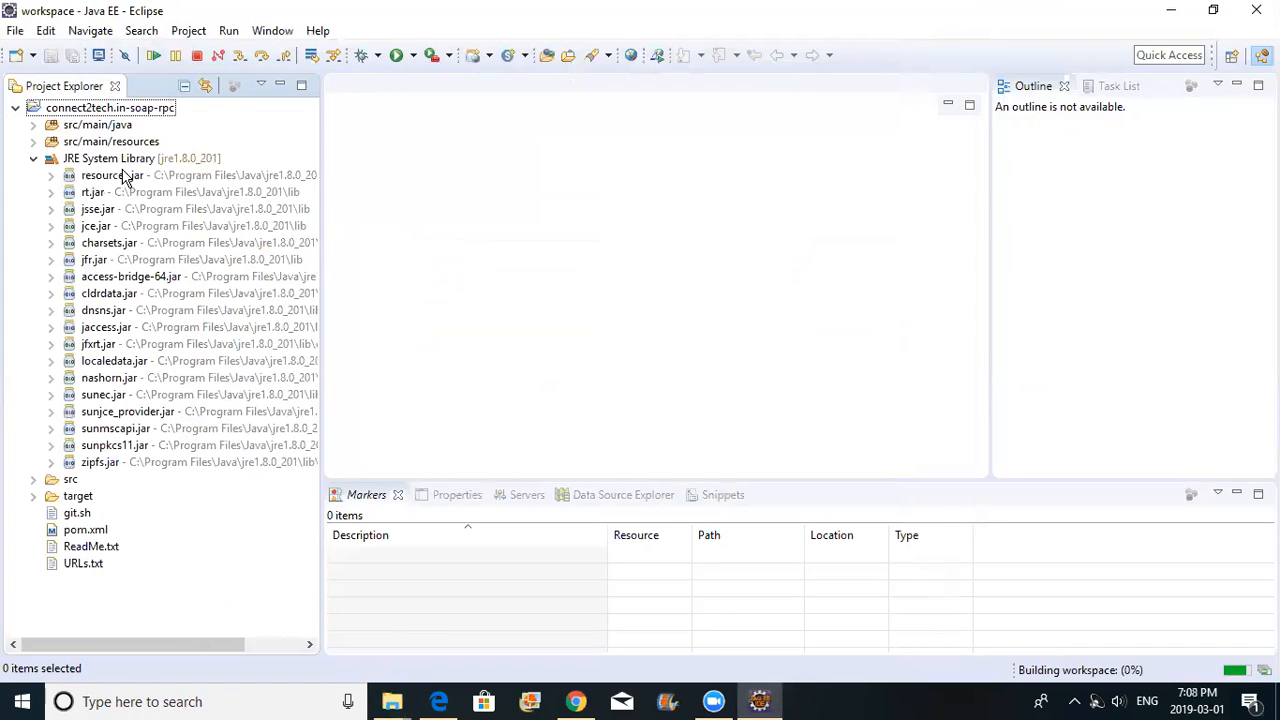
pyautogui.click(33, 126)
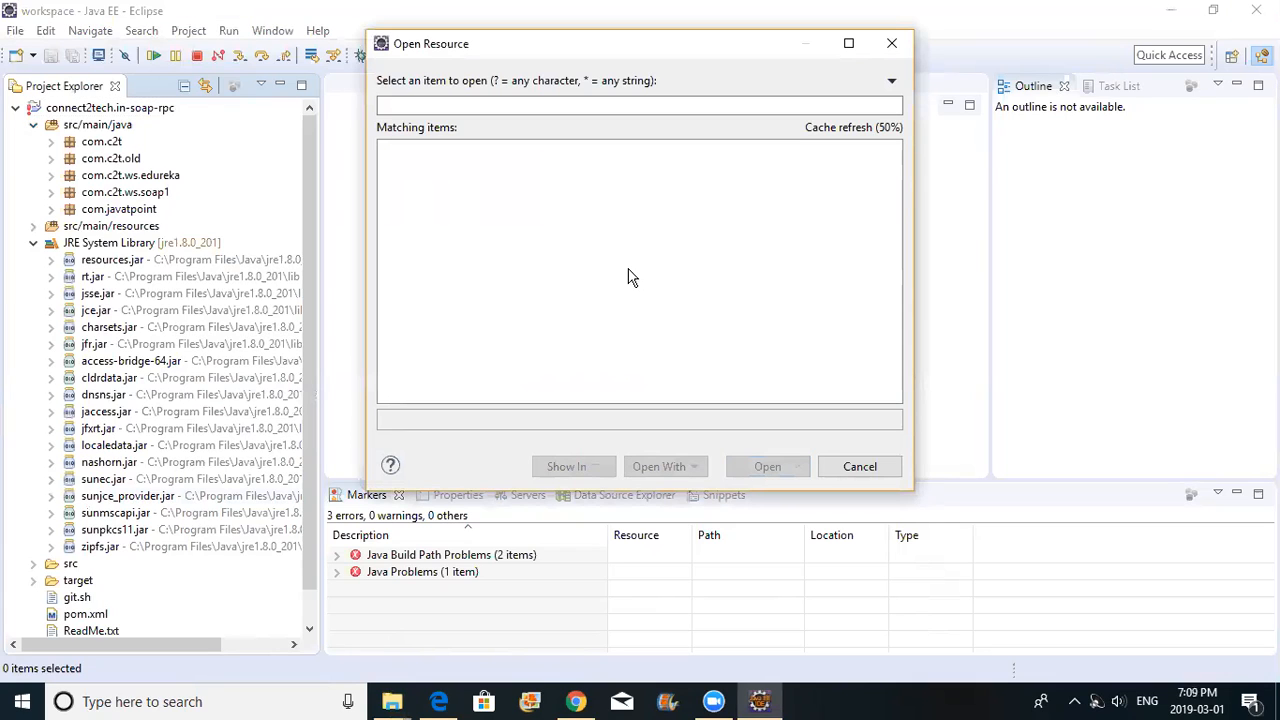
# Search '.class' in Open Resource and open the project's .classpath file
pyautogui.click(396, 106)
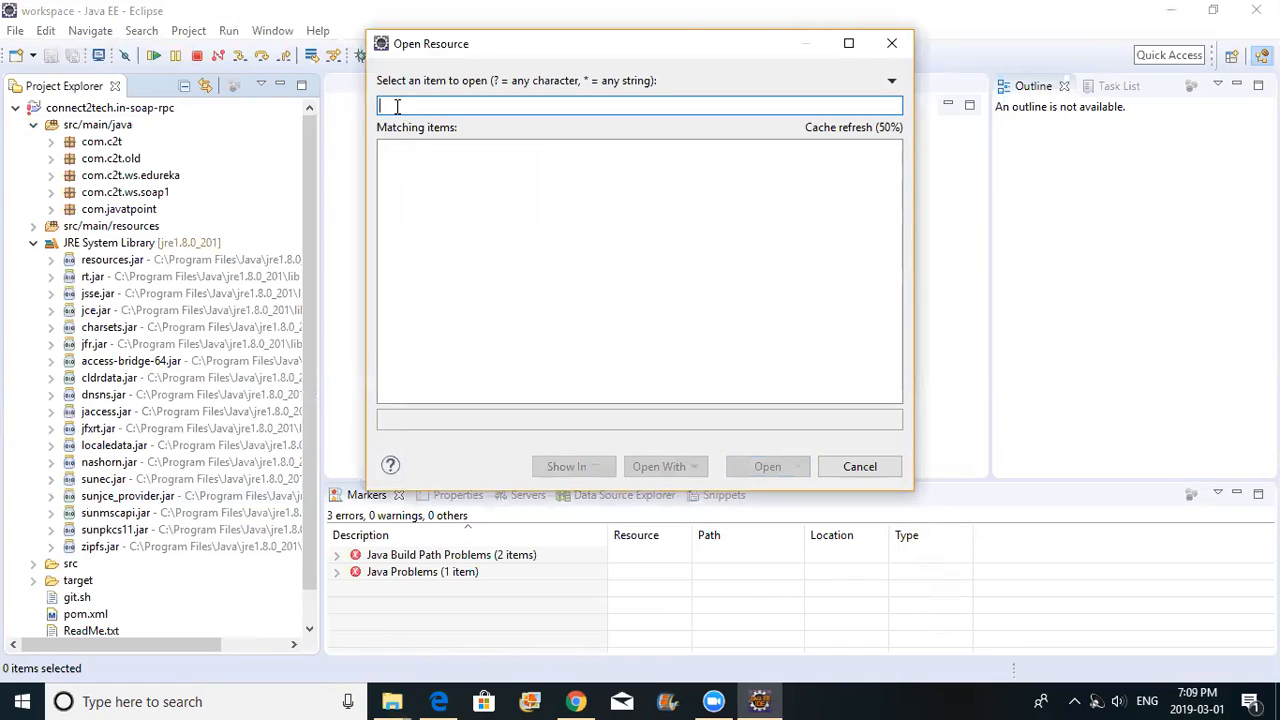
pyautogui.write('.class')
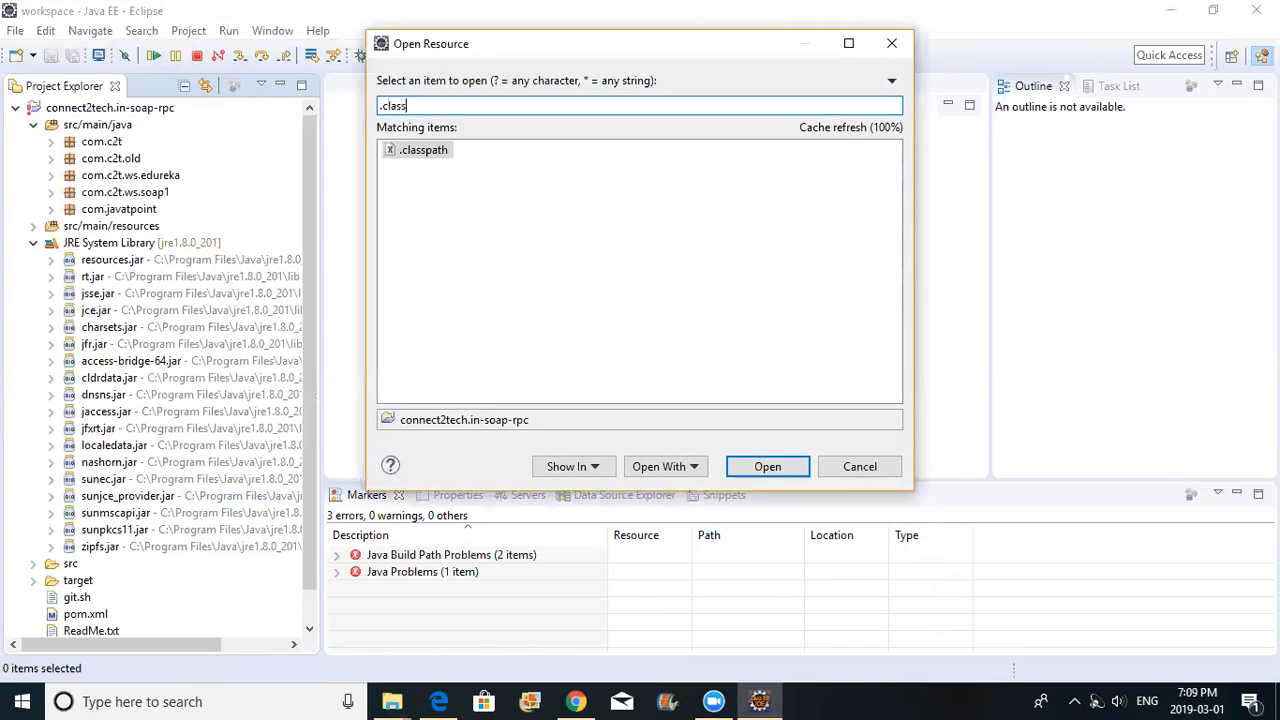
pyautogui.doubleClick(415, 152)
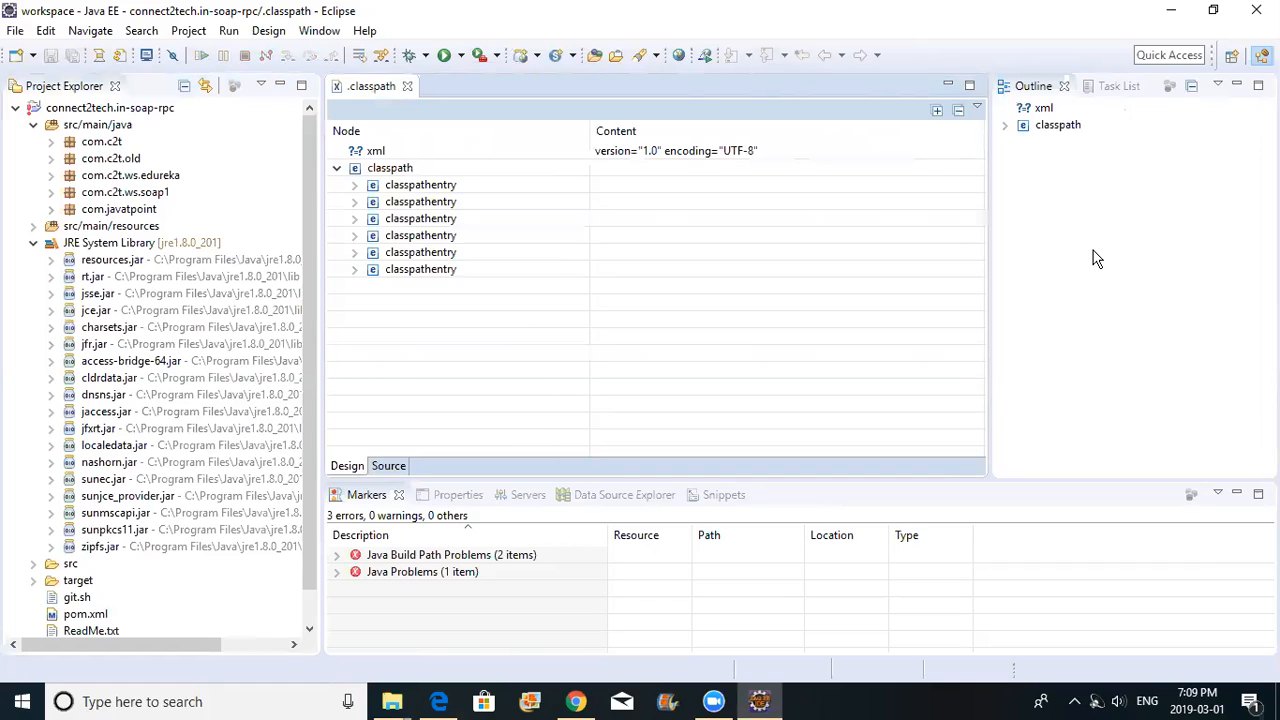
# In the .classpath source, delete the junit and hamcrest var entries and save
pyautogui.click(383, 467)
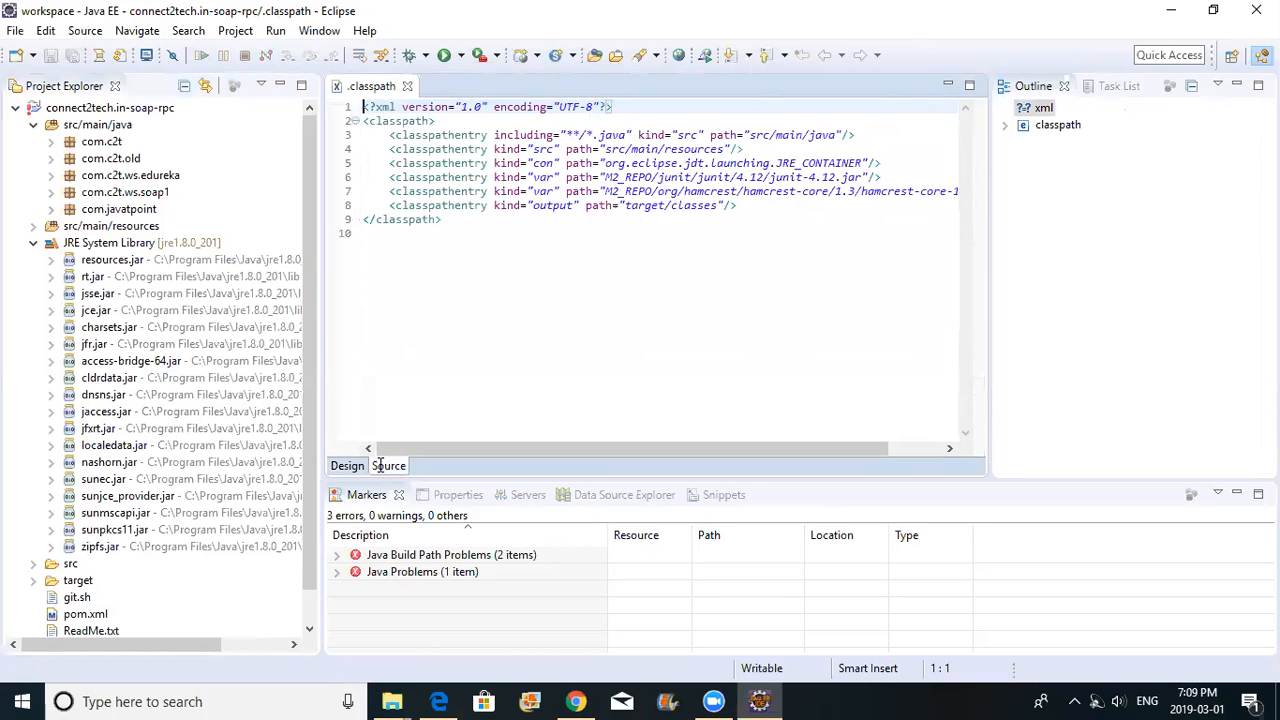
pyautogui.click(679, 177)
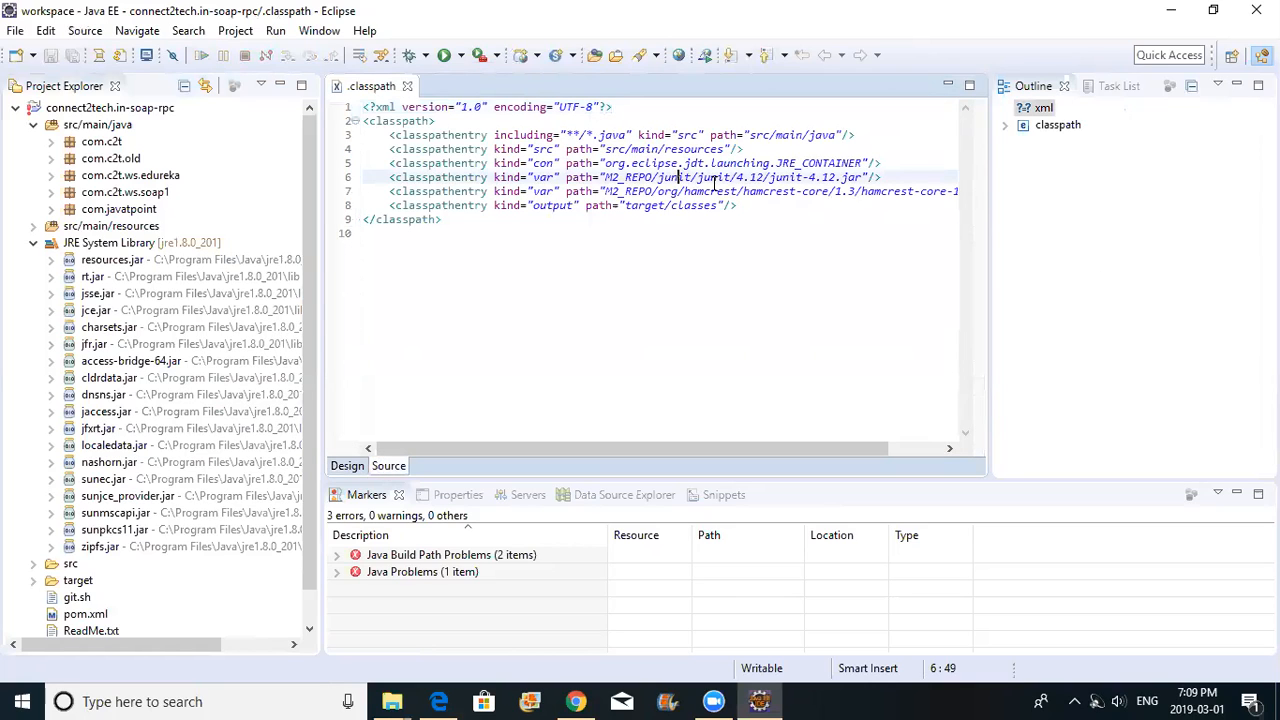
pyautogui.hotkey('ctrl', 'd')
pyautogui.hotkey('ctrl', 'd')
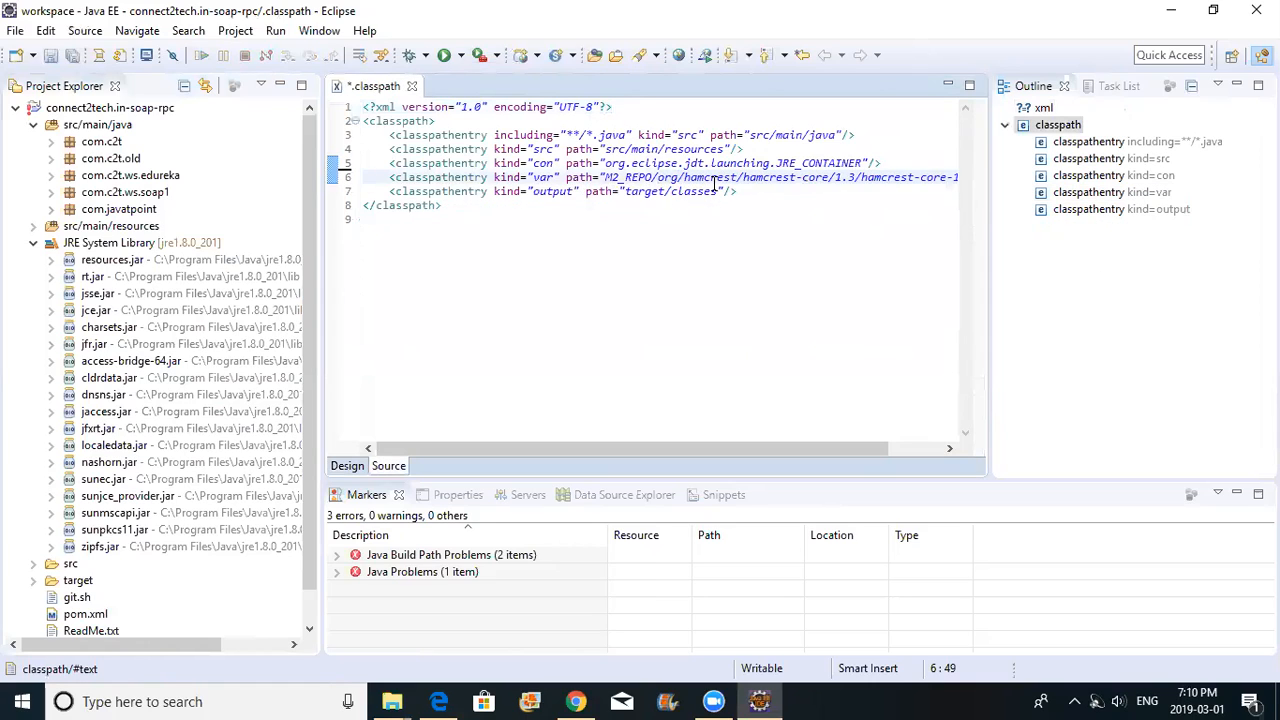
pyautogui.hotkey('ctrl', 's')
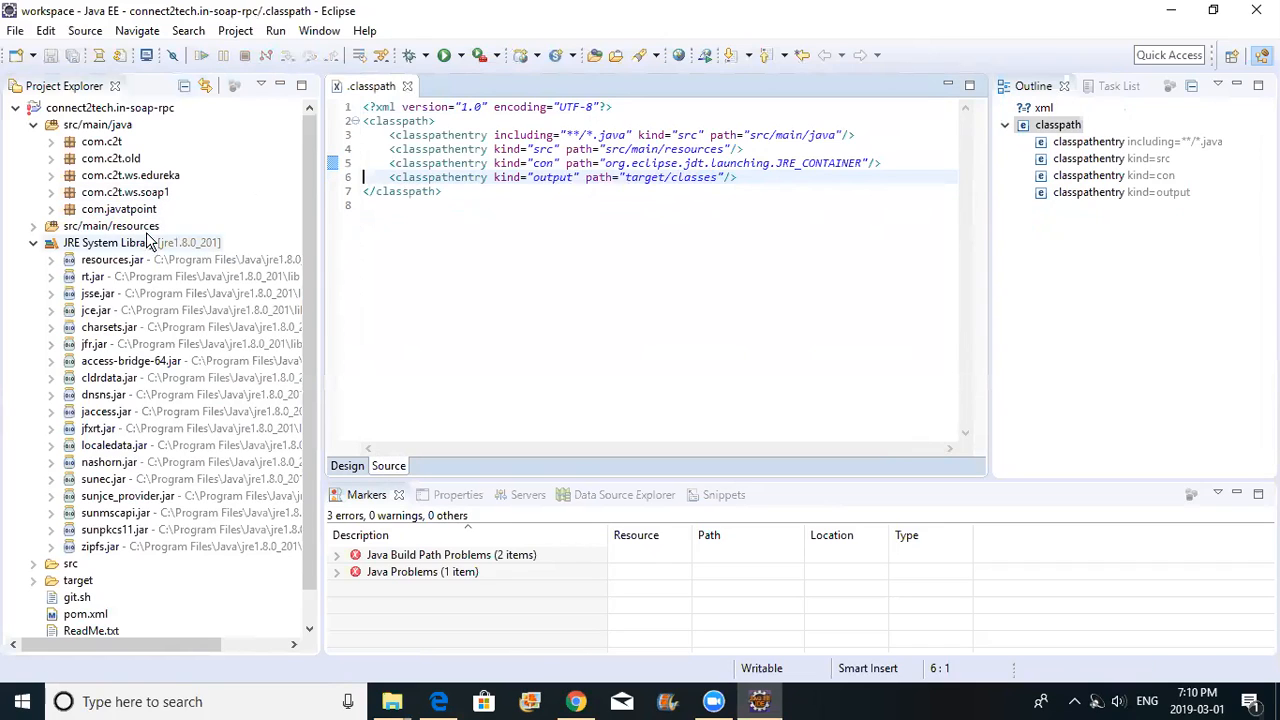
pyautogui.click(51, 192)
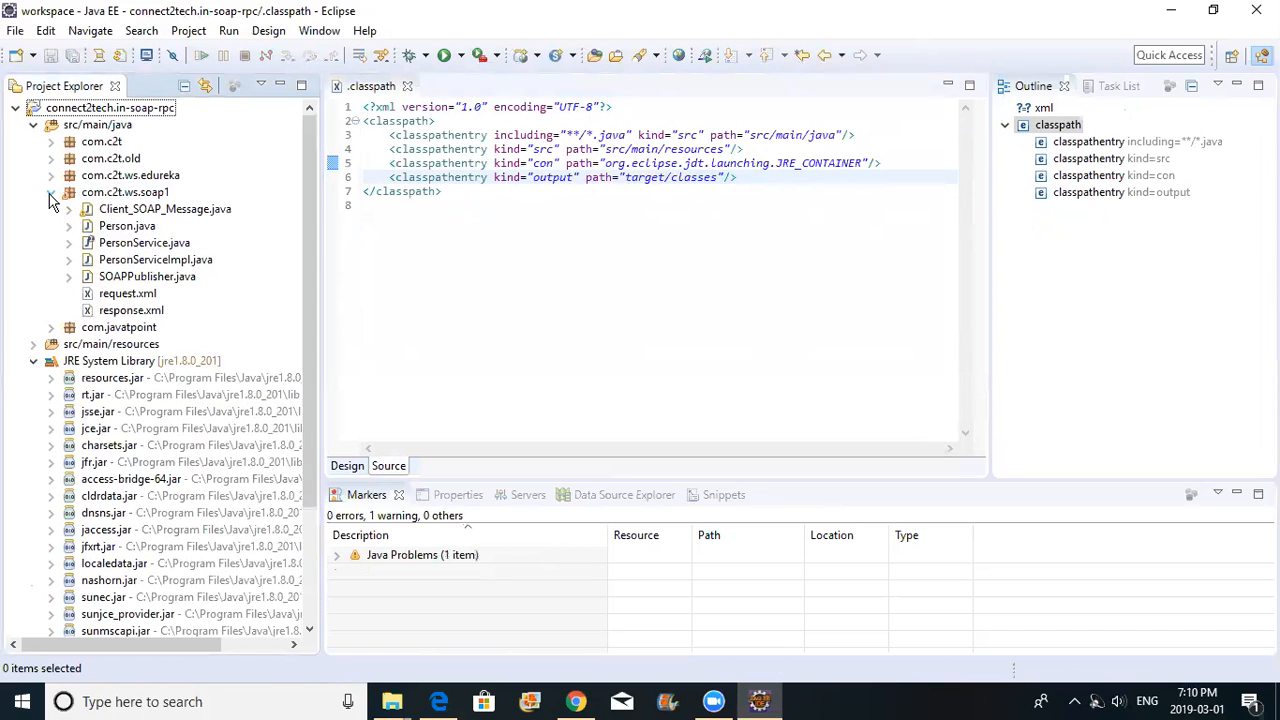
# Run SOAPPublisher.java as a Java Application from its context menu
pyautogui.click(157, 276)
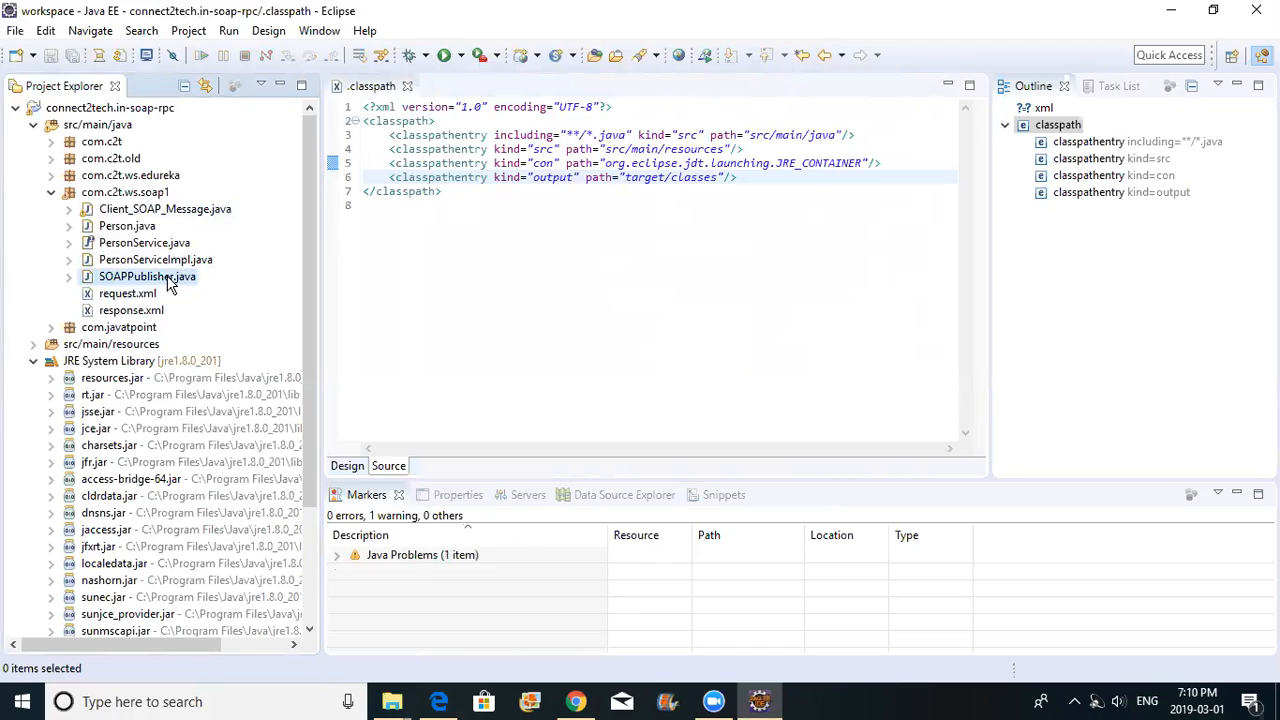
pyautogui.rightClick(117, 280)
pyautogui.press('Escape')
pyautogui.click(117, 280)
pyautogui.rightClick(117, 280)
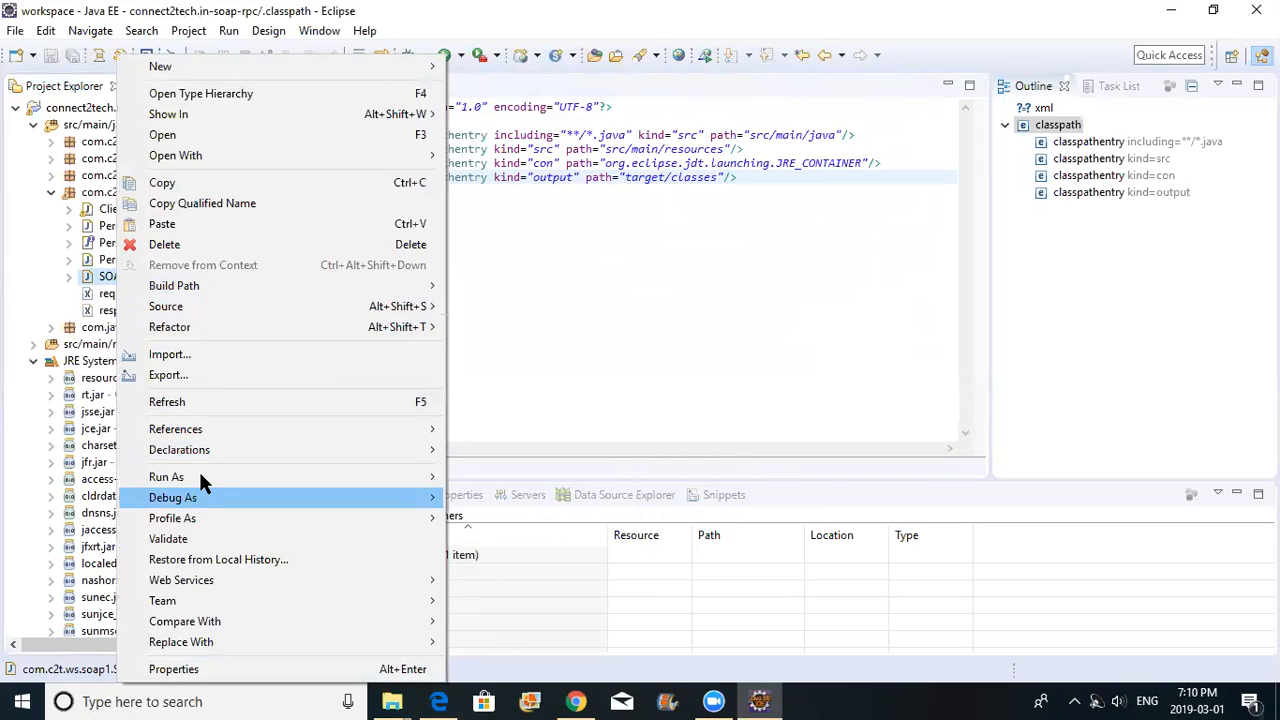
pyautogui.moveTo(200, 477)
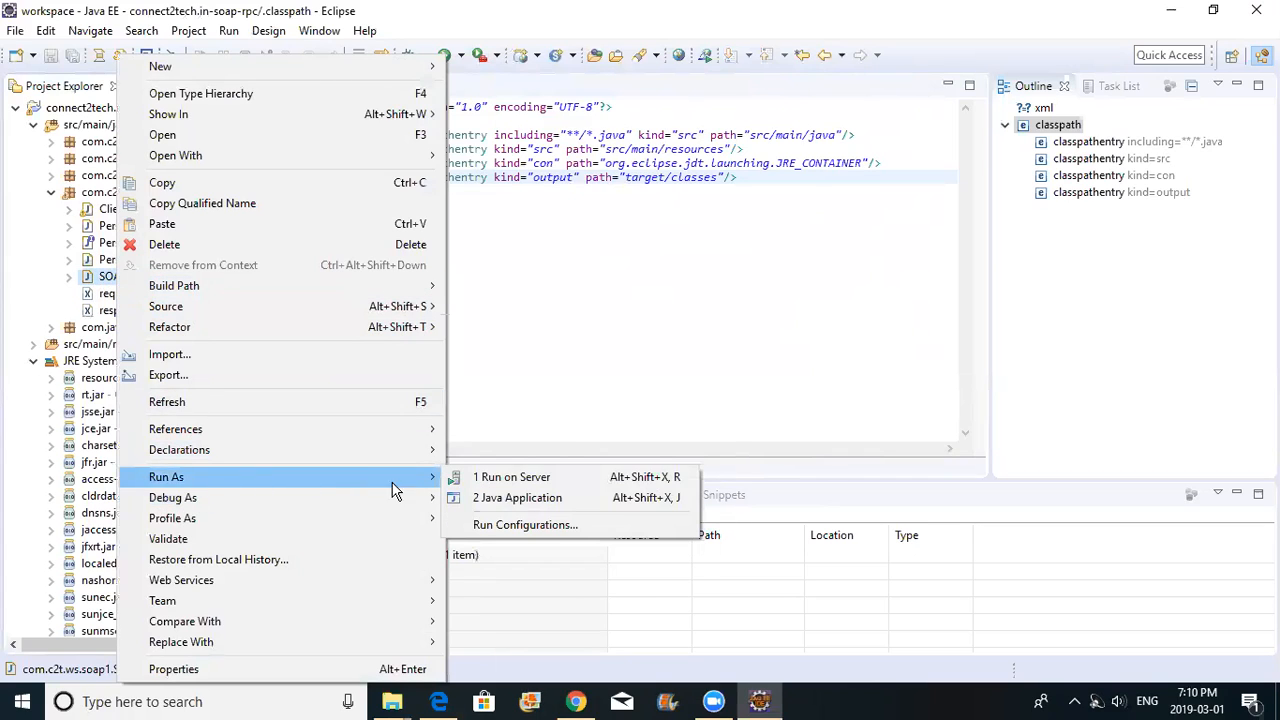
pyautogui.click(510, 500)
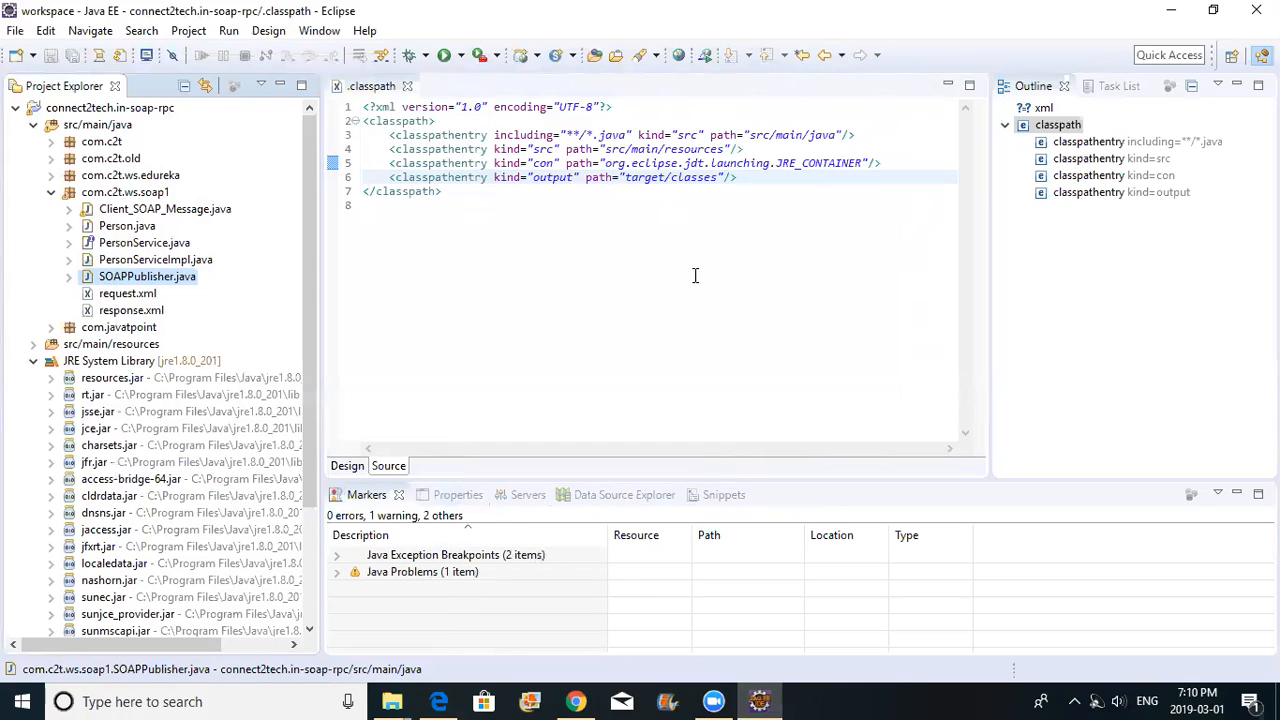
# Bring the Gmail browser window to the front and restore it from full screen
pyautogui.click(577, 703)
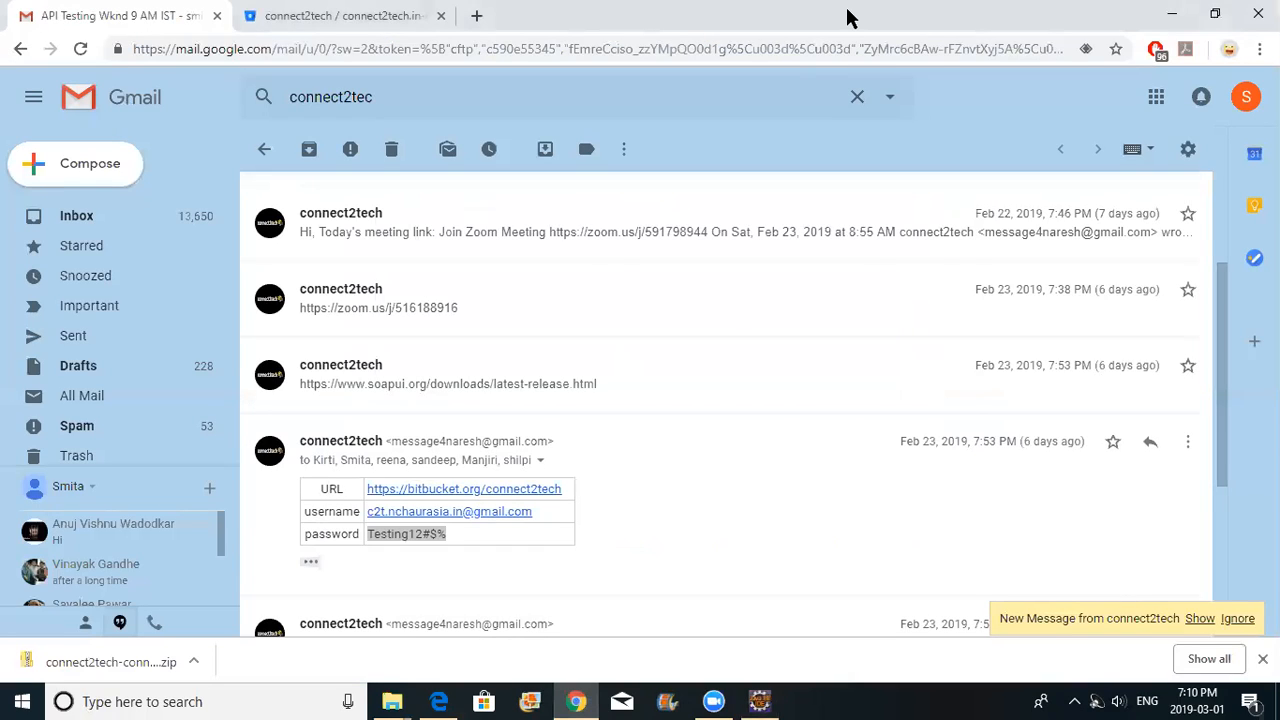
pyautogui.doubleClick(1088, 22)
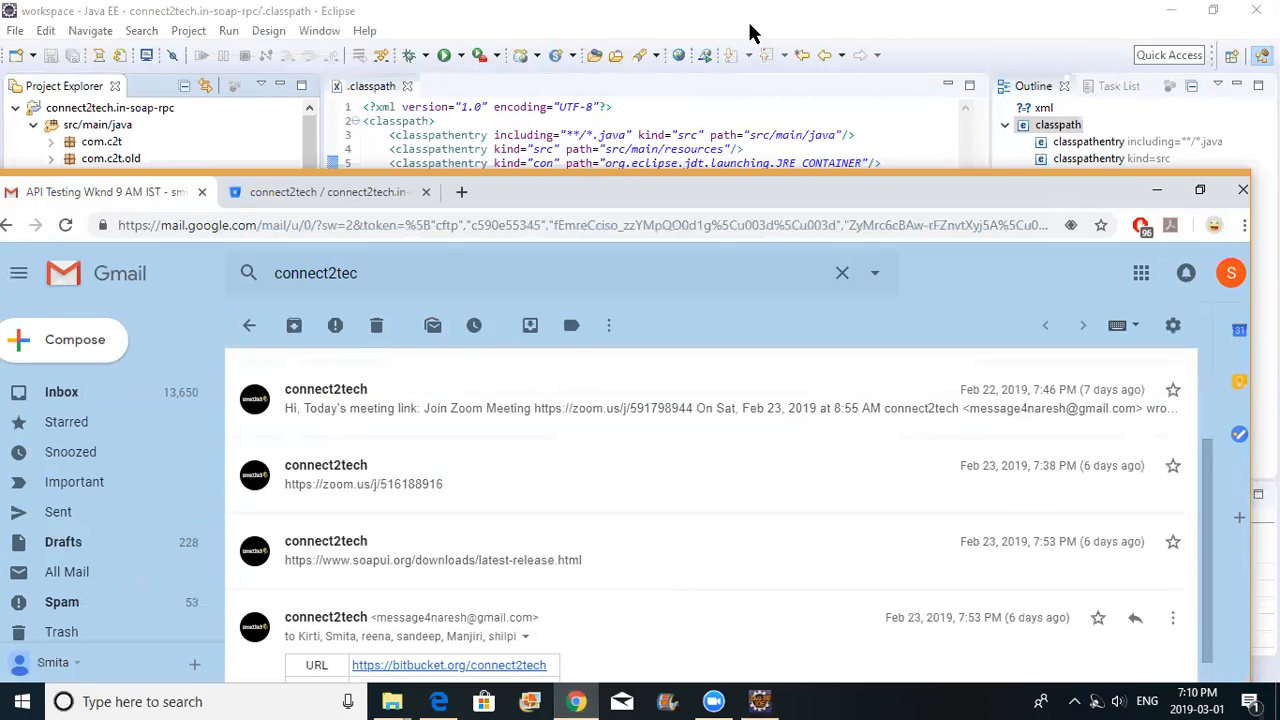
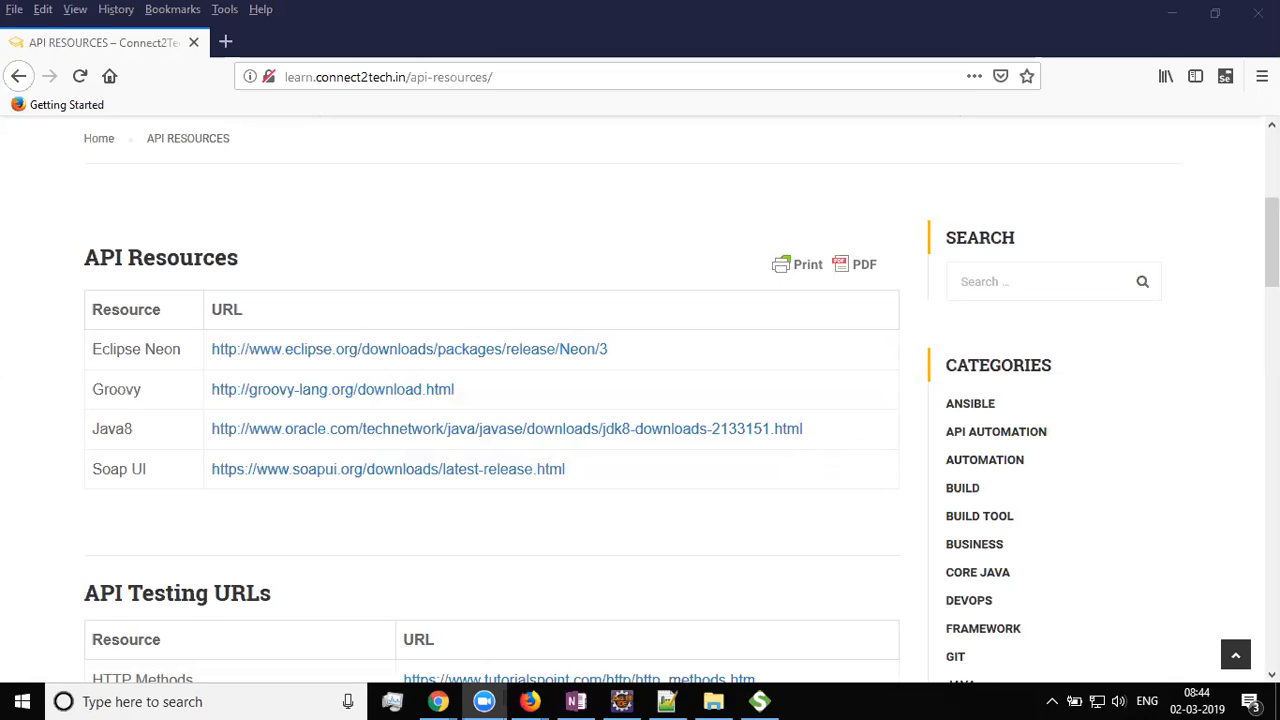
# Bring the freshly launched SoapUI 5.4.0 window to the front over Firefox
pyautogui.click(760, 701)
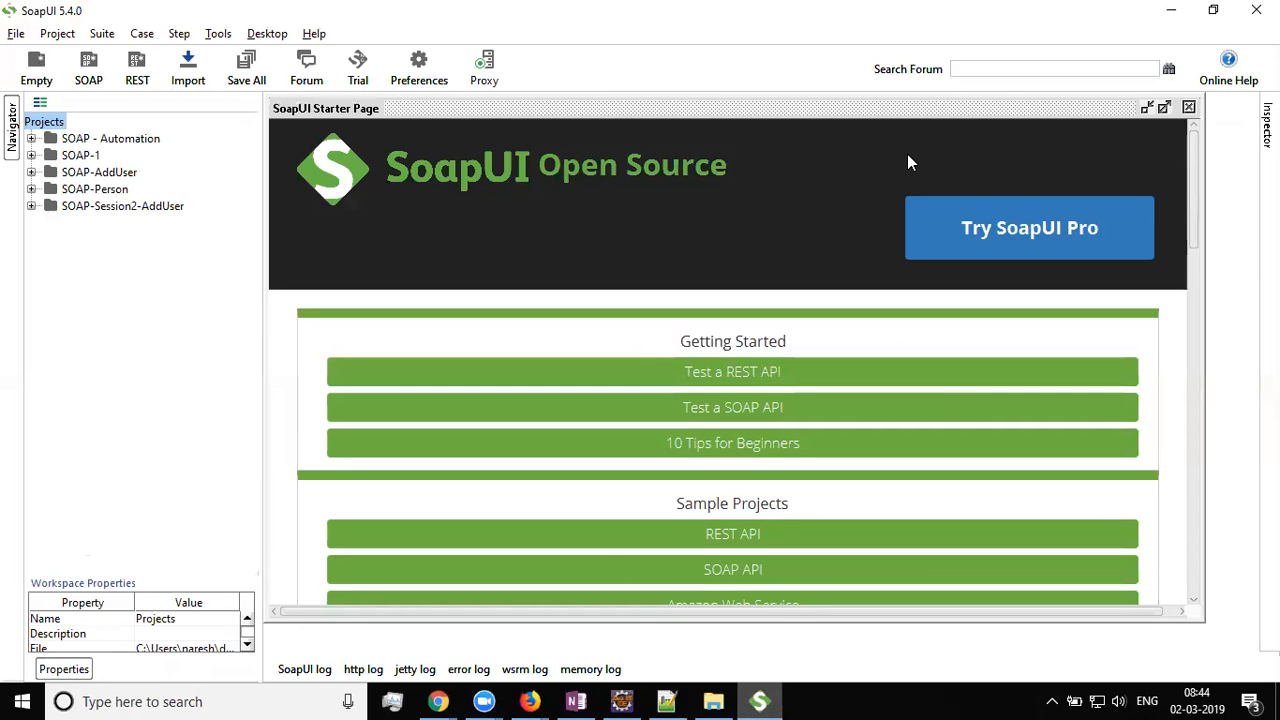
# Close SoapUI's Starter Page, glance at the Project menu, then return to Firefox's API Resources page
pyautogui.click(1190, 109)
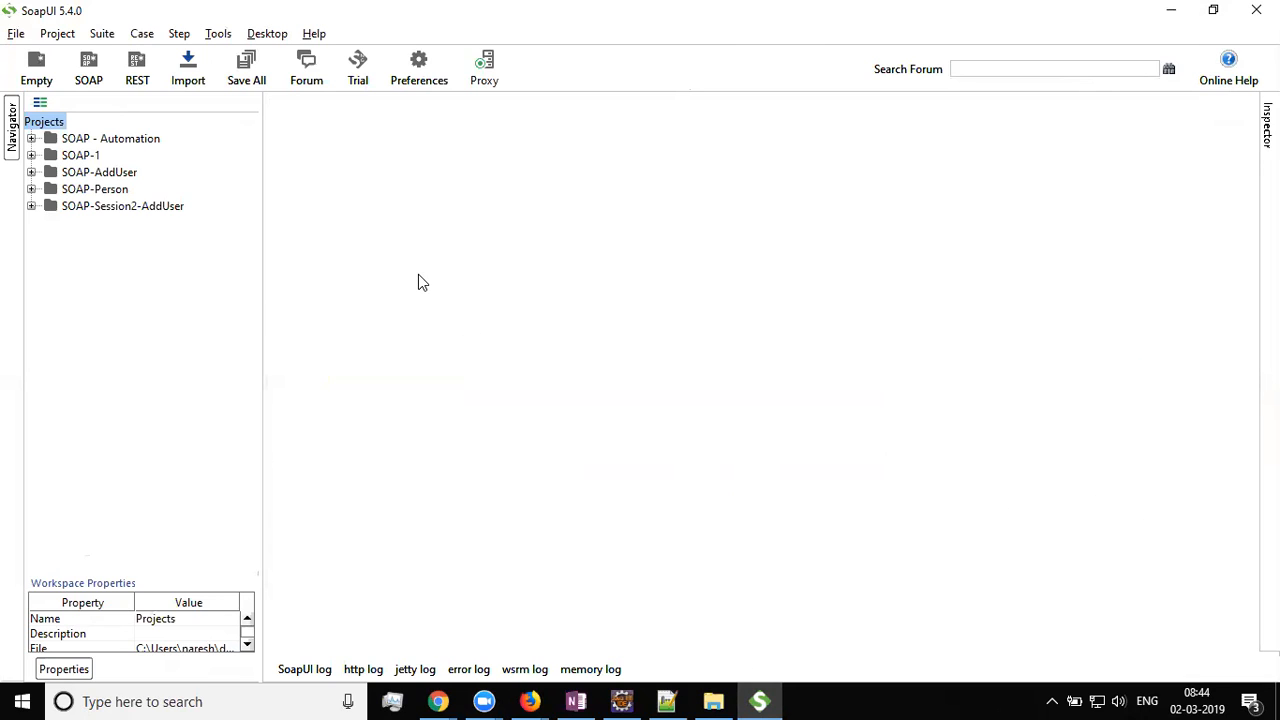
pyautogui.click(54, 36)
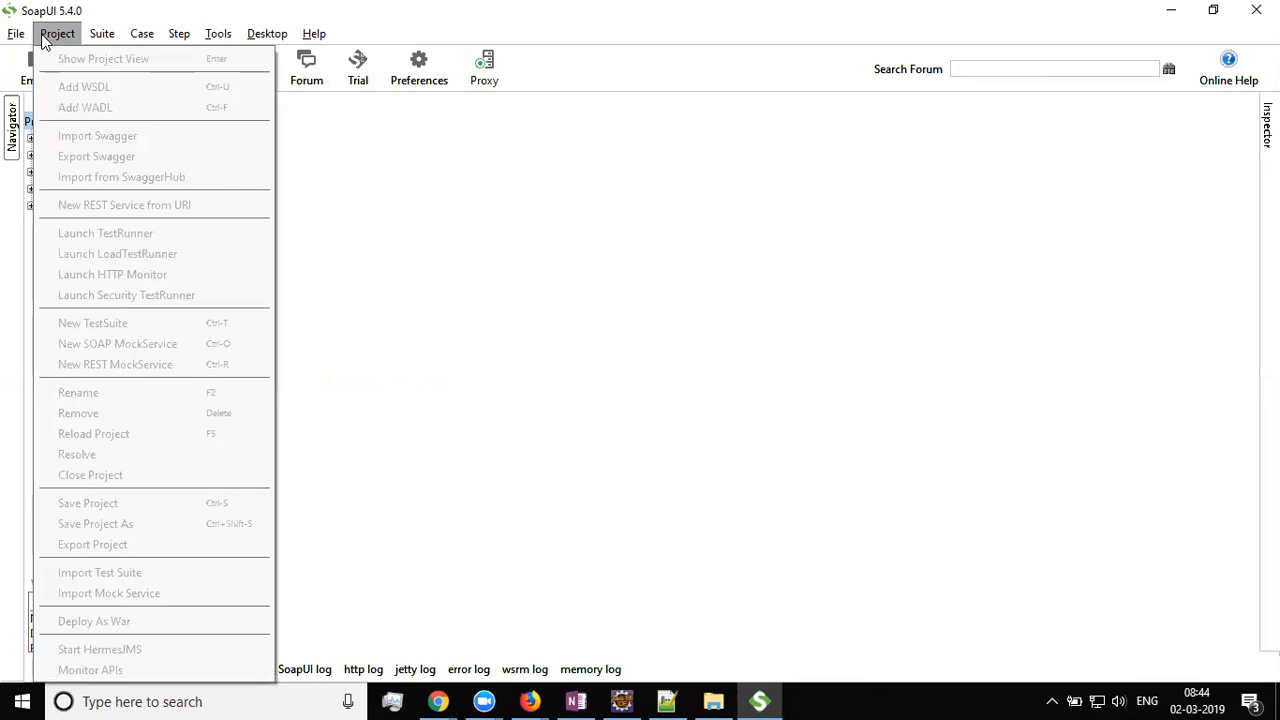
pyautogui.moveTo(14, 38)
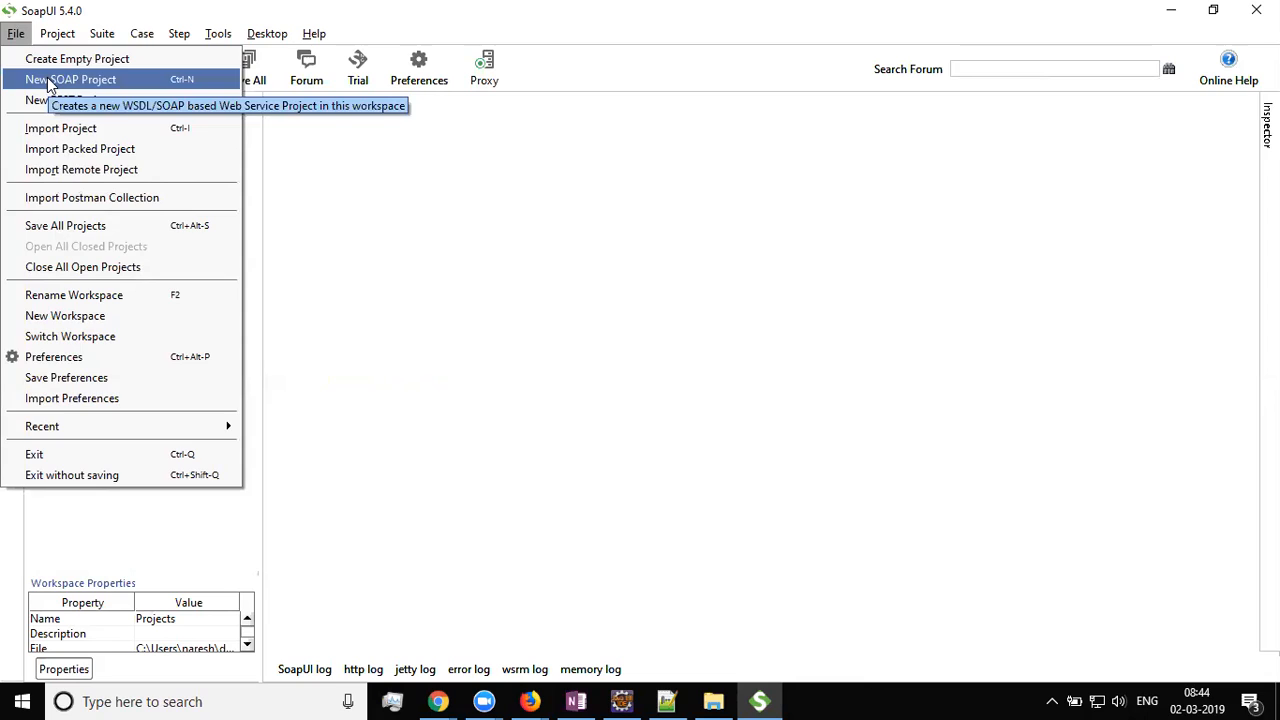
pyautogui.click(580, 316)
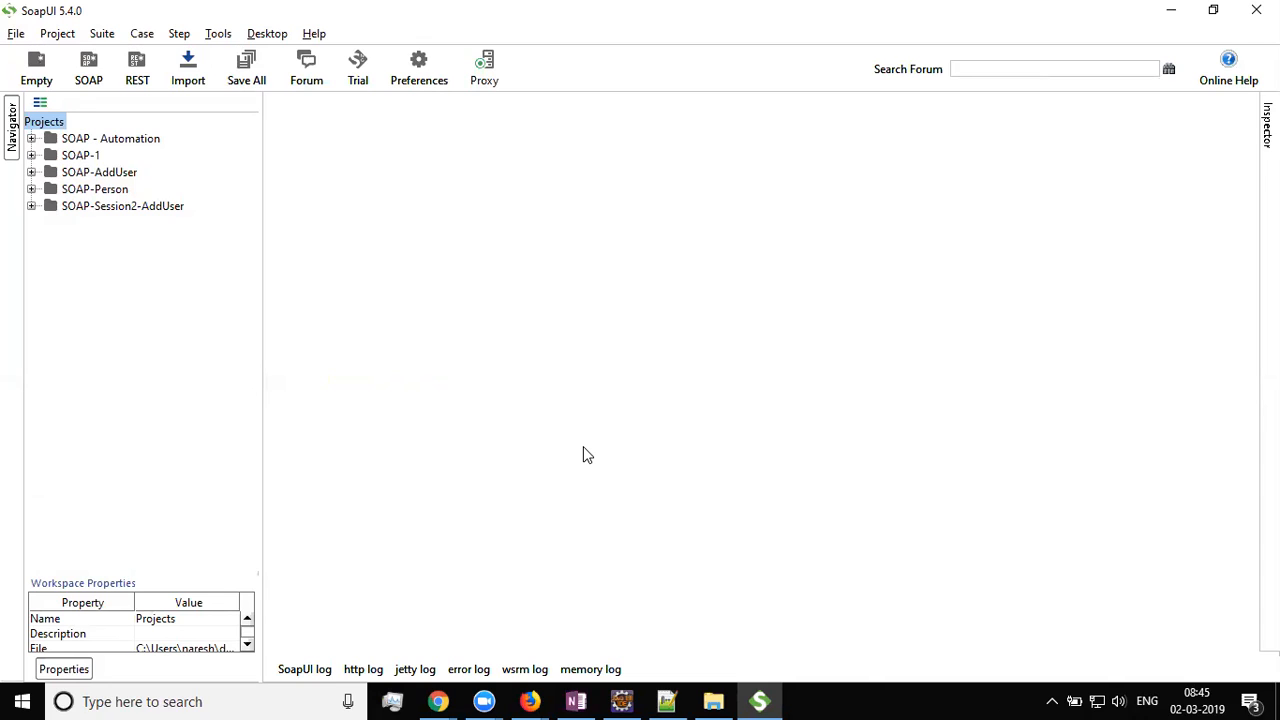
pyautogui.click(530, 701)
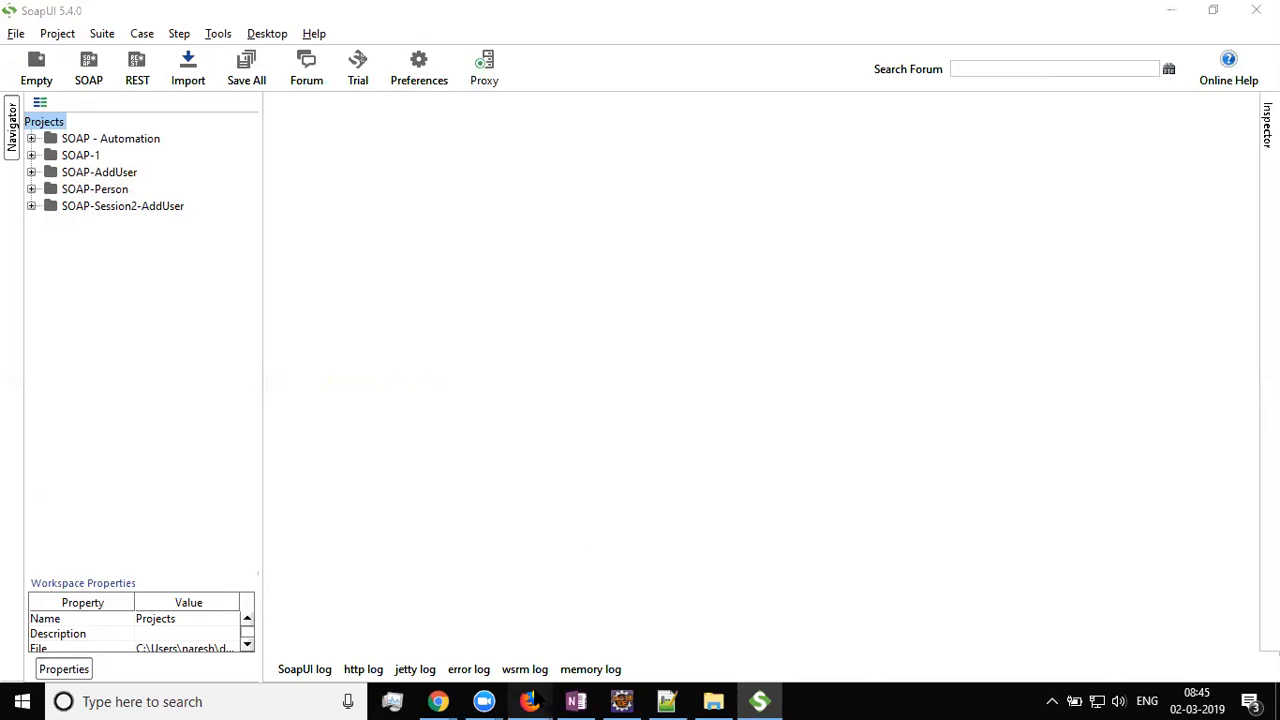
pyautogui.click(579, 624)
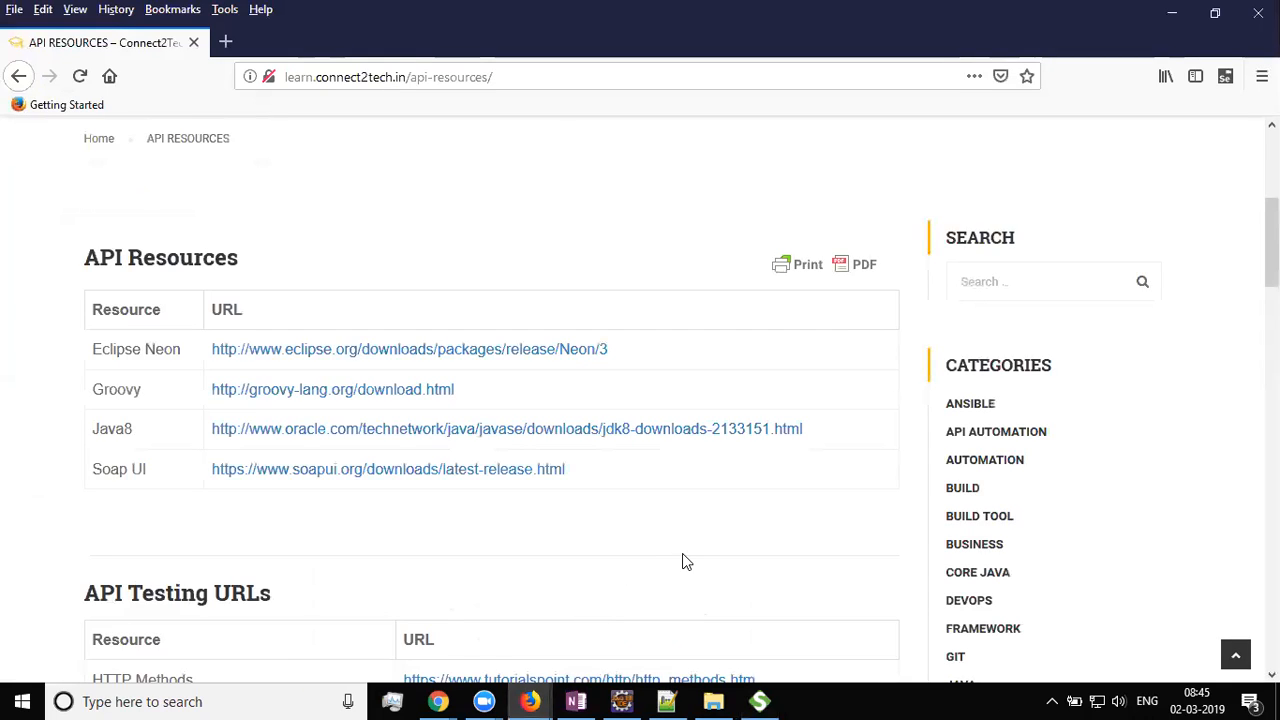
# Leave the Firefox API Resources page, switch back to SoapUI and start a new SOAP project
pyautogui.click(534, 80)
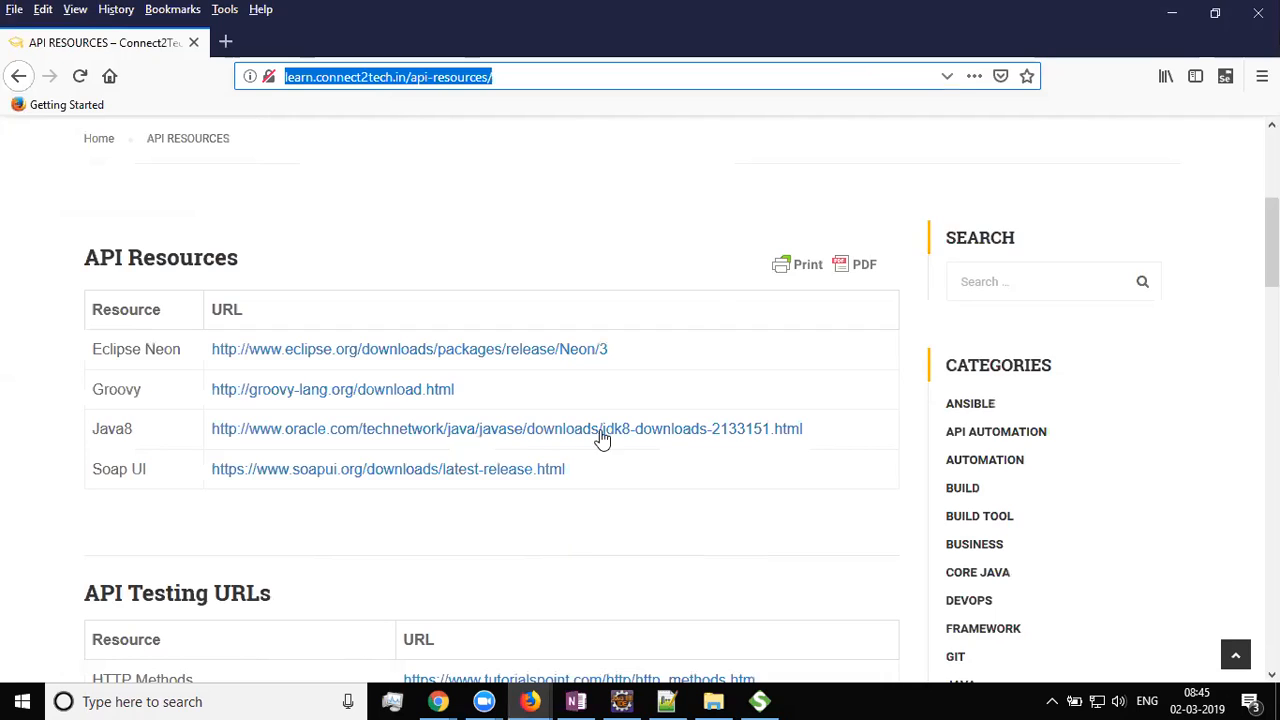
pyautogui.click(679, 196)
pyautogui.hotkey('alt', 'Tab')
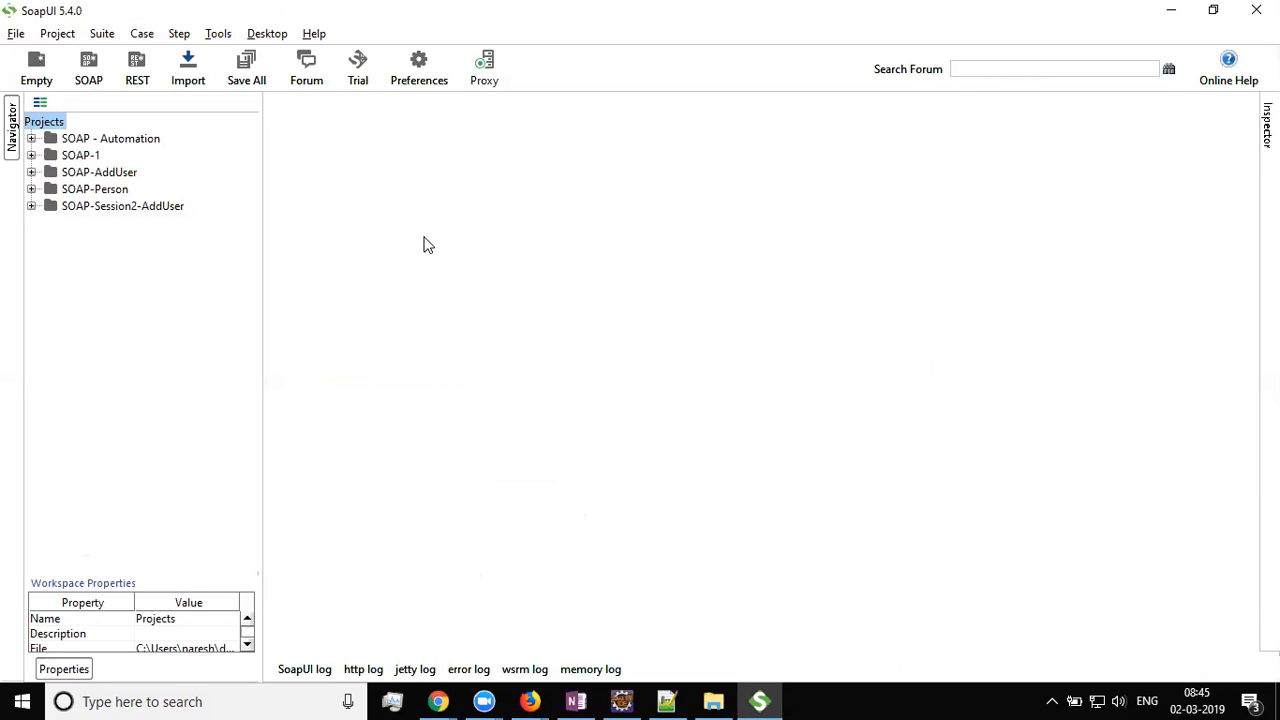
pyautogui.click(92, 63)
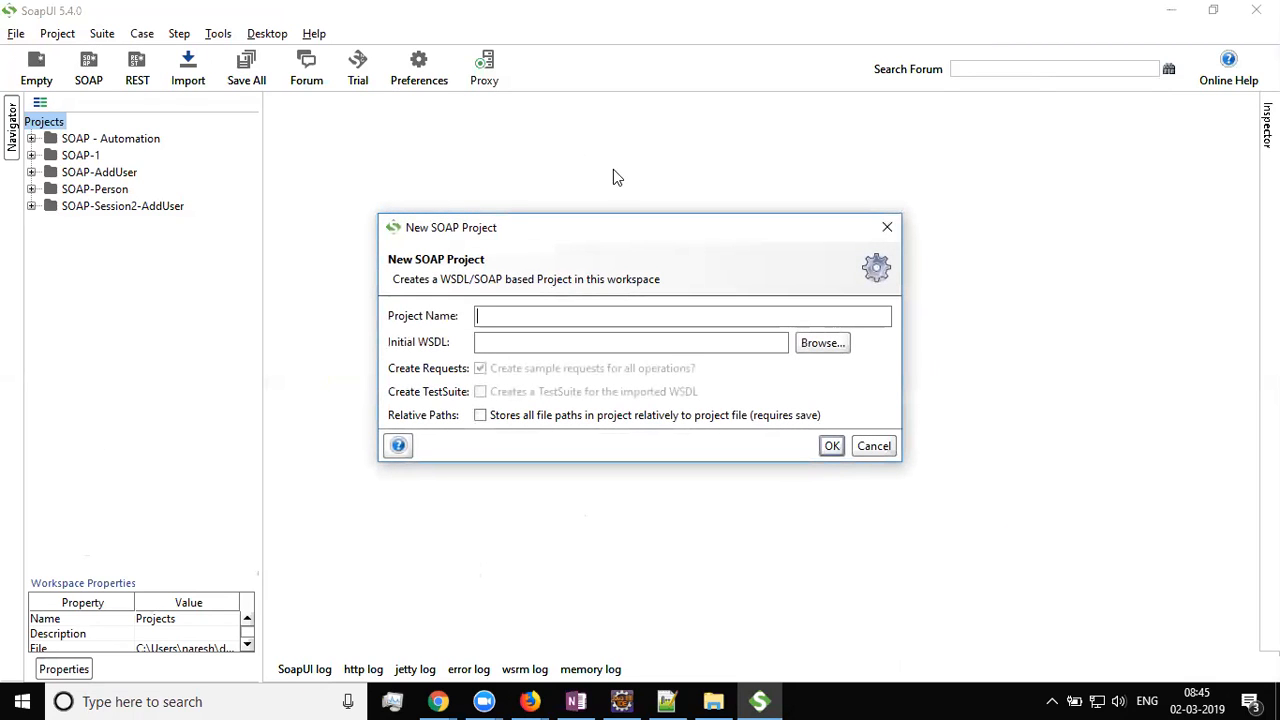
pyautogui.write('Demo1')
pyautogui.moveTo(450, 700)
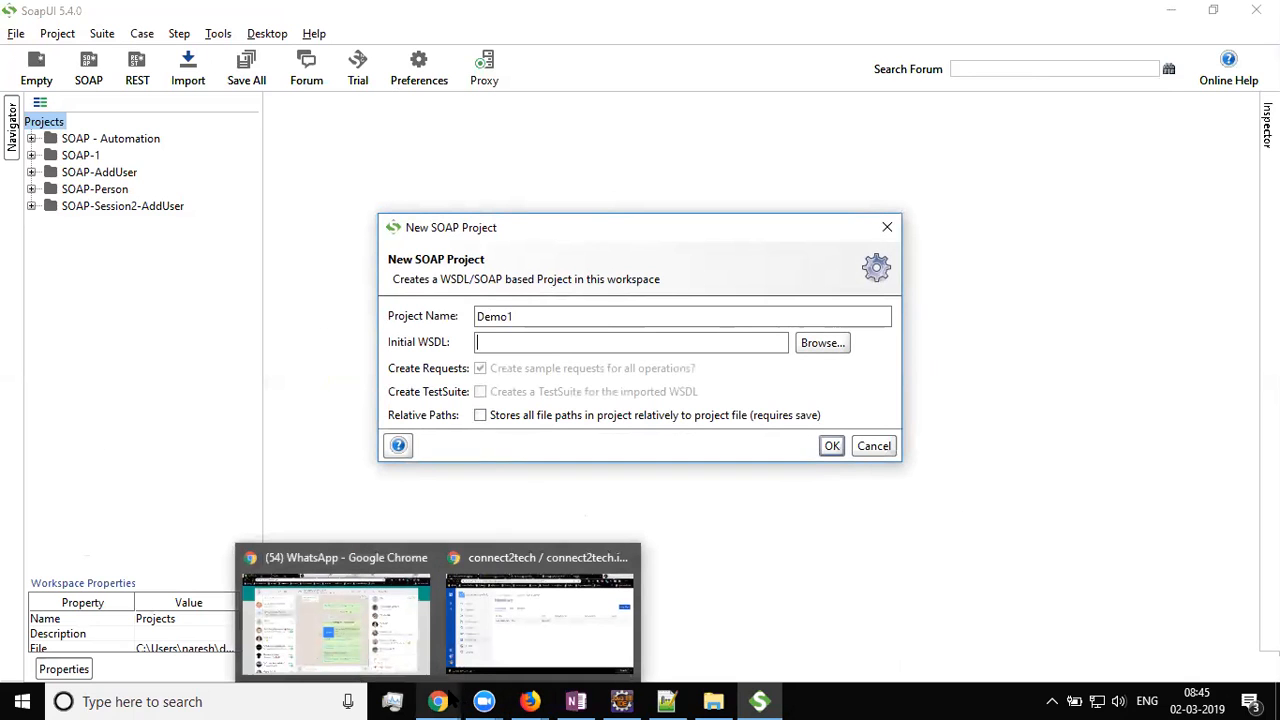
pyautogui.moveTo(489, 643)
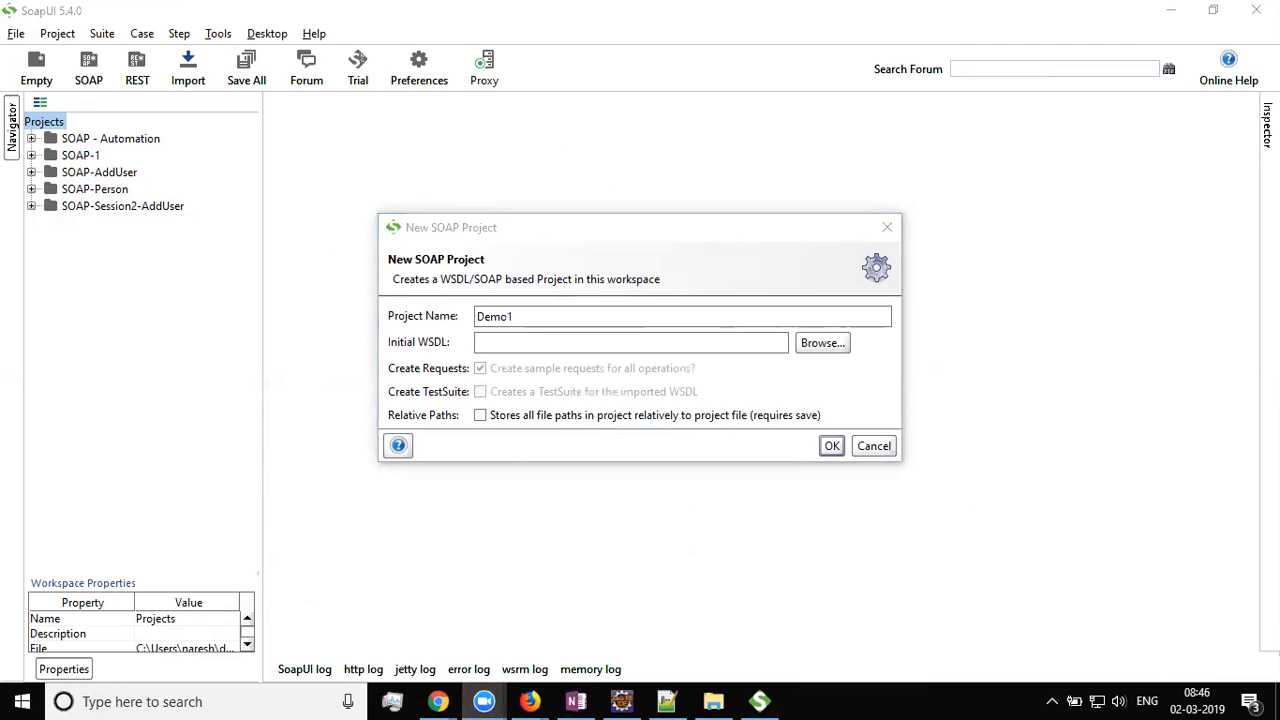
pyautogui.click(522, 342)
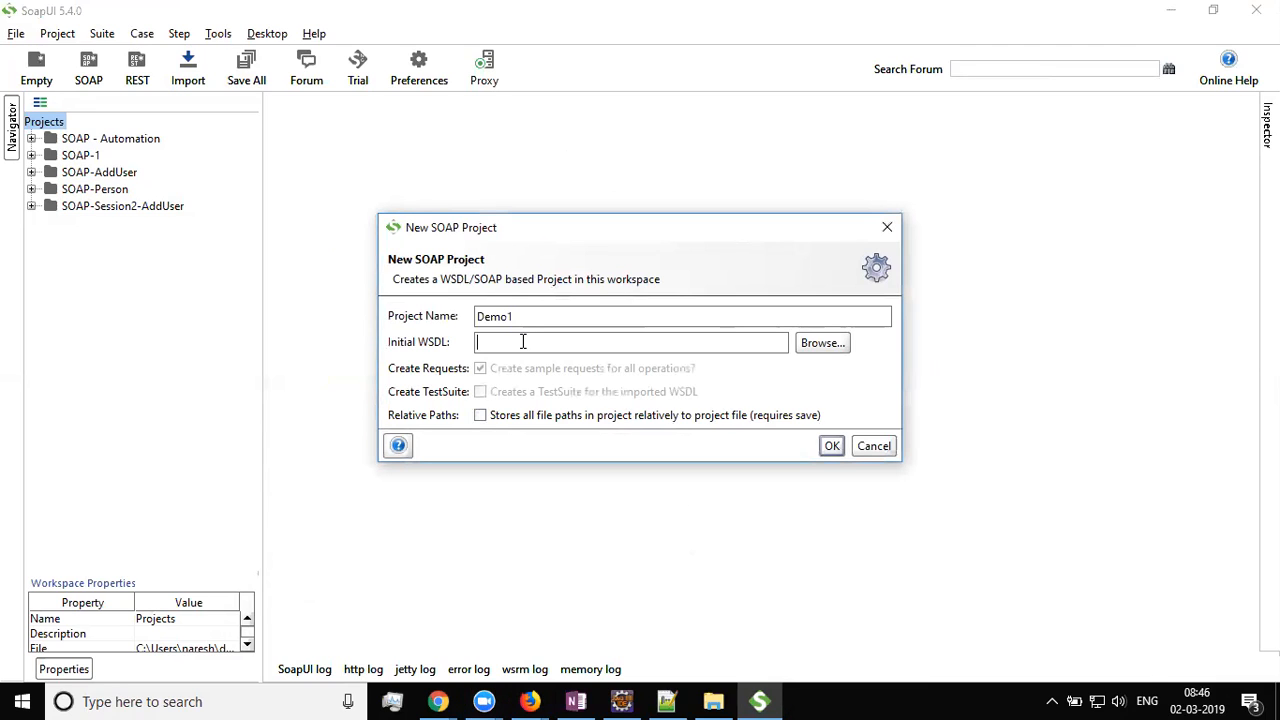
pyautogui.write('http://localhost:8889/ws/person?WSDL')
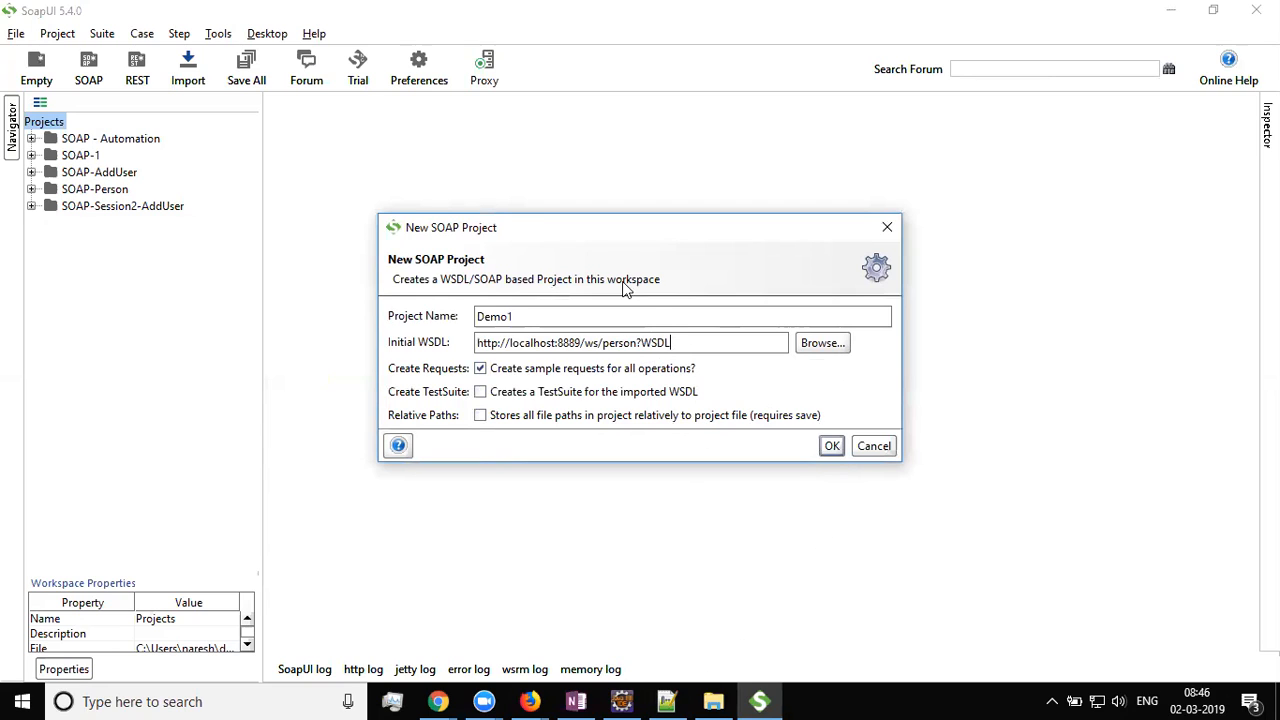
pyautogui.moveTo(590, 240); pyautogui.dragTo(694, 277)
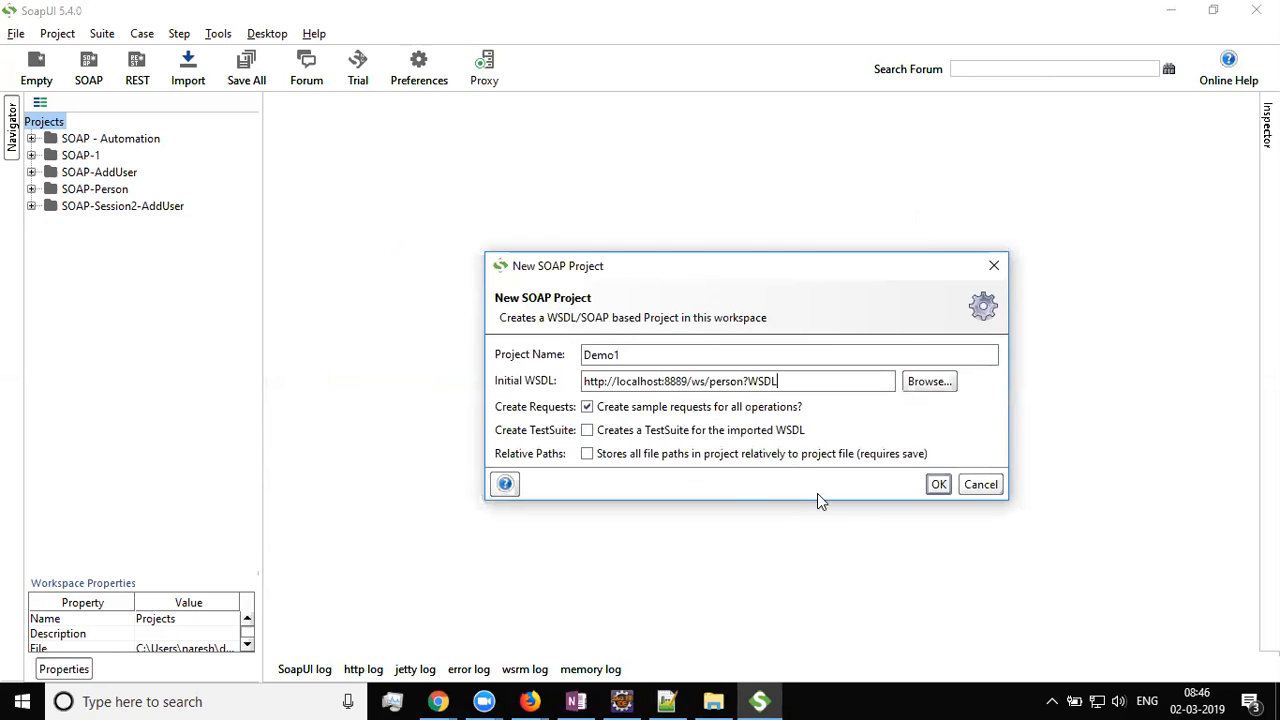
pyautogui.click(994, 265)
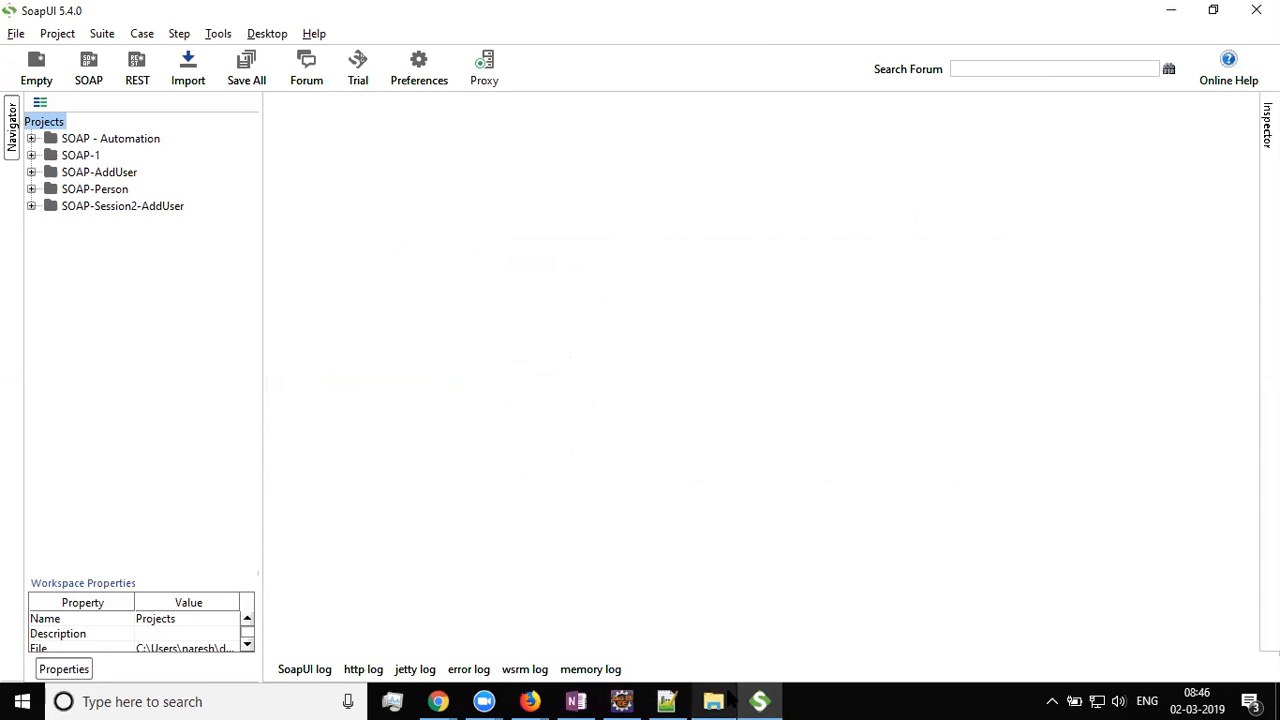
pyautogui.click(484, 701)
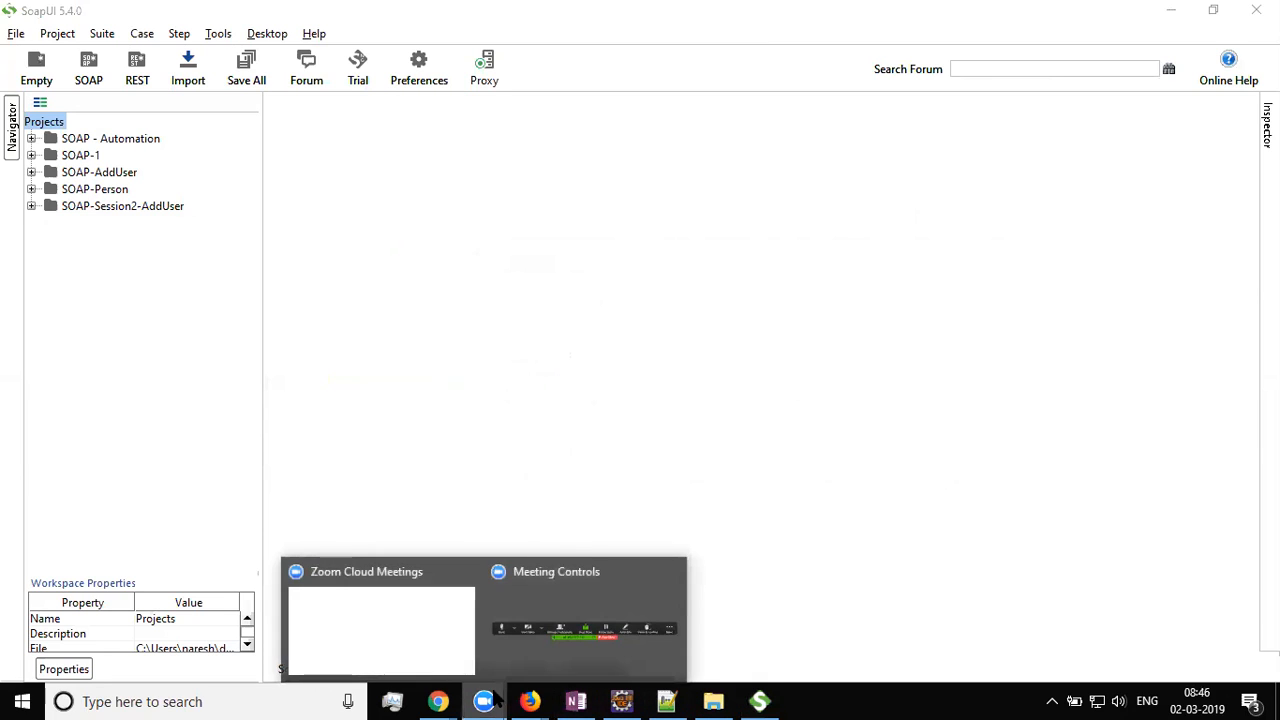
# Create the SOAP-Automation project, collapse SoapSesson1, and begin another new SOAP project
pyautogui.click(527, 619)
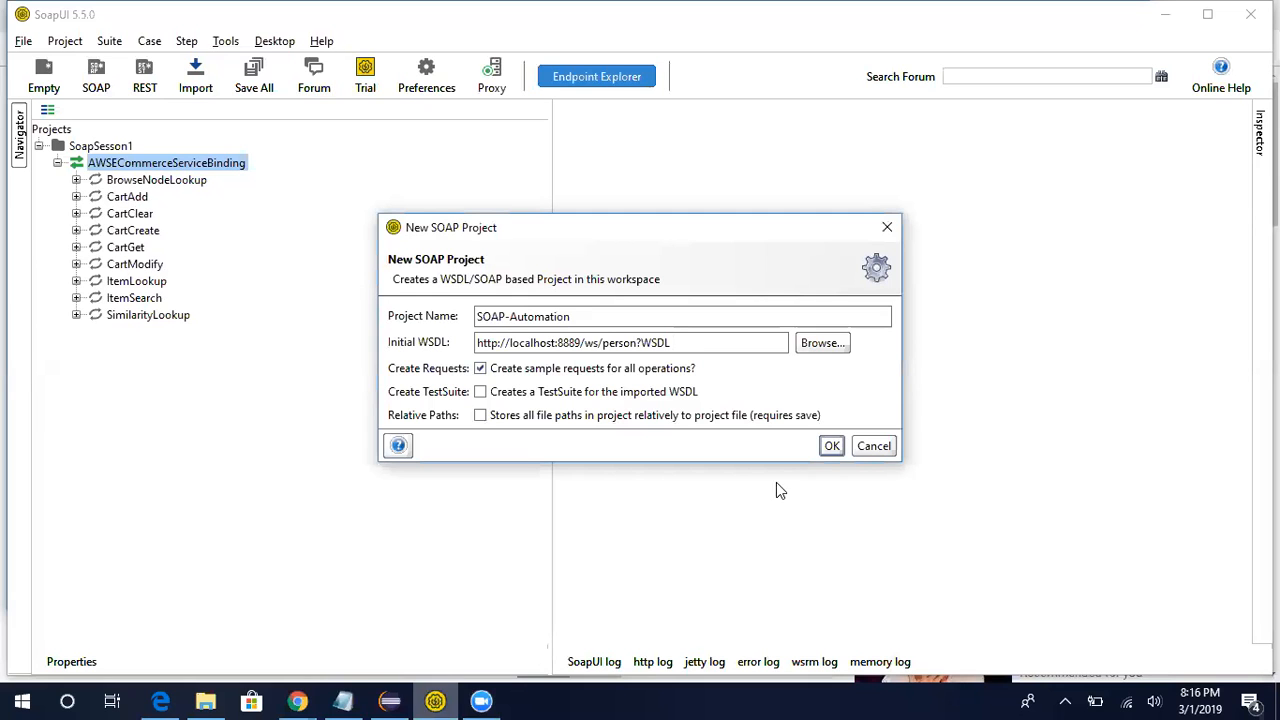
pyautogui.click(834, 446)
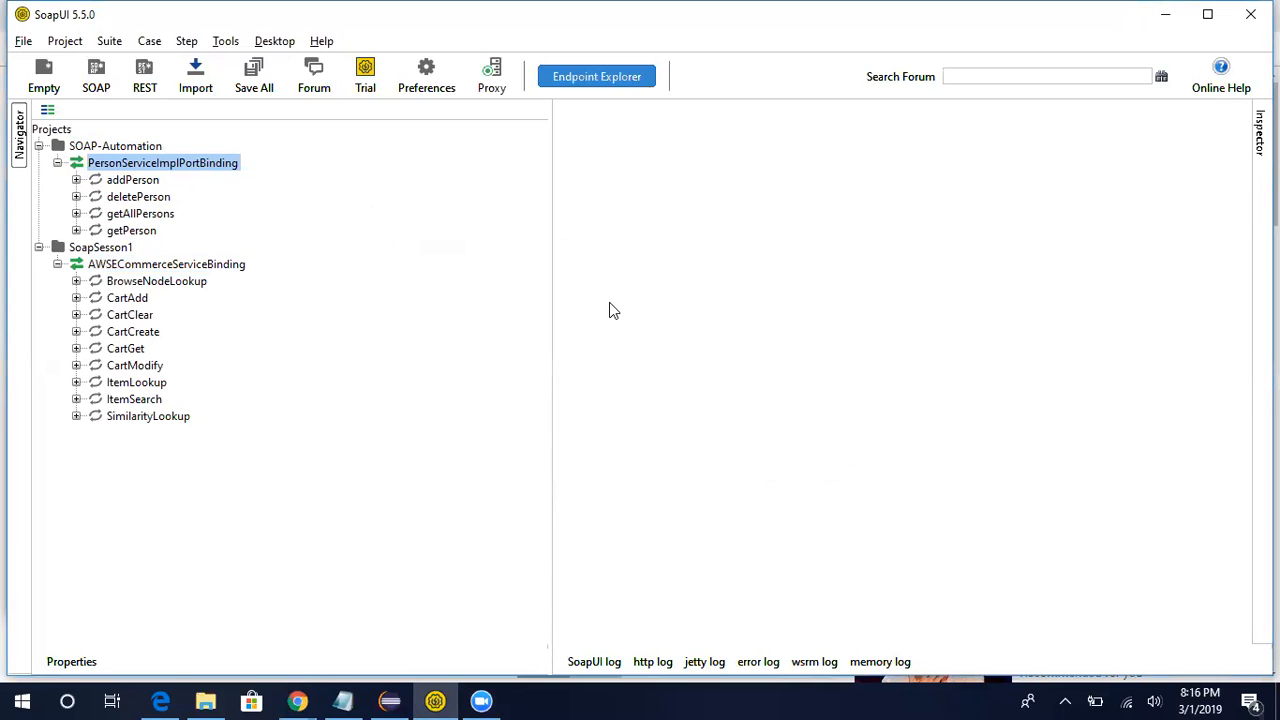
pyautogui.click(38, 248)
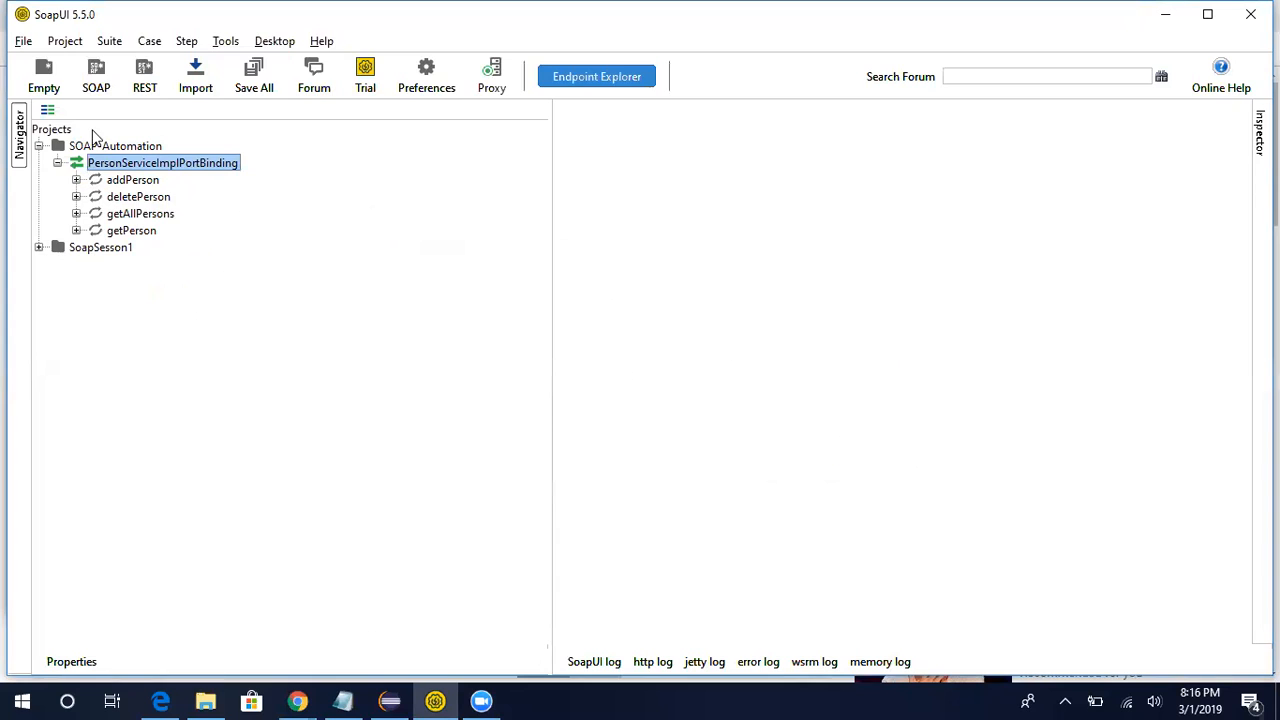
pyautogui.click(96, 72)
pyautogui.click(545, 313)
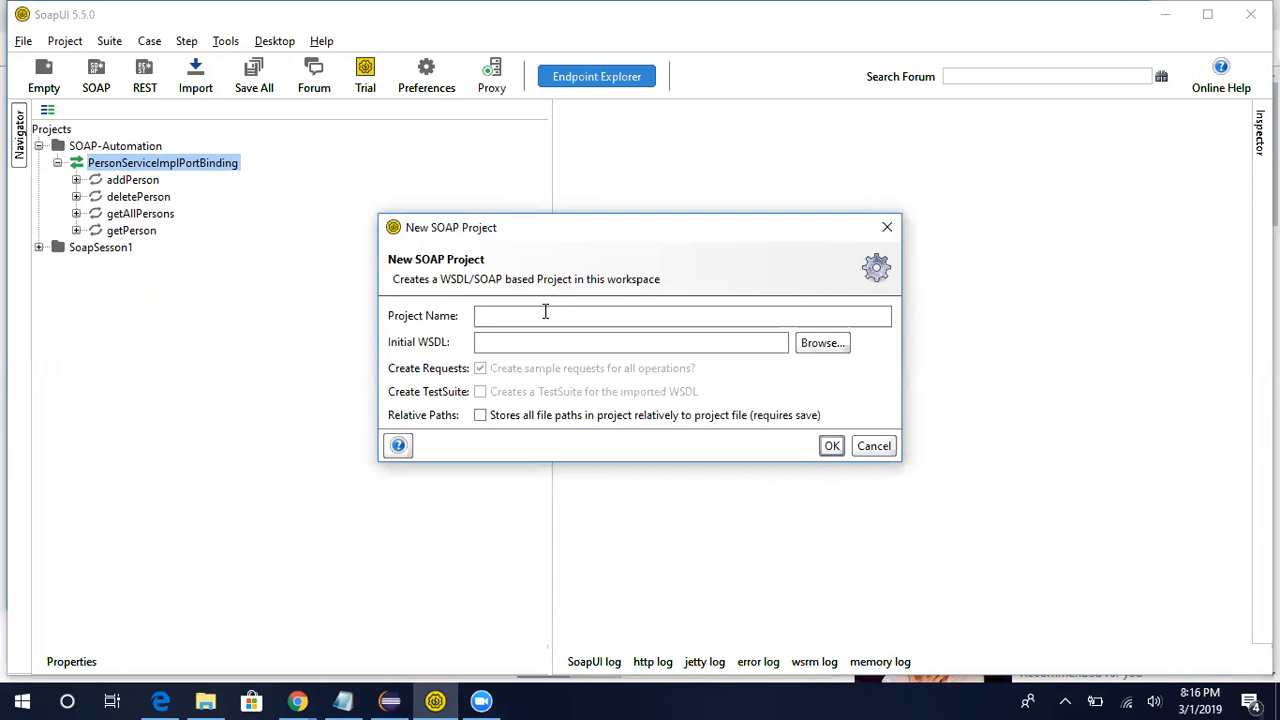
# Name the project Project2, paste the localhost:8889 person WSDL as Initial WSDL, and confirm
pyautogui.write('Project2')
pyautogui.click(530, 343)
pyautogui.write('http://localhost:8889/ws/person?WSDL')
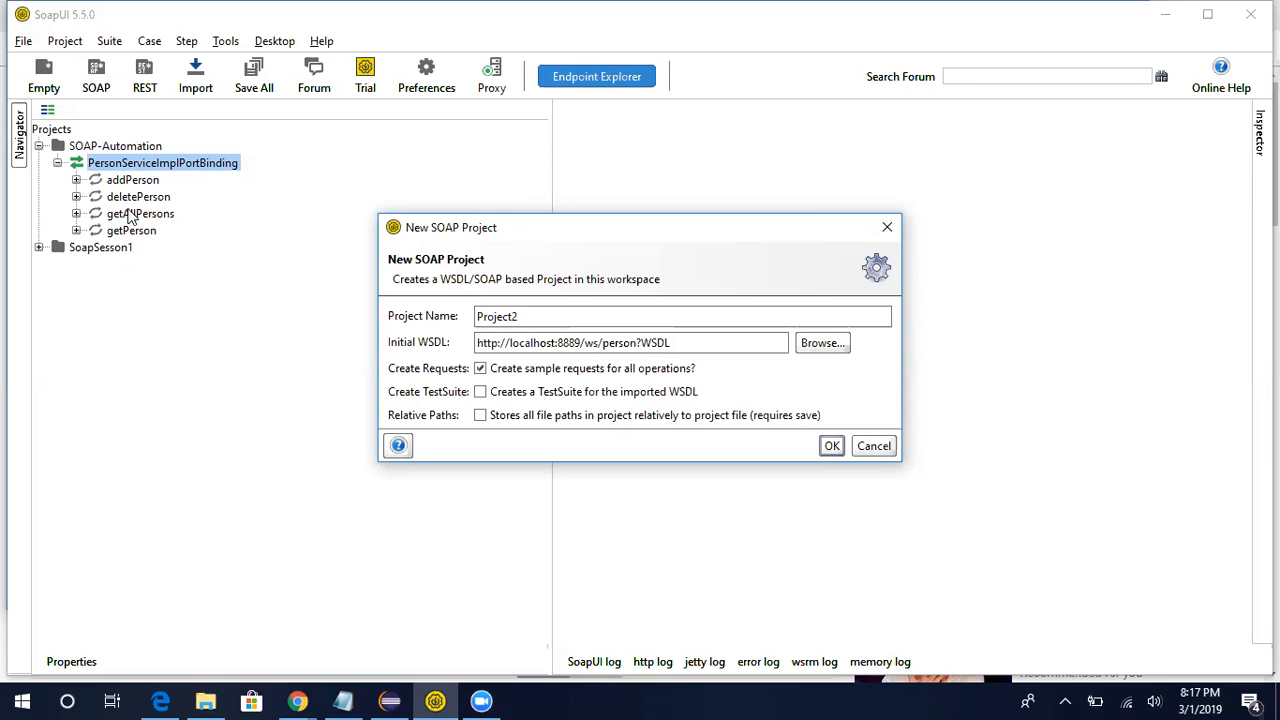
pyautogui.click(831, 449)
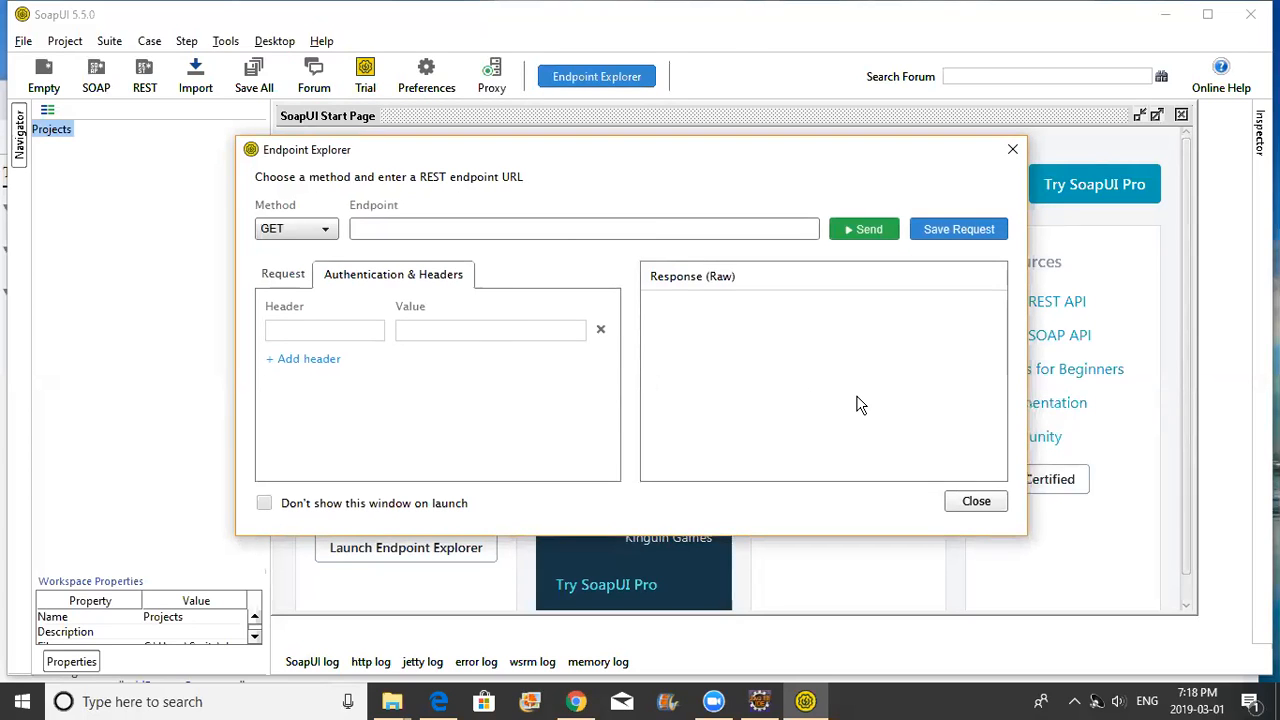
# Dismiss Endpoint Explorer, create a Demo project from the pasted person WSDL, and close the Start Page
pyautogui.click(1010, 155)
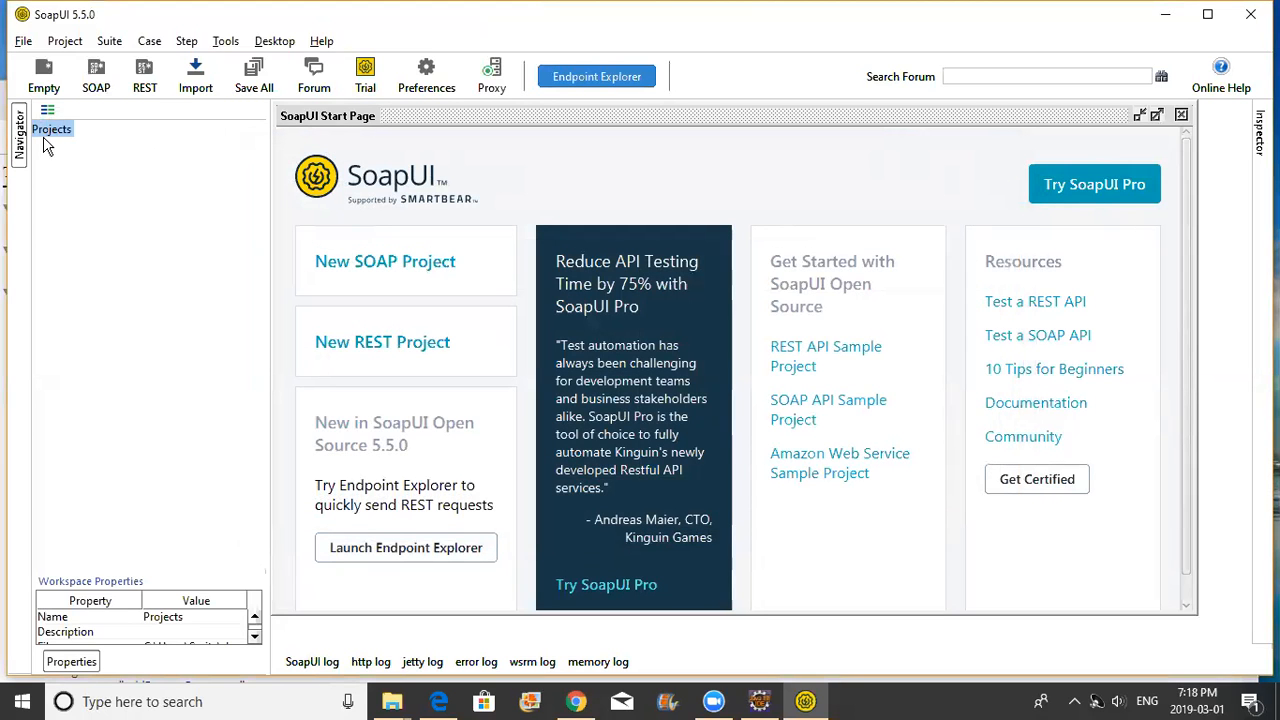
pyautogui.click(96, 70)
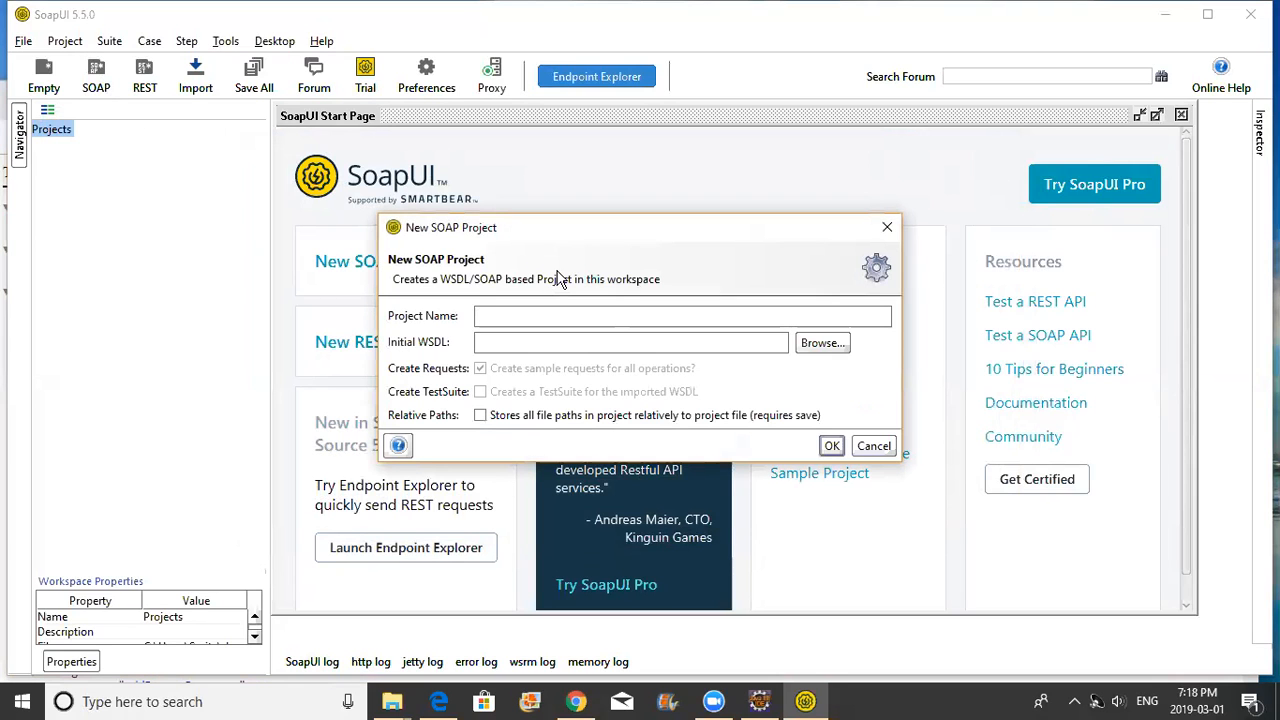
pyautogui.write('Demo')
pyautogui.click(539, 345)
pyautogui.write('http://localhost:8889/ws/person?WSDL')
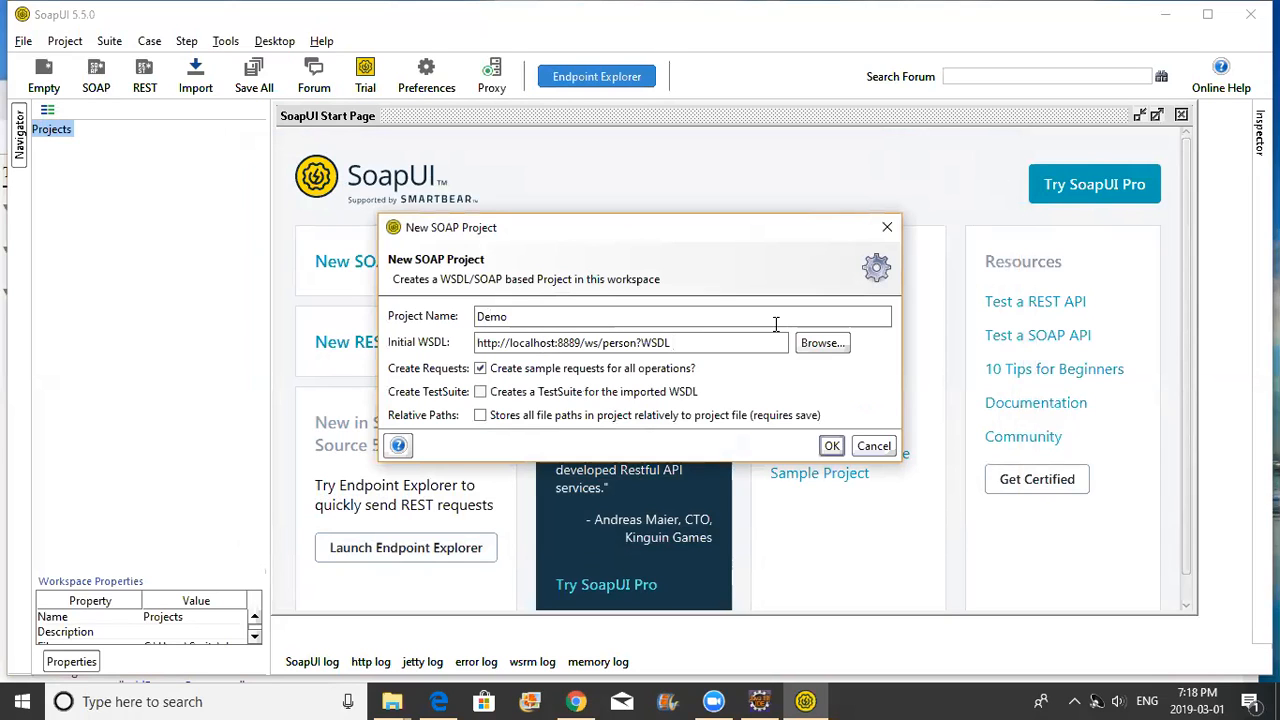
pyautogui.click(832, 447)
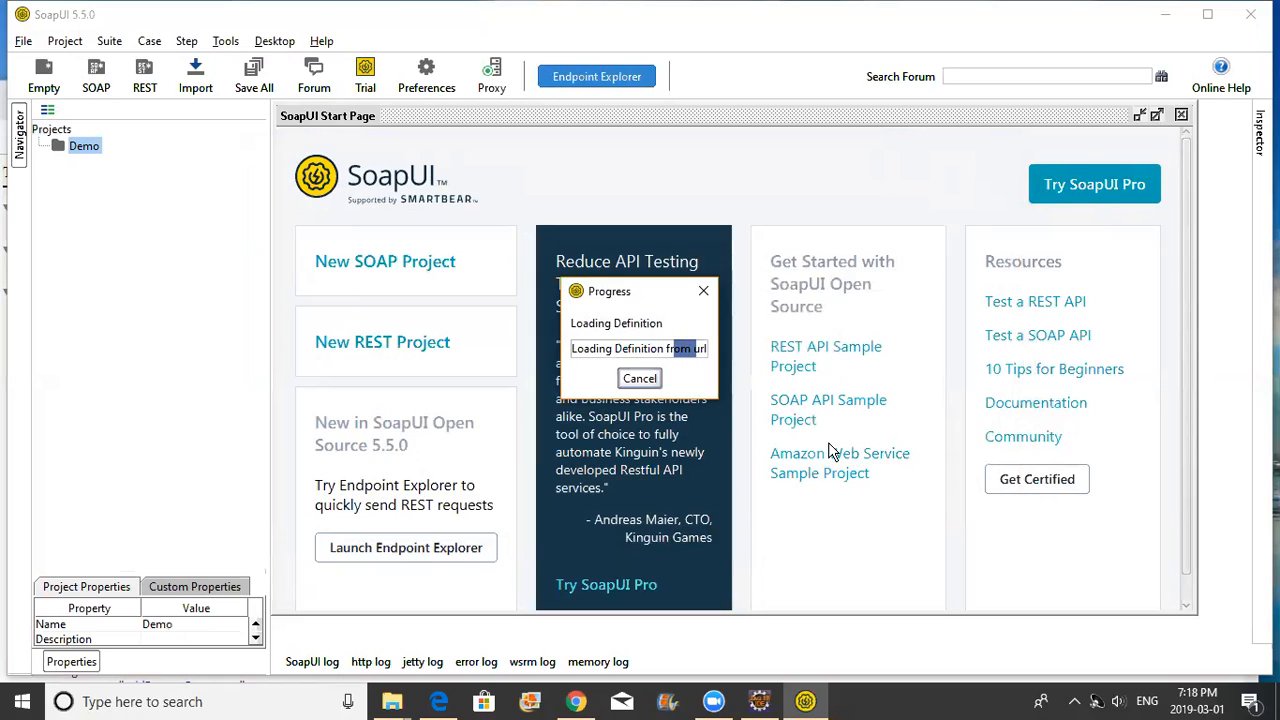
pyautogui.click(1181, 115)
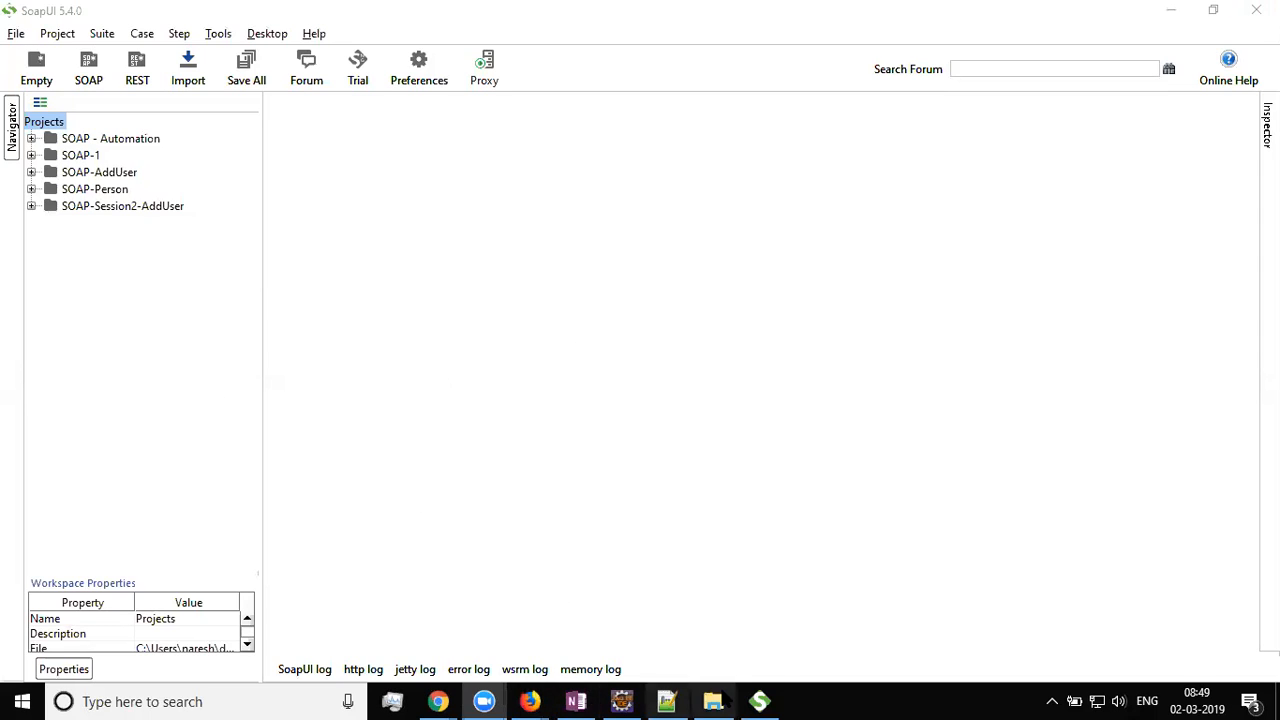
# Refocus the SoapUI window and open a blank New SOAP Project dialog
pyautogui.click(762, 701)
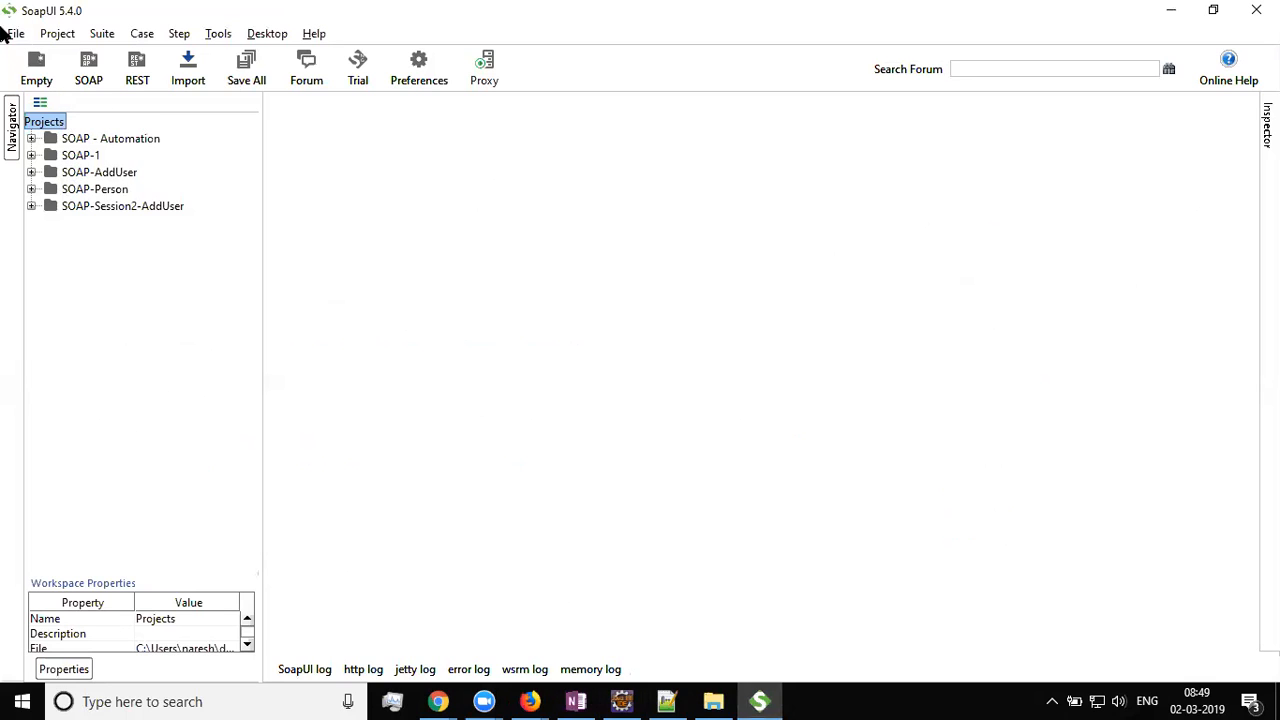
pyautogui.click(75, 64)
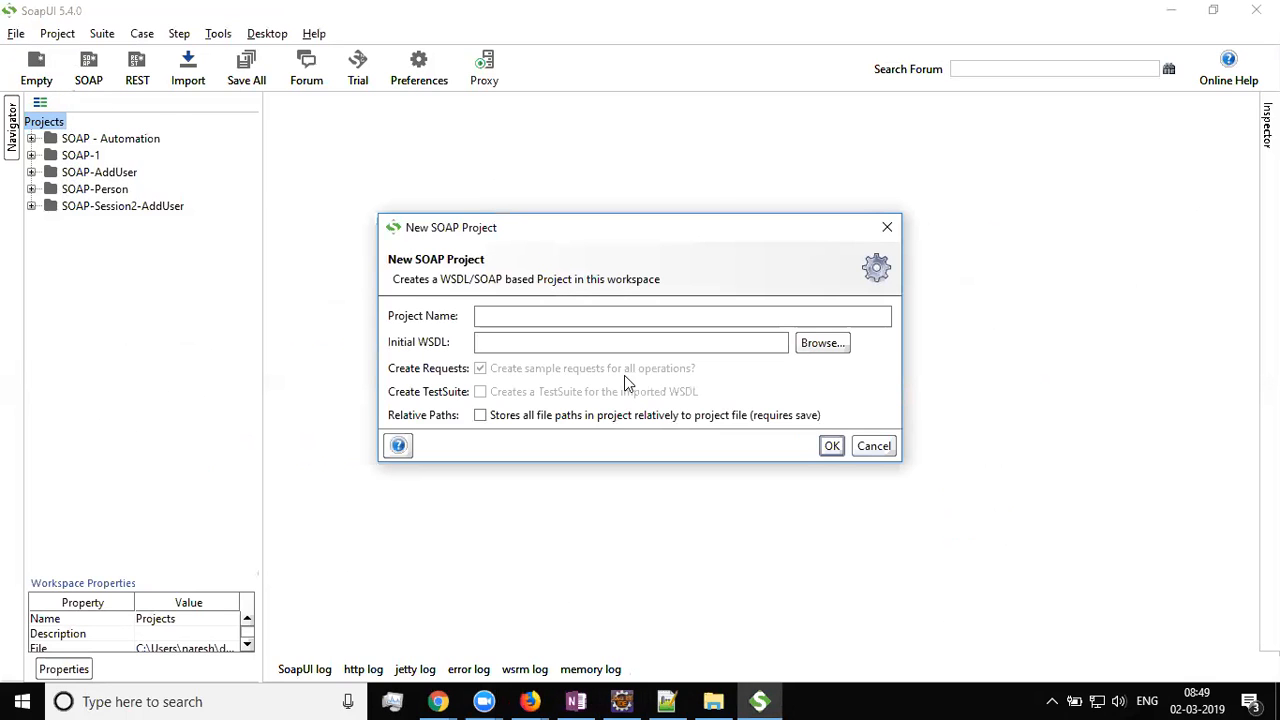
pyautogui.write('Demo')
pyautogui.press('Tab')
pyautogui.write('http://localhost:8889/ws/person?WSDL')
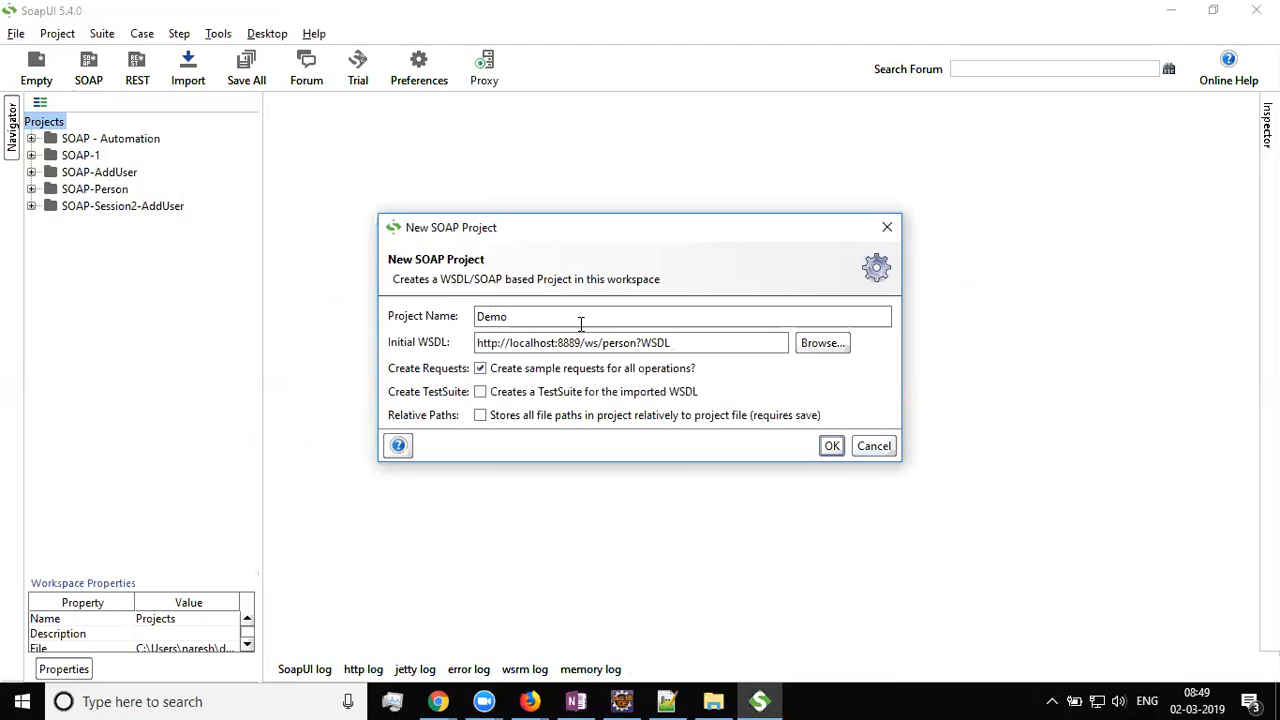
pyautogui.press('Return')
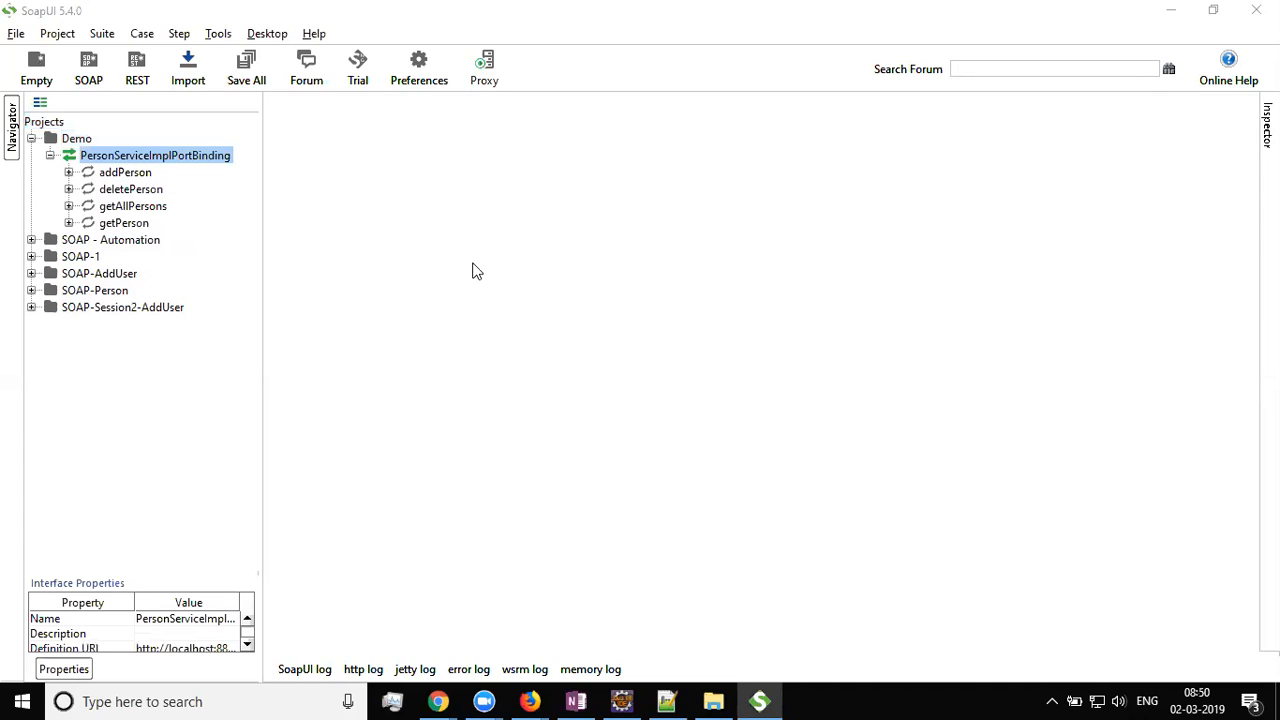
pyautogui.click(120, 173)
# Look through Demo's four operations and open addPerson's Request 1 in the editor
pyautogui.click(124, 190)
pyautogui.click(124, 206)
pyautogui.click(127, 222)
pyautogui.click(127, 208)
pyautogui.click(123, 177)
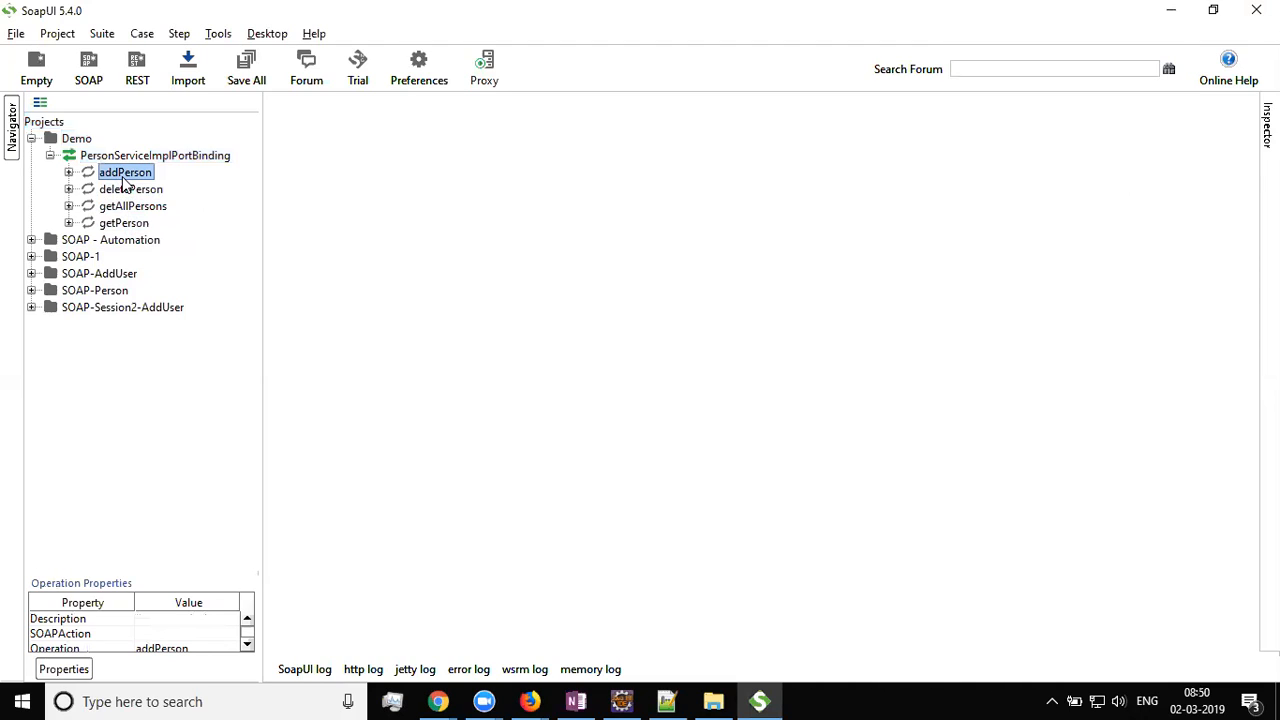
pyautogui.click(68, 173)
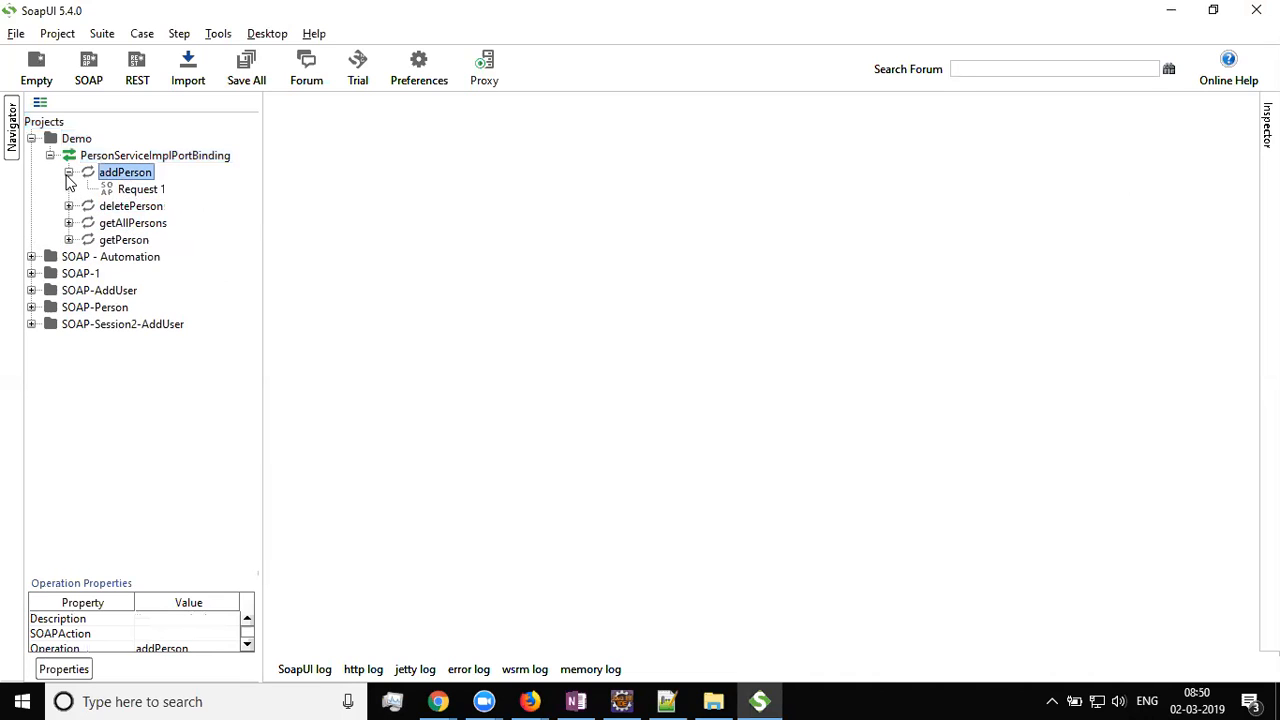
pyautogui.click(129, 188)
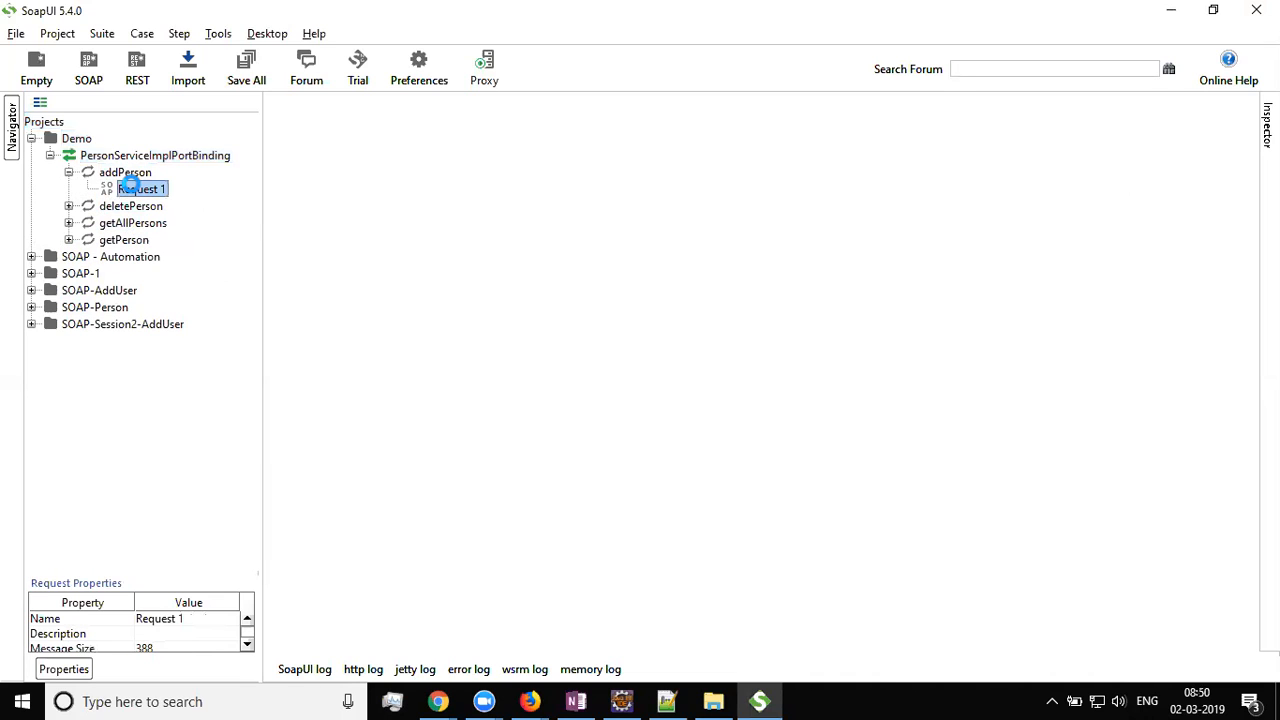
pyautogui.doubleClick(129, 188)
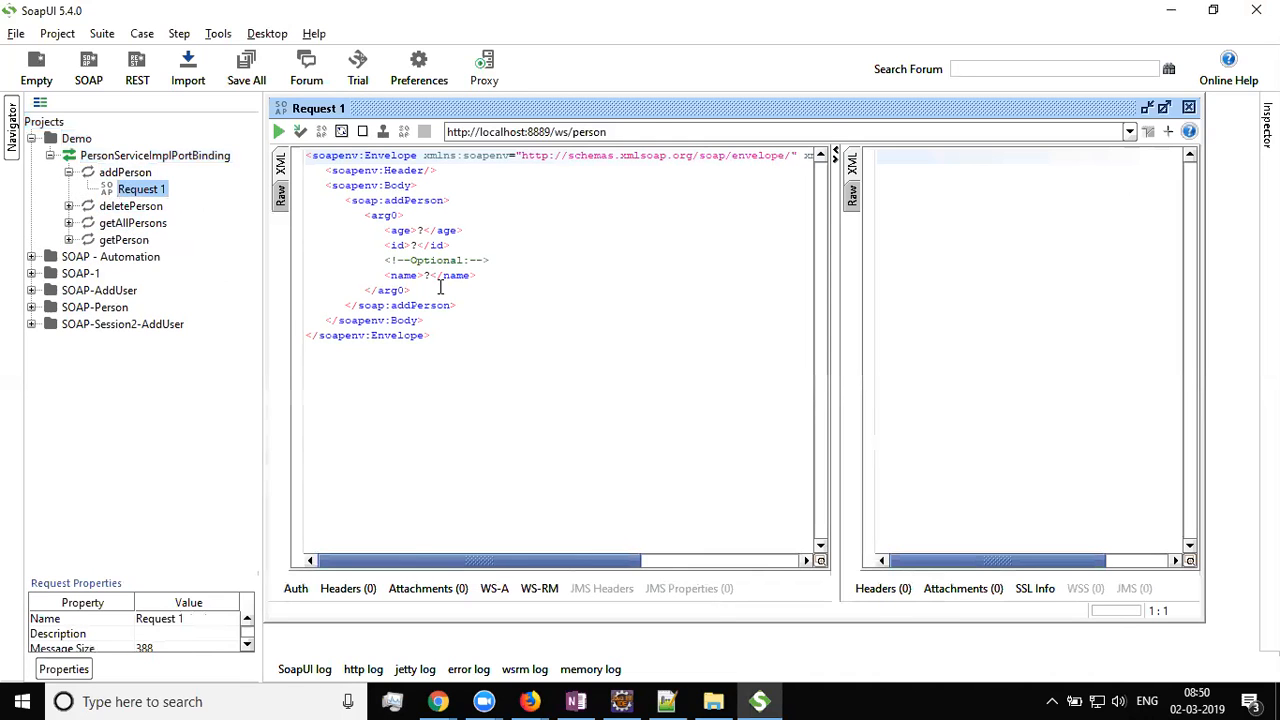
# Replace the request's ? placeholders with age 10, id 100 and name AP1
pyautogui.click(424, 231)
pyautogui.press('BackSpace')
pyautogui.write('10')
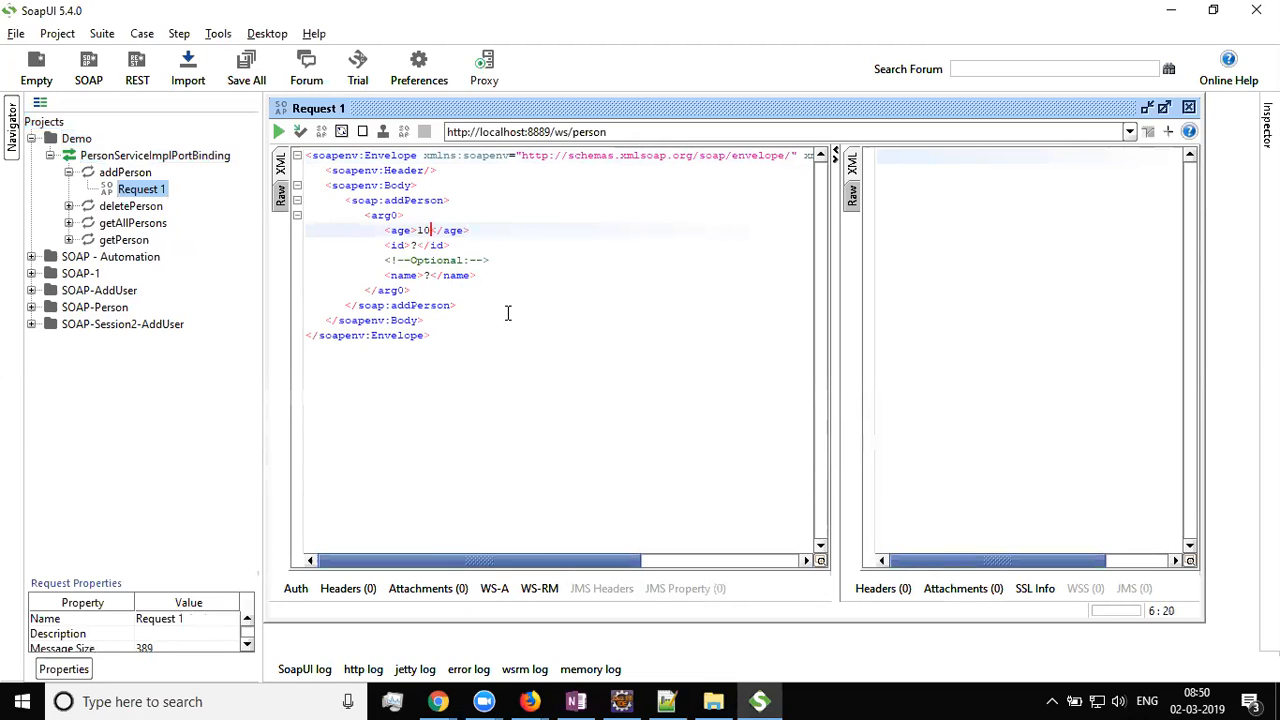
pyautogui.press('Down')
pyautogui.press('Left')
pyautogui.press('Left')
pyautogui.press('BackSpace')
pyautogui.write('100')
pyautogui.press('Down')
pyautogui.press('Down')
pyautogui.press('Down')
pyautogui.press('Up')
pyautogui.press('BackSpace')
pyautogui.write('AP1')
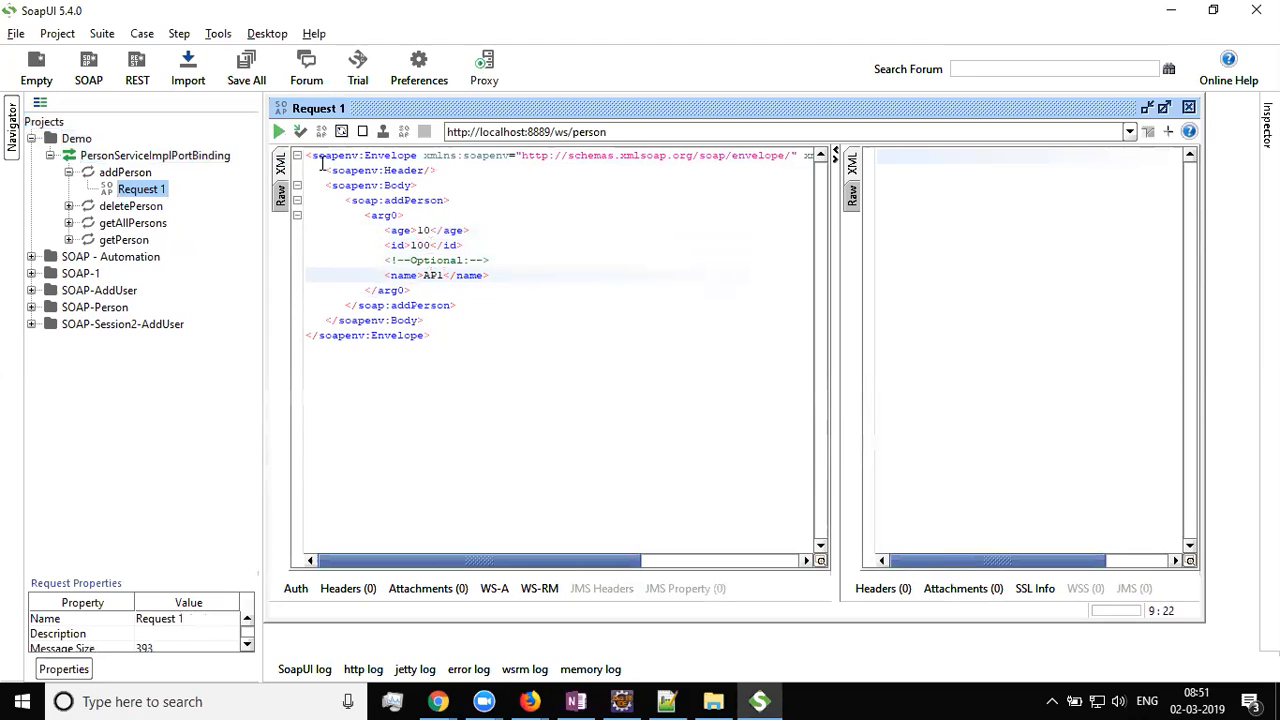
# Send the addPerson request and check the response returns true
pyautogui.click(278, 132)
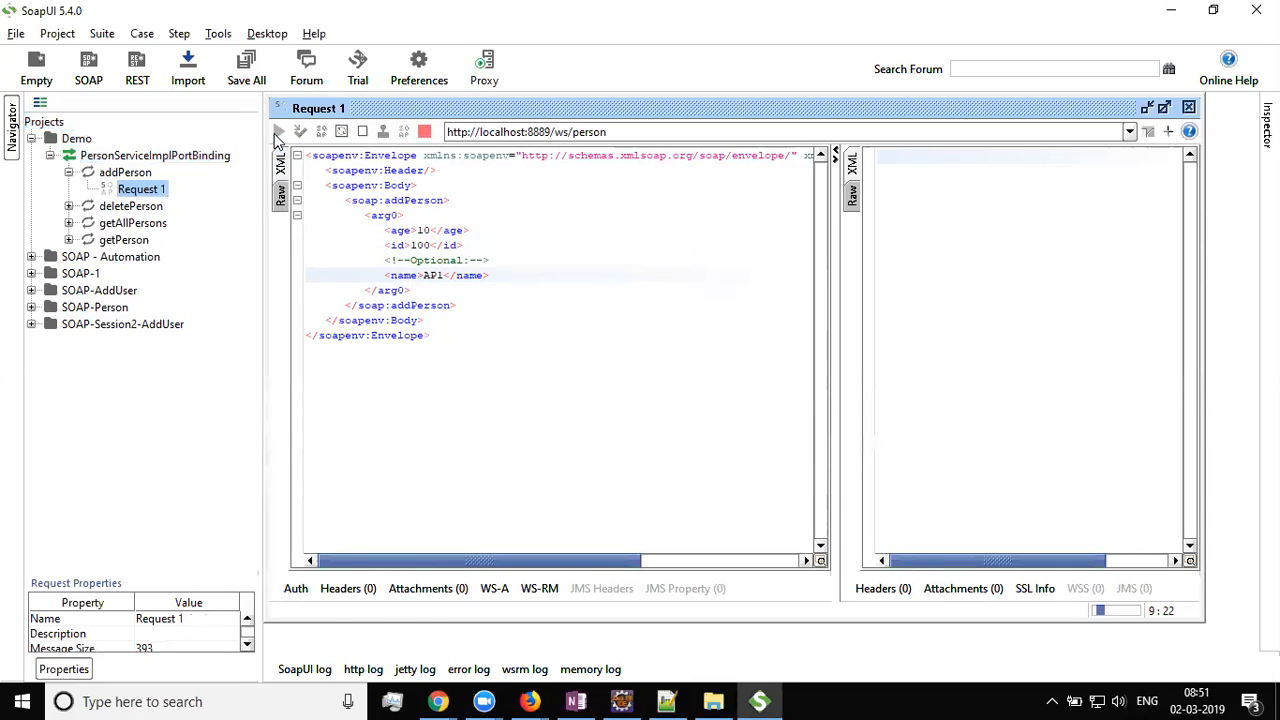
pyautogui.moveTo(756, 255); pyautogui.dragTo(594, 130)
pyautogui.click(732, 253)
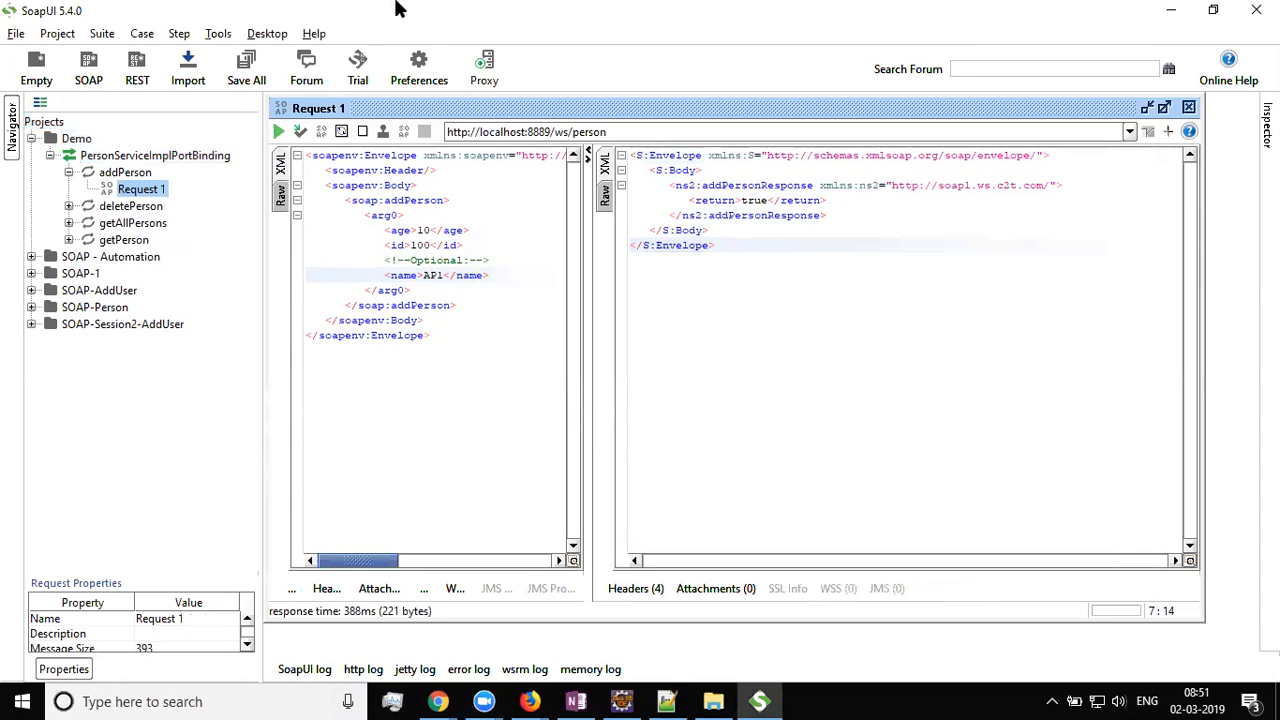
# Open and send getAllPersons Request 1, confirming the response lists age 10, id 100, name AP1
pyautogui.click(122, 226)
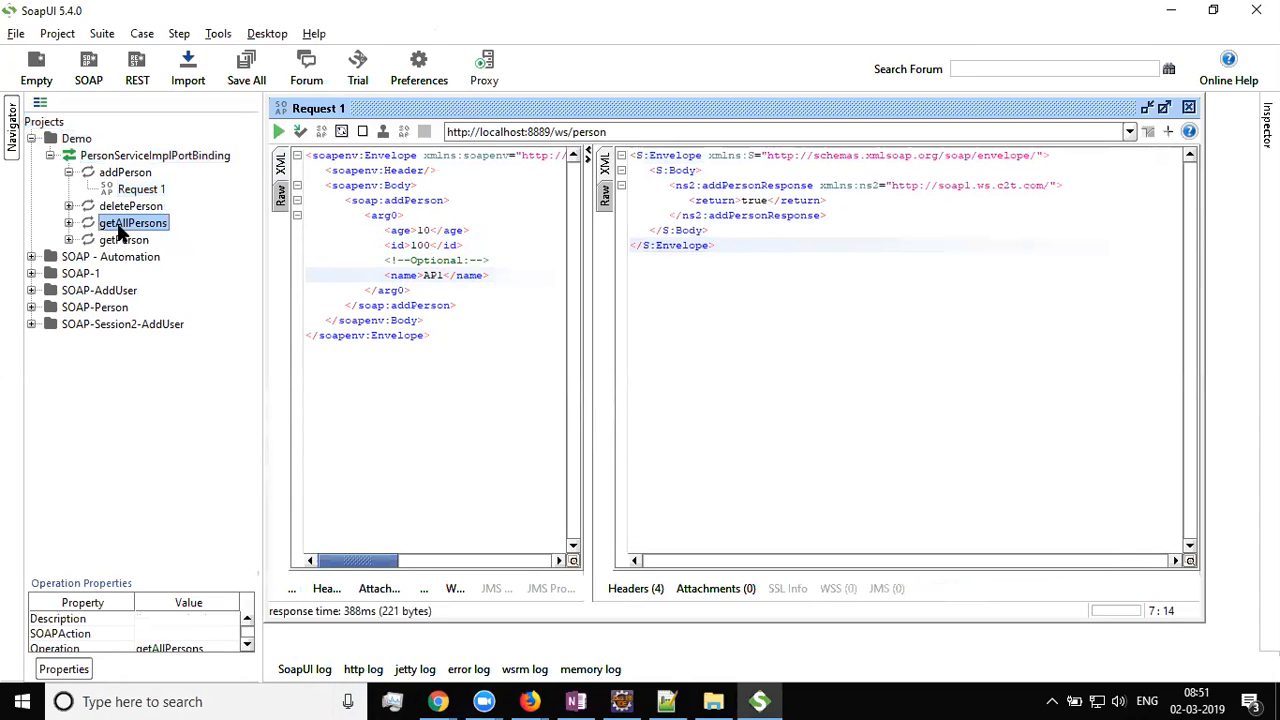
pyautogui.click(68, 224)
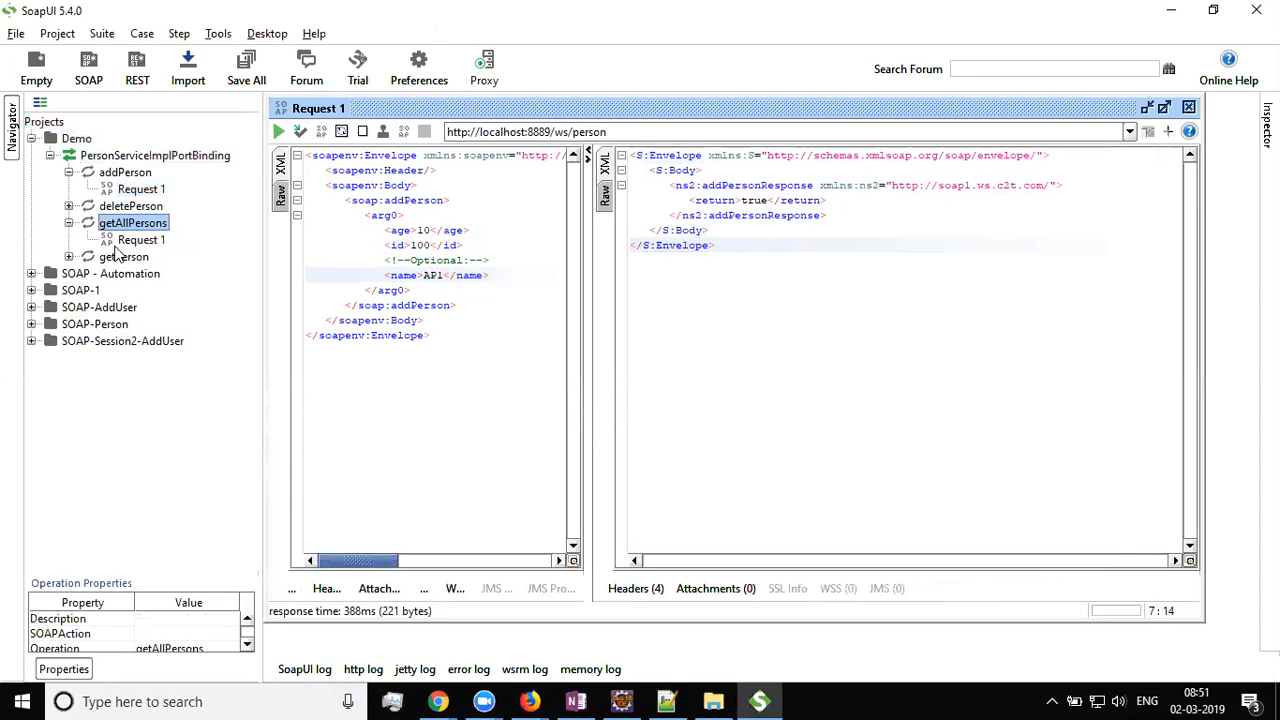
pyautogui.click(140, 242)
pyautogui.doubleClick(140, 243)
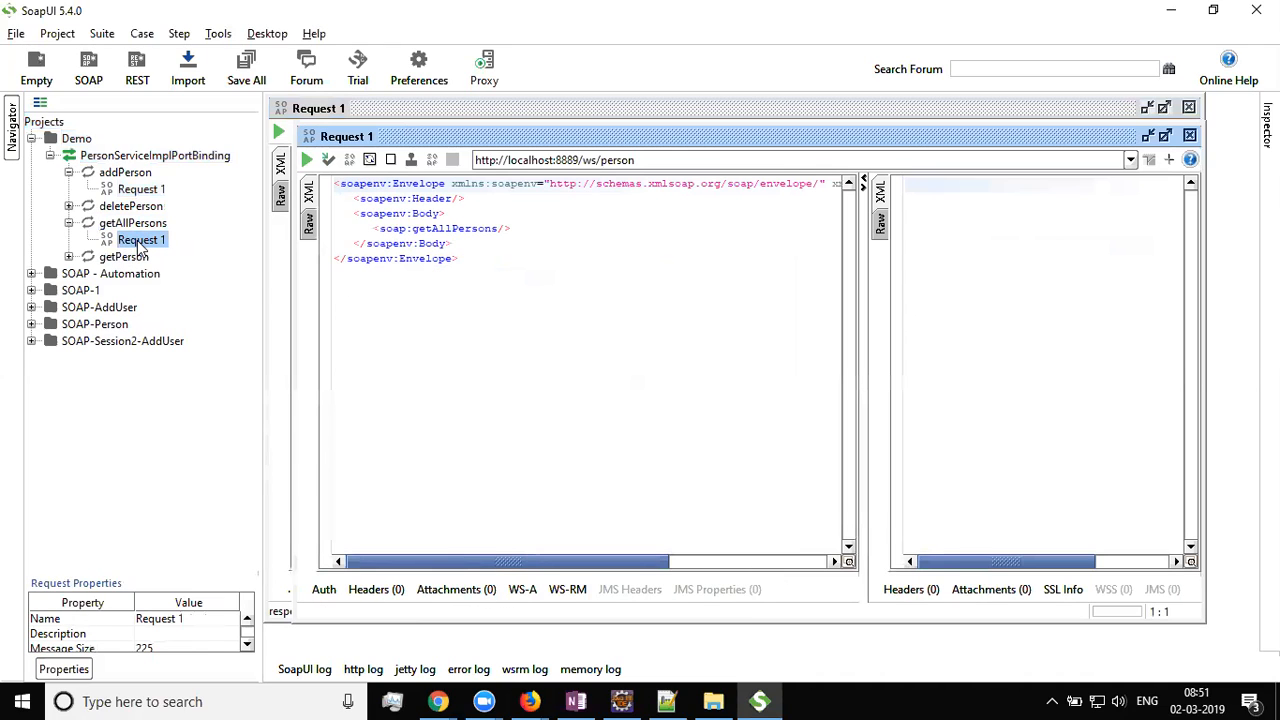
pyautogui.moveTo(530, 230); pyautogui.dragTo(372, 232)
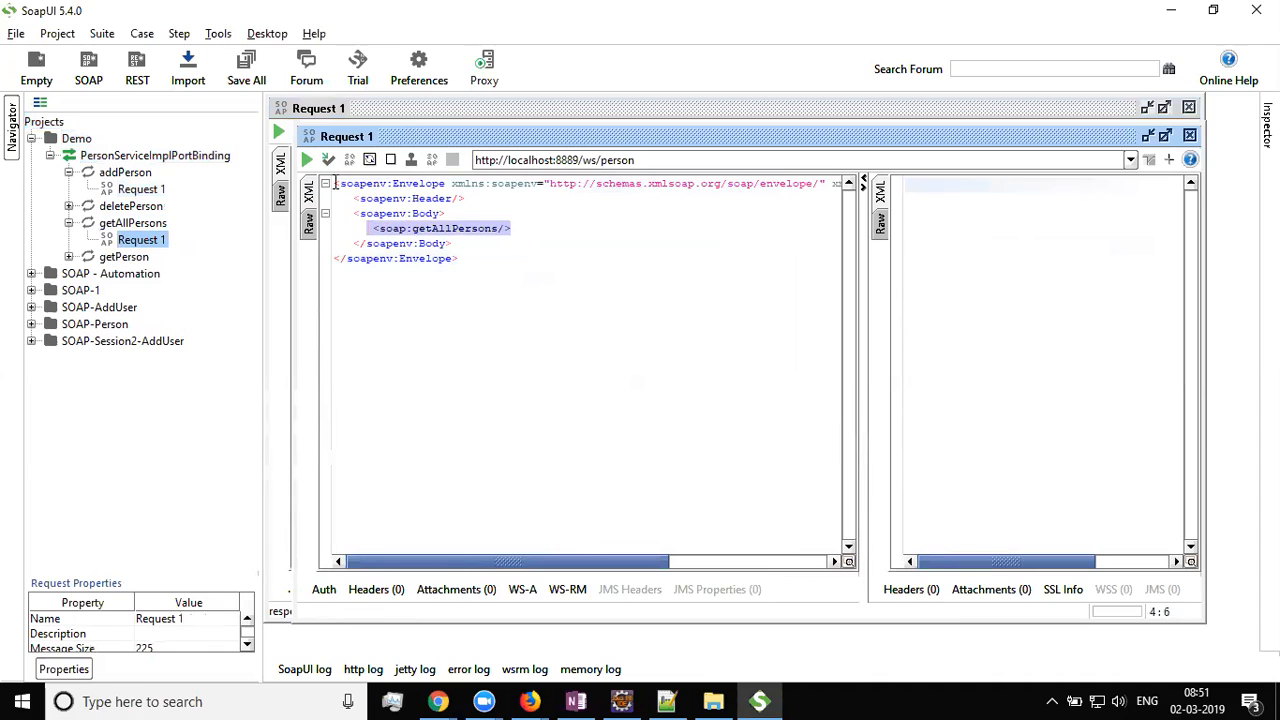
pyautogui.click(307, 162)
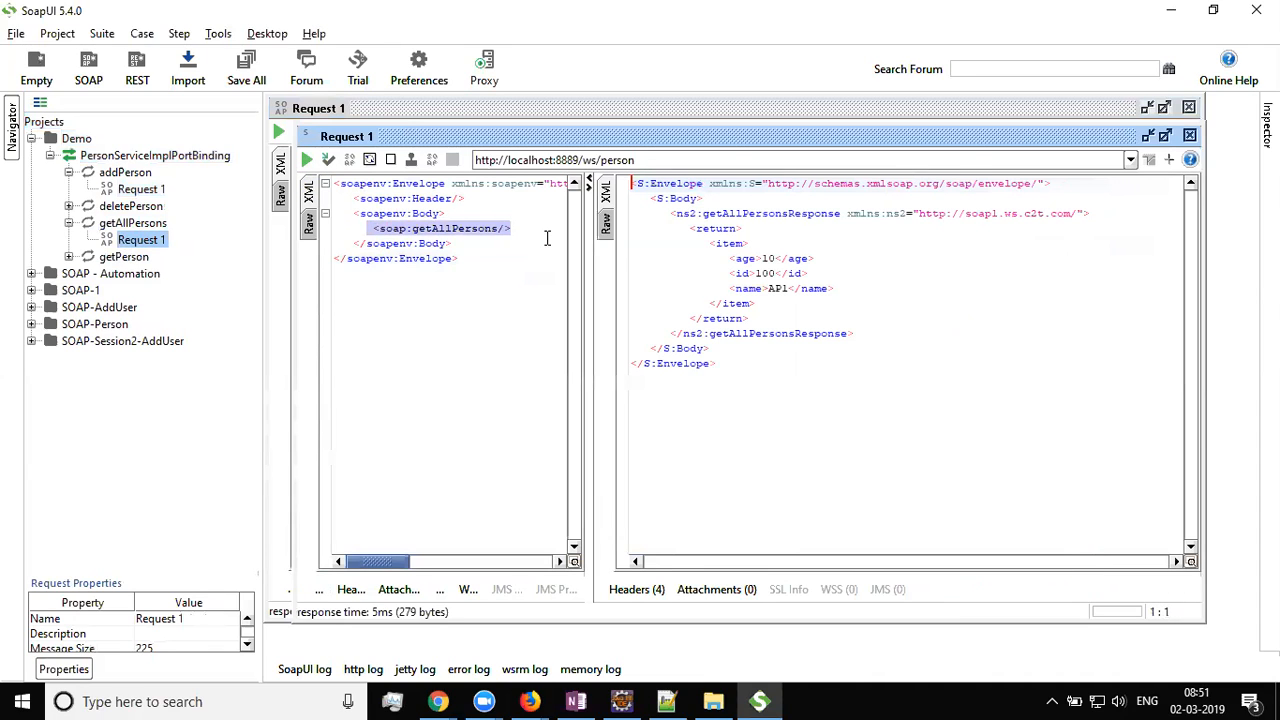
pyautogui.moveTo(742, 375); pyautogui.dragTo(572, 152)
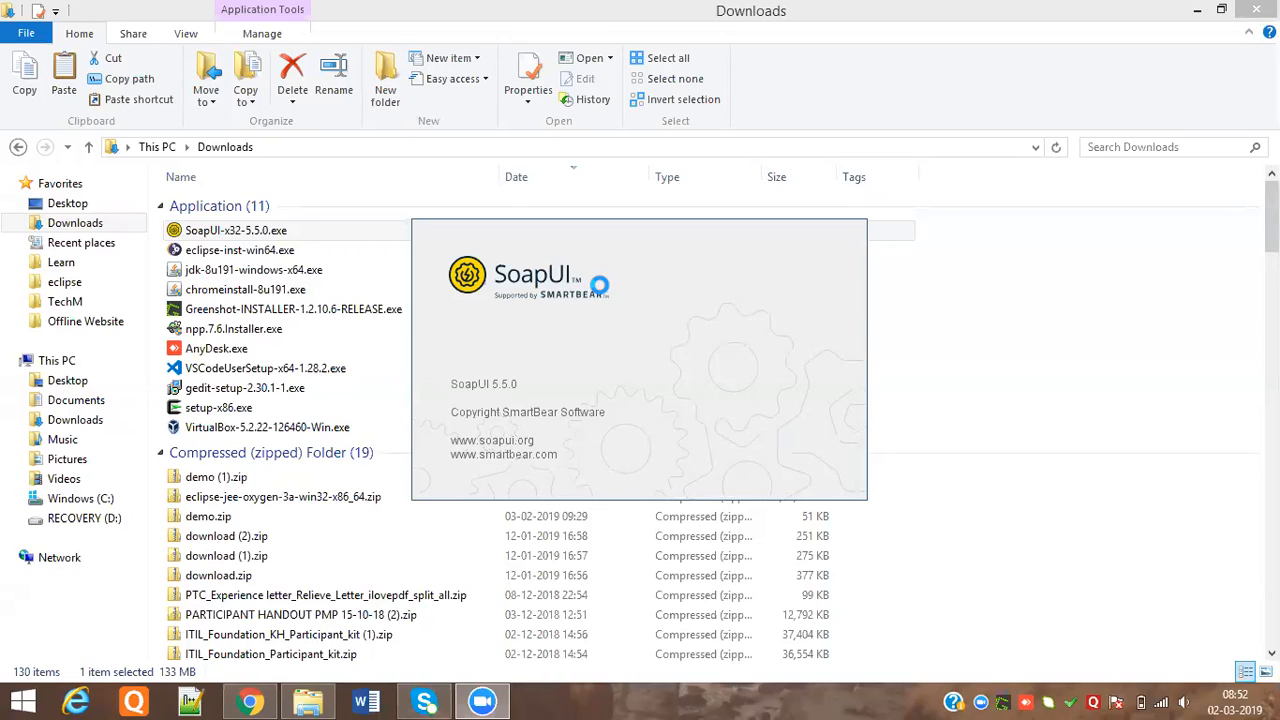
pyautogui.click(269, 695)
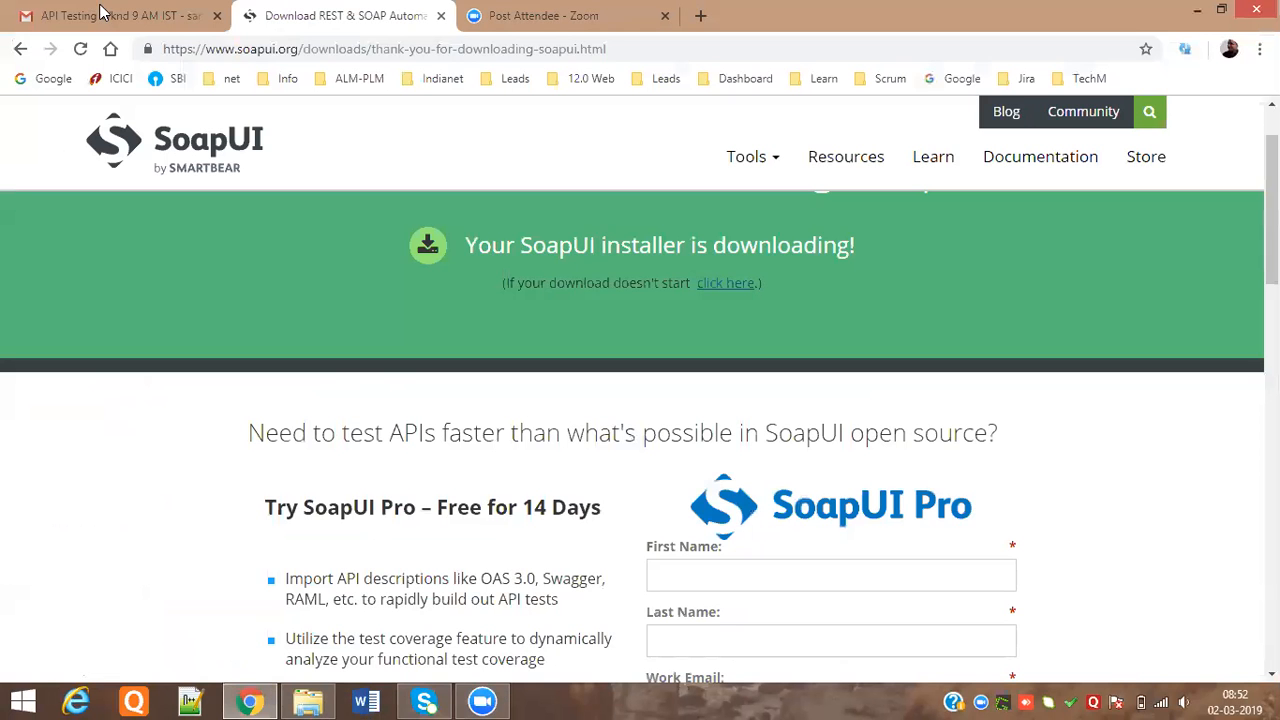
# Open the 'Link' email in Gmail and reload so the two bitbucket soap-rpc repository links appear
pyautogui.click(104, 14)
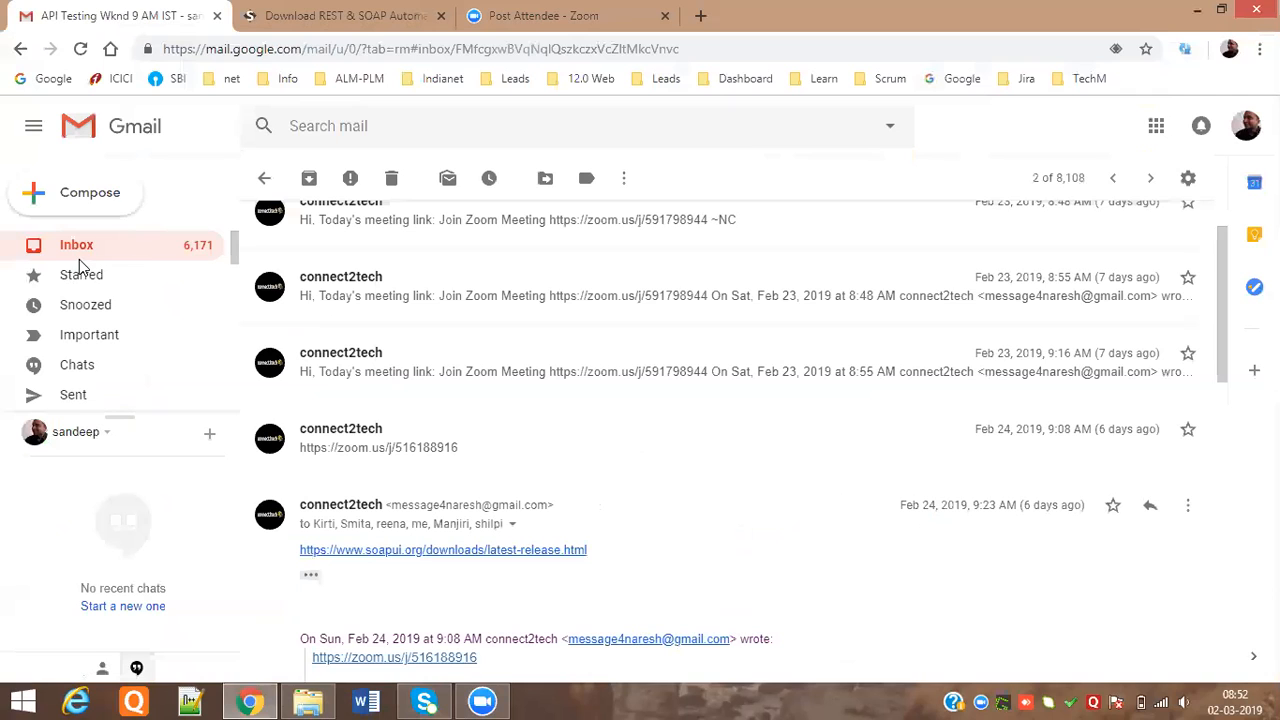
pyautogui.click(80, 251)
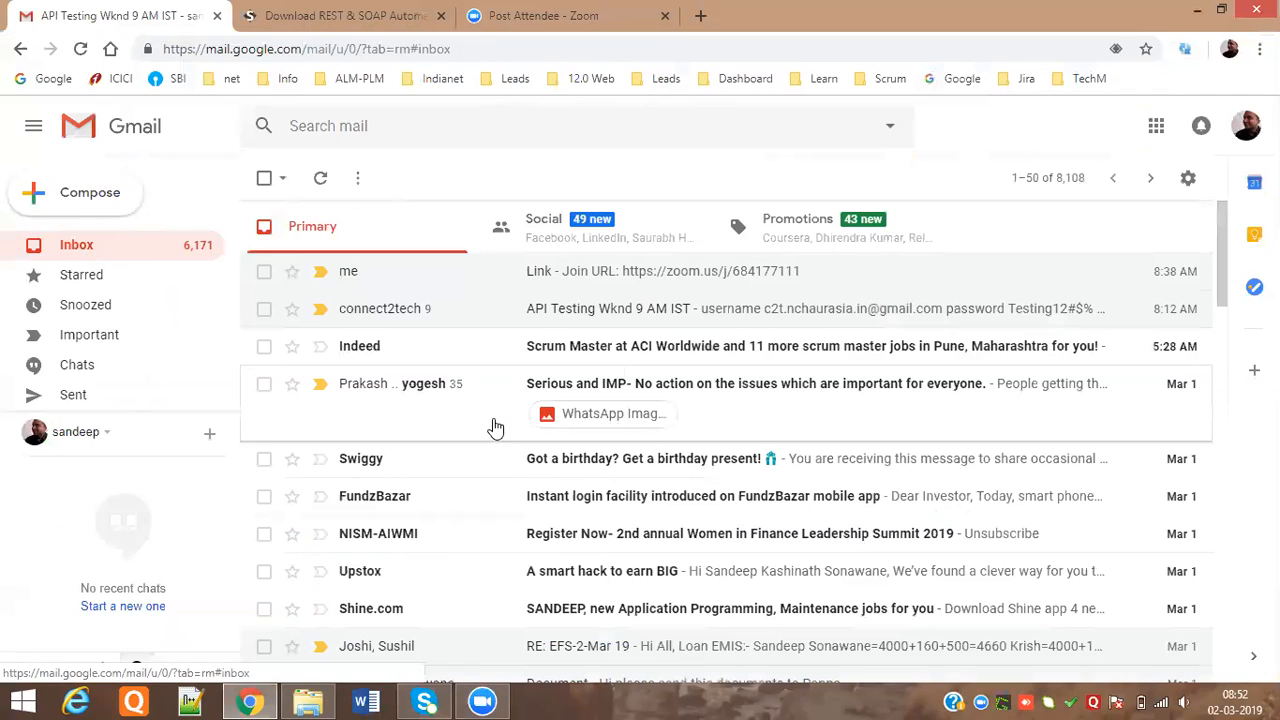
pyautogui.click(440, 272)
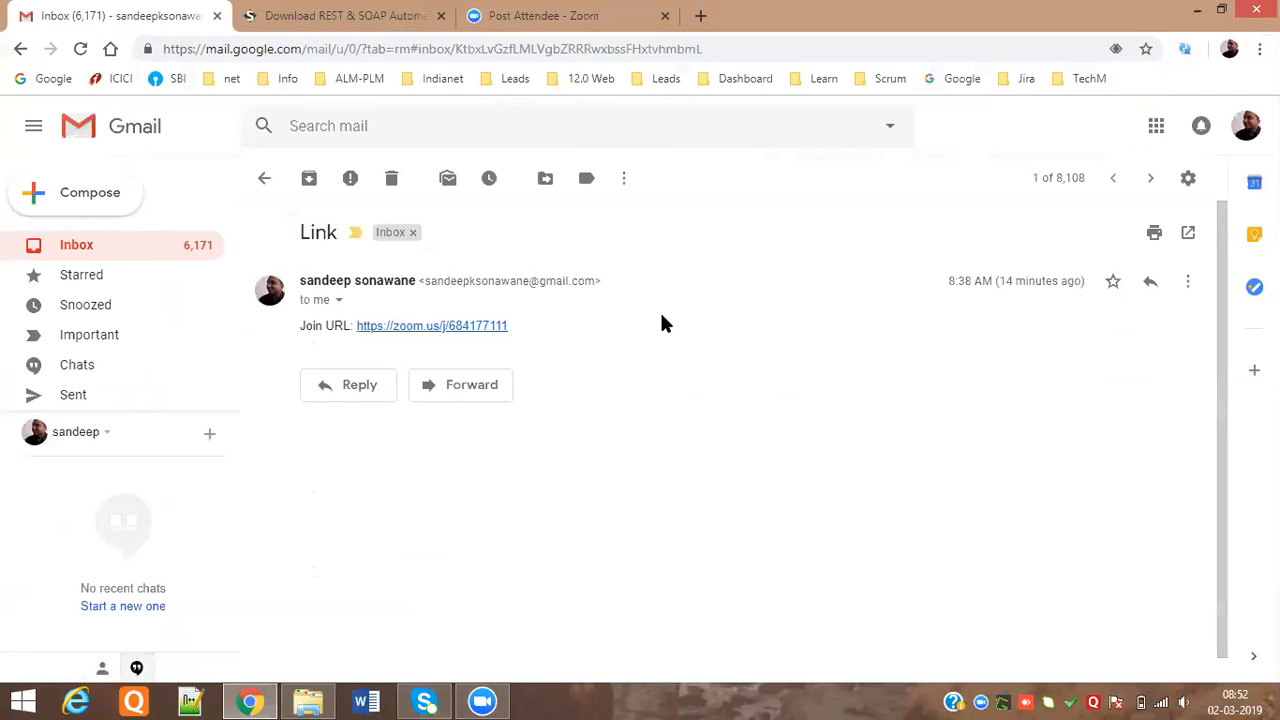
pyautogui.click(82, 50)
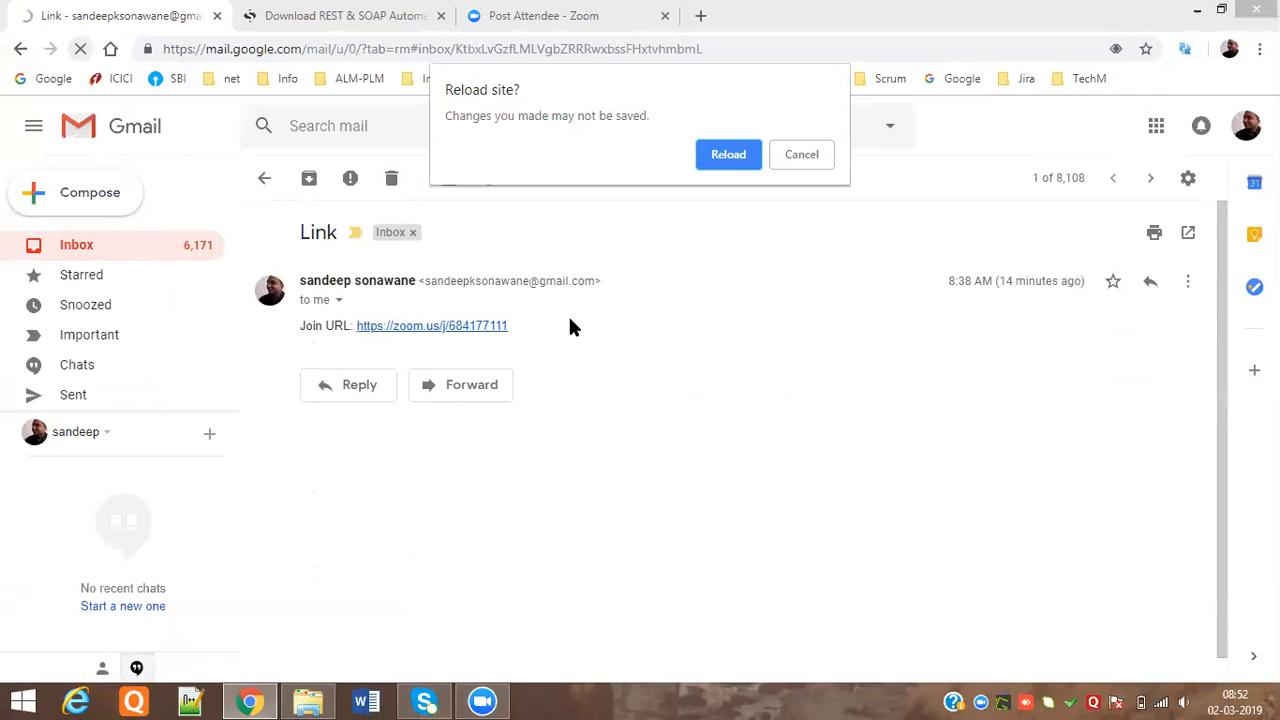
pyautogui.click(730, 155)
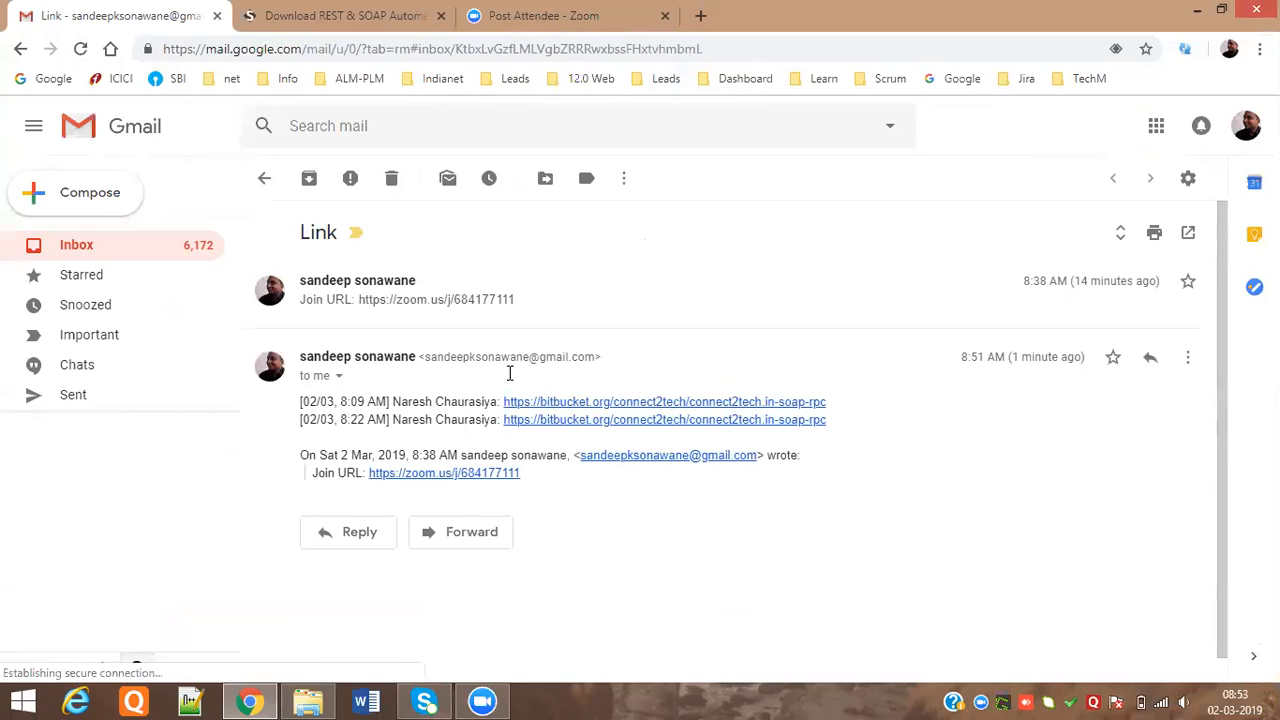
# Expand the collapsed messages in the 'Link' and 'API Testing Wknd 9 AM IST' threads, then minimize Chrome and File Explorer
pyautogui.click(471, 316)
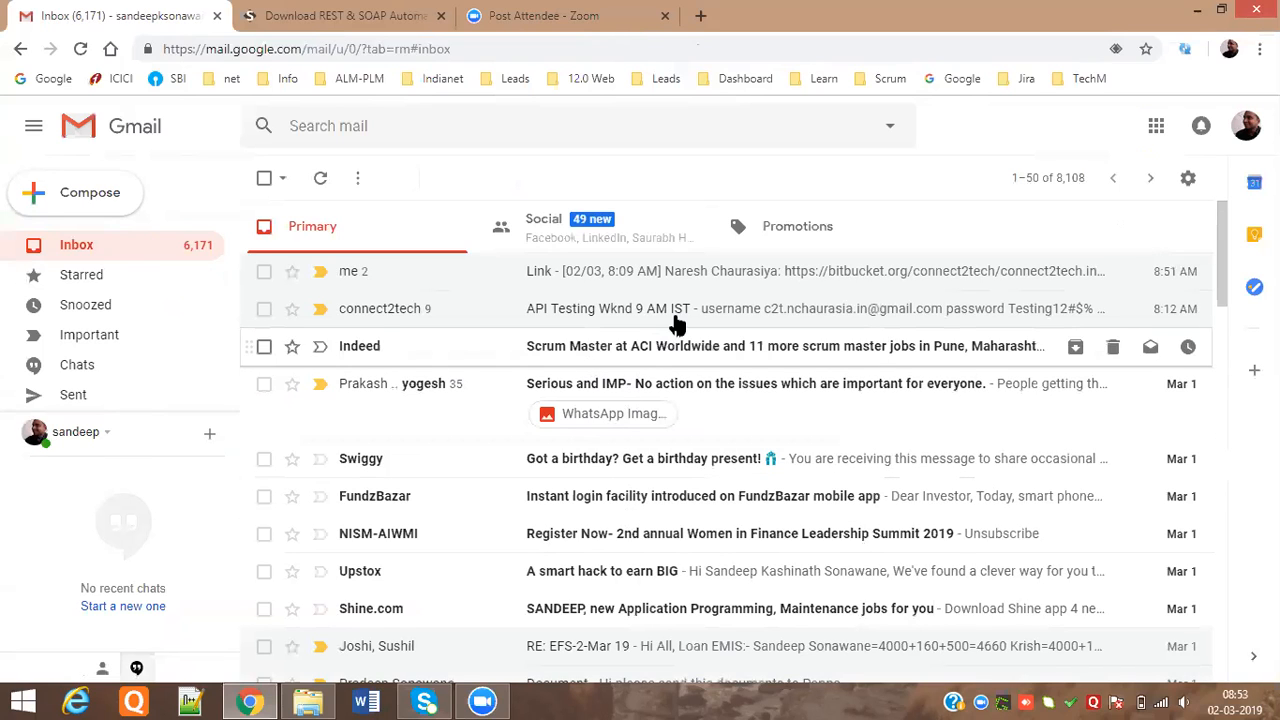
pyautogui.click(680, 320)
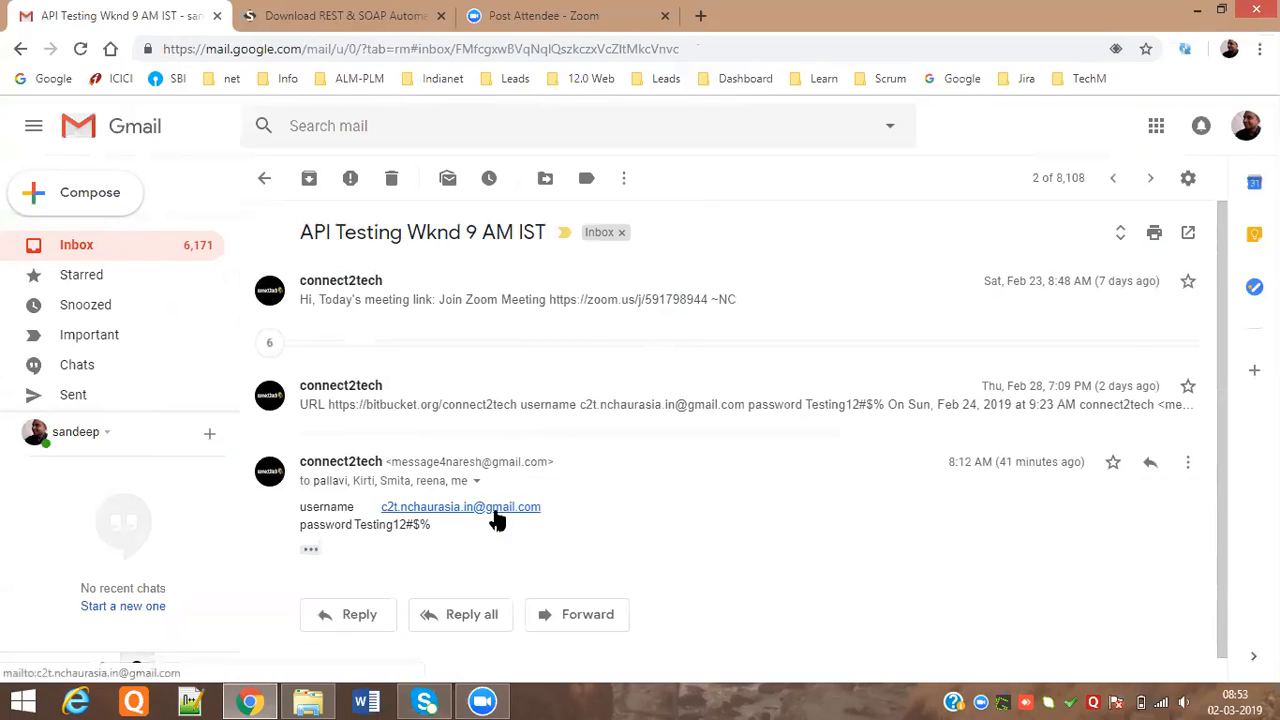
pyautogui.click(481, 414)
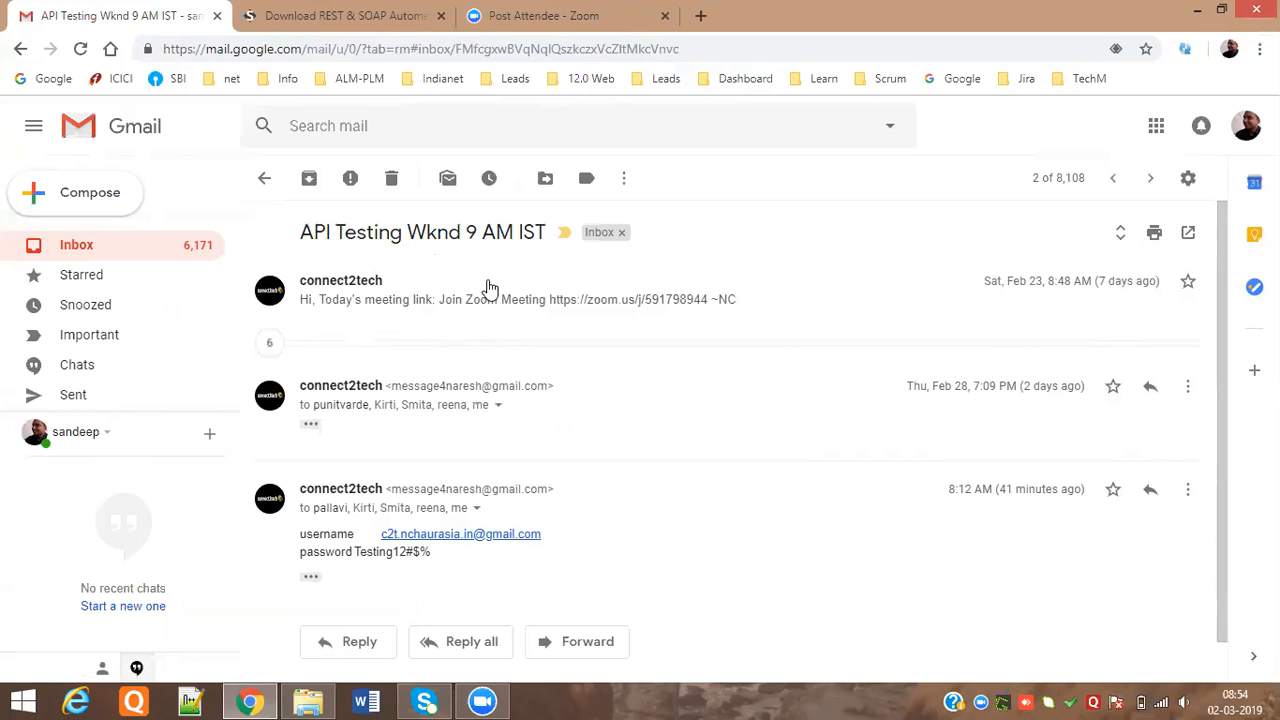
pyautogui.click(1198, 10)
pyautogui.click(1193, 14)
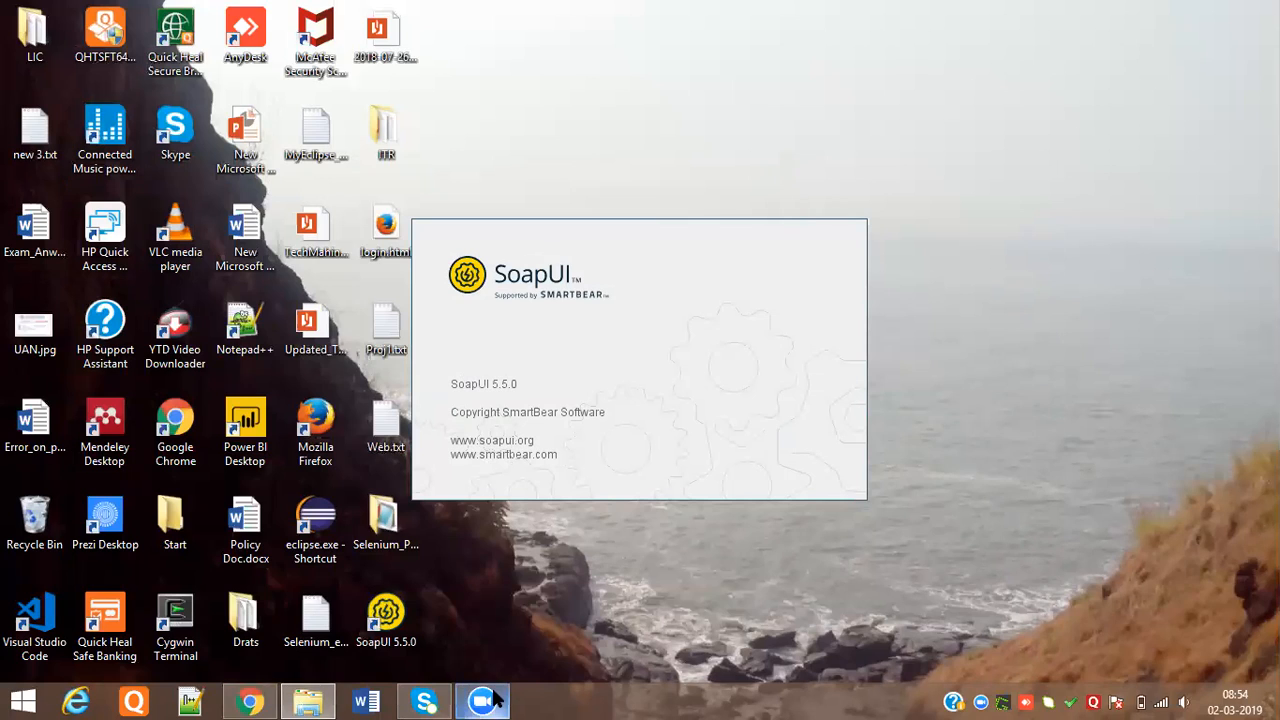
# Restore the Chrome window from the taskbar and go back to the Gmail inbox
pyautogui.moveTo(483, 702)
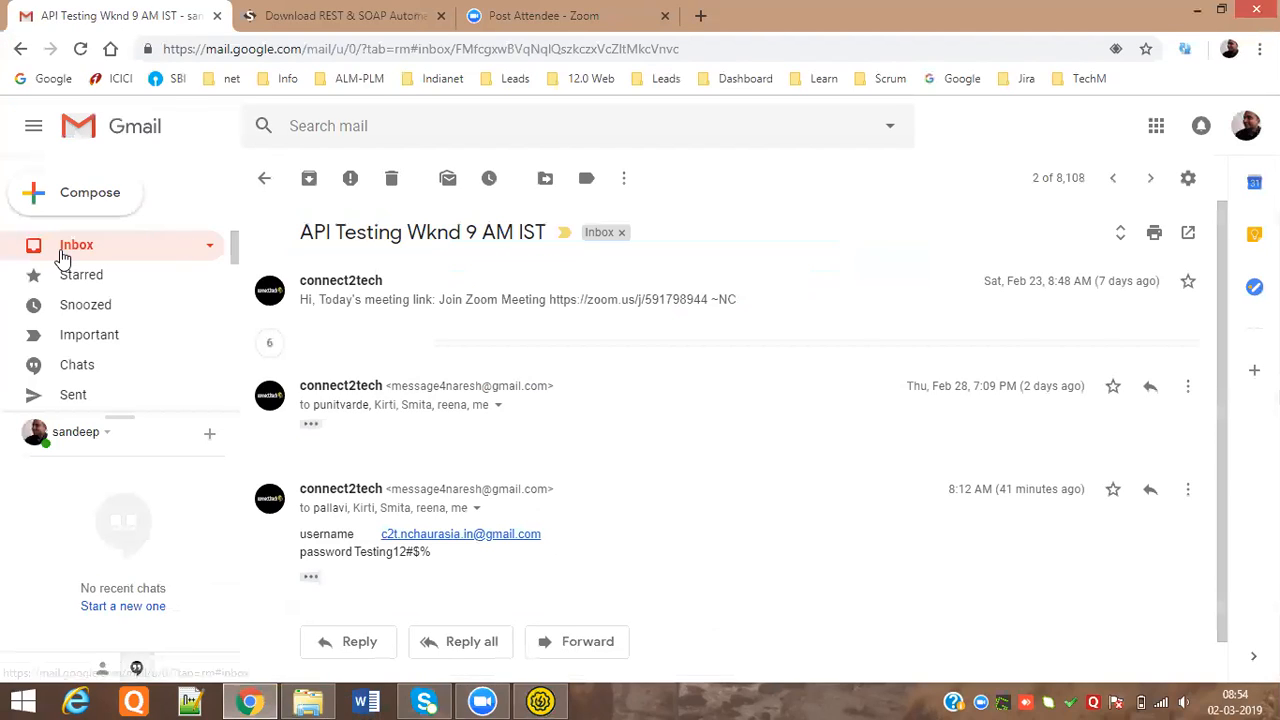
pyautogui.click(60, 249)
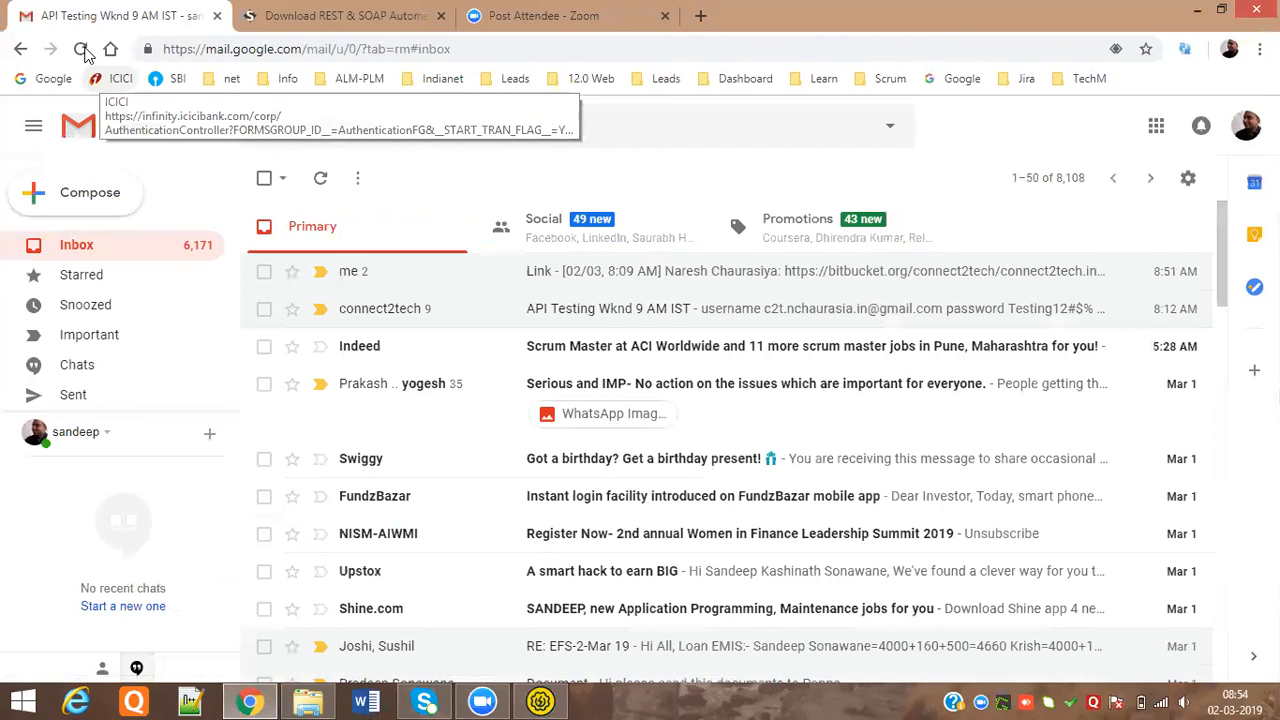
# Reload the Gmail inbox to fetch new mail
pyautogui.click(82, 50)
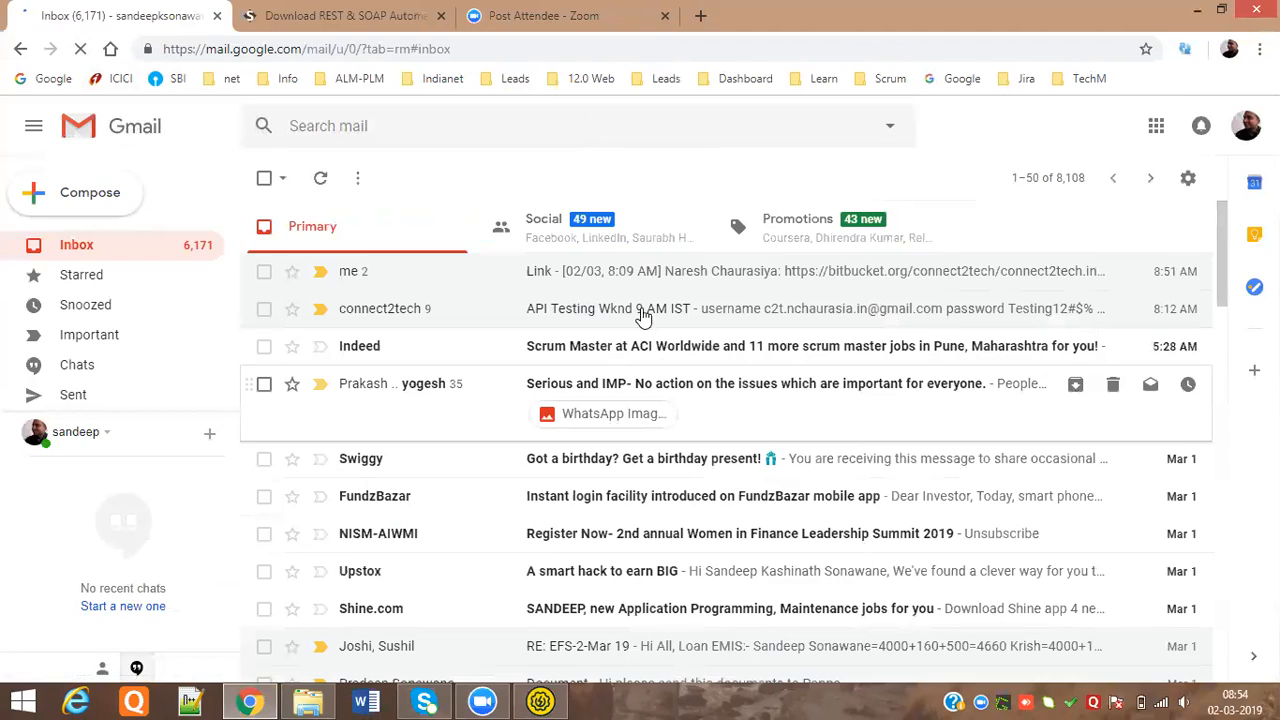
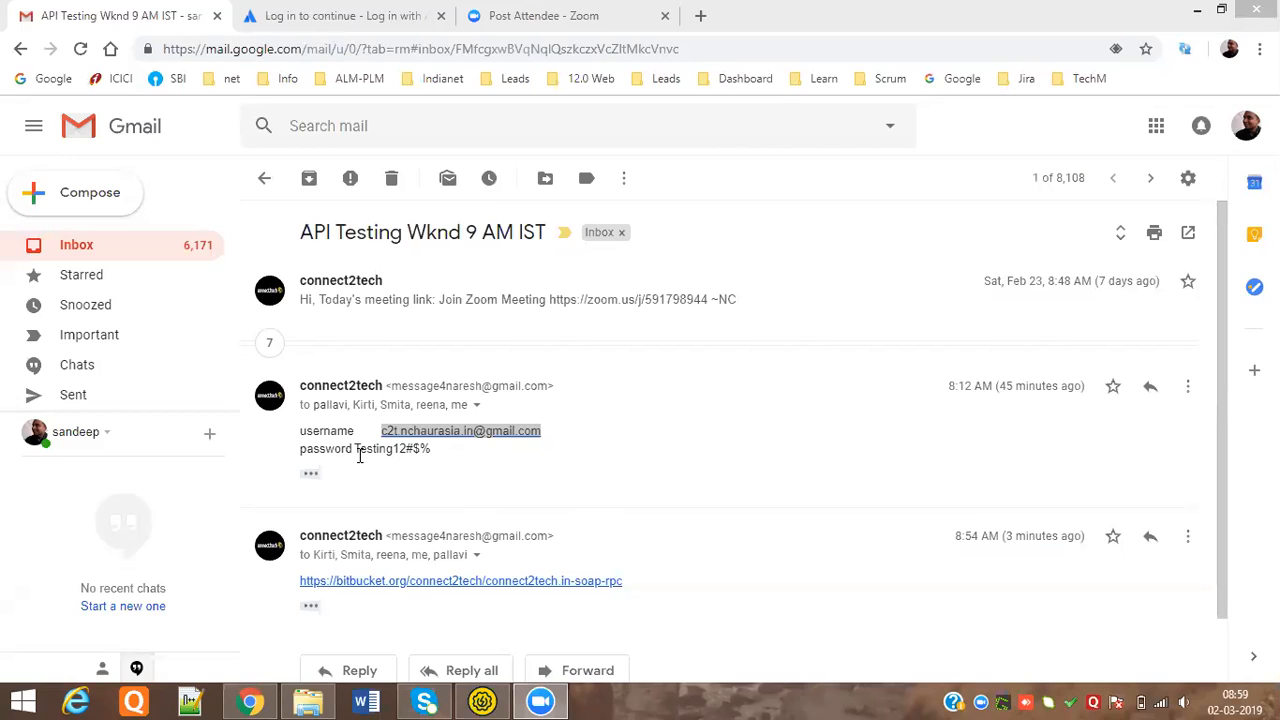
# Select the Bitbucket password line in the API Testing Wknd 9 AM IST email, then move through the SoapUI and File Explorer windows
pyautogui.moveTo(355, 450); pyautogui.dragTo(433, 455)
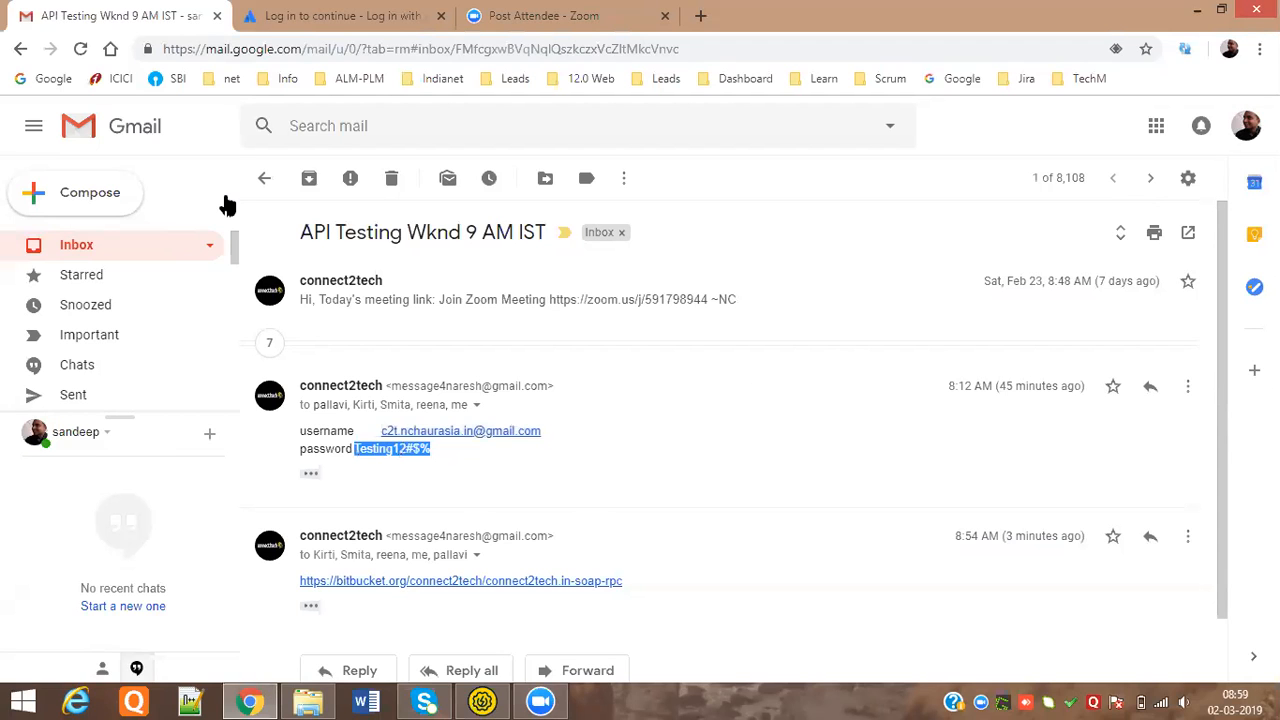
pyautogui.click(475, 696)
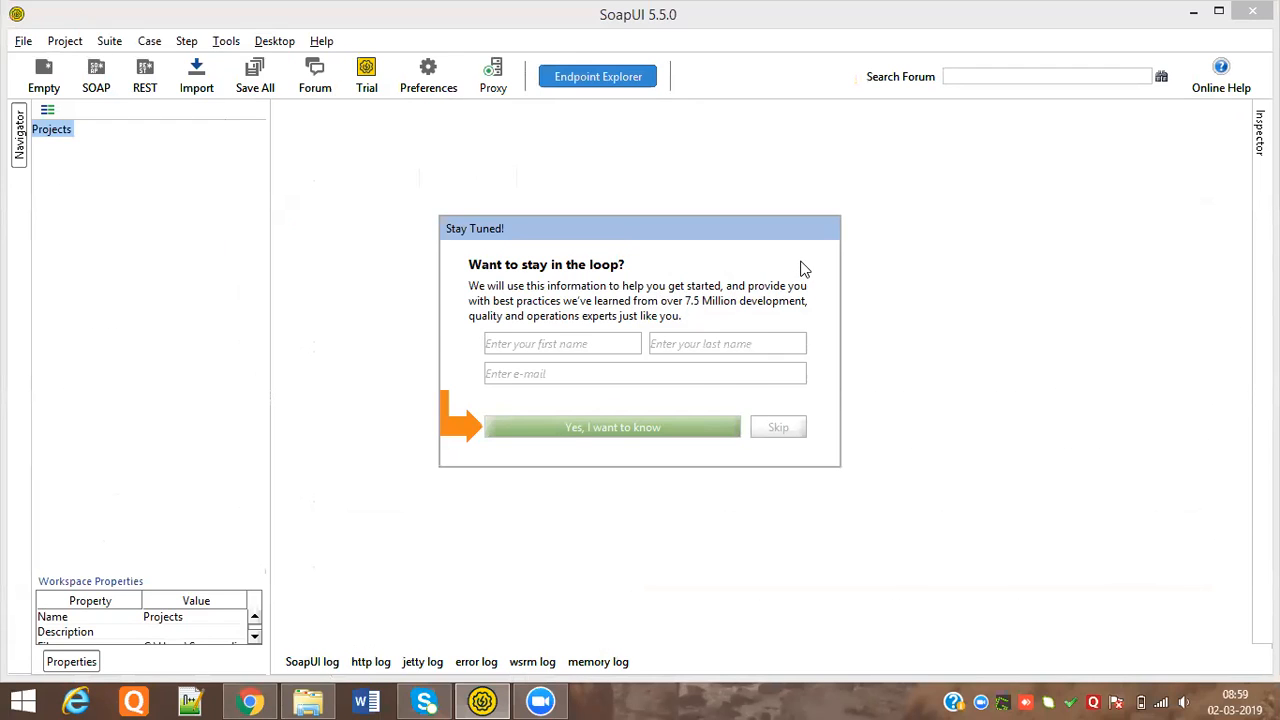
pyautogui.click(308, 700)
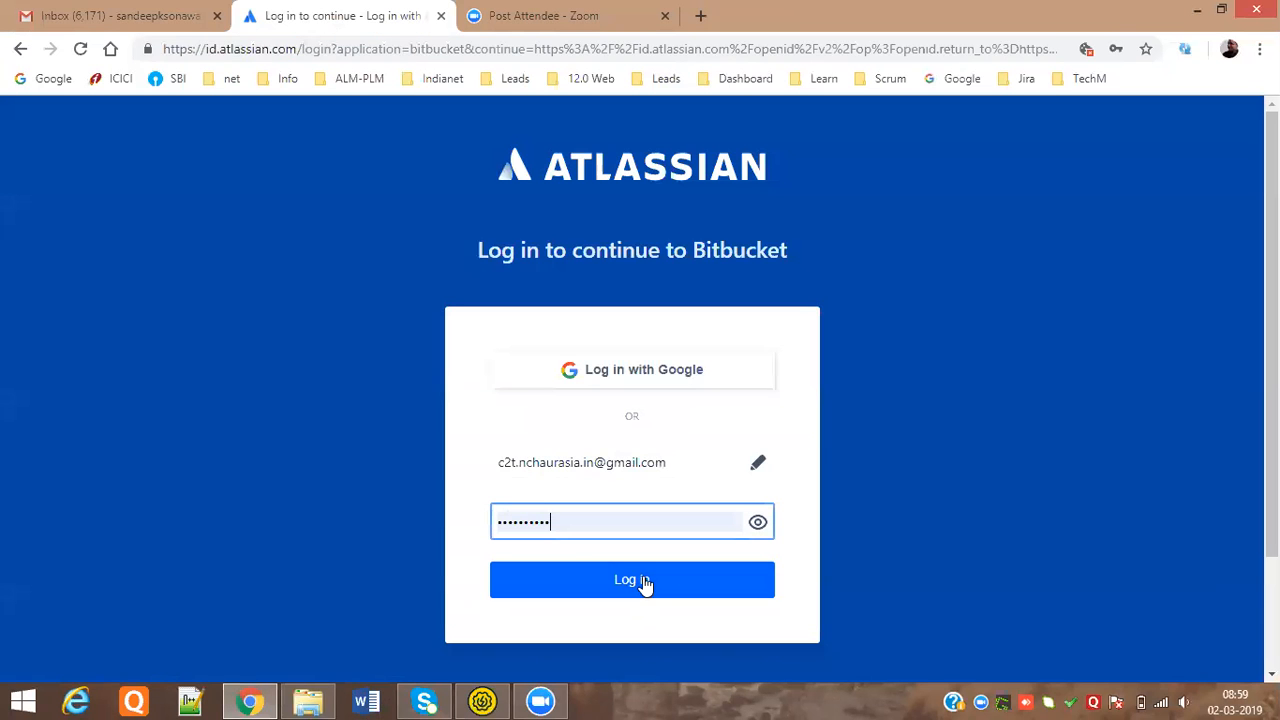
# Clear the rejected Bitbucket password, enter the account password from the email, and log in again
pyautogui.click(643, 583)
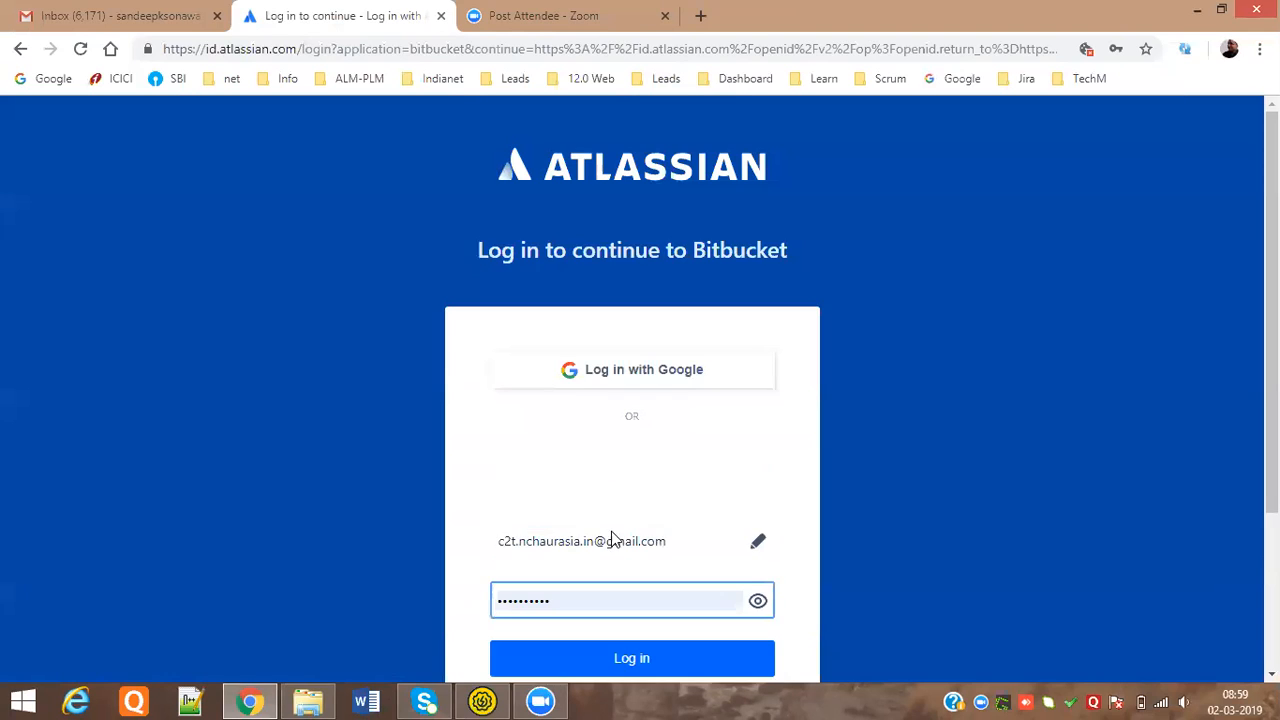
pyautogui.doubleClick(492, 608)
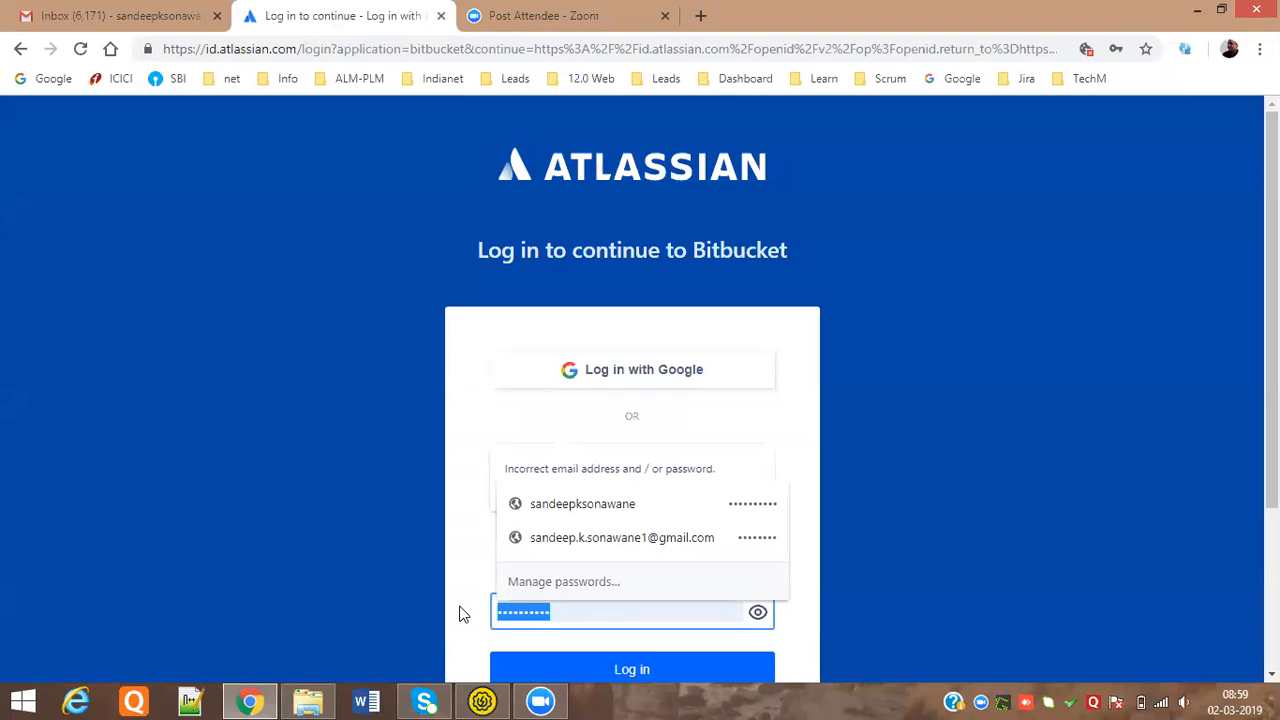
pyautogui.click(616, 617)
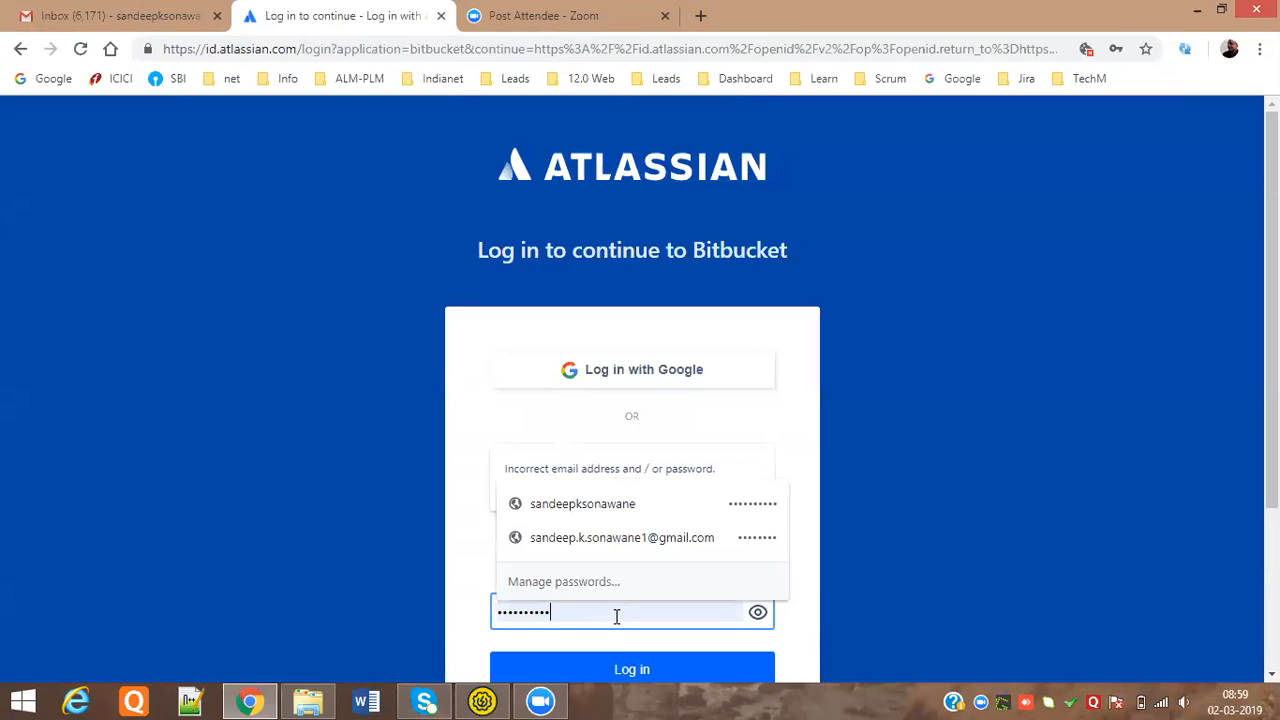
pyautogui.press('BackSpace')
pyautogui.press('BackSpace')
pyautogui.press('BackSpace')
pyautogui.press('BackSpace')
pyautogui.press('BackSpace')
pyautogui.press('BackSpace')
pyautogui.press('BackSpace')
pyautogui.press('BackSpace')
pyautogui.press('BackSpace')
pyautogui.press('BackSpace')
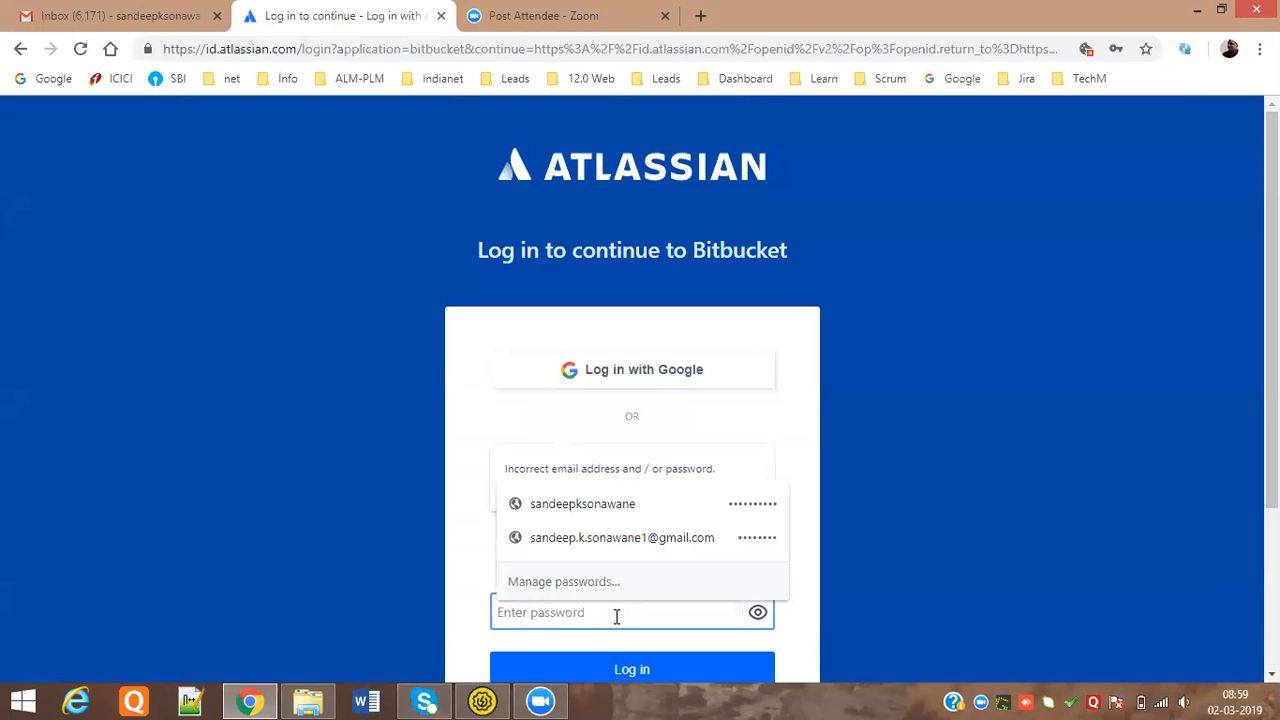
pyautogui.click(817, 523)
pyautogui.click(585, 614)
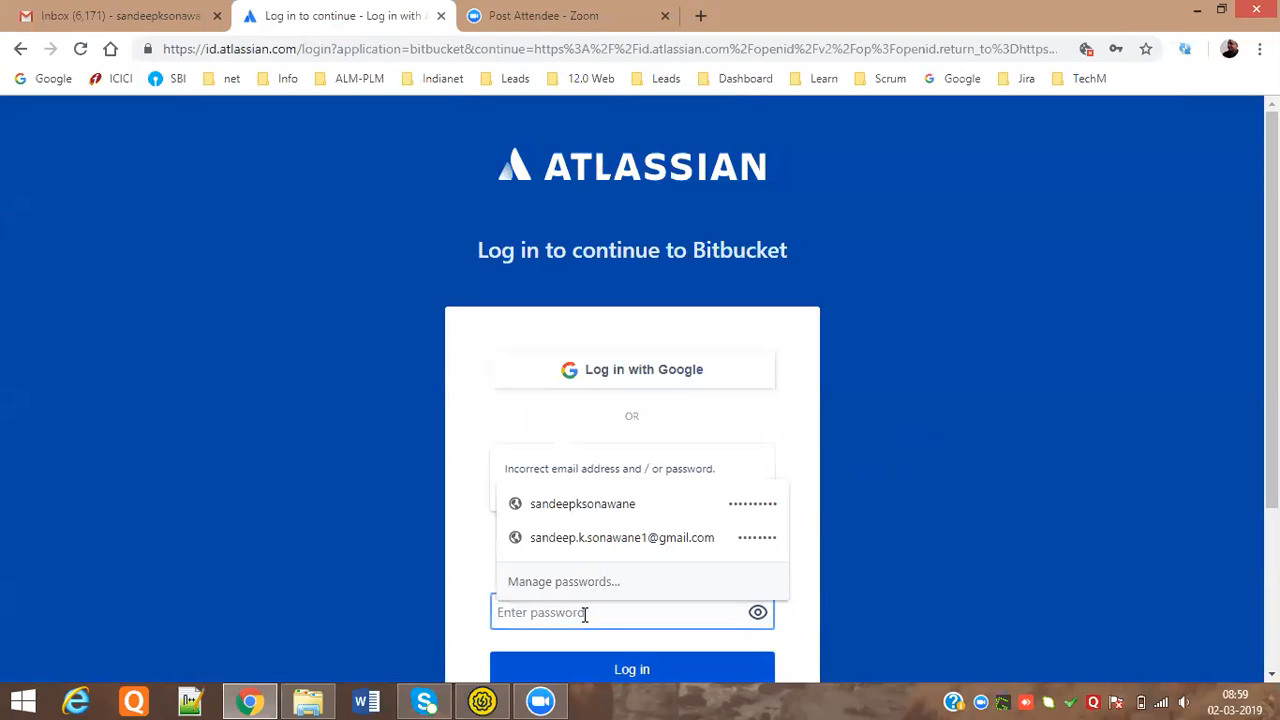
pyautogui.click(731, 424)
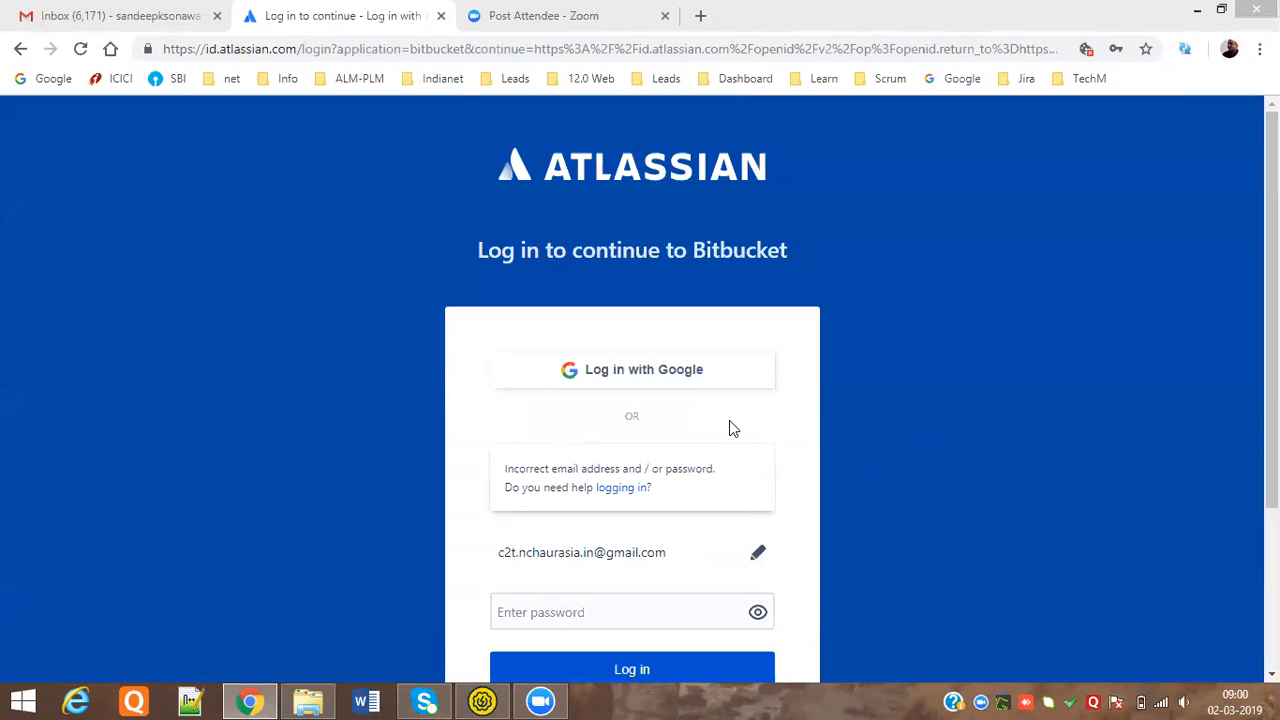
pyautogui.click(550, 613)
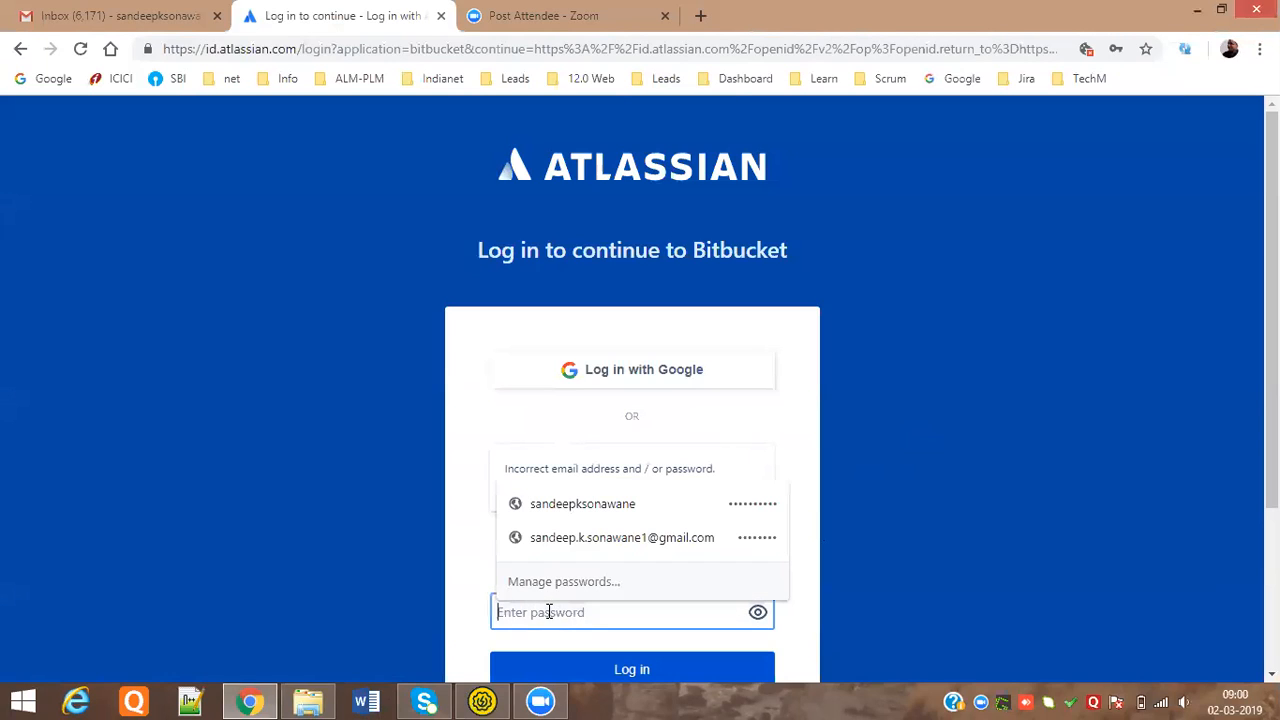
pyautogui.write('•••••••••')
pyautogui.click(624, 670)
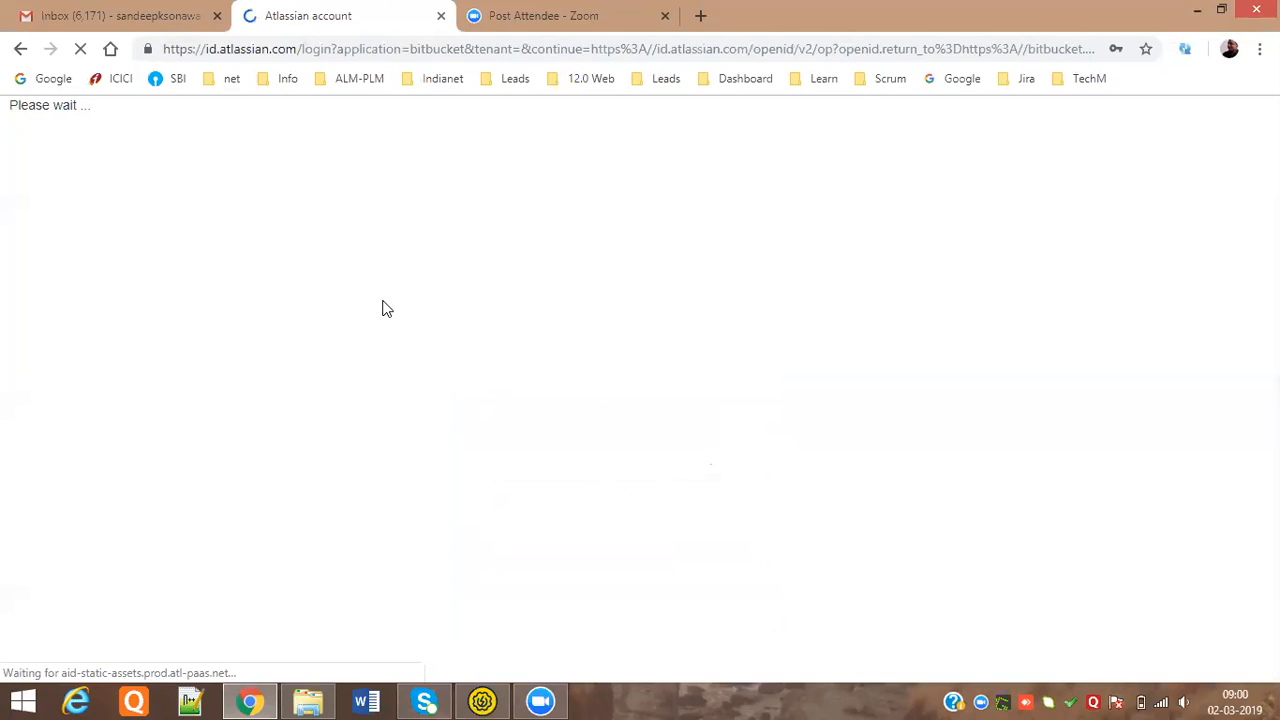
# Save the new password in Chrome, then download the connect2tech.in-SOAP-RPC repository zip and show it in its folder
pyautogui.click(1049, 200)
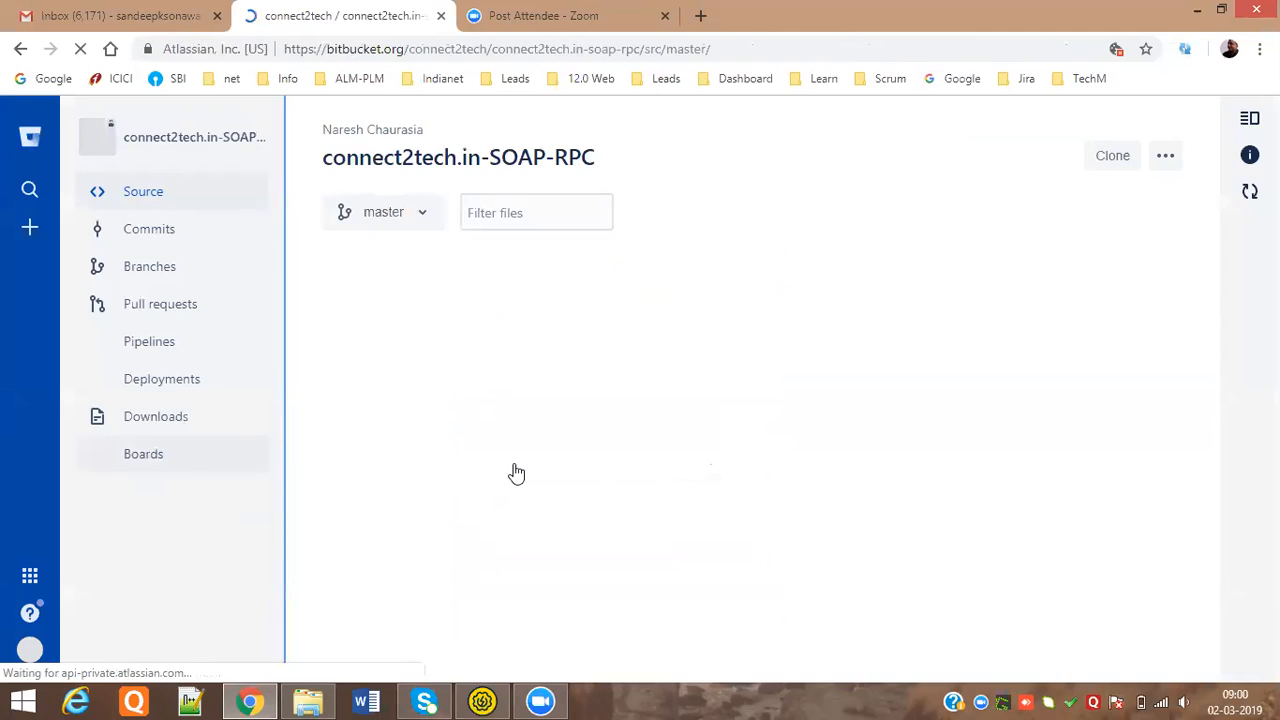
pyautogui.click(152, 425)
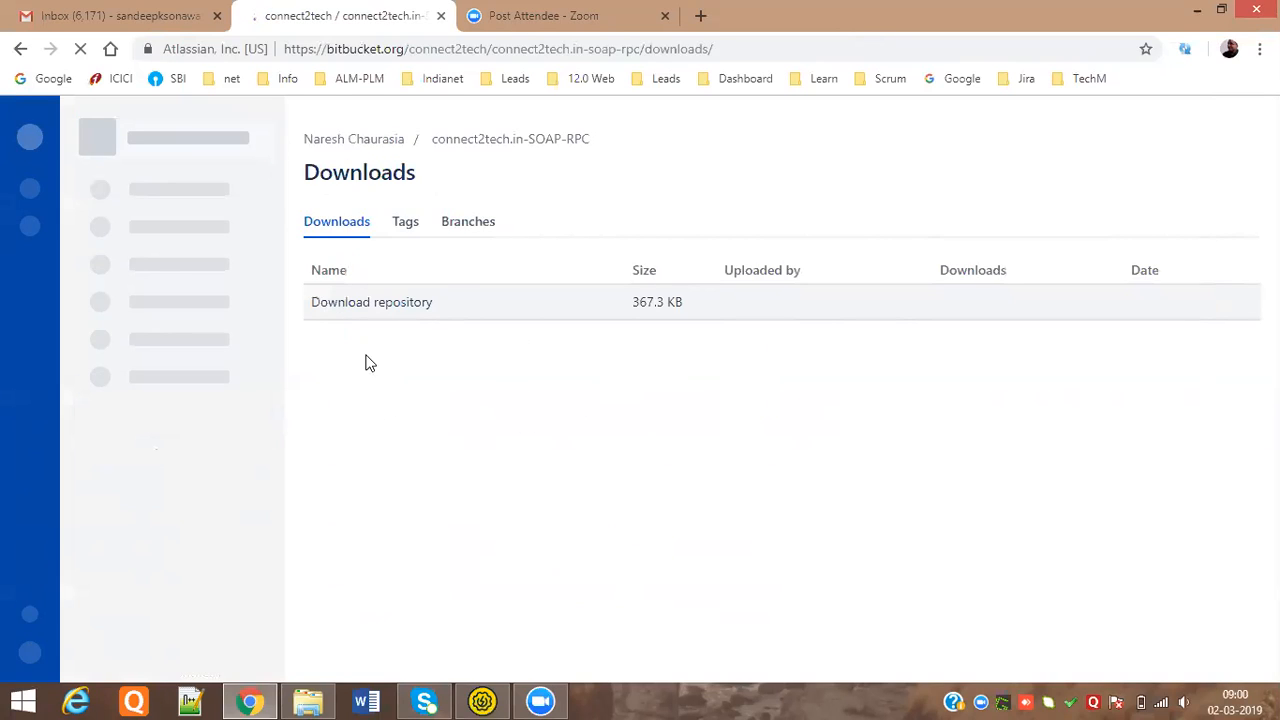
pyautogui.click(436, 310)
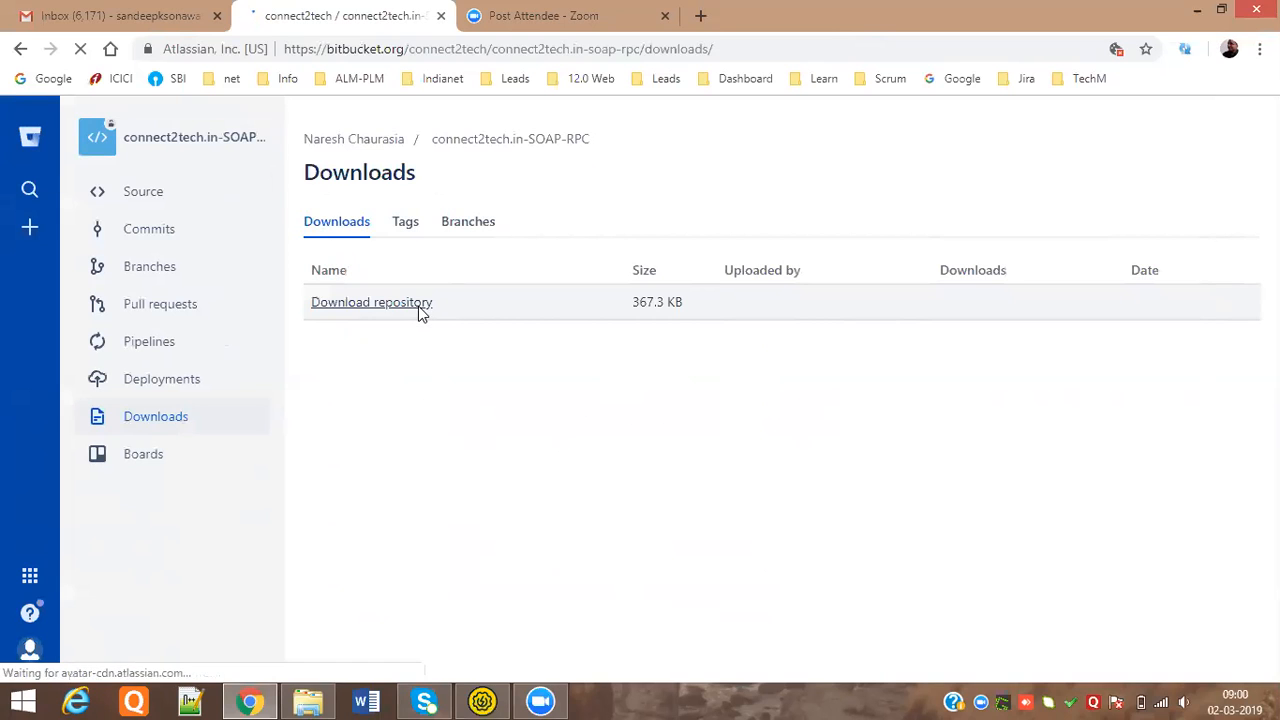
pyautogui.click(410, 311)
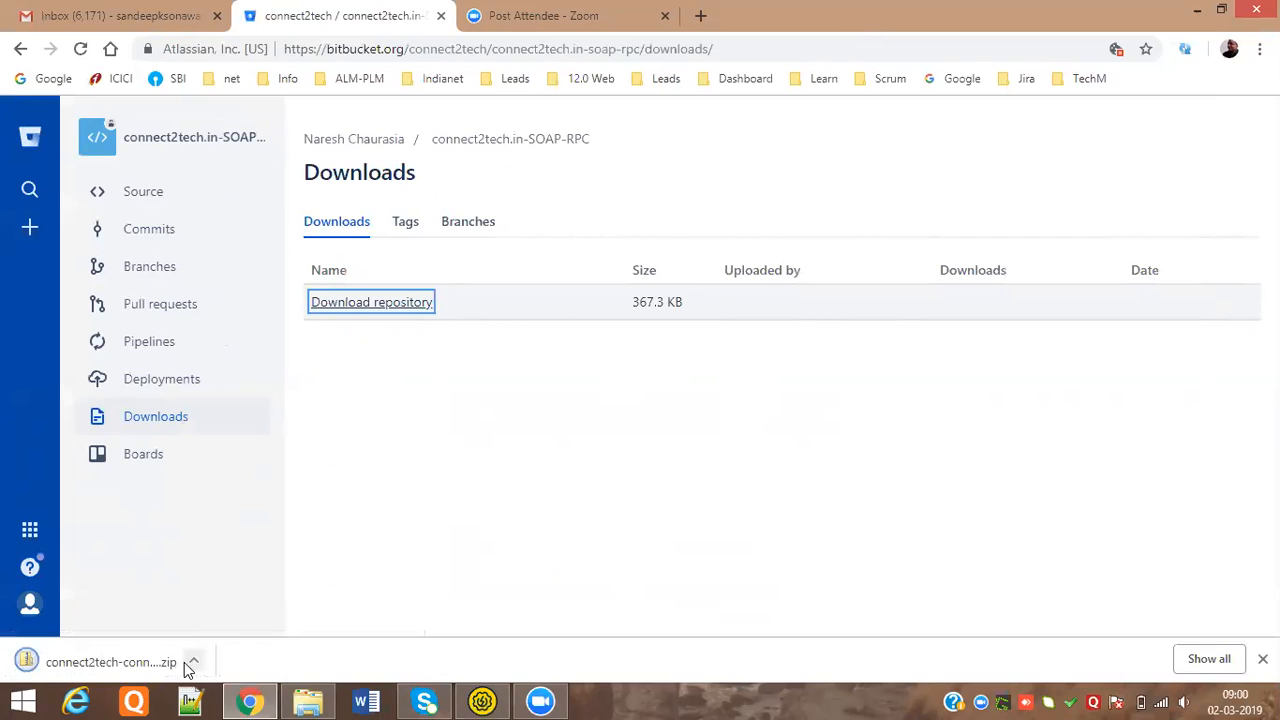
pyautogui.click(194, 659)
pyautogui.click(221, 597)
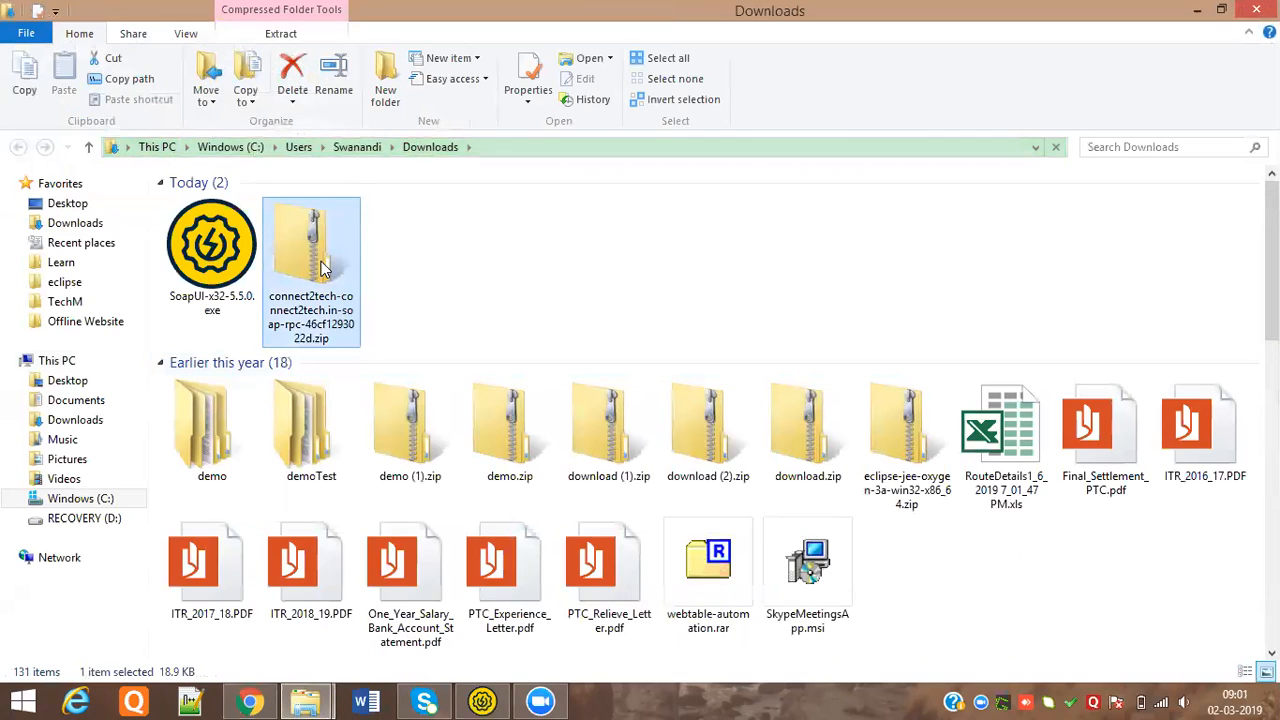
# Extract the downloaded repository zip and copy the project folder inside it
pyautogui.rightClick(353, 301)
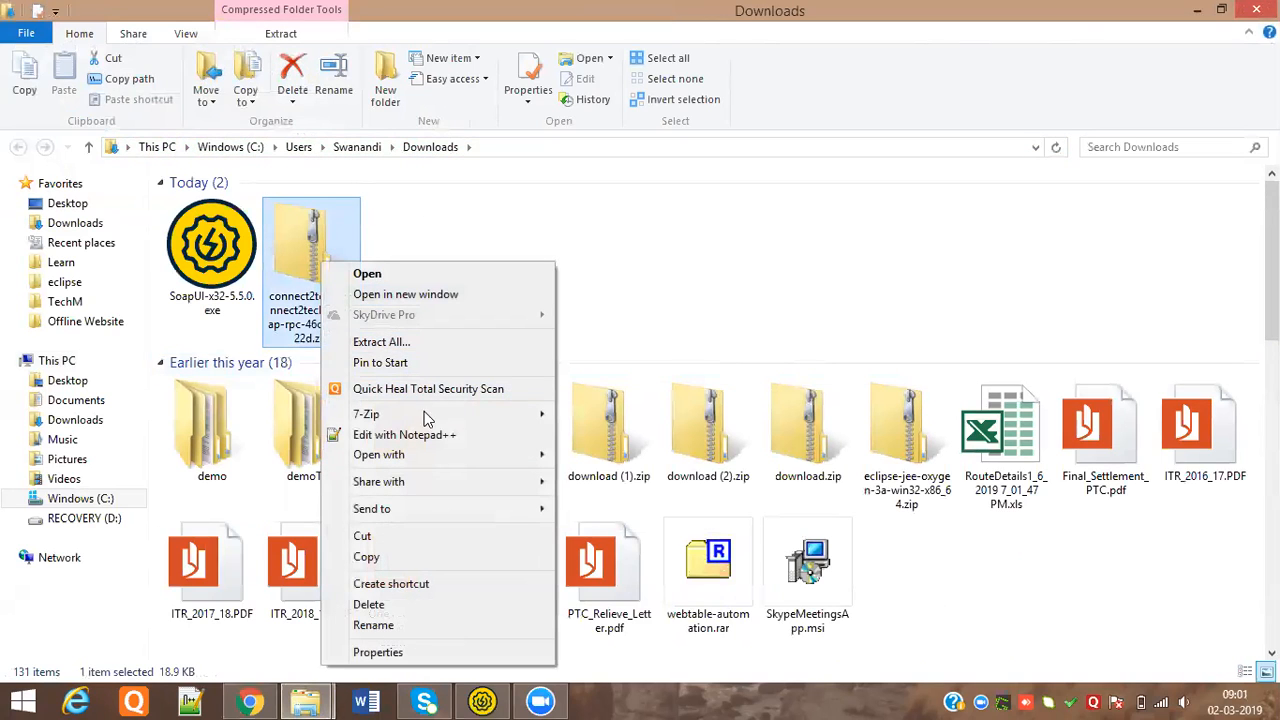
pyautogui.moveTo(482, 416)
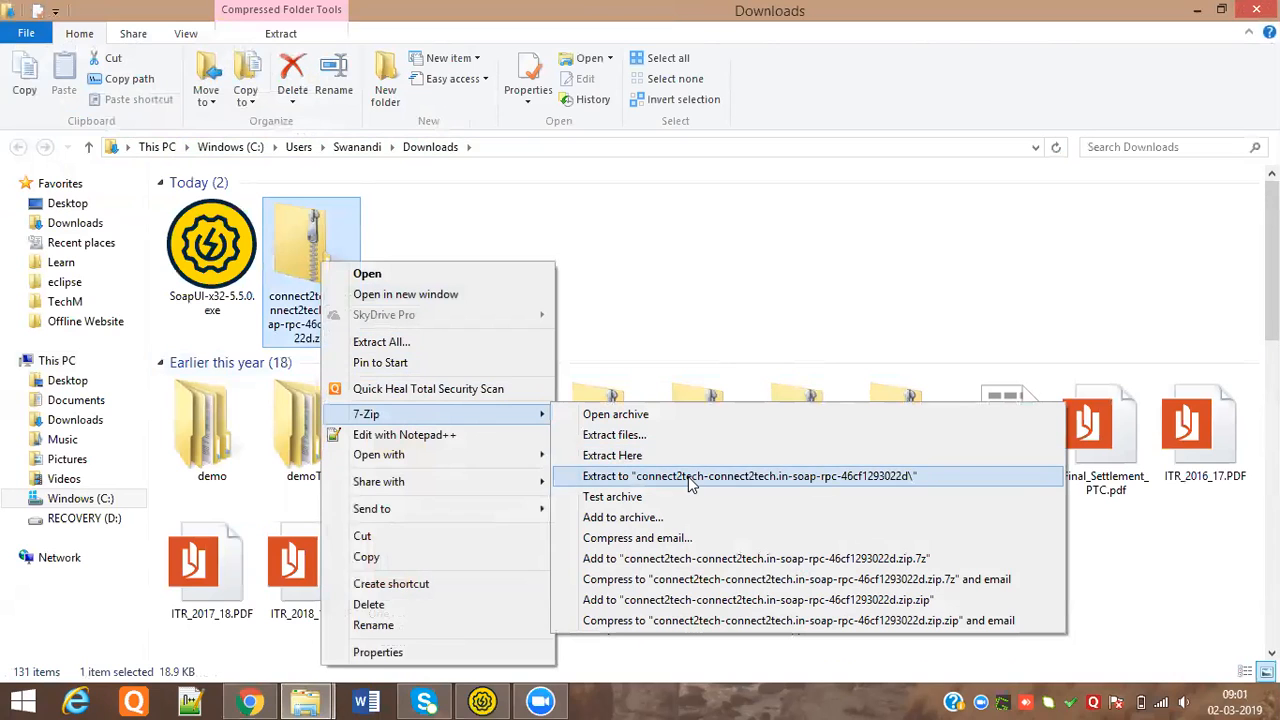
pyautogui.click(689, 479)
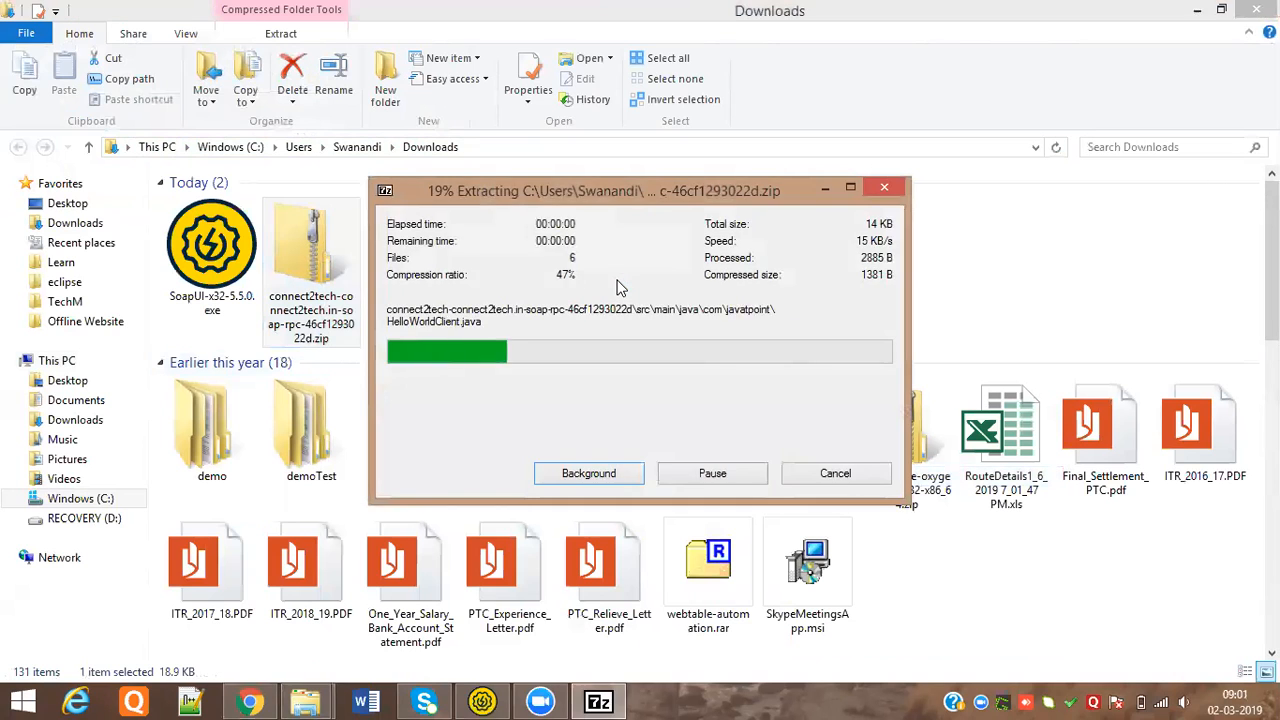
pyautogui.click(210, 262)
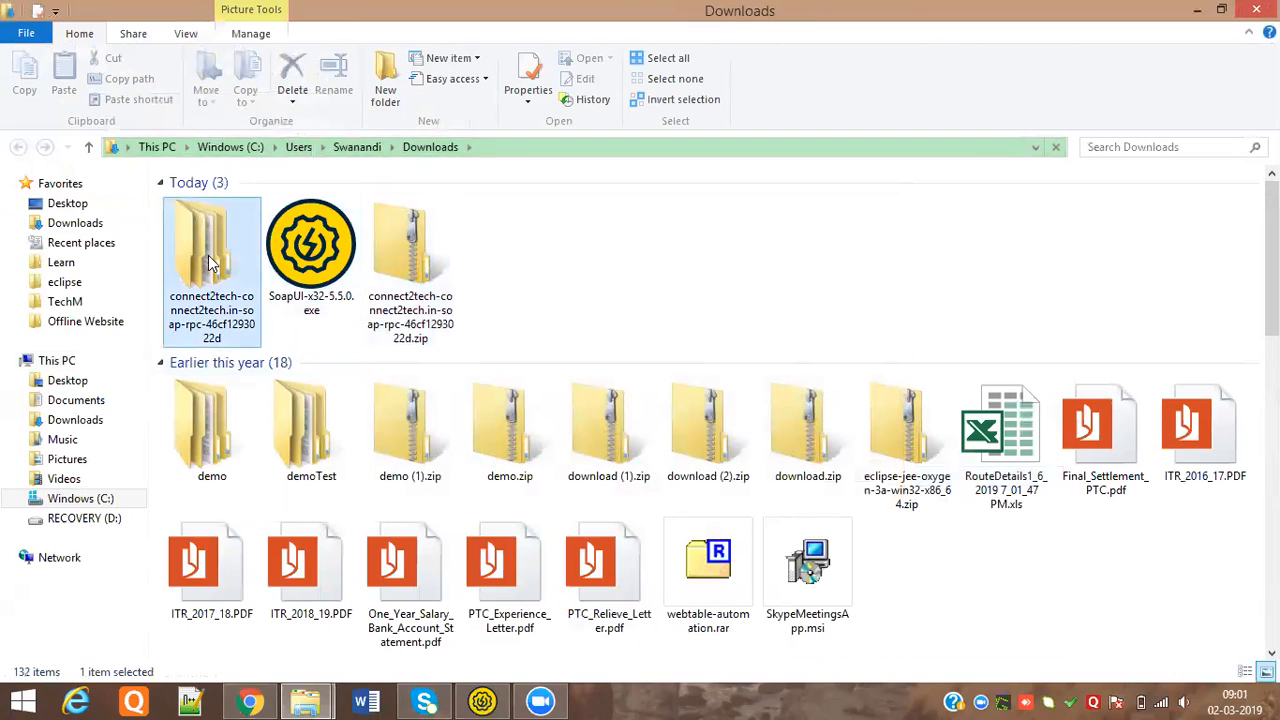
pyautogui.doubleClick(210, 262)
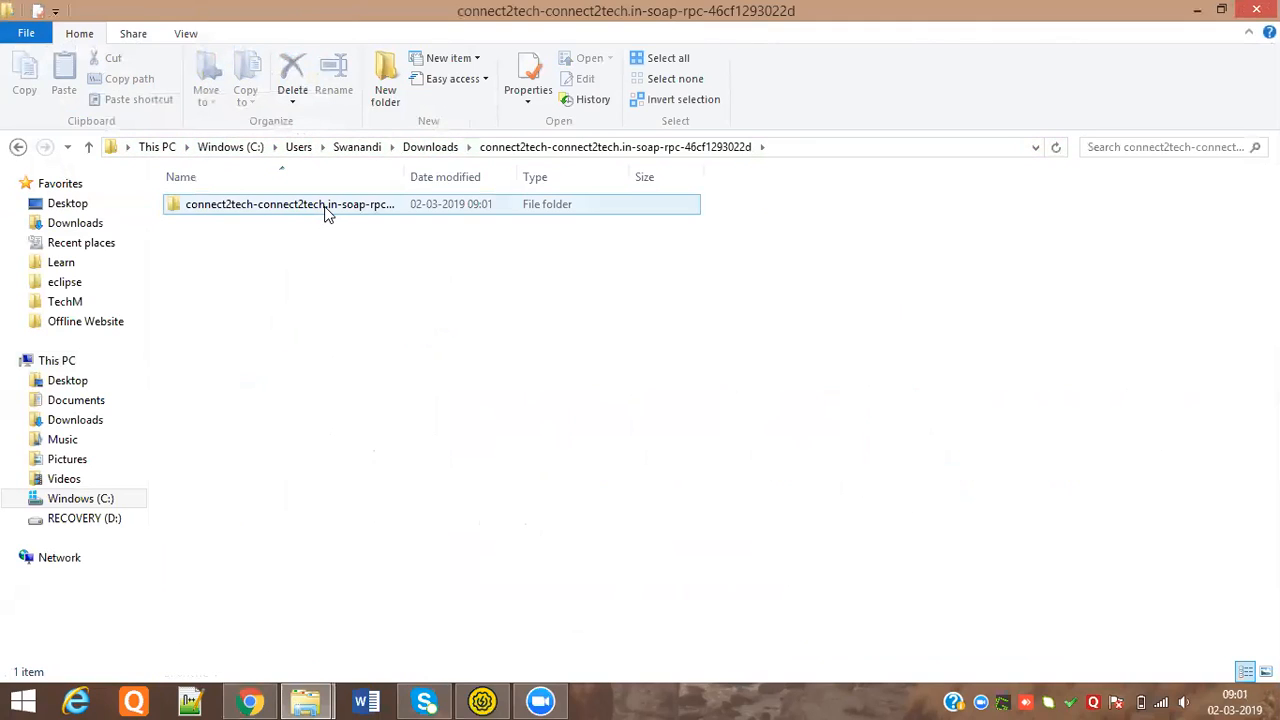
pyautogui.rightClick(326, 212)
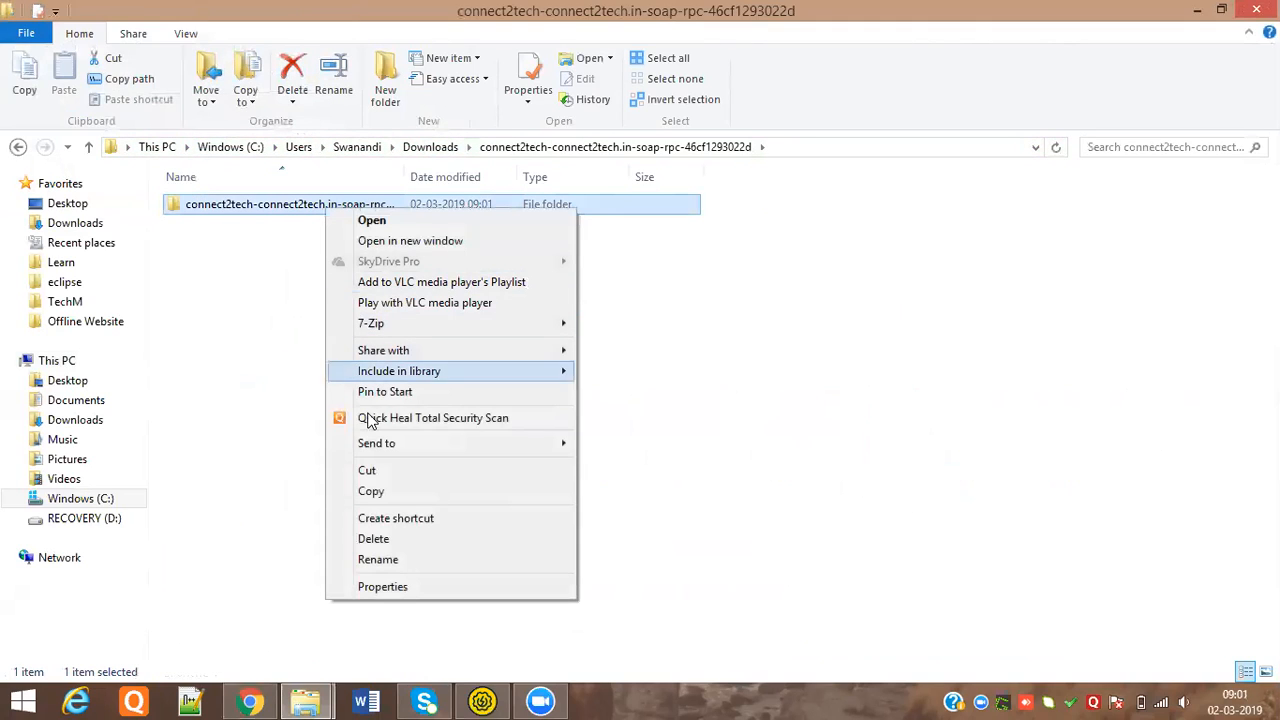
pyautogui.click(394, 491)
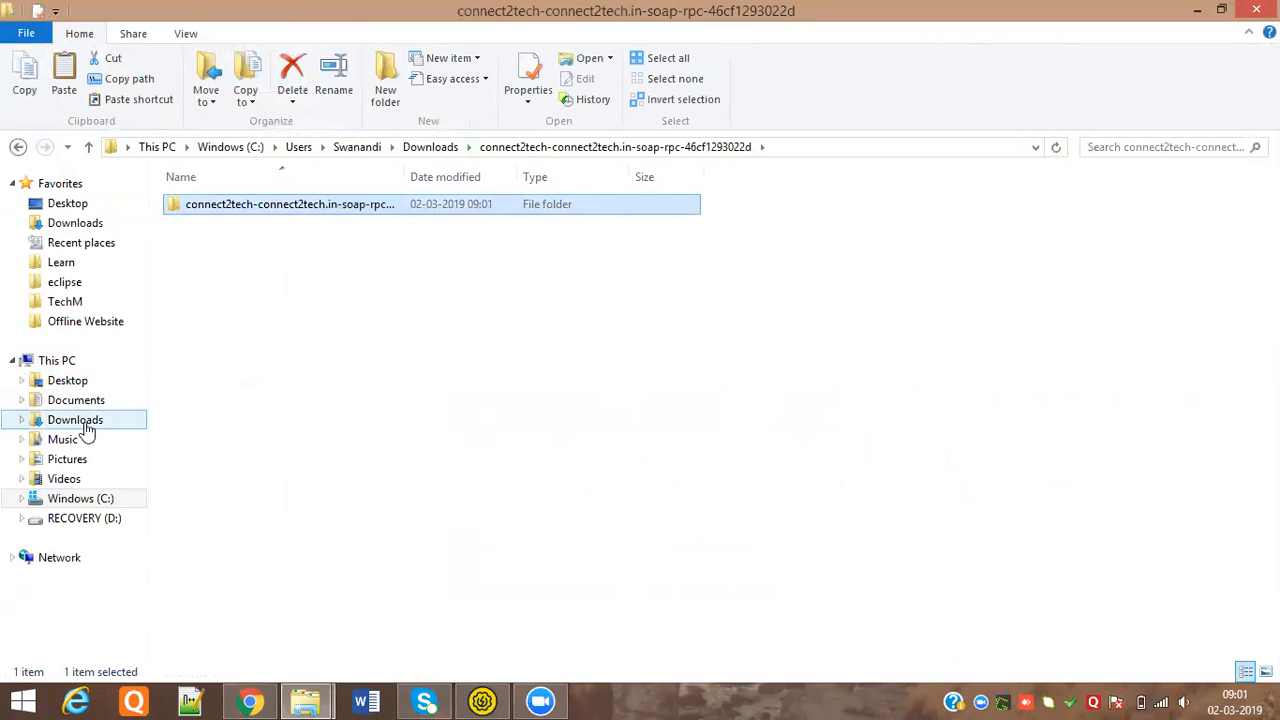
# Create an API_Auto folder on the RECOVERY (D:) drive and paste the project folder into it
pyautogui.click(112, 522)
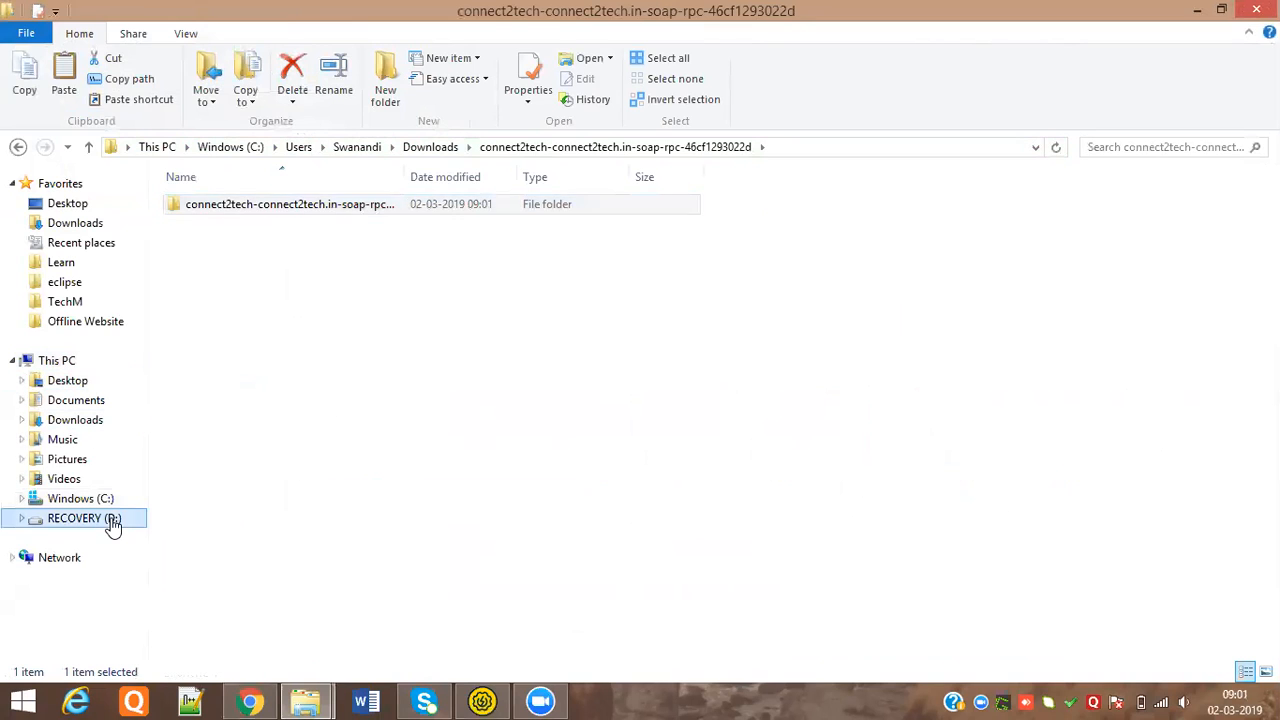
pyautogui.click(385, 80)
pyautogui.write('API+')
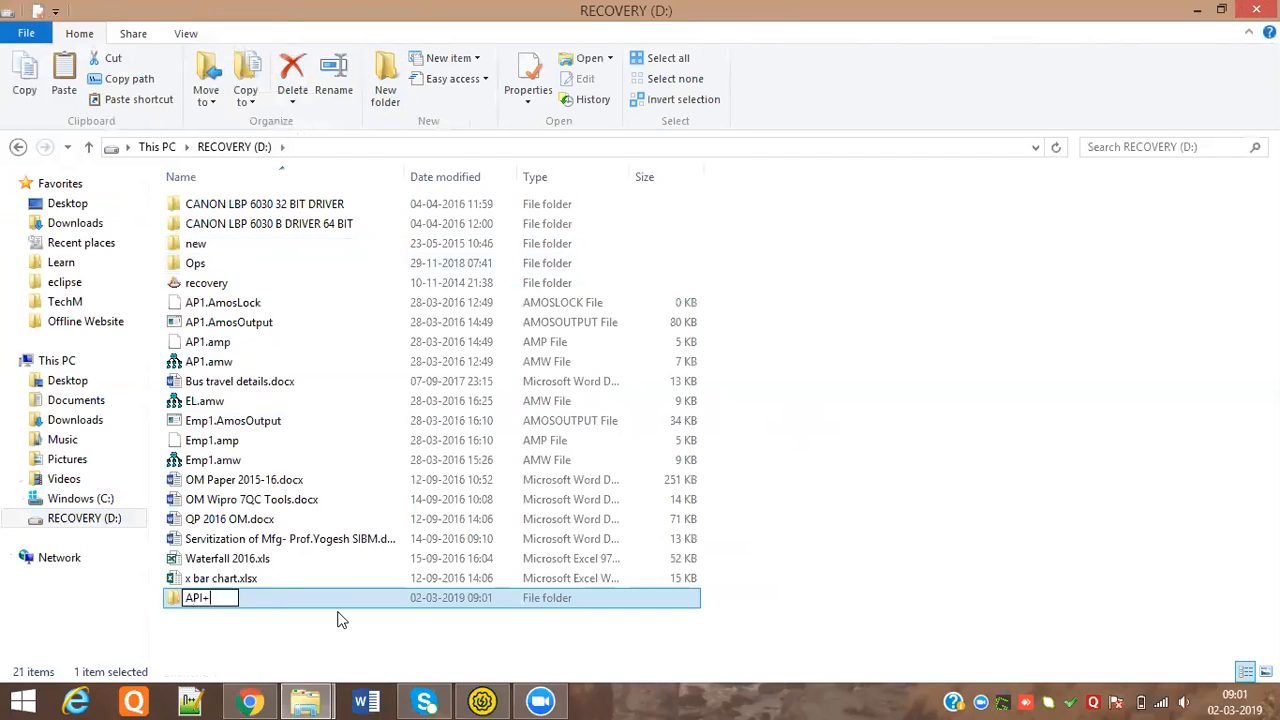
pyautogui.press('BackSpace')
pyautogui.write('_Auto44')
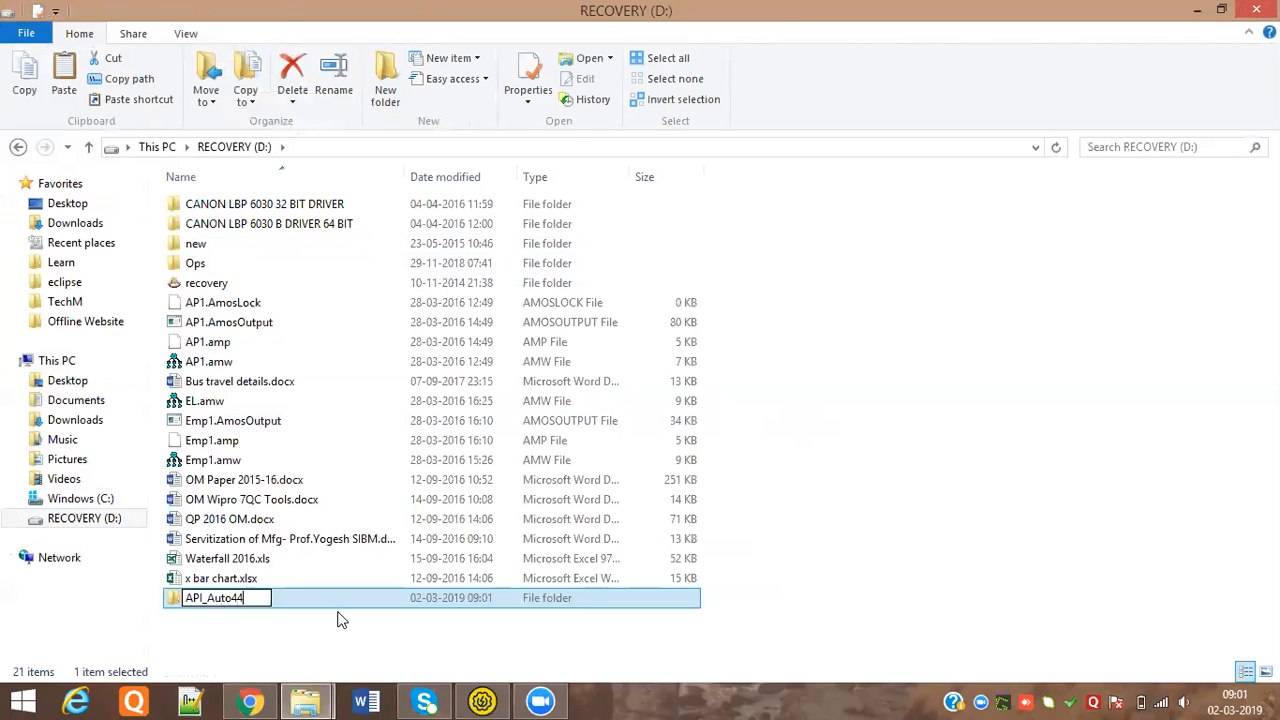
pyautogui.press('BackSpace')
pyautogui.press('BackSpace')
pyautogui.press('Return')
pyautogui.press('Return')
pyautogui.rightClick(386, 496)
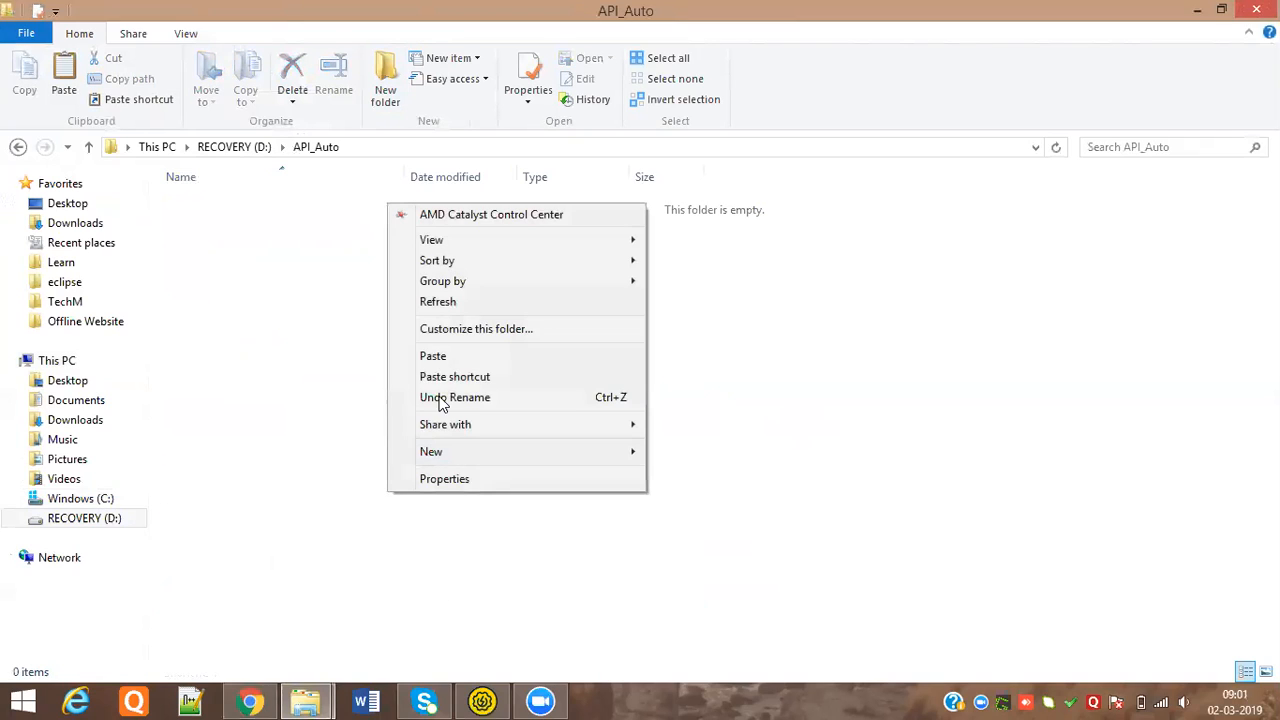
pyautogui.click(438, 356)
pyautogui.click(432, 224)
pyautogui.doubleClick(401, 176)
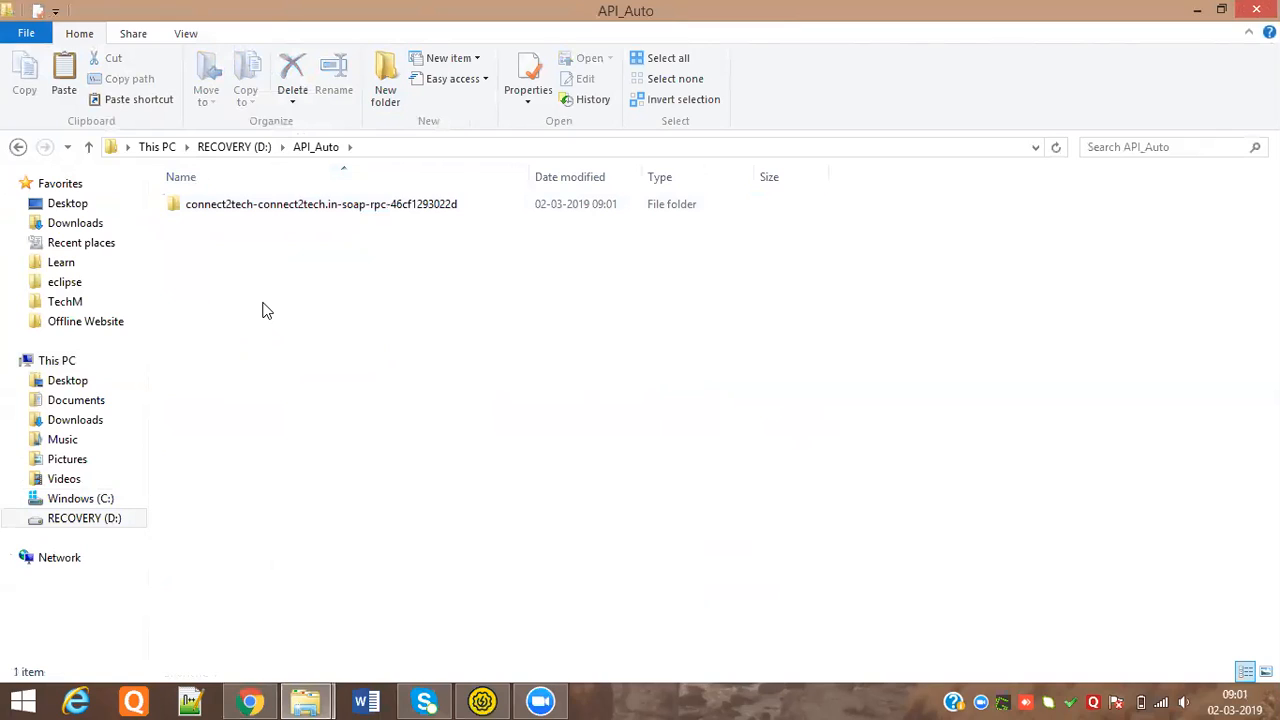
# Rename the project folder to connect2tech-connect2tech.in-soap-rpc by deleting its trailing code
pyautogui.click(257, 205)
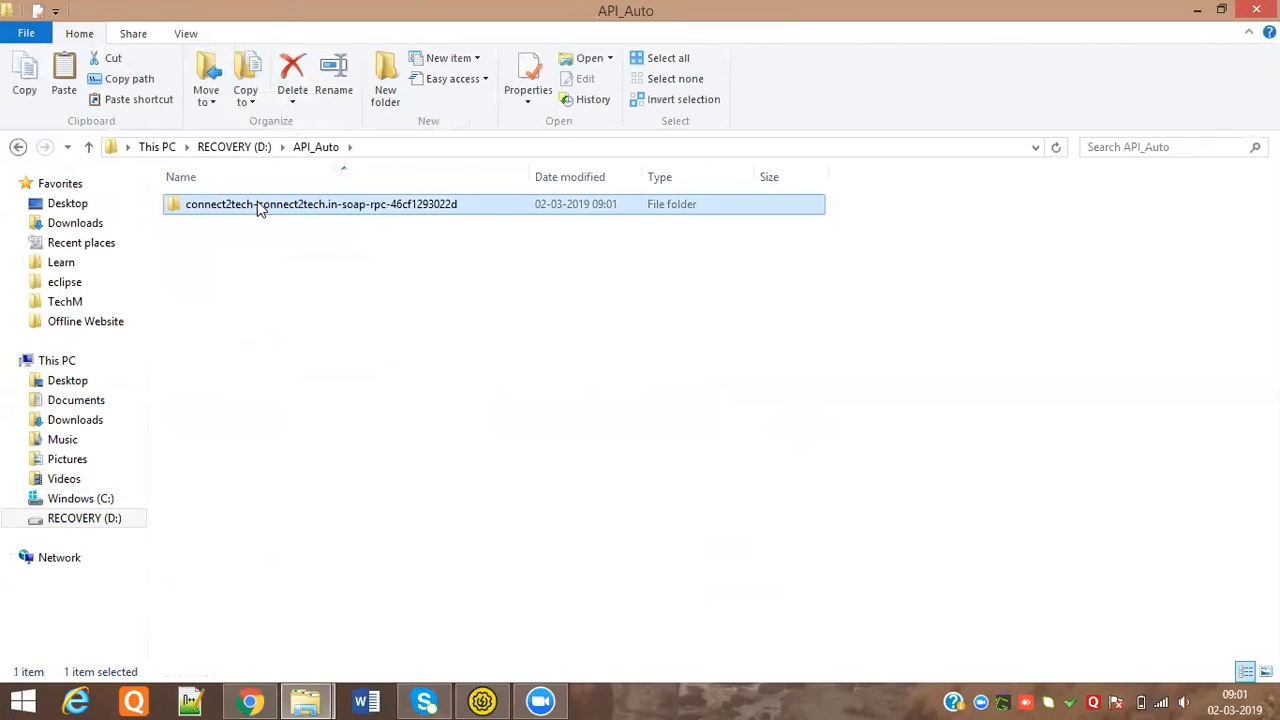
pyautogui.click(257, 204)
pyautogui.press('End')
pyautogui.press('BackSpace')
pyautogui.press('BackSpace')
pyautogui.press('BackSpace')
pyautogui.press('BackSpace')
pyautogui.press('BackSpace')
pyautogui.press('BackSpace')
pyautogui.press('BackSpace')
pyautogui.press('BackSpace')
pyautogui.press('BackSpace')
pyautogui.press('BackSpace')
pyautogui.press('BackSpace')
pyautogui.press('BackSpace')
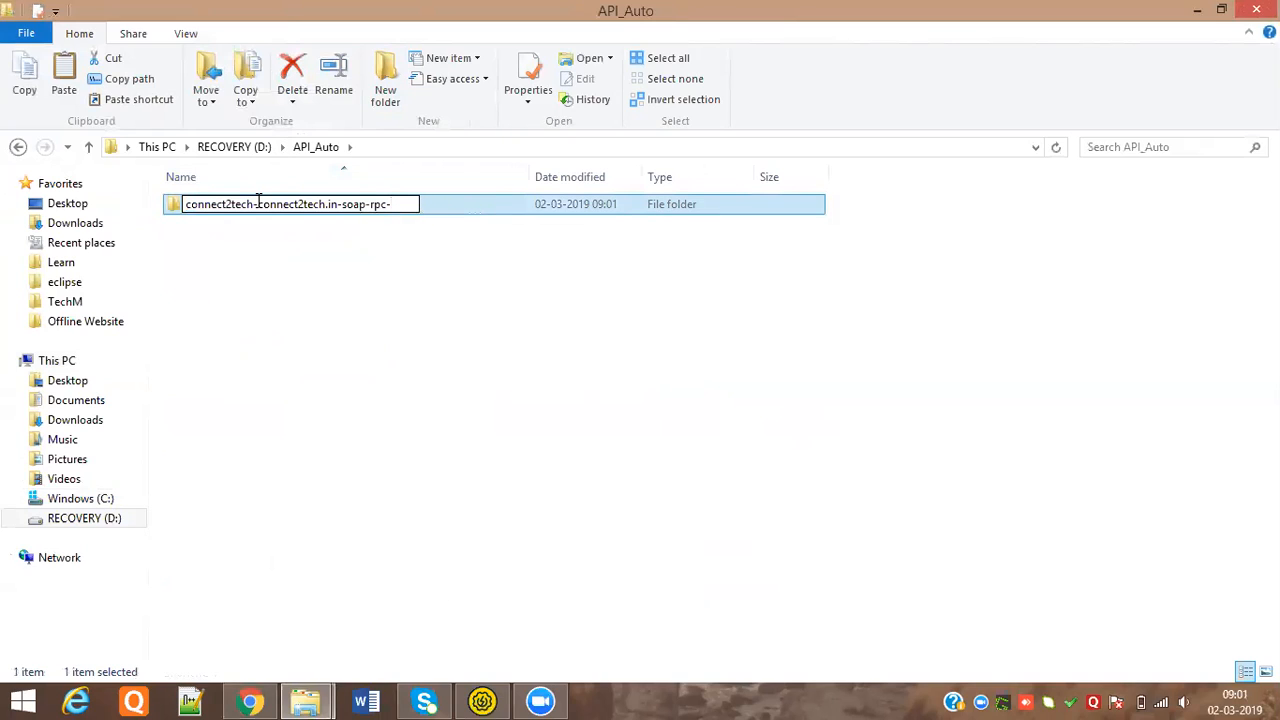
pyautogui.press('Return')
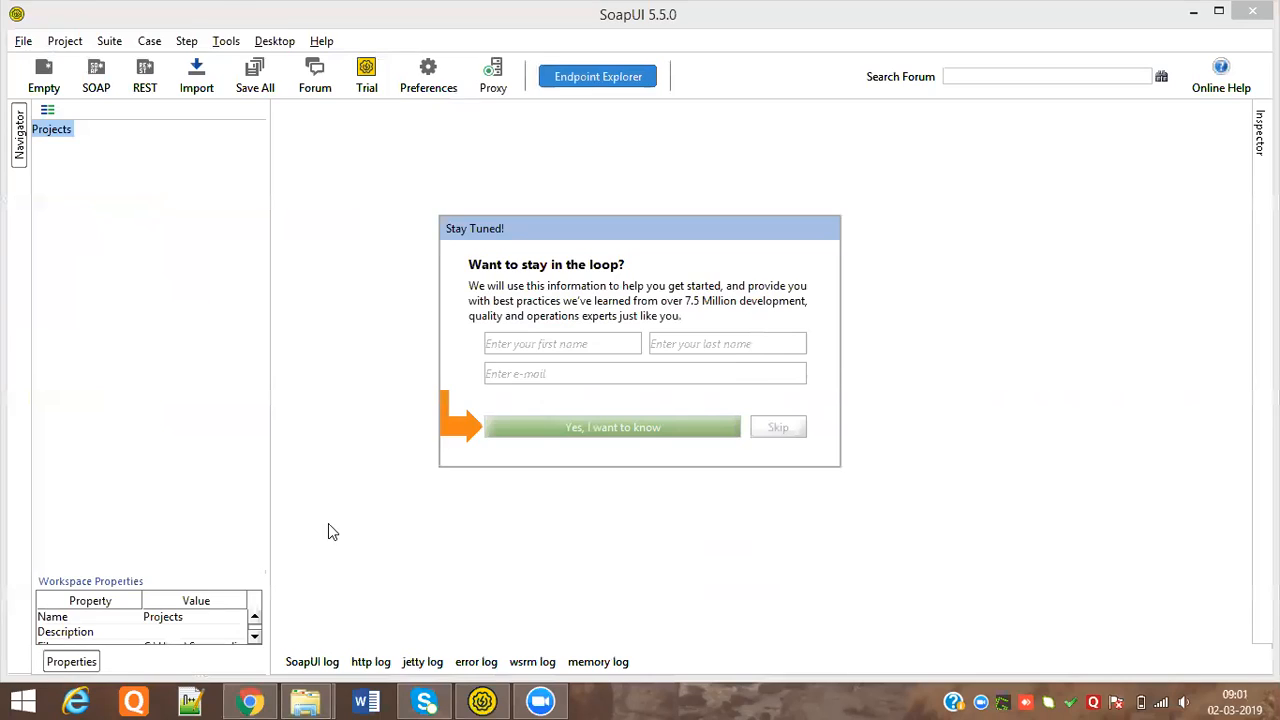
# Show the desktop, check on Eclipse's startup, and skip SoapUI's Stay Tuned! newsletter prompt
pyautogui.press('super+d')
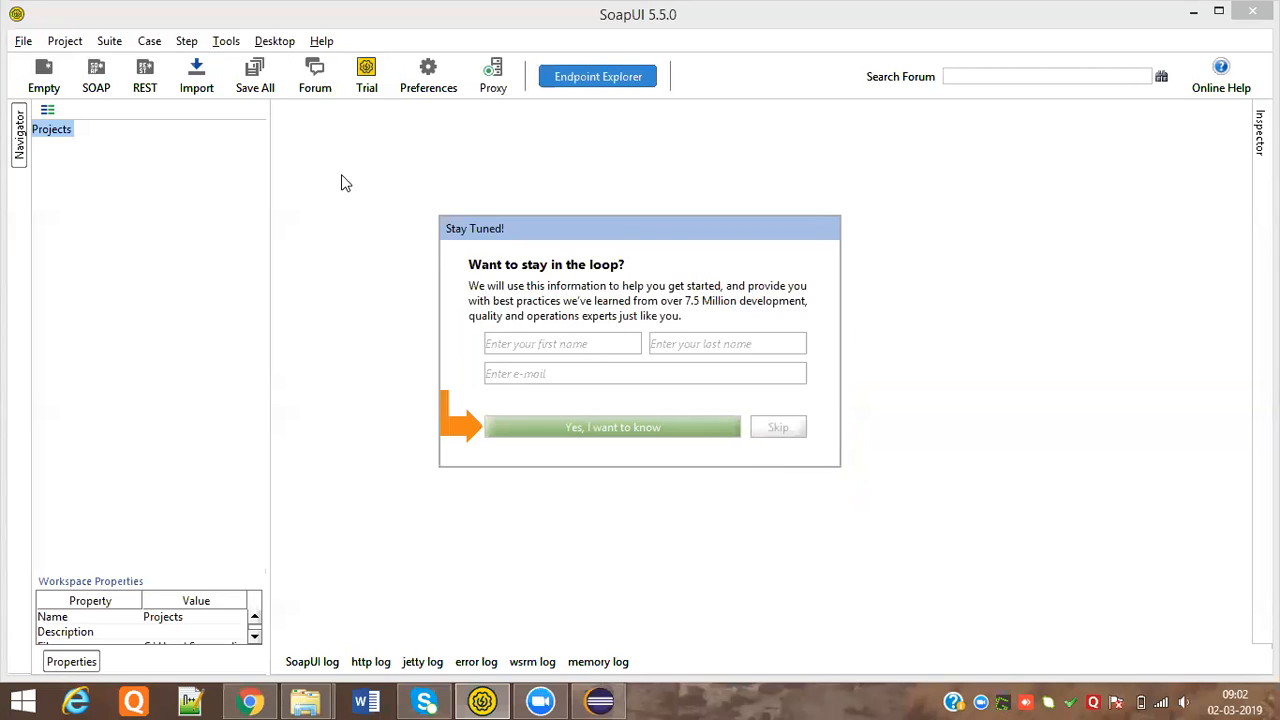
pyautogui.click(600, 700)
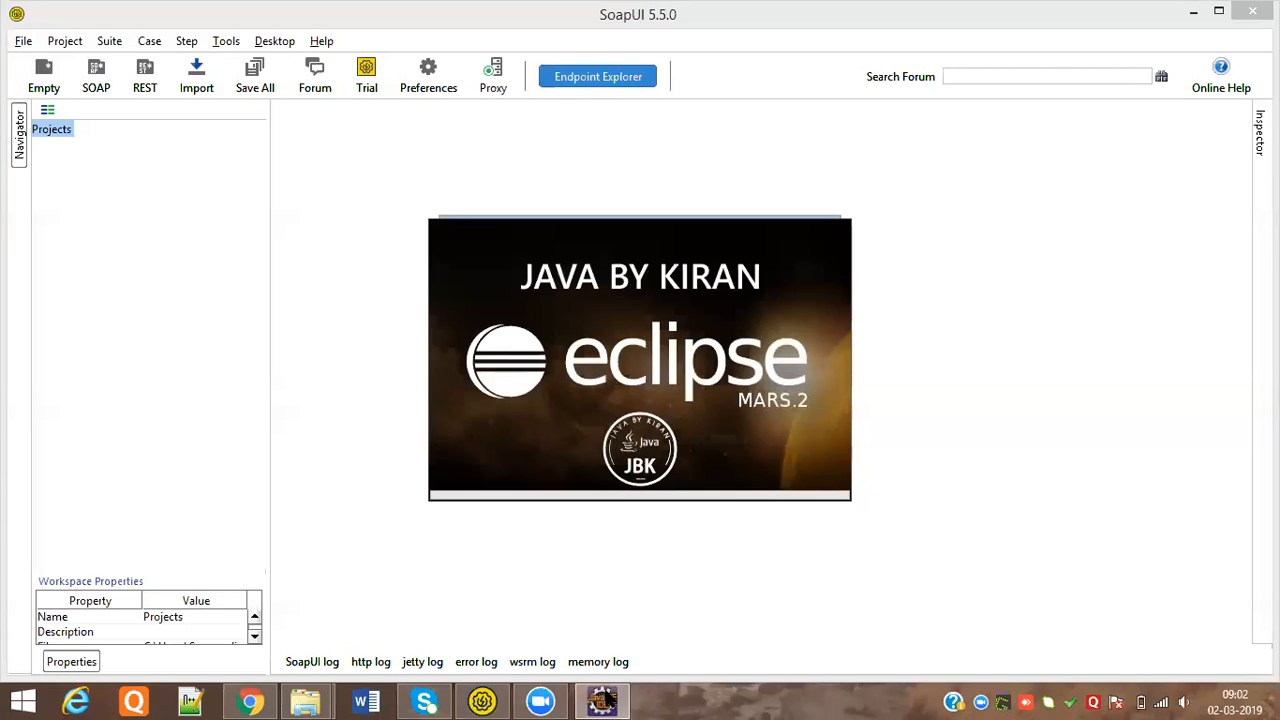
pyautogui.click(376, 514)
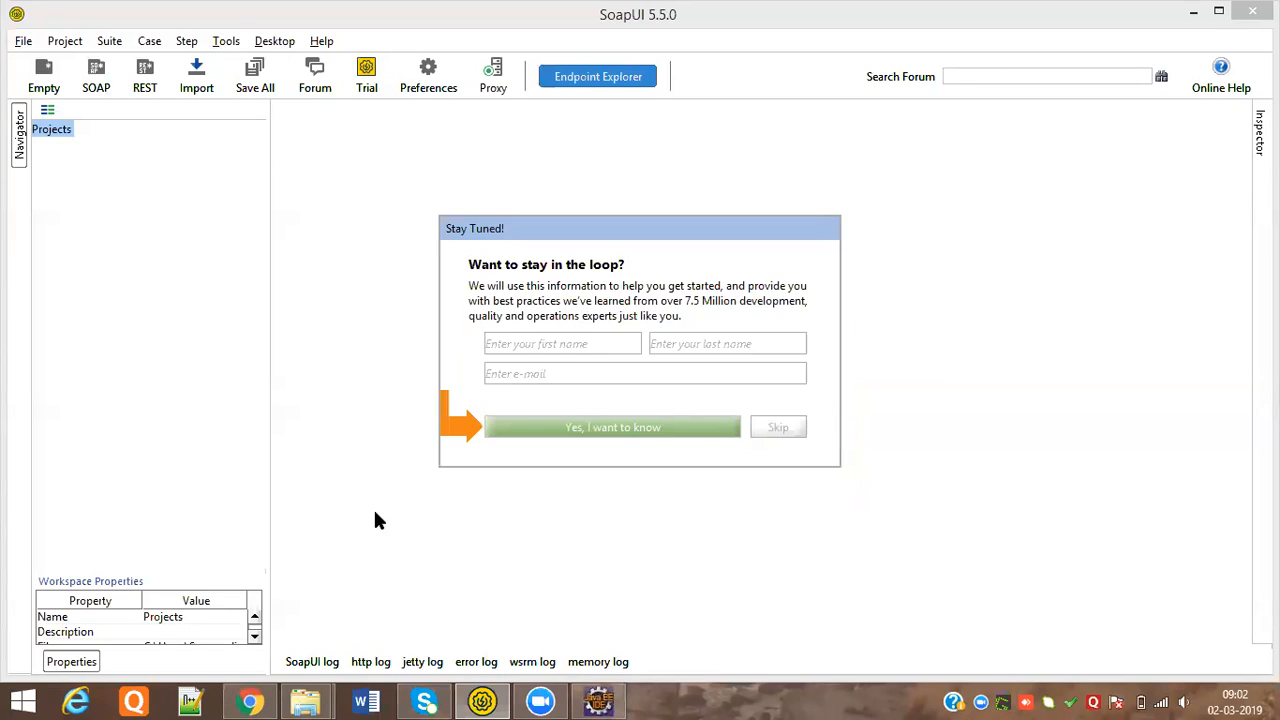
pyautogui.click(782, 428)
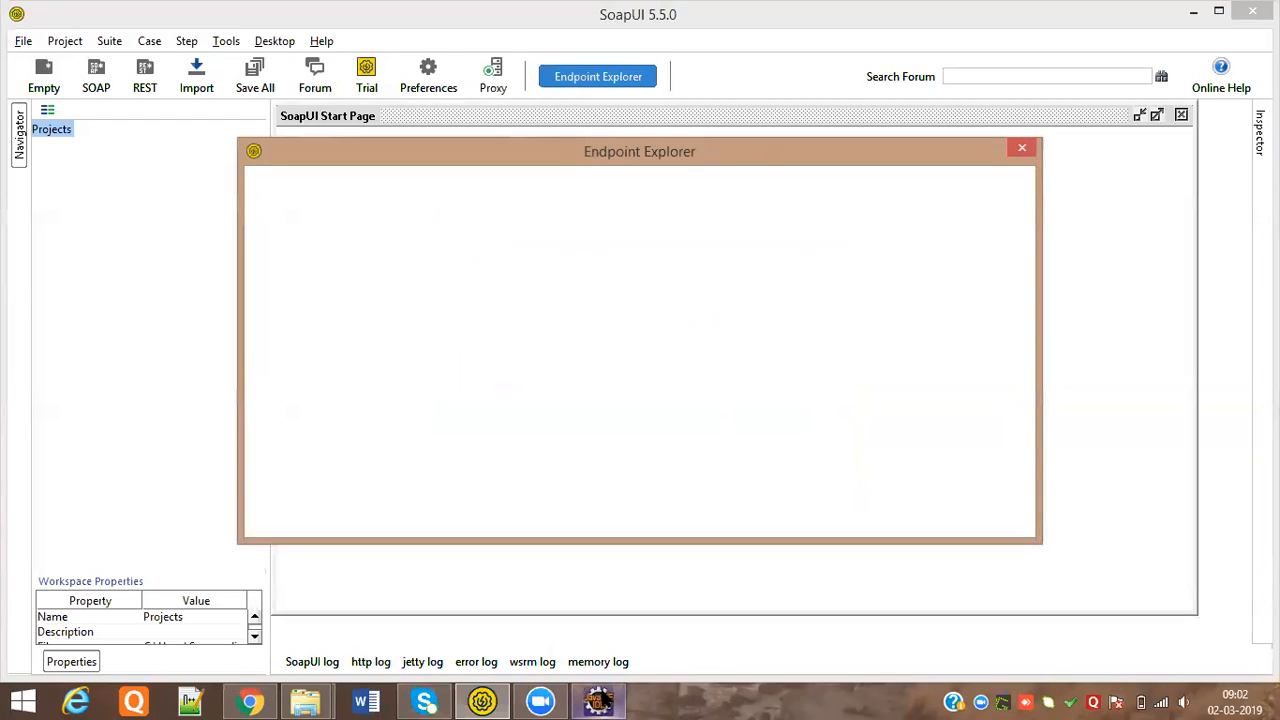
pyautogui.moveTo(605, 700)
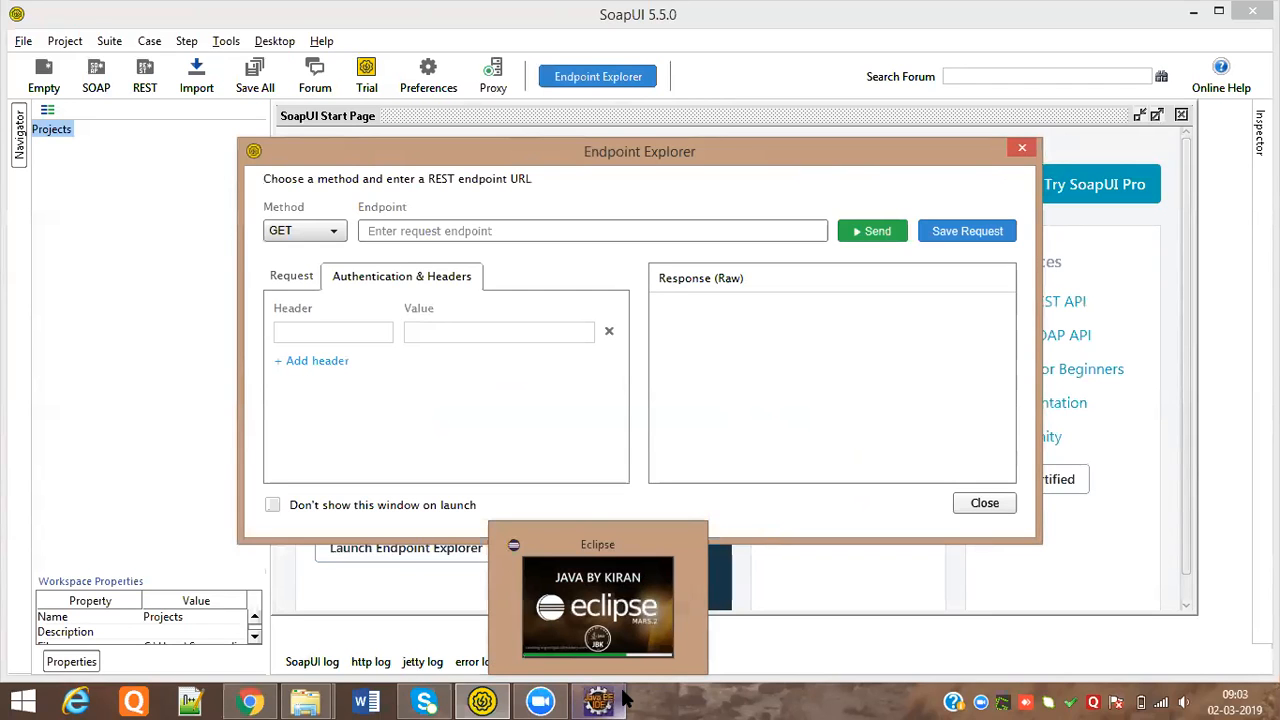
pyautogui.moveTo(632, 628)
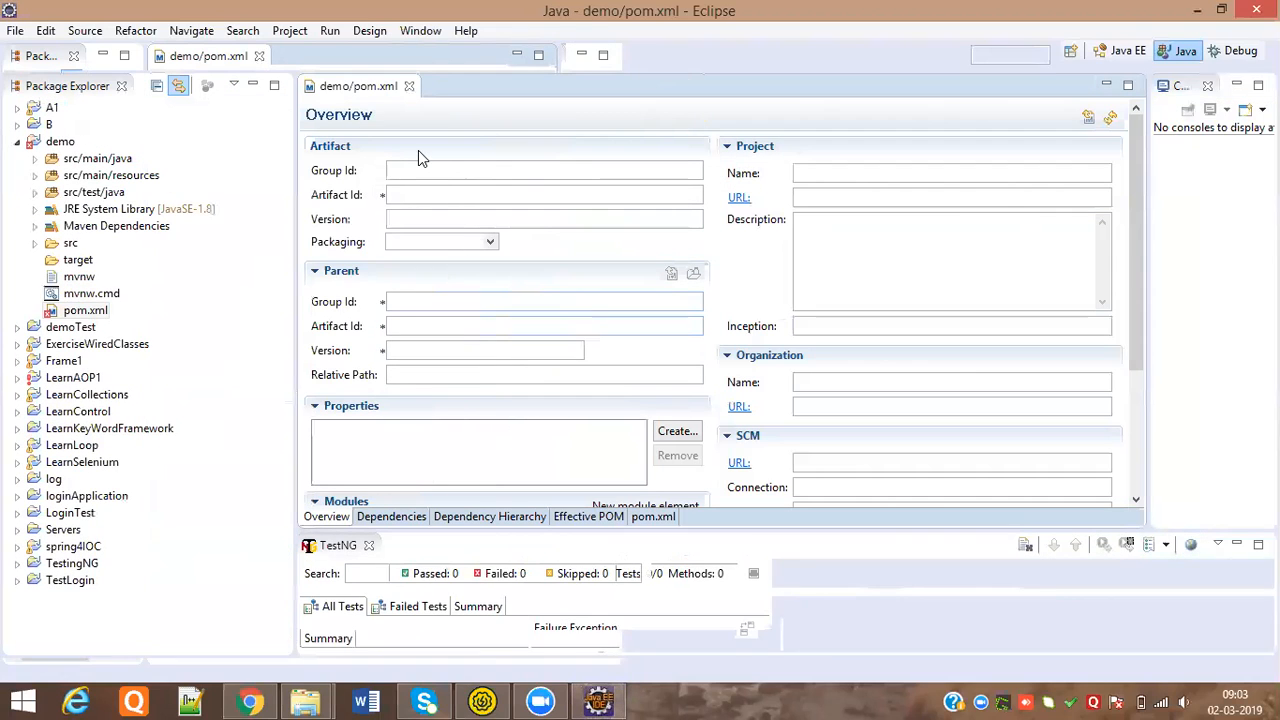
# Start a File > Import filtered by 'existi' and choose Existing Projects into Workspace
pyautogui.click(18, 33)
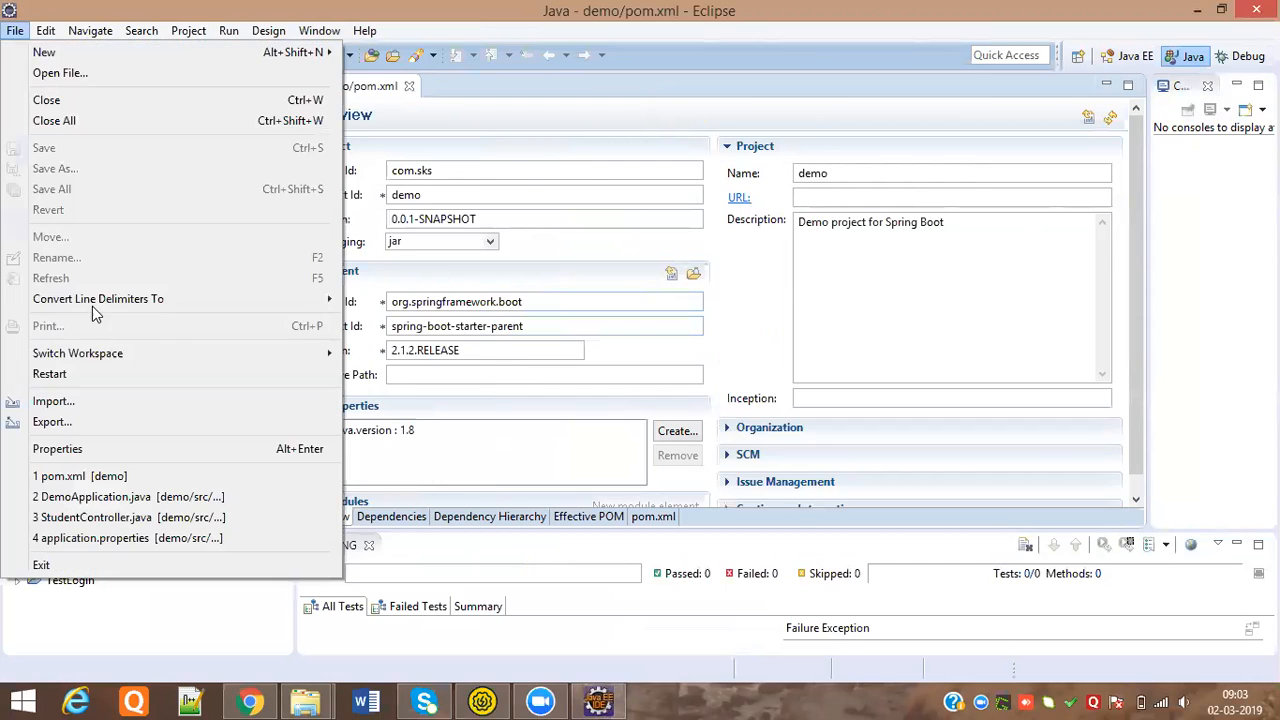
pyautogui.click(62, 405)
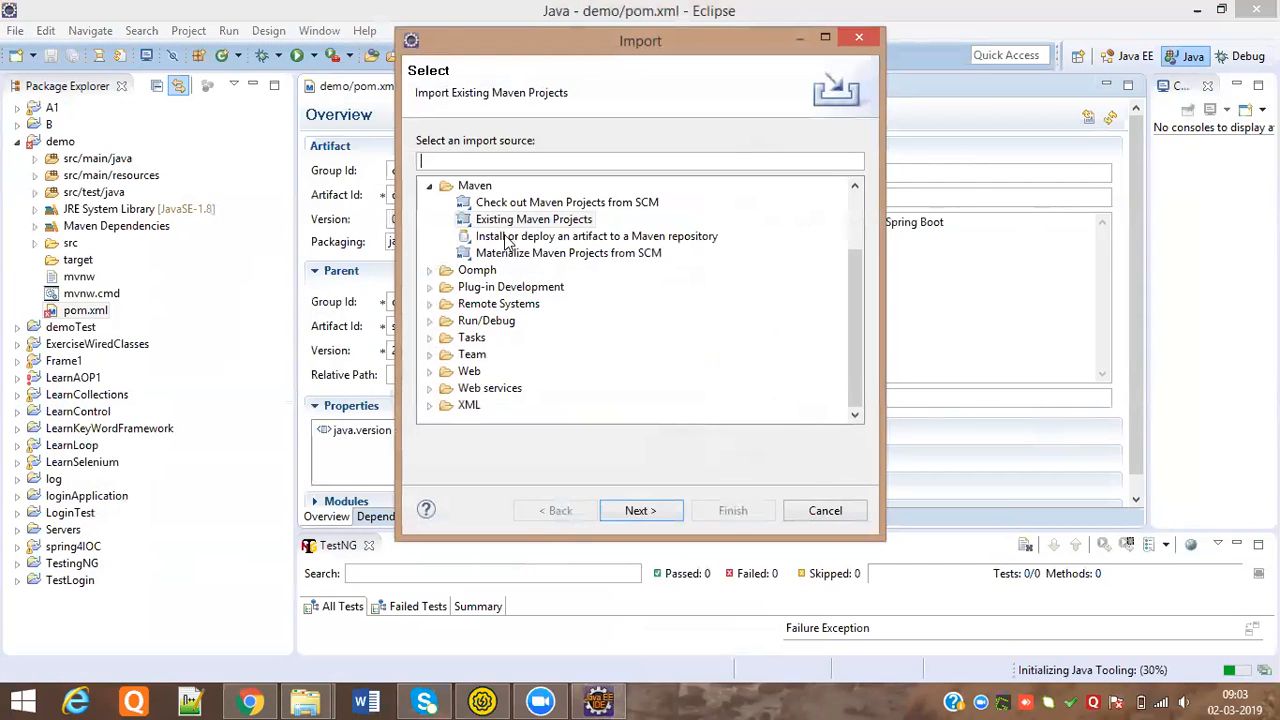
pyautogui.click(429, 187)
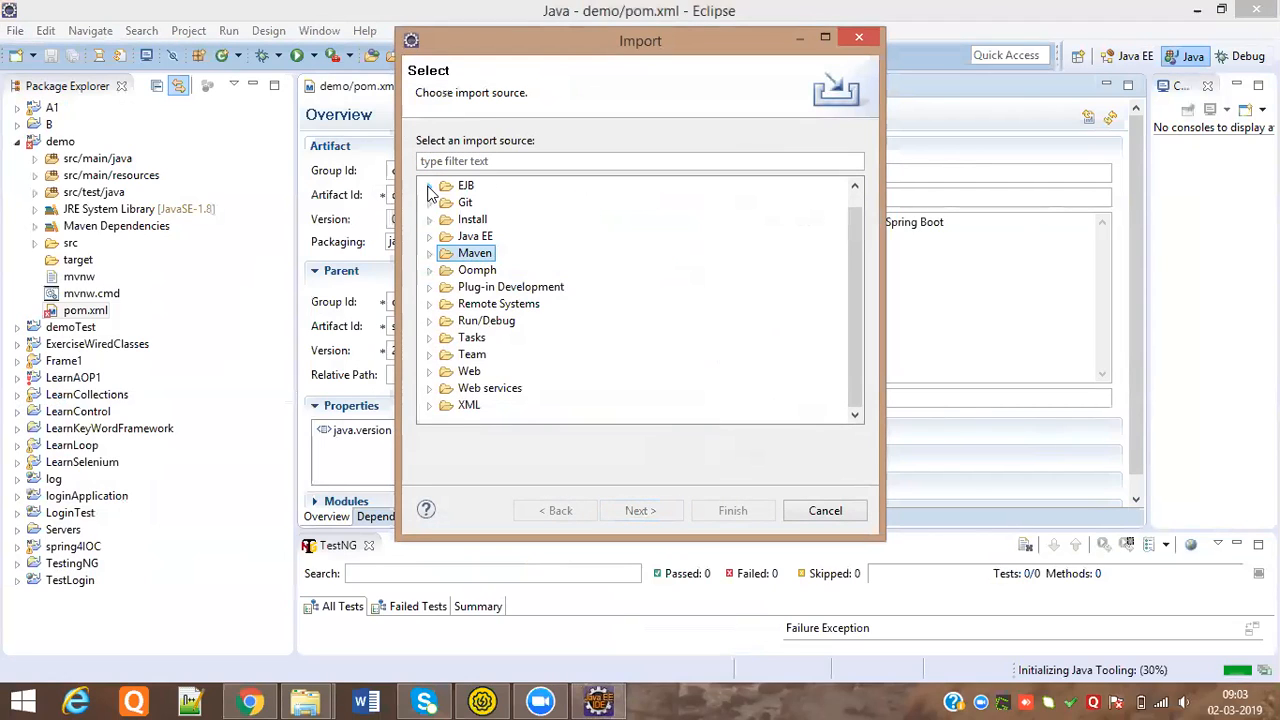
pyautogui.click(428, 186)
pyautogui.click(487, 160)
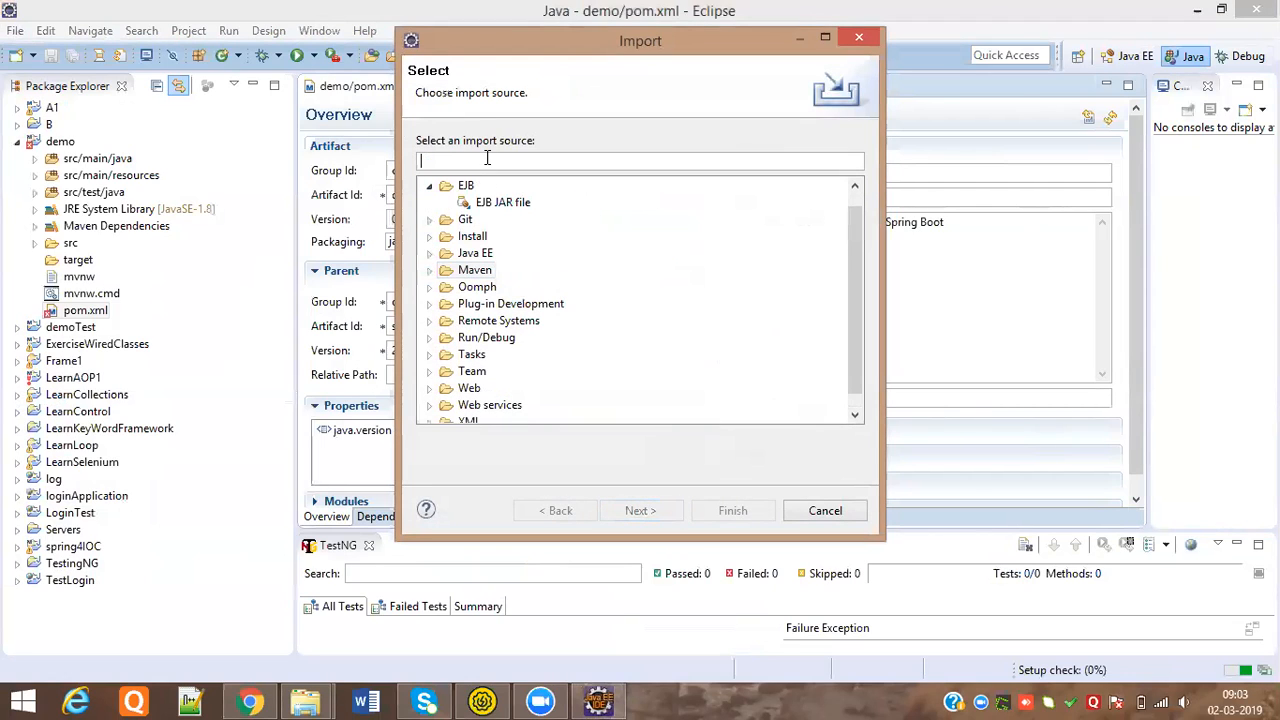
pyautogui.write('e')
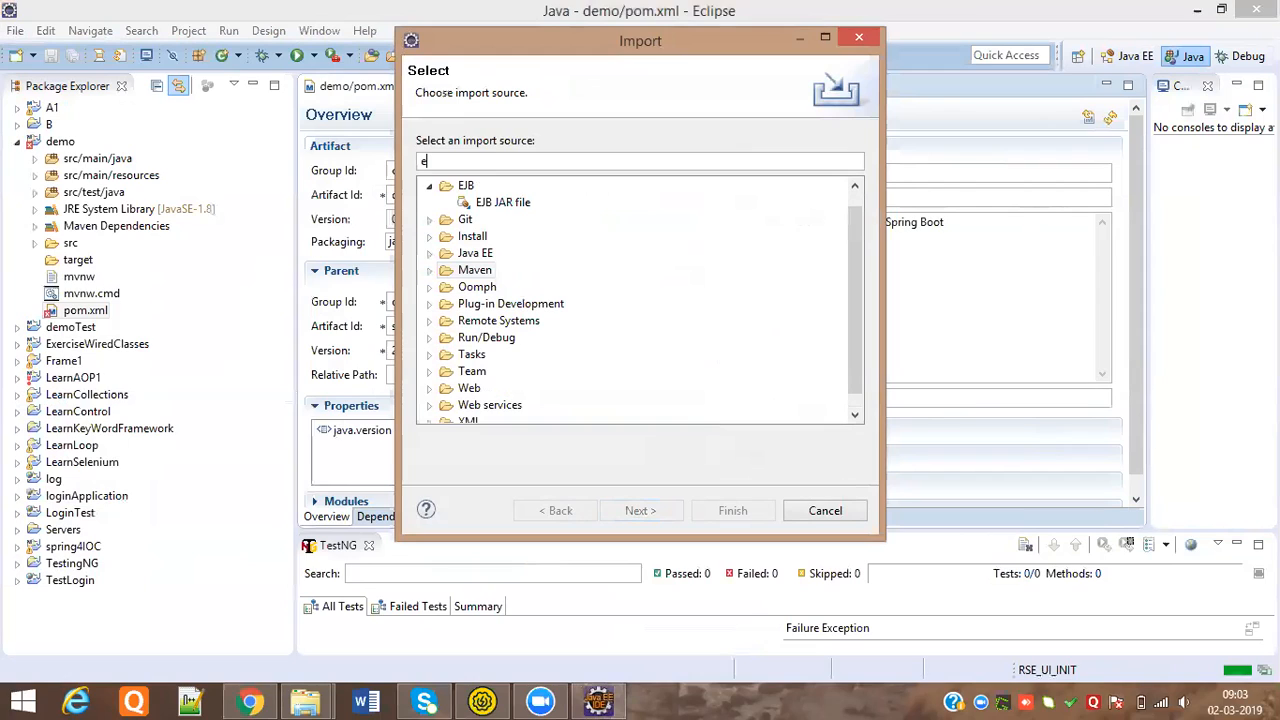
pyautogui.write('xistomg')
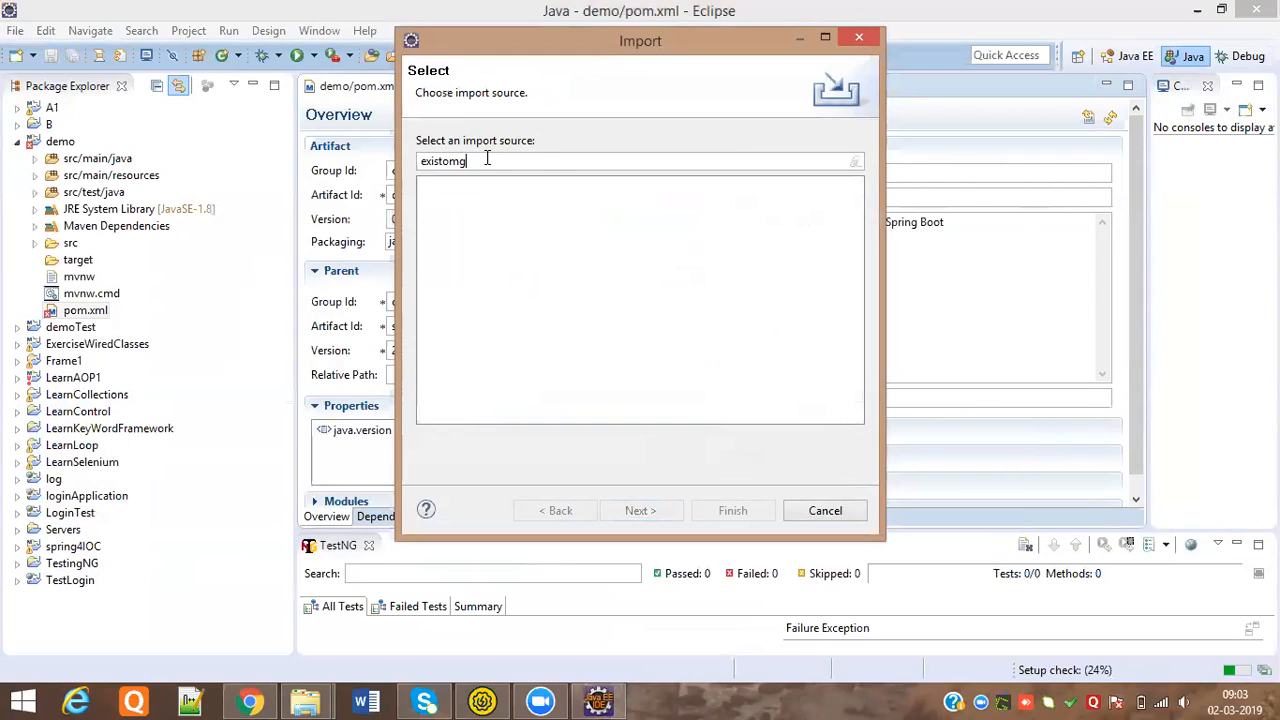
pyautogui.press('BackSpace')
pyautogui.press('BackSpace')
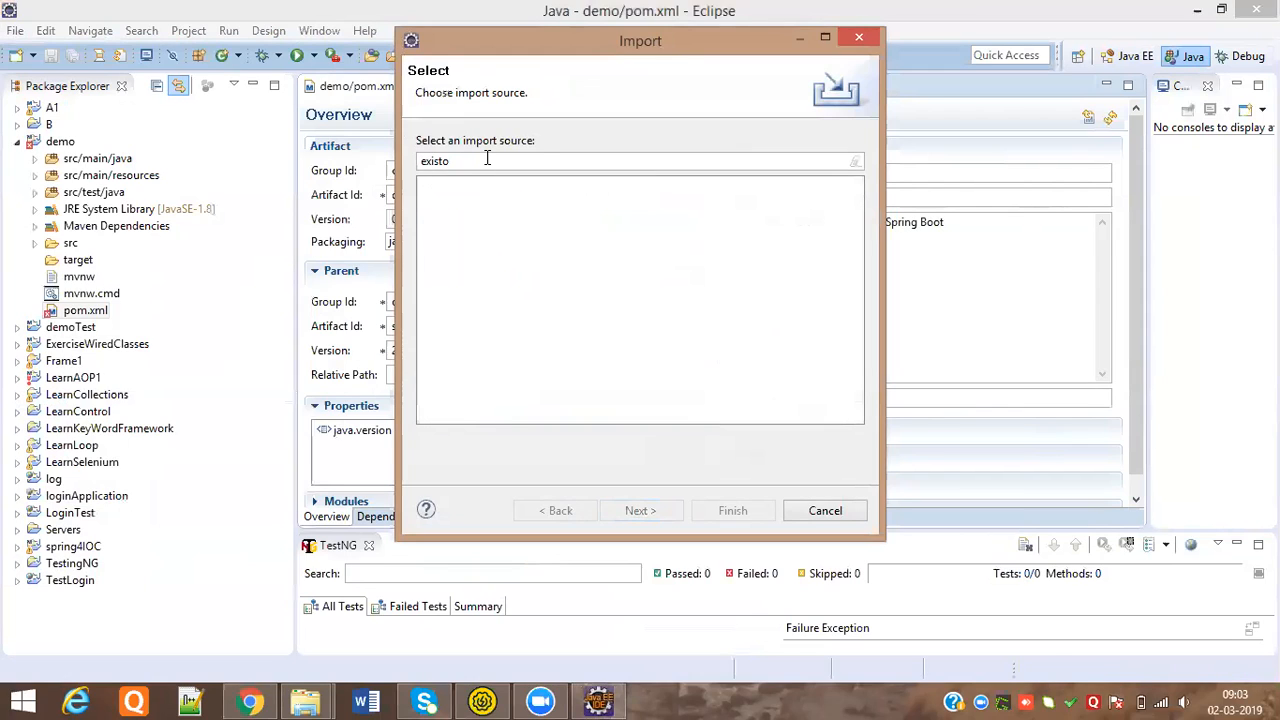
pyautogui.press('BackSpace')
pyautogui.write('i')
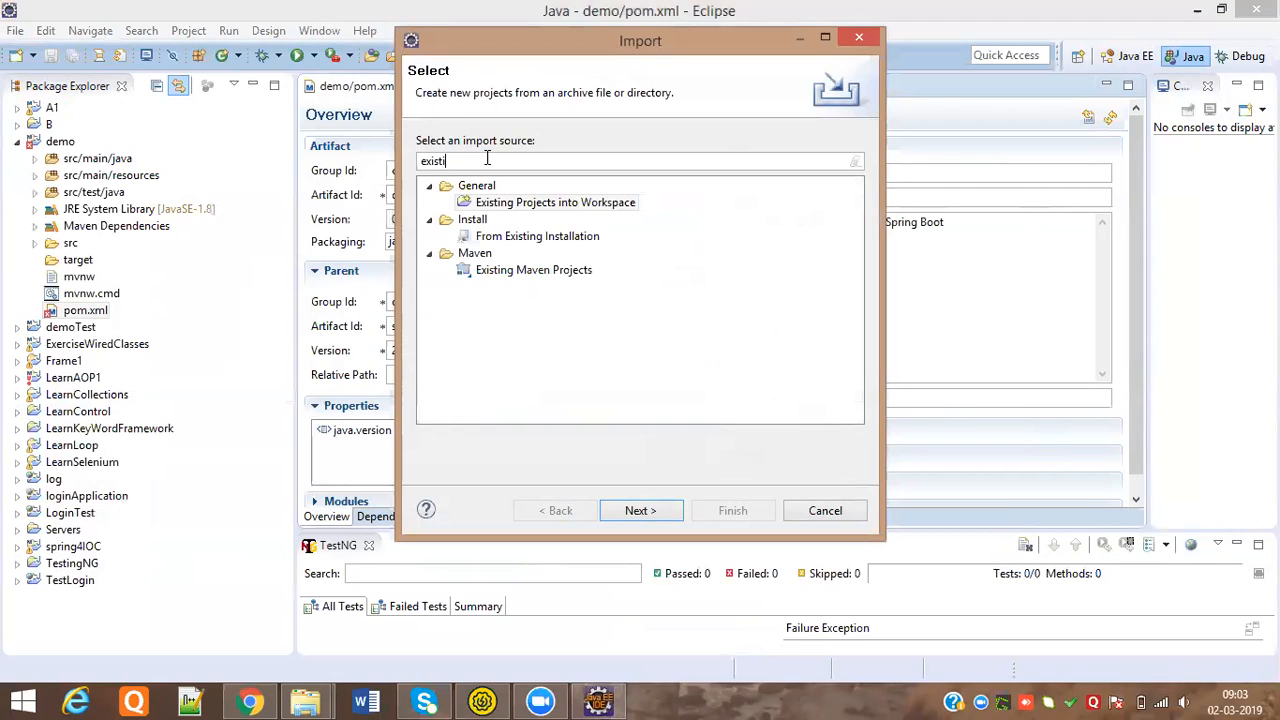
pyautogui.doubleClick(522, 202)
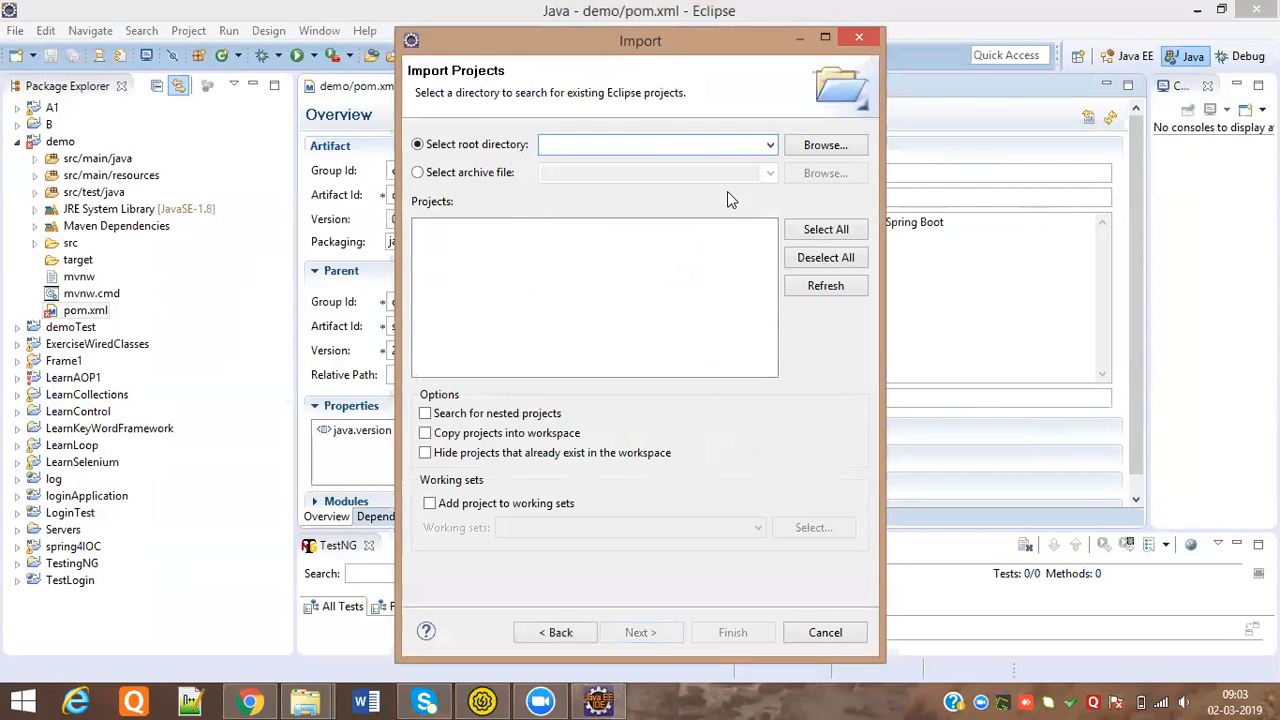
# Set the root directory to D:\API_Auto\connect2tech-connect2tech.in-soap-rpc
pyautogui.click(822, 145)
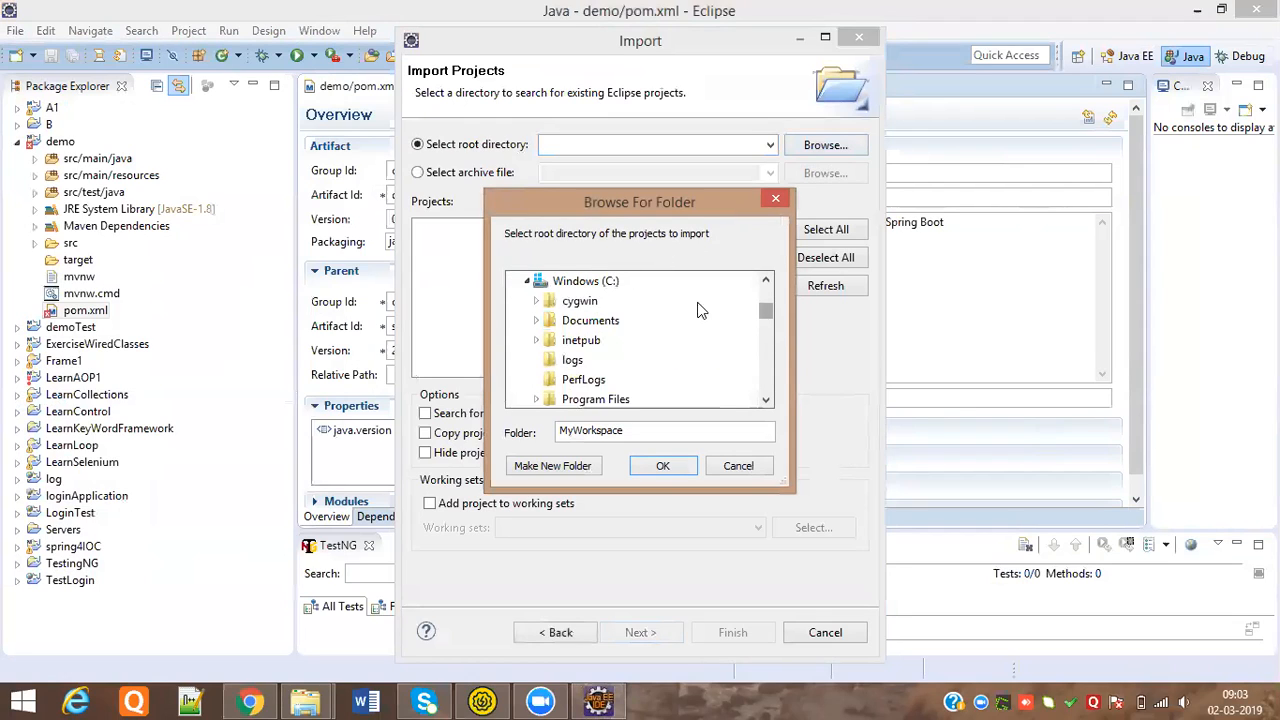
pyautogui.moveTo(766, 314); pyautogui.dragTo(770, 380)
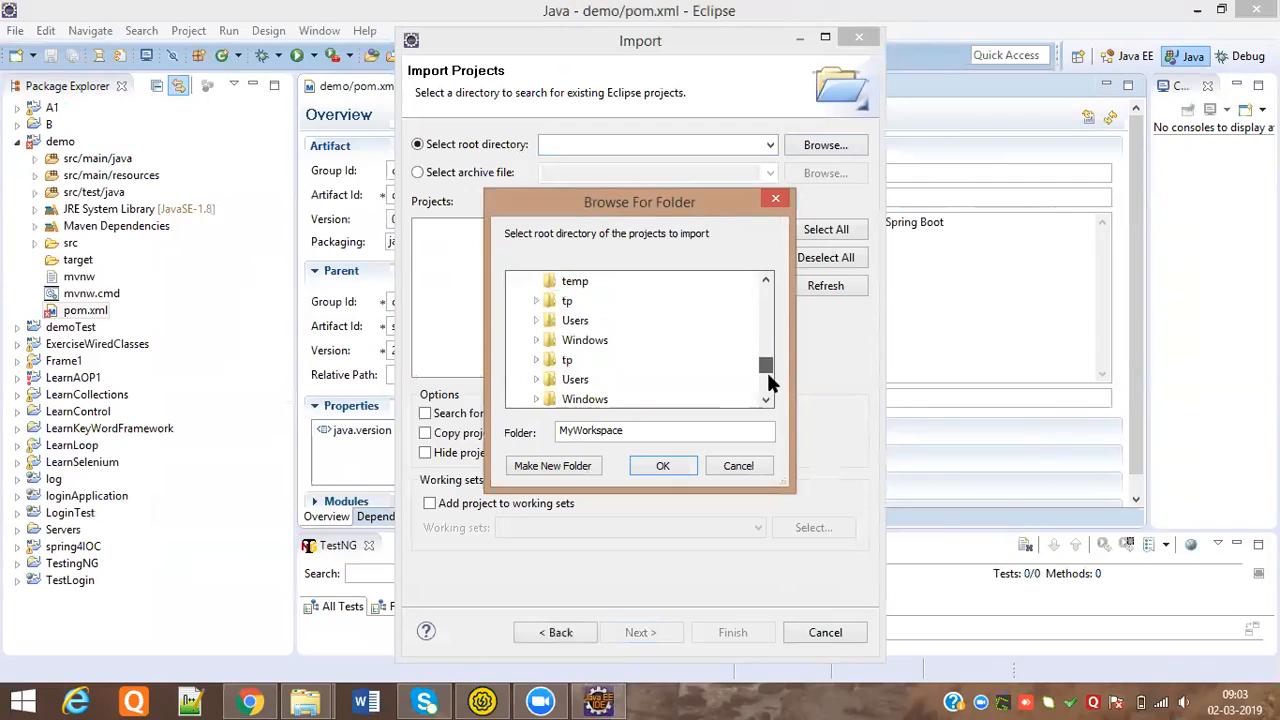
pyautogui.click(575, 279)
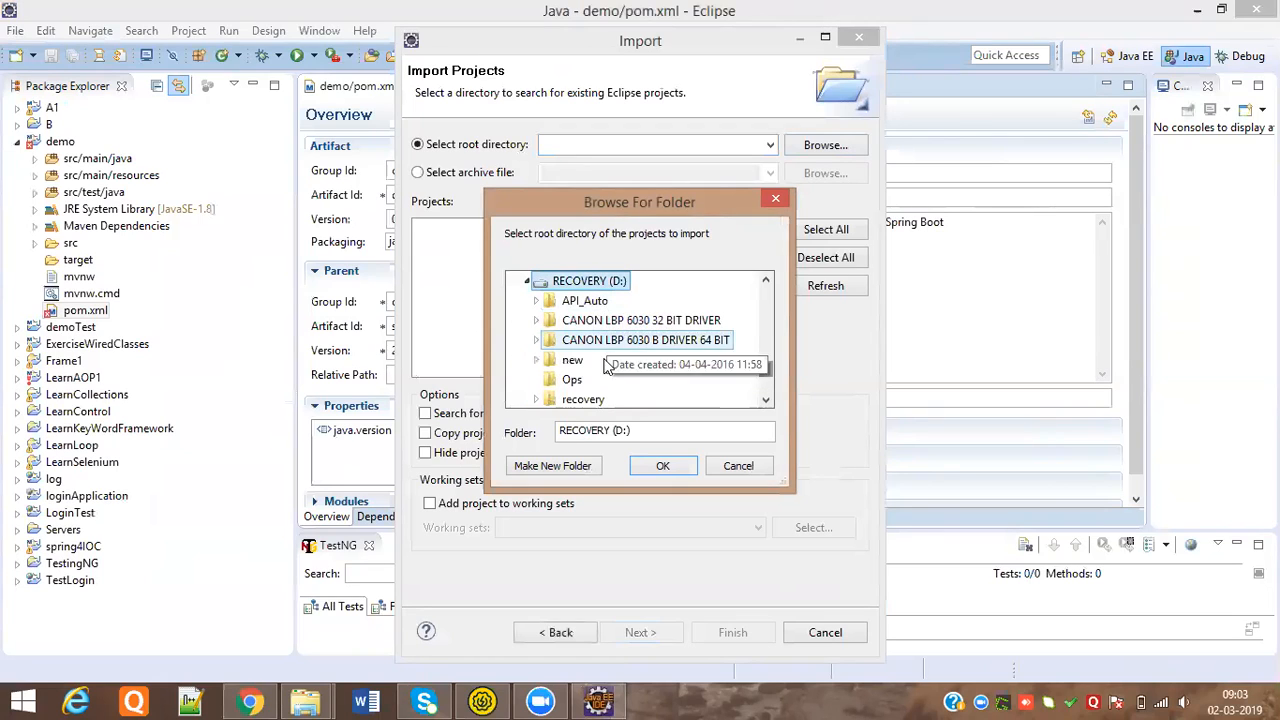
pyautogui.click(584, 300)
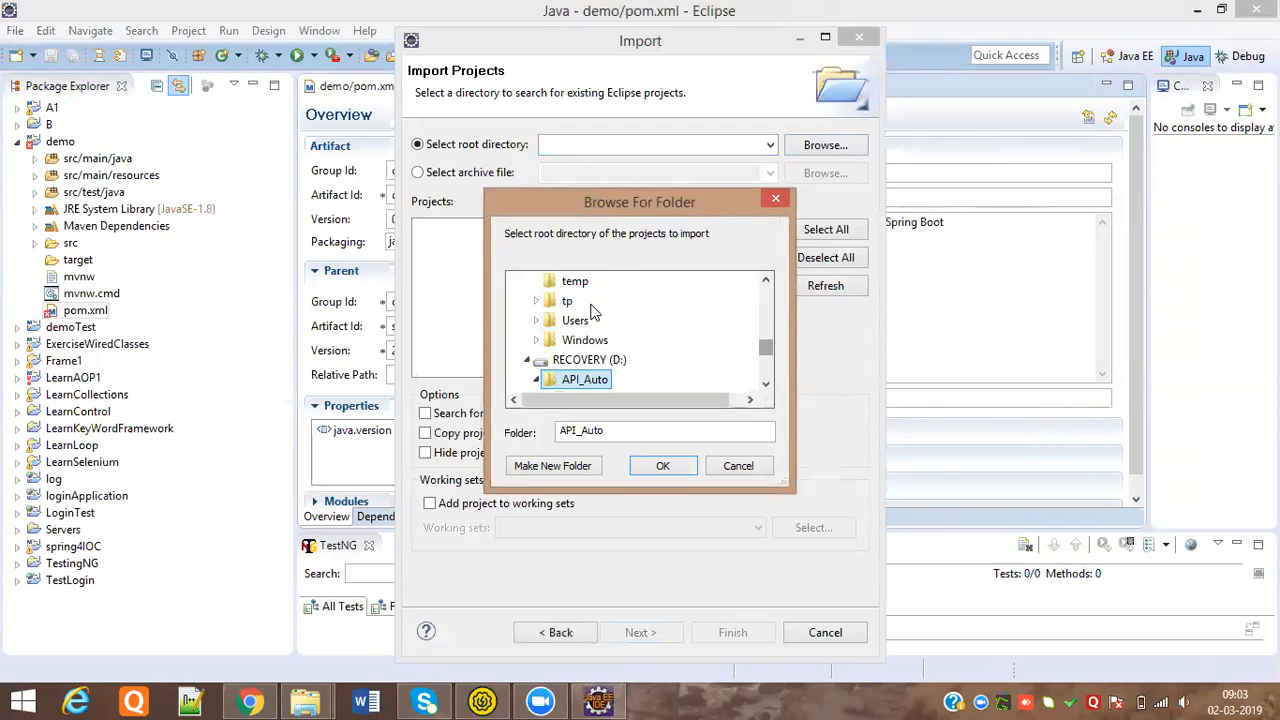
pyautogui.click(766, 384)
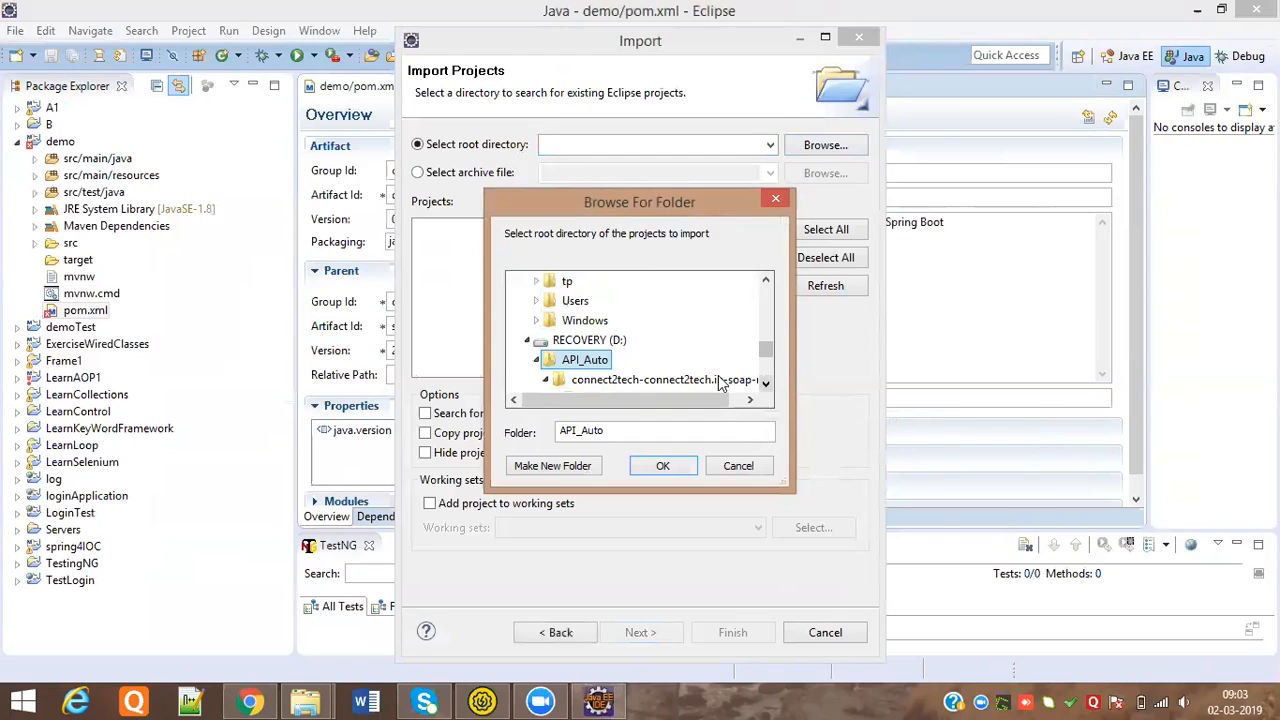
pyautogui.click(720, 382)
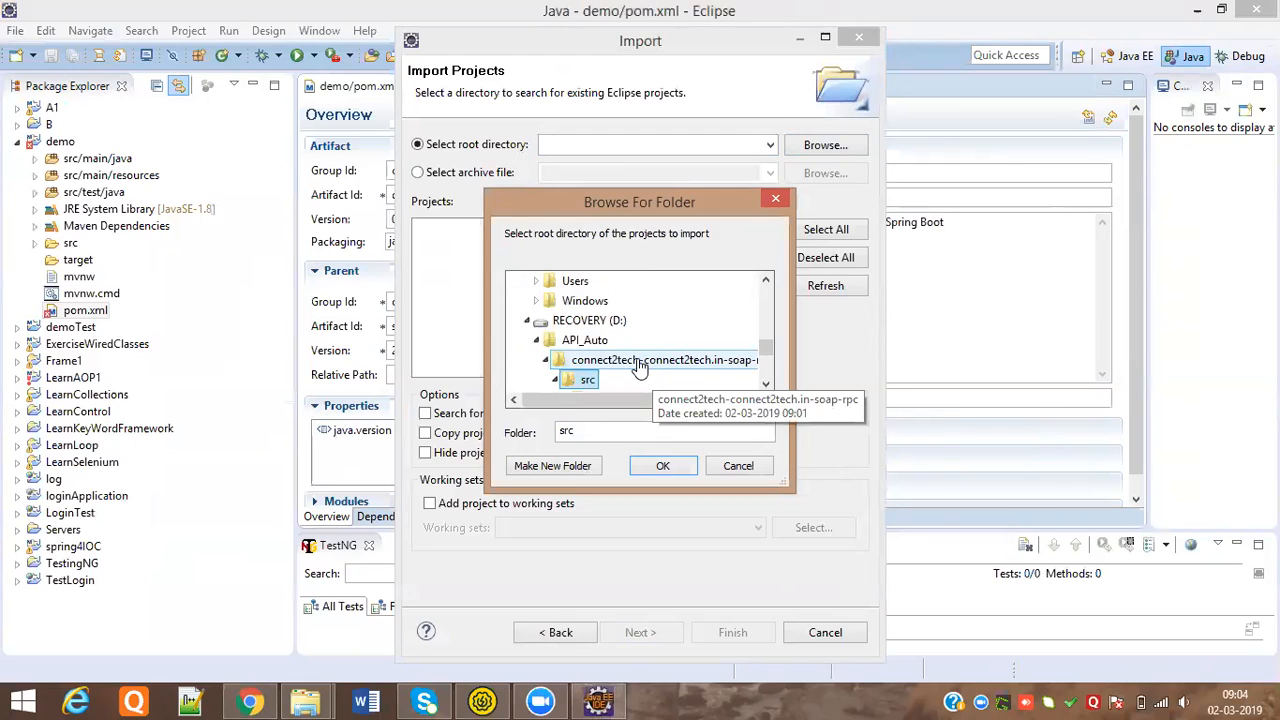
pyautogui.click(640, 362)
pyautogui.click(668, 465)
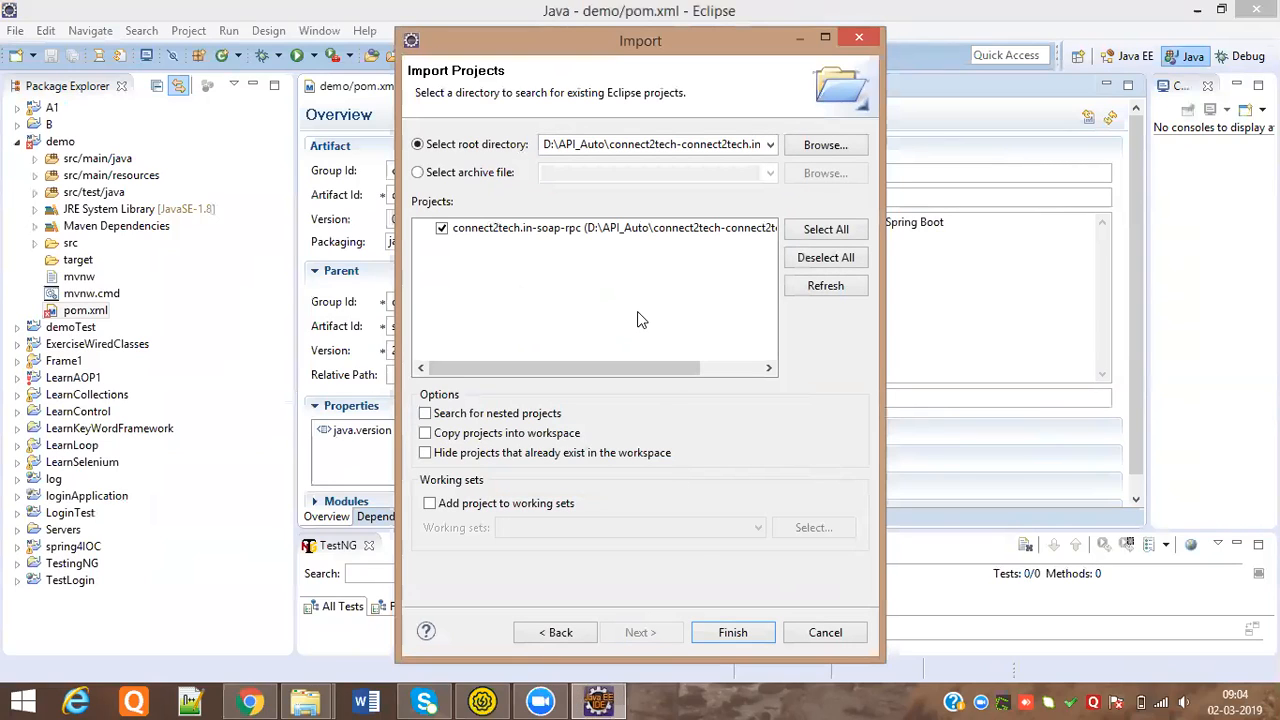
# Finish importing connect2tech.in-soap-rpc and close the demo project's pom.xml editor
pyautogui.click(727, 622)
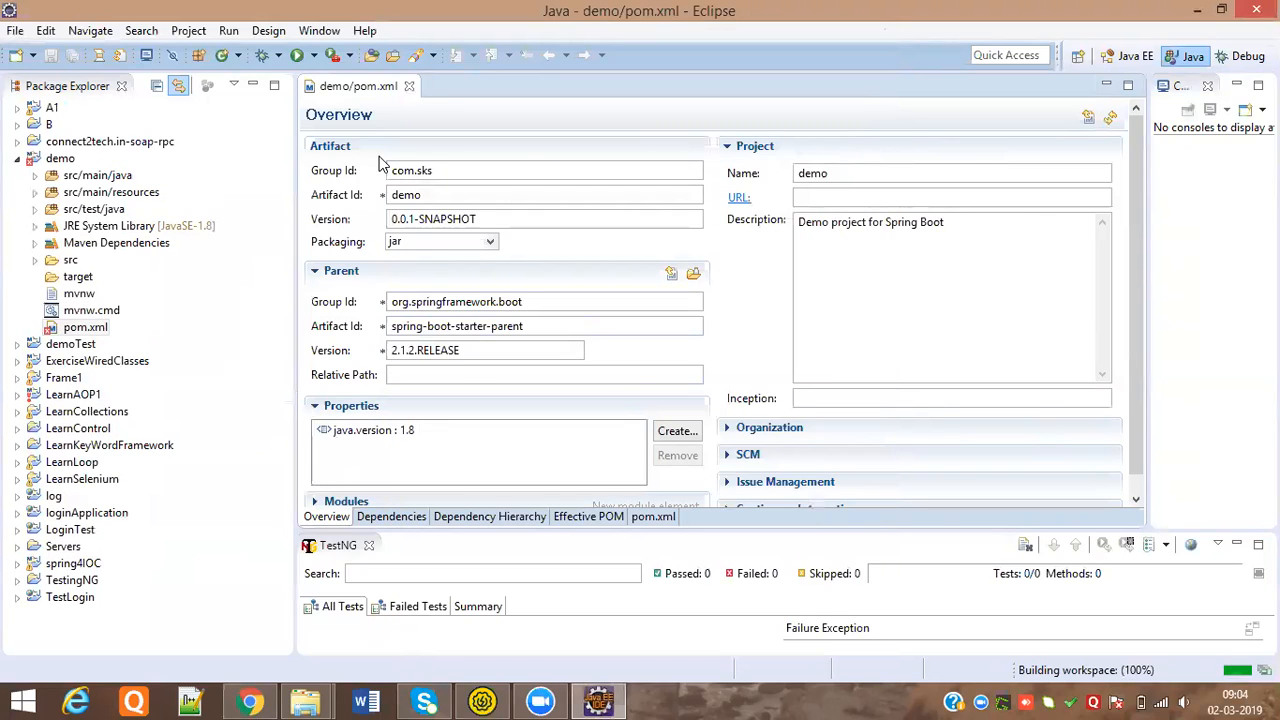
pyautogui.click(409, 87)
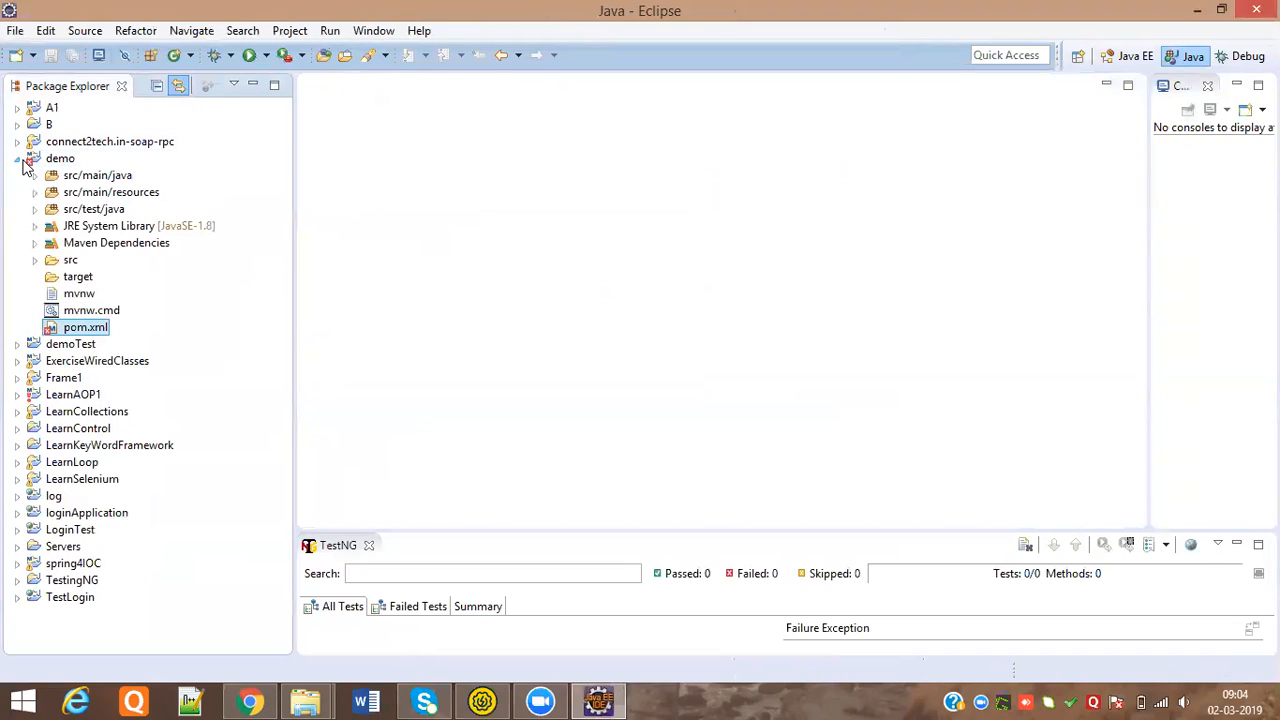
pyautogui.click(18, 159)
# Open SOAPPublisher.java from src/main/java > com.c2t.ws.soap1 in Package Explorer
pyautogui.click(120, 145)
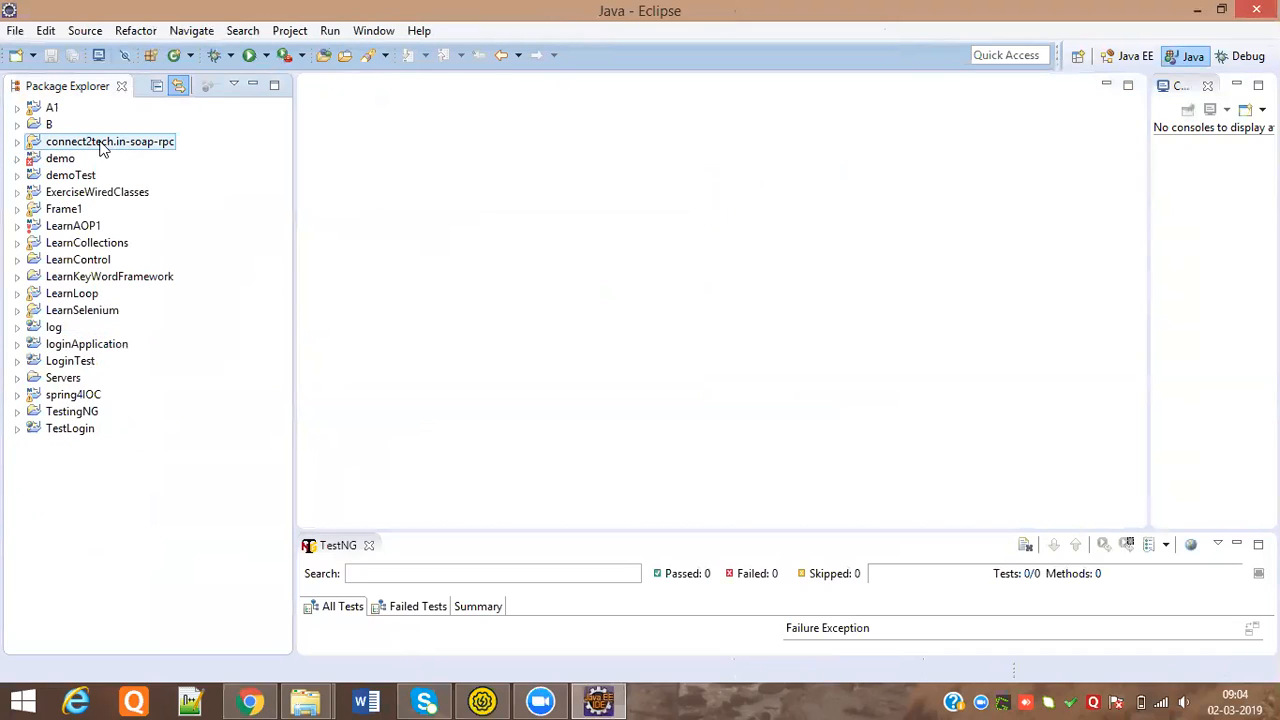
pyautogui.click(17, 142)
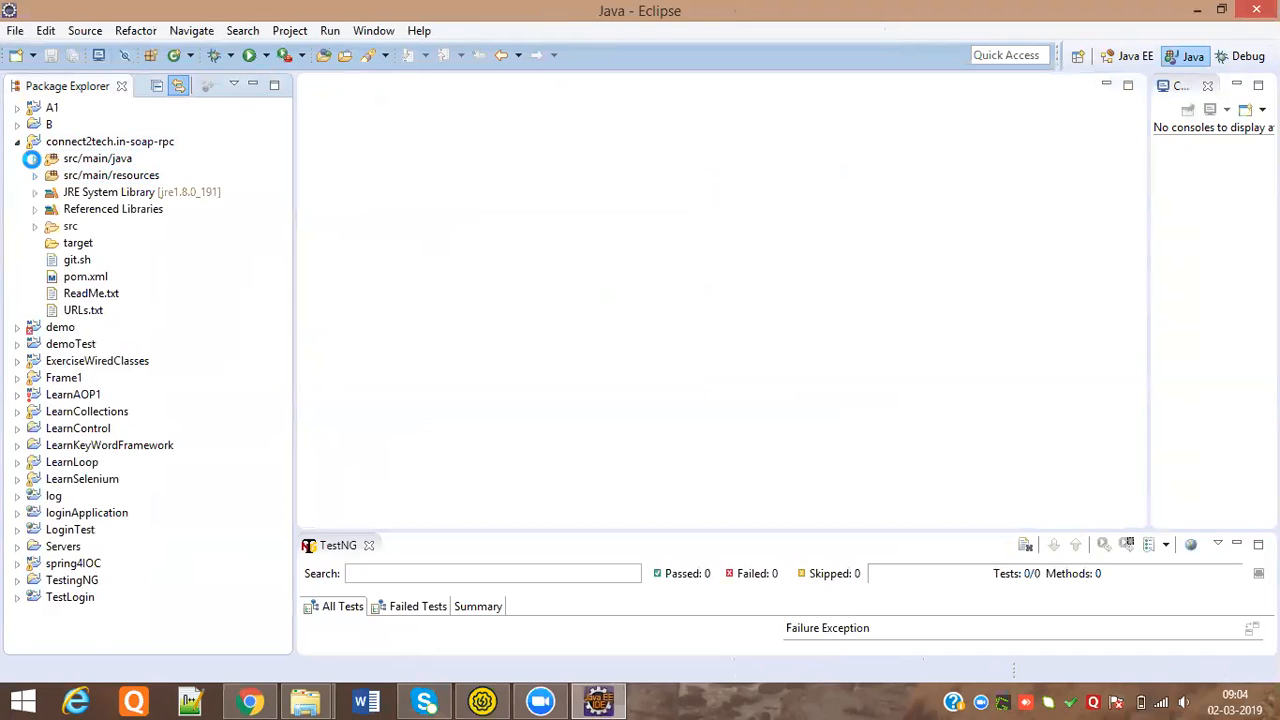
pyautogui.click(33, 159)
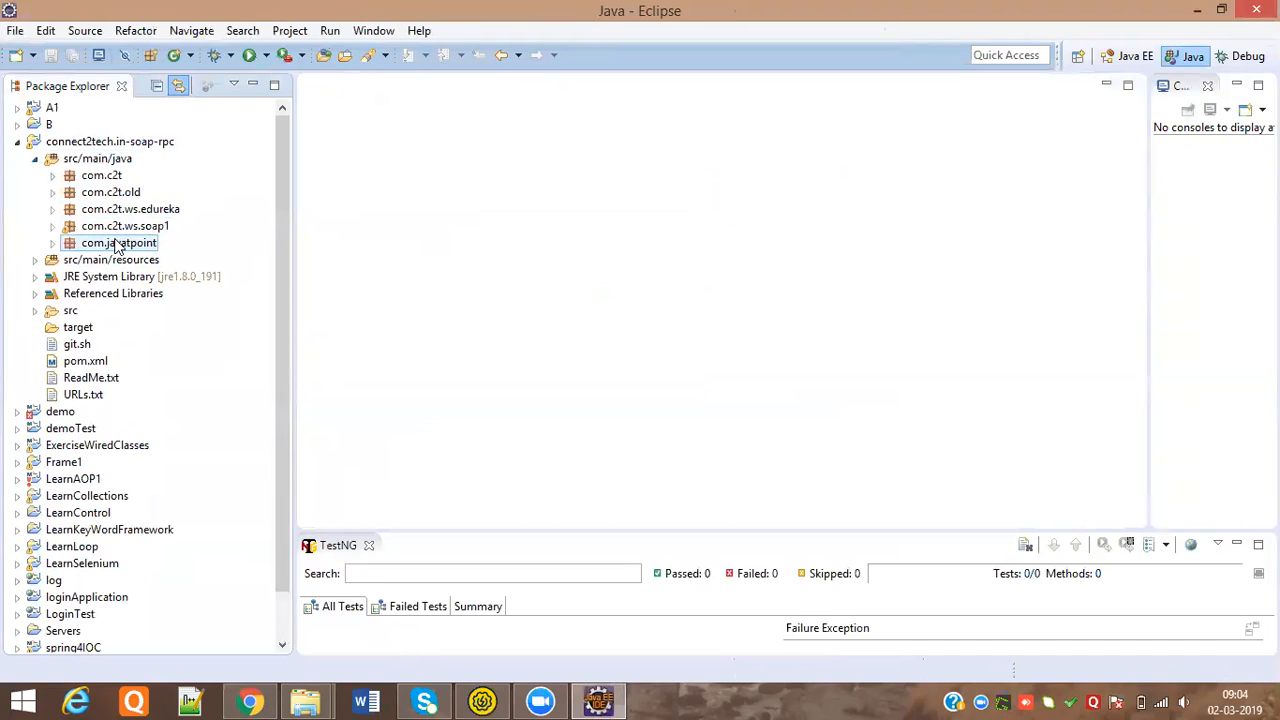
pyautogui.click(54, 228)
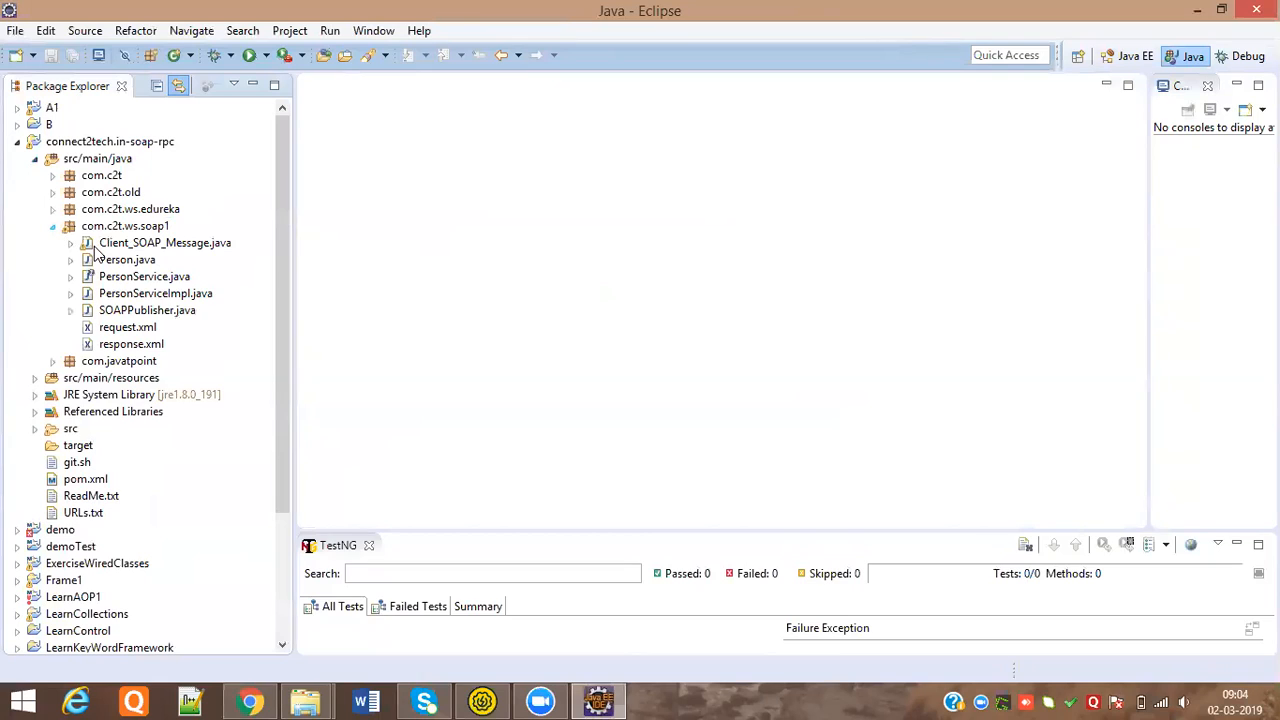
pyautogui.click(166, 316)
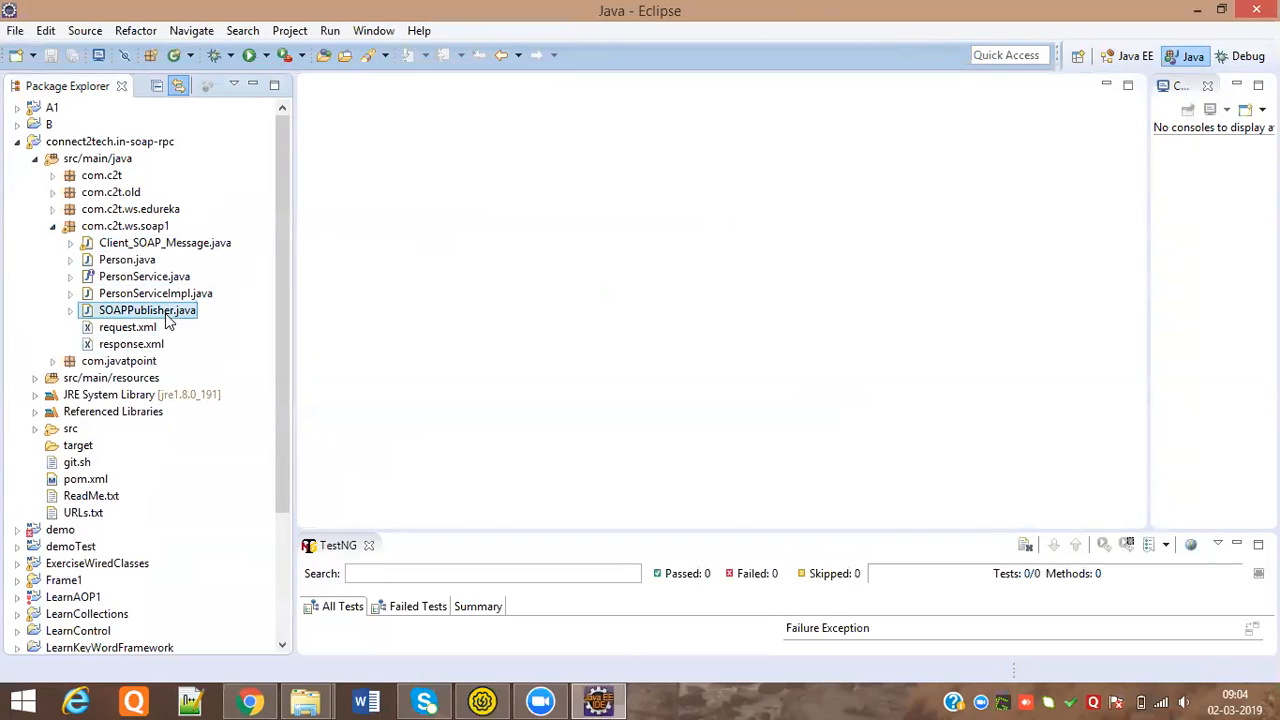
pyautogui.doubleClick(166, 316)
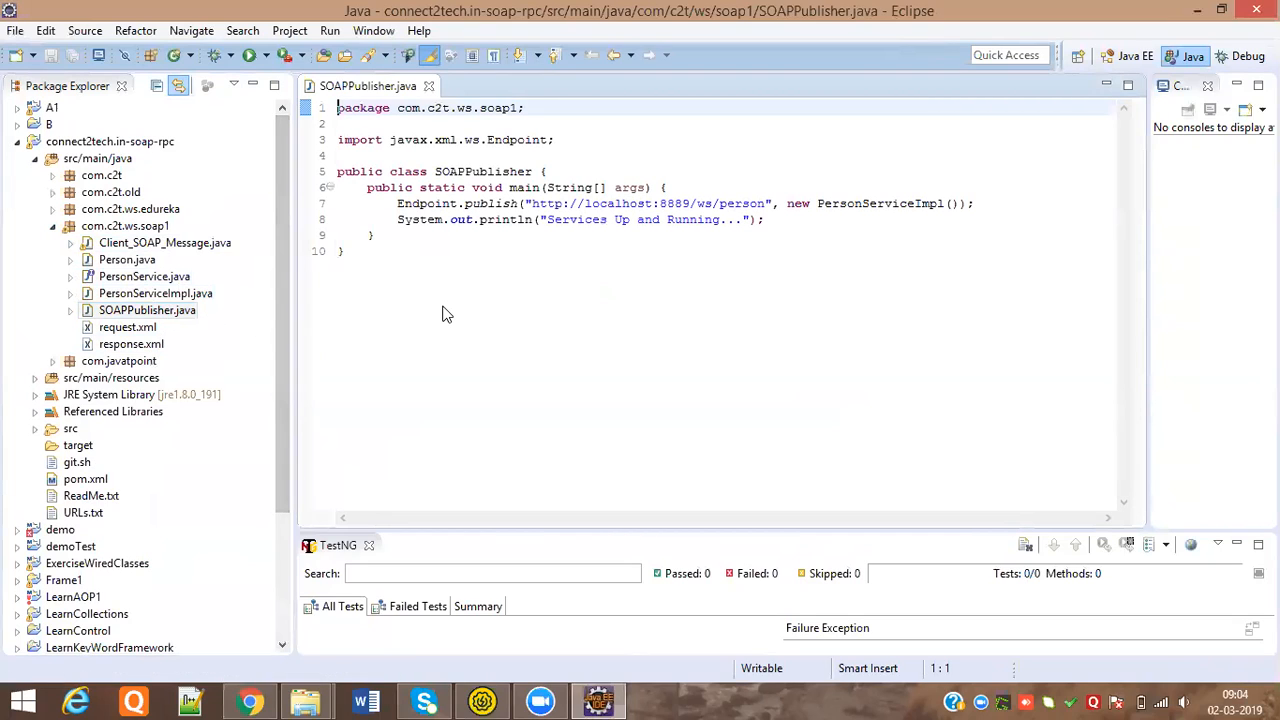
pyautogui.rightClick(163, 318)
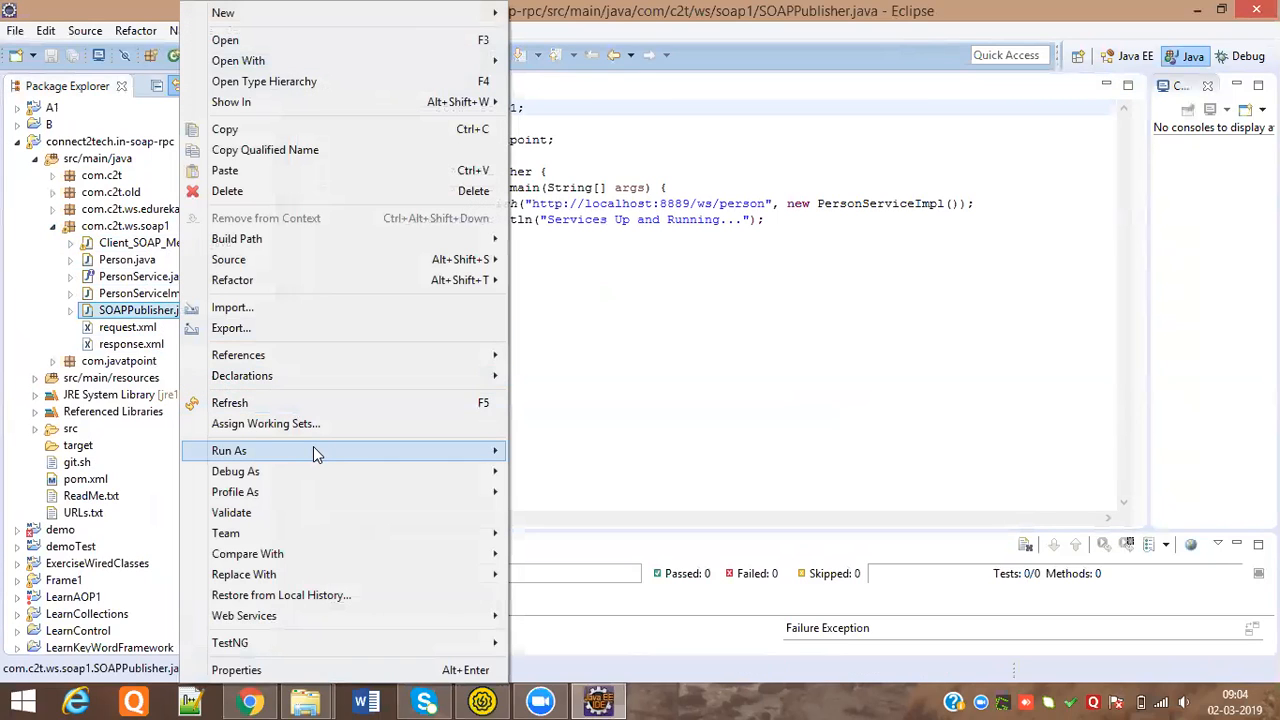
pyautogui.moveTo(413, 455)
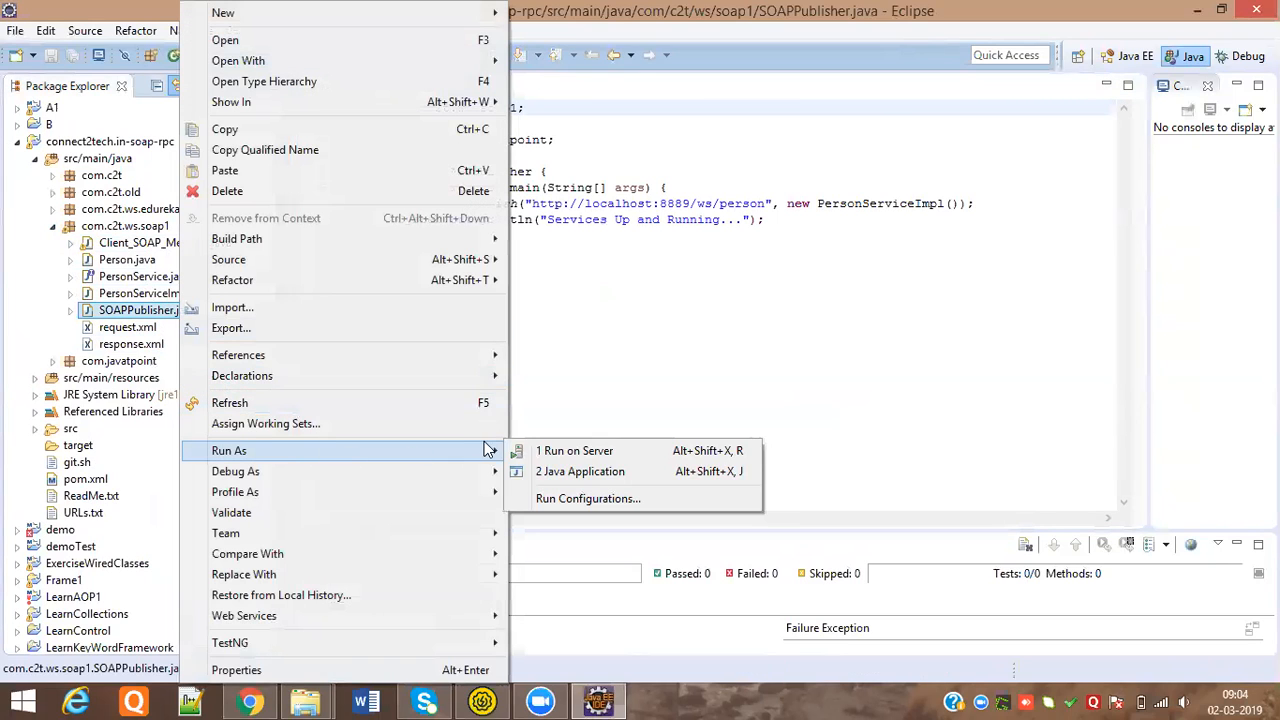
pyautogui.click(588, 477)
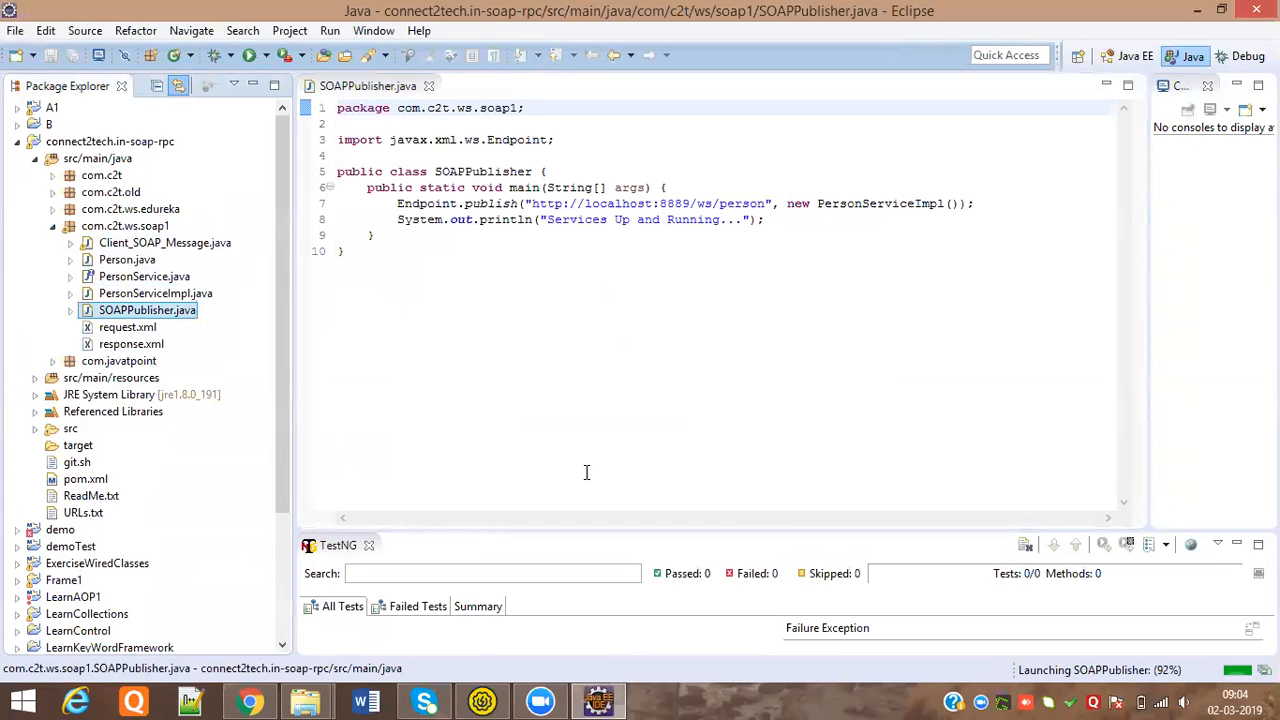
pyautogui.doubleClick(531, 203)
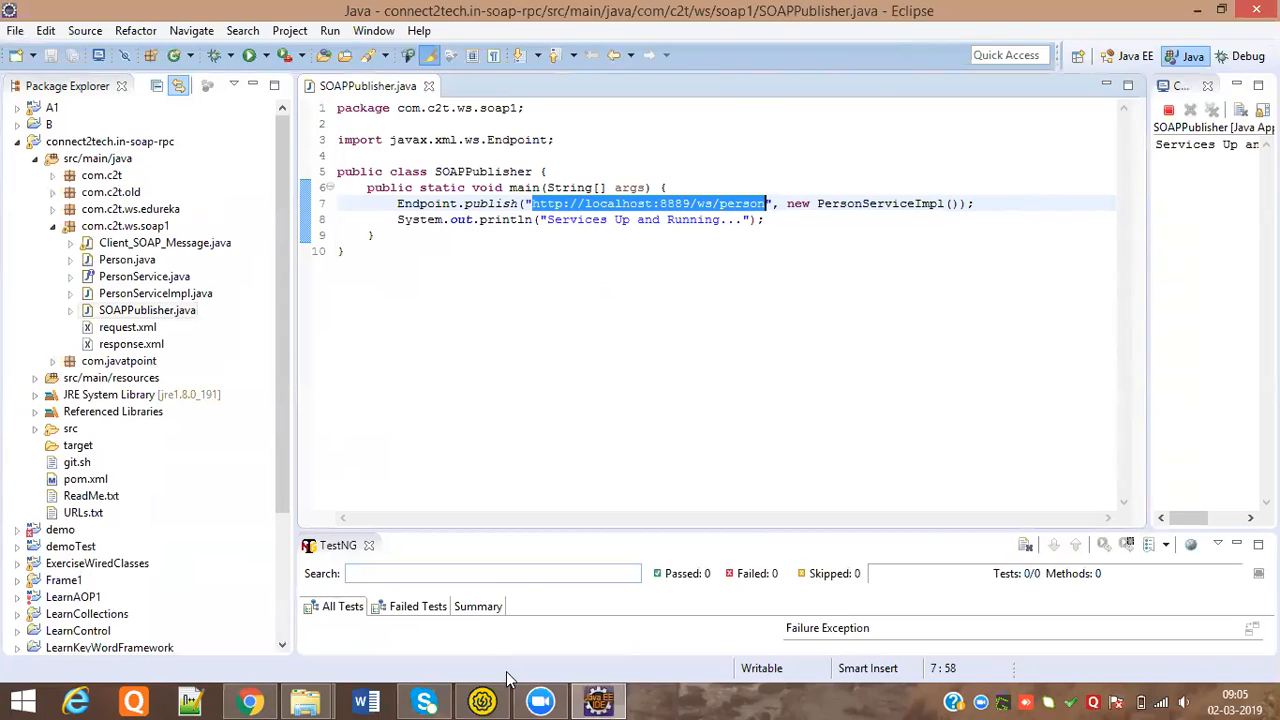
pyautogui.click(482, 701)
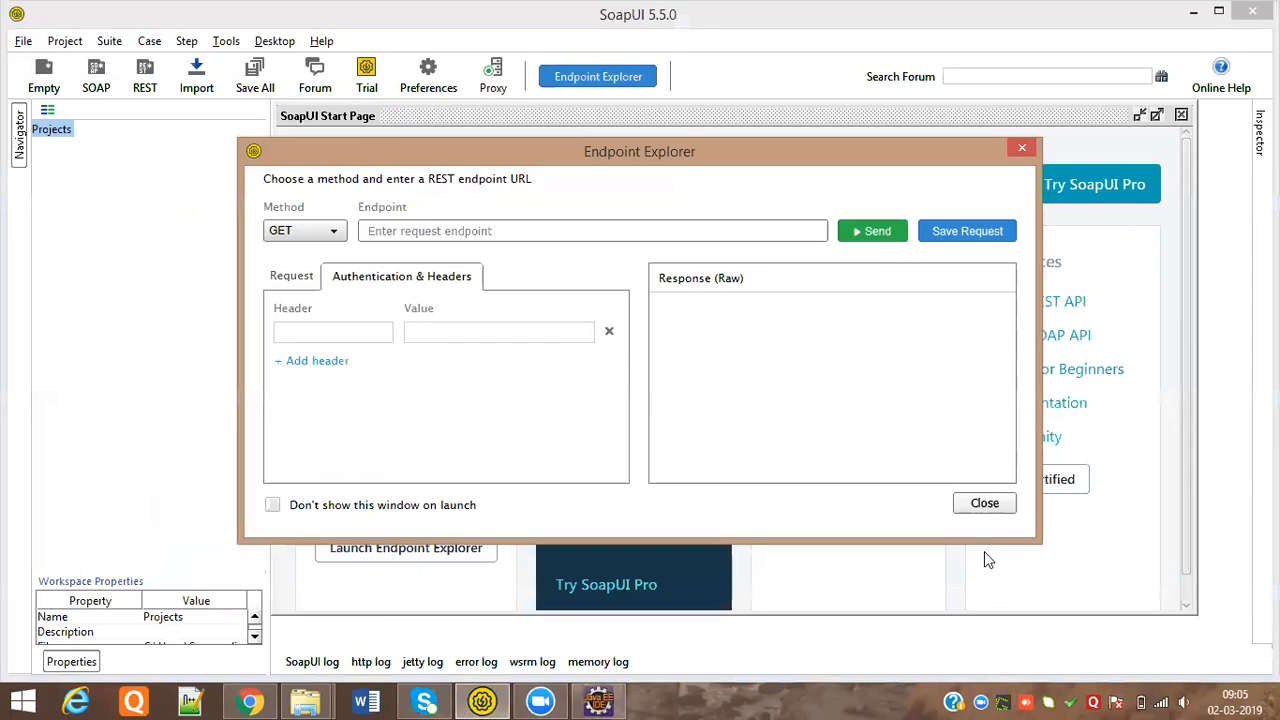
pyautogui.click(984, 503)
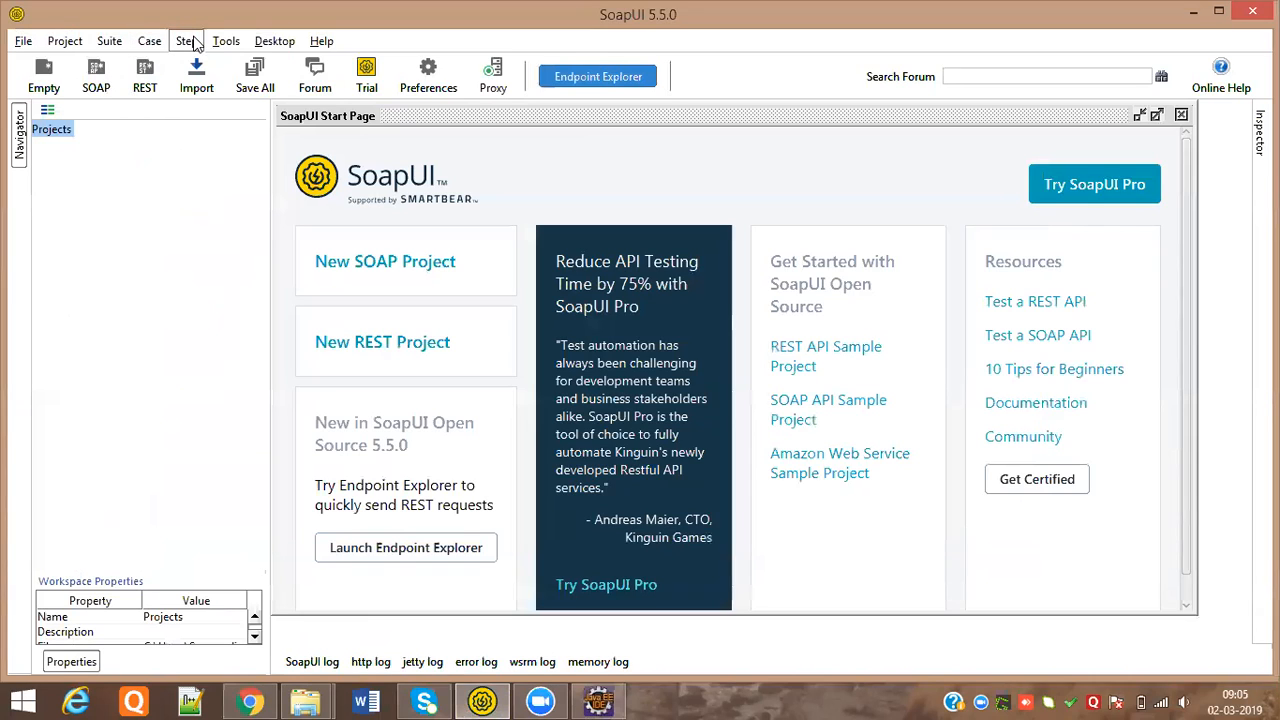
pyautogui.click(97, 80)
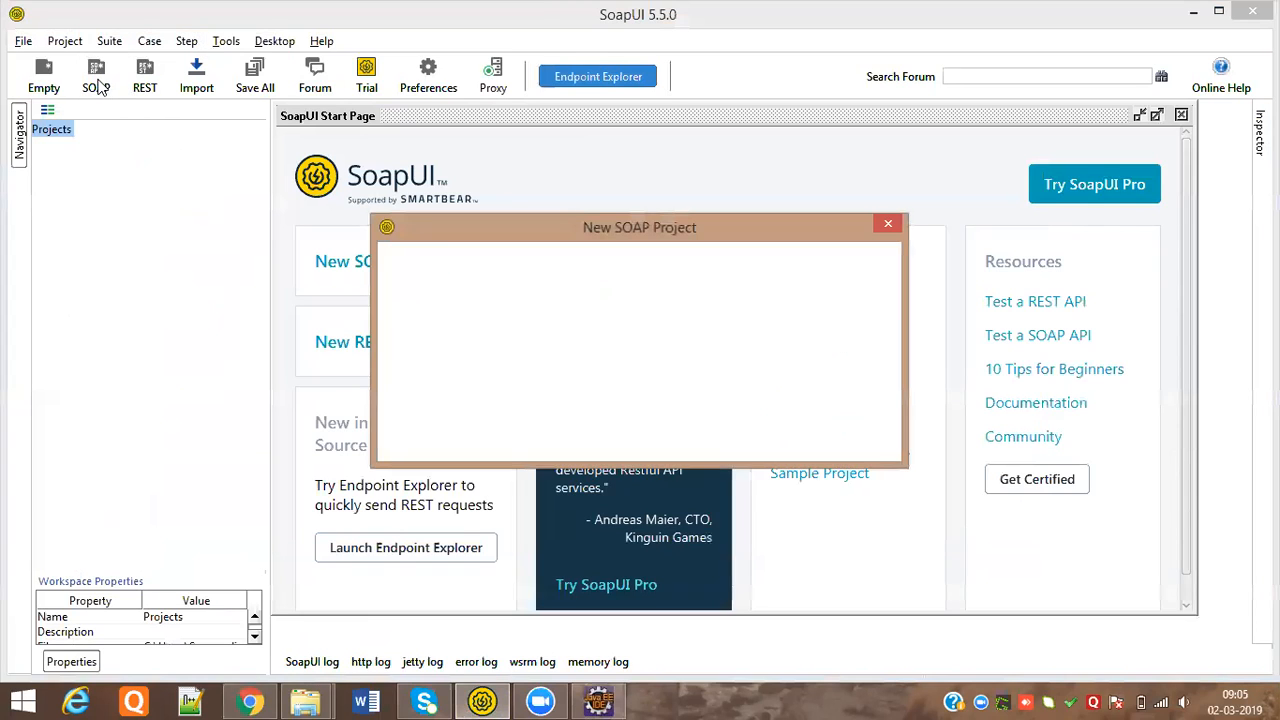
pyautogui.write('Demo1')
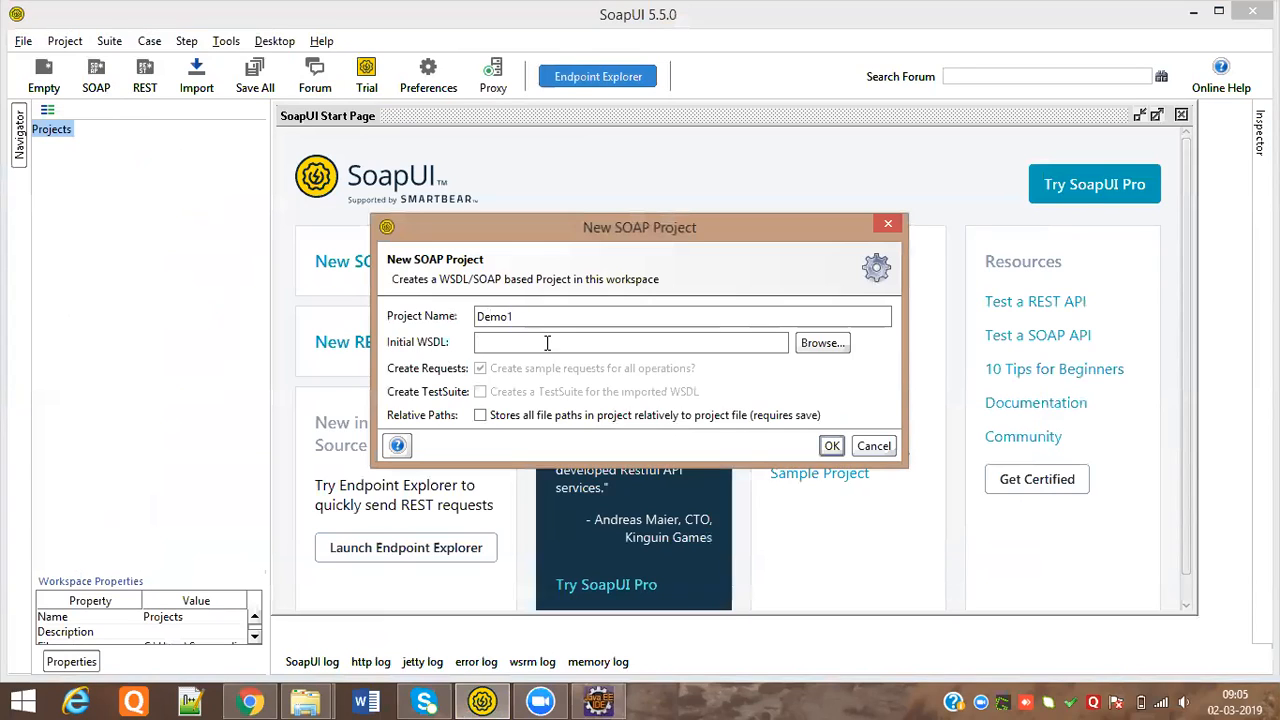
pyautogui.hotkey('ctrl', 'v')
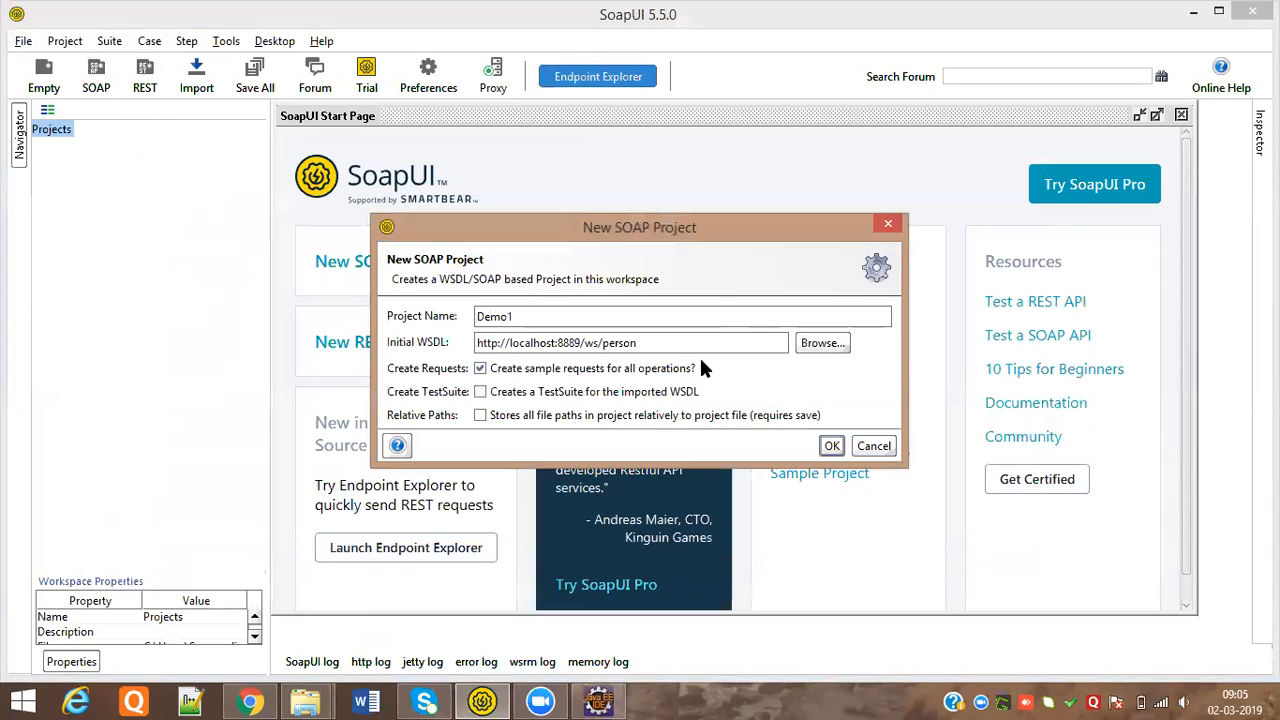
pyautogui.write('?WSDL')
pyautogui.click(830, 448)
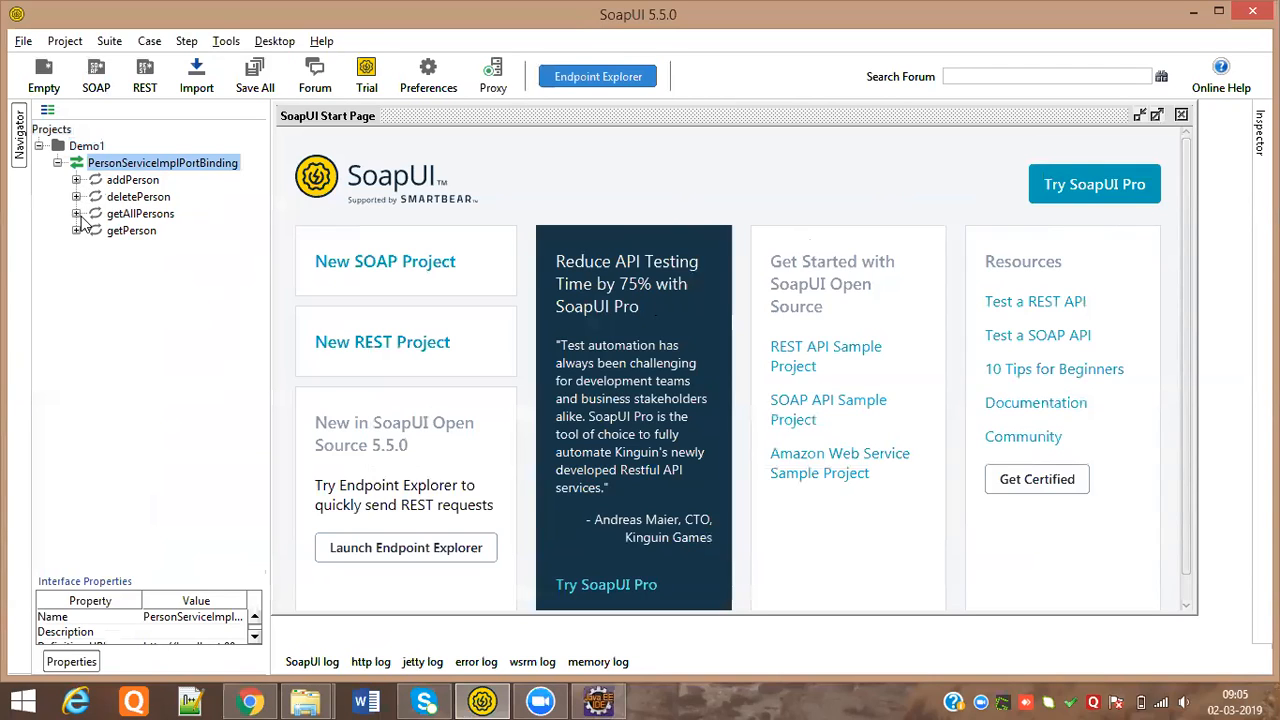
# Open Request 1 under the addPerson operation
pyautogui.click(76, 180)
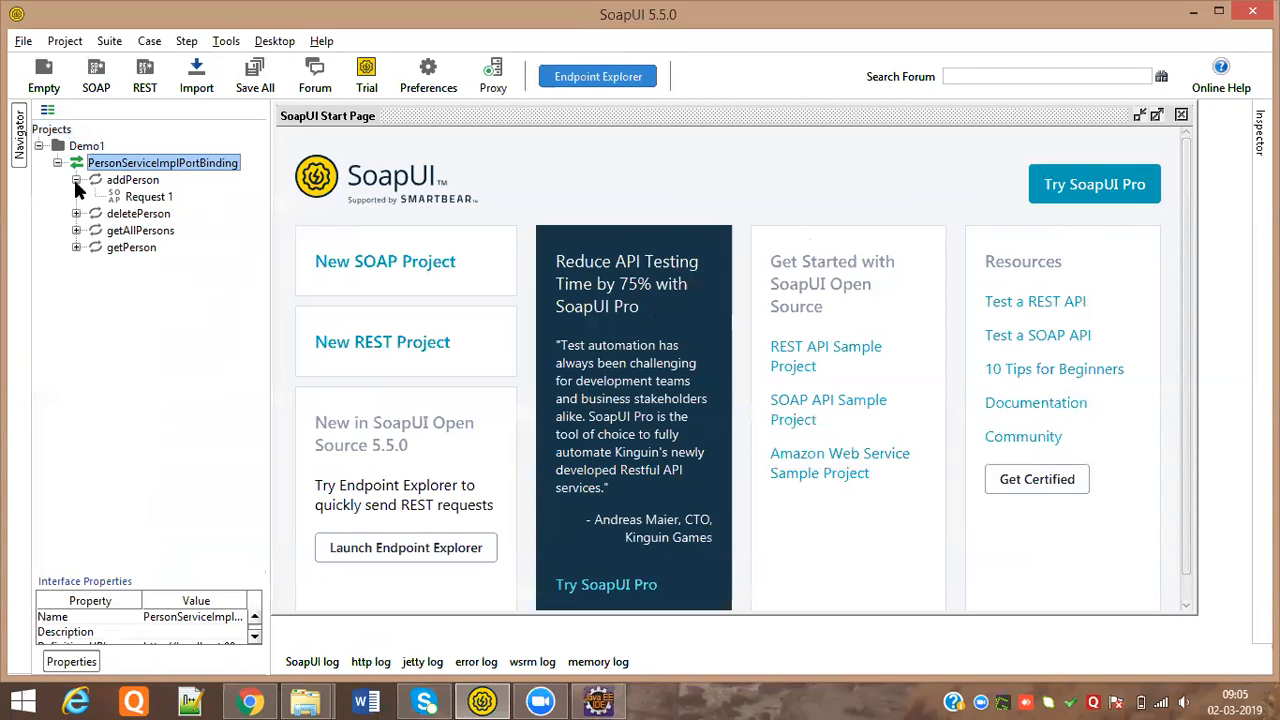
pyautogui.click(146, 199)
pyautogui.doubleClick(144, 198)
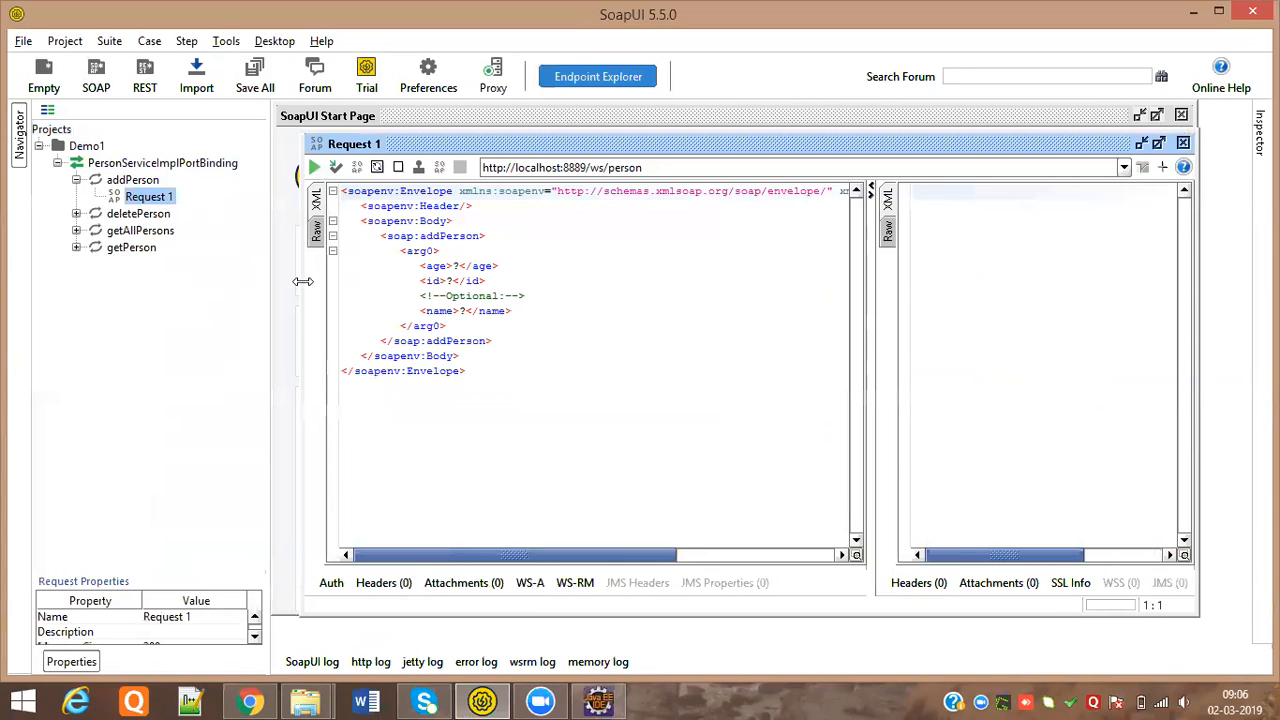
# Fill in age 3, id 21 and the person's name, then submit the addPerson request
pyautogui.click(458, 266)
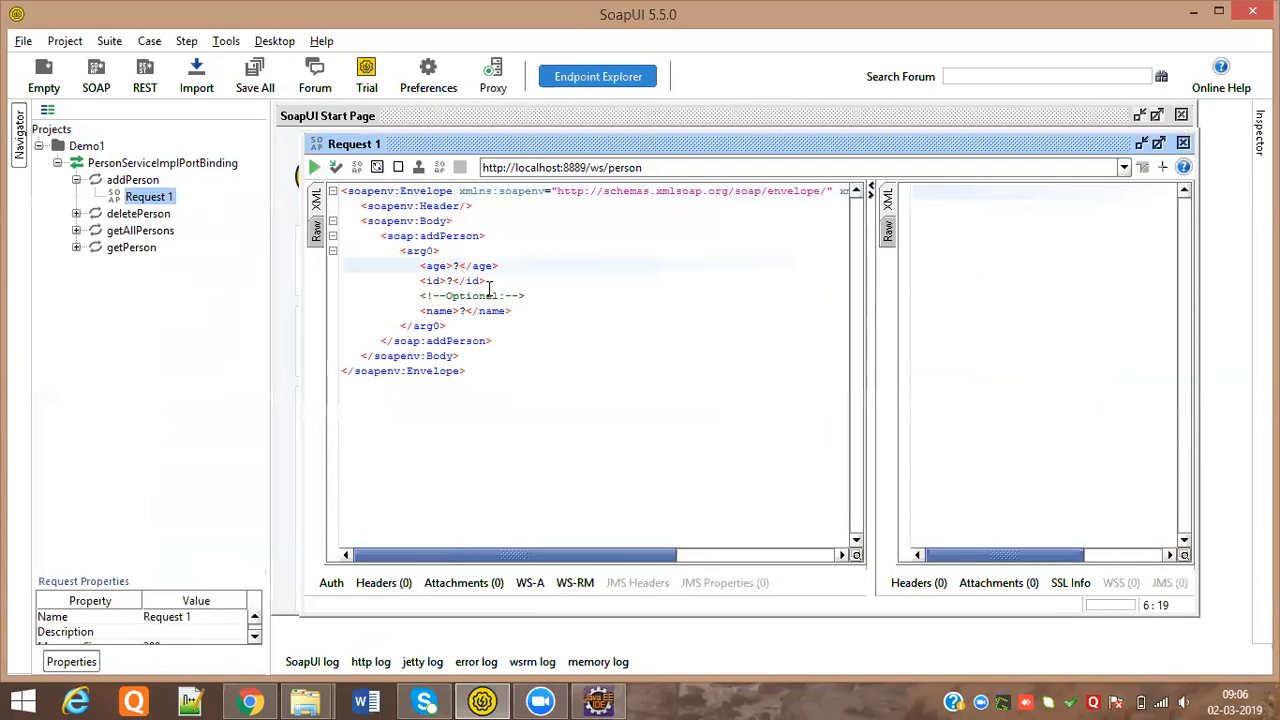
pyautogui.press('BackSpace')
pyautogui.write('3')
pyautogui.click(453, 281)
pyautogui.press('BackSpace')
pyautogui.write('Meera')
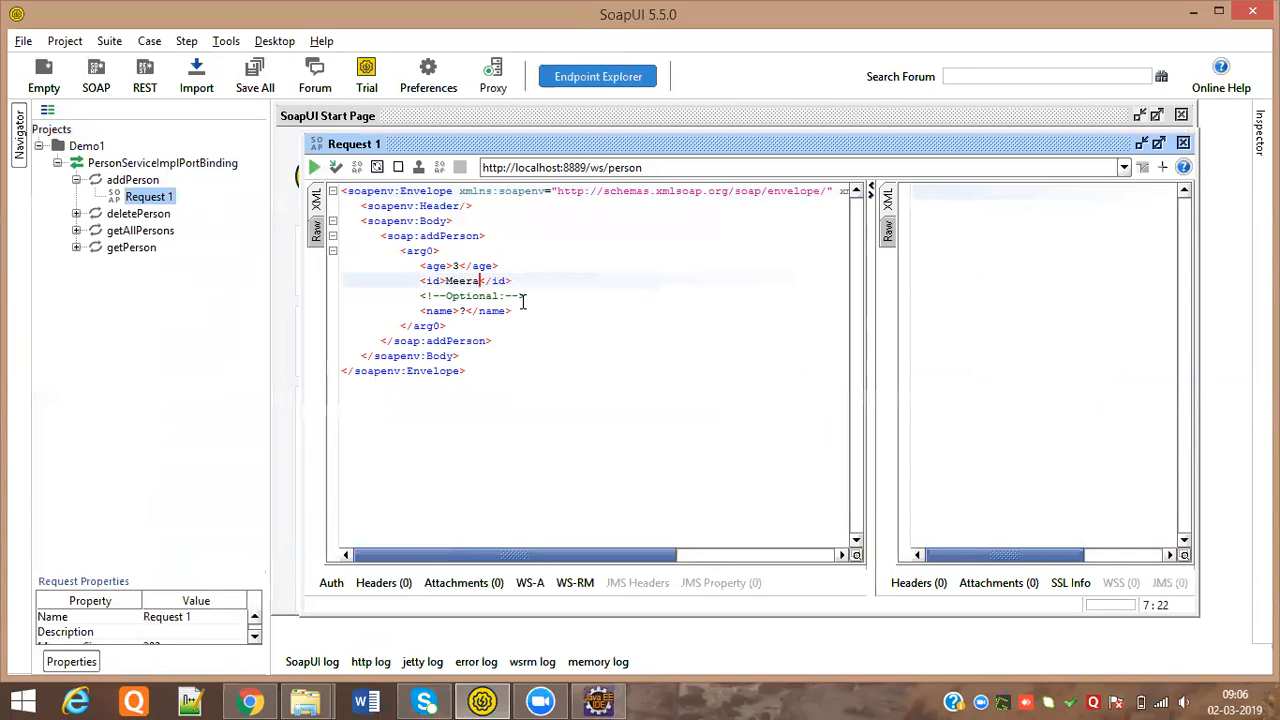
pyautogui.doubleClick(466, 281)
pyautogui.write('21')
pyautogui.click(466, 311)
pyautogui.press('BackSpace')
pyautogui.write('Meera')
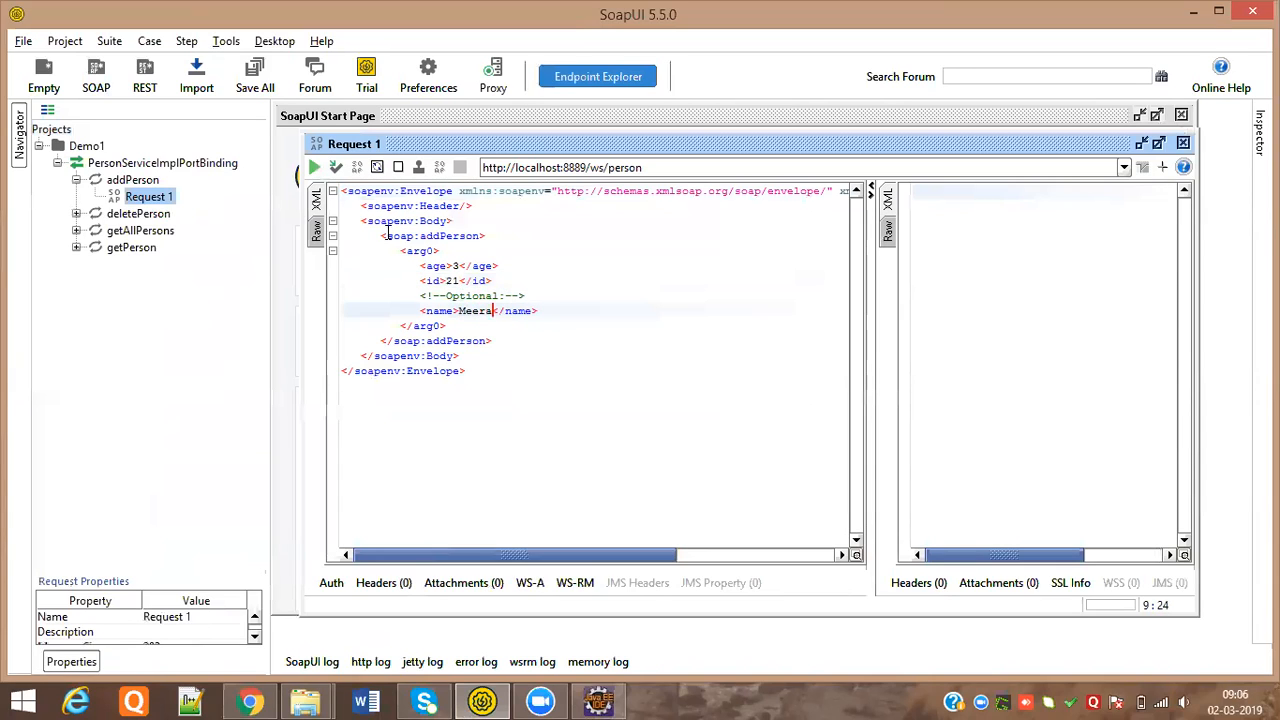
pyautogui.click(314, 168)
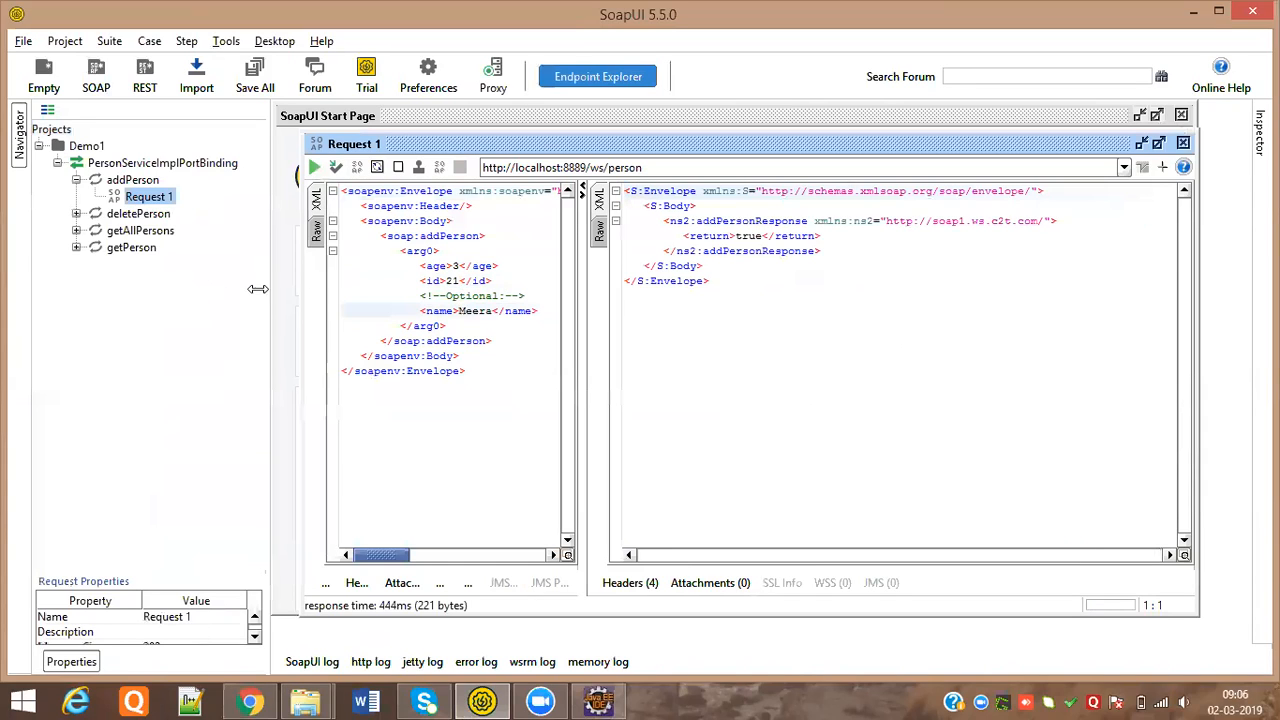
# Send getPerson's Request 1 with arg0 set to 21, returning the stored record with age 3
pyautogui.click(76, 248)
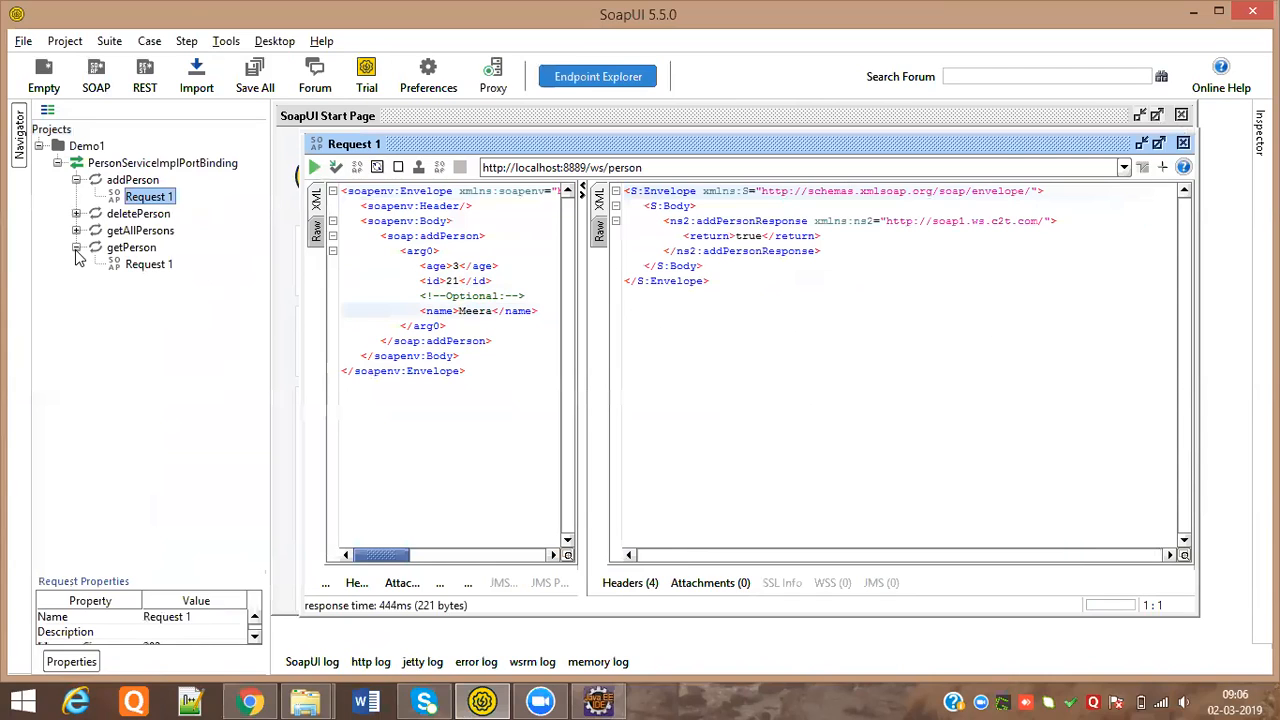
pyautogui.doubleClick(147, 266)
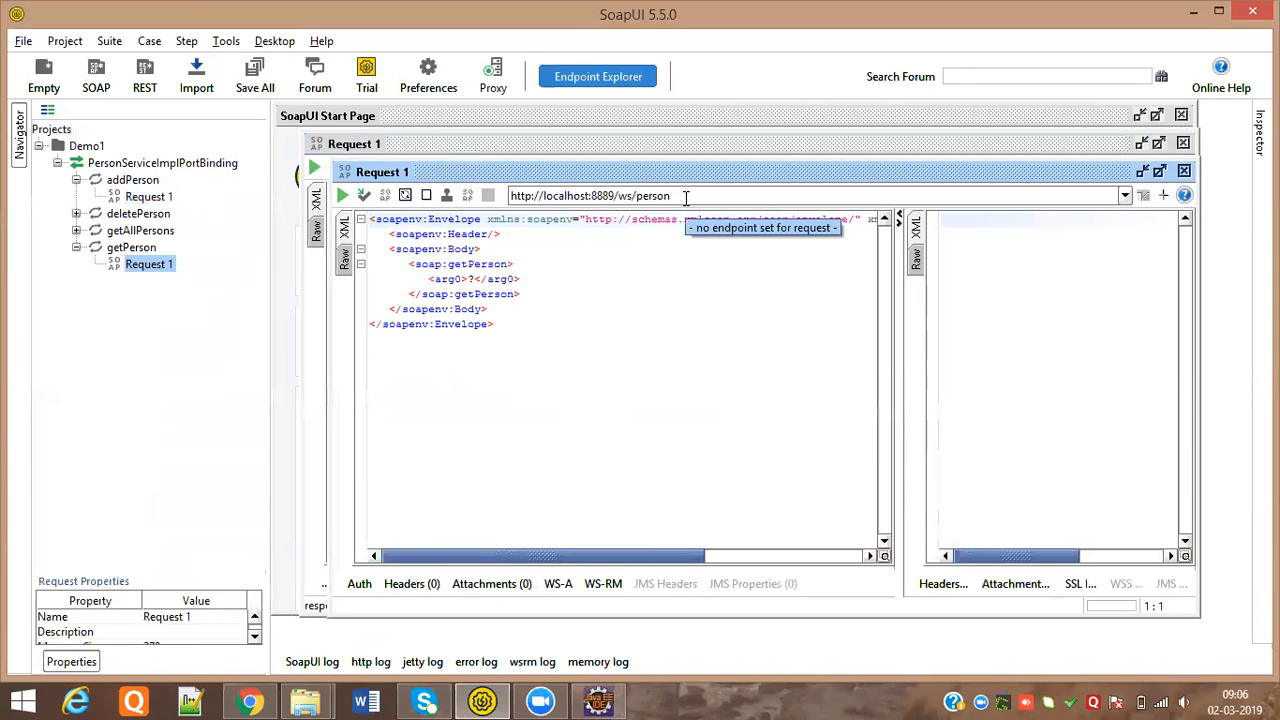
pyautogui.doubleClick(471, 279)
pyautogui.write('21')
pyautogui.click(554, 254)
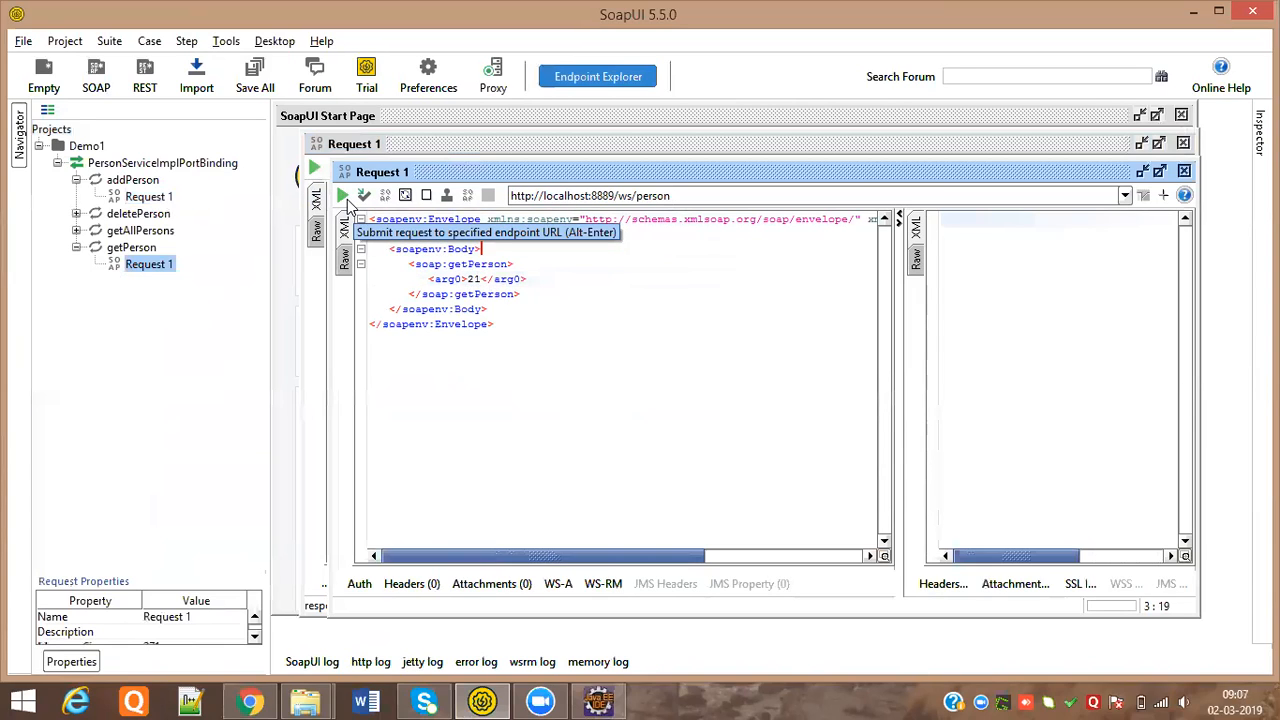
pyautogui.click(343, 193)
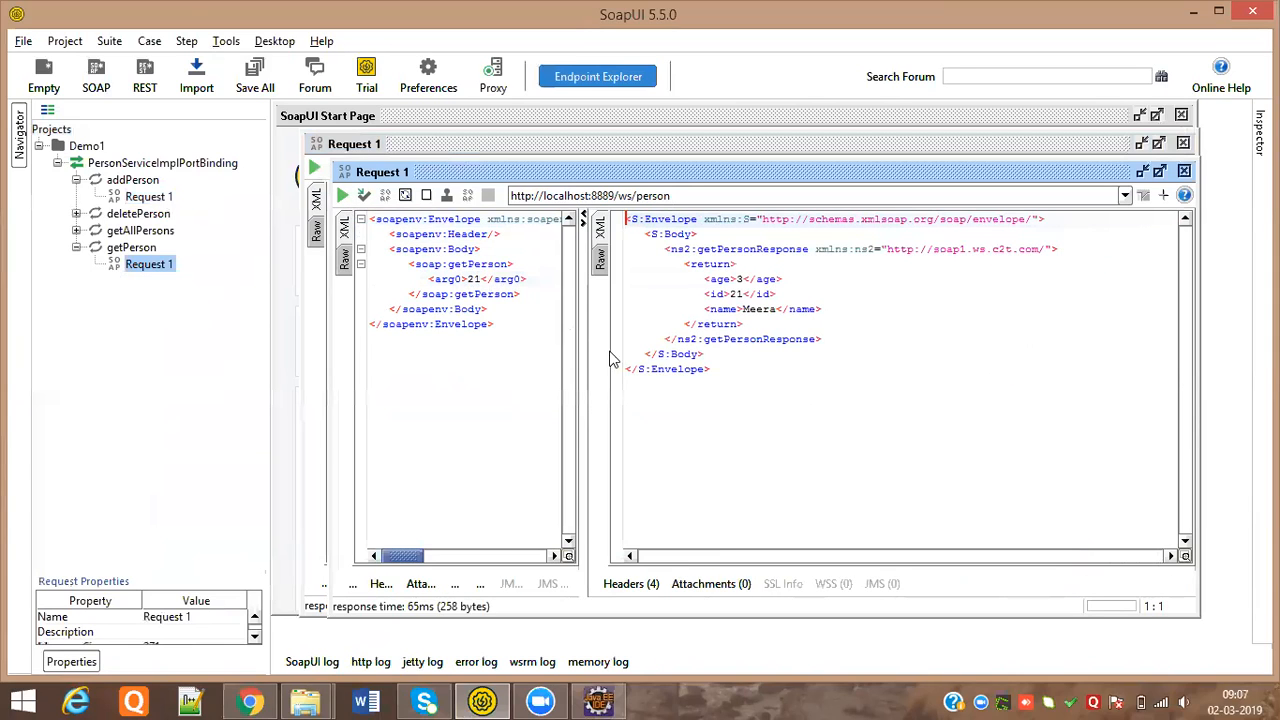
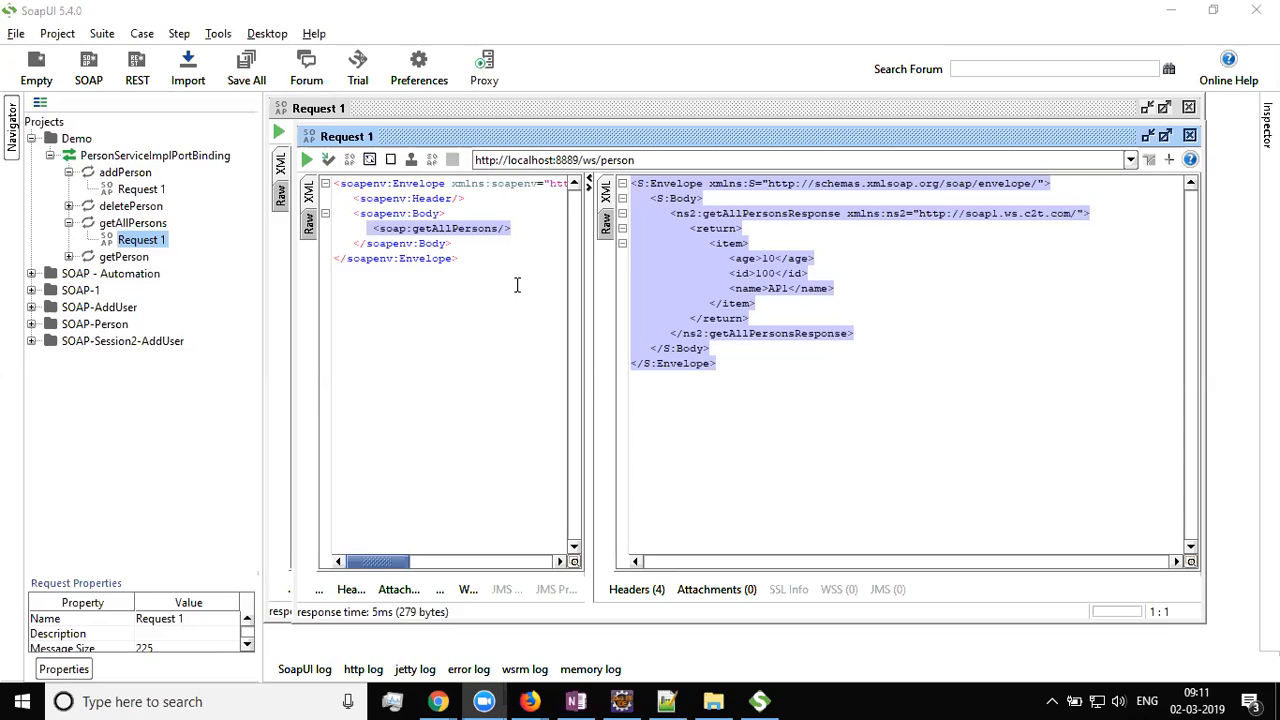
# Close the getAllPersons and addPerson editors and reopen addPerson's Request 1 (age 10, id 100, AP1)
pyautogui.click(1189, 135)
pyautogui.click(1188, 107)
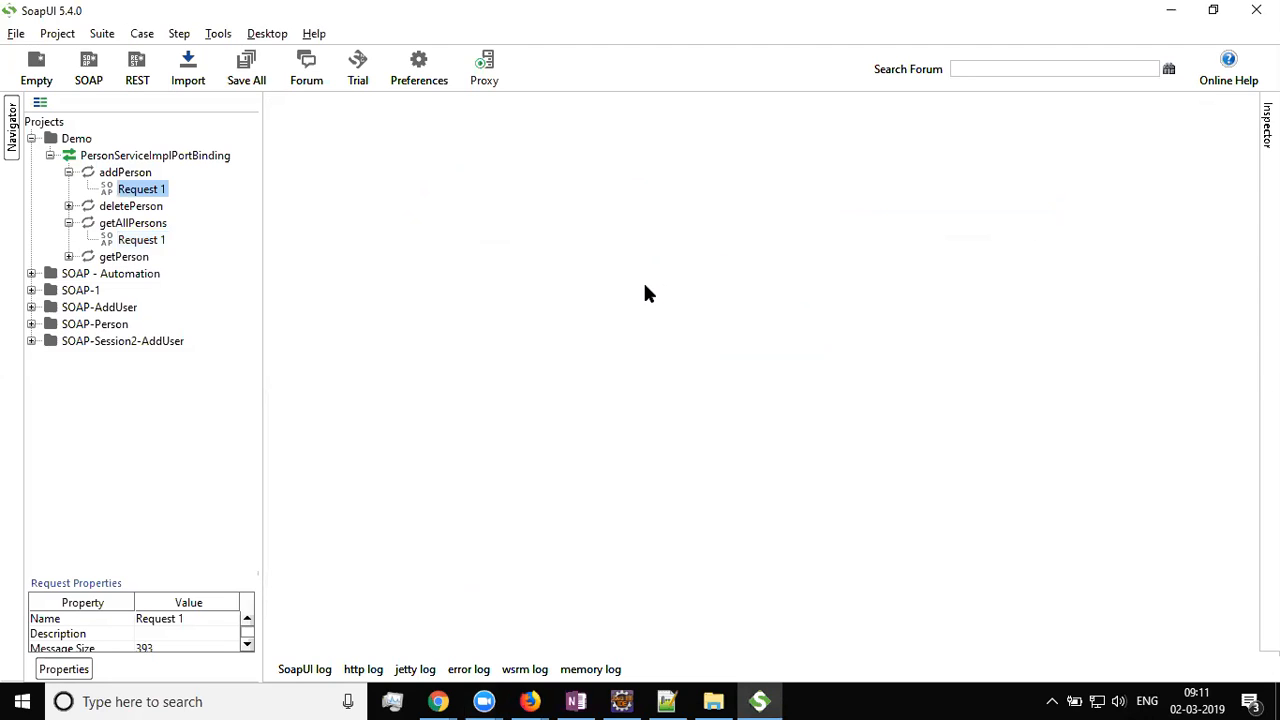
pyautogui.click(139, 190)
pyautogui.doubleClick(139, 190)
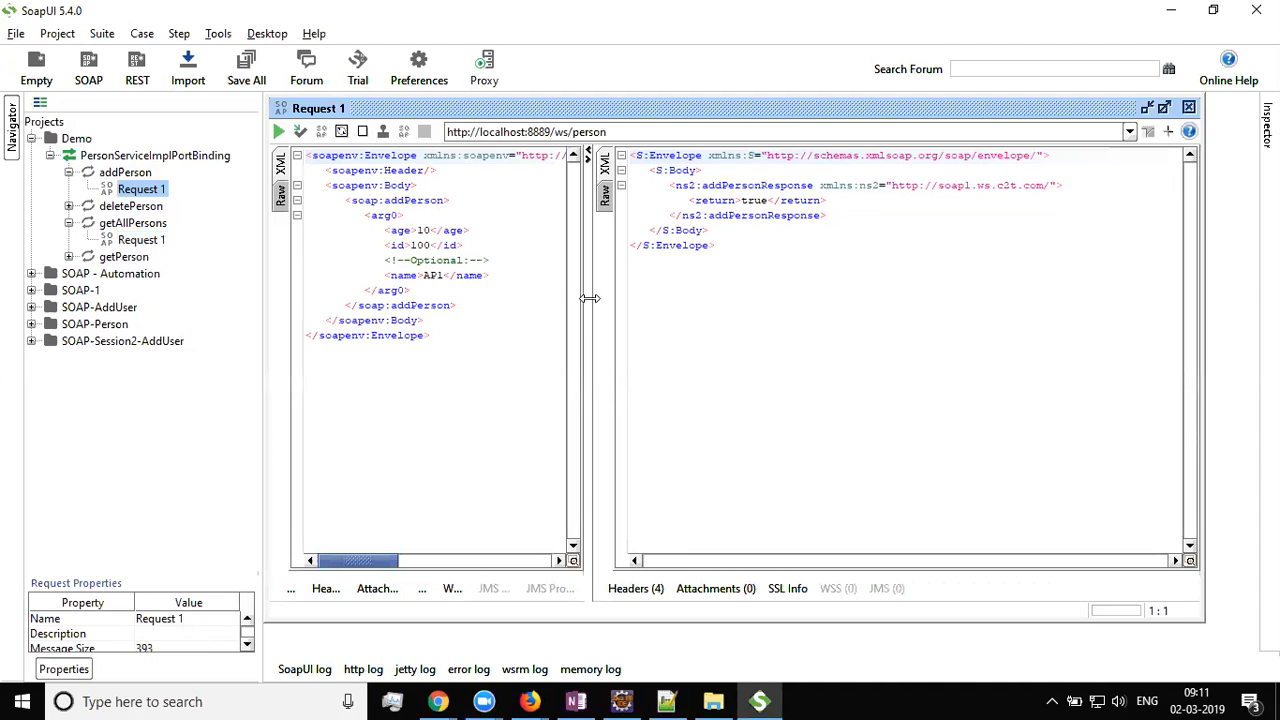
# Resend addPerson Request 1 for id 100, which now returns false instead of true
pyautogui.moveTo(588, 310); pyautogui.dragTo(666, 308)
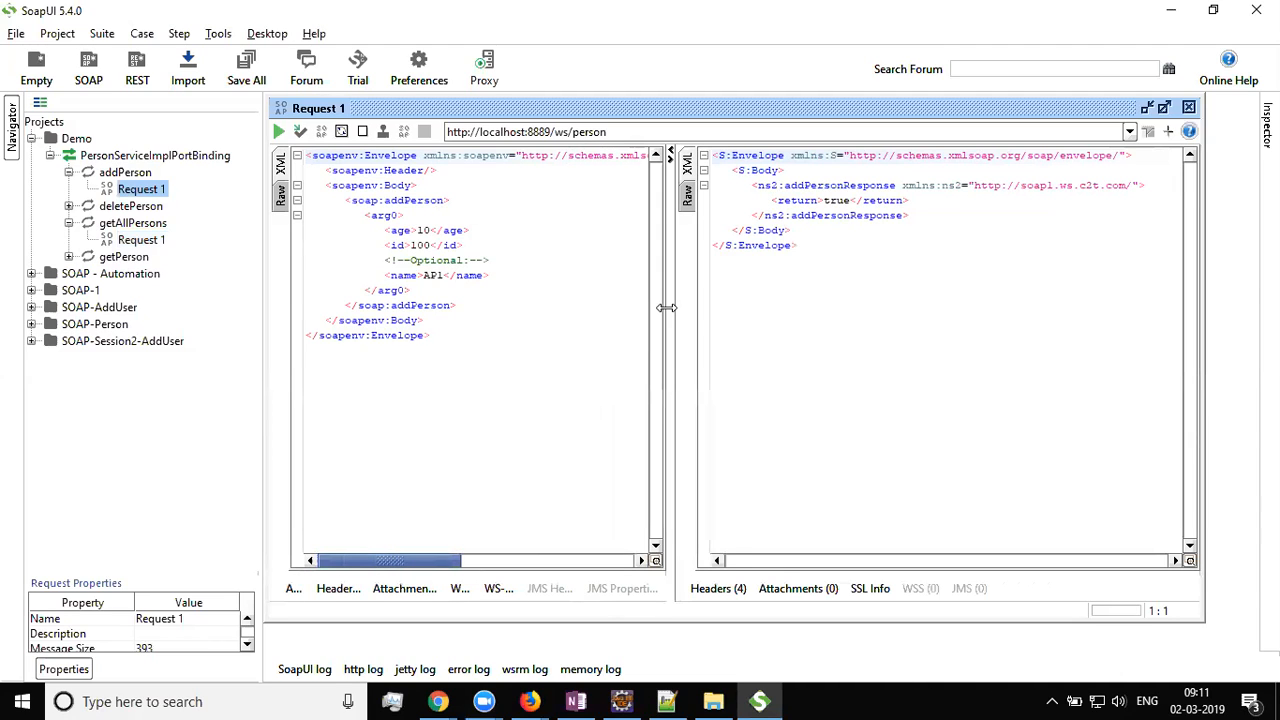
pyautogui.doubleClick(150, 191)
pyautogui.doubleClick(838, 201)
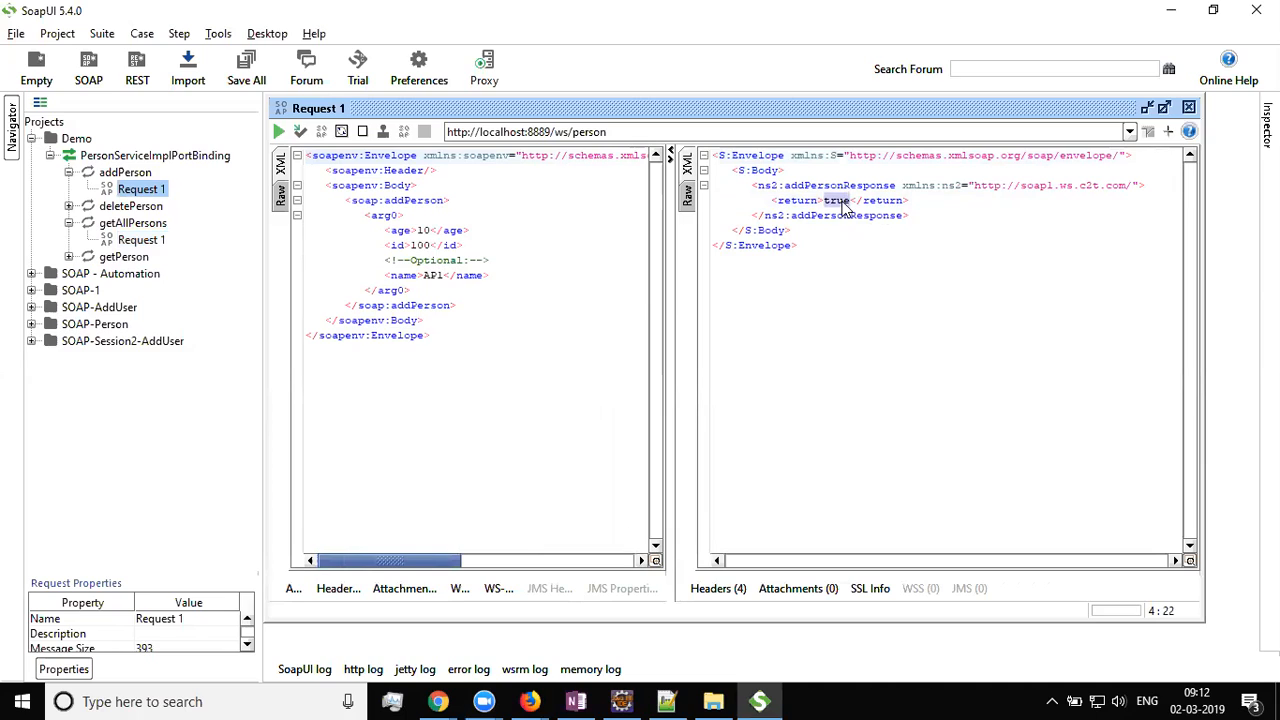
pyautogui.click(421, 231)
pyautogui.doubleClick(421, 245)
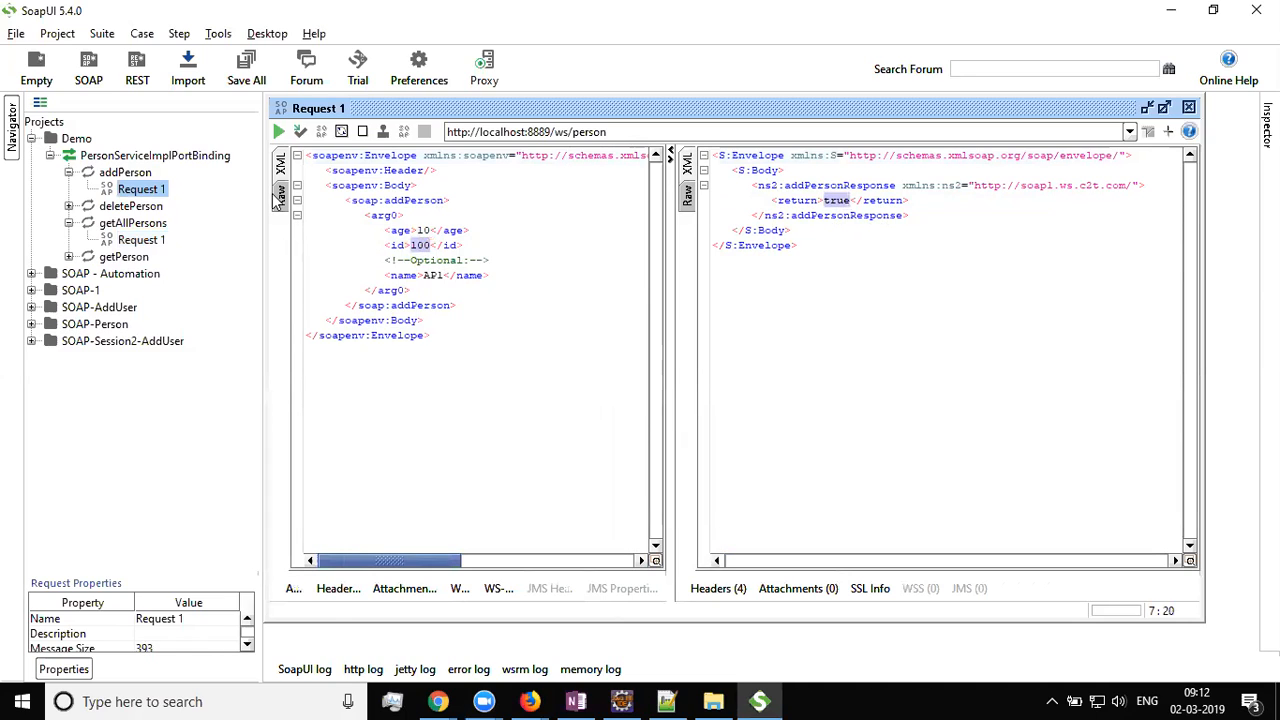
pyautogui.click(278, 131)
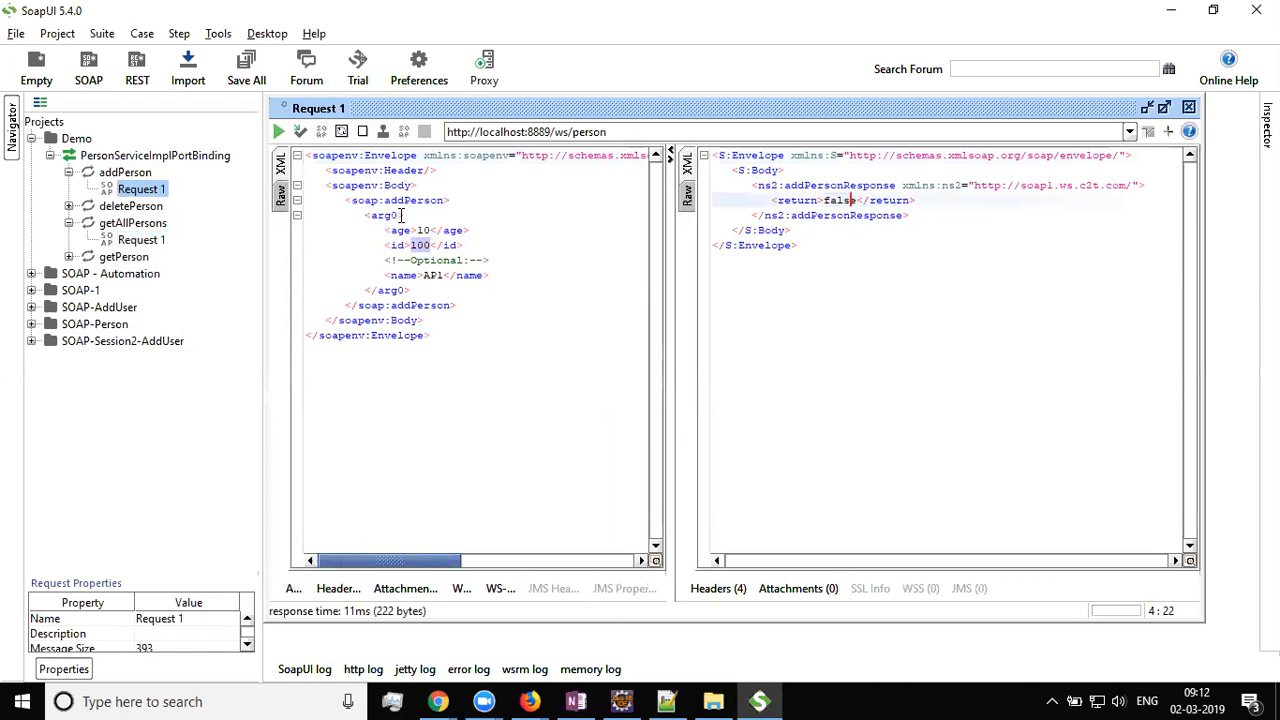
pyautogui.doubleClick(838, 201)
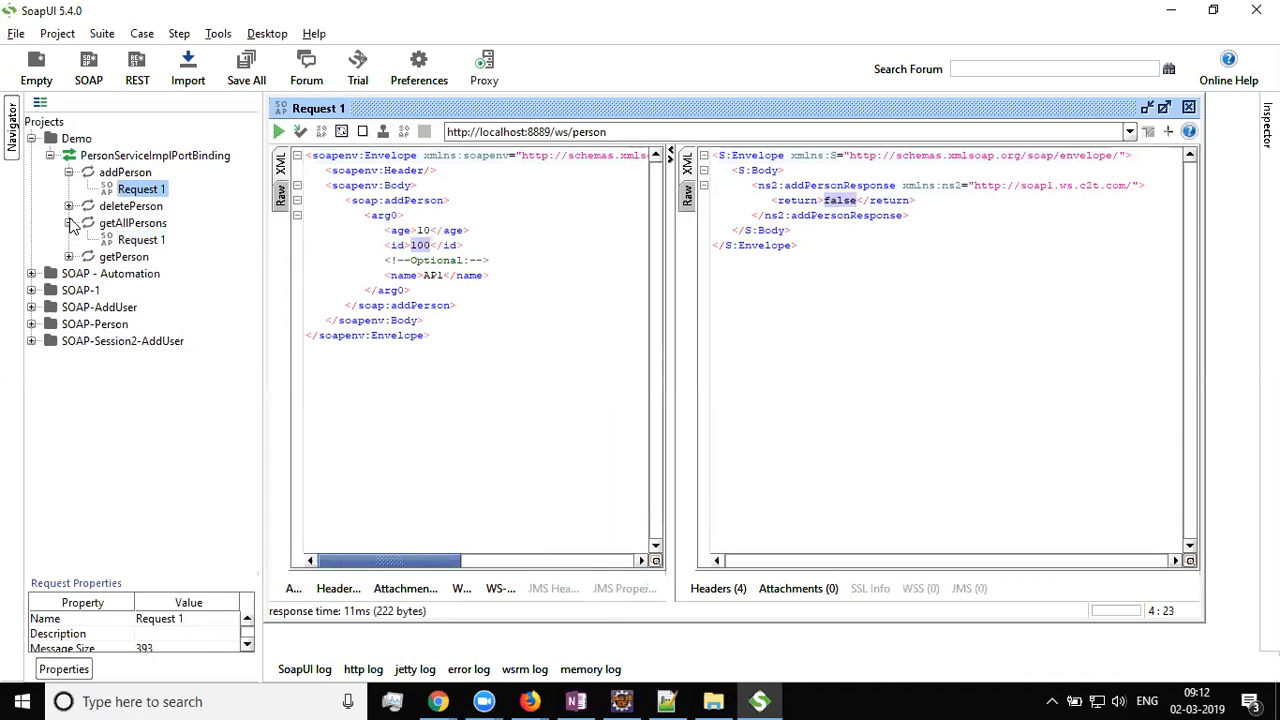
# Run getAllPersons to confirm only person 100 is listed, then reopen addPerson Request 1
pyautogui.doubleClick(140, 244)
pyautogui.click(306, 162)
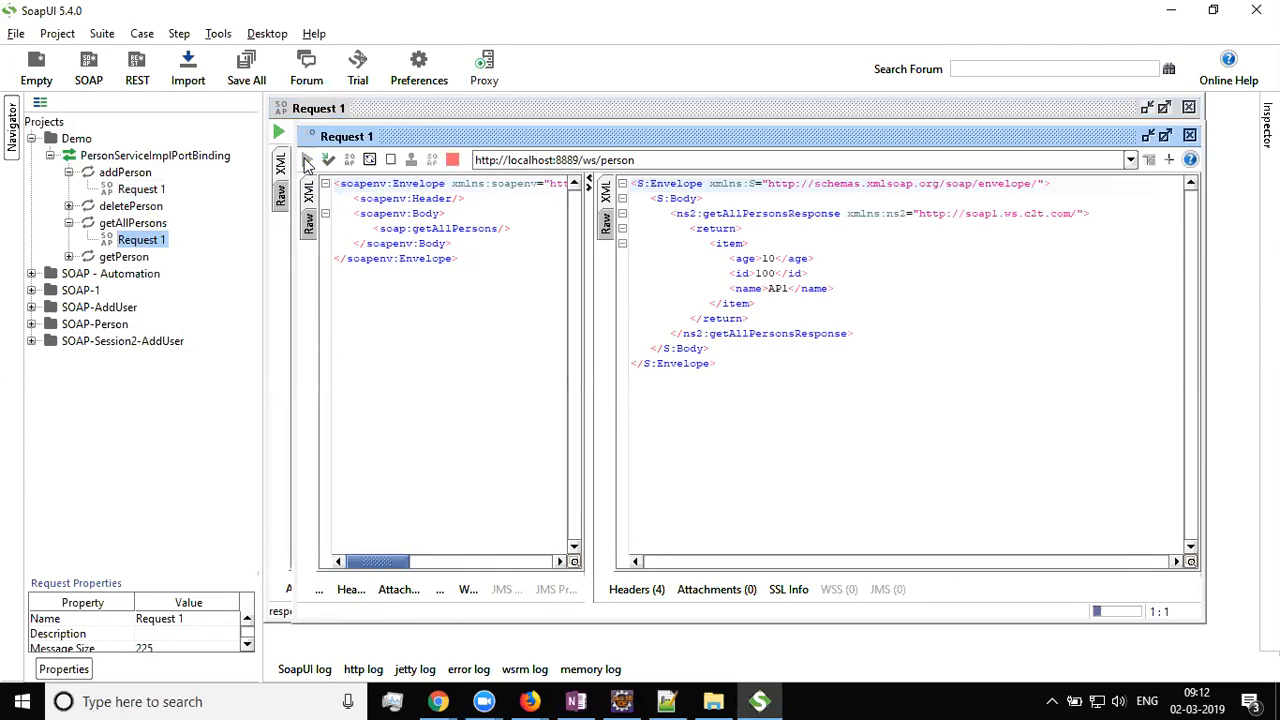
pyautogui.doubleClick(765, 273)
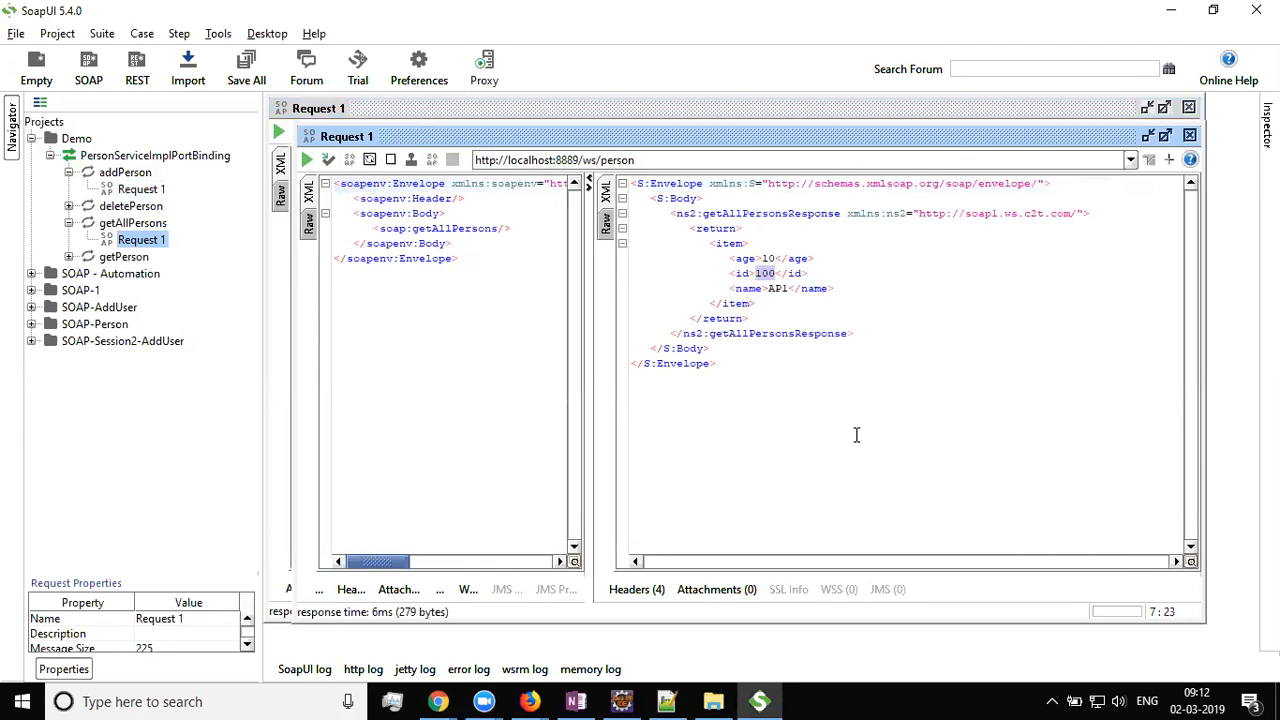
pyautogui.click(148, 190)
pyautogui.doubleClick(148, 190)
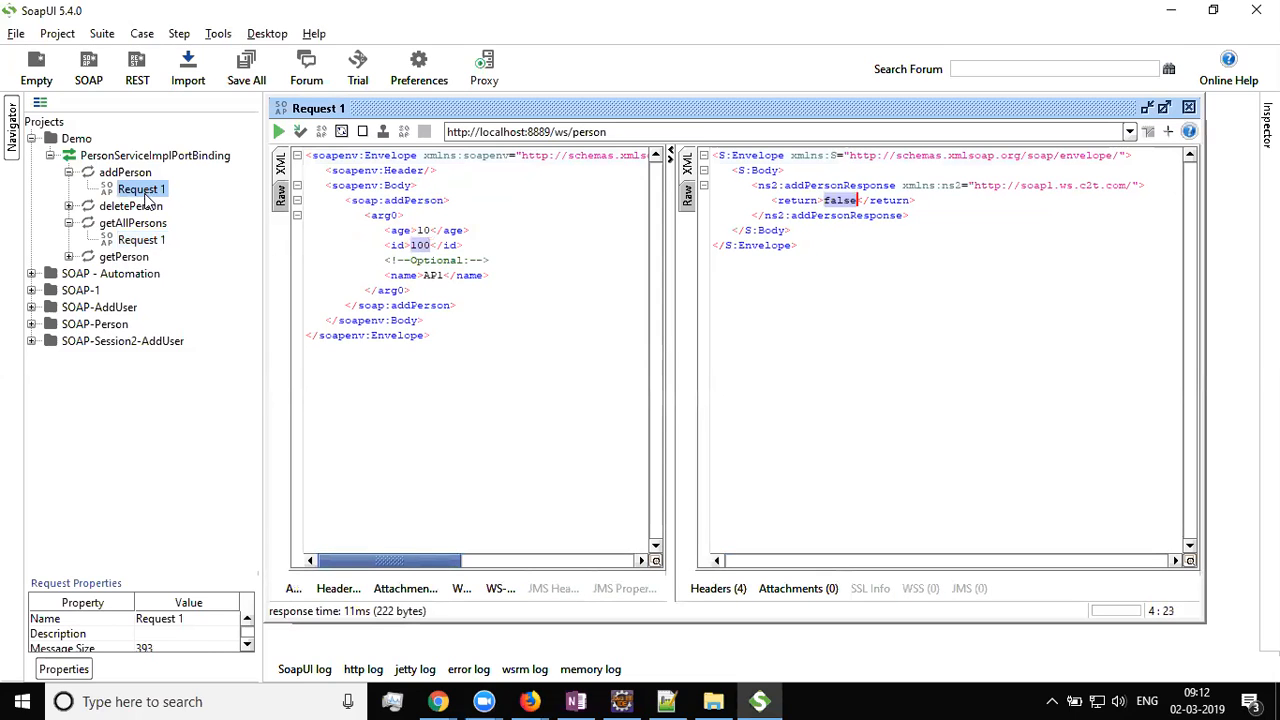
# Change the addPerson request to age 20, id 200 and name AP1-2
pyautogui.click(422, 230)
pyautogui.doubleClick(422, 230)
pyautogui.write('20')
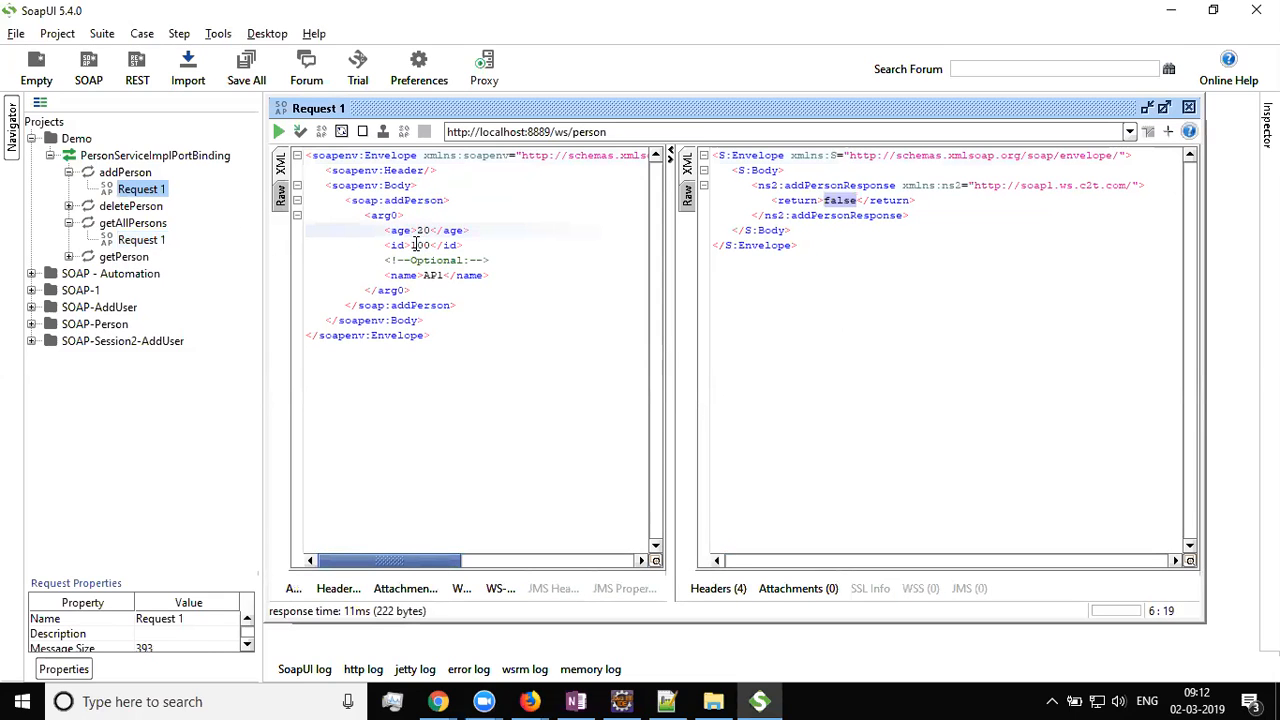
pyautogui.click(417, 245)
pyautogui.doubleClick(417, 245)
pyautogui.write('200')
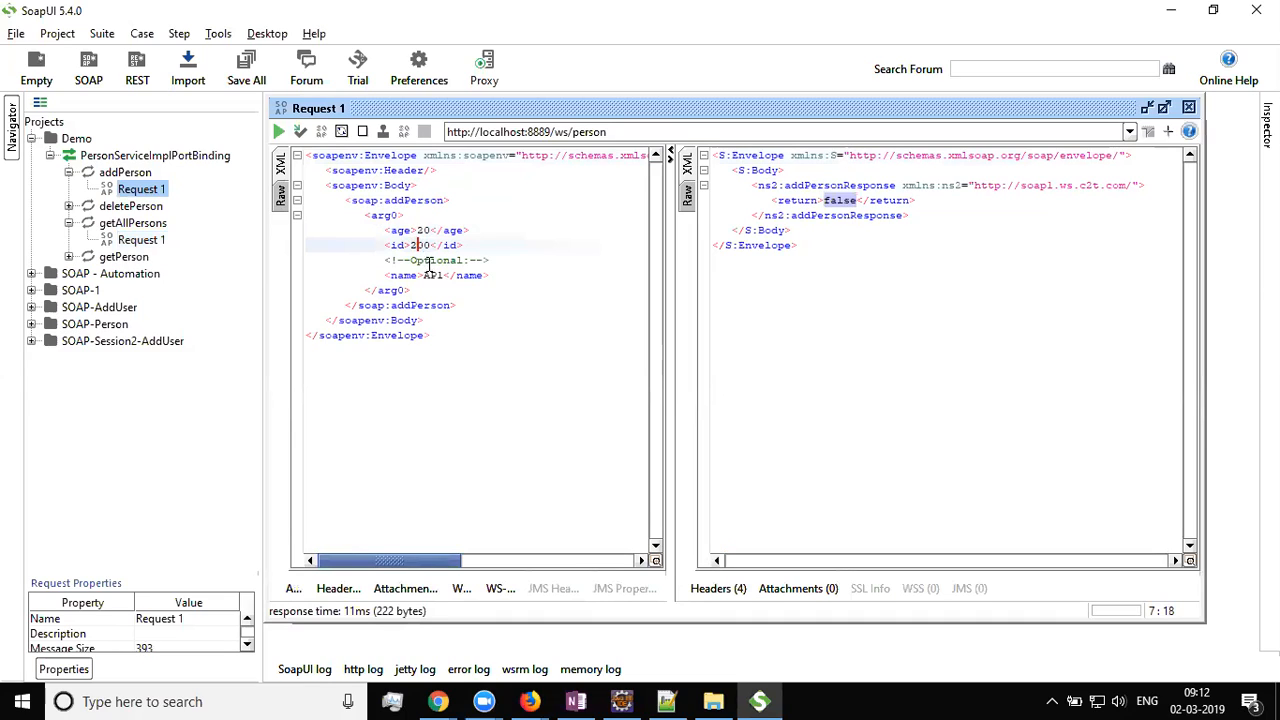
pyautogui.click(442, 275)
pyautogui.write('-2')
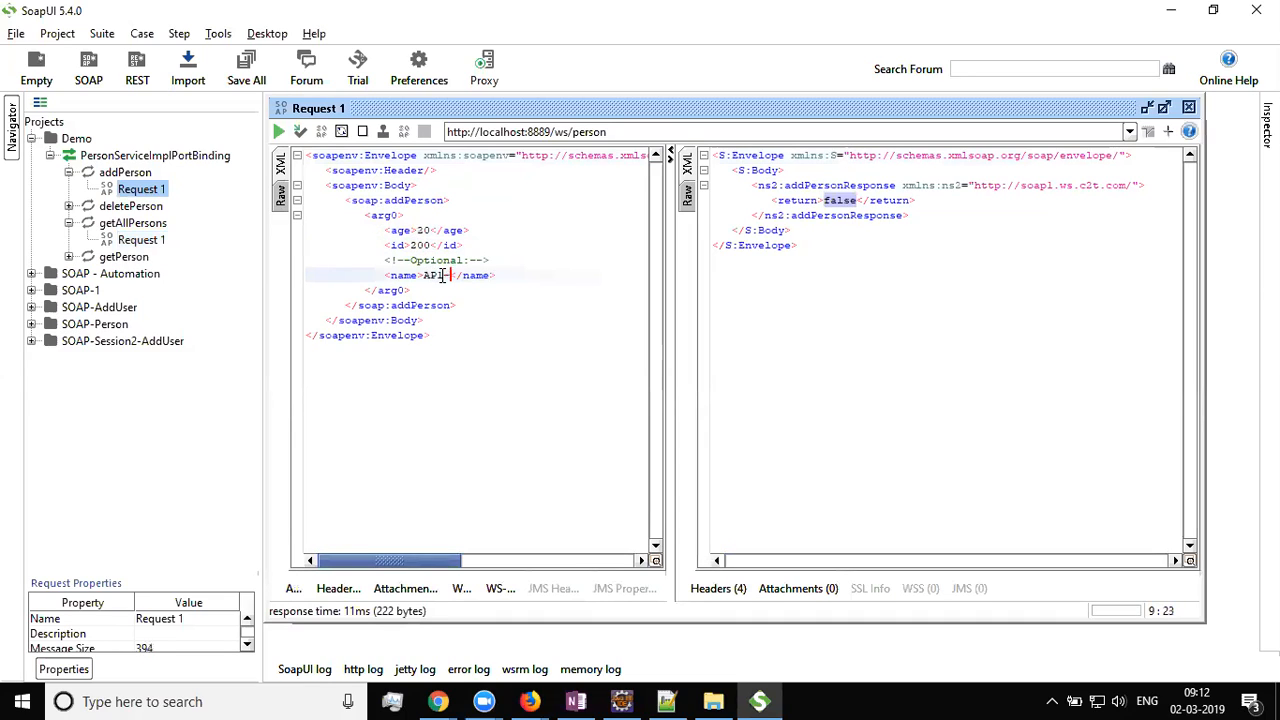
# Submit the new person, getting true, and open getPerson's Request 1
pyautogui.click(279, 131)
pyautogui.doubleClick(834, 201)
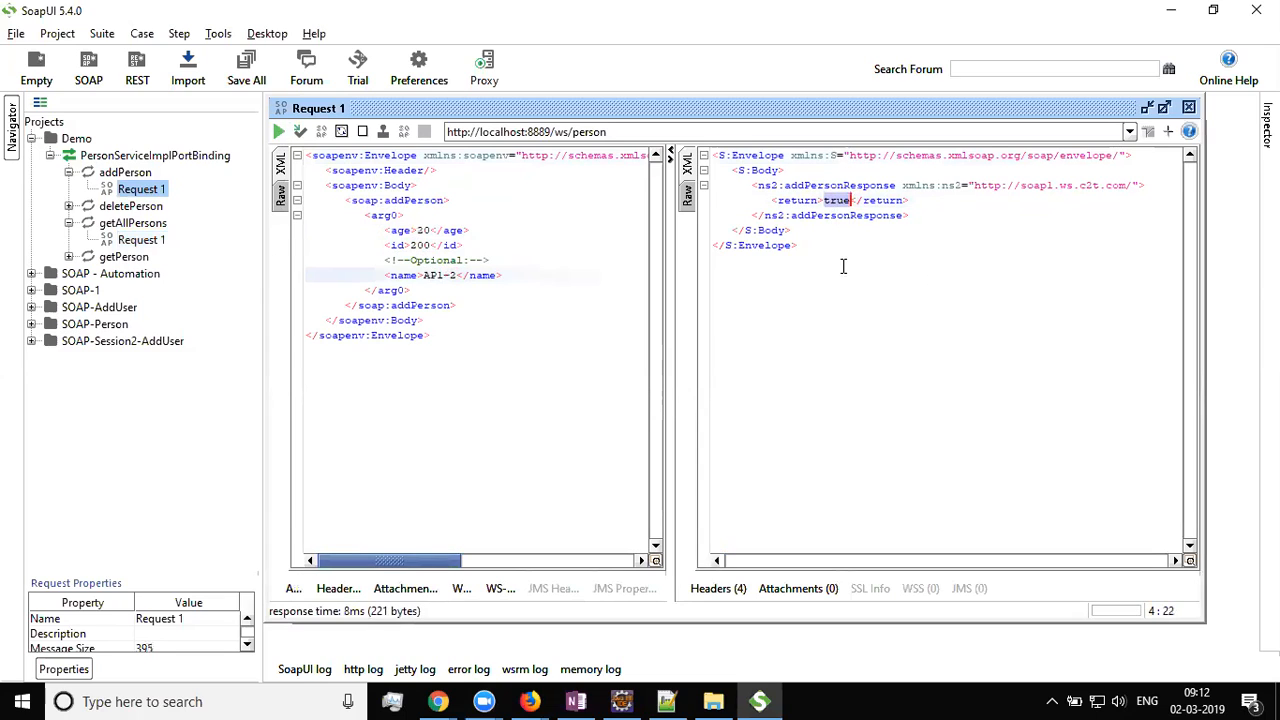
pyautogui.click(70, 258)
pyautogui.doubleClick(140, 274)
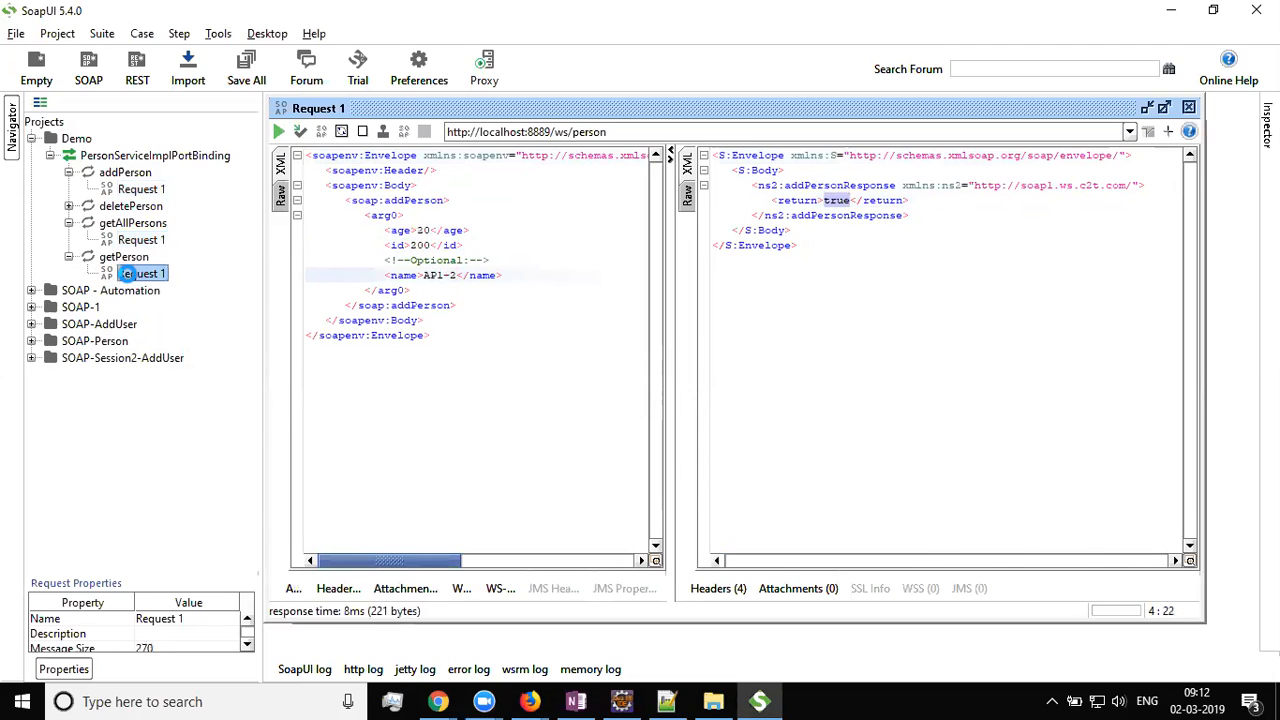
# Fetch person 100 with getPerson by setting arg0 to 100
pyautogui.click(460, 272)
pyautogui.press('Delete')
pyautogui.write('10')
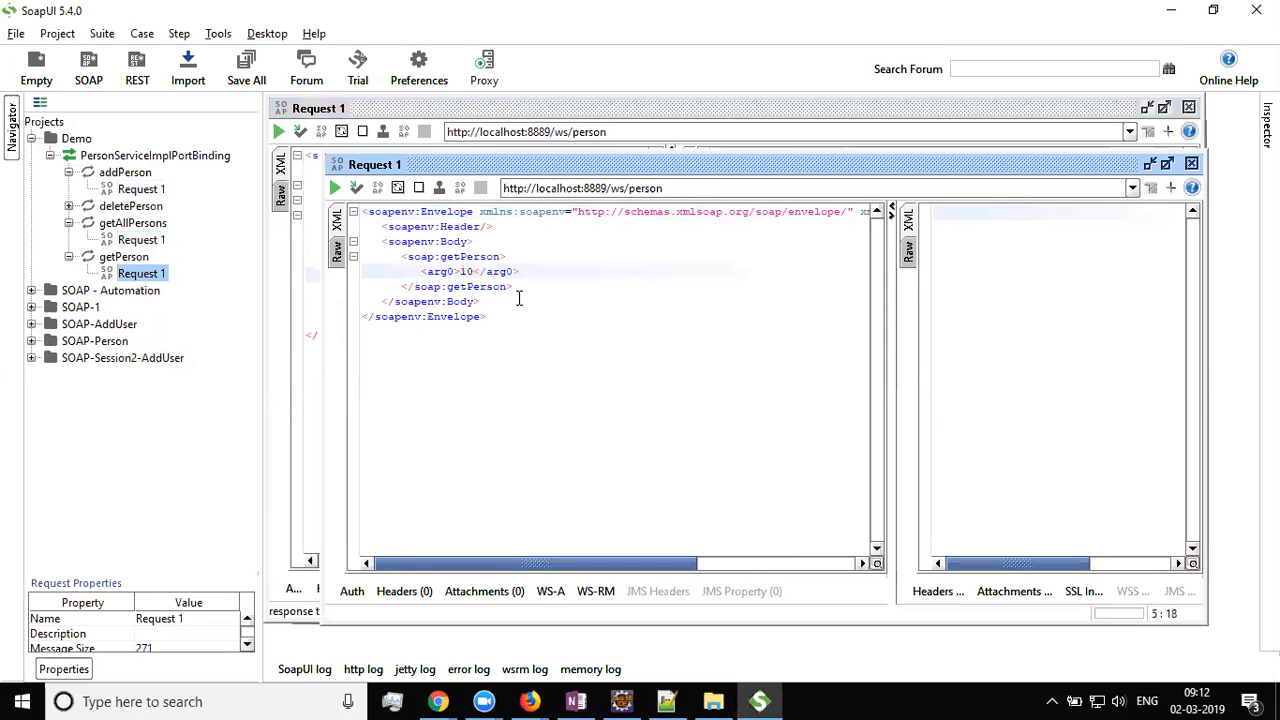
pyautogui.write('0')
pyautogui.click(335, 188)
pyautogui.moveTo(751, 391); pyautogui.dragTo(626, 195)
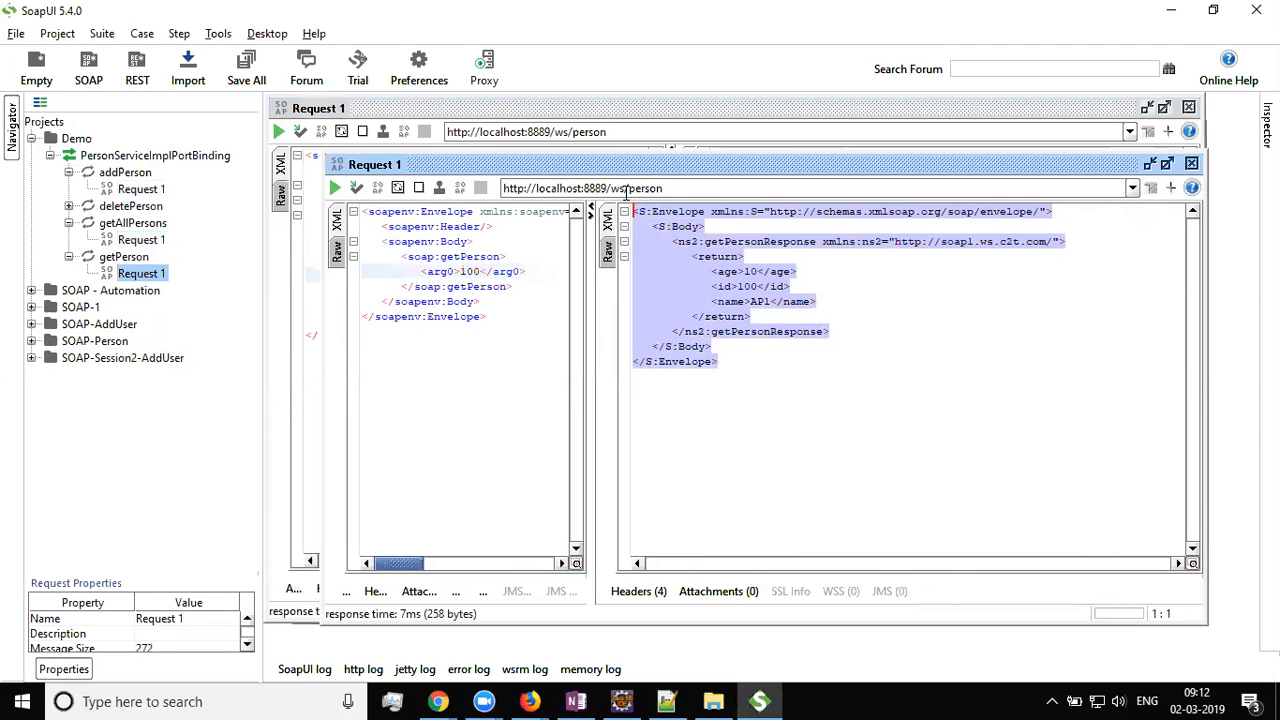
# Request id 500, inspect the SOAP fault saying the return cannot be null, and open getAllPersons
pyautogui.click(481, 301)
pyautogui.click(478, 269)
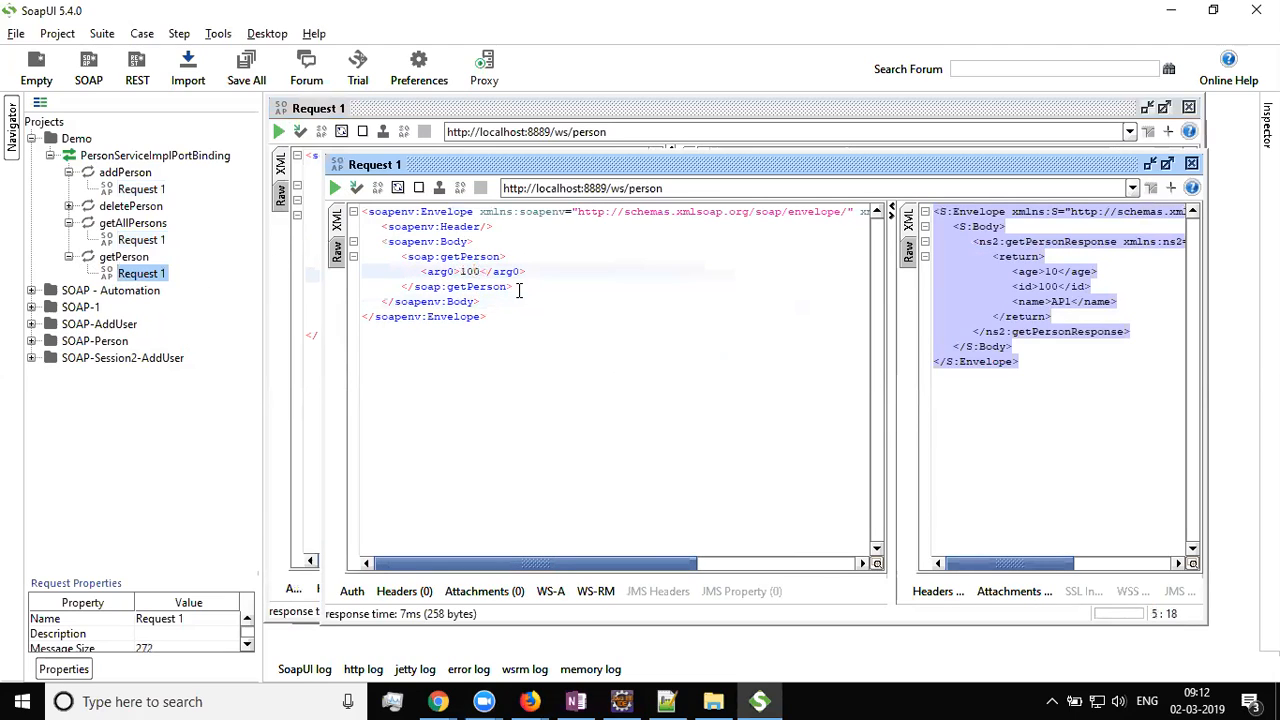
pyautogui.press('Delete')
pyautogui.press('BackSpace')
pyautogui.press('BackSpace')
pyautogui.write('500')
pyautogui.click(335, 188)
pyautogui.click(731, 272)
pyautogui.doubleClick(731, 272)
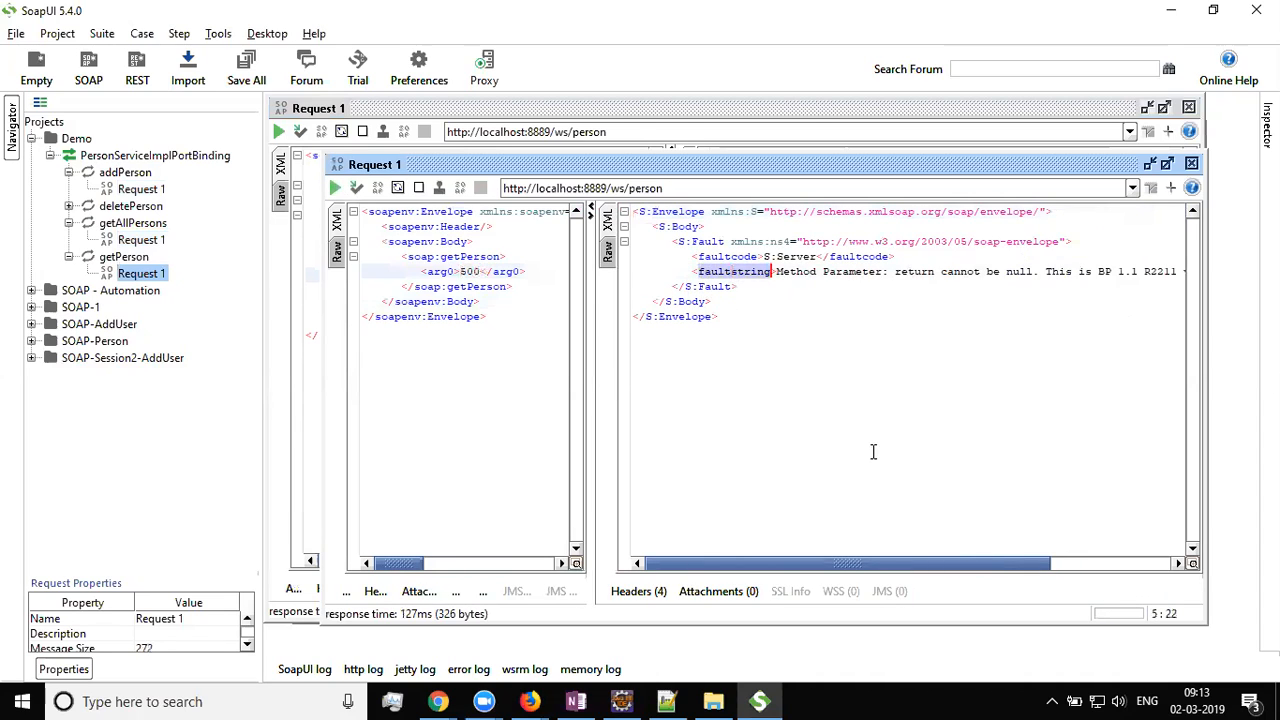
pyautogui.moveTo(857, 566); pyautogui.dragTo(785, 566)
pyautogui.click(740, 320)
pyautogui.moveTo(672, 241); pyautogui.dragTo(757, 286)
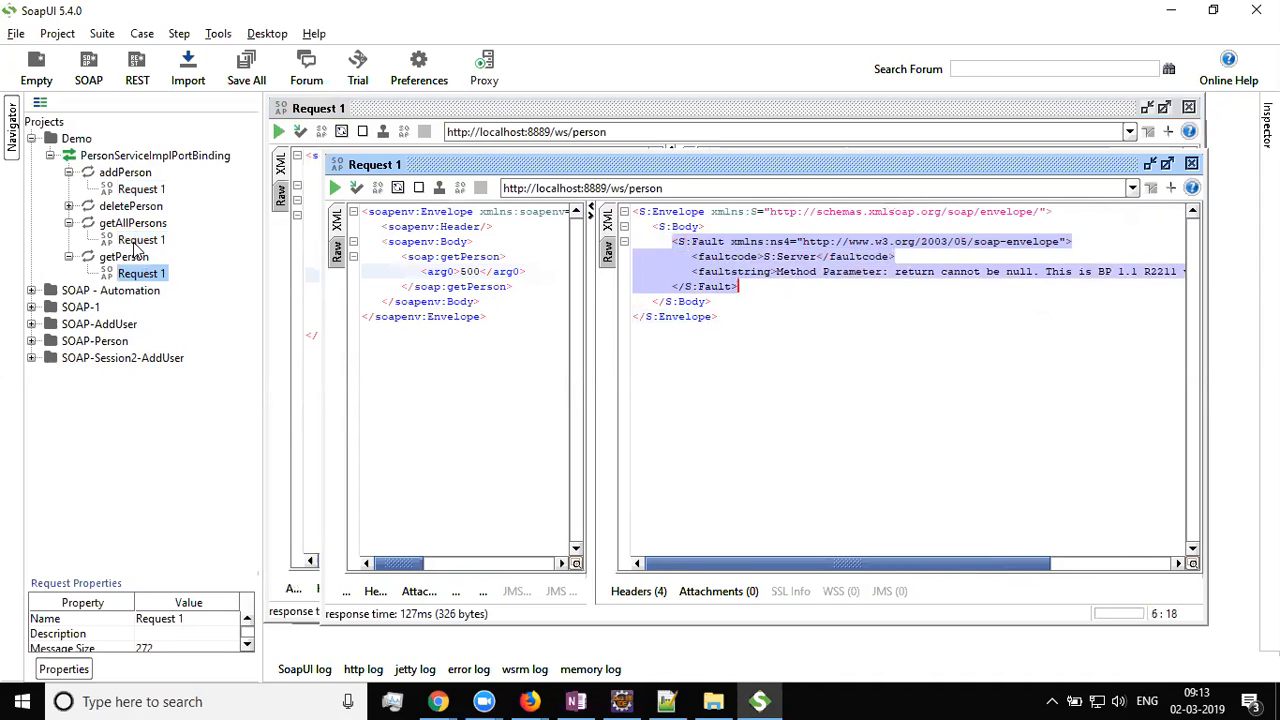
pyautogui.doubleClick(141, 240)
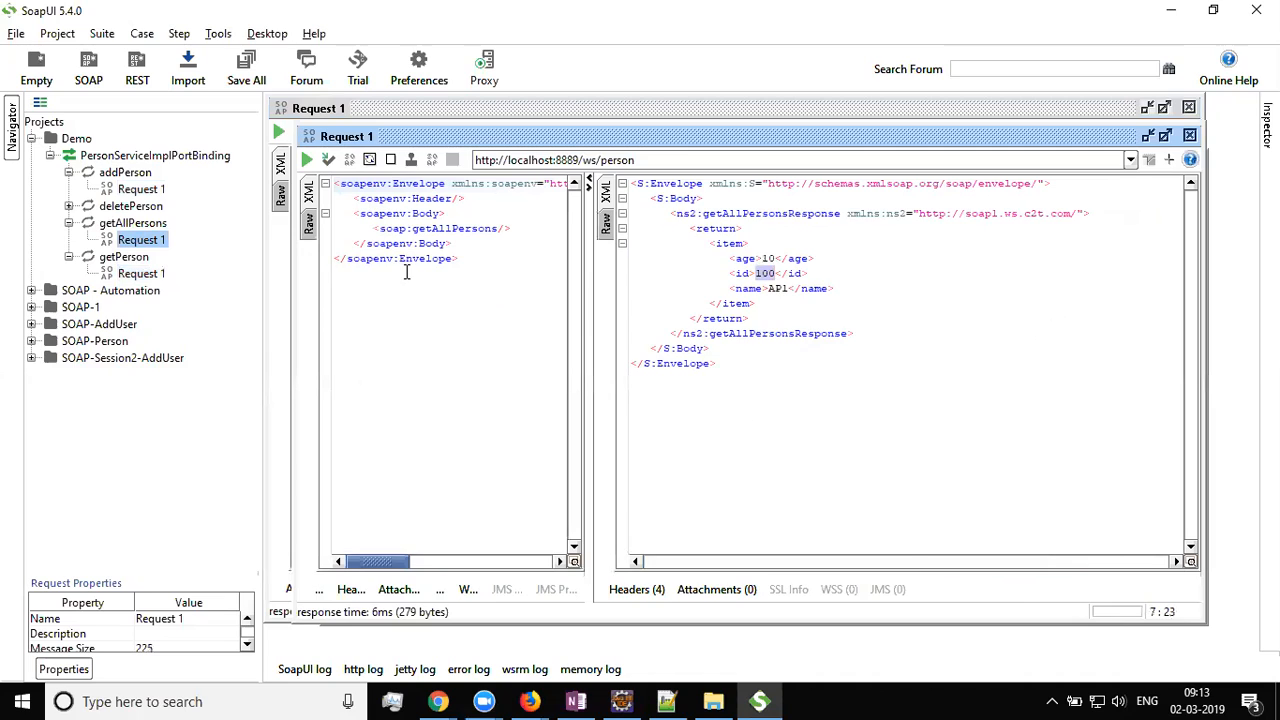
# Rerun getAllPersons, inspect both person items (ids 100 and 200), then switch to OneNote
pyautogui.moveTo(540, 229); pyautogui.dragTo(355, 220)
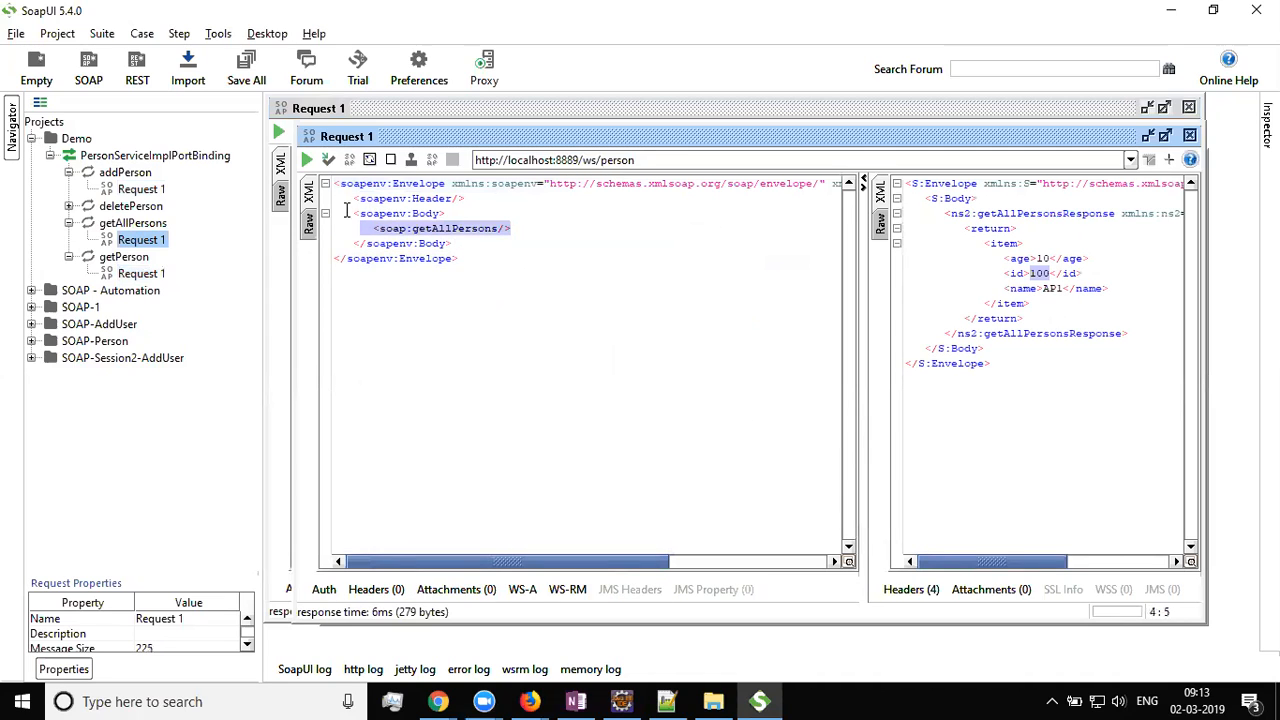
pyautogui.click(308, 162)
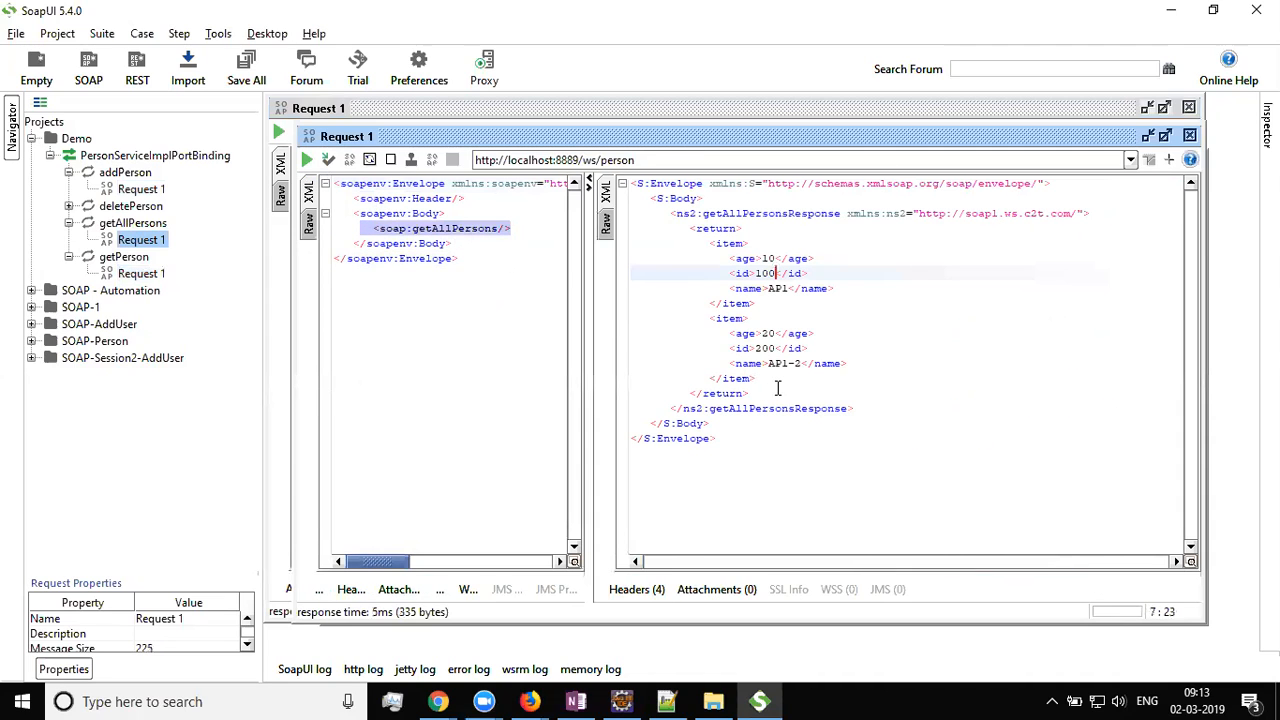
pyautogui.moveTo(757, 379); pyautogui.dragTo(633, 320)
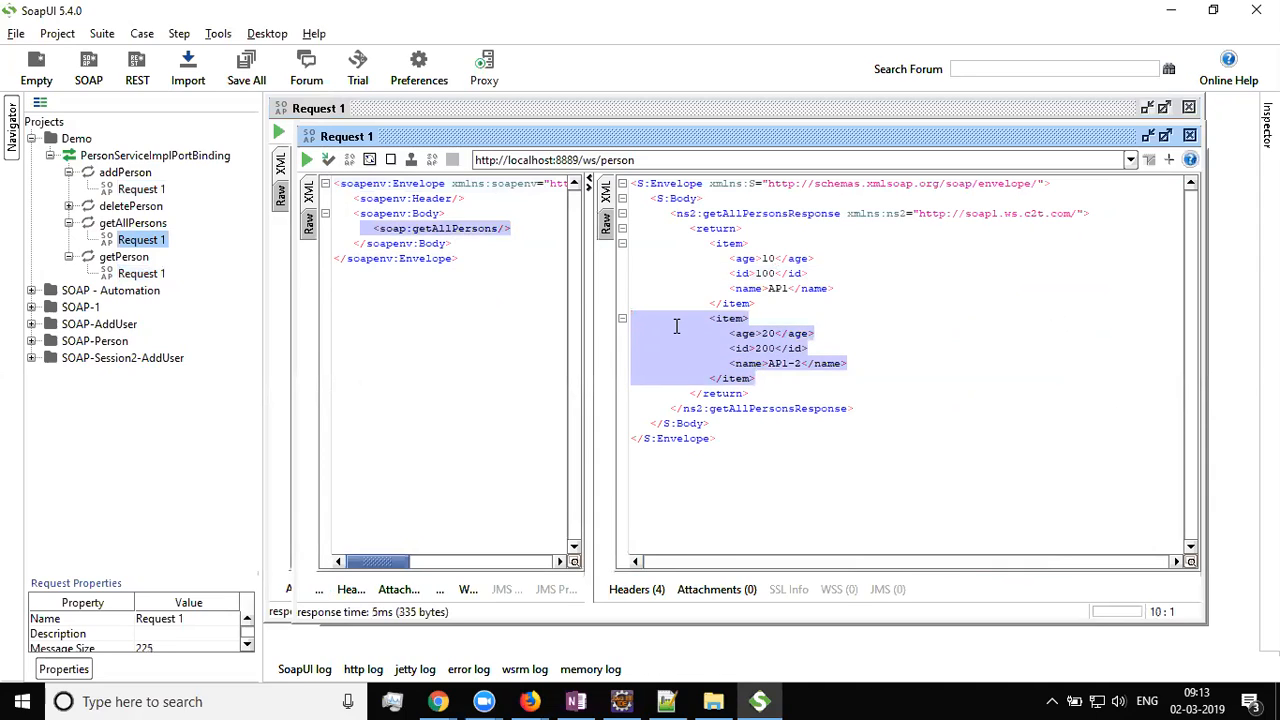
pyautogui.click(875, 318)
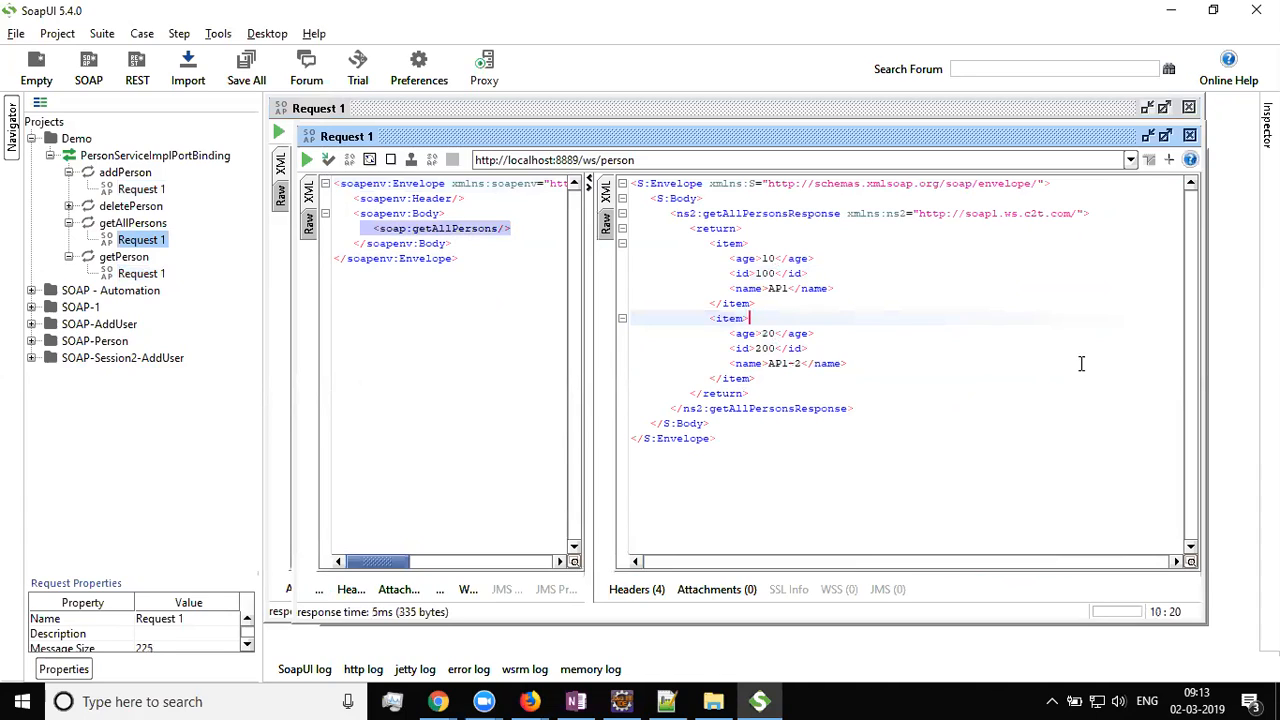
pyautogui.click(705, 243)
pyautogui.moveTo(705, 243); pyautogui.dragTo(758, 303)
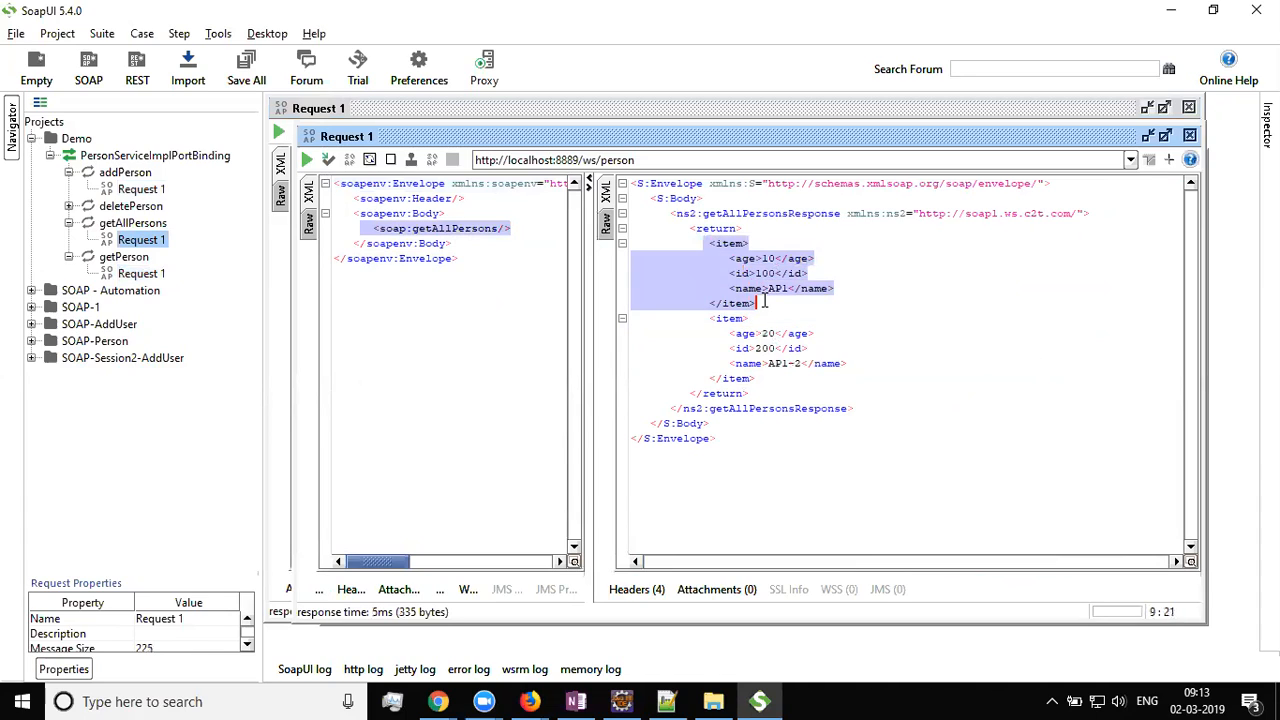
pyautogui.click(908, 320)
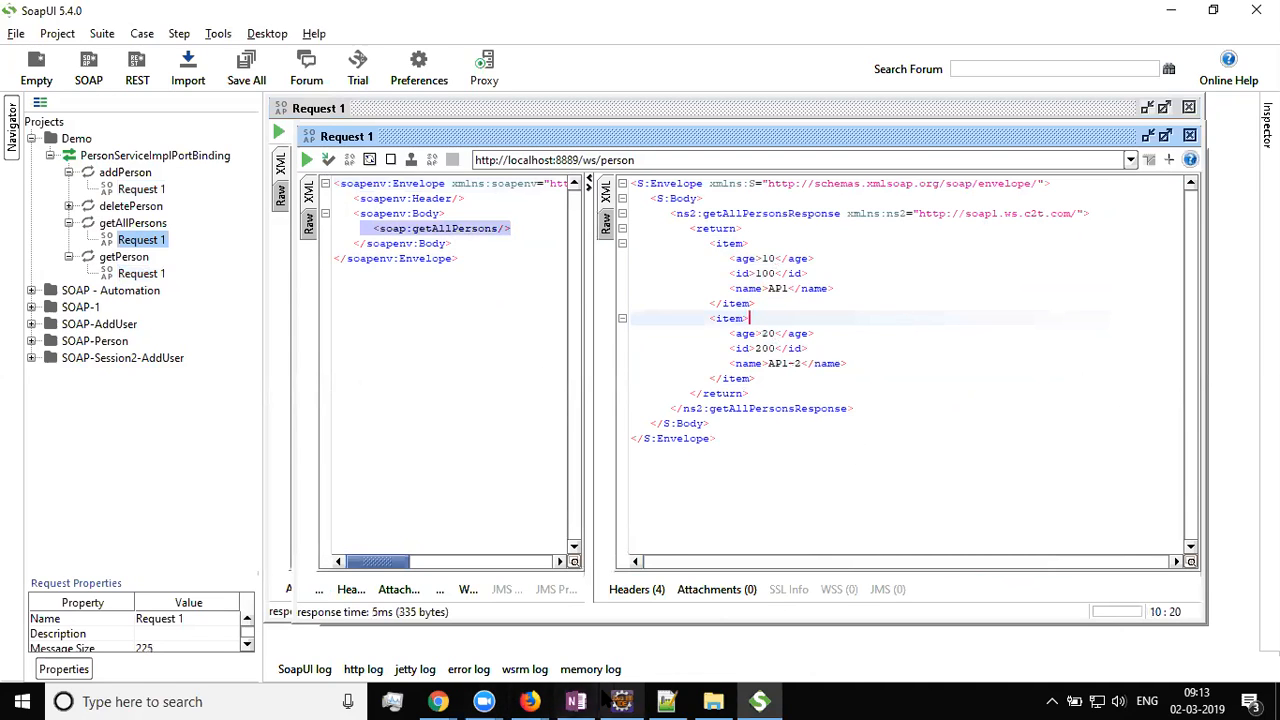
pyautogui.click(576, 701)
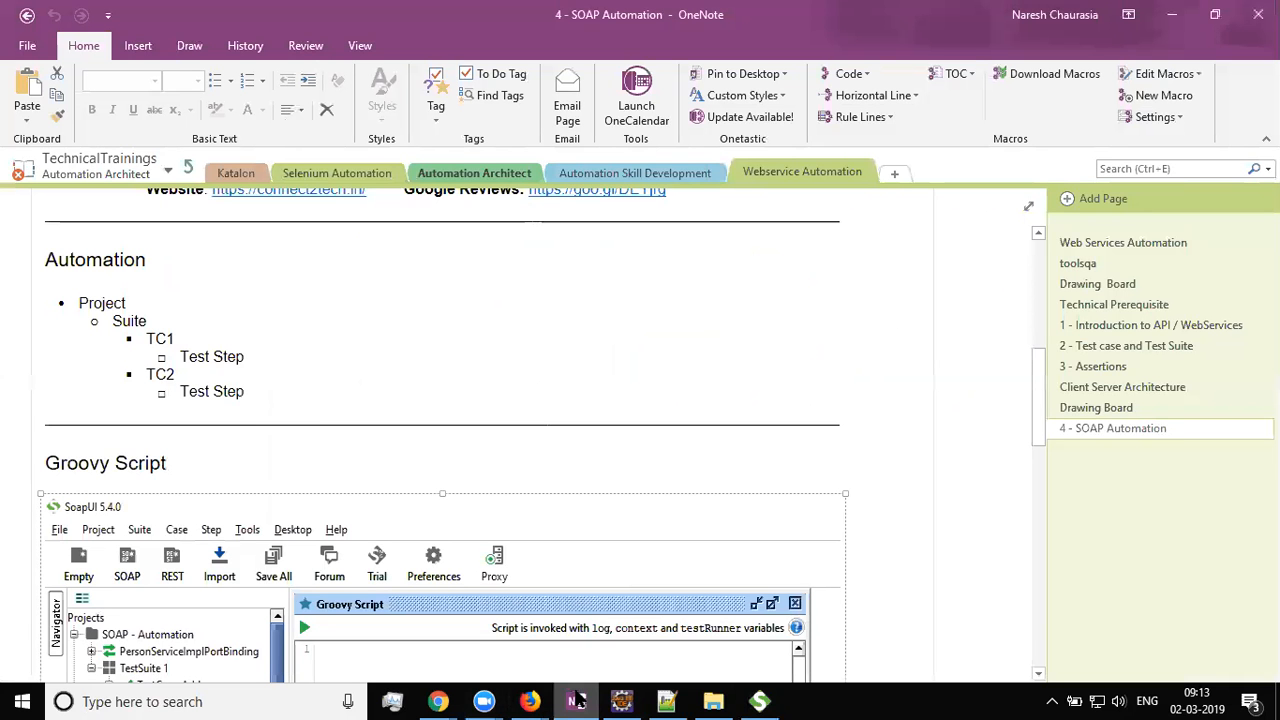
# Scroll through the '4 - SOAP Automation' notes page
pyautogui.scroll(5, 457, 471)
pyautogui.scroll(-3, 457, 471)
pyautogui.scroll(-15, 370, 352)
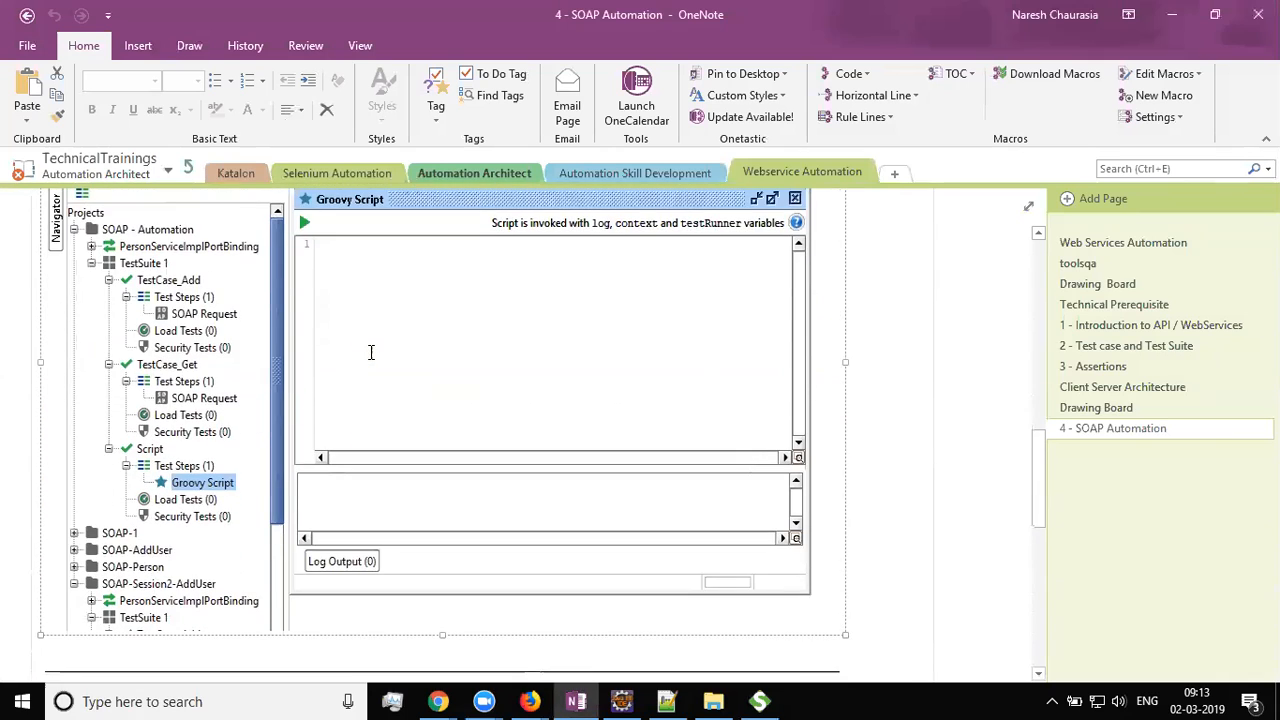
pyautogui.scroll(-5, 370, 352)
pyautogui.scroll(6, 370, 352)
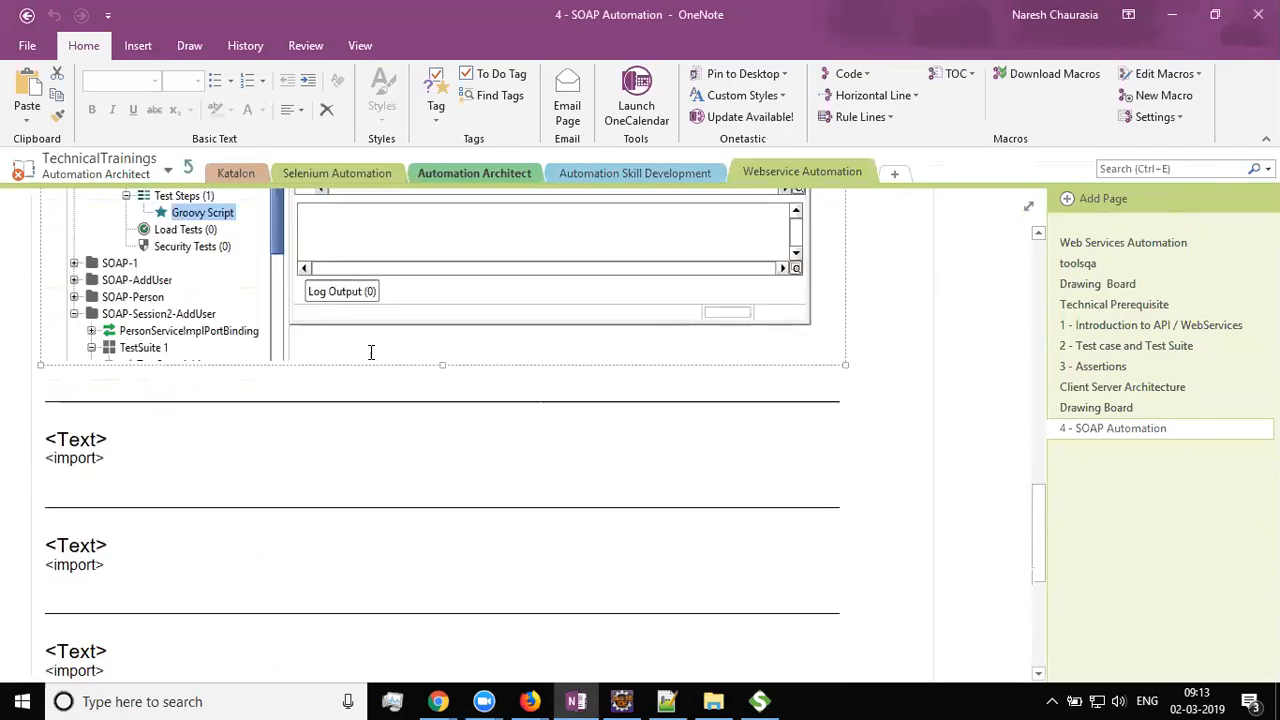
pyautogui.scroll(8, 370, 352)
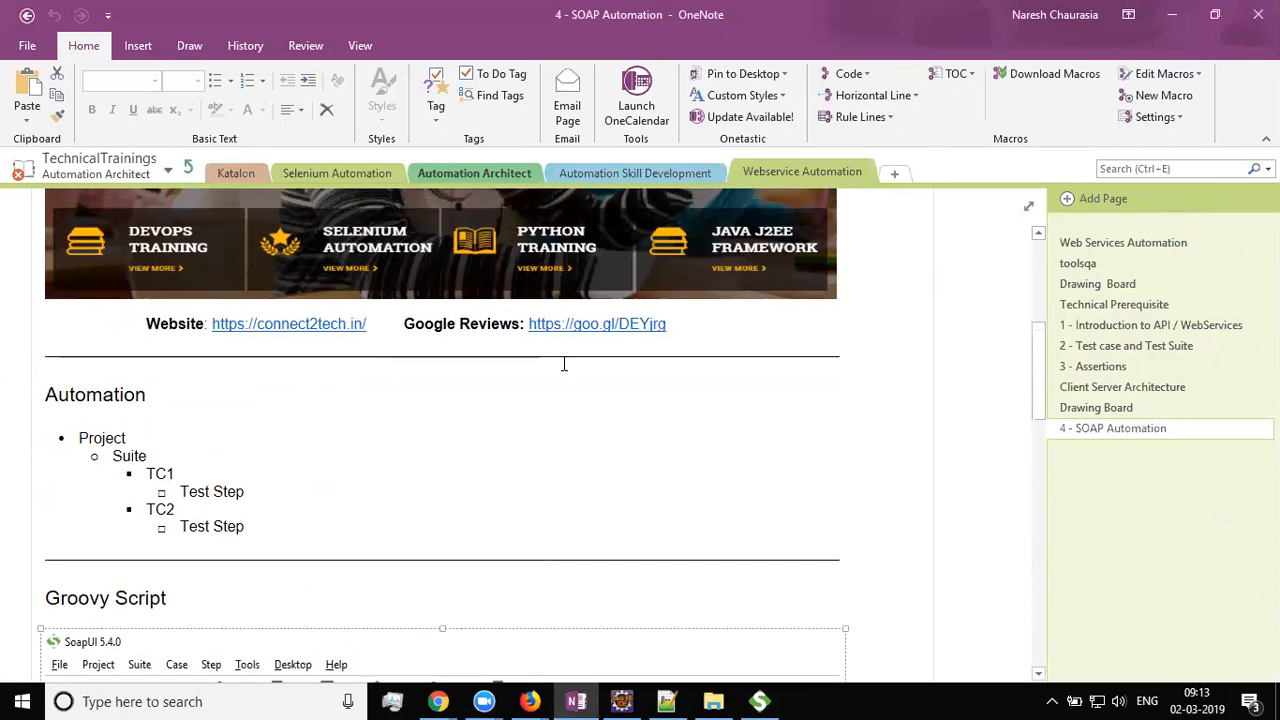
pyautogui.click(1165, 429)
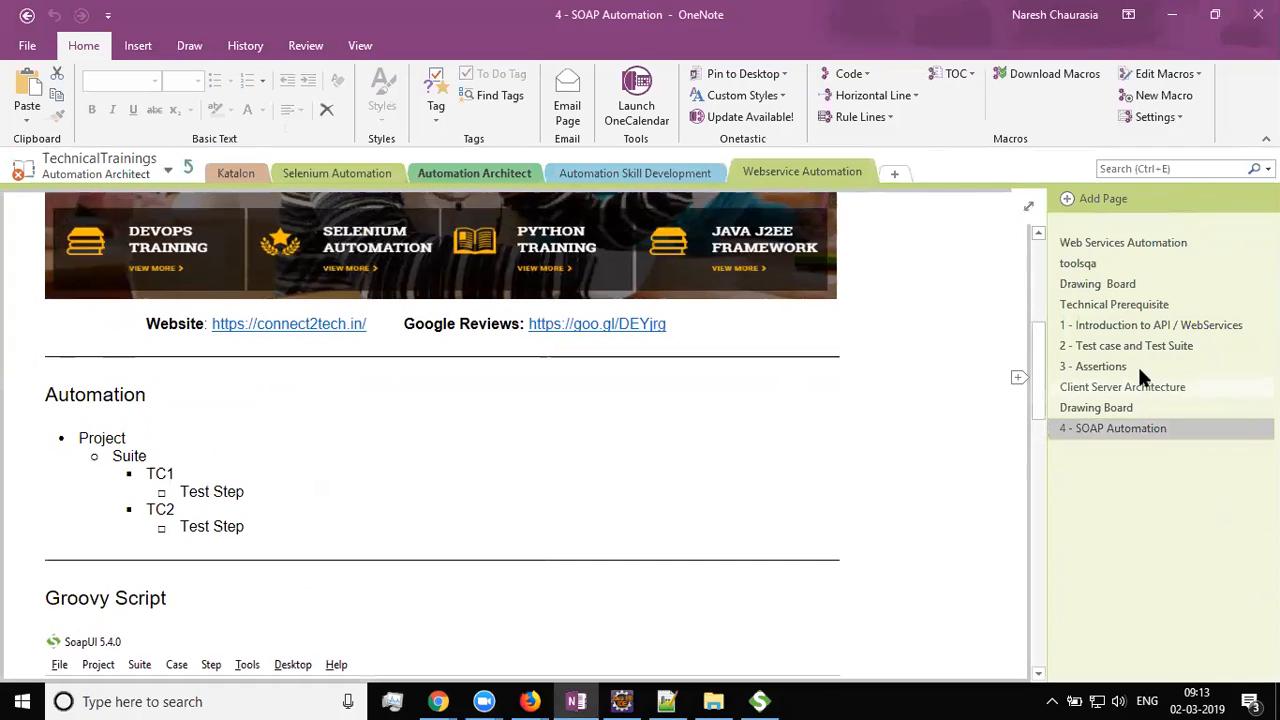
# Open the '2 - Test case and Test Suite' page and scroll to the Add Step screenshot
pyautogui.click(1136, 350)
pyautogui.scroll(6, 614, 410)
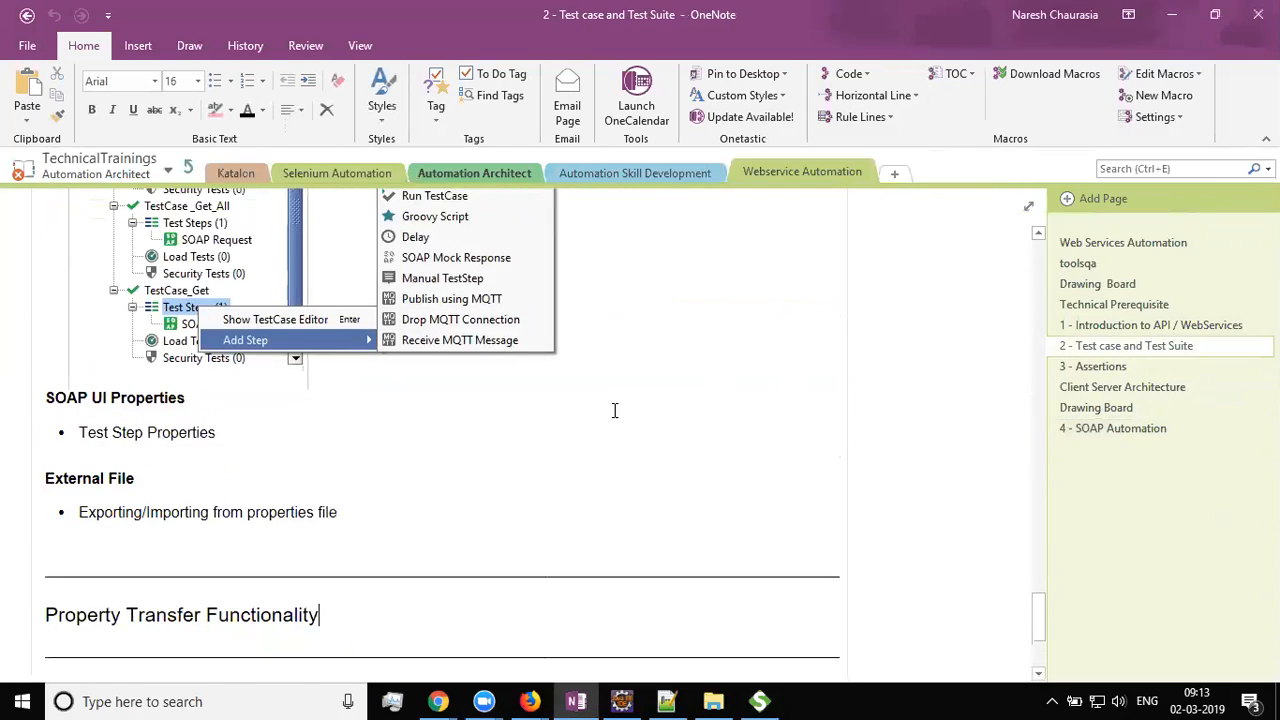
pyautogui.scroll(20, 615, 411)
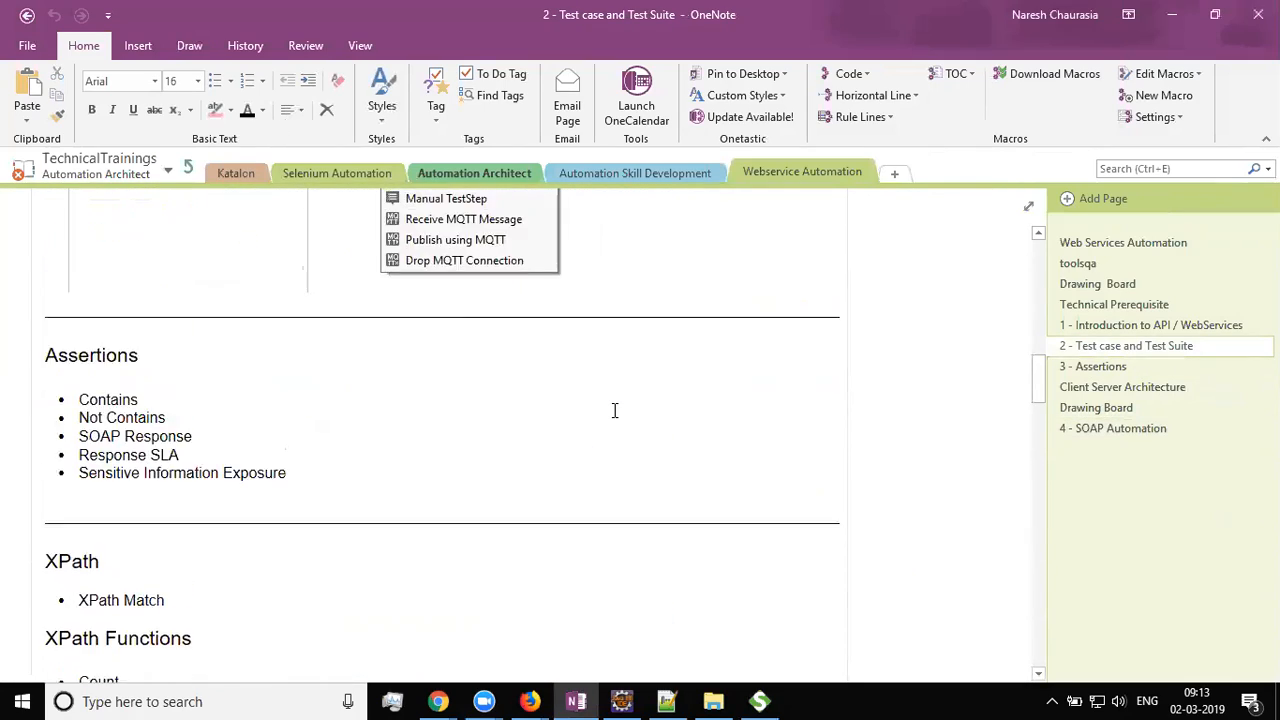
pyautogui.scroll(15, 615, 410)
pyautogui.scroll(-9, 600, 406)
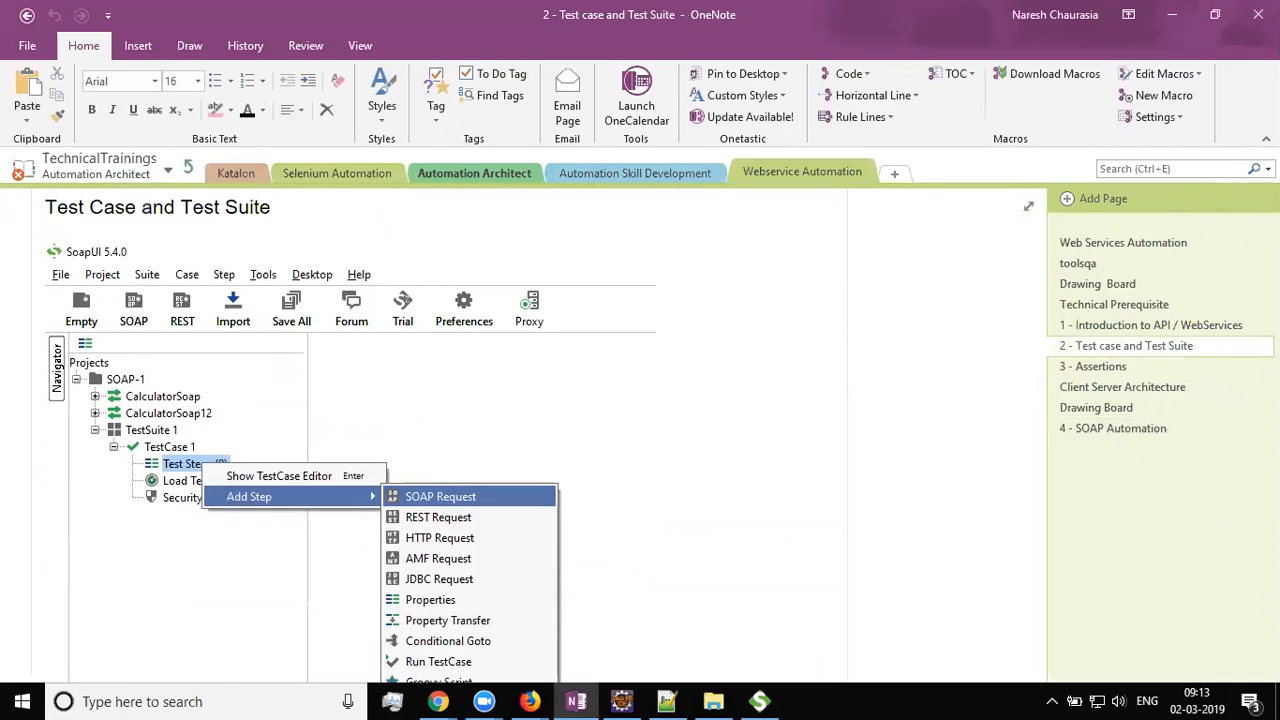
pyautogui.scroll(-2, 605, 500)
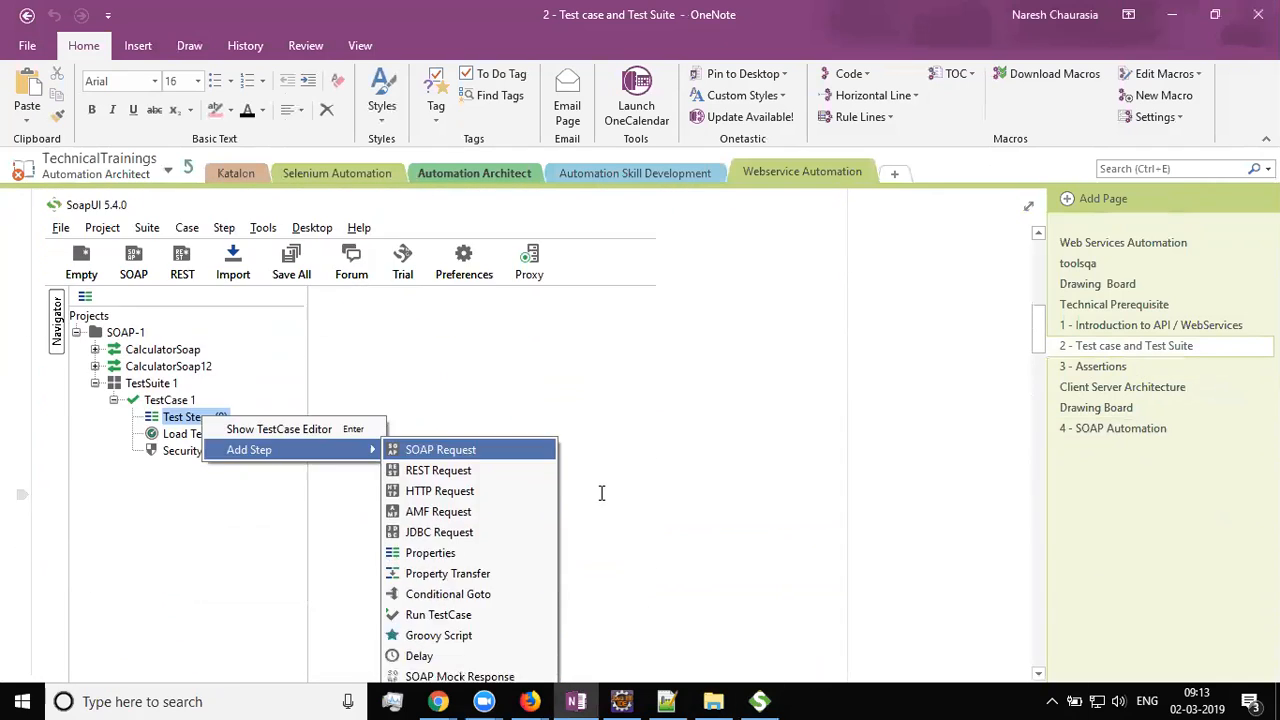
pyautogui.scroll(-4, 551, 480)
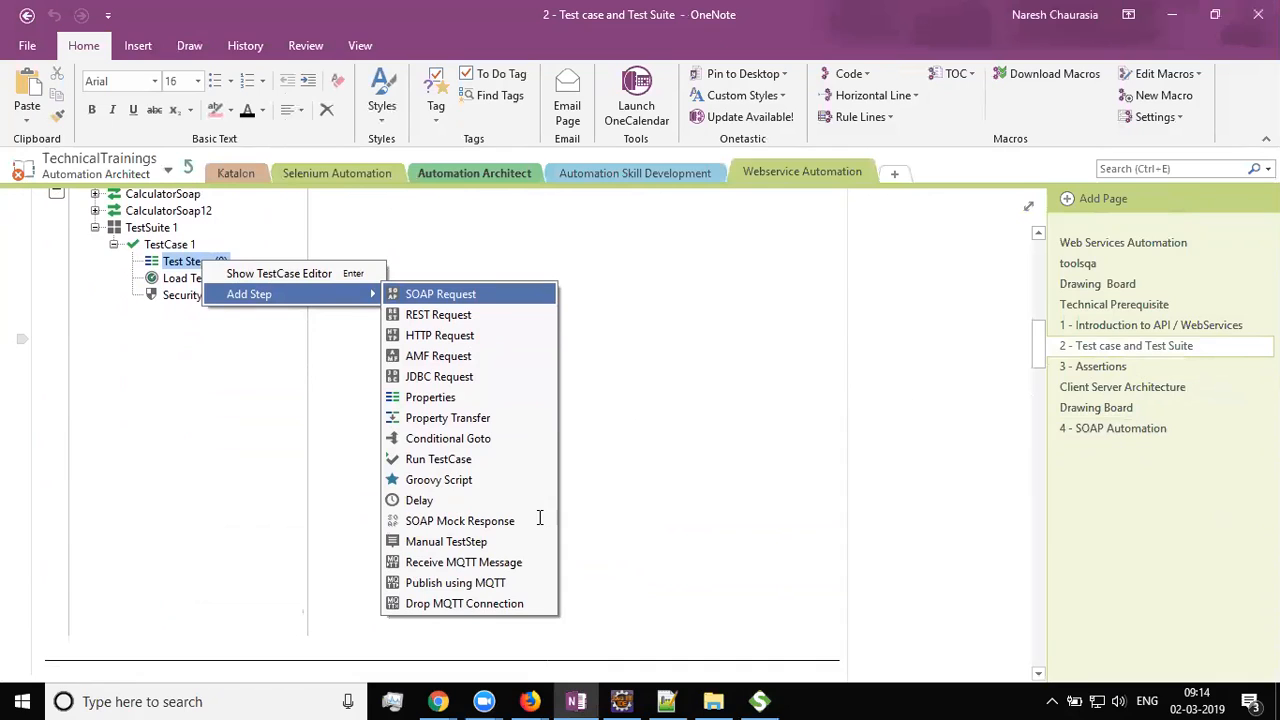
# Briefly switch over to SoapUI and come back to the OneNote notes
pyautogui.hotkey('alt', 'Tab')
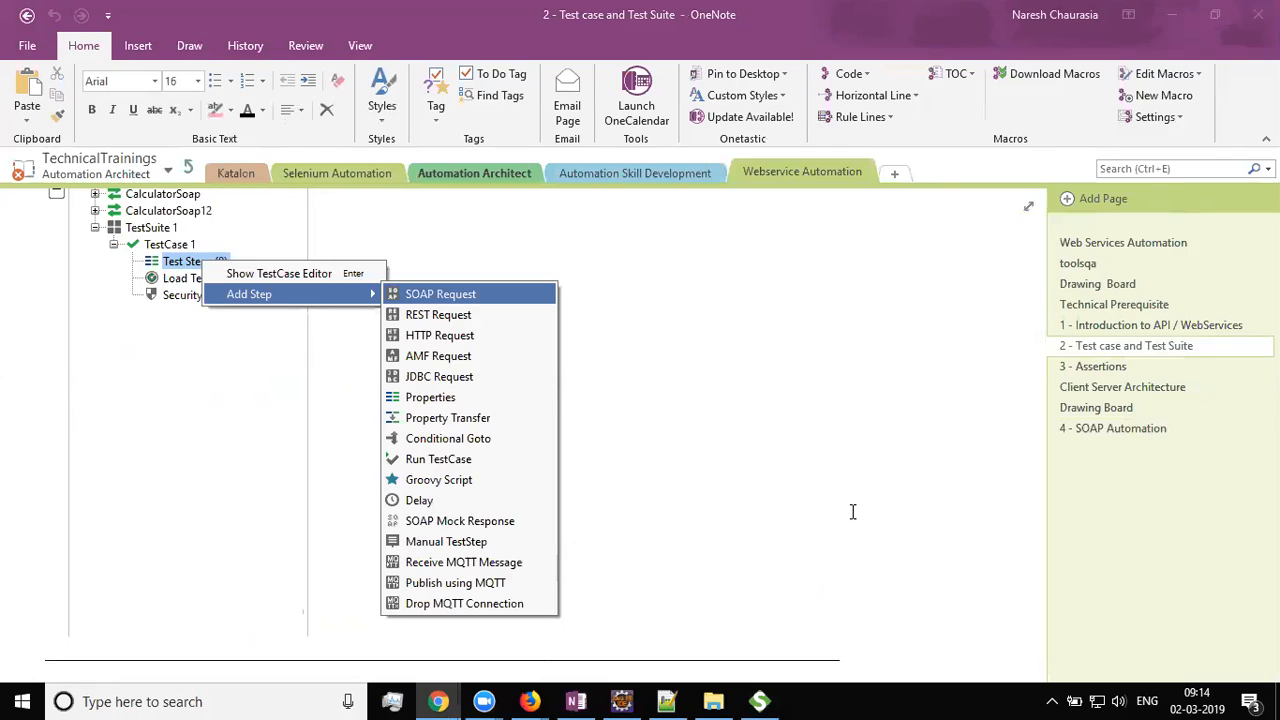
pyautogui.click(760, 702)
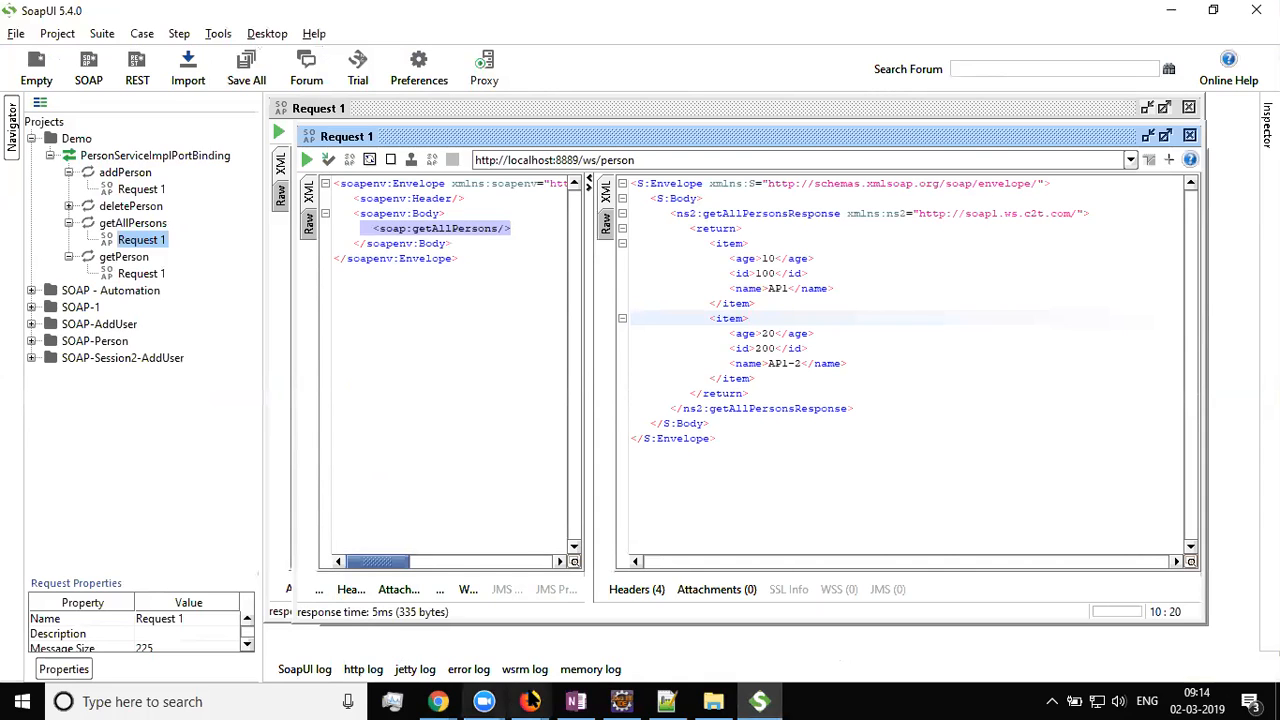
pyautogui.click(576, 701)
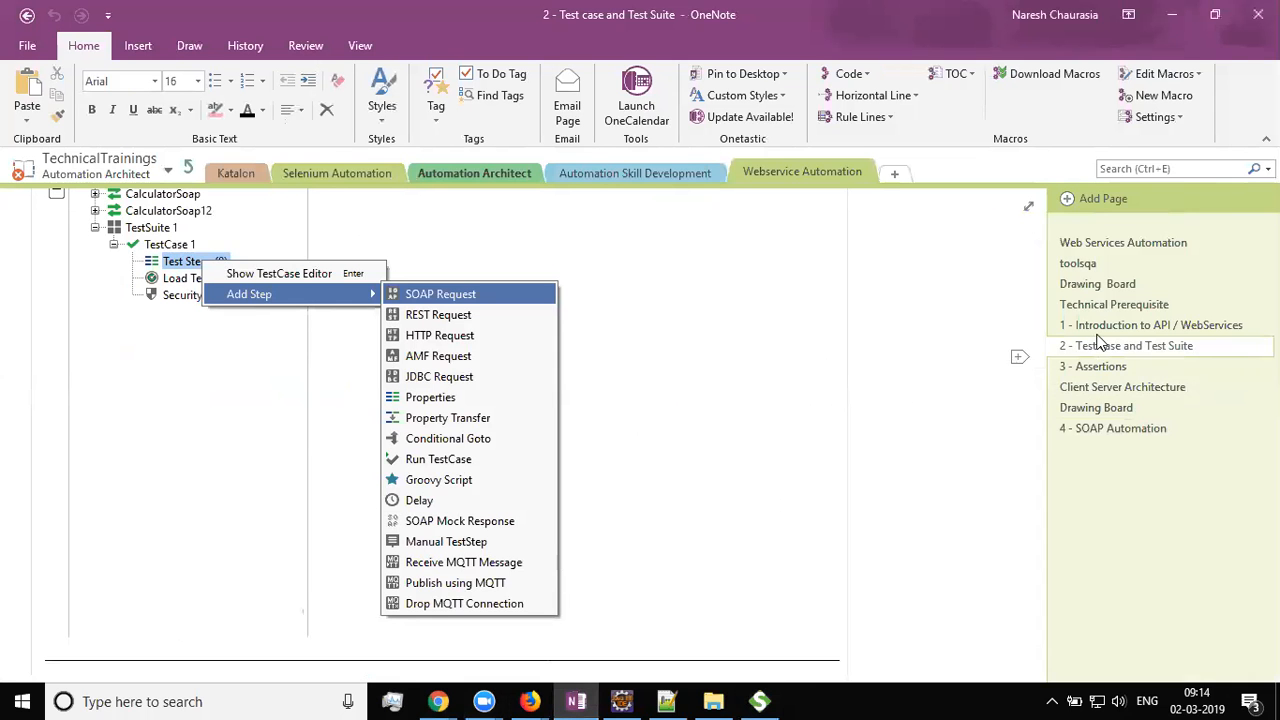
# On the Drawing Board page, ink the word 'Suite' with two branches below it
pyautogui.click(1112, 285)
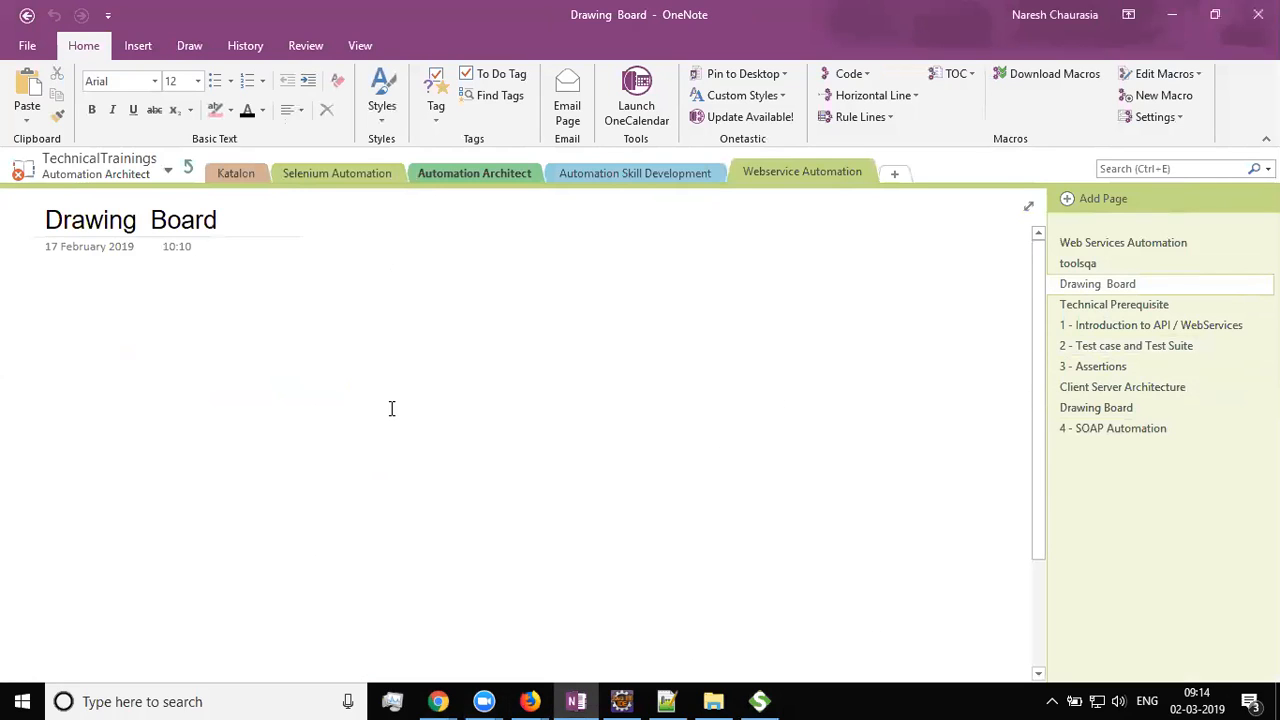
pyautogui.hotkey('alt', 'd')
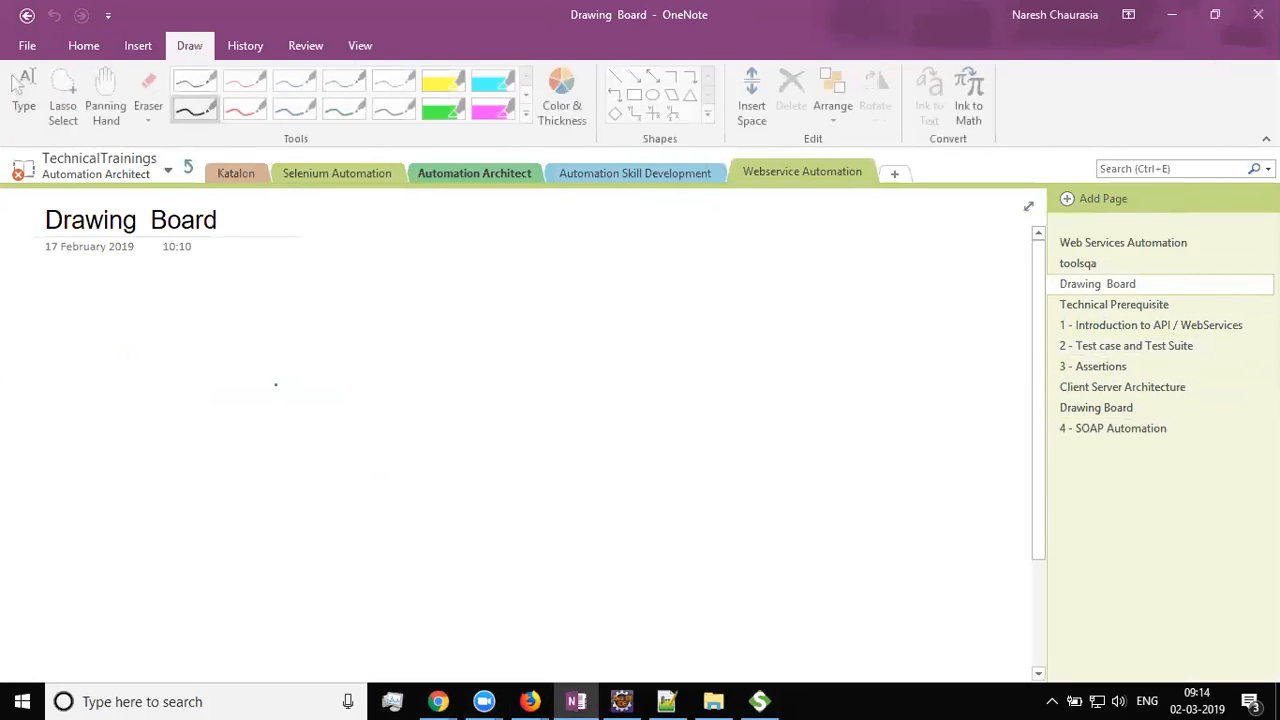
pyautogui.moveTo(227, 314)
pyautogui.mouseDown()
pyautogui.moveTo(196, 345)
pyautogui.moveTo(254, 342)
pyautogui.mouseUp()
pyautogui.moveTo(261, 325)
pyautogui.mouseDown()
pyautogui.moveTo(260, 340)
pyautogui.moveTo(289, 340)
pyautogui.moveTo(320, 319)
pyautogui.mouseUp()
pyautogui.moveTo(310, 330); pyautogui.dragTo(346, 334)
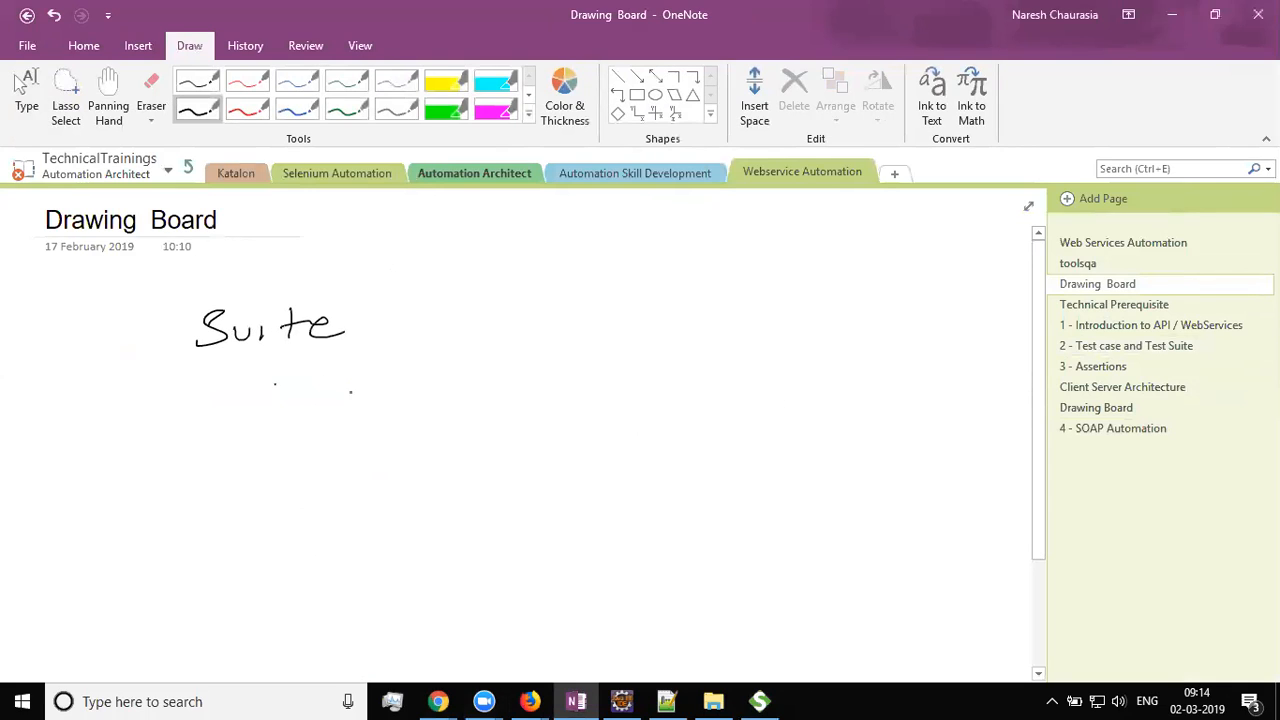
pyautogui.moveTo(290, 386); pyautogui.dragTo(227, 441)
pyautogui.moveTo(308, 384); pyautogui.dragTo(398, 432)
# Ink TC1 and TC2 under the branches, with steps S1, S2, S3 beneath TC1
pyautogui.moveTo(137, 483)
pyautogui.mouseDown()
pyautogui.moveTo(174, 481)
pyautogui.moveTo(150, 506)
pyautogui.mouseUp()
pyautogui.moveTo(197, 486)
pyautogui.mouseDown()
pyautogui.moveTo(197, 503)
pyautogui.moveTo(213, 506)
pyautogui.mouseUp()
pyautogui.moveTo(397, 464); pyautogui.dragTo(434, 461)
pyautogui.moveTo(416, 462)
pyautogui.mouseDown()
pyautogui.moveTo(415, 490)
pyautogui.moveTo(472, 480)
pyautogui.mouseUp()
pyautogui.moveTo(503, 463); pyautogui.dragTo(570, 473)
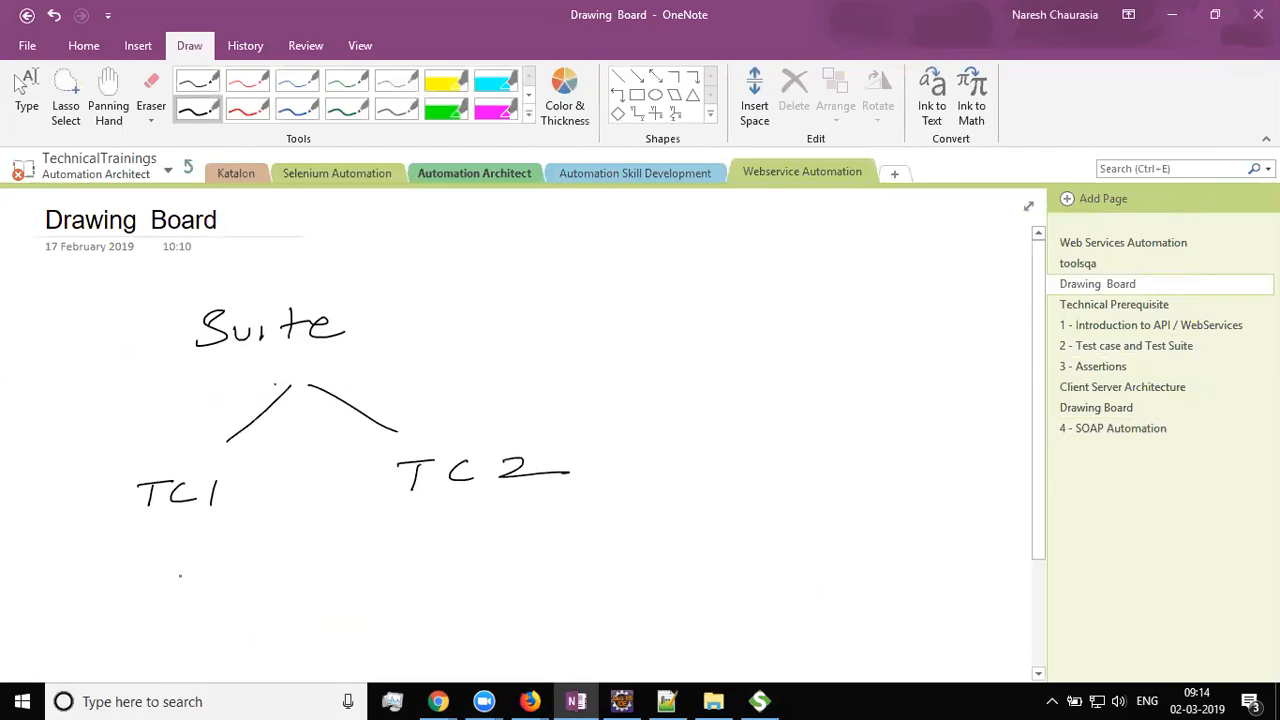
pyautogui.moveTo(170, 540); pyautogui.dragTo(126, 574)
pyautogui.moveTo(172, 540); pyautogui.dragTo(193, 577)
pyautogui.moveTo(183, 540); pyautogui.dragTo(295, 575)
pyautogui.moveTo(88, 608); pyautogui.dragTo(62, 630)
pyautogui.moveTo(113, 607); pyautogui.dragTo(114, 634)
pyautogui.moveTo(222, 610)
pyautogui.mouseDown()
pyautogui.moveTo(203, 630)
pyautogui.moveTo(384, 630)
pyautogui.mouseUp()
# Ink step branches S1, S2, S3 under TC2, then stop inking and return to SoapUI
pyautogui.moveTo(575, 522); pyautogui.dragTo(524, 582)
pyautogui.moveTo(577, 522)
pyautogui.mouseDown()
pyautogui.moveTo(624, 572)
pyautogui.moveTo(828, 552)
pyautogui.mouseUp()
pyautogui.moveTo(520, 613); pyautogui.dragTo(502, 635)
pyautogui.moveTo(547, 614); pyautogui.dragTo(548, 642)
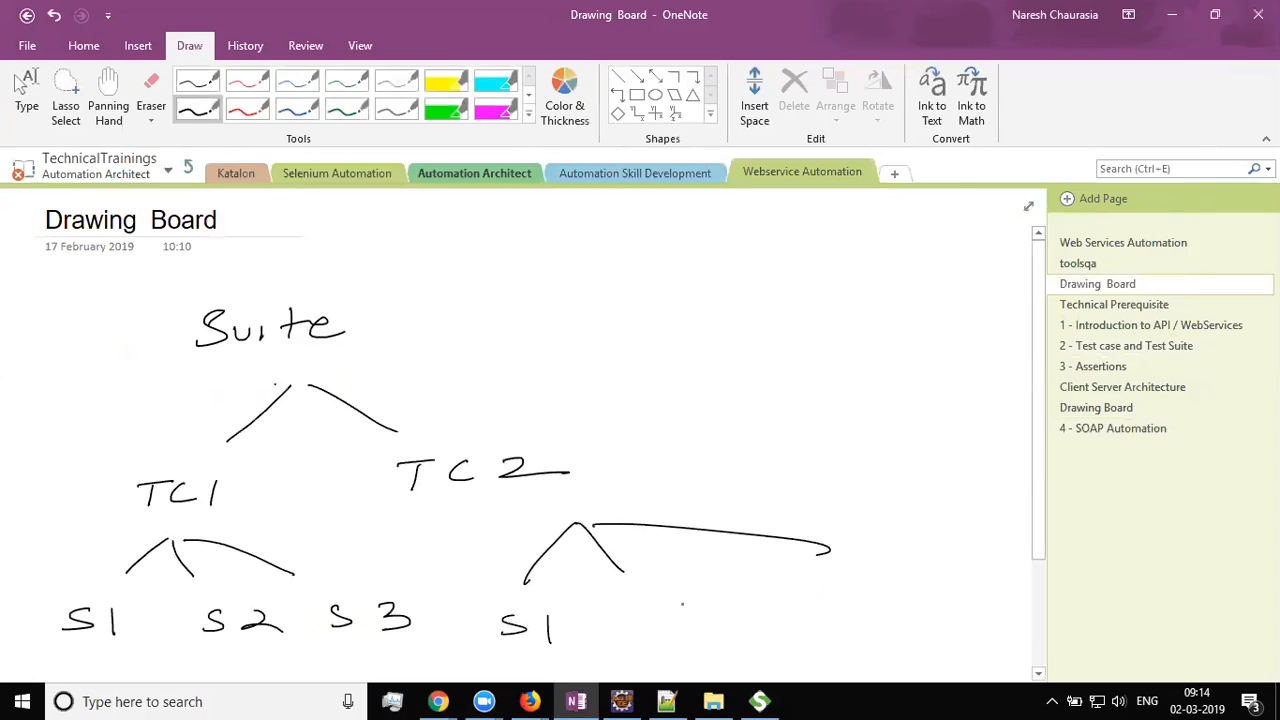
pyautogui.moveTo(672, 610)
pyautogui.mouseDown()
pyautogui.moveTo(648, 630)
pyautogui.moveTo(750, 622)
pyautogui.mouseUp()
pyautogui.moveTo(864, 596); pyautogui.dragTo(830, 616)
pyautogui.moveTo(886, 590)
pyautogui.mouseDown()
pyautogui.moveTo(922, 604)
pyautogui.moveTo(882, 612)
pyautogui.mouseUp()
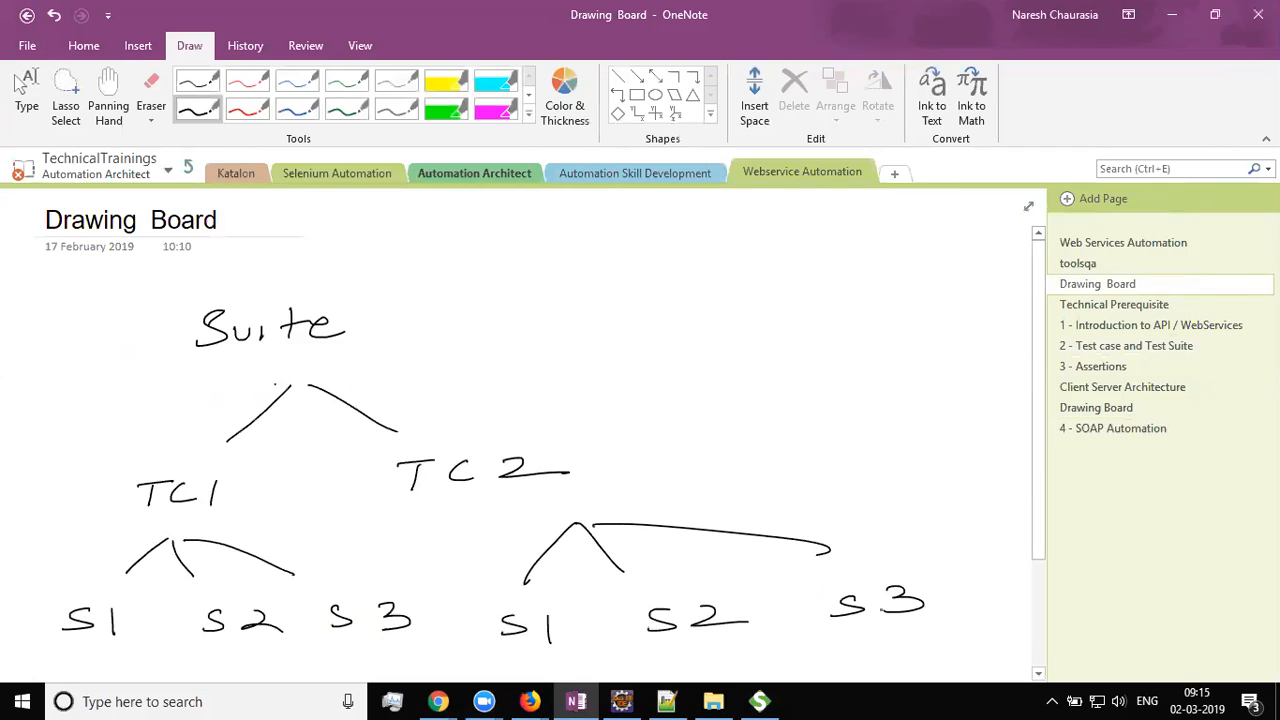
pyautogui.click(20, 85)
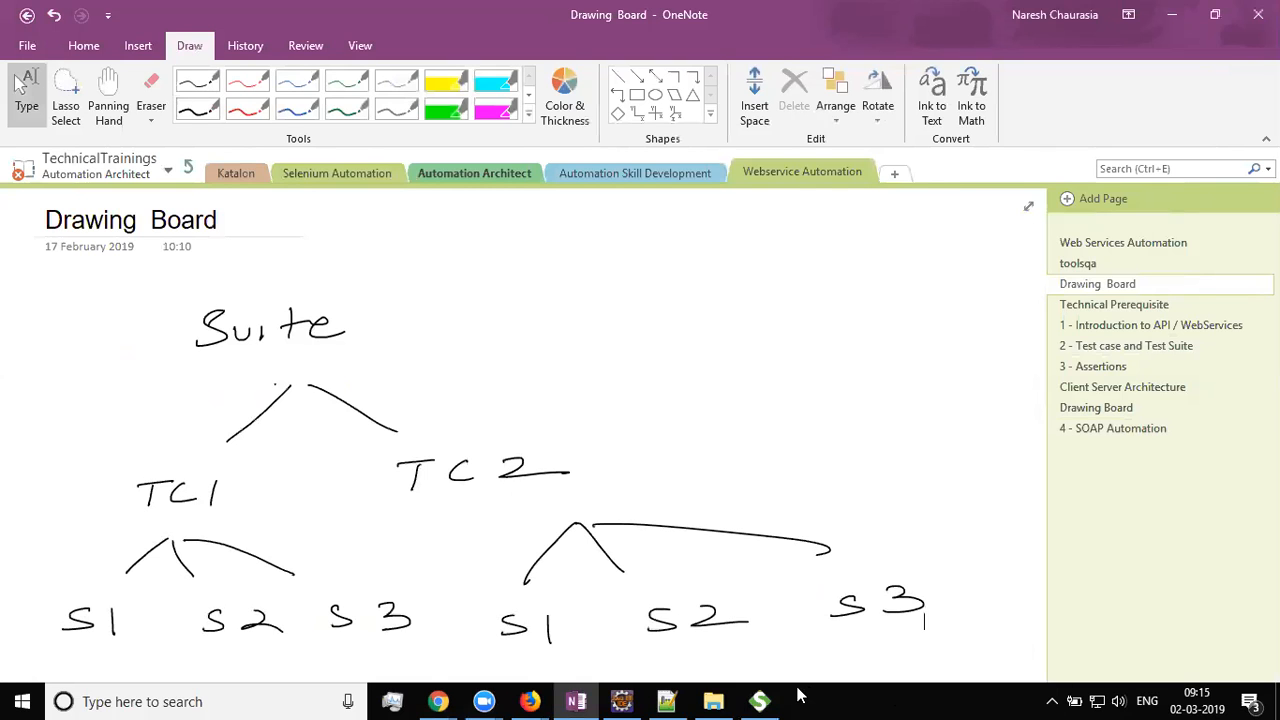
pyautogui.click(760, 701)
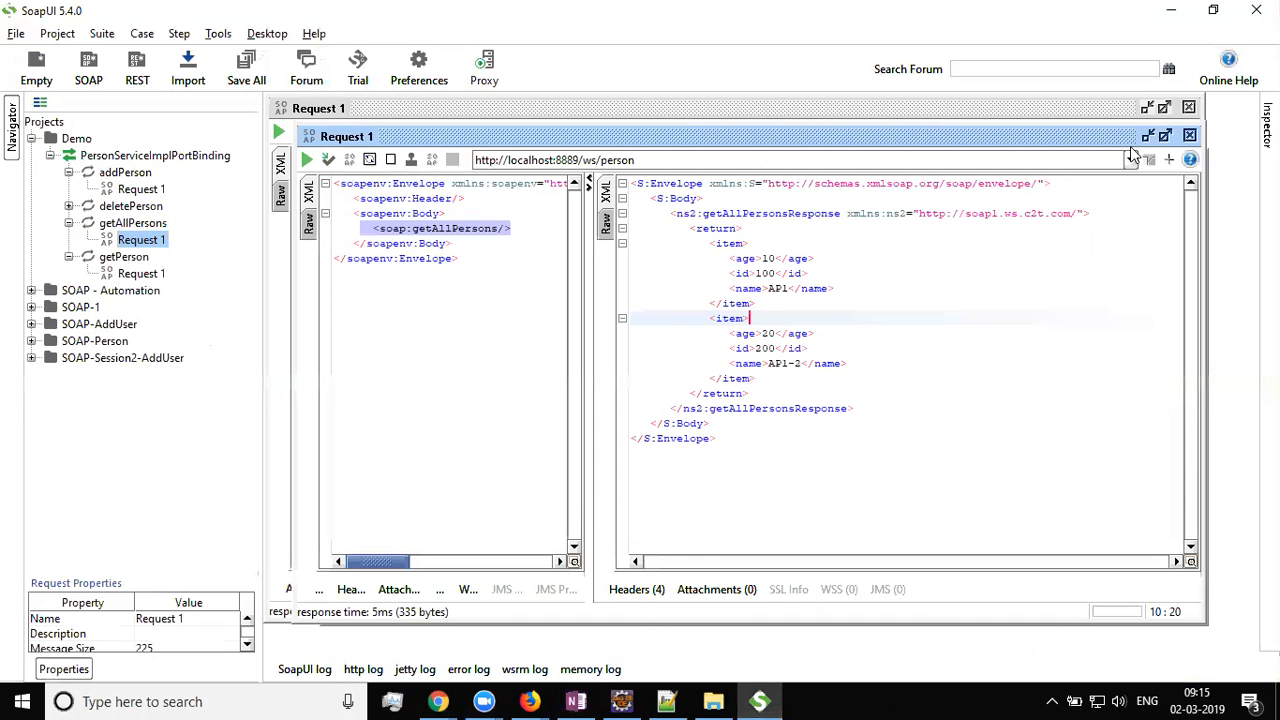
# Close the three open request editors and begin a New TestSuite in the Demo project
pyautogui.click(1190, 136)
pyautogui.click(1188, 108)
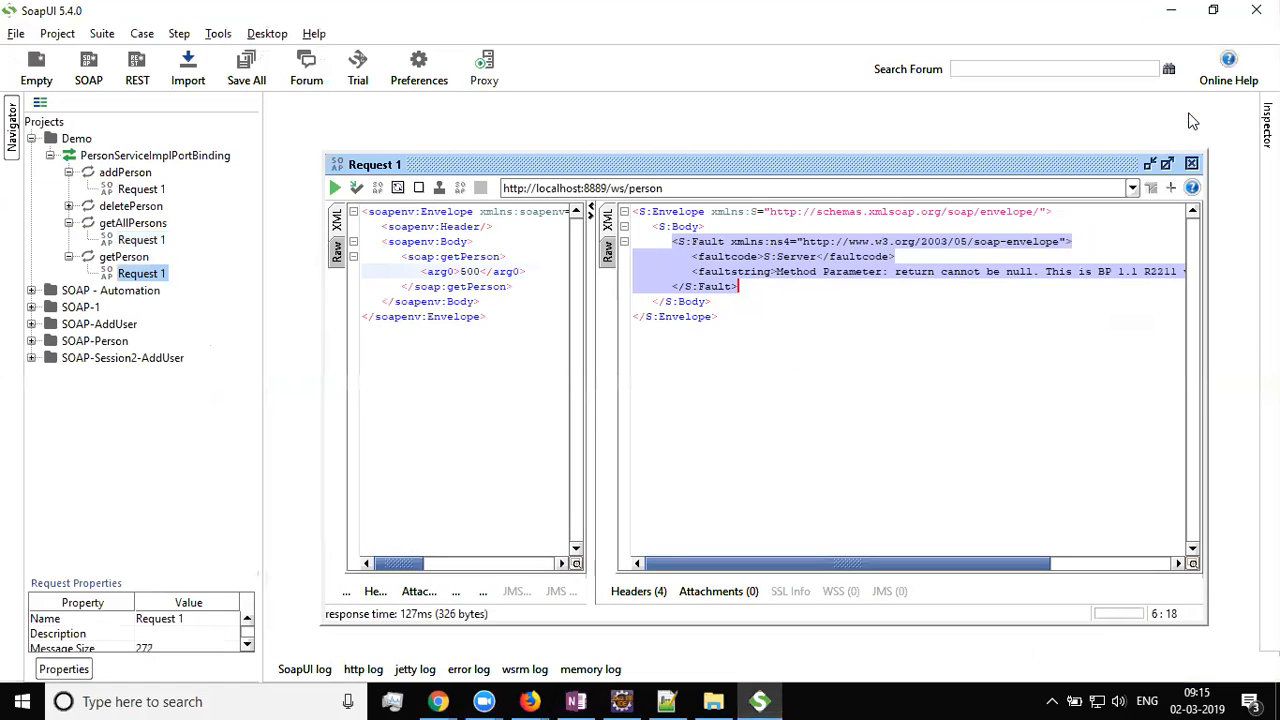
pyautogui.click(1188, 166)
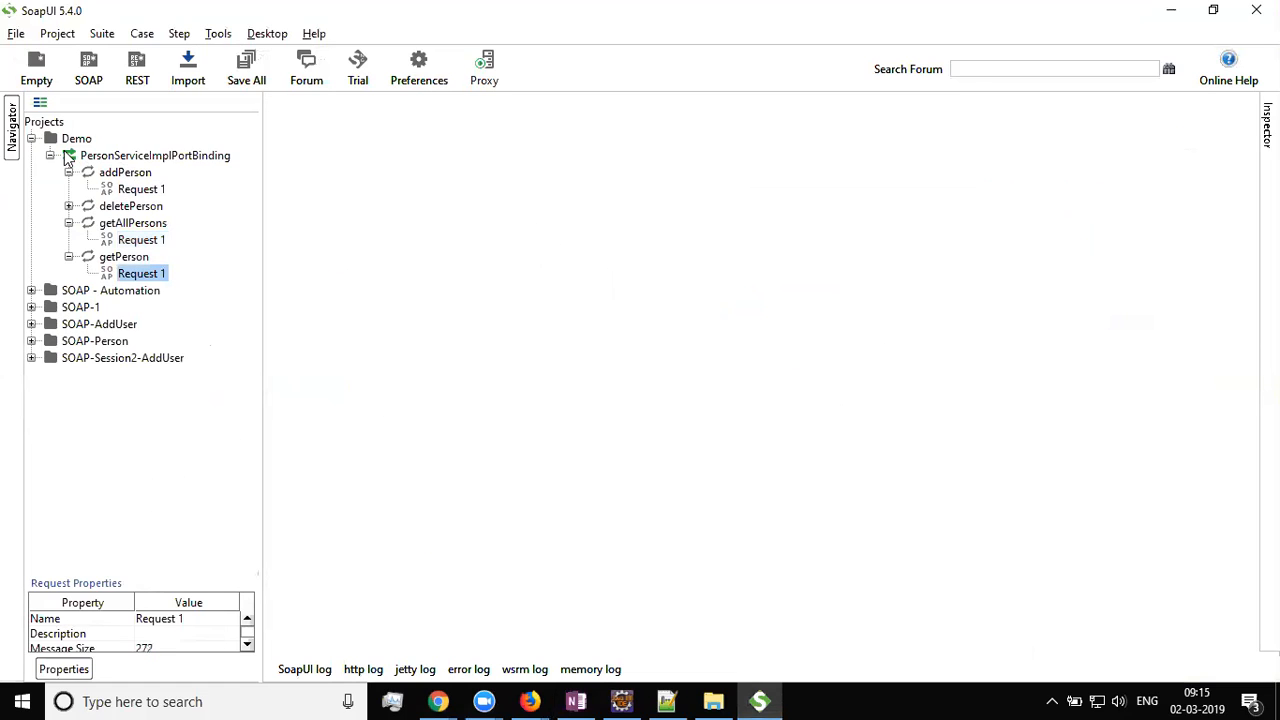
pyautogui.click(31, 139)
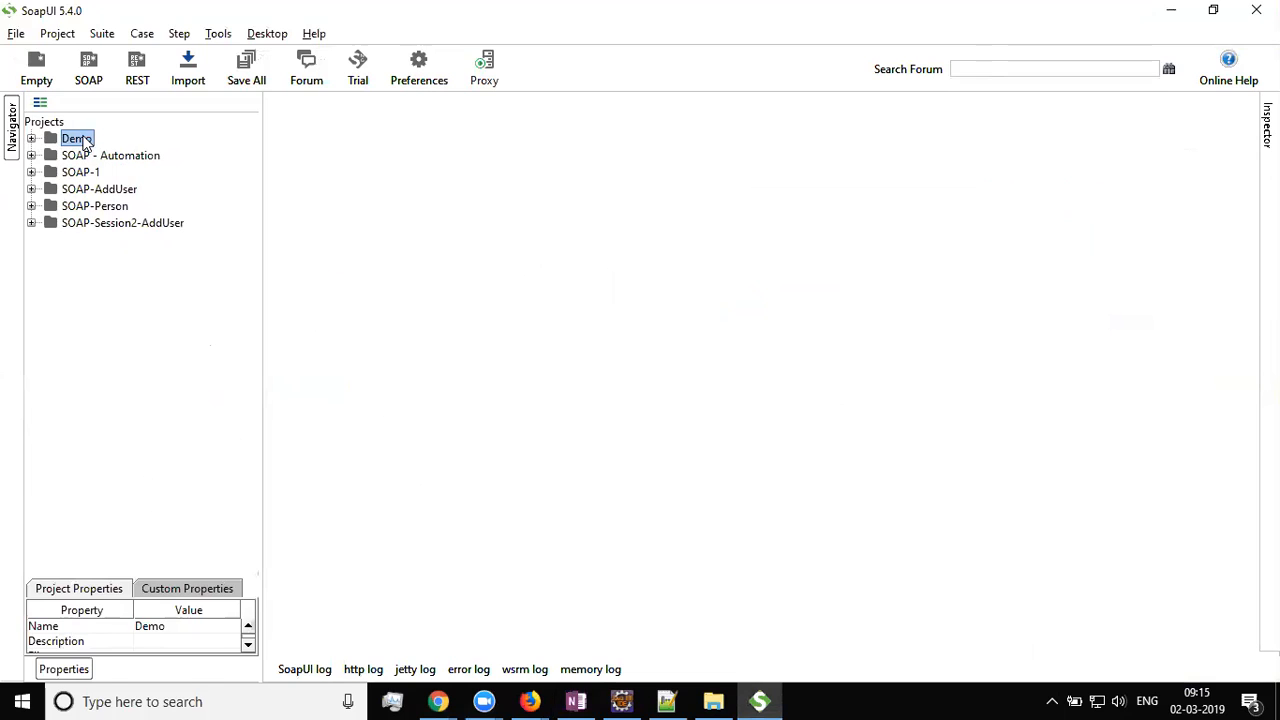
pyautogui.rightClick(84, 142)
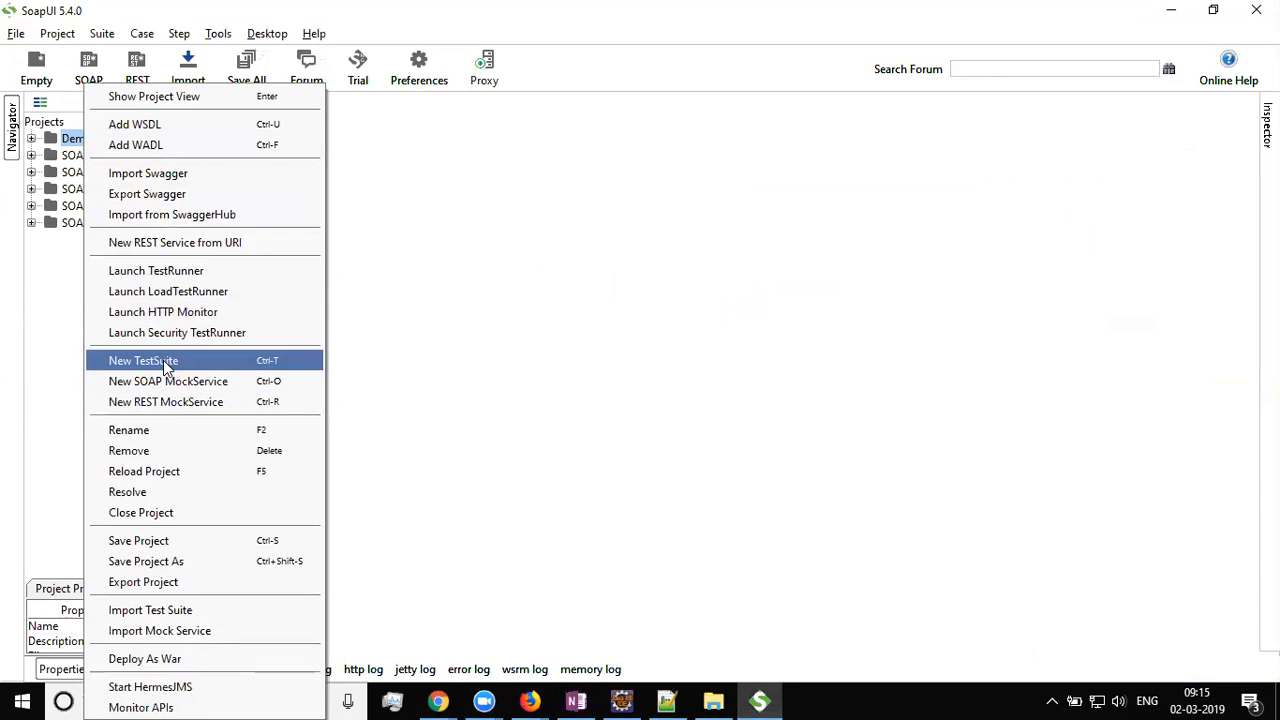
pyautogui.click(284, 360)
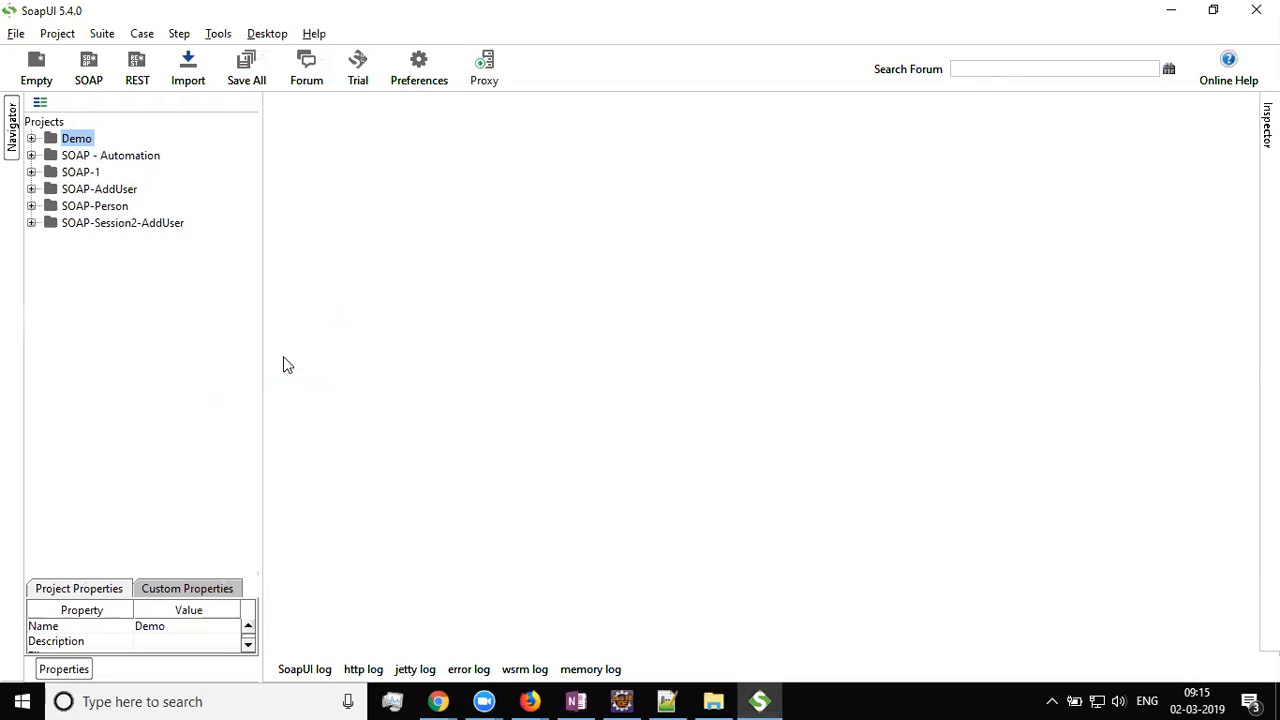
# Name the suite TestSuite_1, create it, and expand Demo to show it
pyautogui.click(621, 345)
pyautogui.click(607, 344)
pyautogui.press('BackSpace')
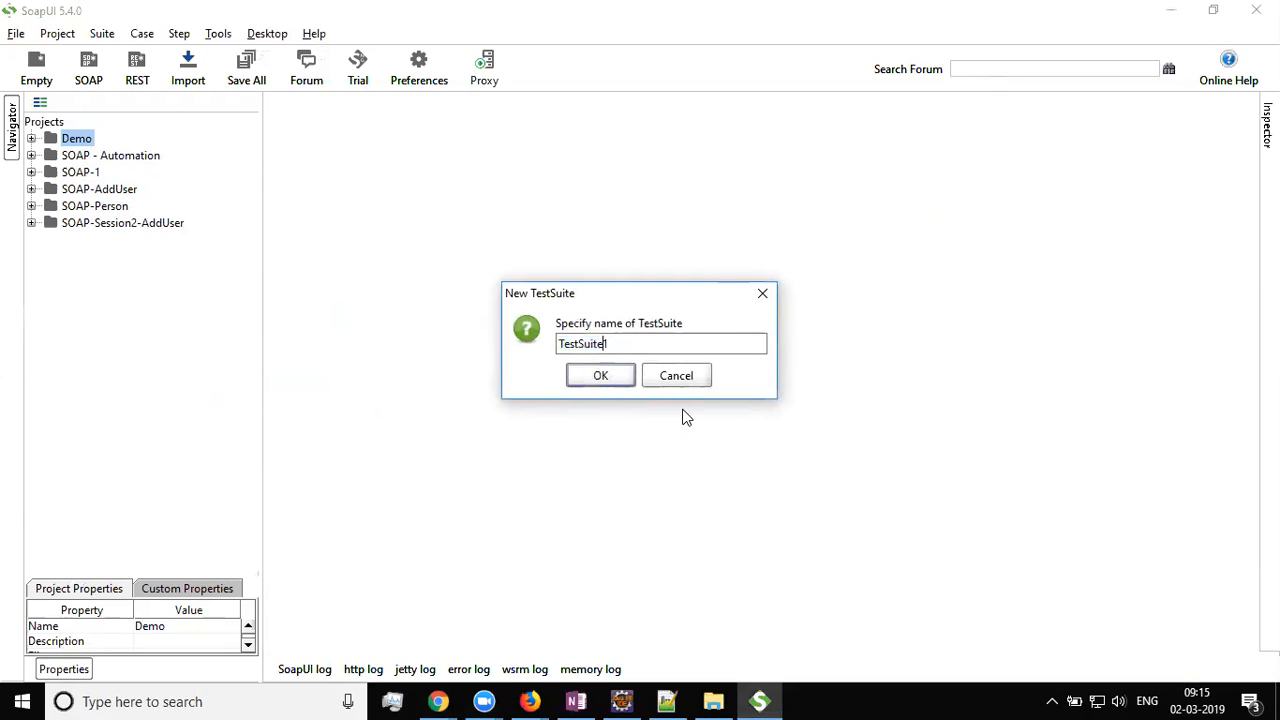
pyautogui.write('_')
pyautogui.click(608, 385)
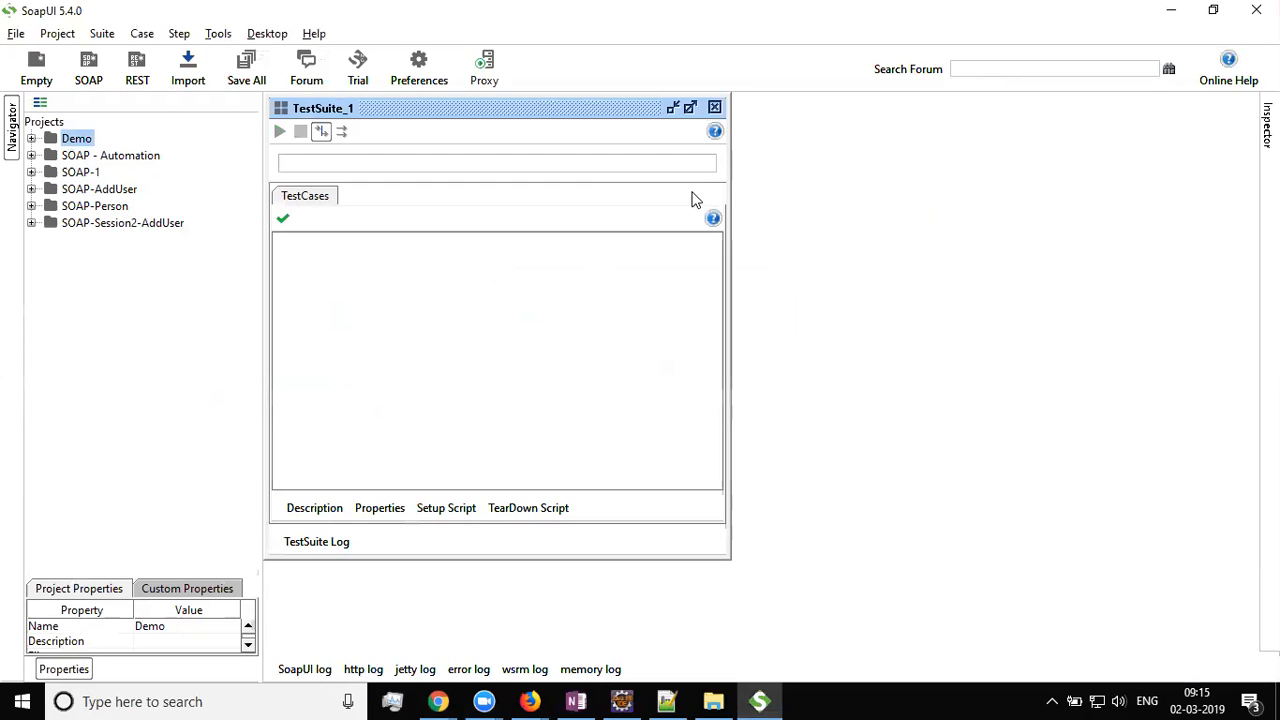
pyautogui.click(714, 107)
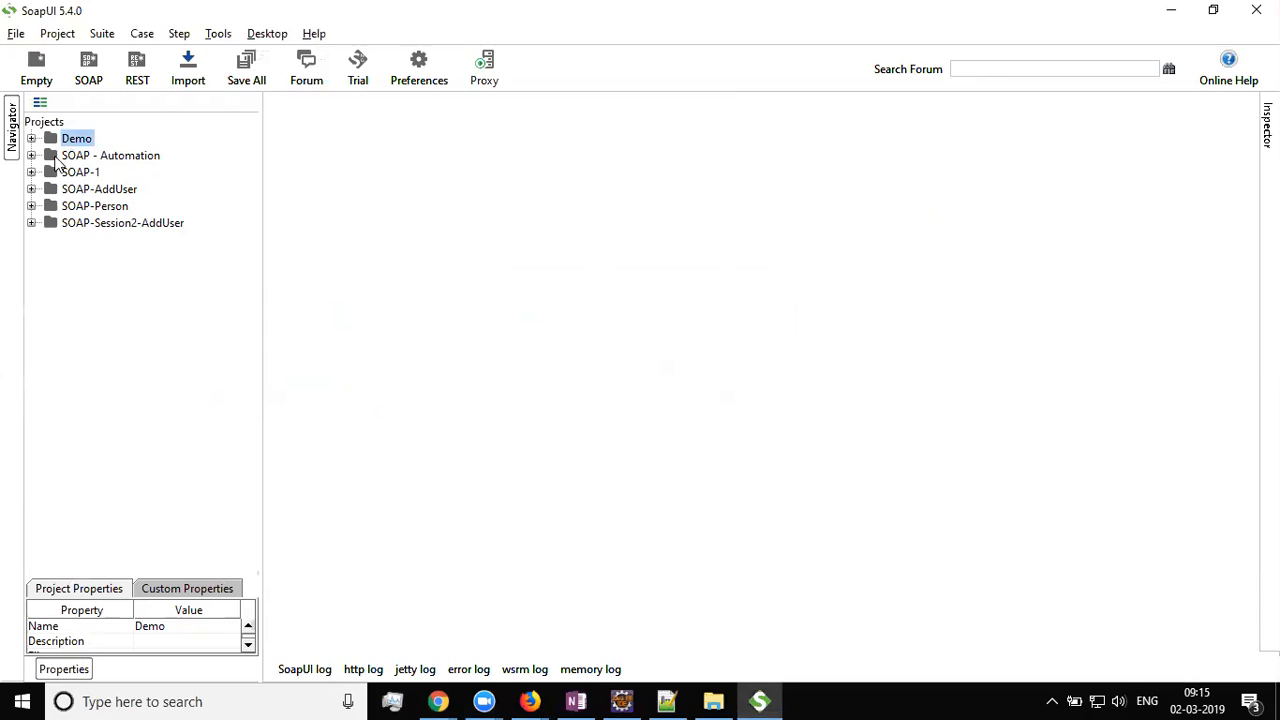
pyautogui.click(31, 138)
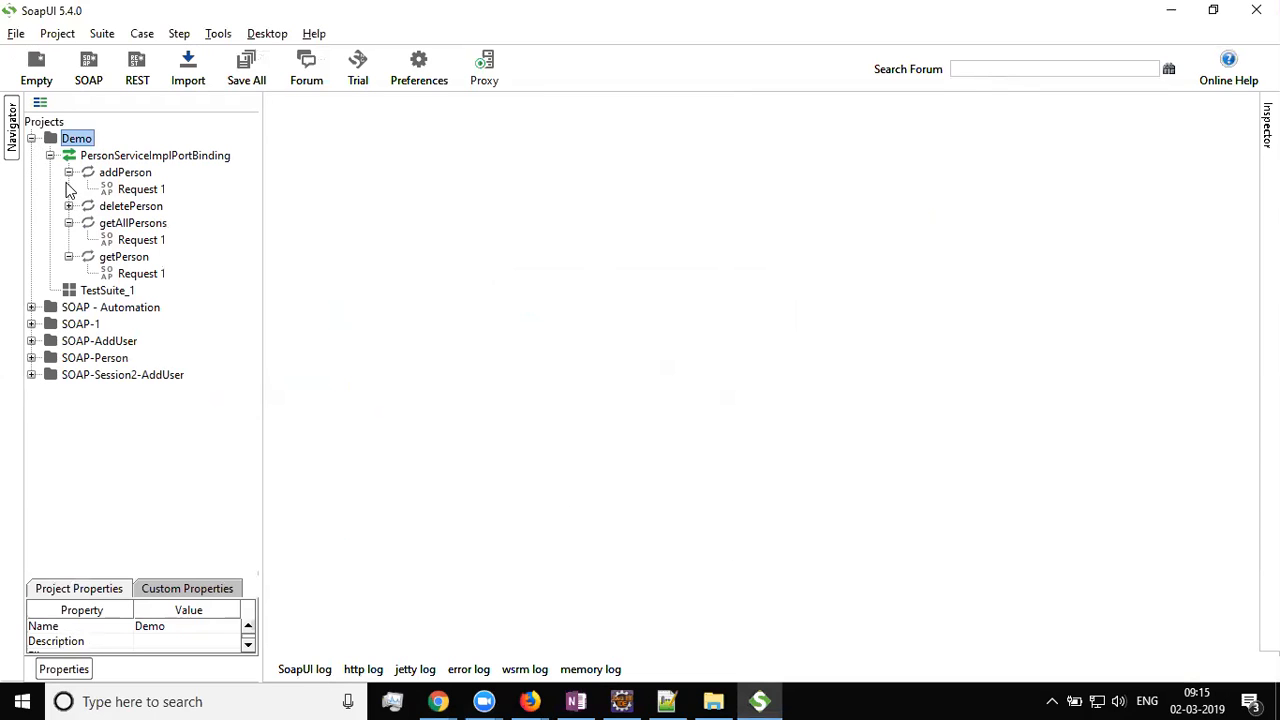
# Add a test case named TestCase_Add to TestSuite_1
pyautogui.click(101, 292)
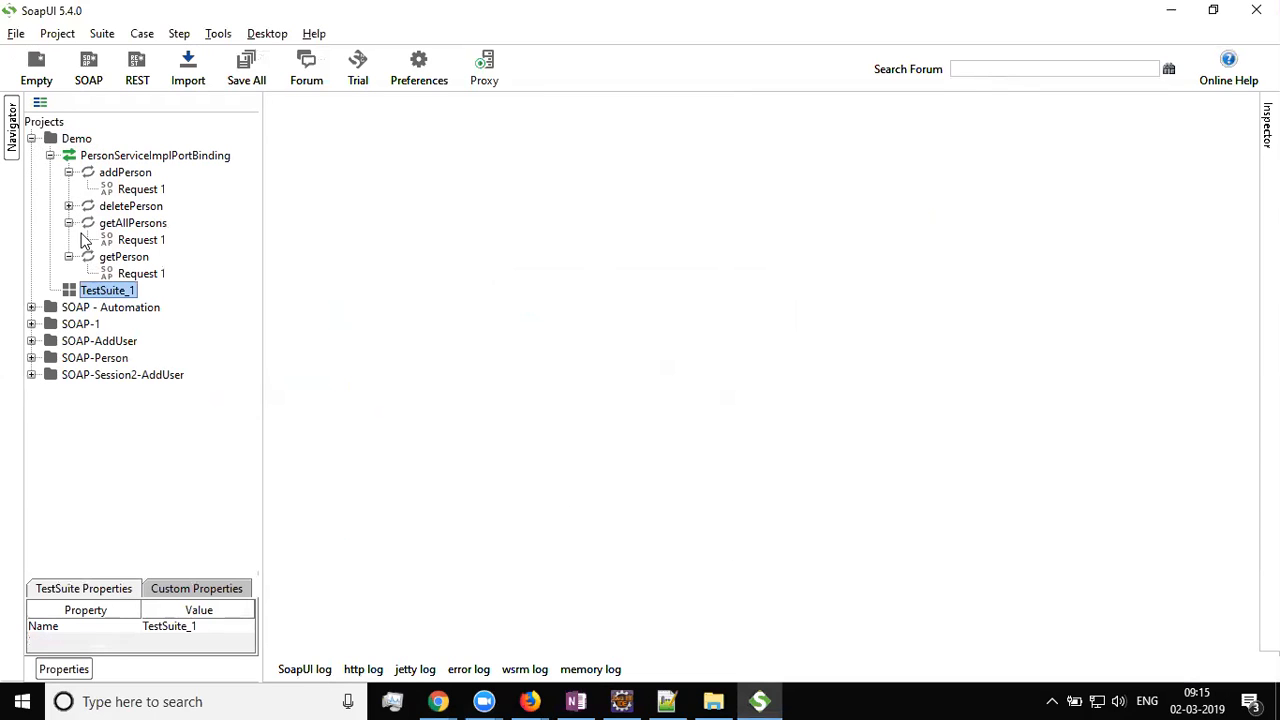
pyautogui.rightClick(121, 291)
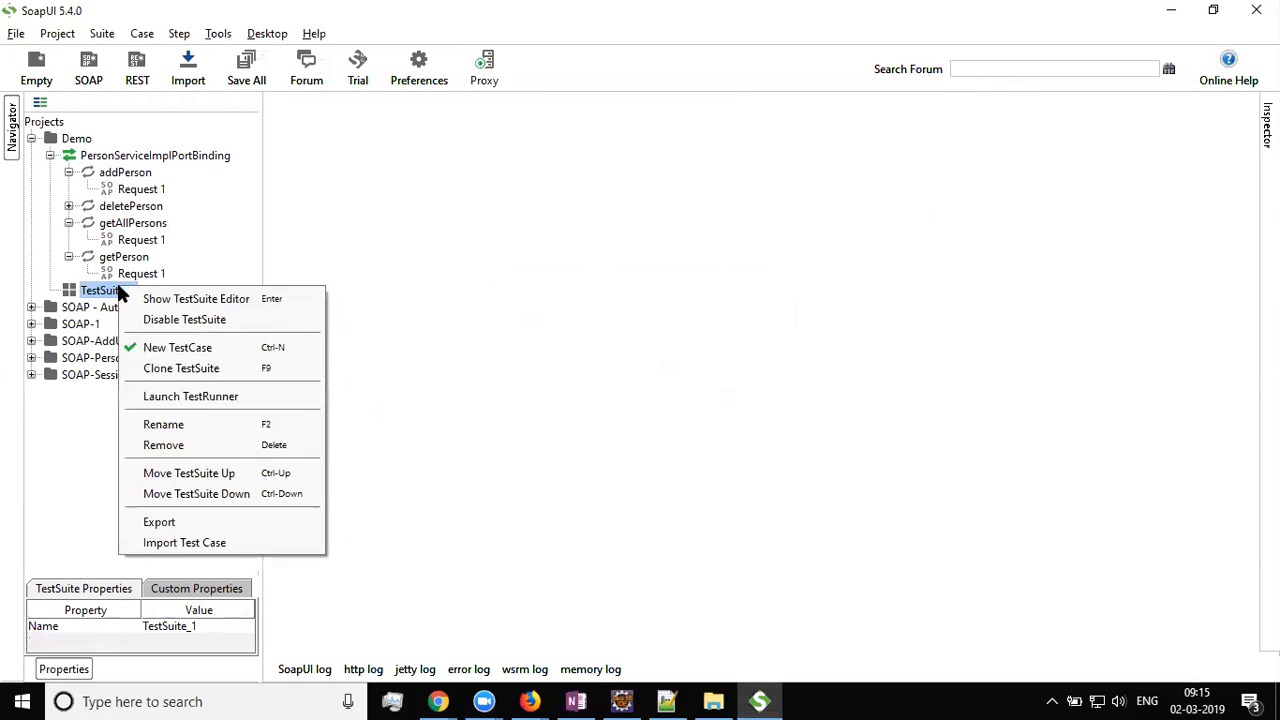
pyautogui.click(280, 349)
pyautogui.click(607, 343)
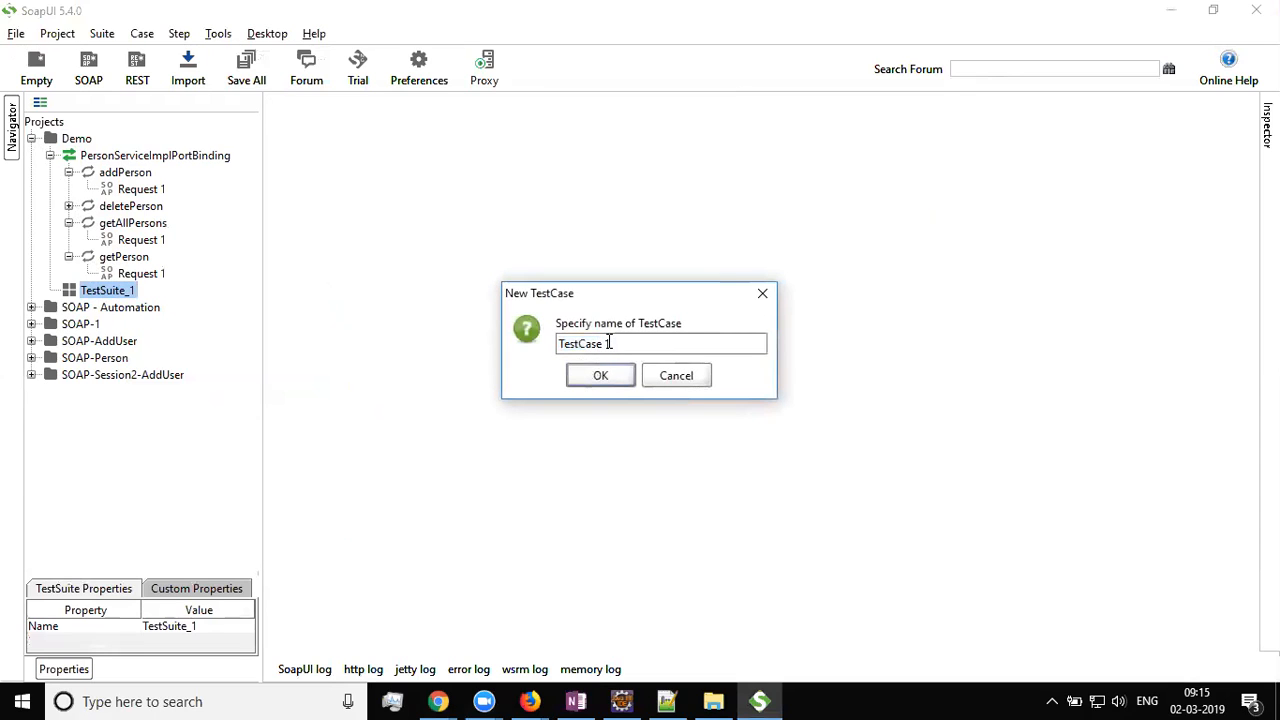
pyautogui.press('BackSpace')
pyautogui.write('_')
pyautogui.press('BackSpace')
pyautogui.press('BackSpace')
pyautogui.write('_add')
pyautogui.press('BackSpace')
pyautogui.press('BackSpace')
pyautogui.press('BackSpace')
pyautogui.write('Add')
pyautogui.click(603, 377)
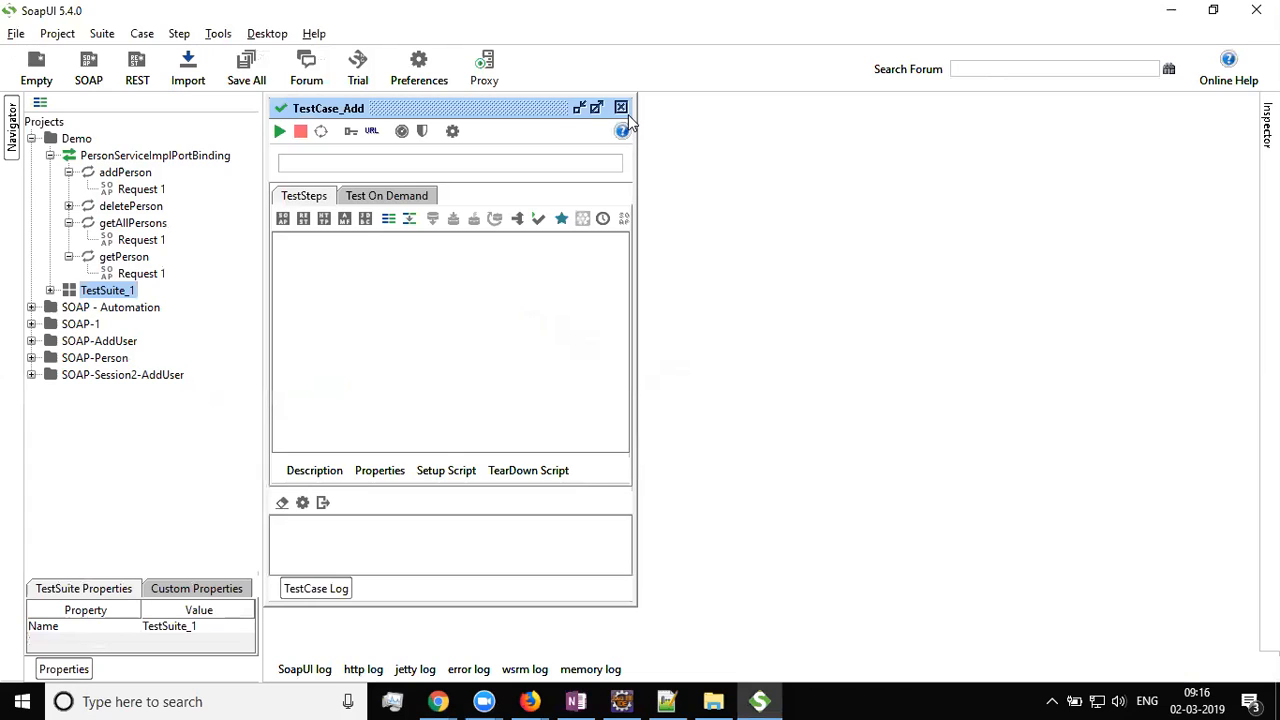
# Close the TestCase_Add editor and expand TestSuite_1 and TestCase_Add in the Navigator
pyautogui.click(621, 107)
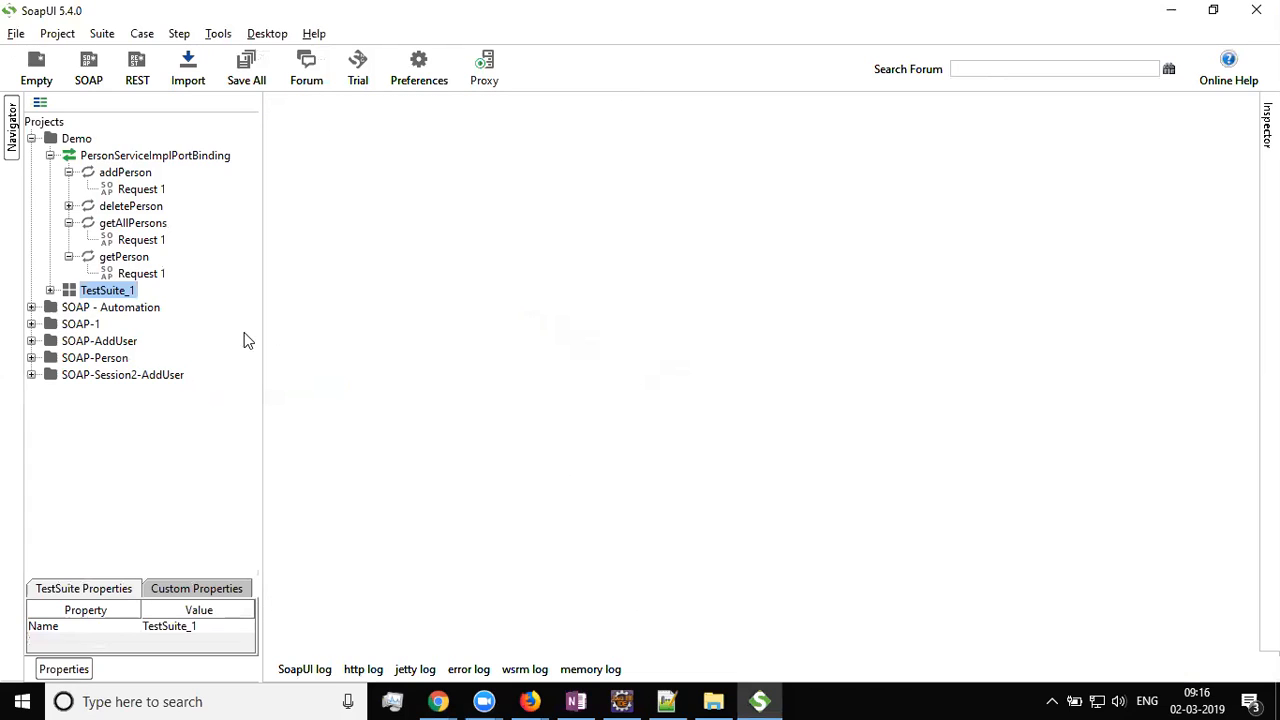
pyautogui.click(50, 290)
pyautogui.click(68, 307)
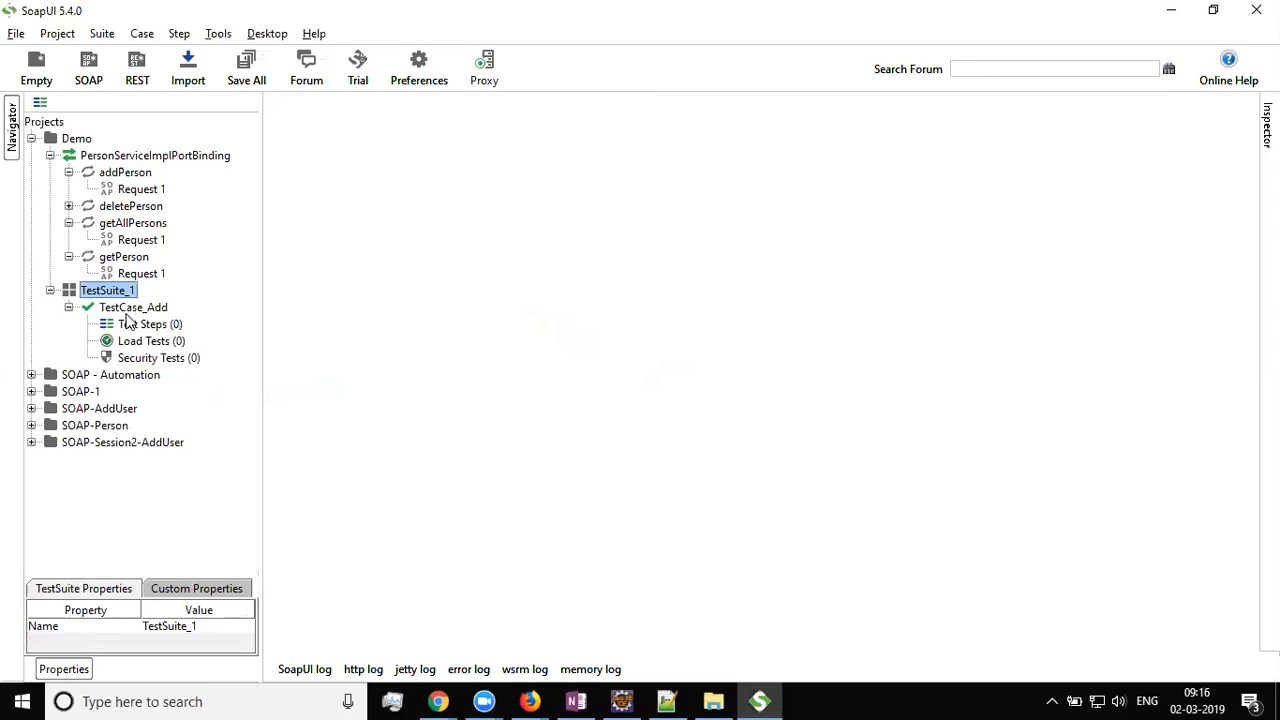
pyautogui.click(143, 310)
# Add a SOAP Request test step to TestCase_Add that invokes the addPerson operation
pyautogui.click(166, 331)
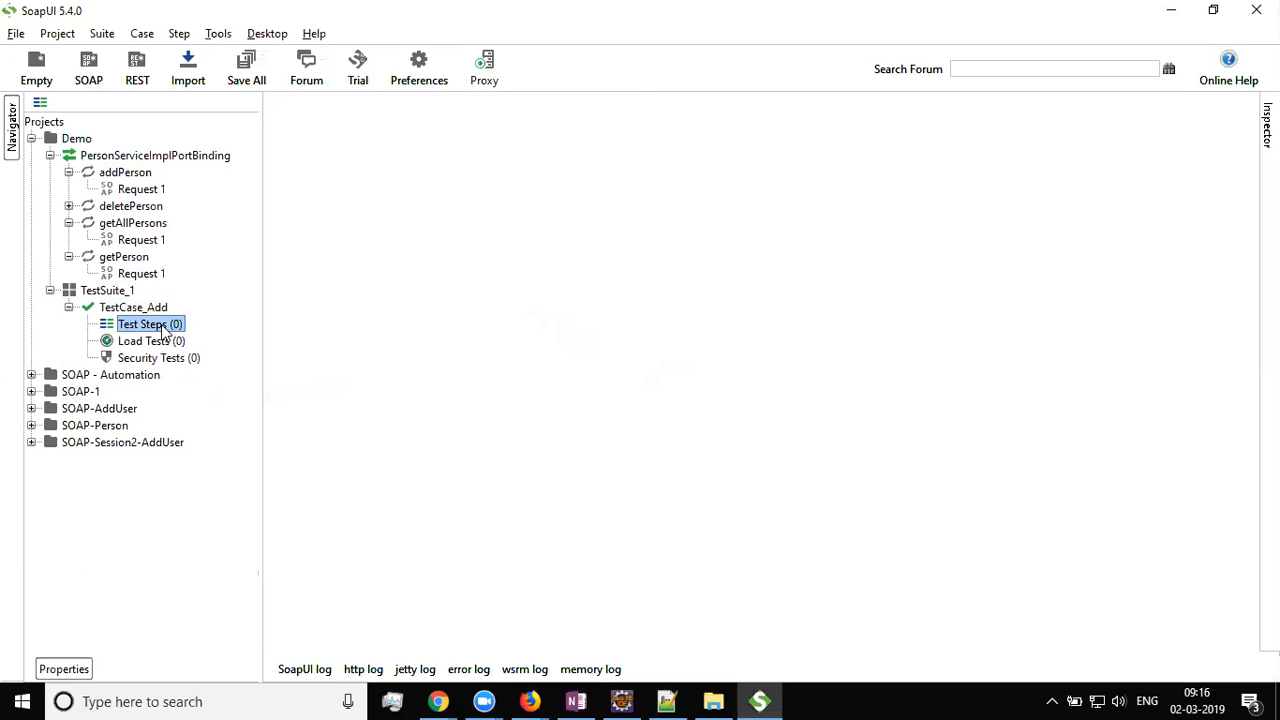
pyautogui.rightClick(155, 330)
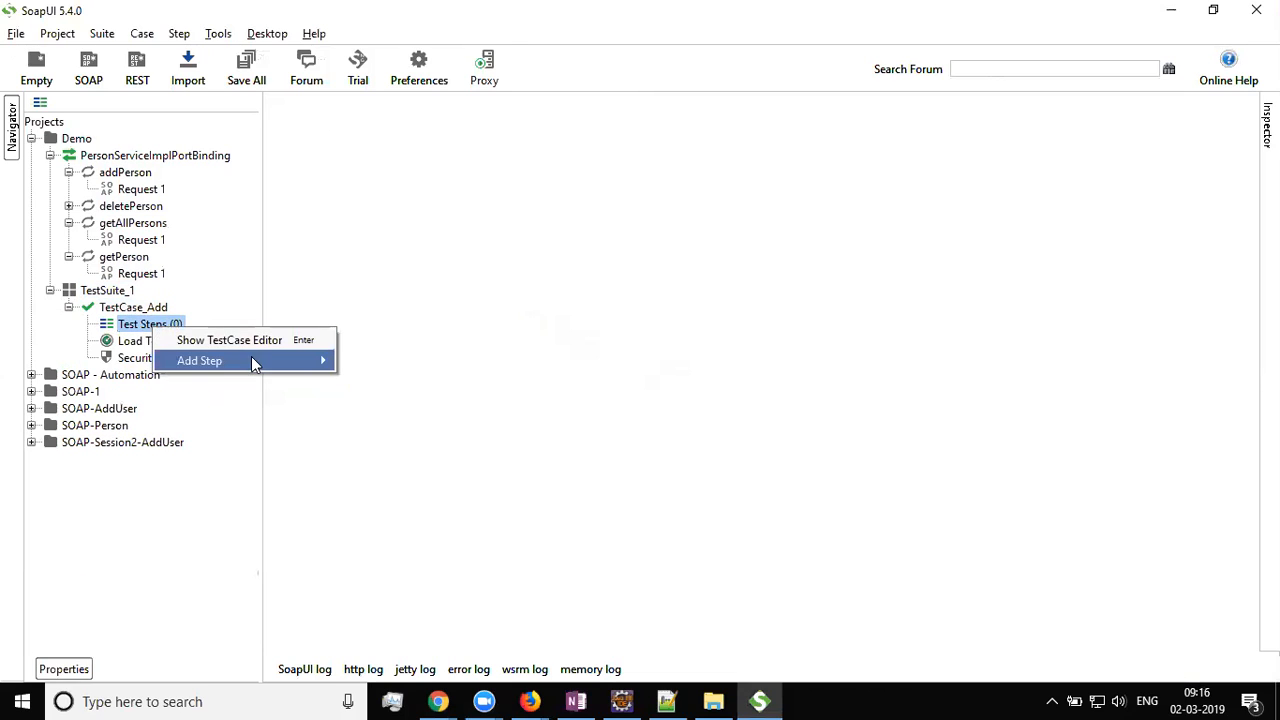
pyautogui.moveTo(251, 358)
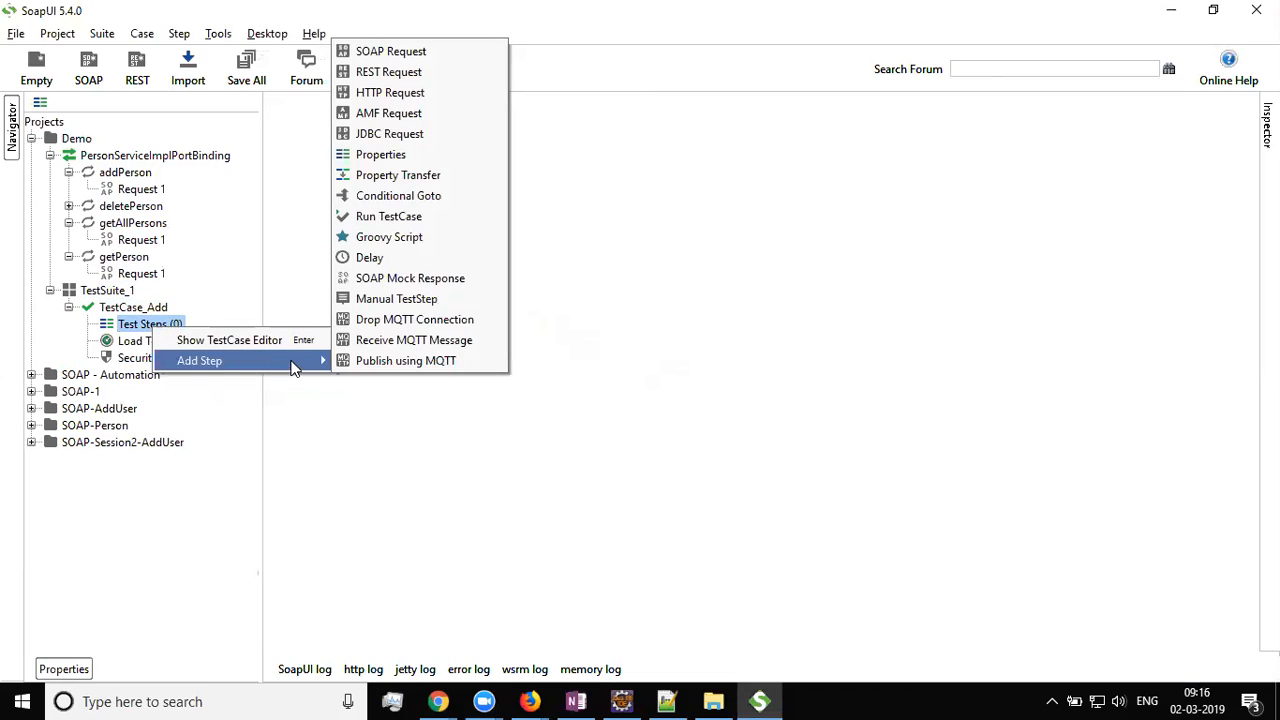
pyautogui.click(475, 58)
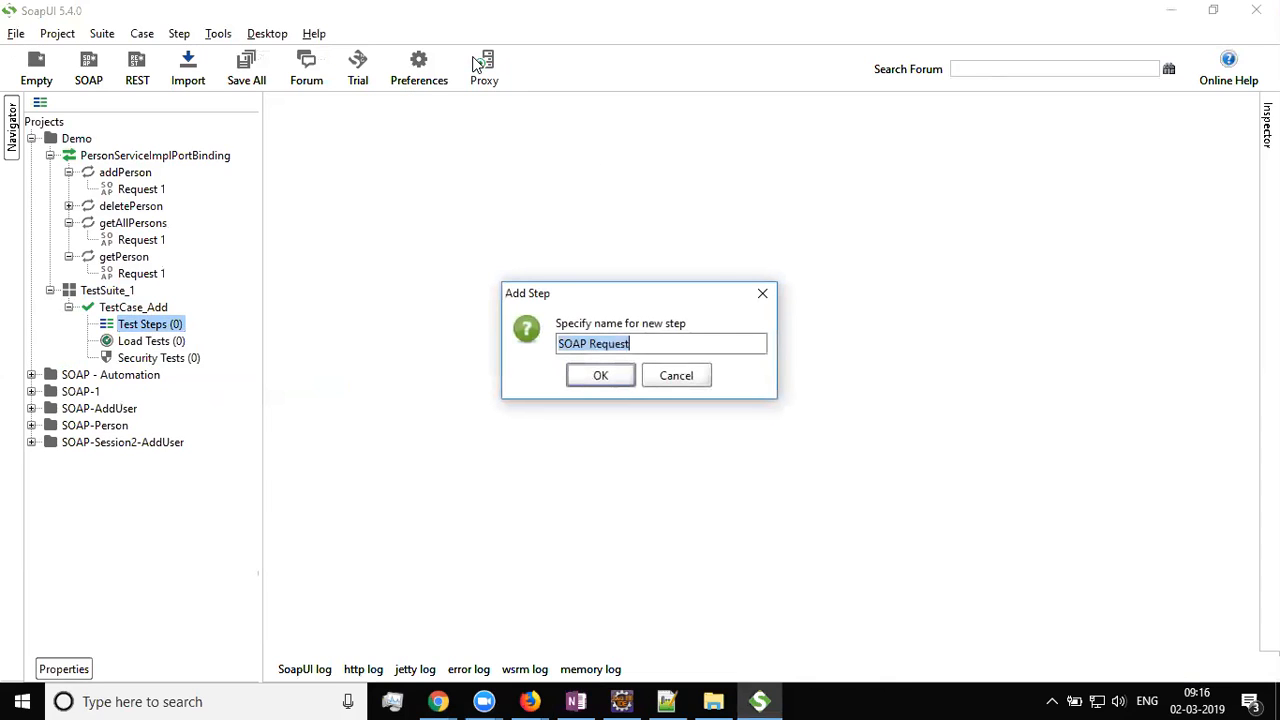
pyautogui.click(624, 373)
pyautogui.click(750, 344)
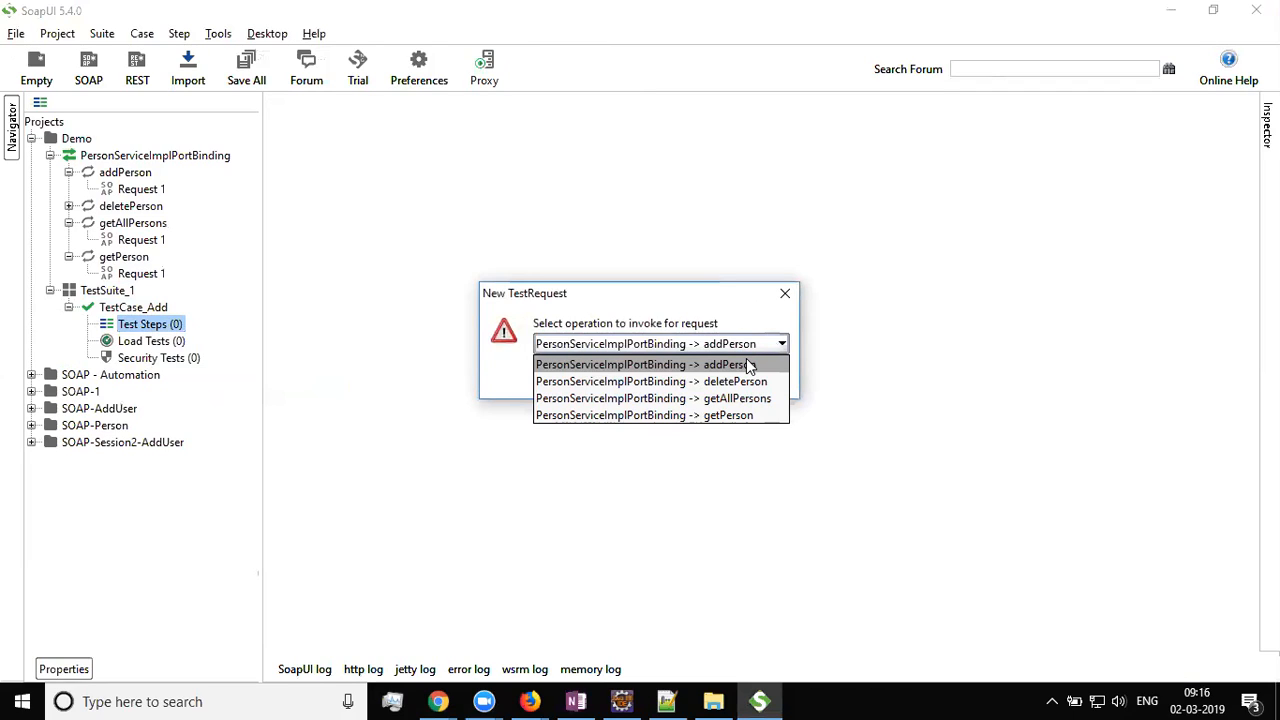
pyautogui.click(747, 362)
pyautogui.click(620, 380)
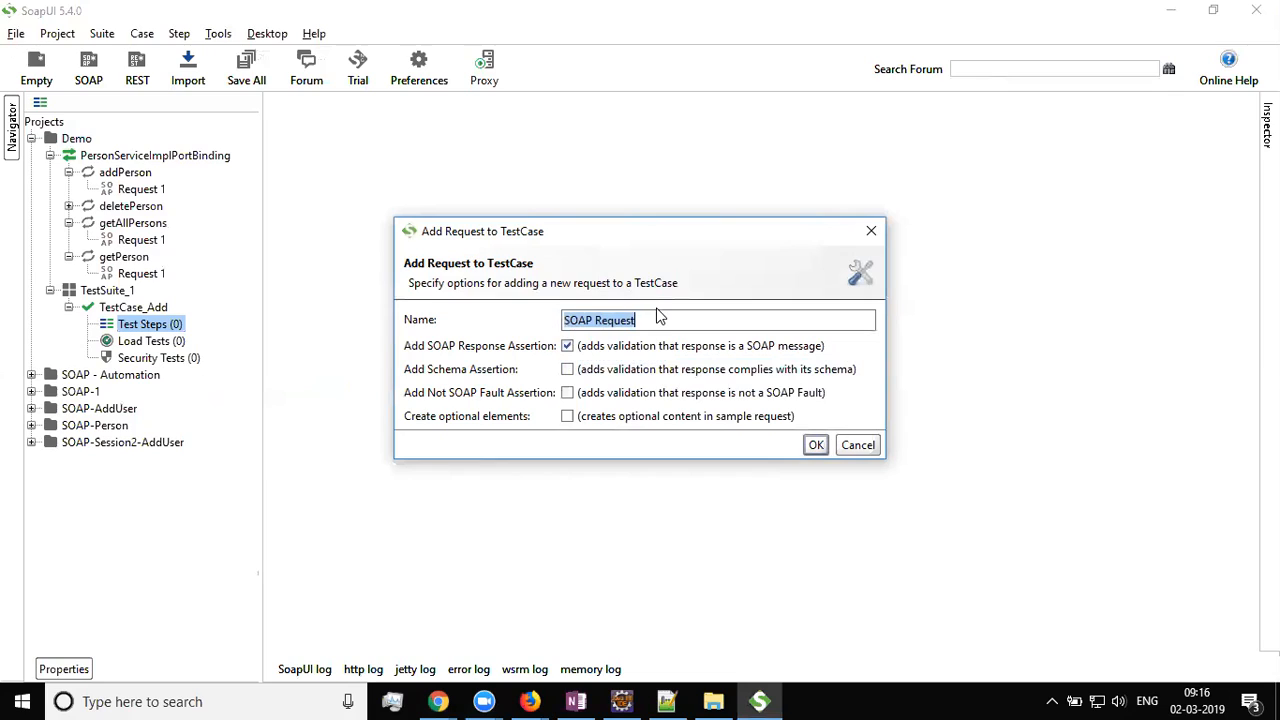
# Name the new request step 'add' and create it
pyautogui.click(678, 322)
pyautogui.hotkey('ctrl', 'a')
pyautogui.write('add')
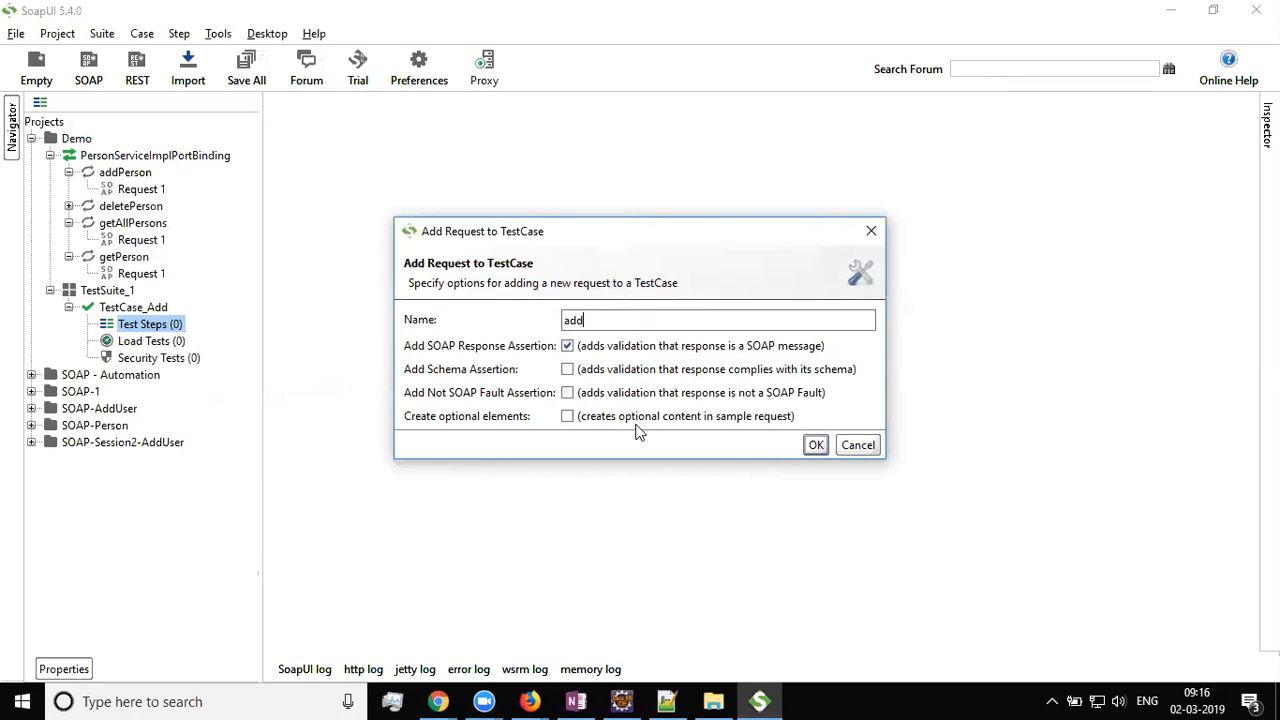
pyautogui.click(815, 445)
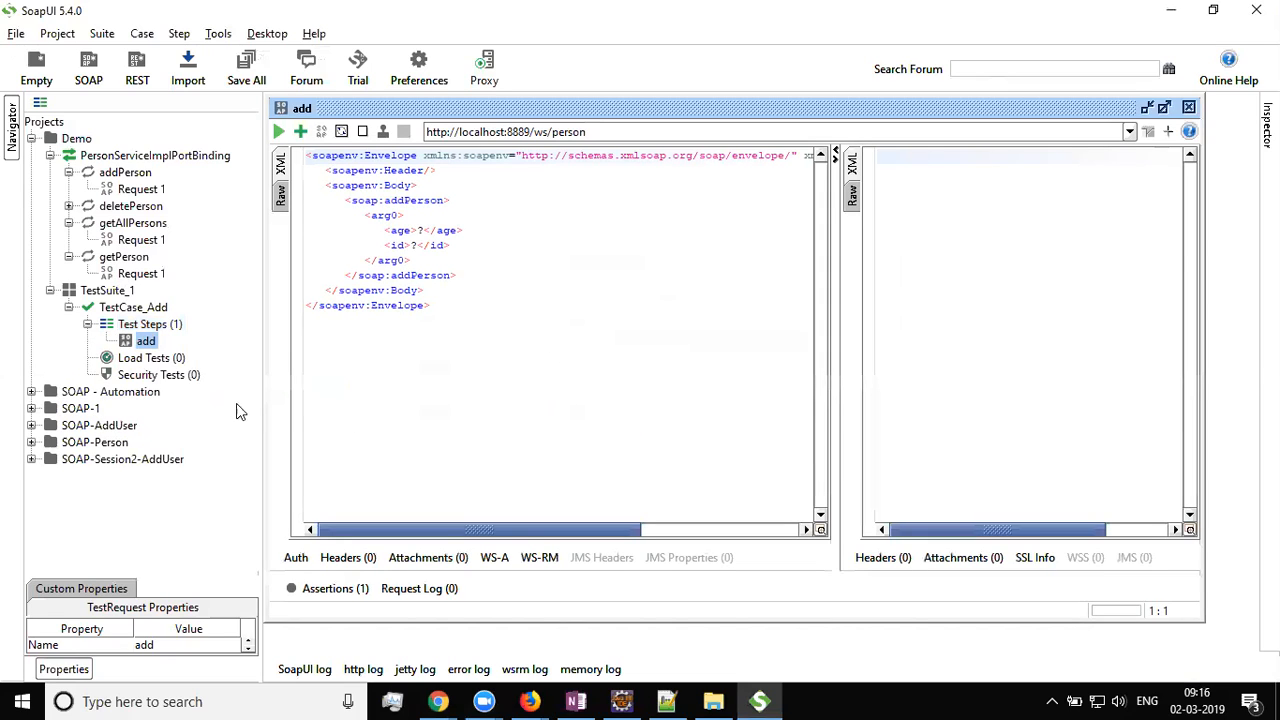
pyautogui.click(146, 342)
pyautogui.hotkey('alt', 'Tab')
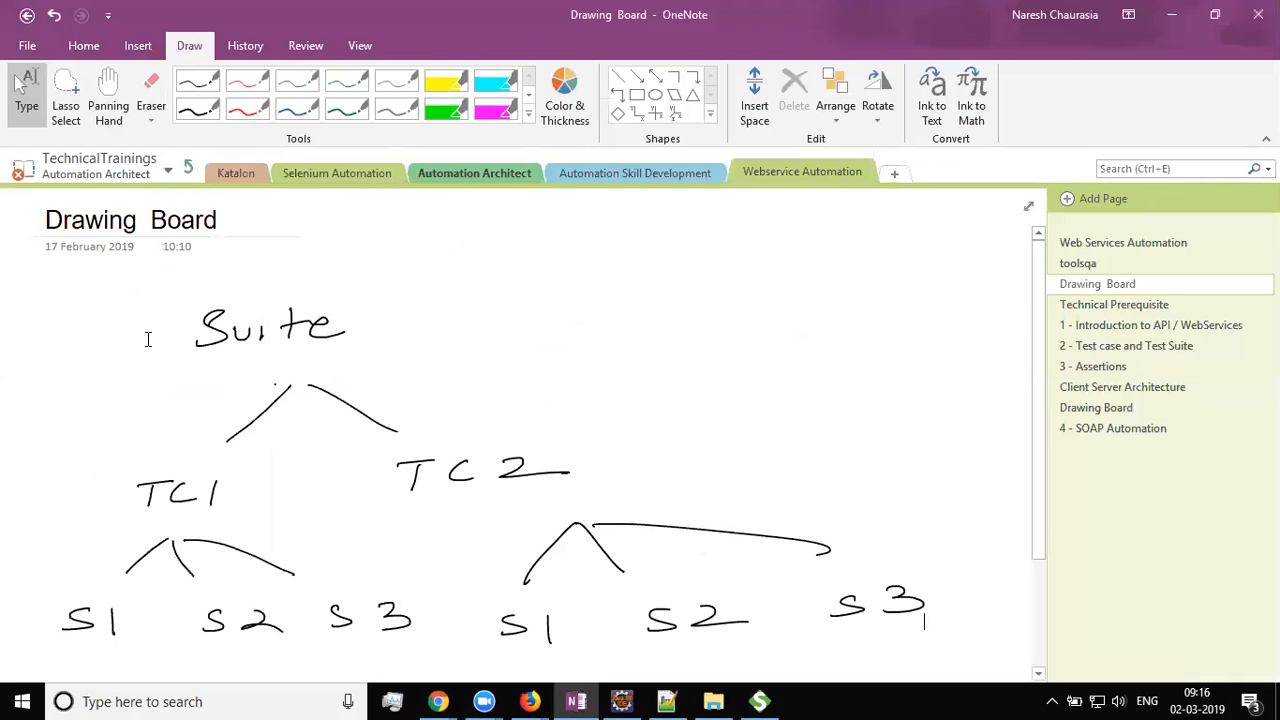
pyautogui.hotkey('alt', 'Tab')
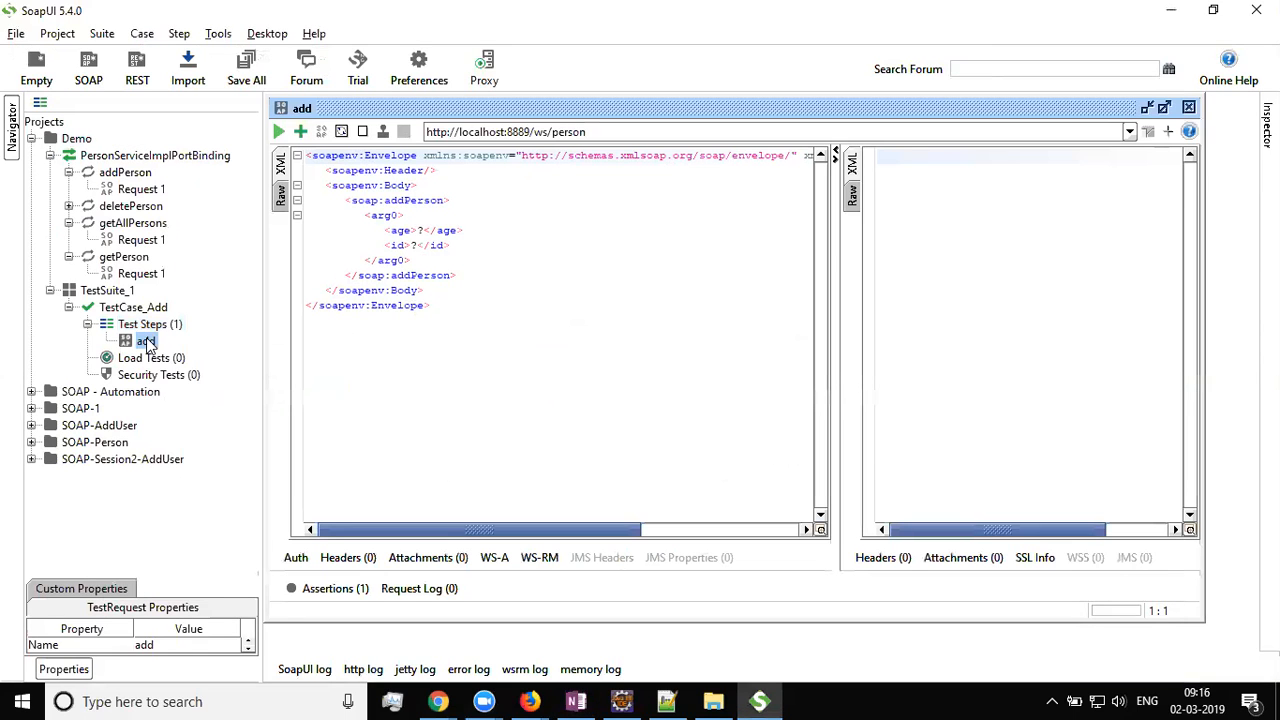
pyautogui.click(146, 326)
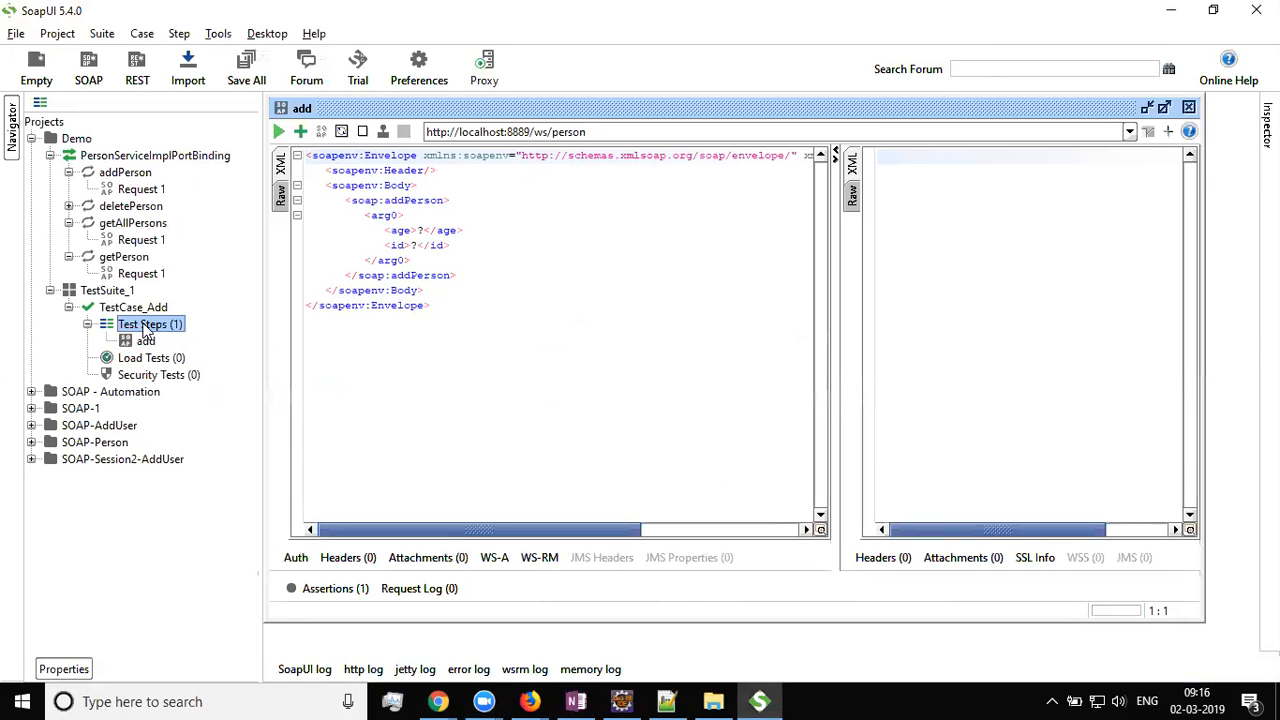
pyautogui.click(150, 344)
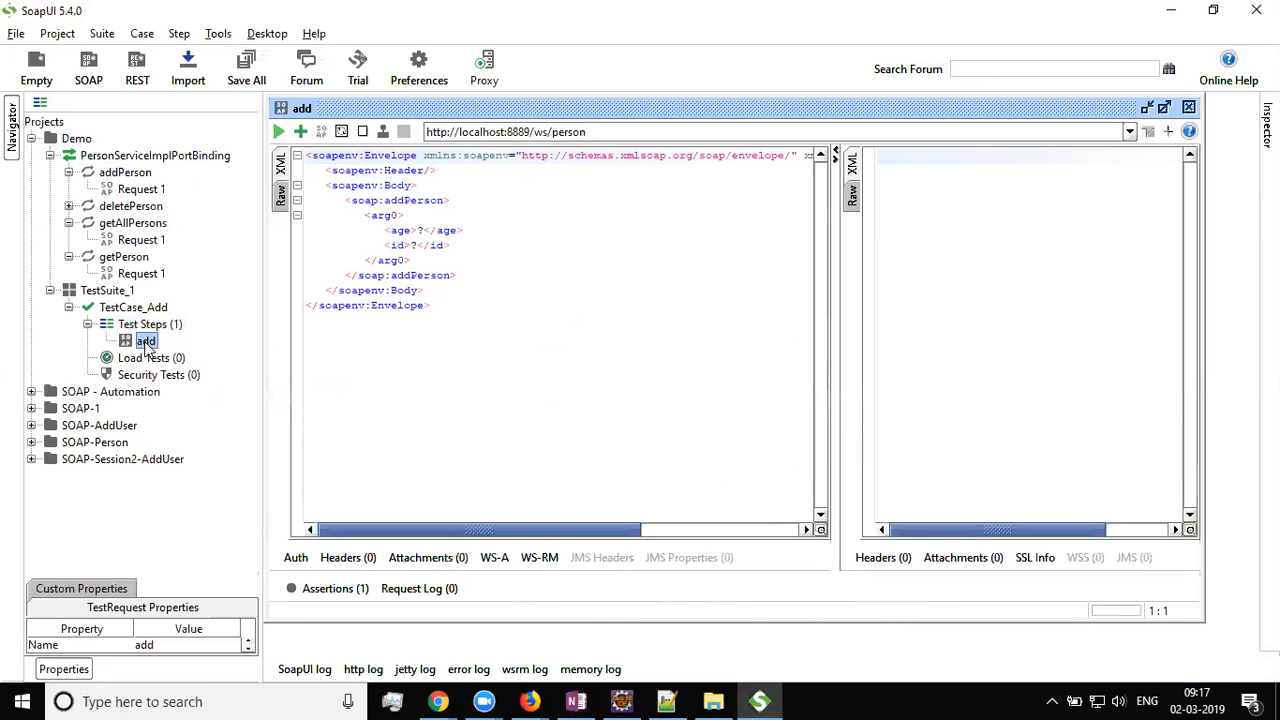
pyautogui.click(88, 325)
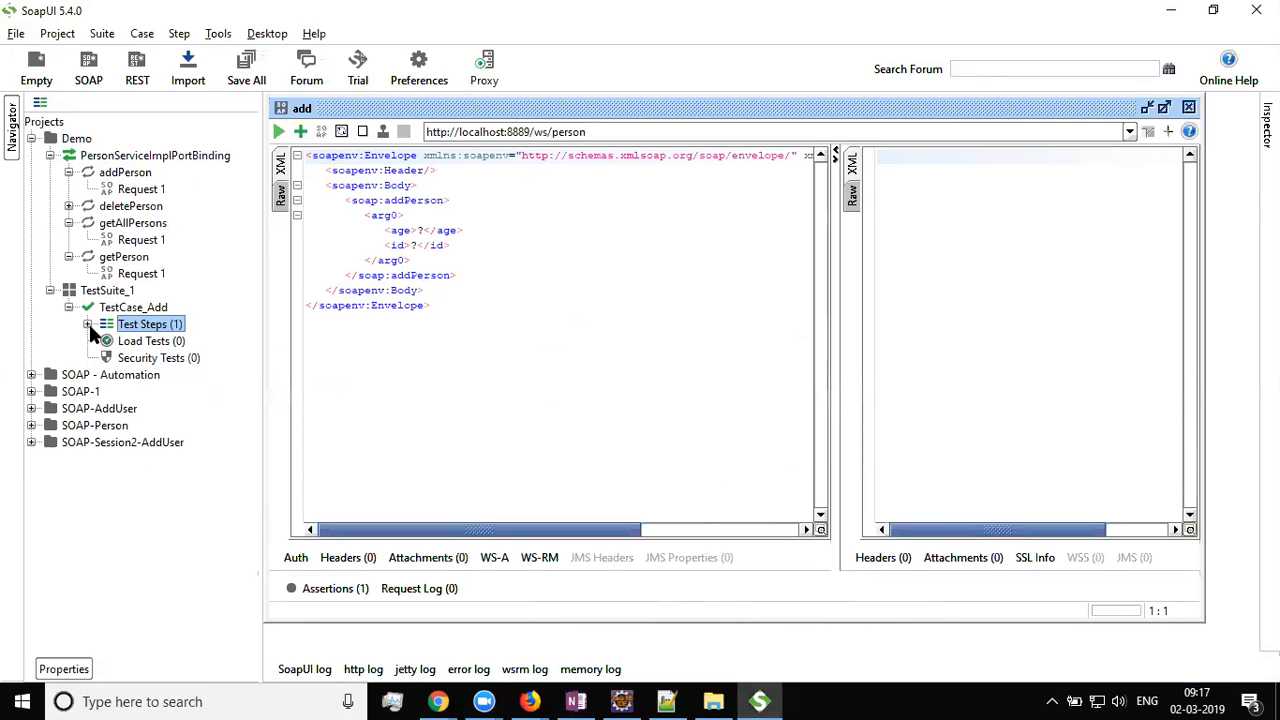
pyautogui.click(88, 325)
pyautogui.click(147, 342)
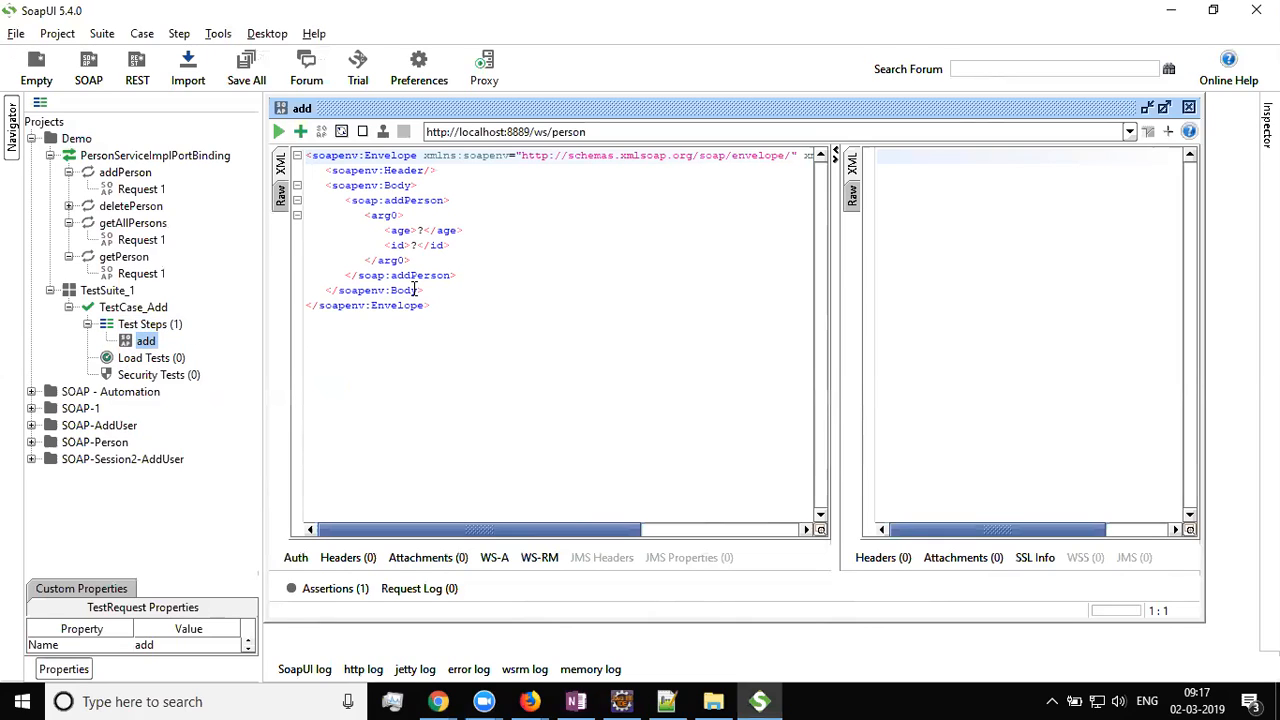
pyautogui.moveTo(460, 308); pyautogui.dragTo(296, 155)
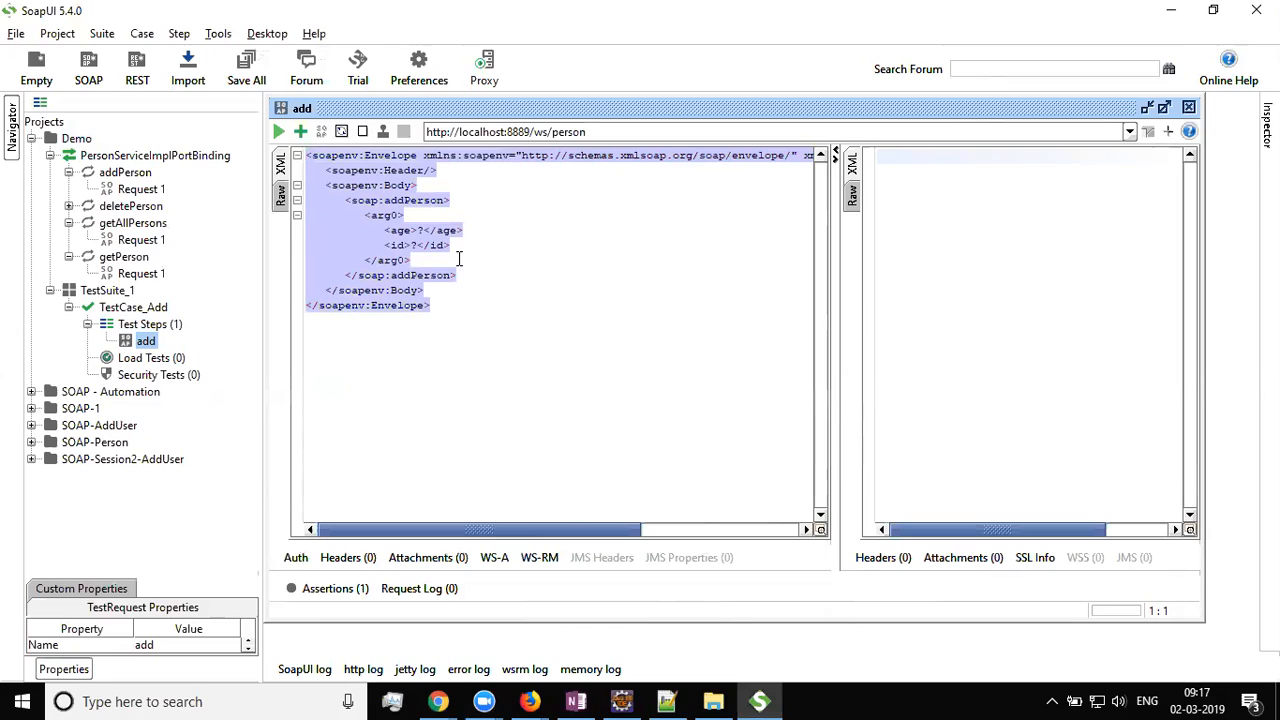
# Replace the add request's age and id placeholders with 30 and 300
pyautogui.click(418, 231)
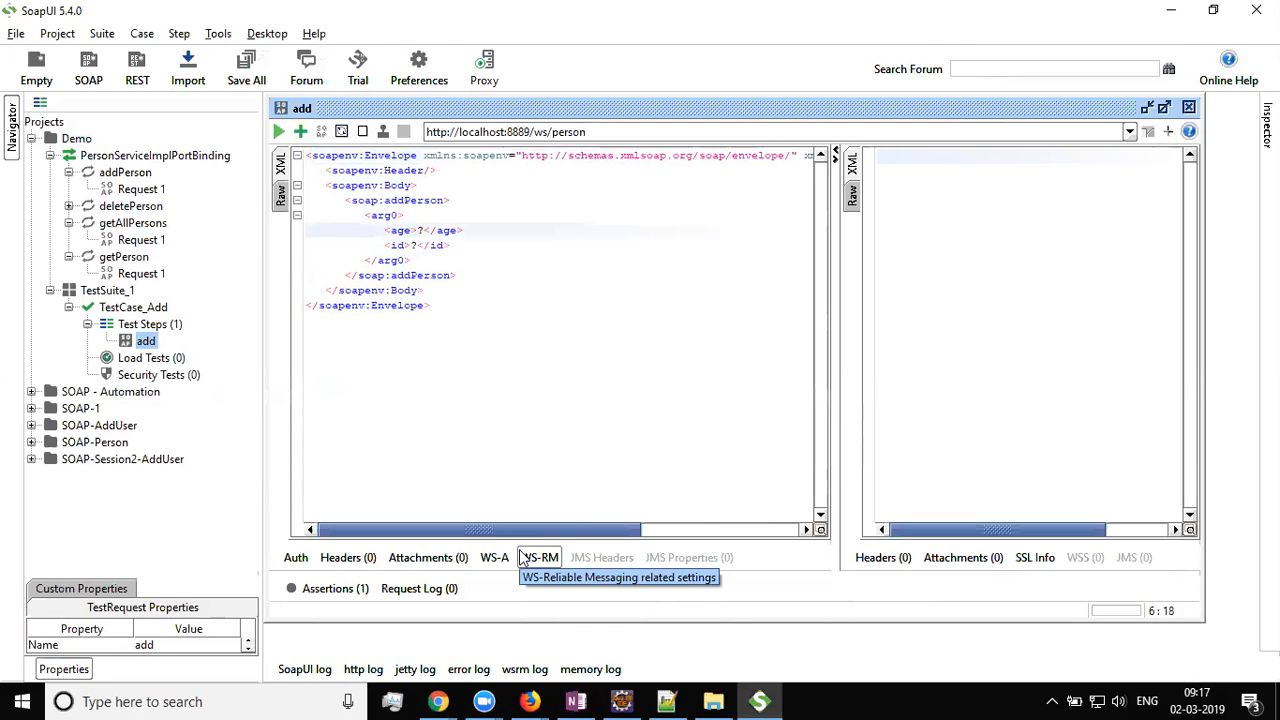
pyautogui.press('Delete')
pyautogui.write('30')
pyautogui.press('Down')
pyautogui.press('Left')
pyautogui.press('Left')
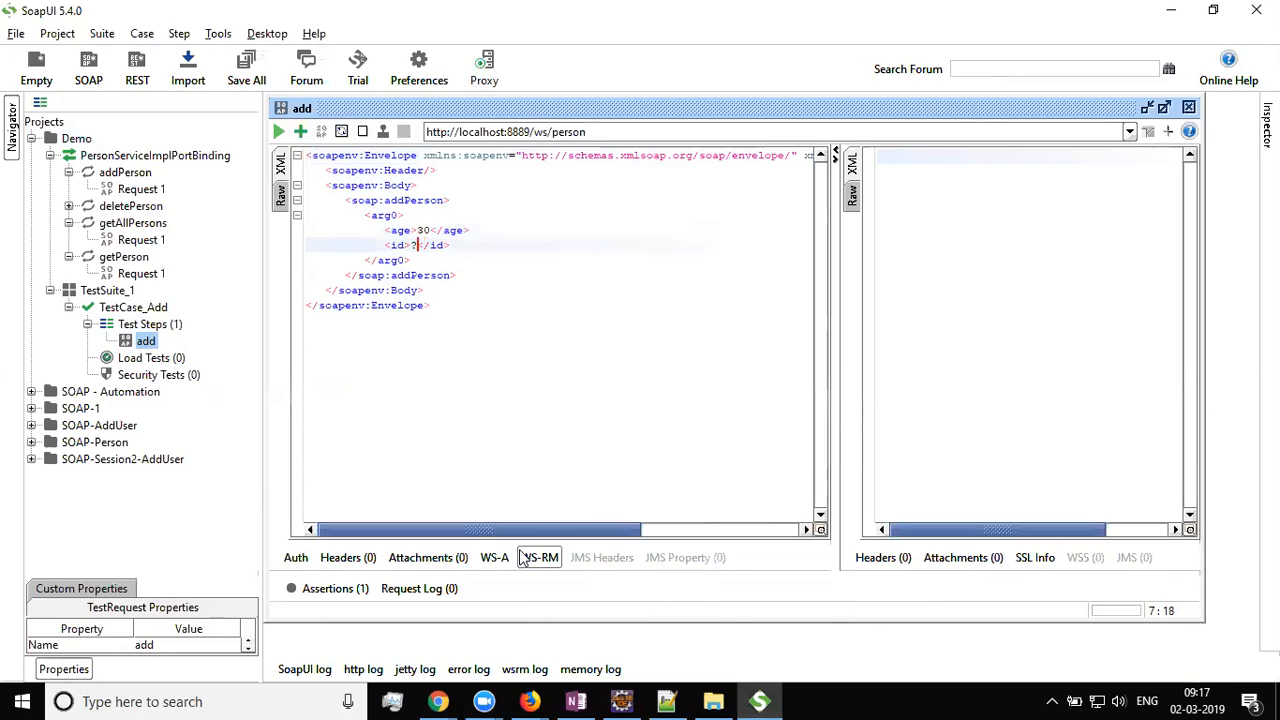
pyautogui.press('BackSpace')
pyautogui.write('300')
# Add a <name>API3</name> element on a new line below the id element
pyautogui.press('Right')
pyautogui.press('Right')
pyautogui.press('Right')
pyautogui.press('Right')
pyautogui.press('Return')
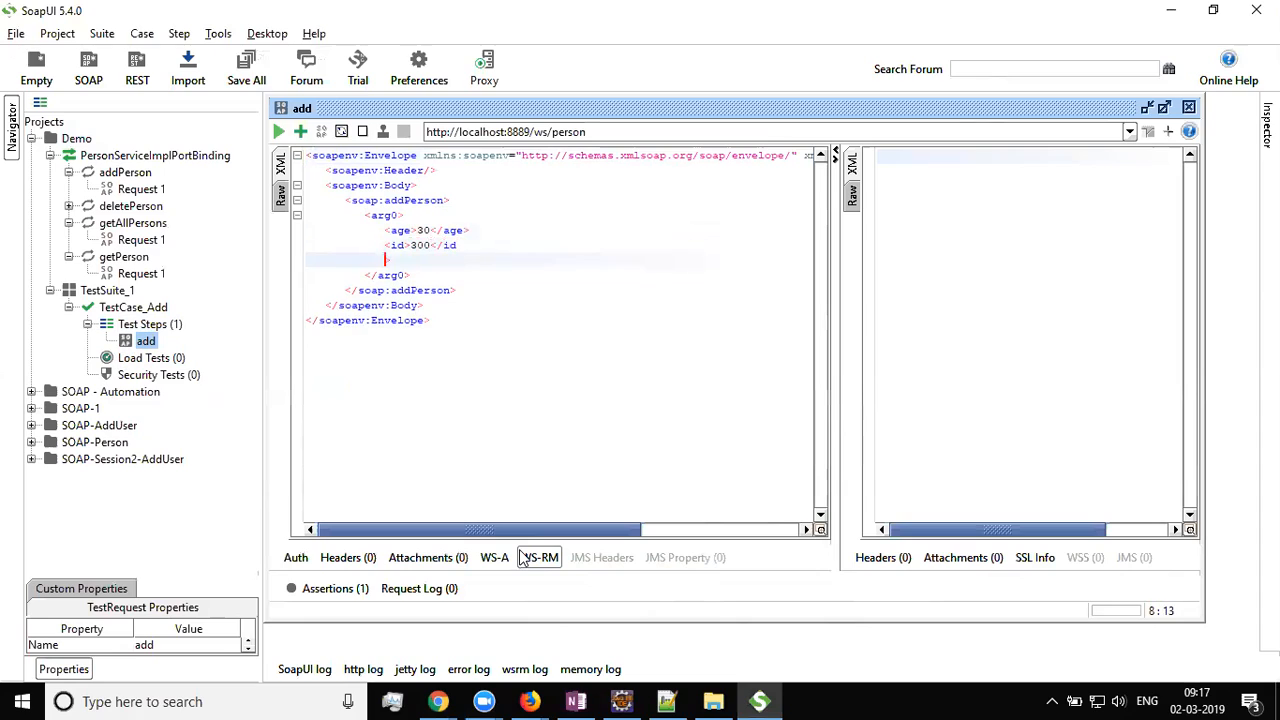
pyautogui.hotkey('ctrl', 'z')
pyautogui.press('Right')
pyautogui.press('Right')
pyautogui.press('Up')
pyautogui.press('End')
pyautogui.press('Return')
pyautogui.write('<name>API3</name>')
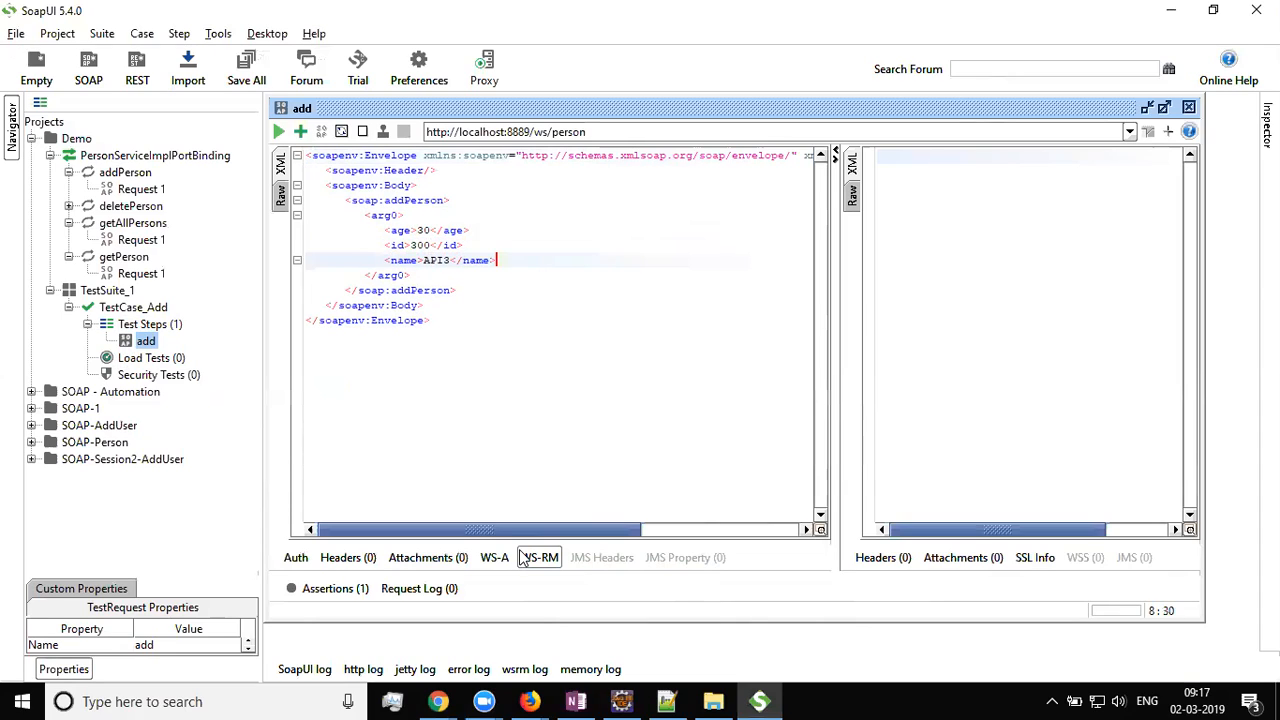
# Send the add request, check the true response, then switch to Eclipse's SOAPPublisher.java
pyautogui.click(441, 342)
pyautogui.click(278, 133)
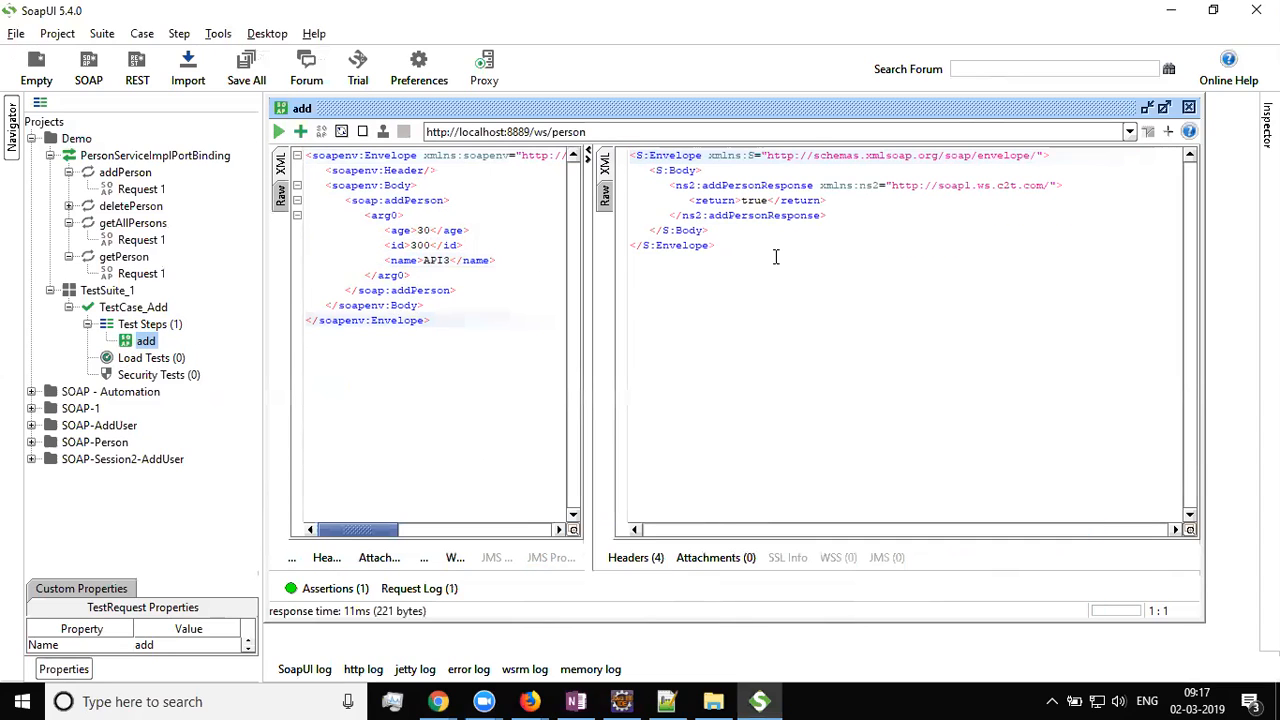
pyautogui.doubleClick(754, 200)
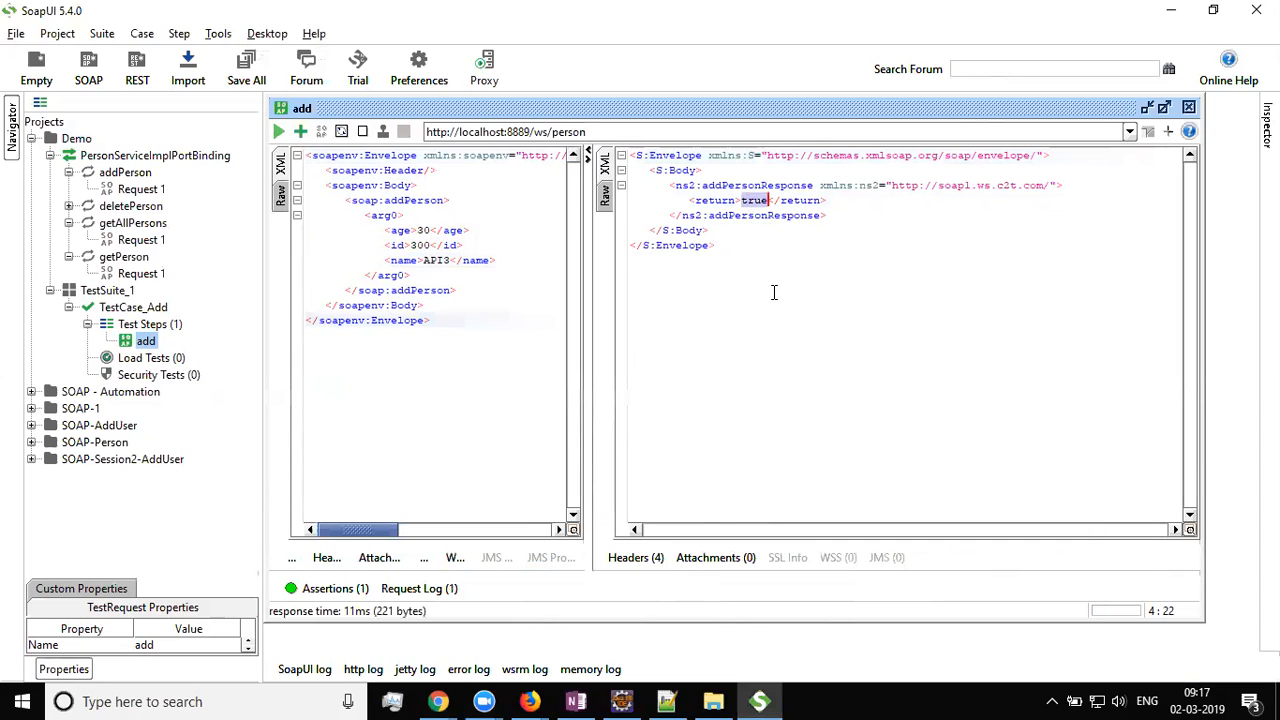
pyautogui.moveTo(590, 344); pyautogui.dragTo(695, 343)
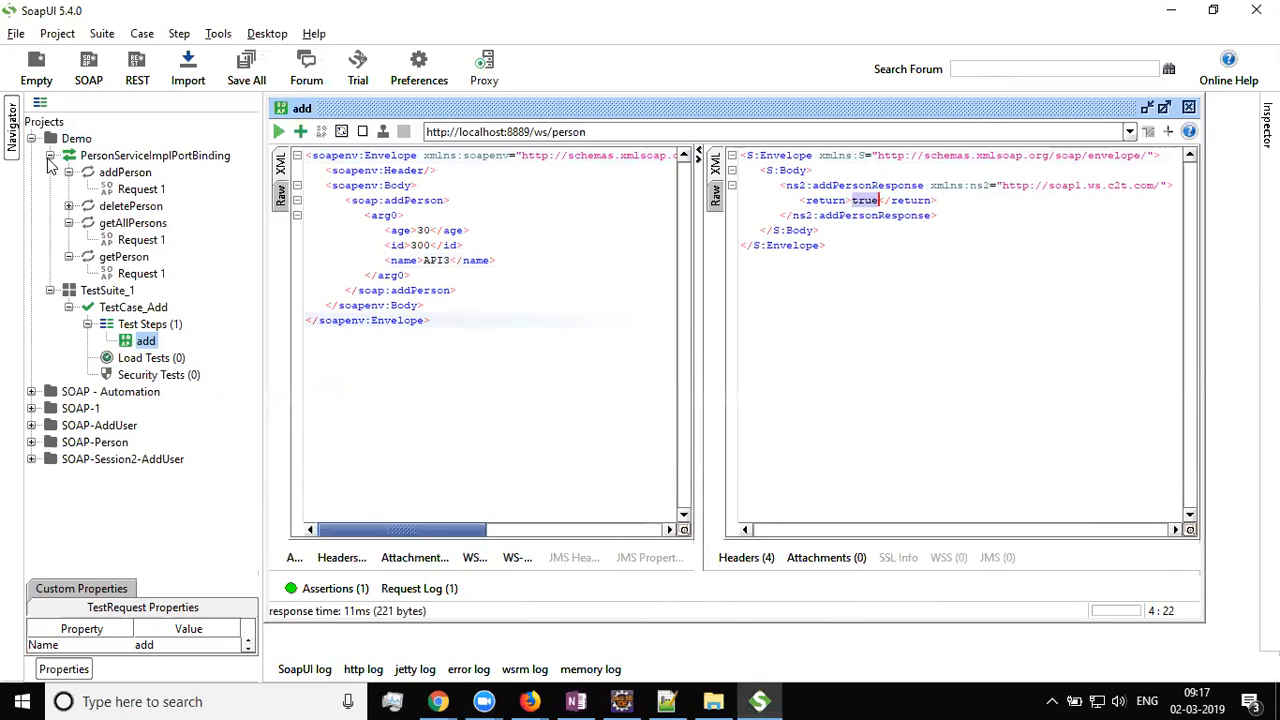
pyautogui.click(50, 155)
pyautogui.click(50, 172)
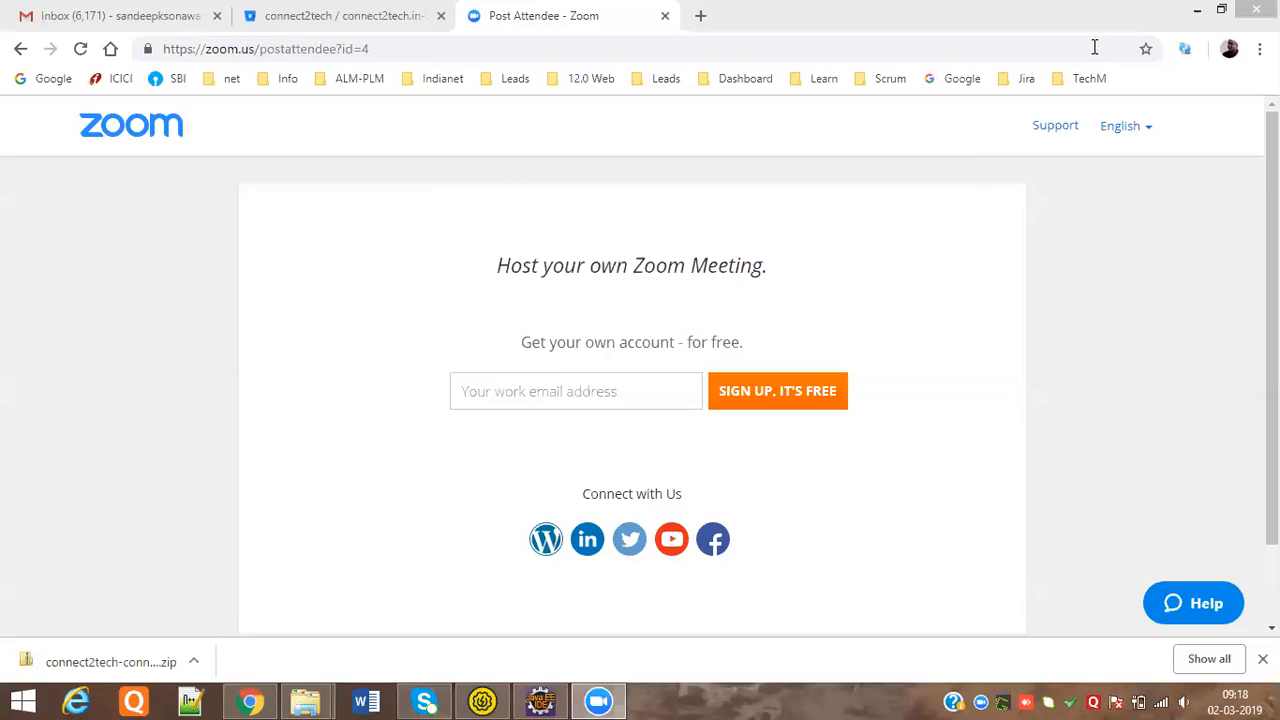
pyautogui.click(1186, 9)
pyautogui.click(542, 699)
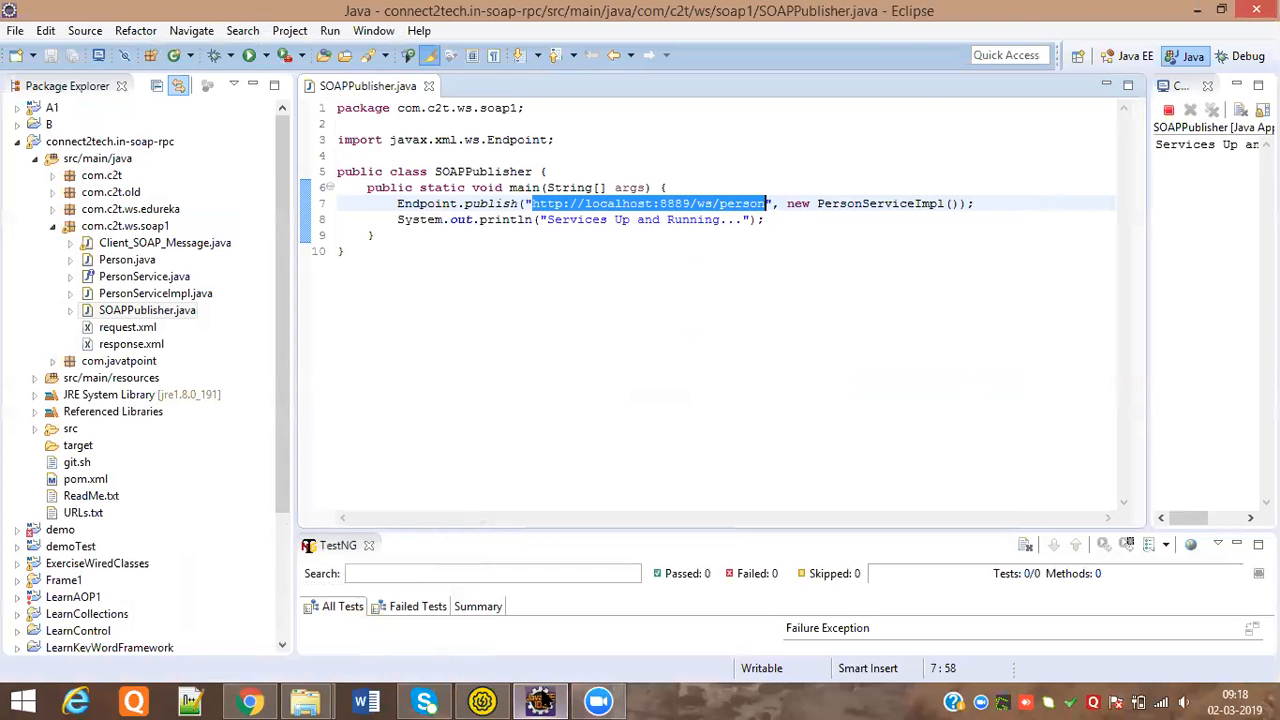
# Create a new test suite named TestSuite 1 under the Demo1 project
pyautogui.hotkey('alt', 'Tab')
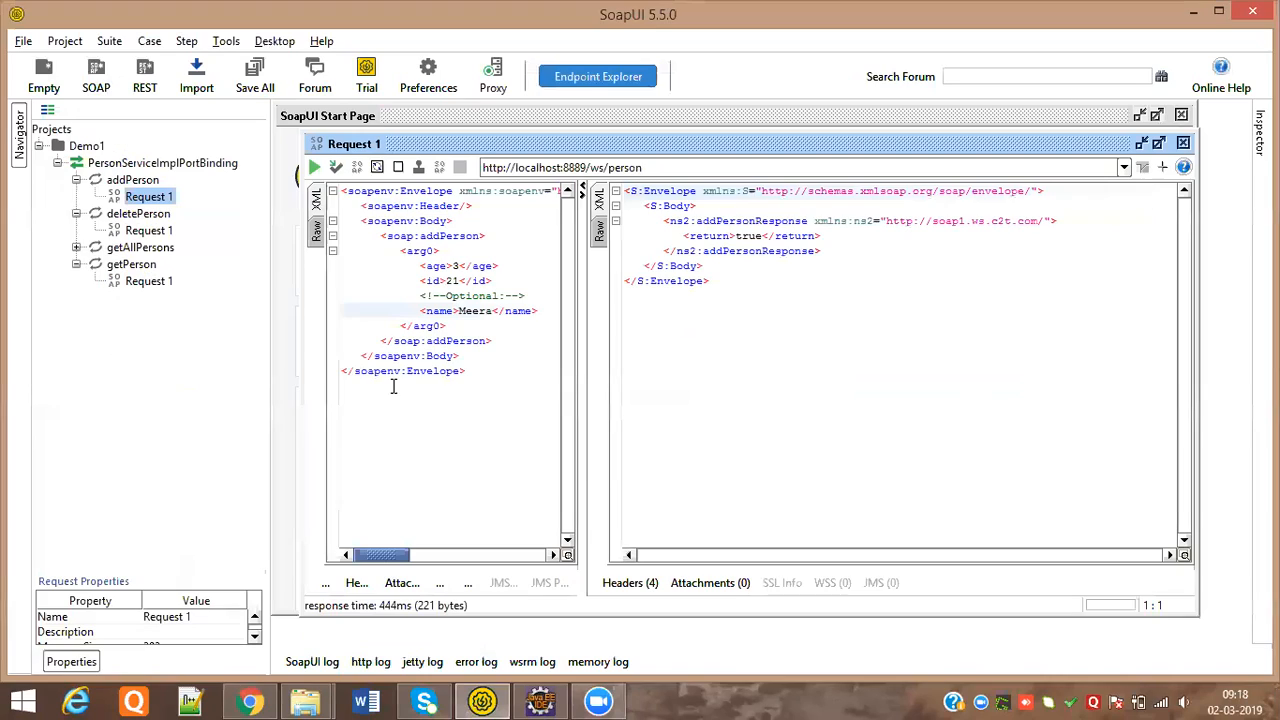
pyautogui.click(57, 163)
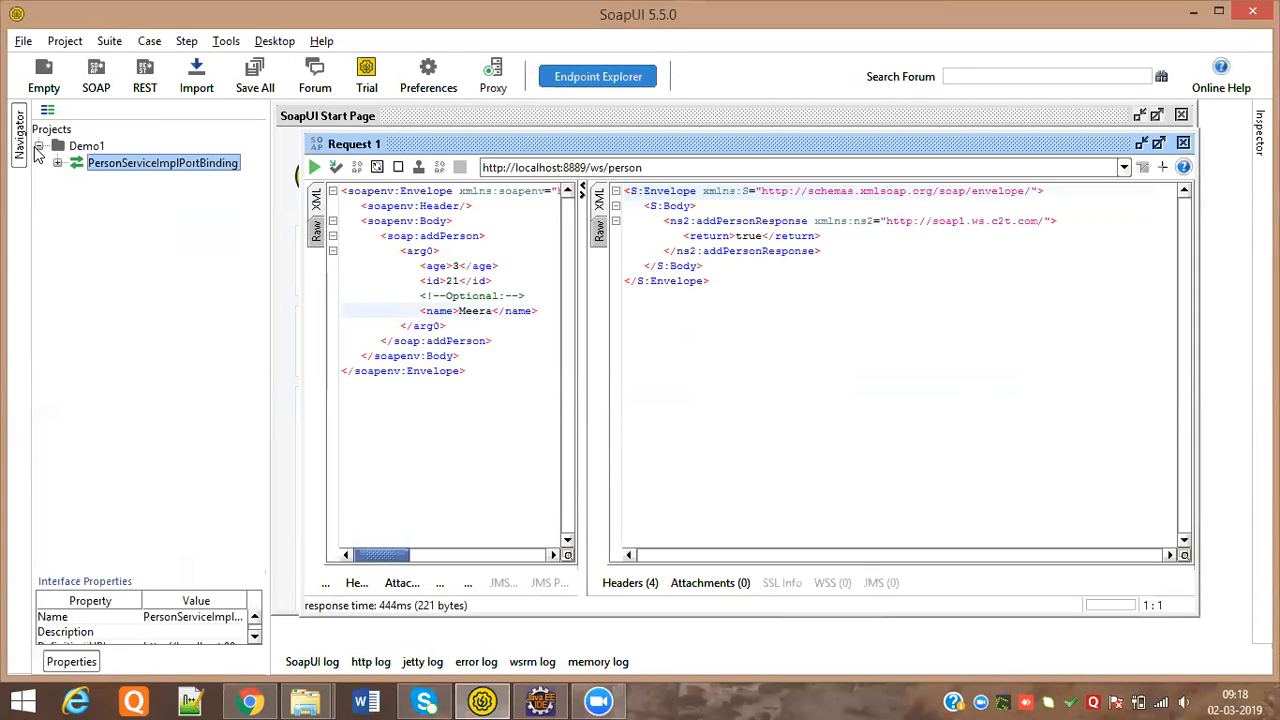
pyautogui.click(82, 148)
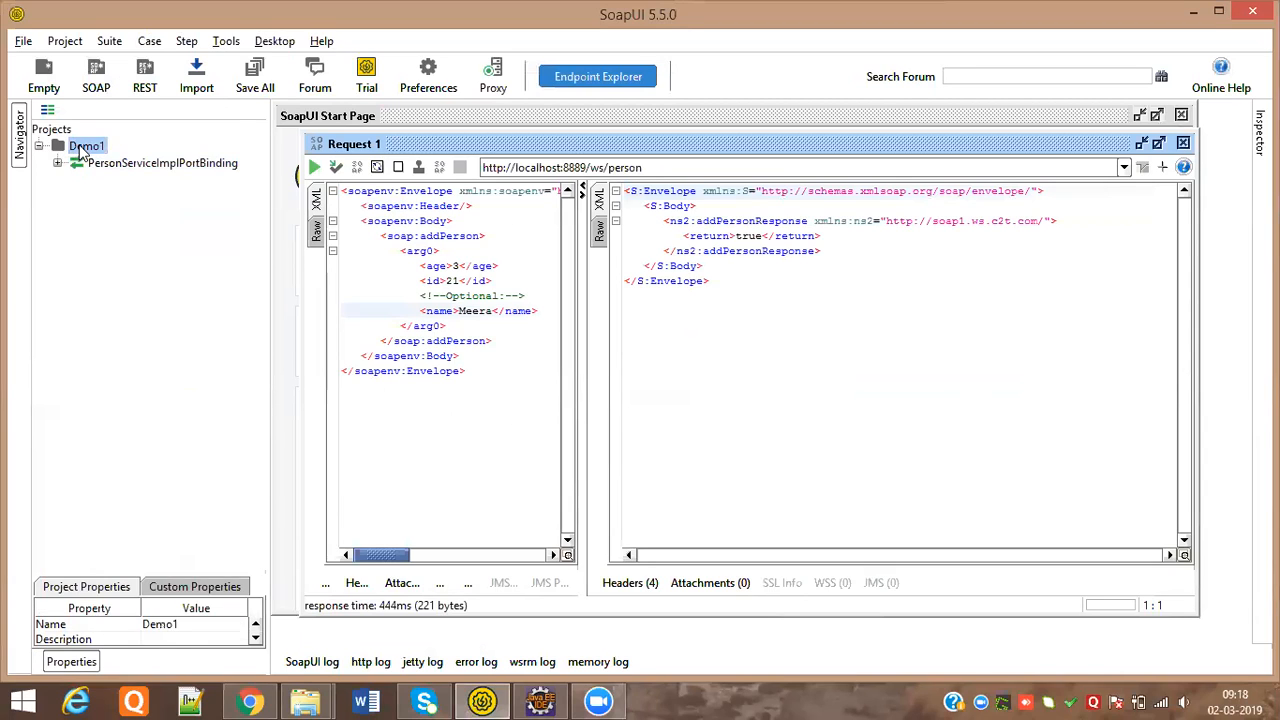
pyautogui.rightClick(82, 148)
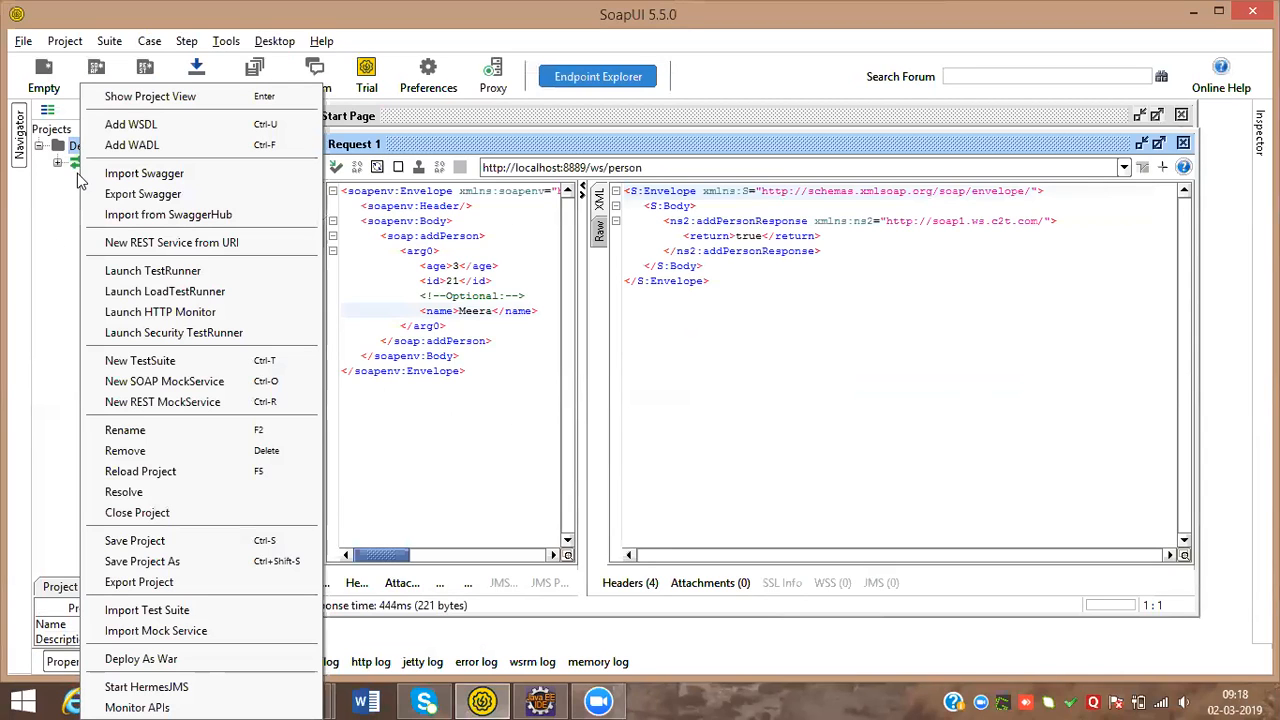
pyautogui.click(72, 151)
pyautogui.rightClick(72, 151)
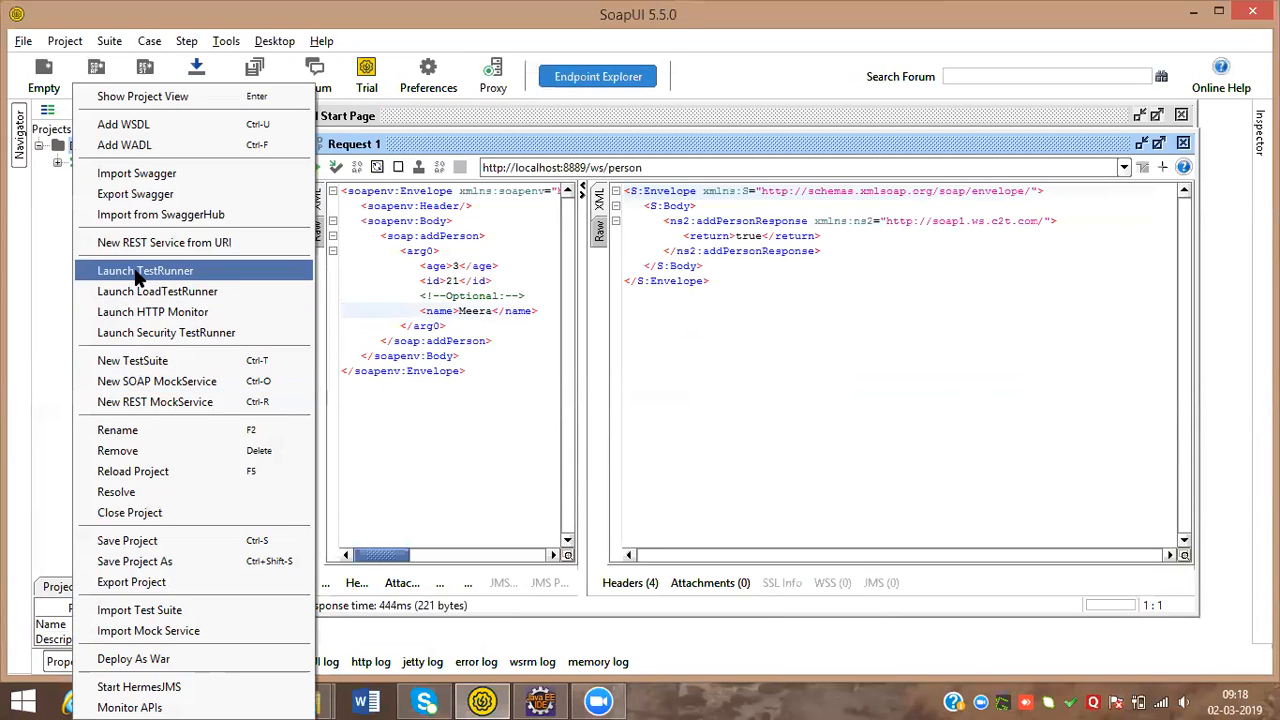
pyautogui.click(182, 362)
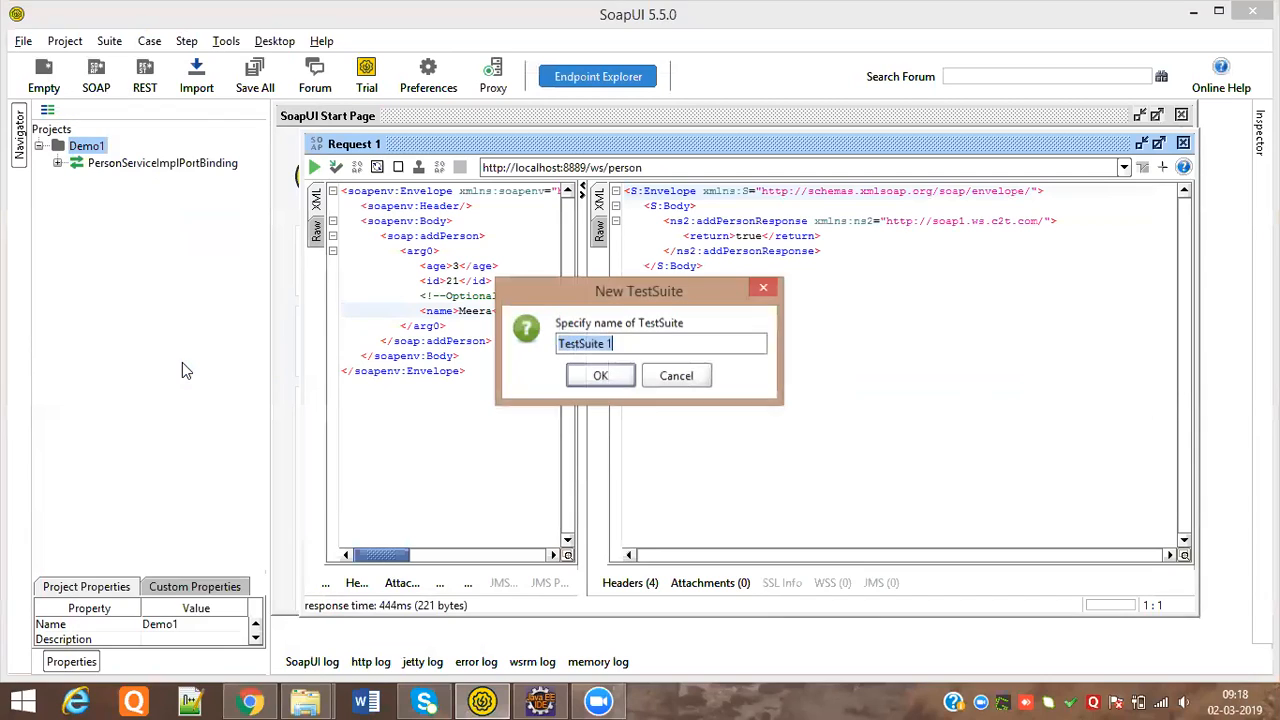
pyautogui.click(603, 377)
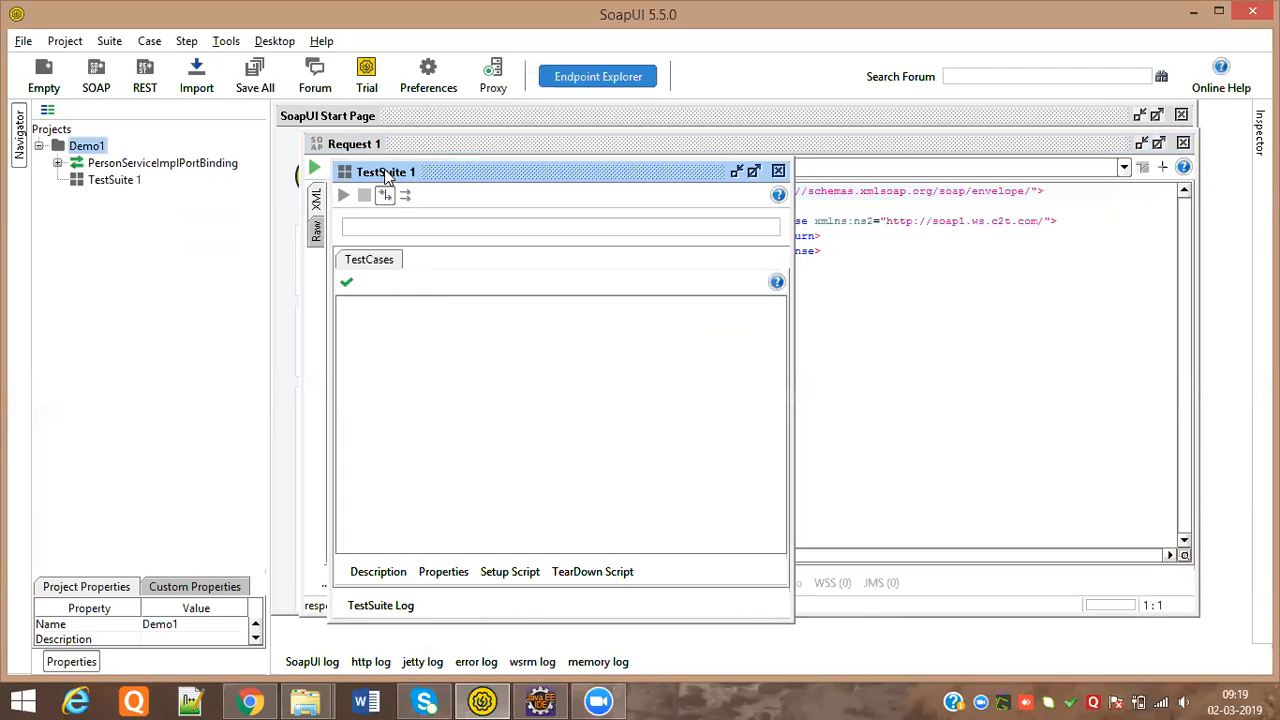
# Add test case TestCase_Add to TestSuite 1 and expand both nodes in the tree
pyautogui.rightClick(113, 183)
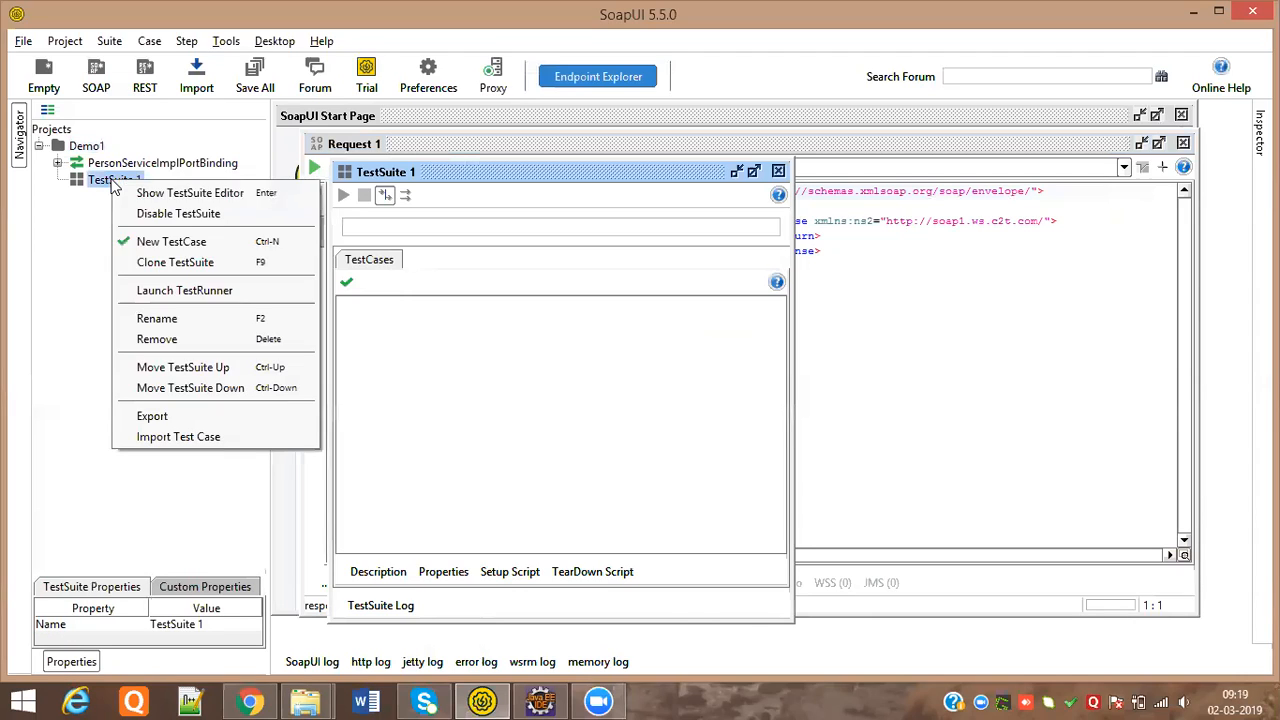
pyautogui.click(172, 242)
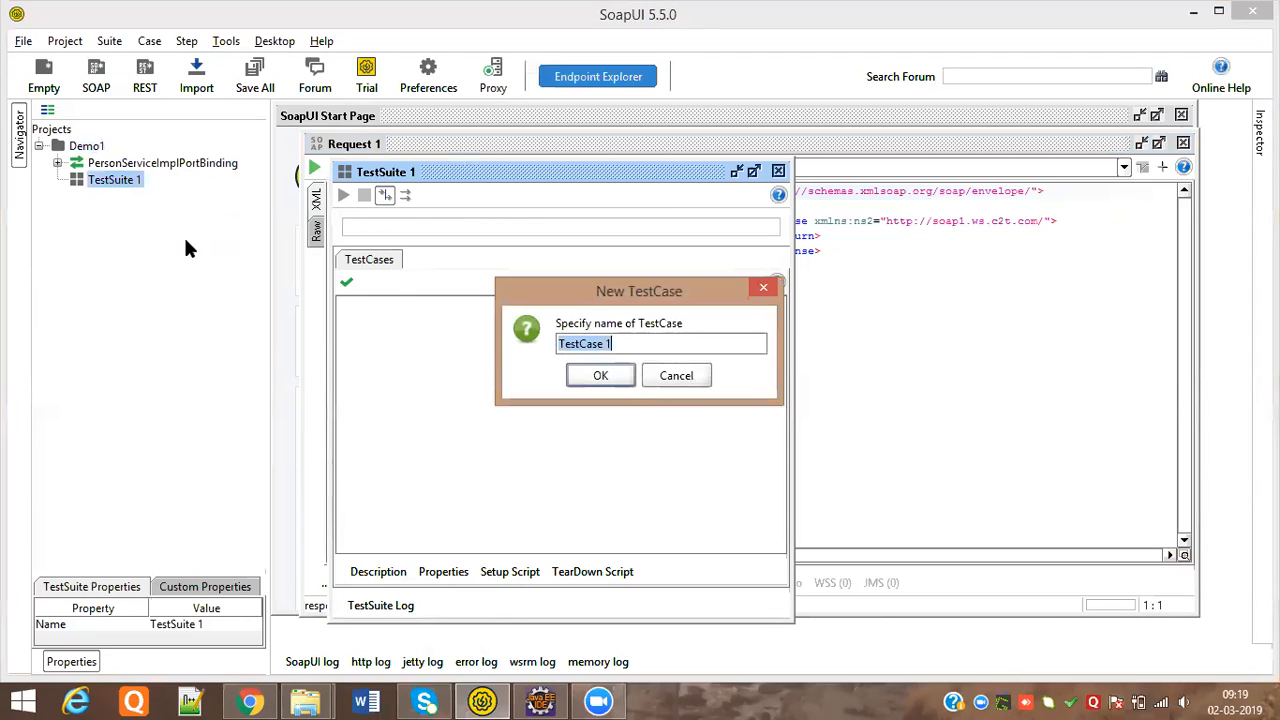
pyautogui.click(621, 344)
pyautogui.press('BackSpace')
pyautogui.press('BackSpace')
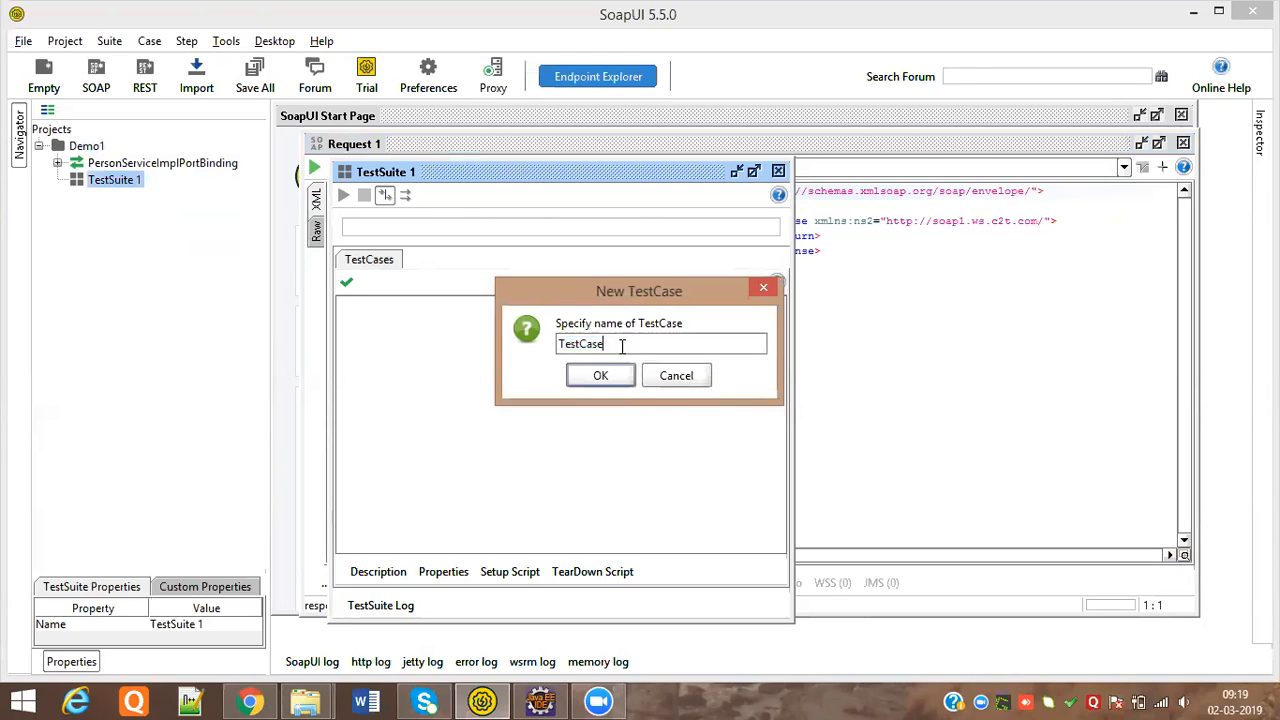
pyautogui.write('_Add')
pyautogui.click(619, 376)
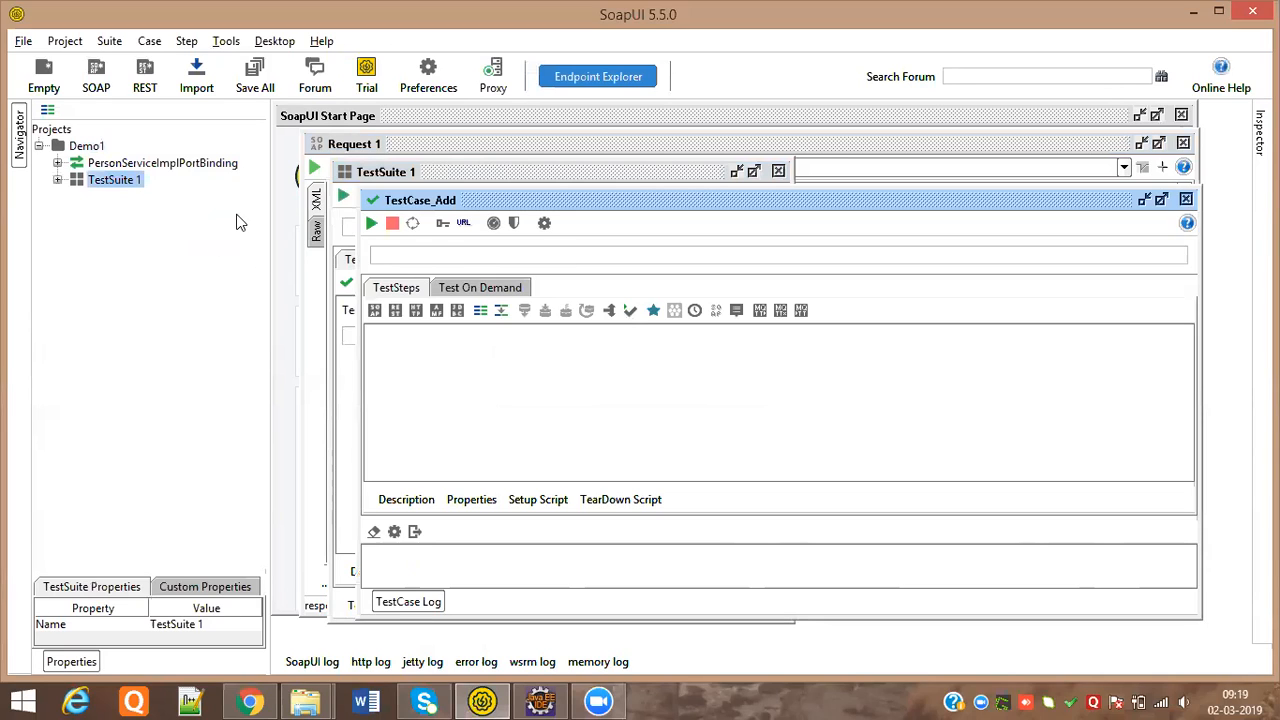
pyautogui.click(57, 179)
pyautogui.click(76, 196)
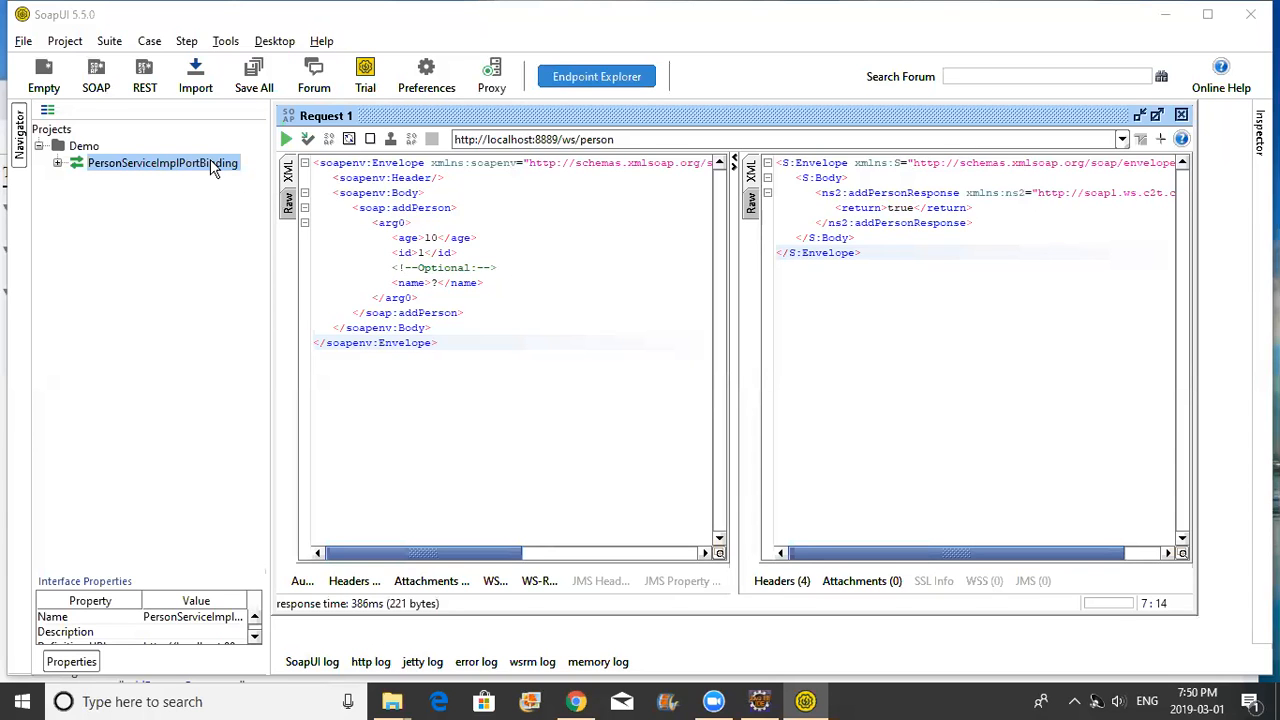
# Create a test suite named TestSuite1 in the Demo project
pyautogui.rightClick(84, 147)
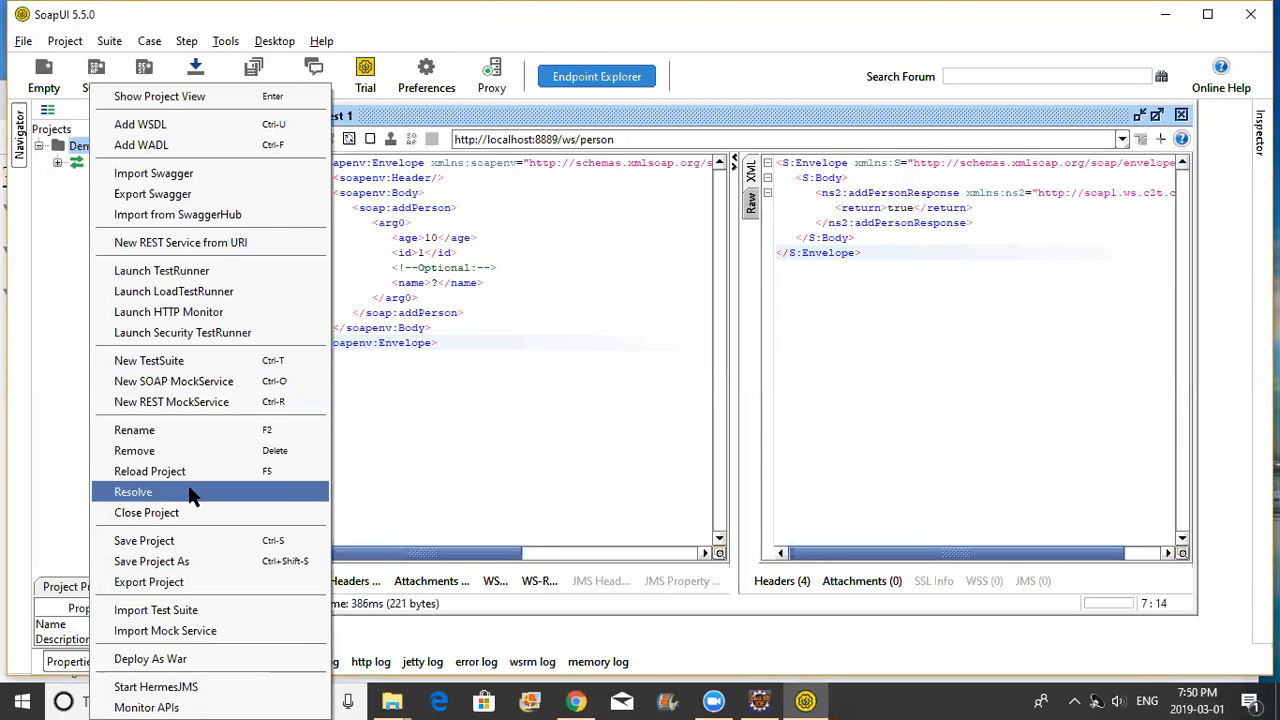
pyautogui.click(192, 364)
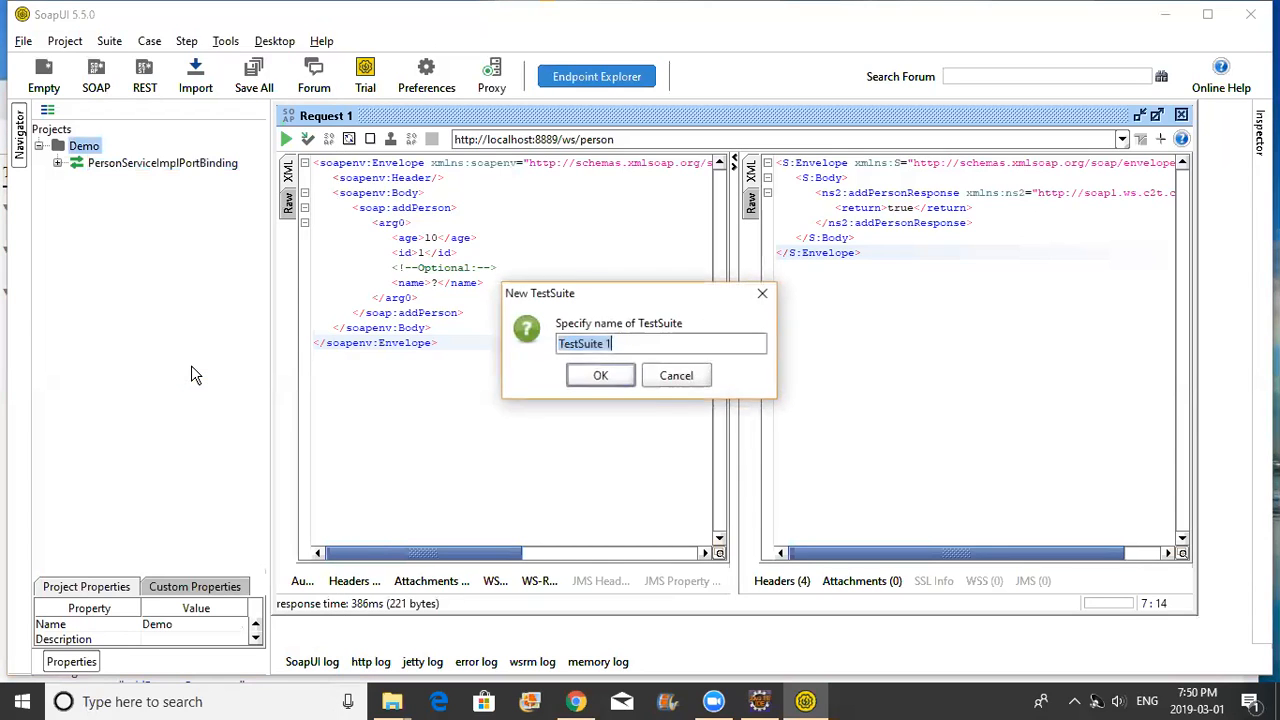
pyautogui.click(607, 345)
pyautogui.press('BackSpace')
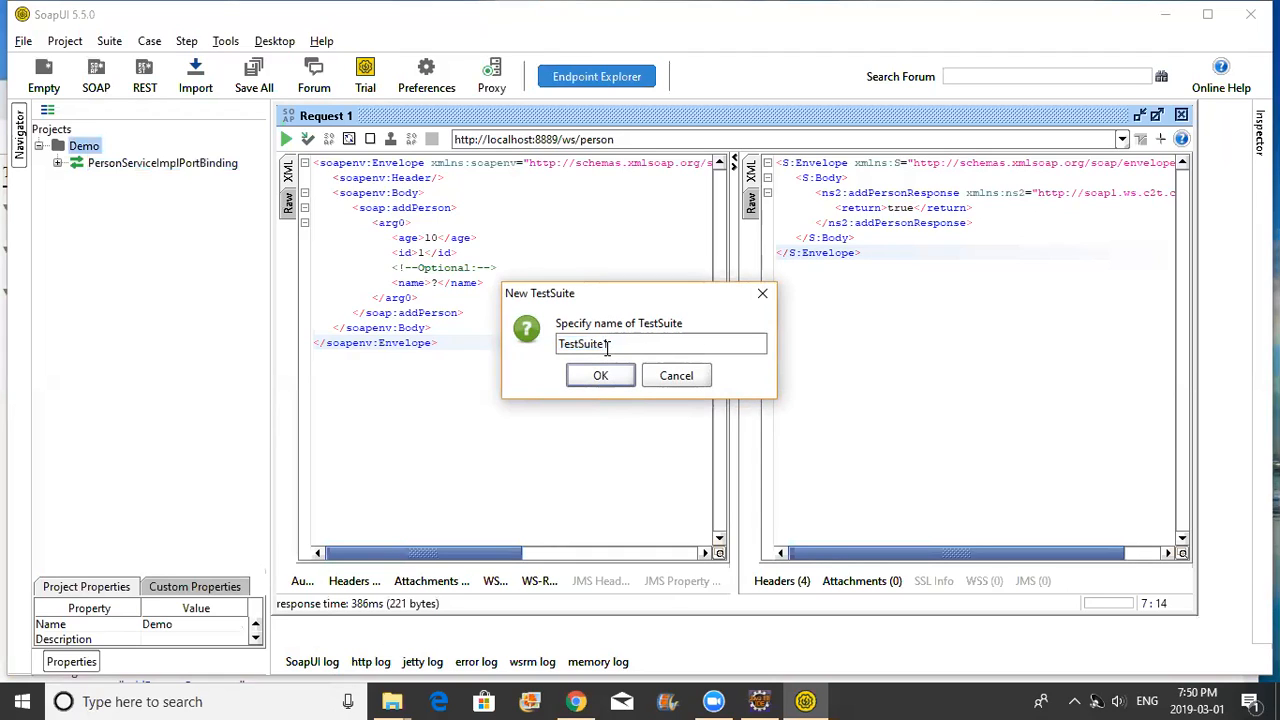
pyautogui.click(600, 375)
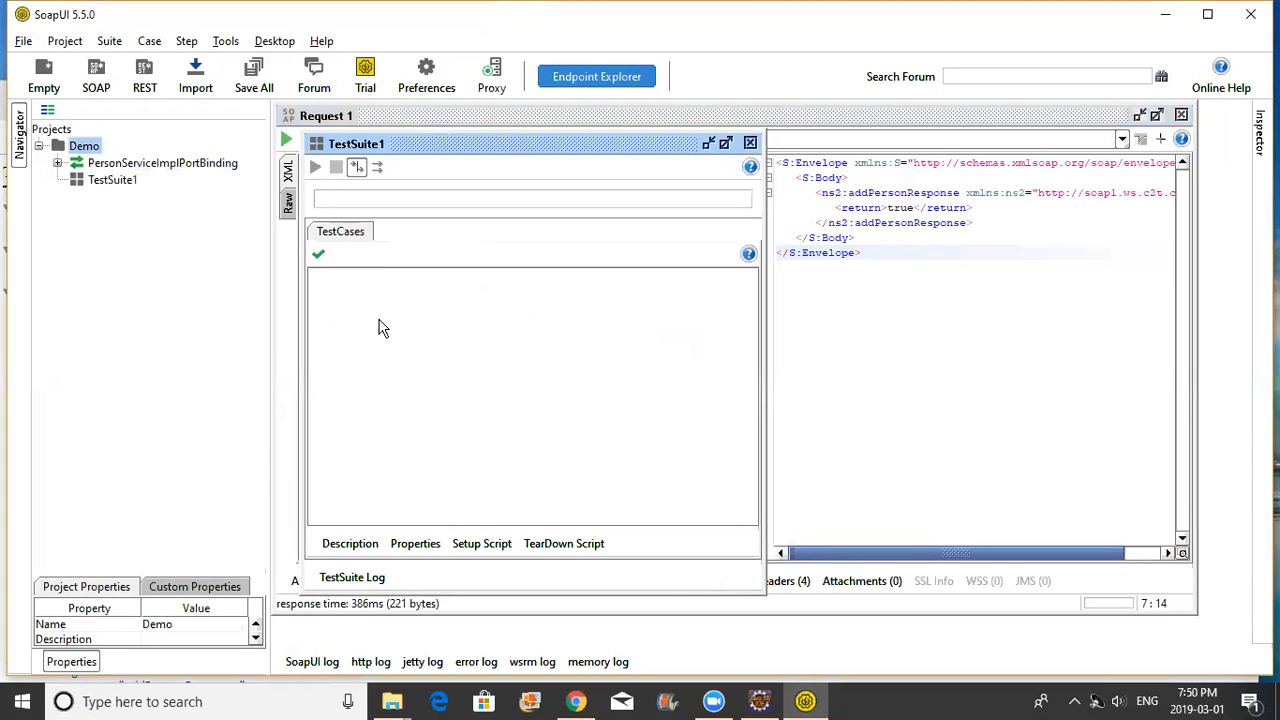
# Add test case TestCase_add to TestSuite1 and expand both nodes
pyautogui.rightClick(128, 189)
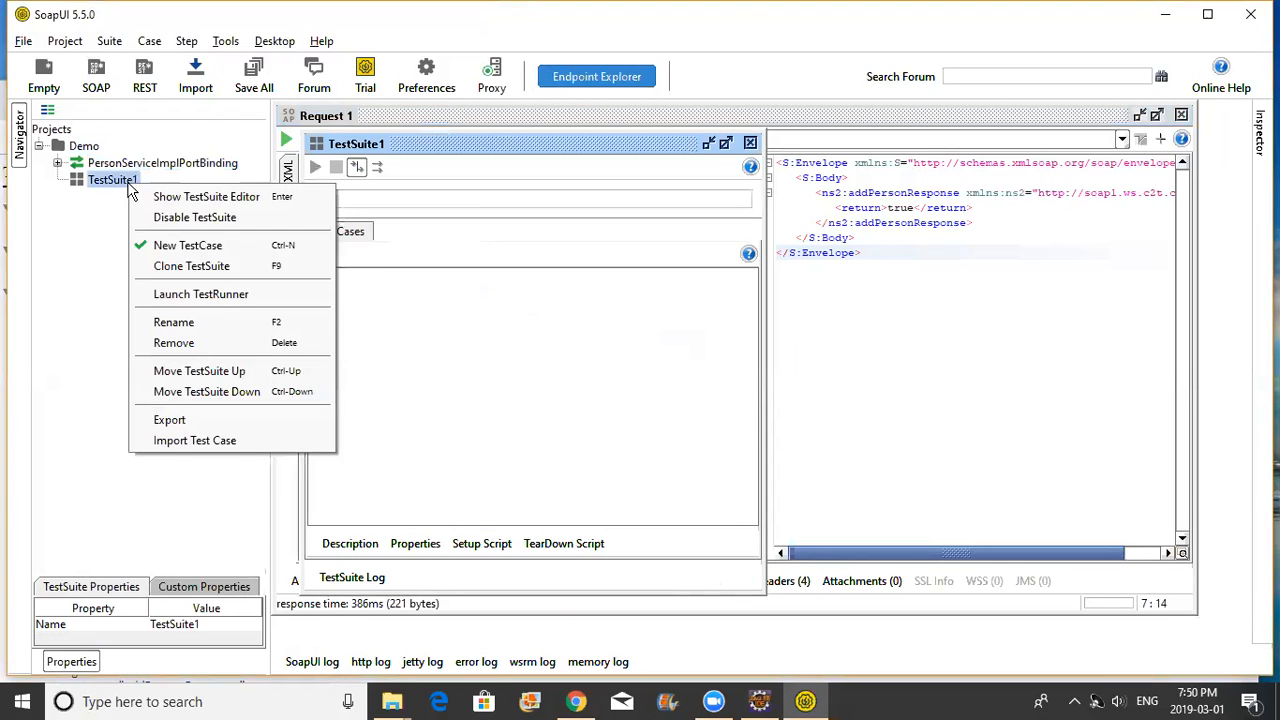
pyautogui.click(193, 245)
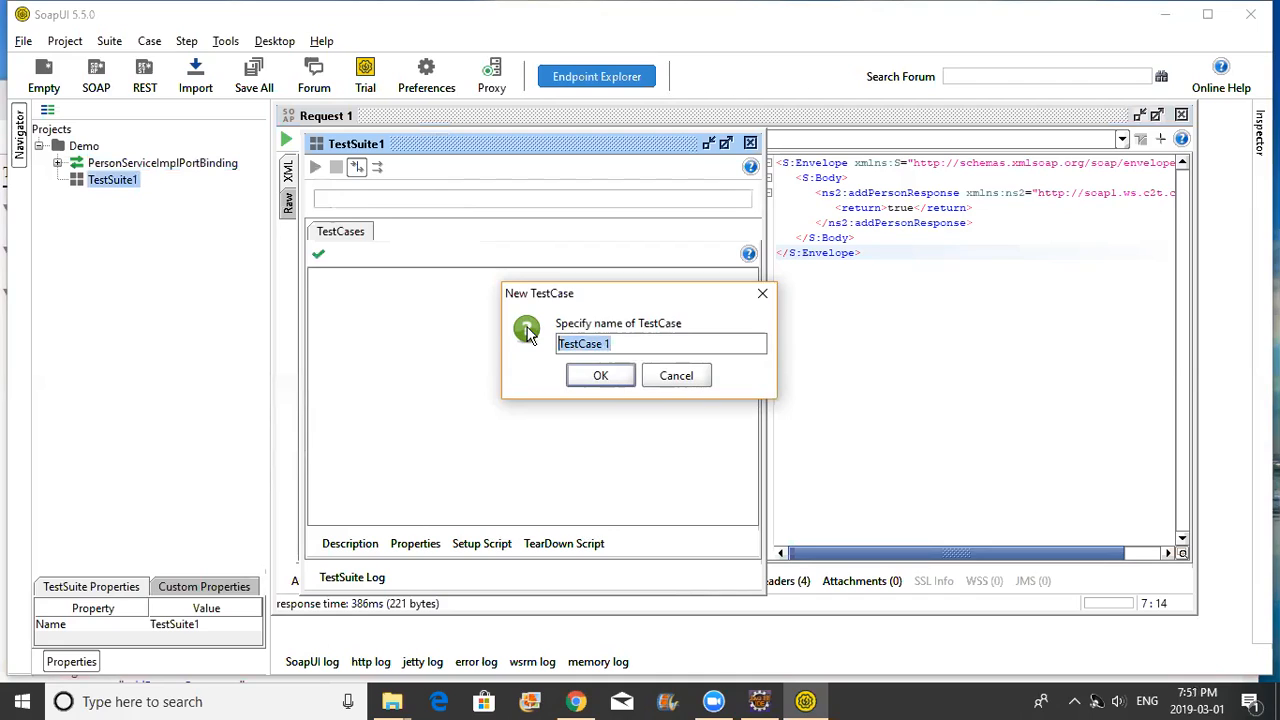
pyautogui.click(618, 344)
pyautogui.press('BackSpace')
pyautogui.press('BackSpace')
pyautogui.write('_add')
pyautogui.click(612, 375)
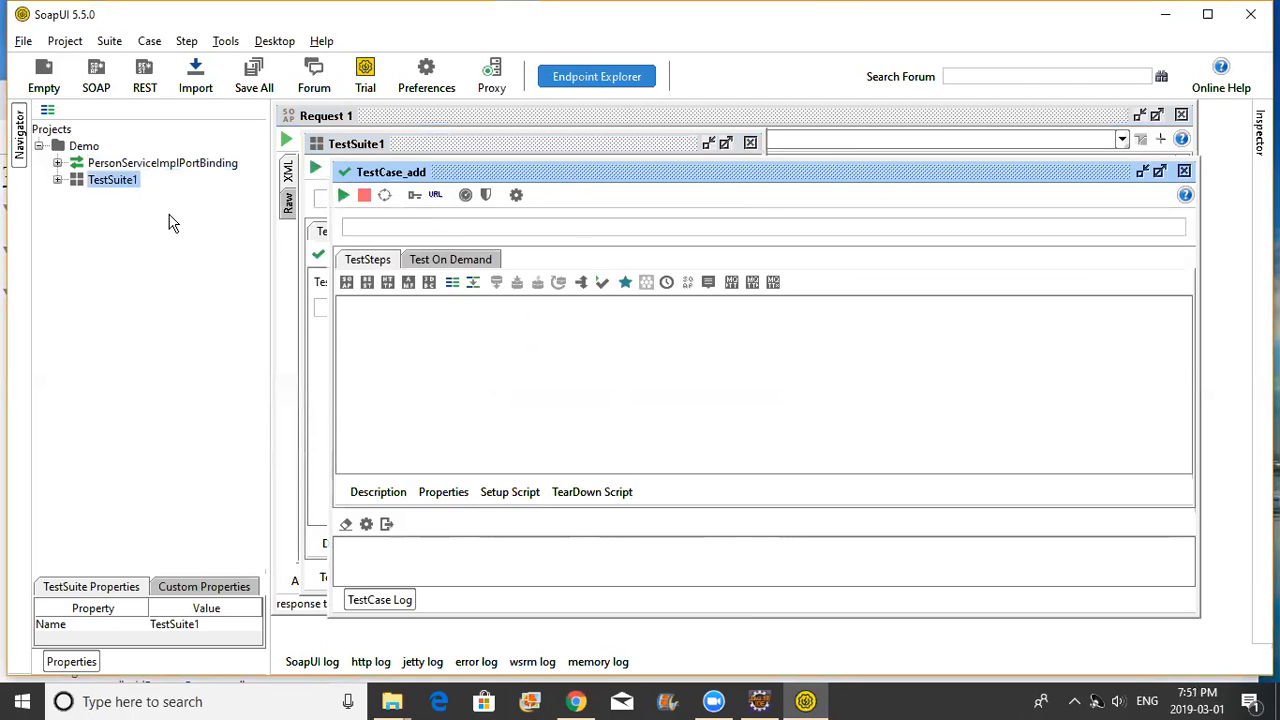
pyautogui.click(57, 180)
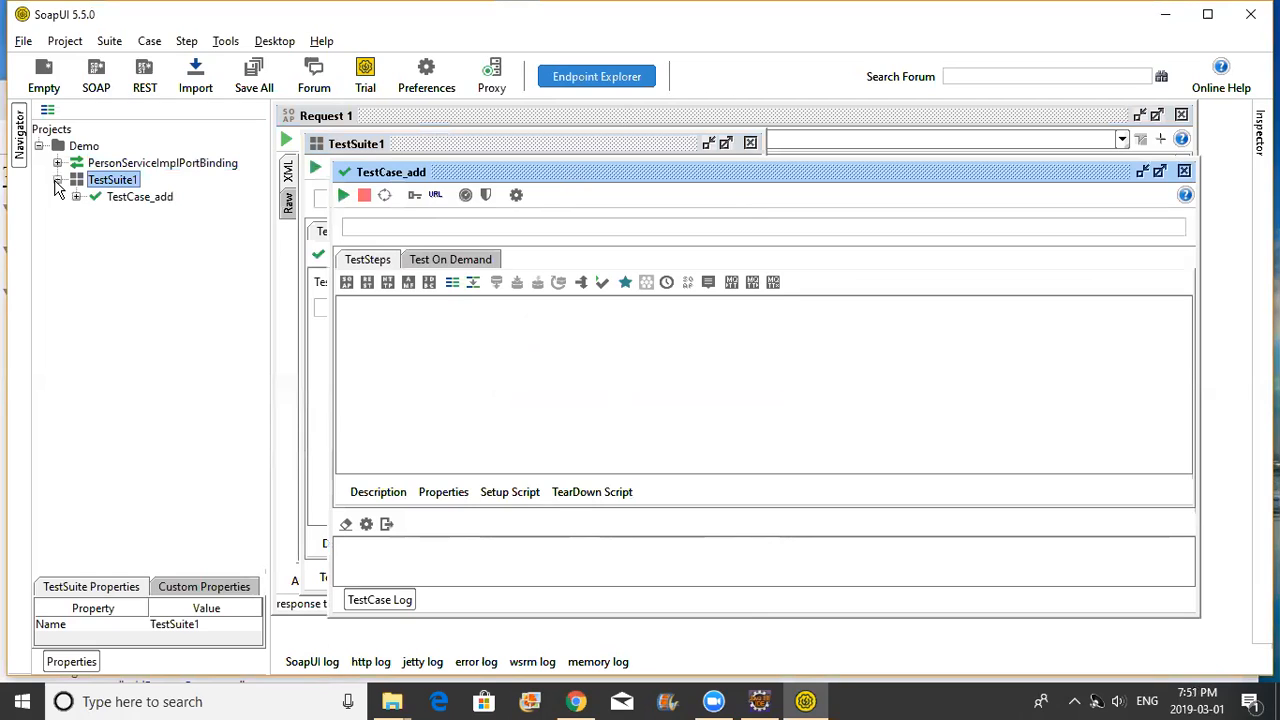
pyautogui.click(76, 196)
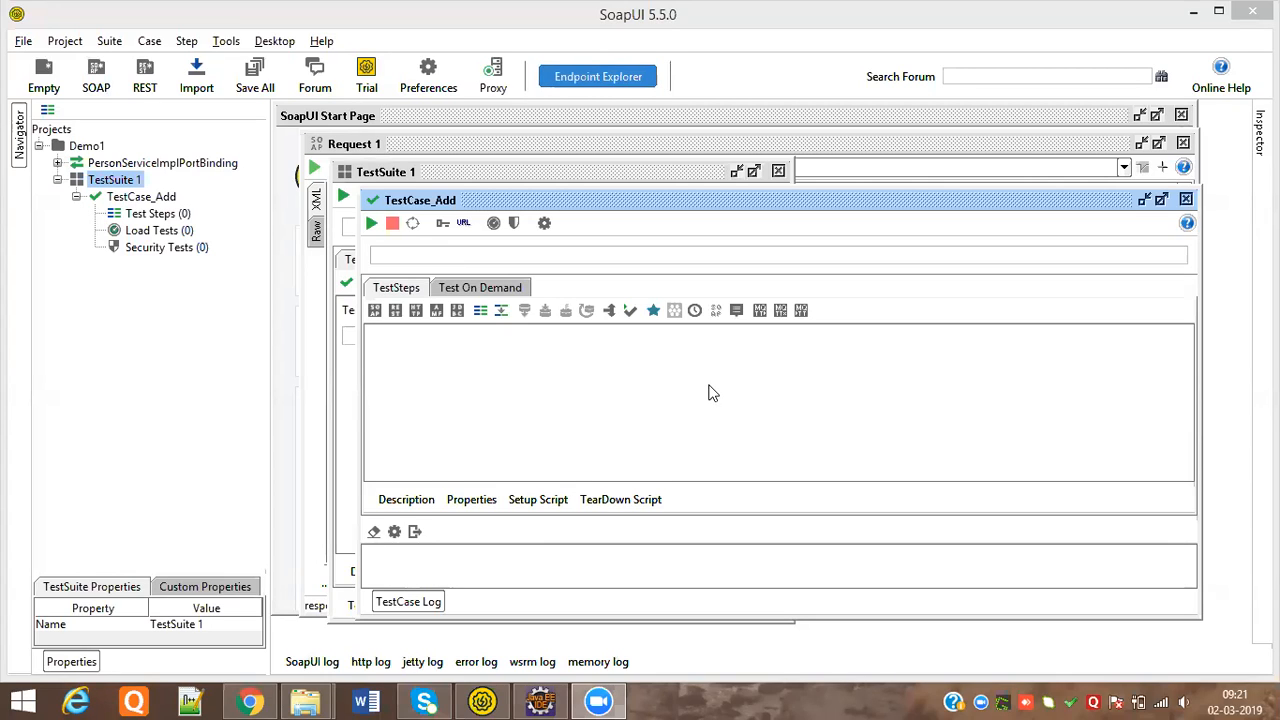
# Add a SOAP Request test step to TestCase_Add, choosing the addPerson operation
pyautogui.click(164, 217)
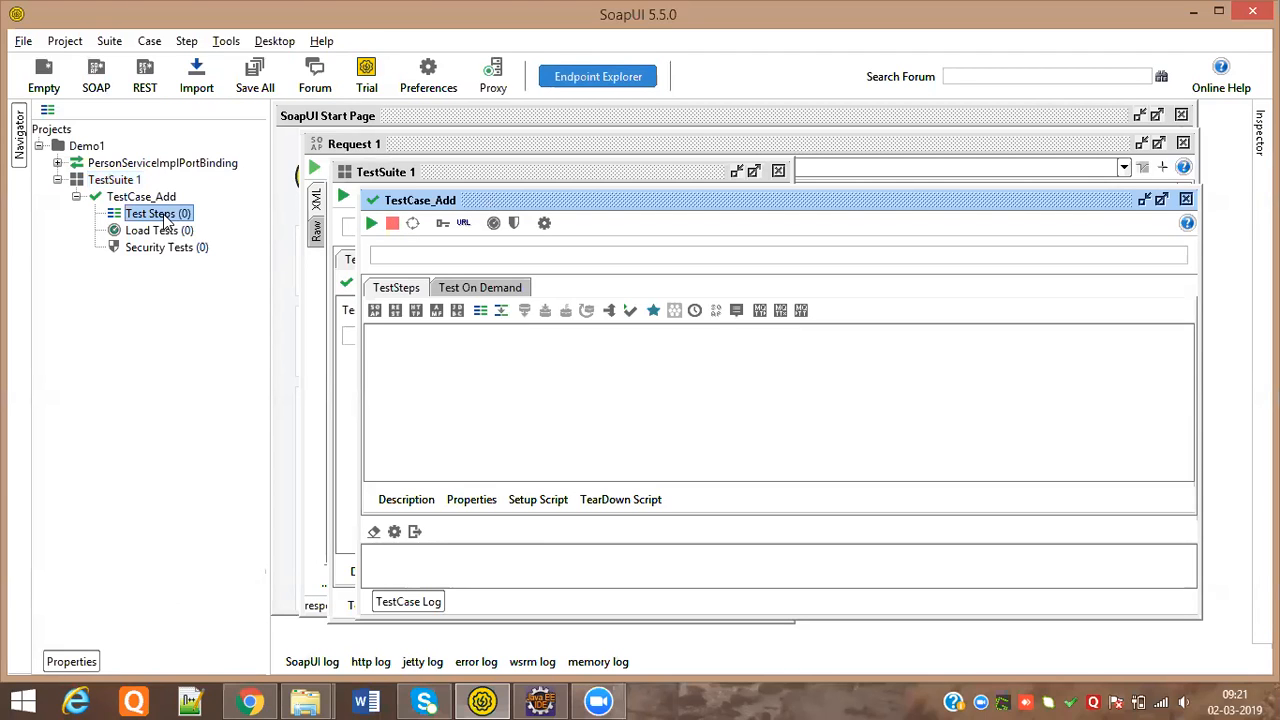
pyautogui.rightClick(166, 219)
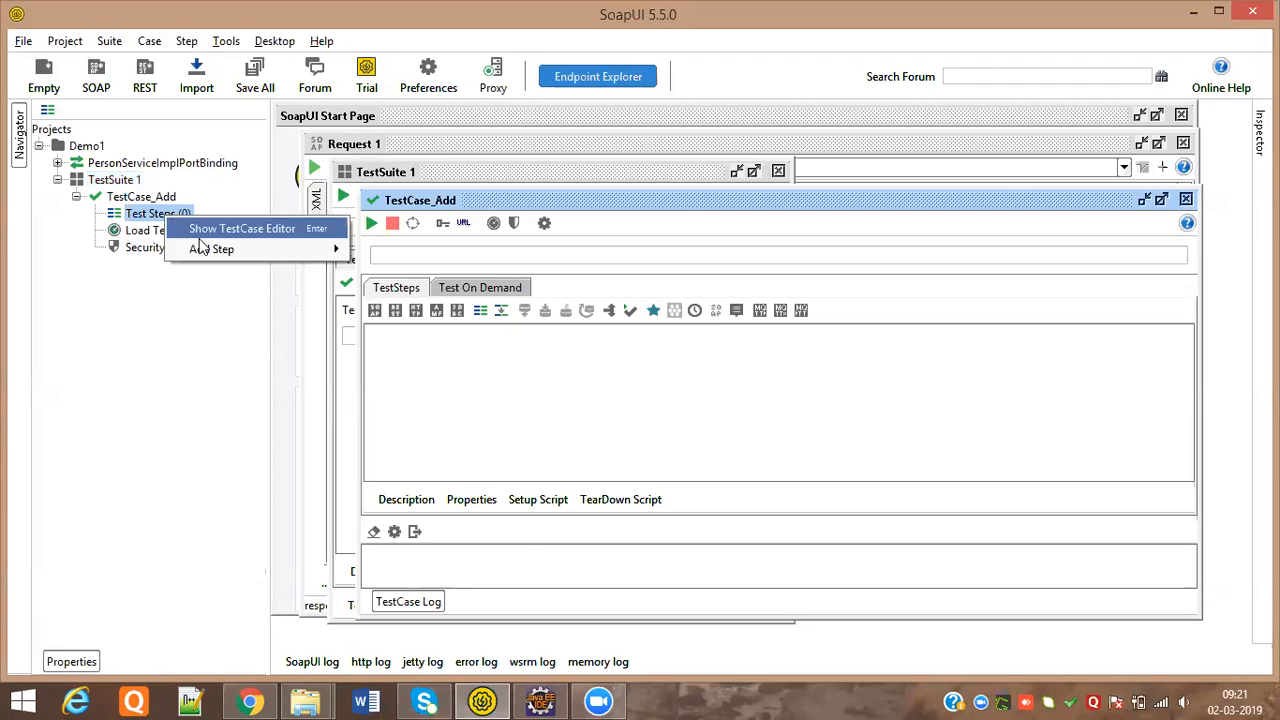
pyautogui.moveTo(220, 253)
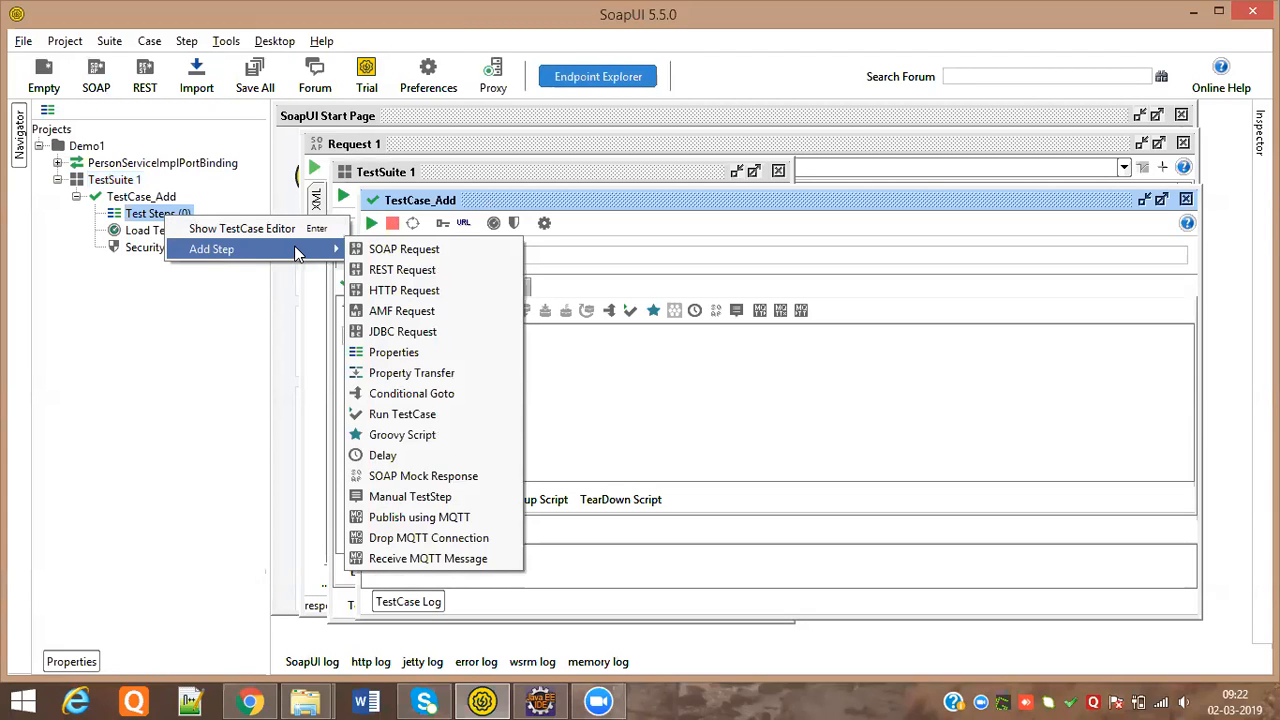
pyautogui.click(387, 257)
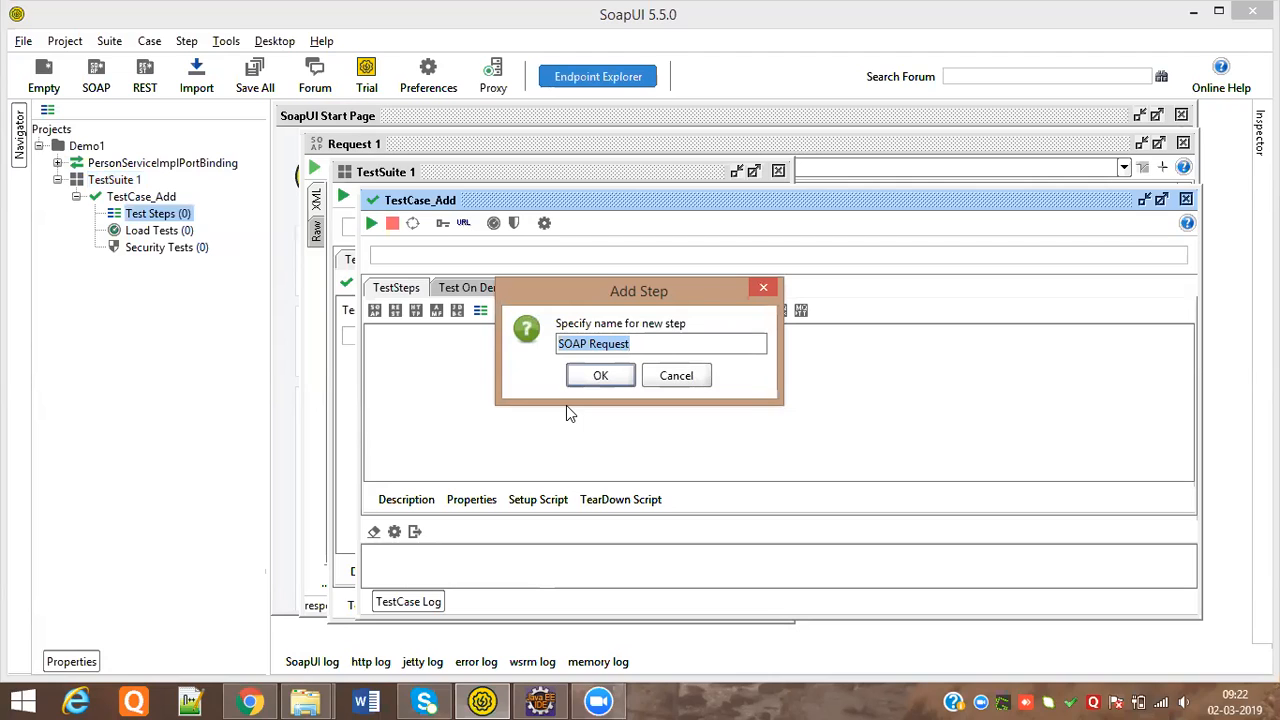
pyautogui.click(618, 380)
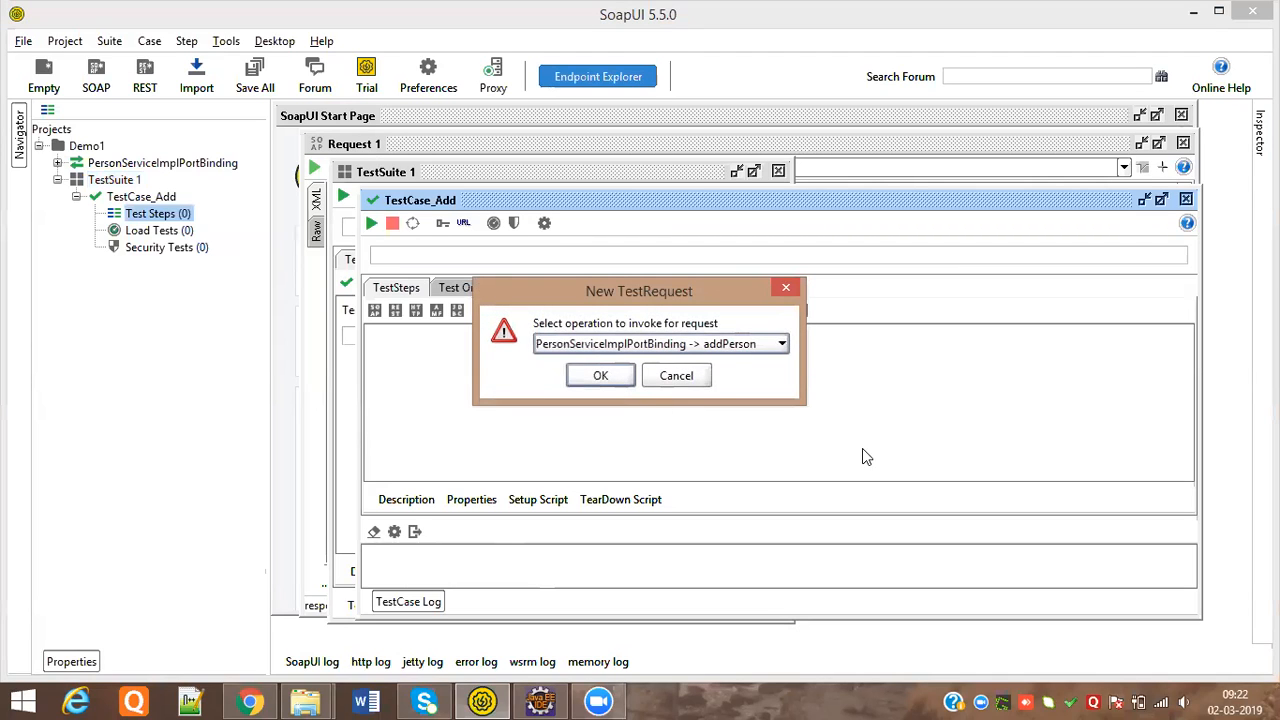
pyautogui.click(782, 344)
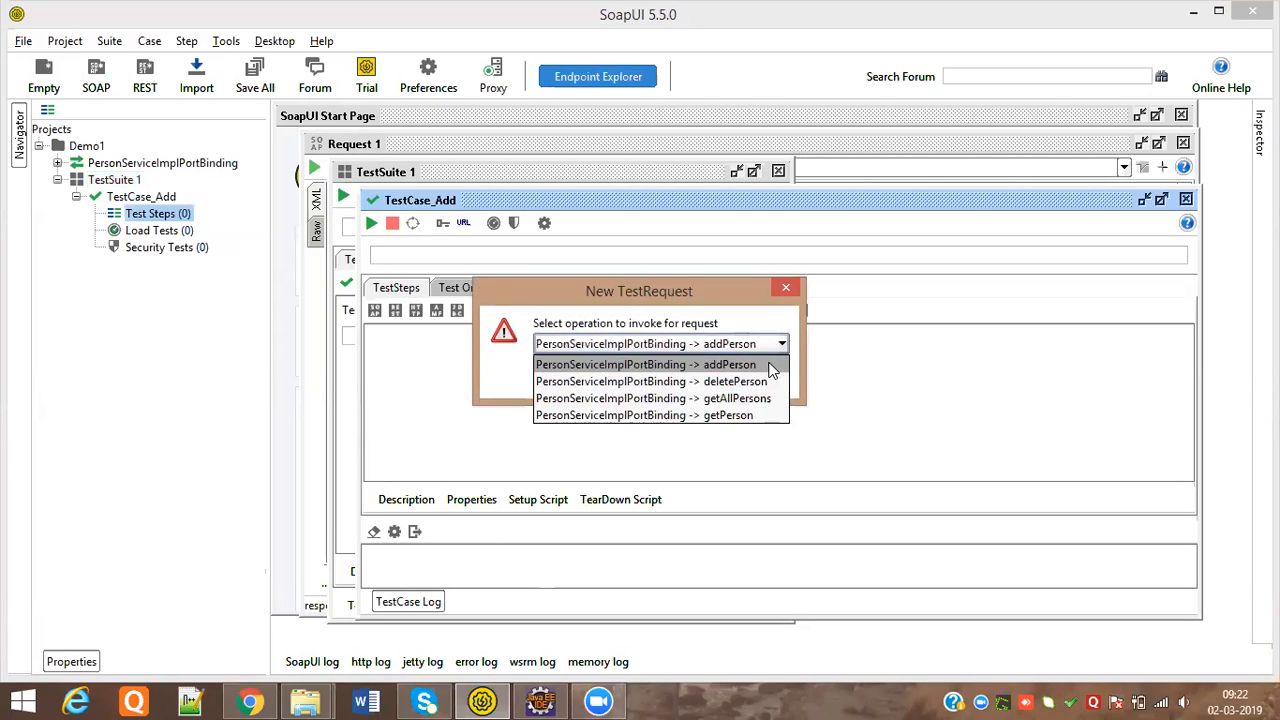
pyautogui.click(731, 366)
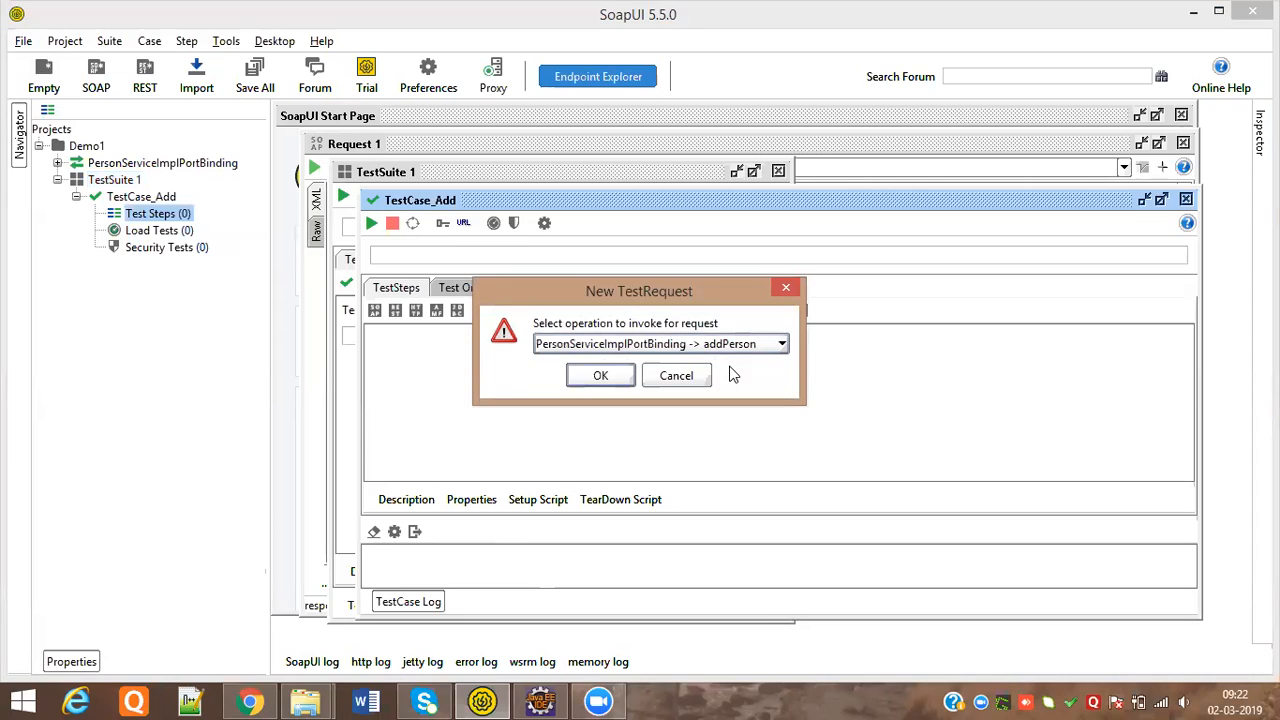
# Confirm the addPerson request and name the step Add, keeping the SOAP Response assertion
pyautogui.click(603, 377)
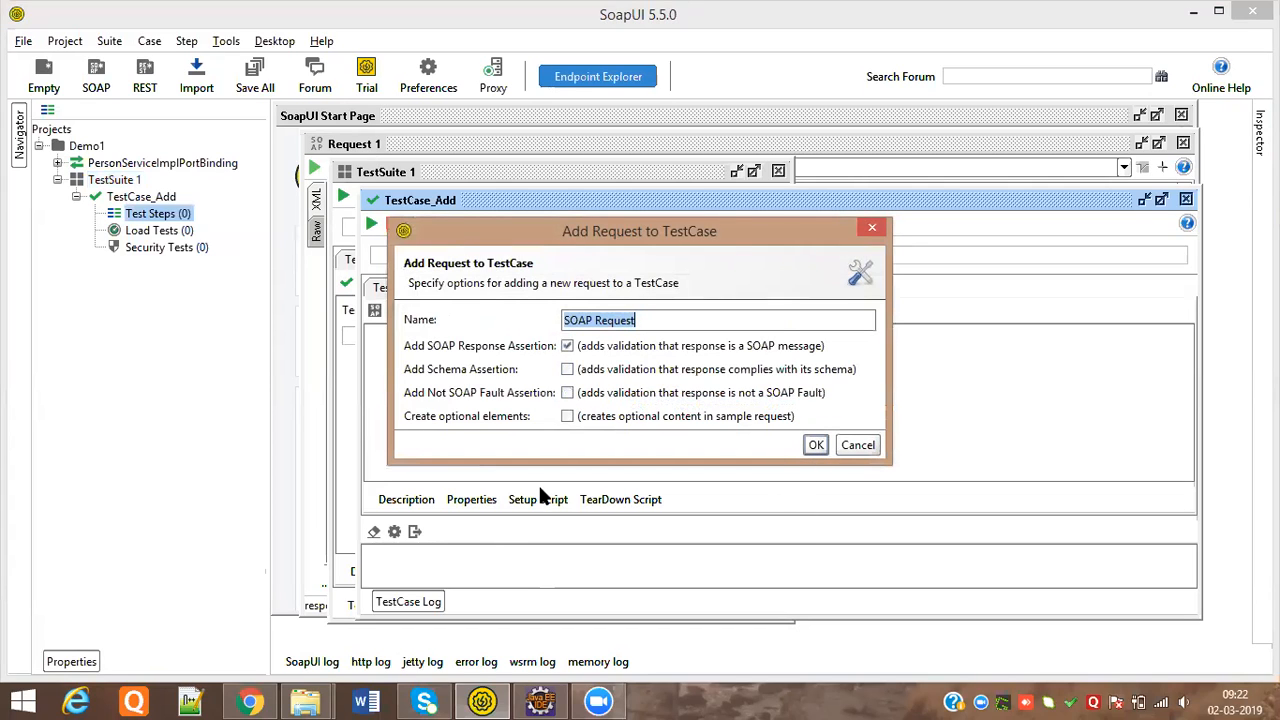
pyautogui.click(650, 320)
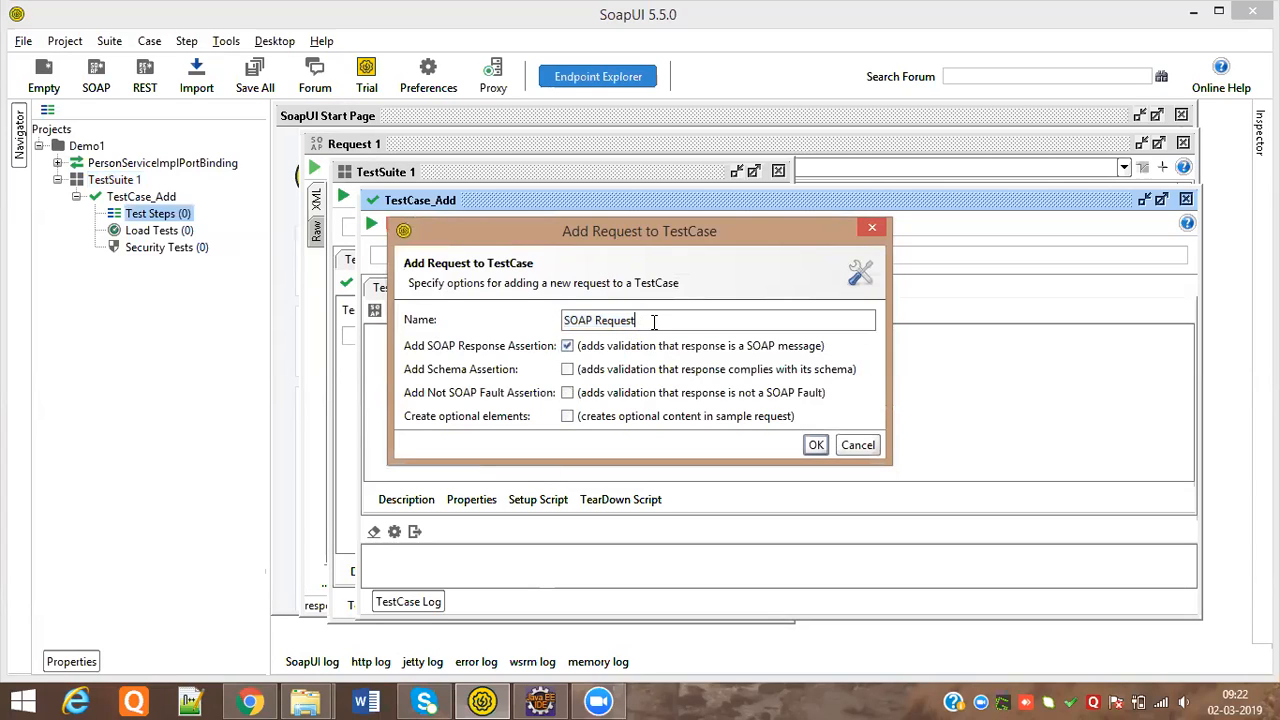
pyautogui.write('v')
pyautogui.press('BackSpace')
pyautogui.write('Add')
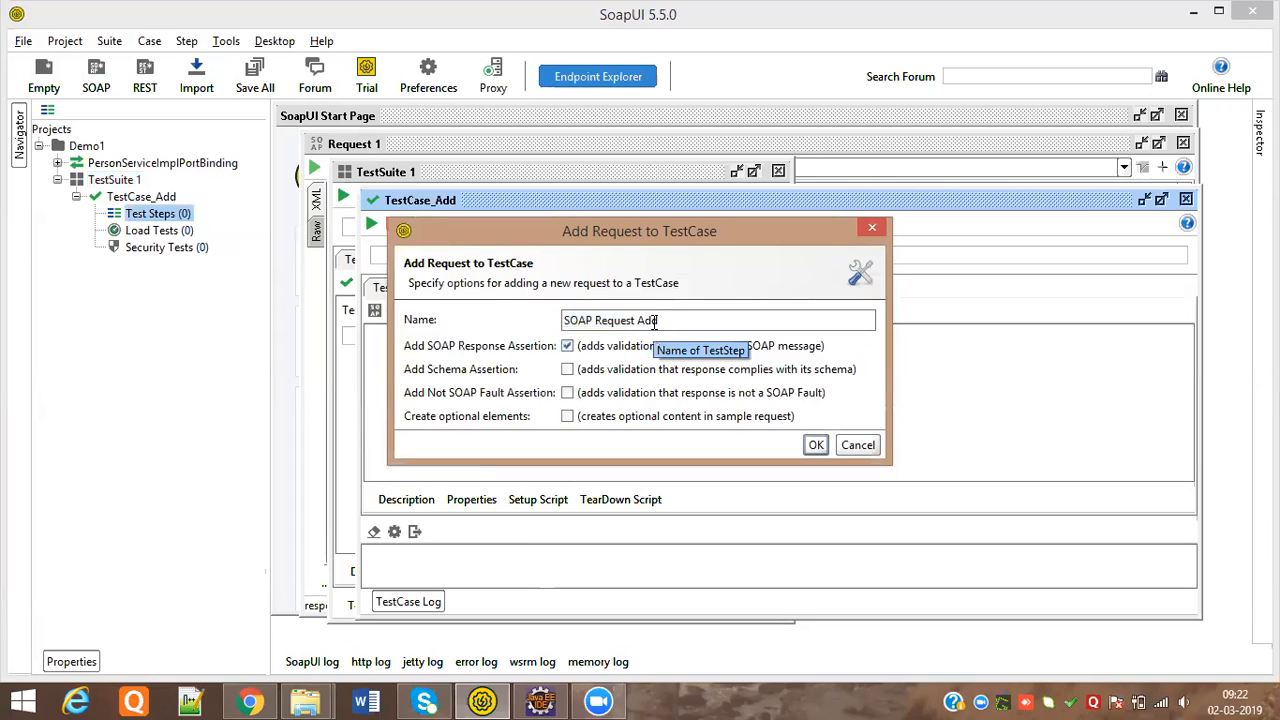
pyautogui.moveTo(657, 320); pyautogui.dragTo(561, 322)
pyautogui.write('Add')
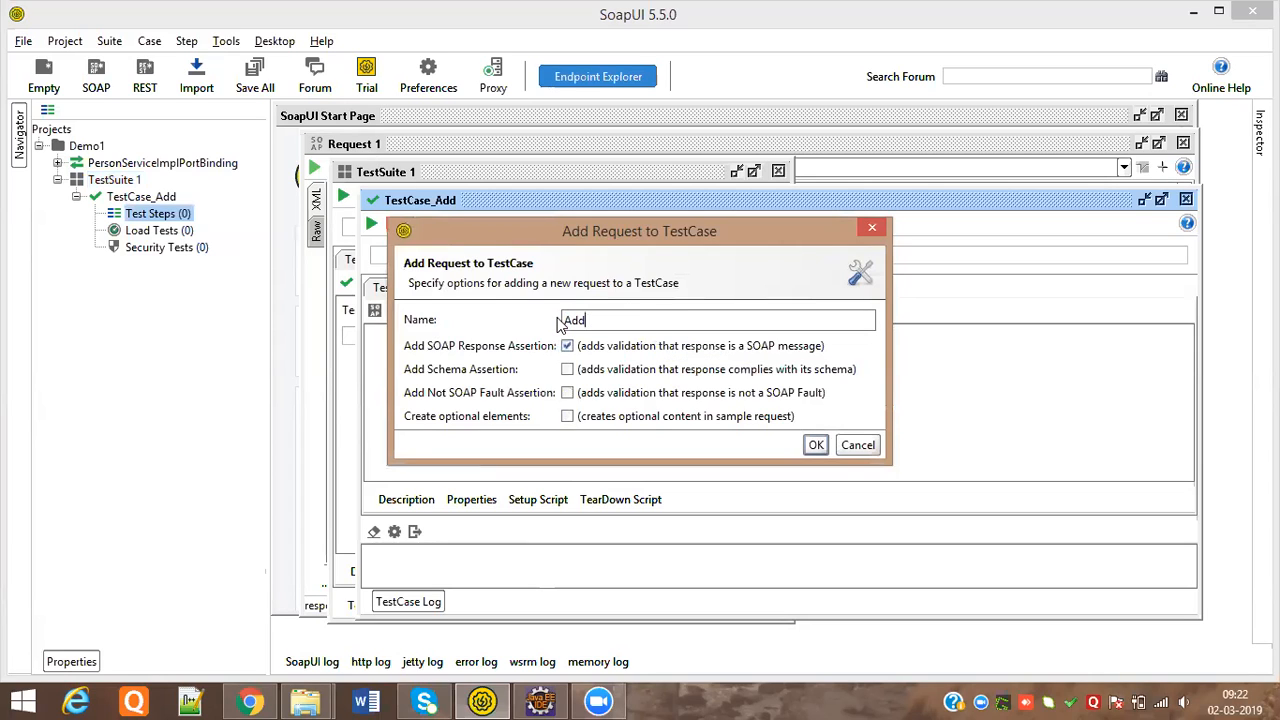
pyautogui.click(815, 446)
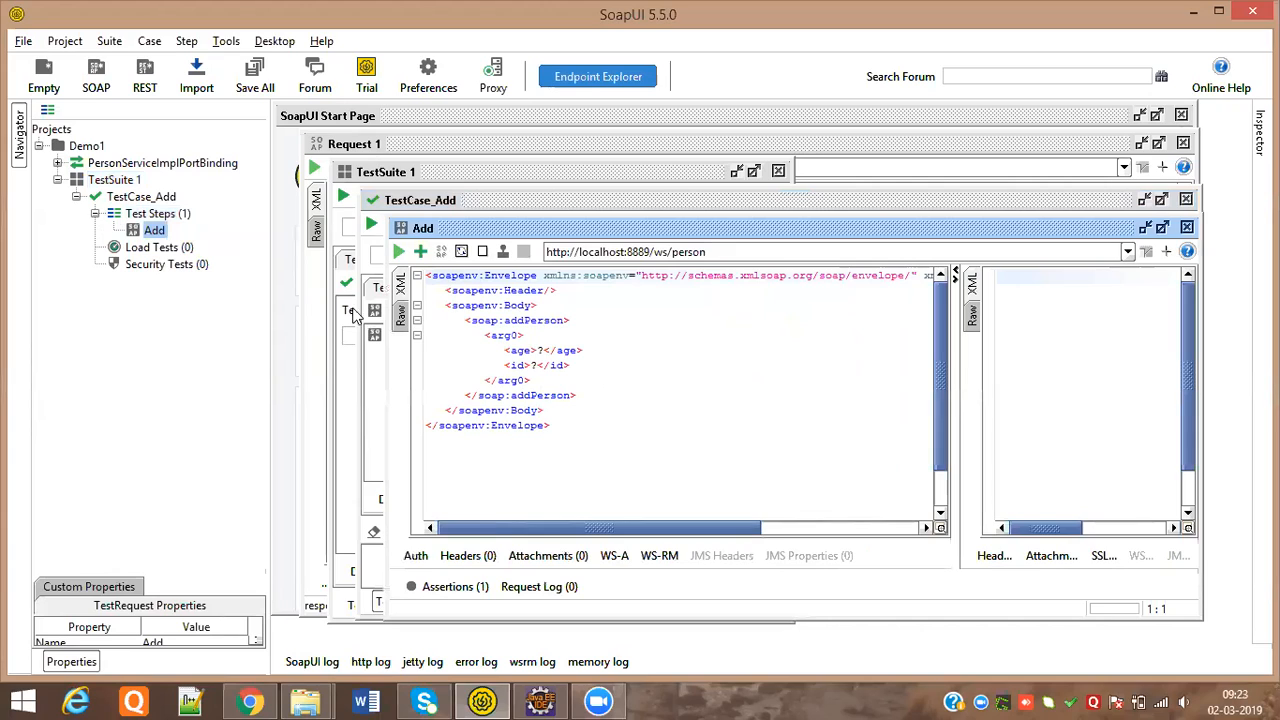
# Dismiss the add-step menu and move the Add request window up and left
pyautogui.rightClick(162, 218)
pyautogui.moveTo(330, 247)
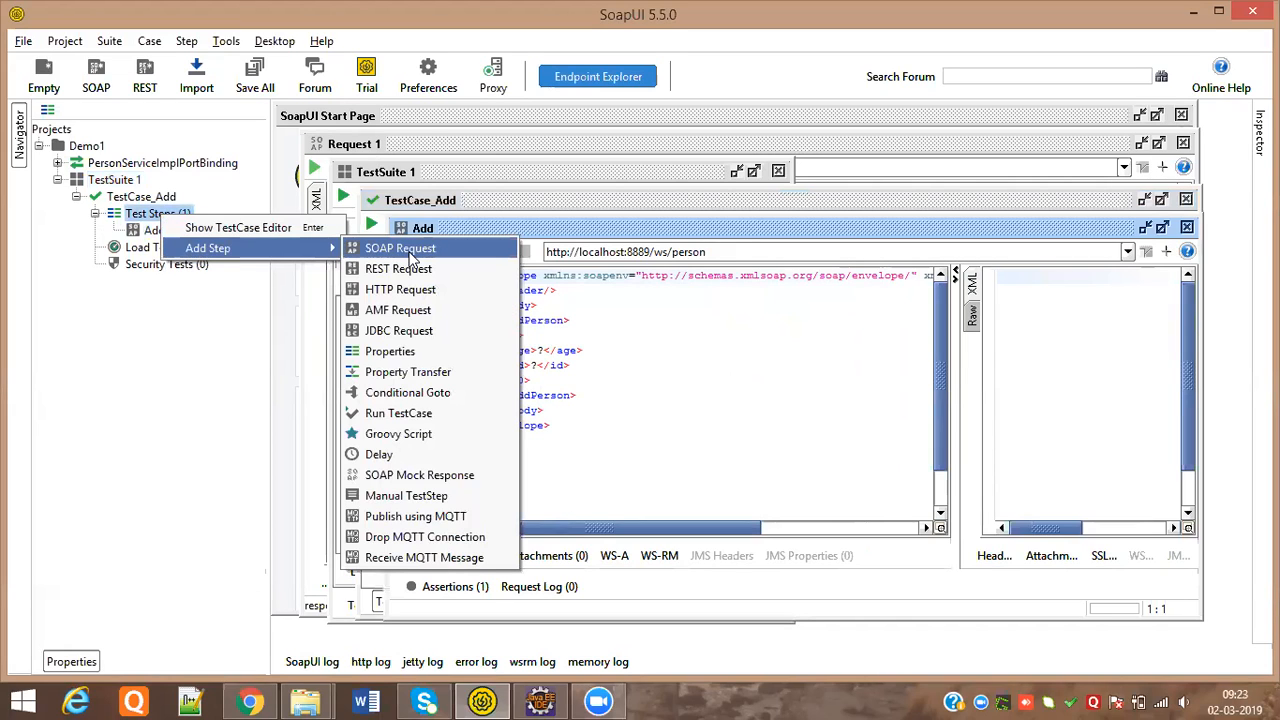
pyautogui.click(223, 311)
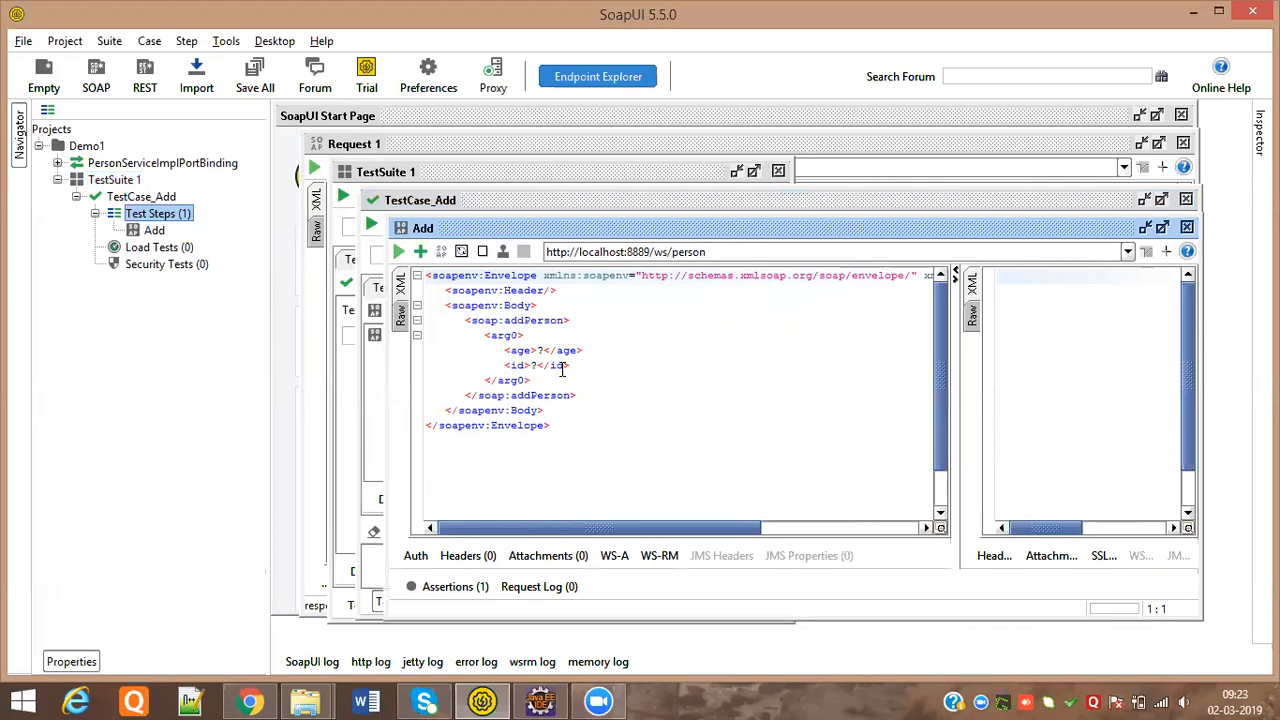
pyautogui.moveTo(632, 228); pyautogui.dragTo(568, 201)
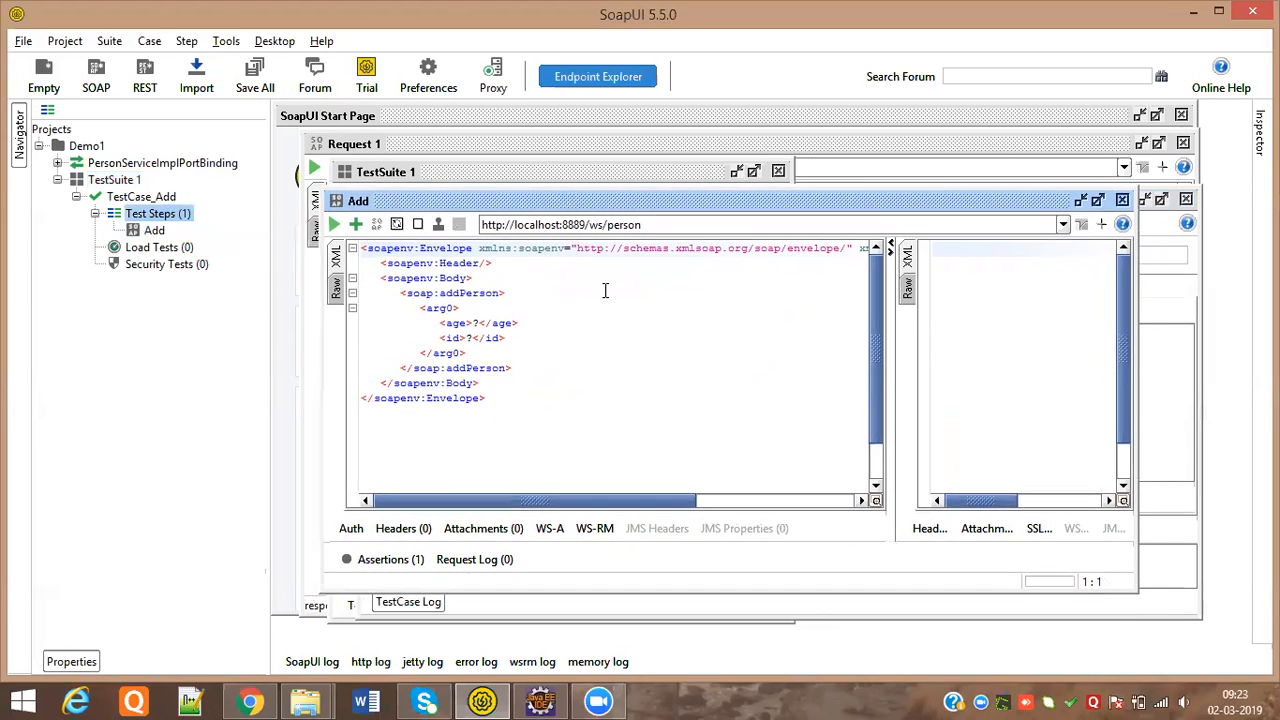
pyautogui.moveTo(659, 202); pyautogui.dragTo(643, 201)
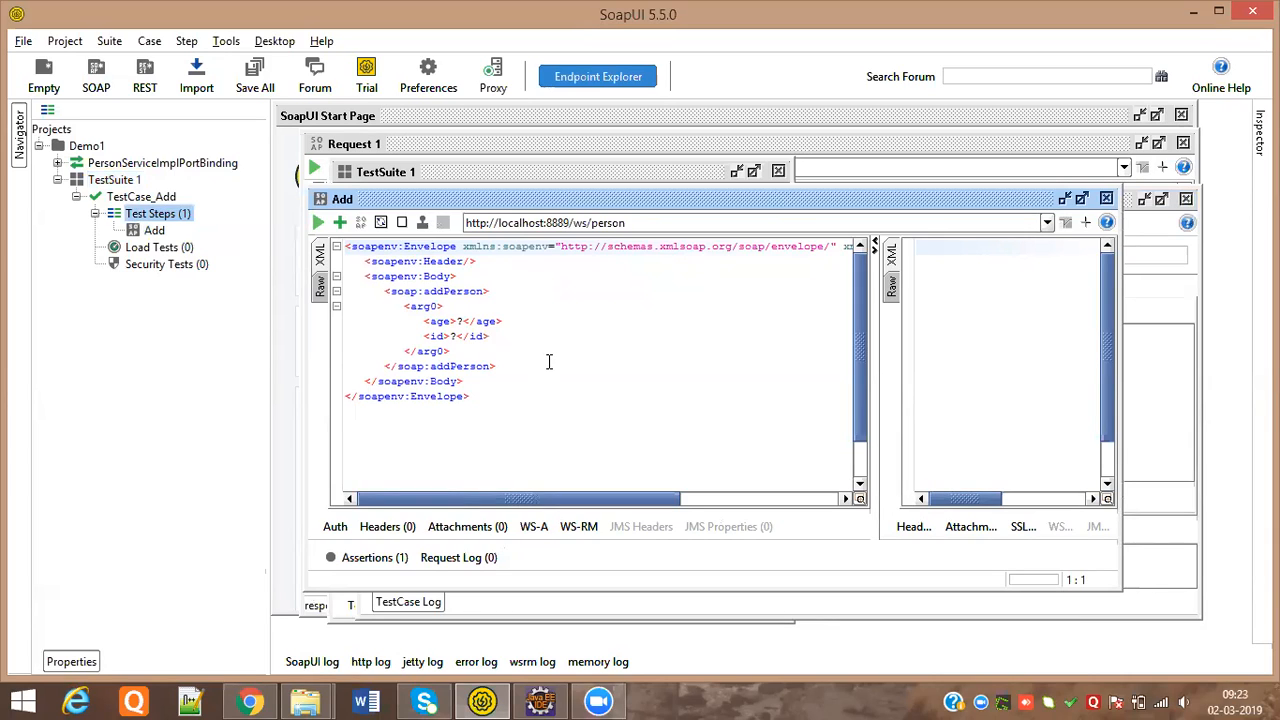
# Replace the ? placeholders with age 4 and id 10
pyautogui.click(461, 321)
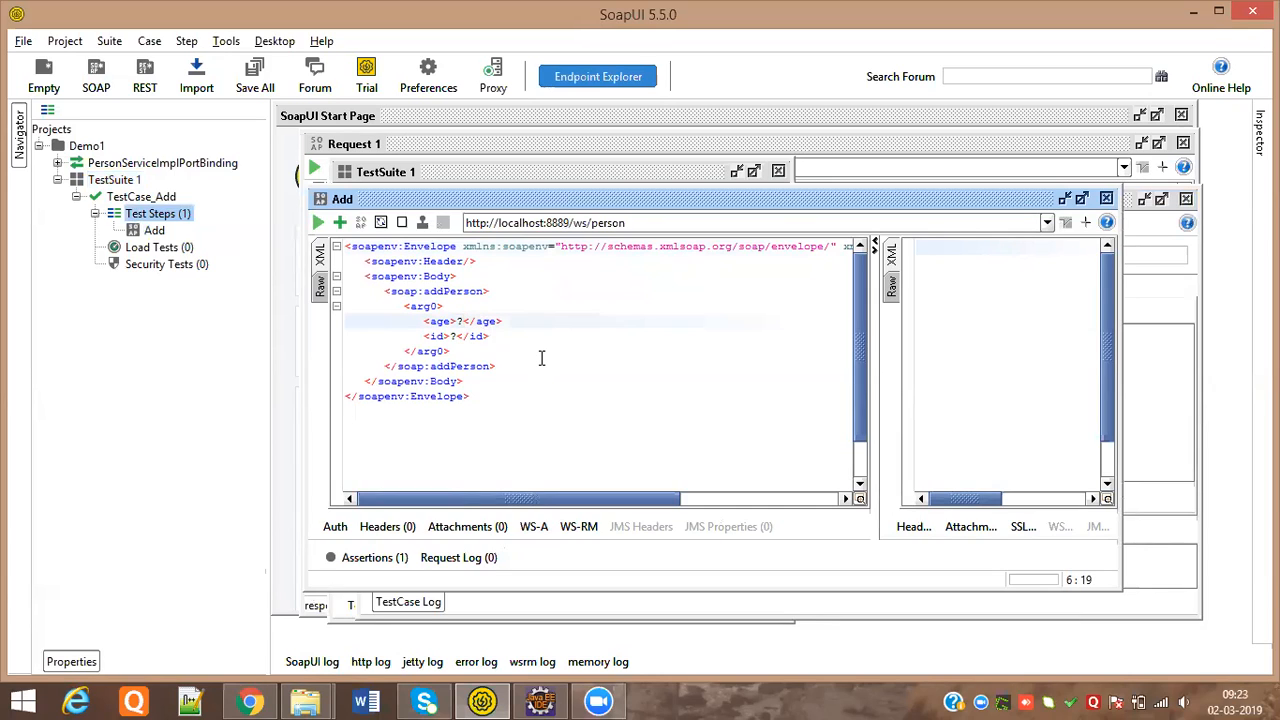
pyautogui.press('BackSpace')
pyautogui.write('4')
pyautogui.click(458, 336)
pyautogui.press('BackSpace')
pyautogui.write('10')
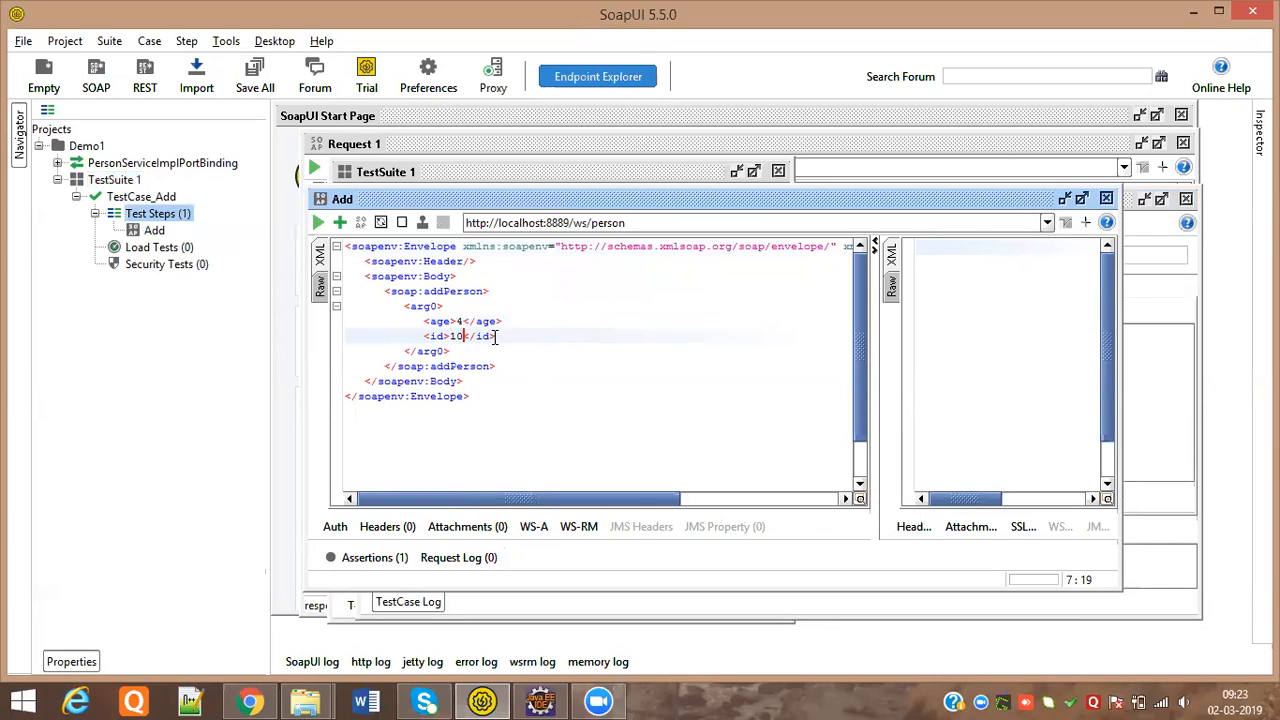
# Add a <name>Sand</name> element below id and send the Add request
pyautogui.click(496, 337)
pyautogui.press('Return')
pyautogui.write('<Na')
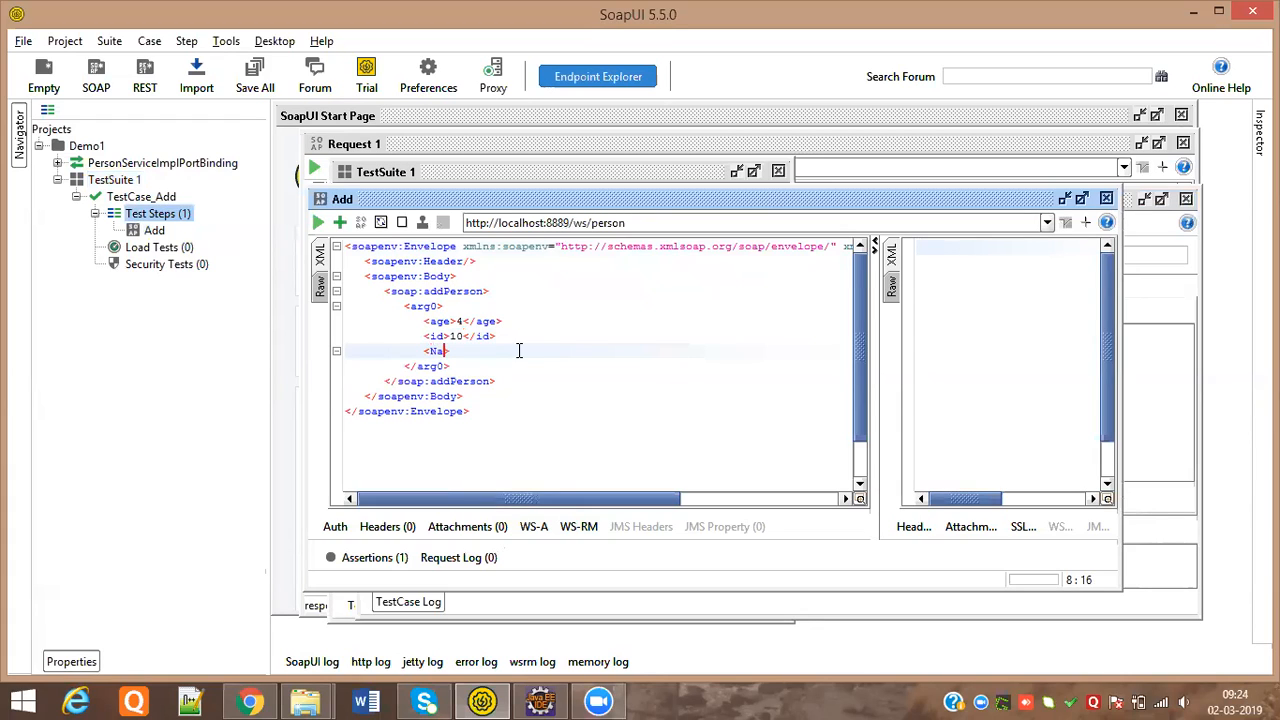
pyautogui.write('sname')
pyautogui.press('BackSpace')
pyautogui.press('BackSpace')
pyautogui.press('BackSpace')
pyautogui.press('BackSpace')
pyautogui.press('BackSpace')
pyautogui.write('name>')
pyautogui.write('  </')
pyautogui.press('Left')
pyautogui.press('Left')
pyautogui.press('Left')
pyautogui.press('Left')
pyautogui.press('Left')
pyautogui.press('Left')
pyautogui.press('Left')
pyautogui.press('Left')
pyautogui.write('Sand')
pyautogui.click(614, 351)
pyautogui.click(500, 431)
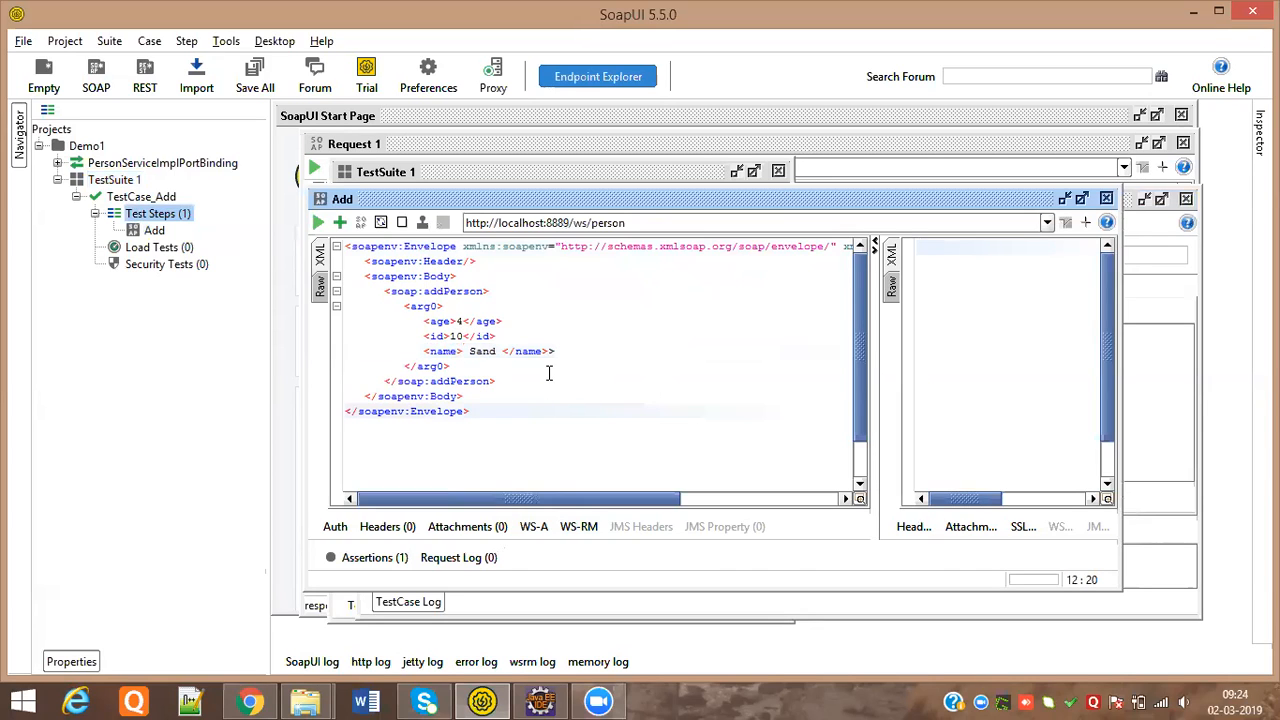
pyautogui.click(586, 355)
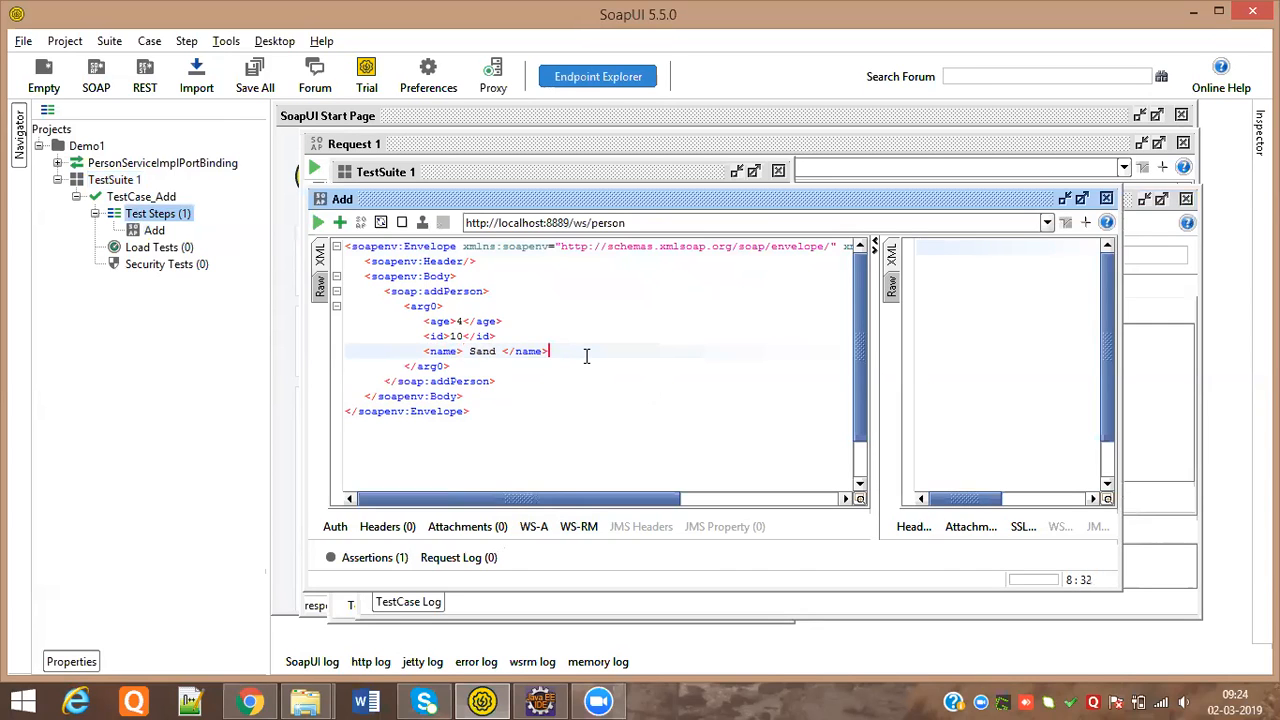
pyautogui.click(514, 428)
pyautogui.click(318, 222)
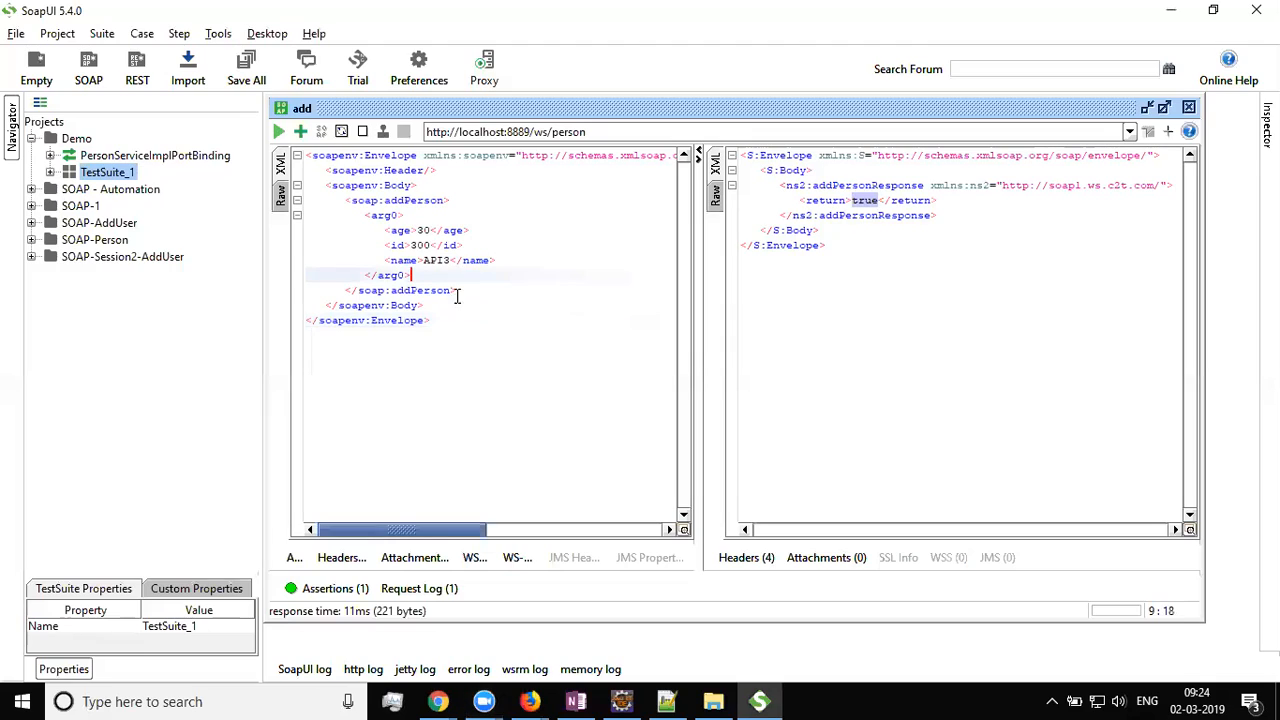
# Expand TestSuite_1, open its add test step, and switch to OneNote
pyautogui.click(50, 172)
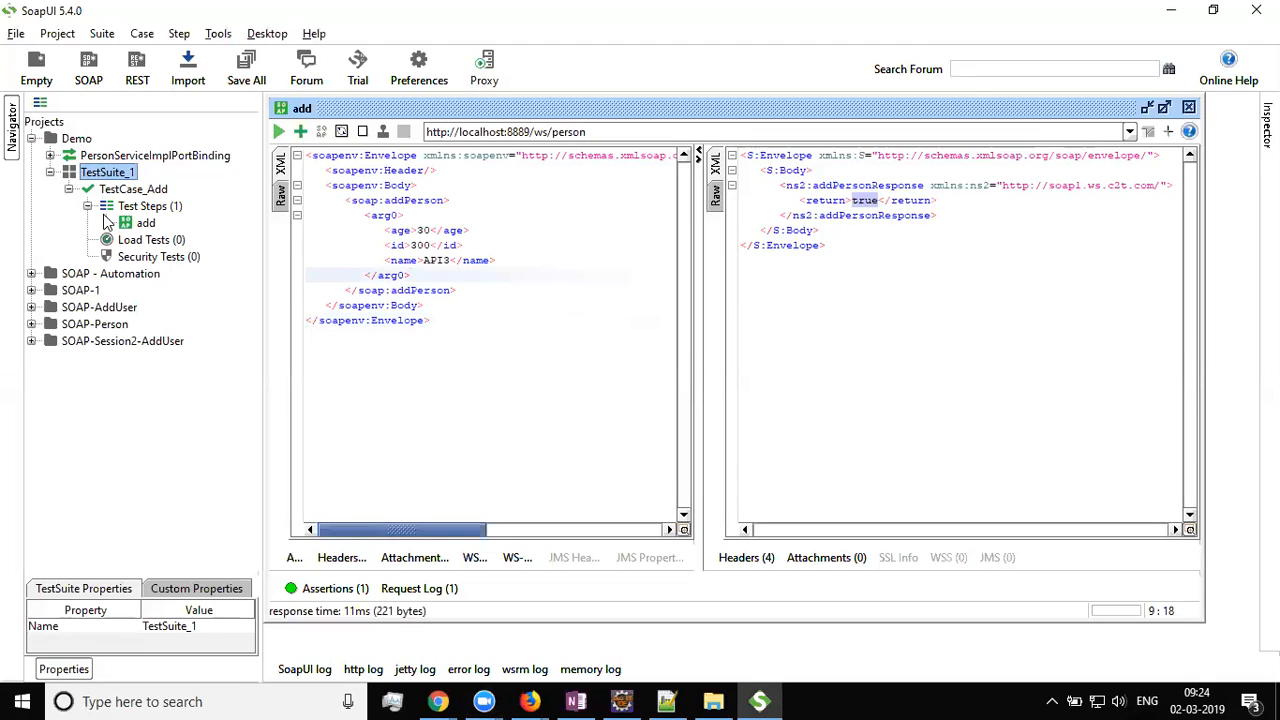
pyautogui.click(142, 226)
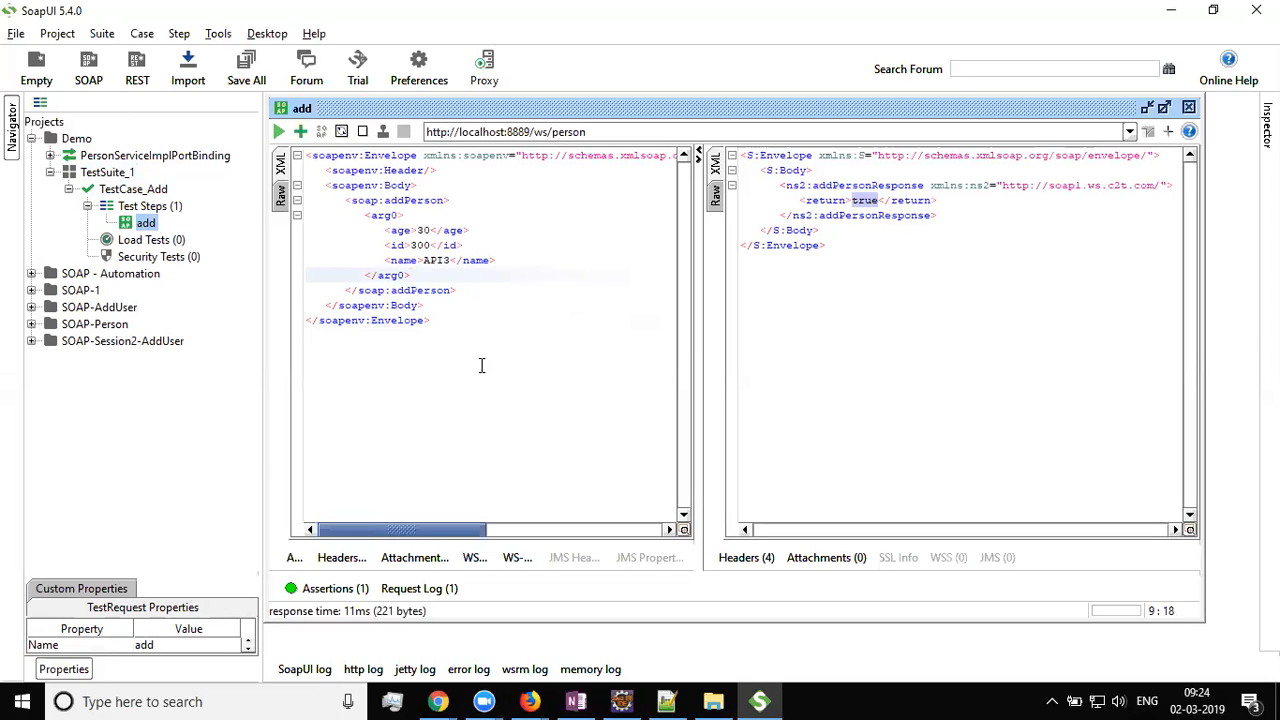
pyautogui.click(577, 701)
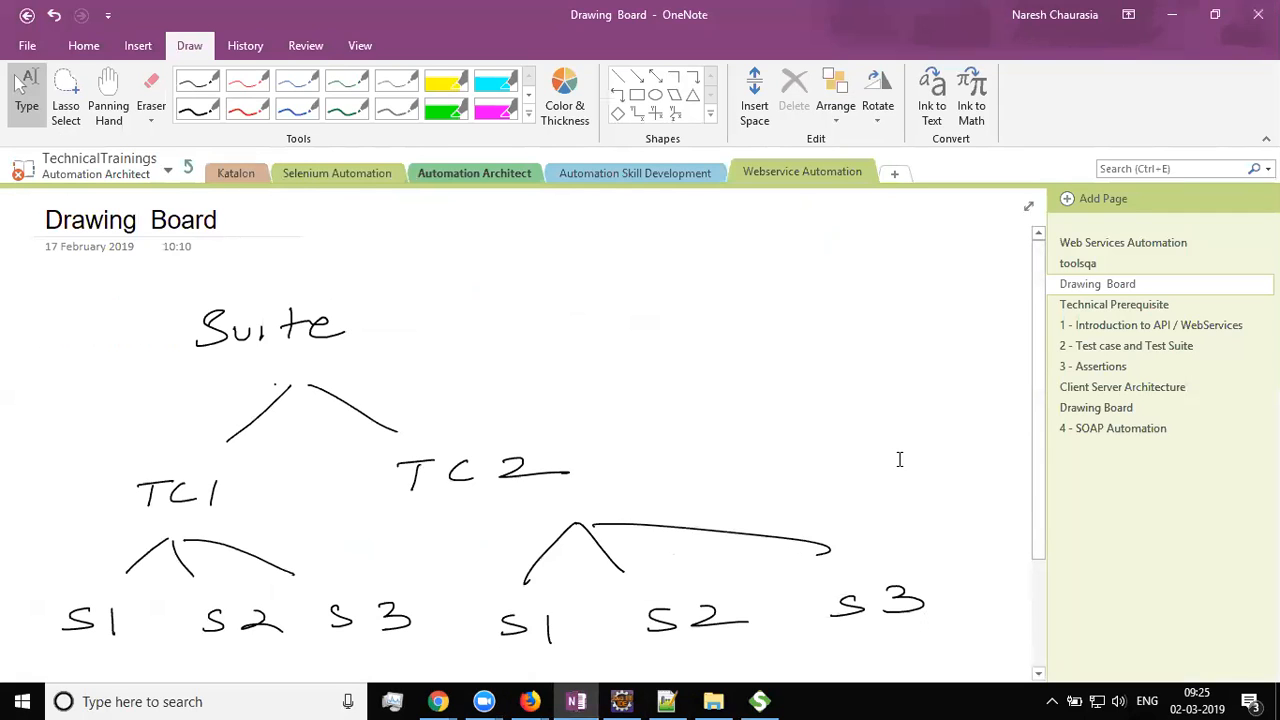
# Scroll to Assertions on OneNote's Test case and Test Suite page, then return to SoapUI
pyautogui.click(1124, 330)
pyautogui.scroll(-3, 708, 414)
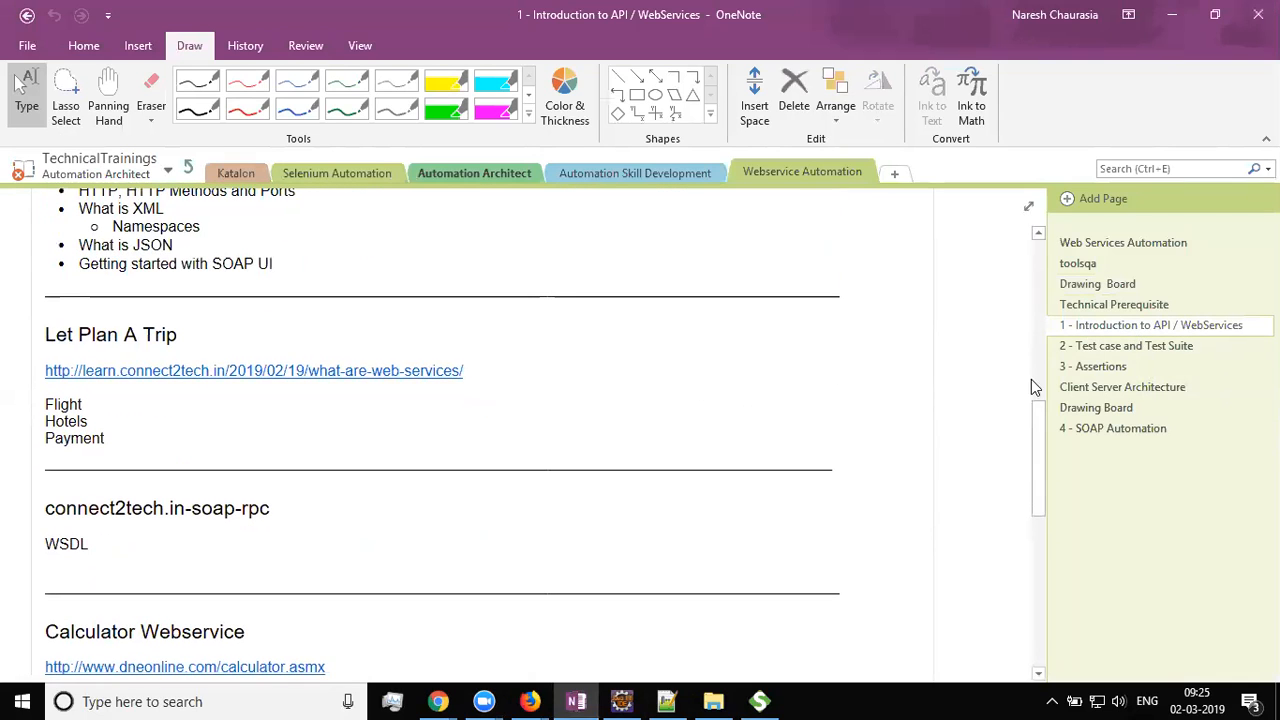
pyautogui.click(1163, 348)
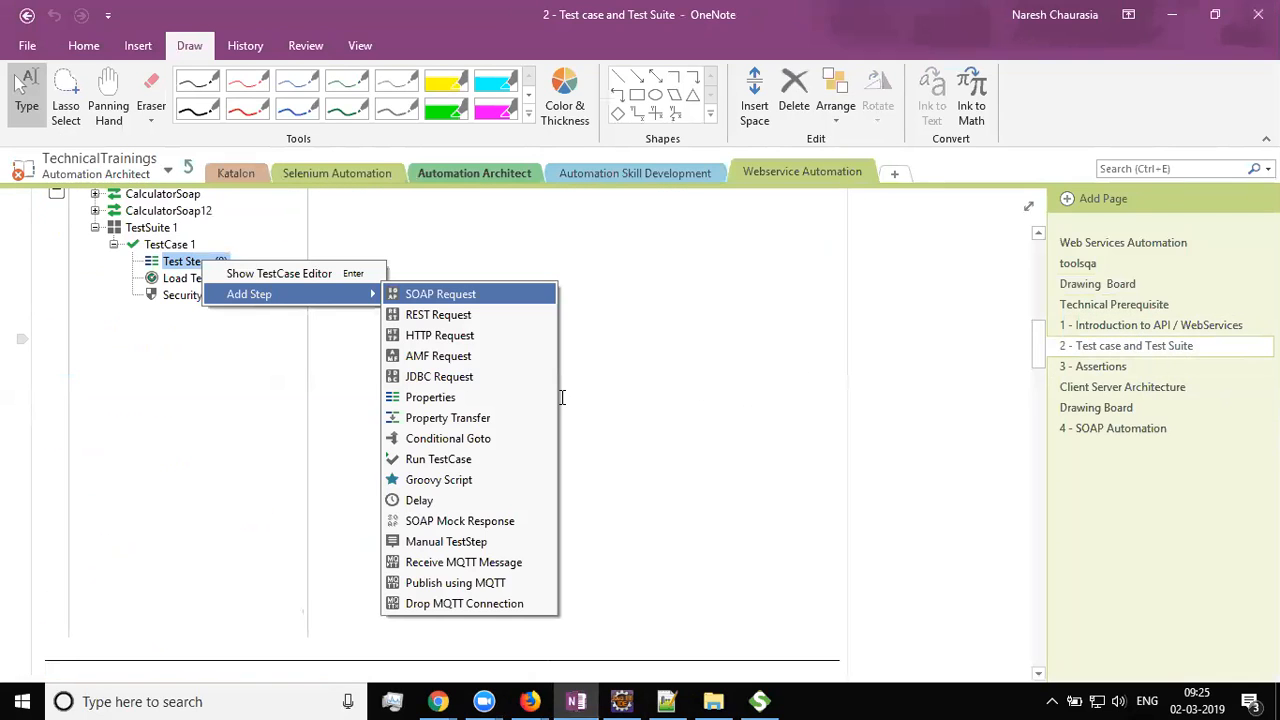
pyautogui.scroll(-5, 552, 404)
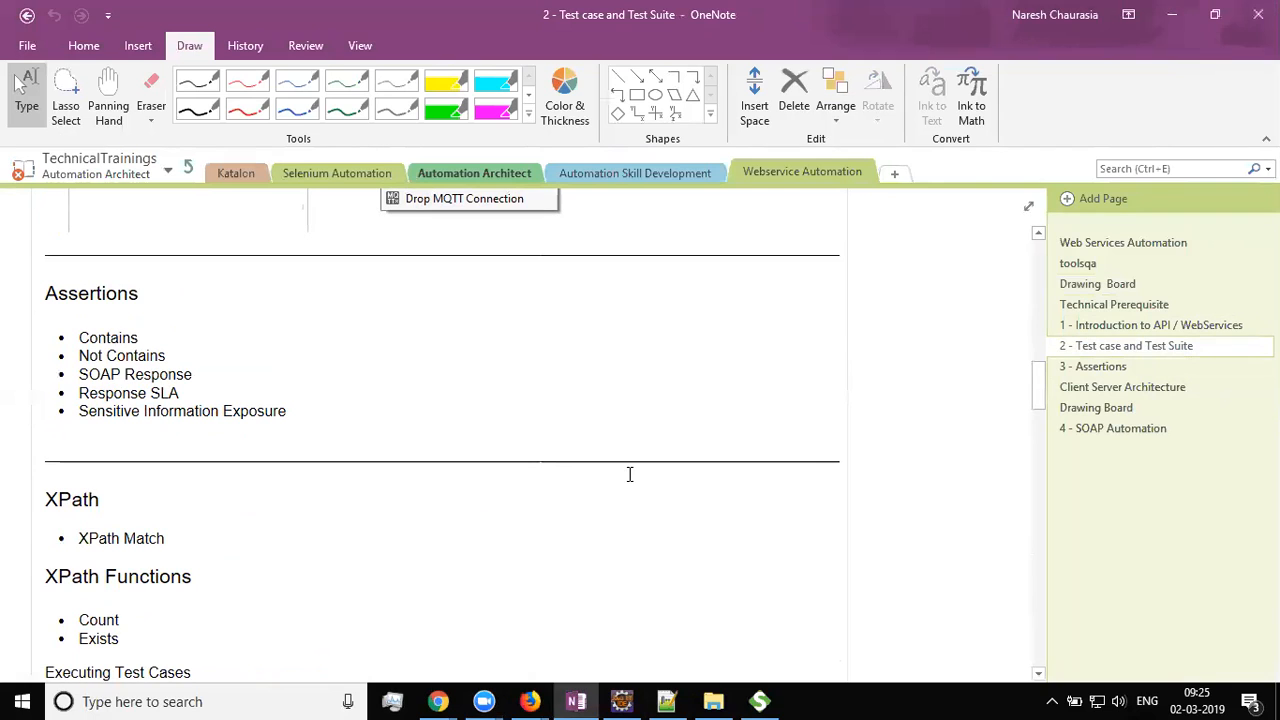
pyautogui.click(759, 701)
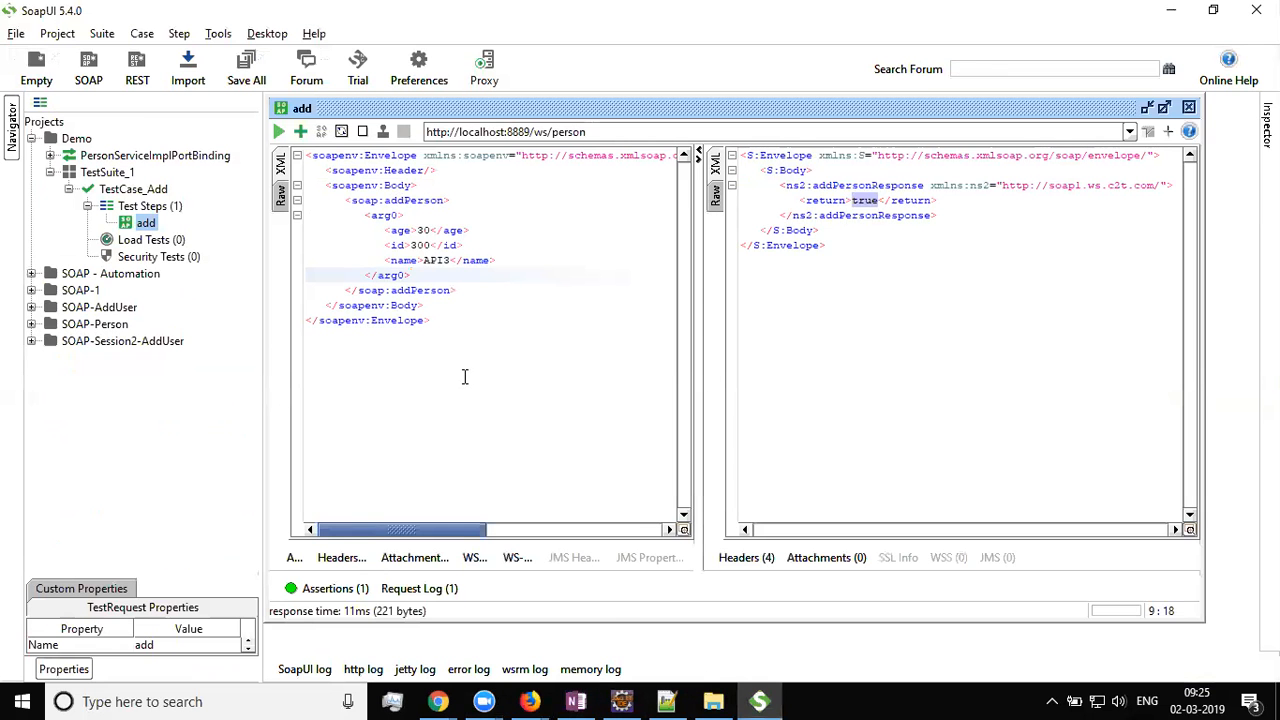
# Inspect the request's age value 30 and its true response, then bring up Firefox
pyautogui.doubleClick(422, 232)
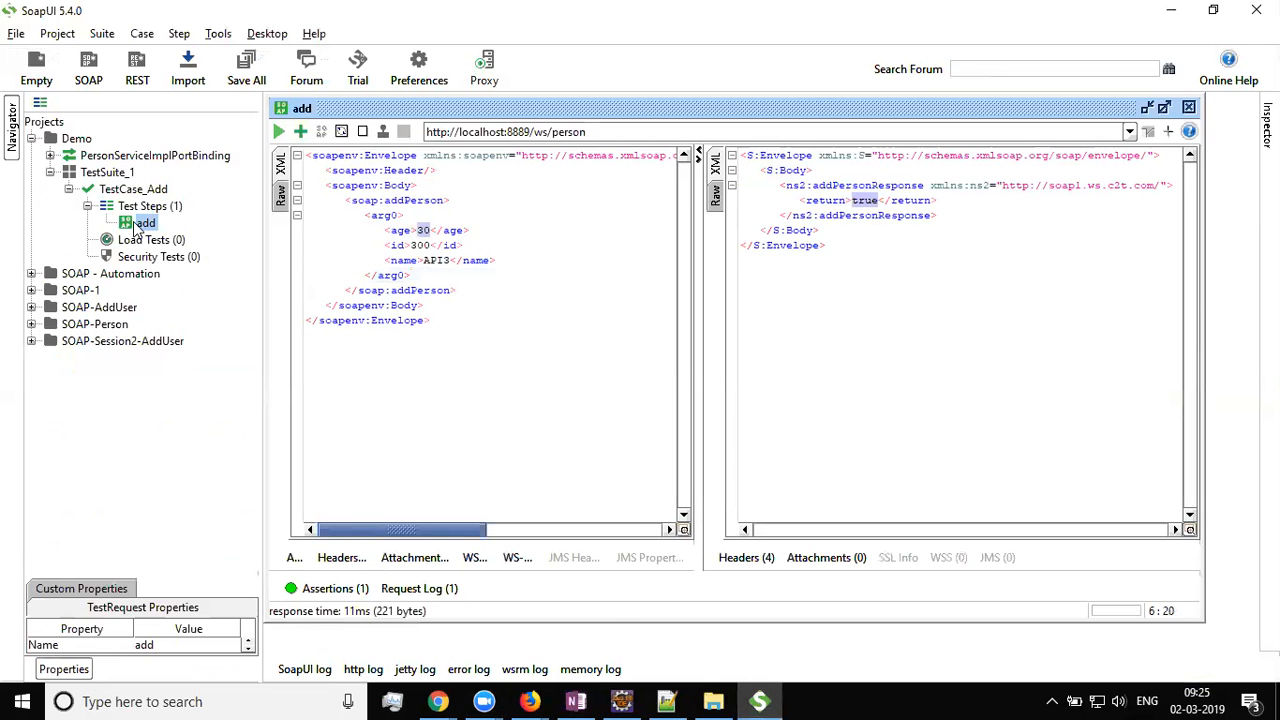
pyautogui.click(890, 245)
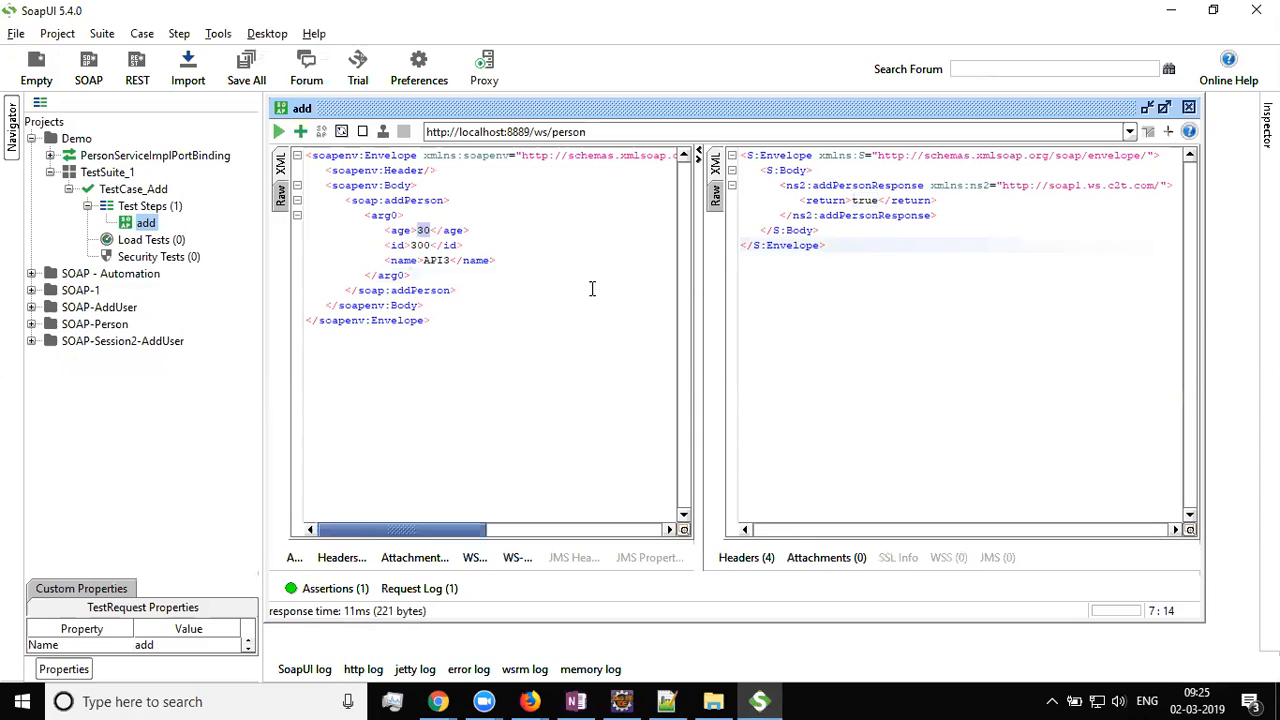
pyautogui.click(422, 232)
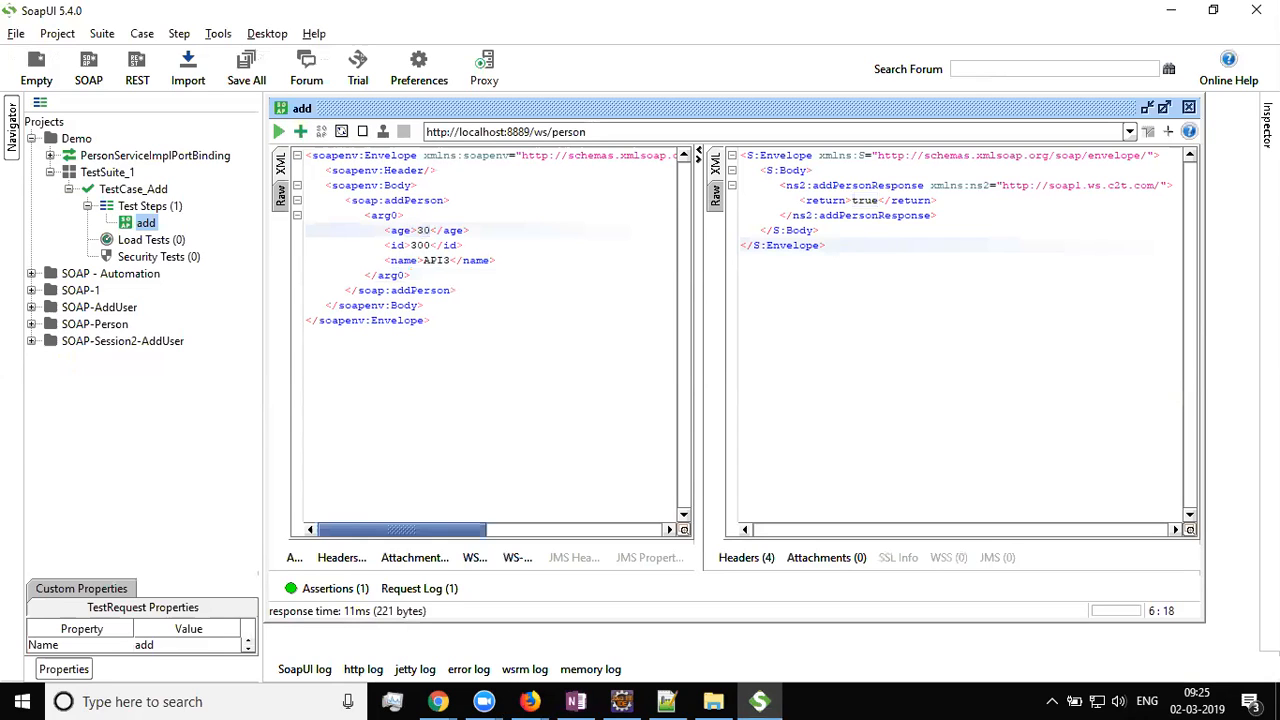
pyautogui.moveTo(530, 701)
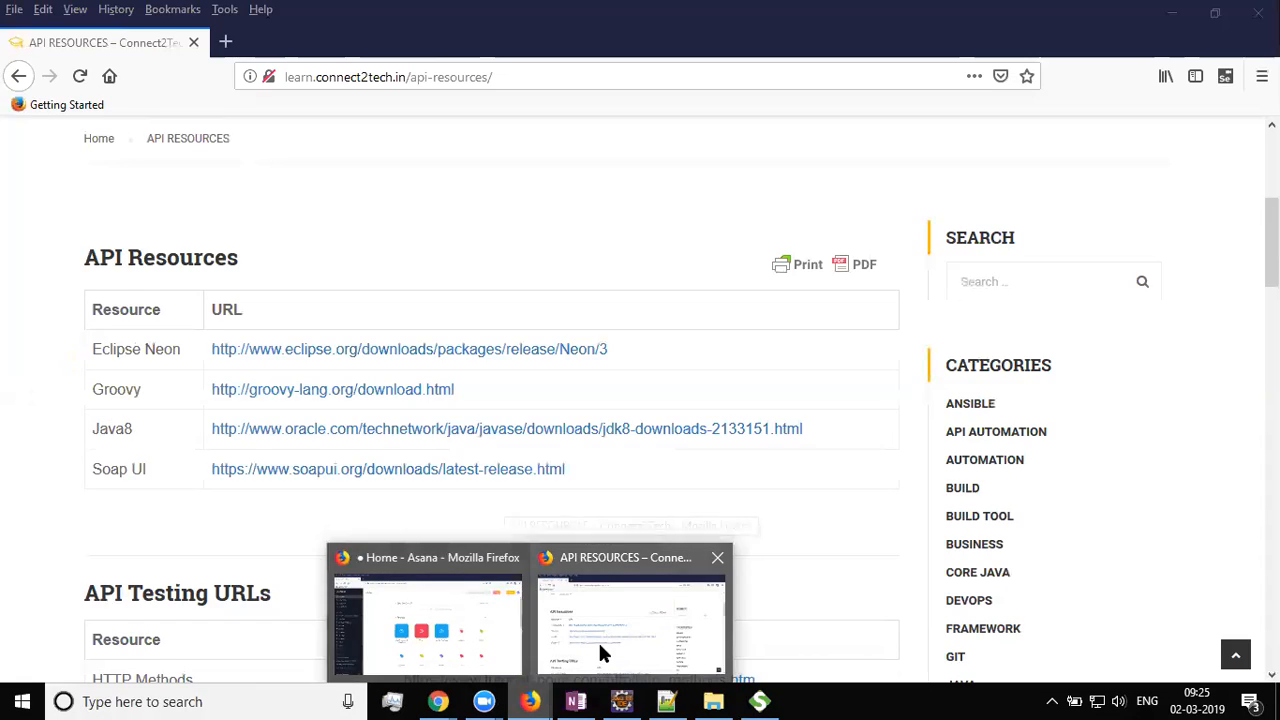
# In Firefox, open the SOAP UI post from the API Automation category in a new tab
pyautogui.click(599, 650)
pyautogui.scroll(3, 590, 555)
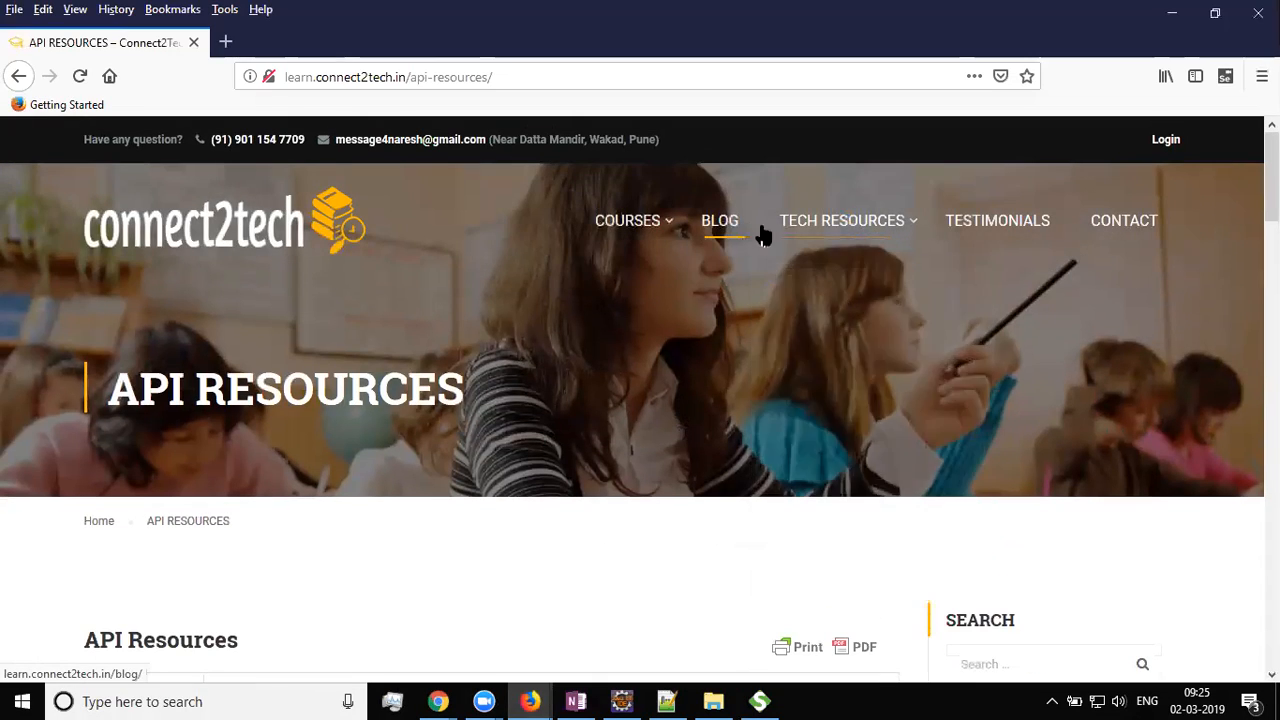
pyautogui.scroll(-5, 900, 403)
pyautogui.click(1016, 342)
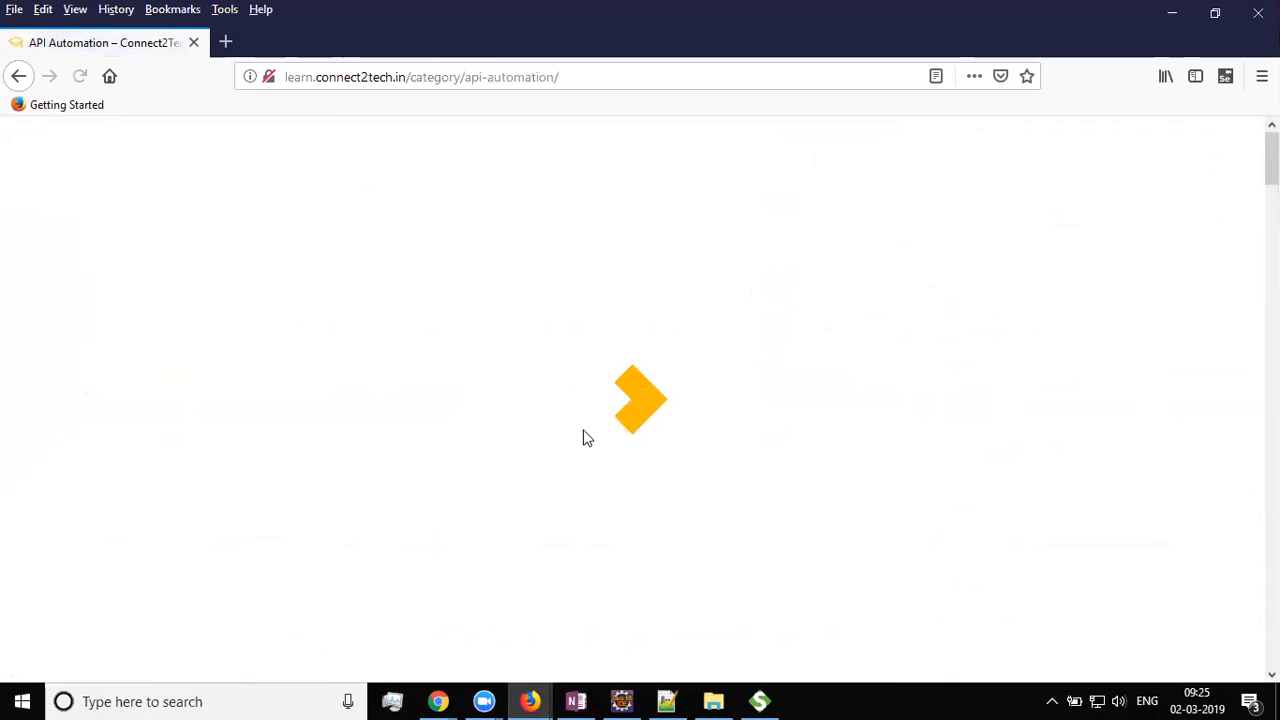
pyautogui.scroll(-10, 563, 449)
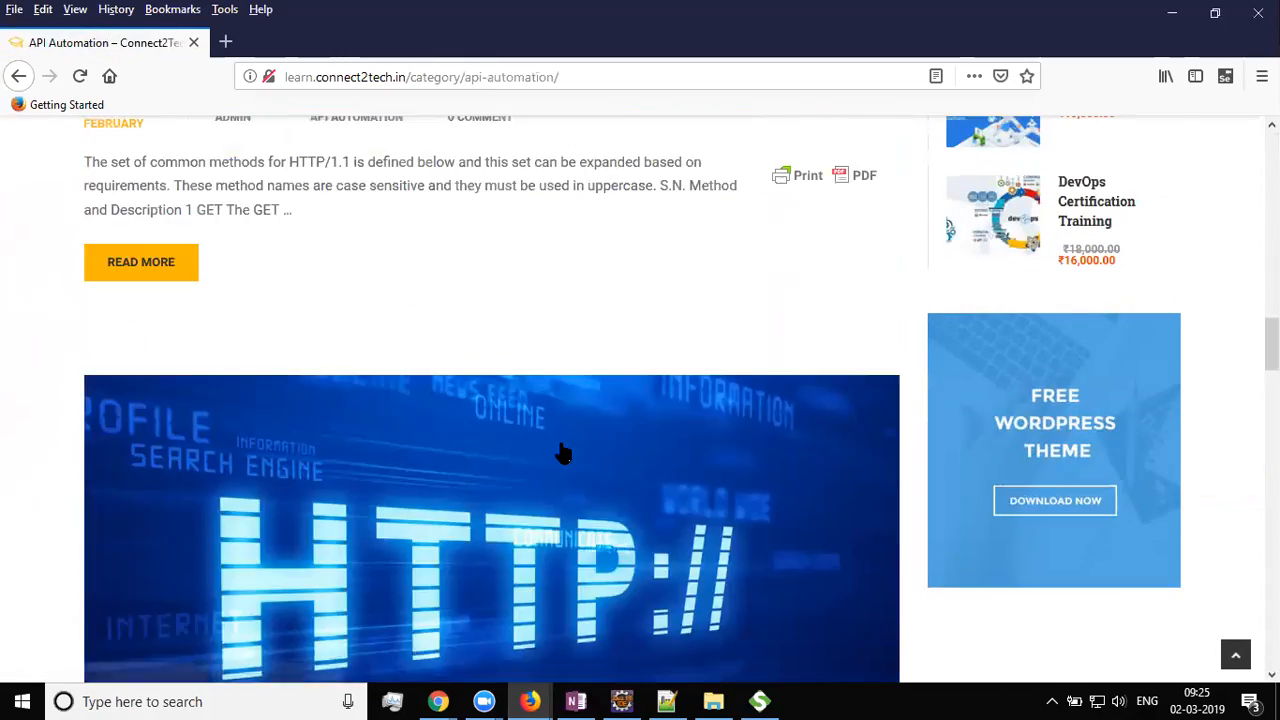
pyautogui.scroll(-10, 560, 449)
pyautogui.scroll(9, 560, 449)
pyautogui.scroll(5, 480, 528)
pyautogui.middleClick(307, 541)
pyautogui.click(300, 43)
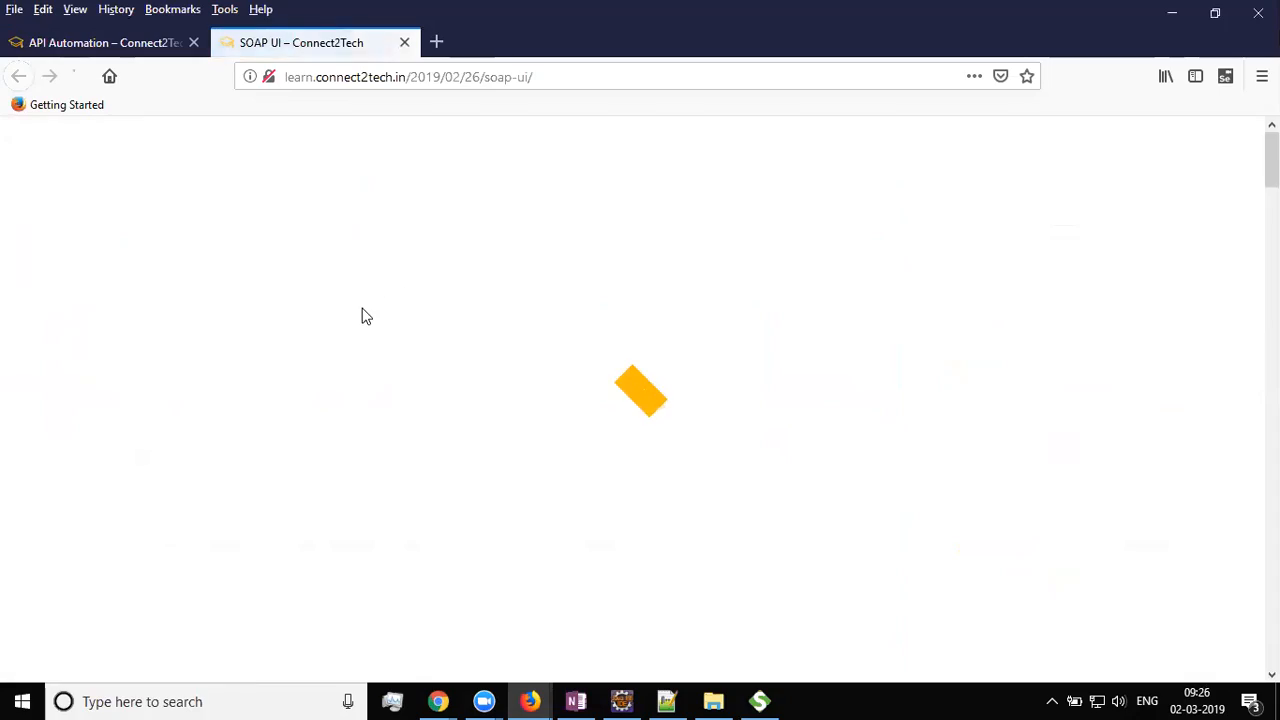
# Read through the SOAP UI Assertions section, highlighting the Contains description
pyautogui.scroll(-15, 404, 372)
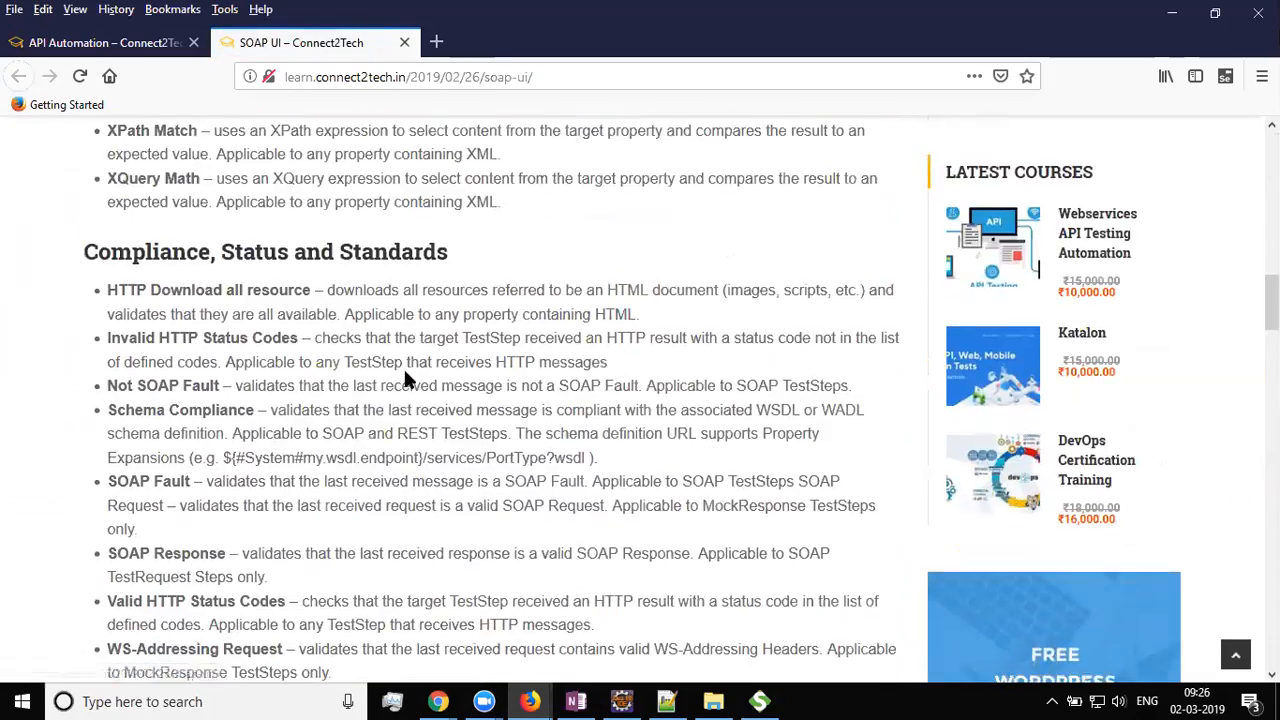
pyautogui.scroll(6, 404, 376)
pyautogui.moveTo(88, 462); pyautogui.dragTo(347, 470)
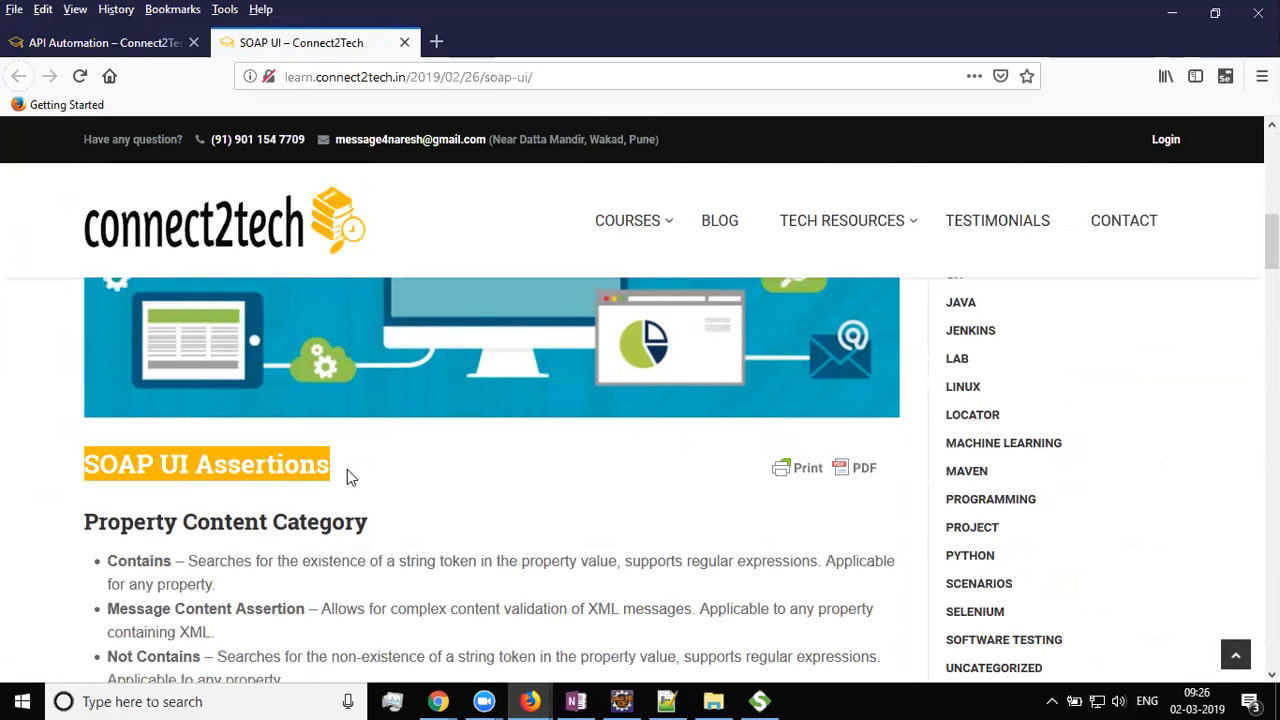
pyautogui.scroll(-3, 325, 507)
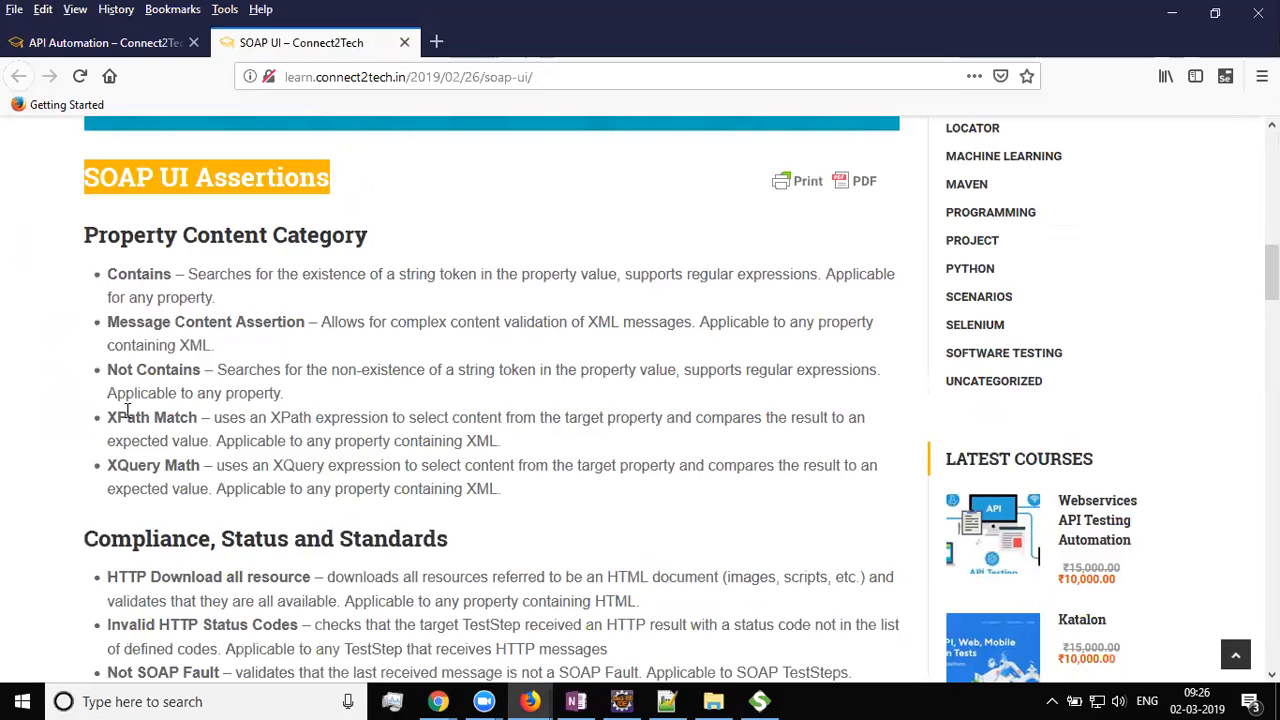
pyautogui.scroll(-3, 220, 468)
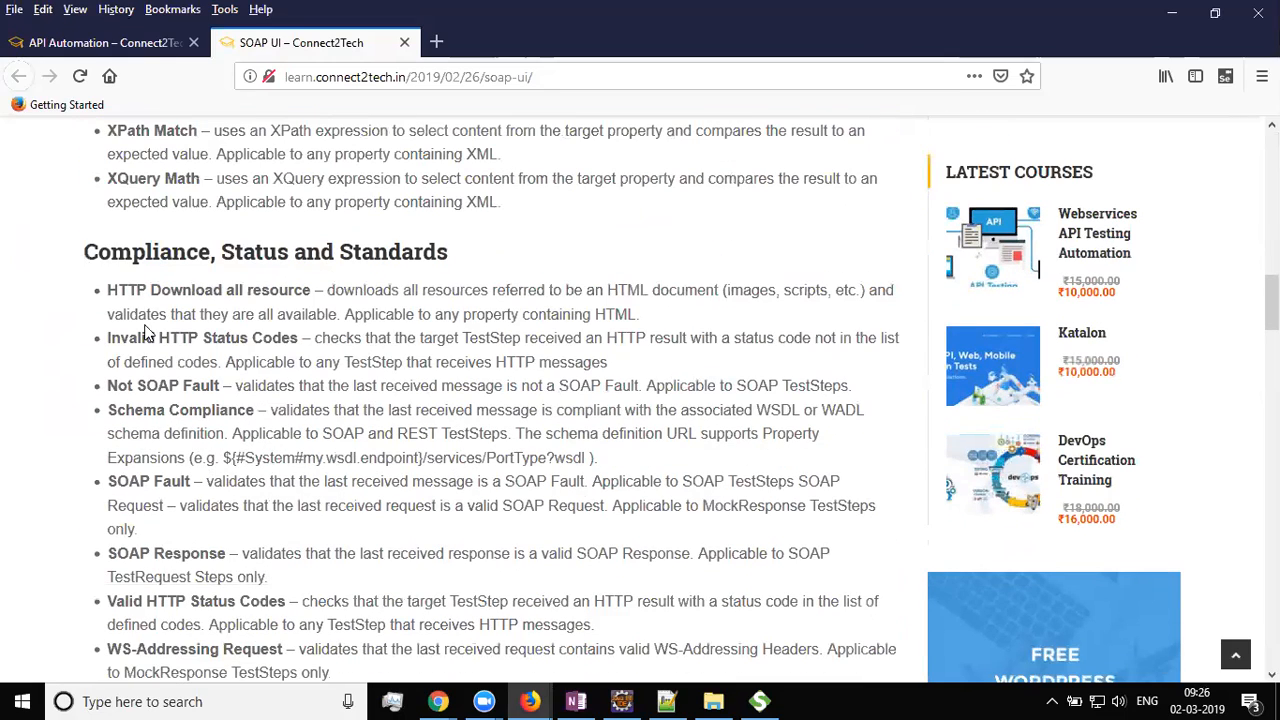
pyautogui.scroll(-1, 316, 428)
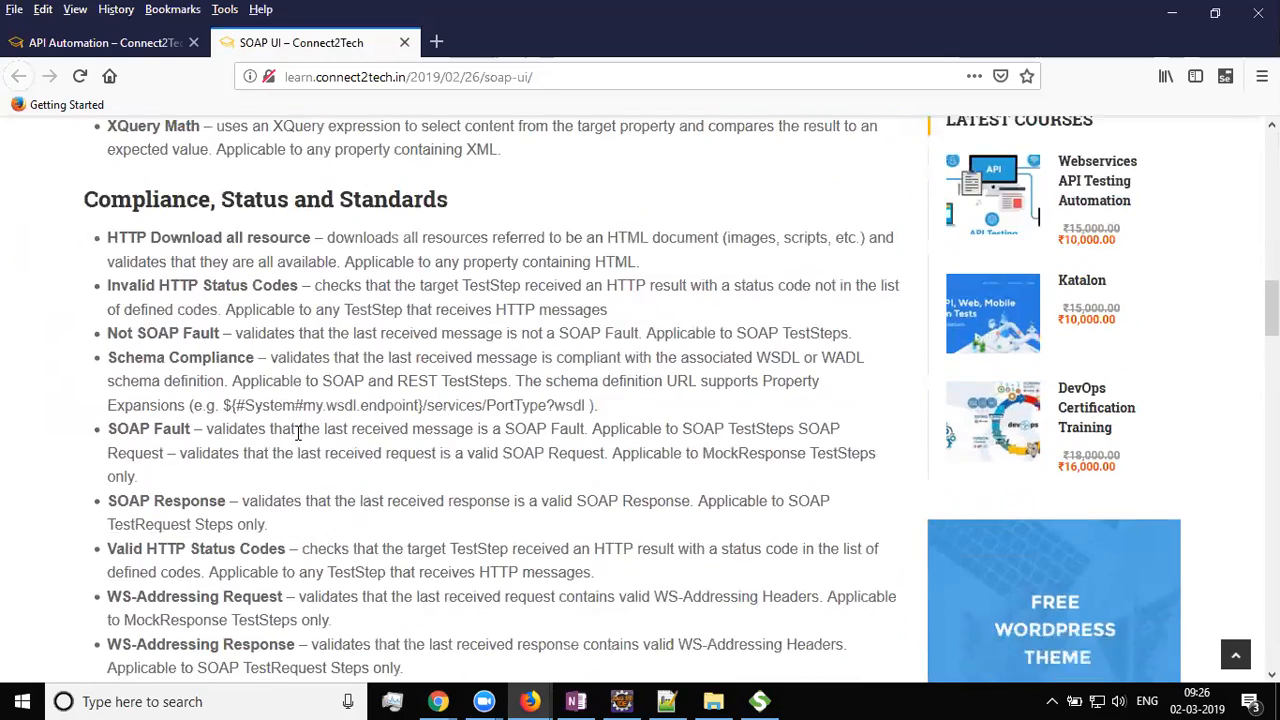
pyautogui.scroll(-4, 316, 428)
pyautogui.scroll(-1, 260, 420)
pyautogui.scroll(-2, 253, 422)
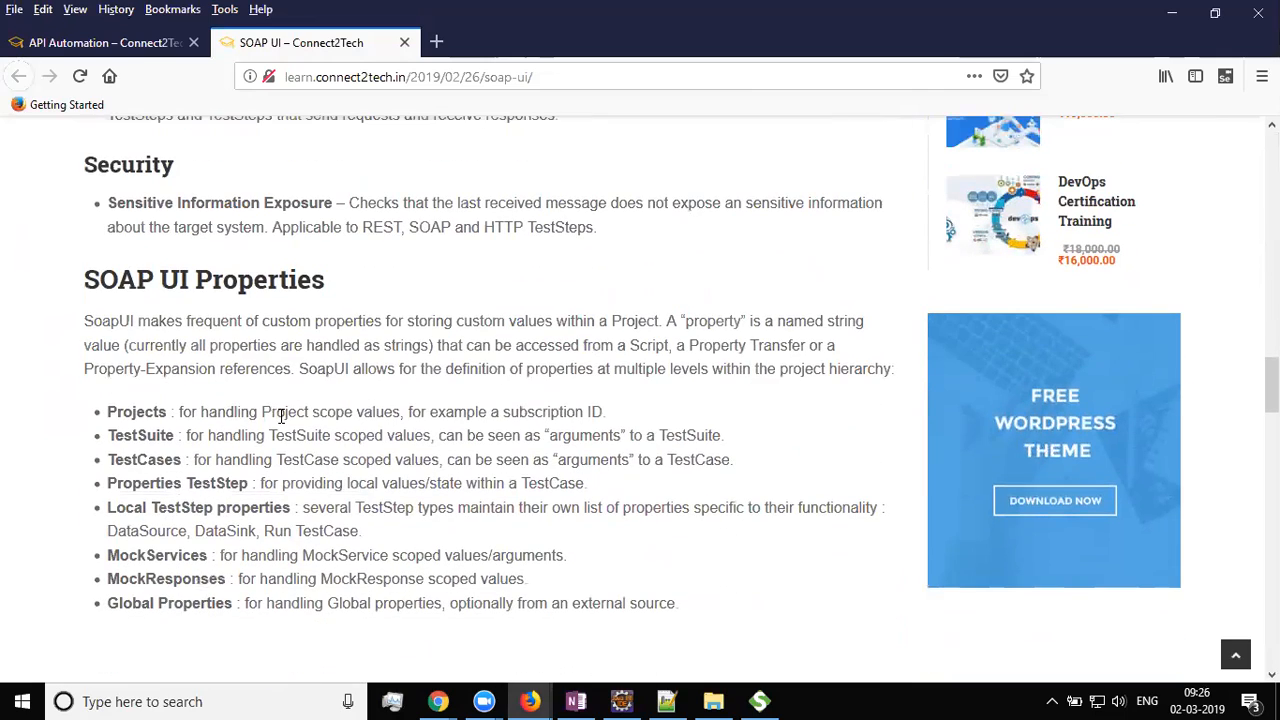
pyautogui.scroll(7, 282, 415)
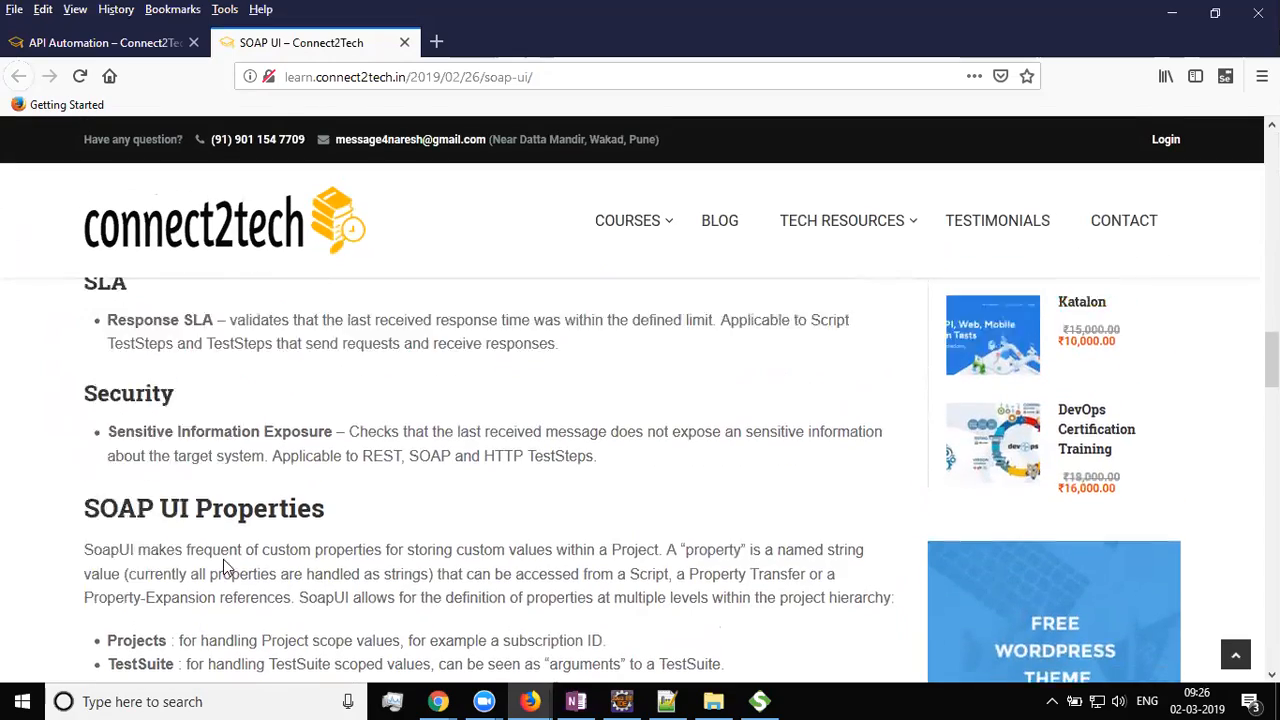
pyautogui.scroll(6, 520, 528)
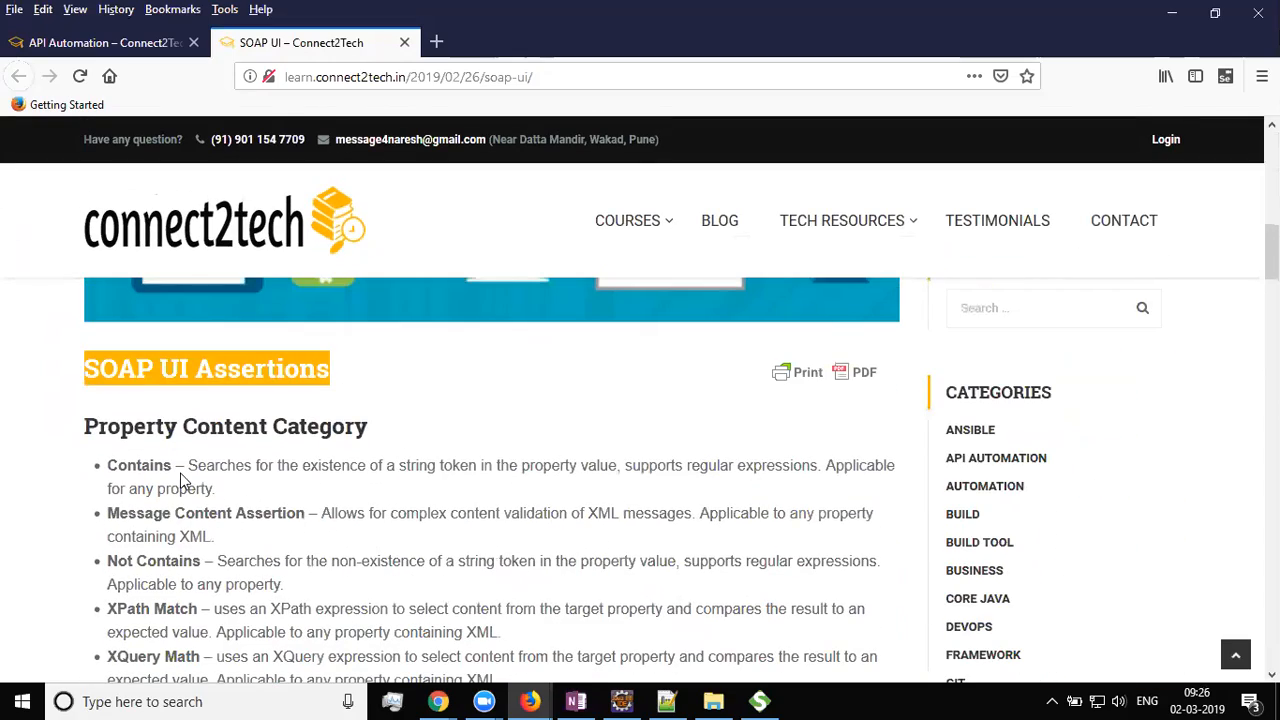
pyautogui.doubleClick(146, 466)
# Switch back to the SoapUI window from the taskbar
pyautogui.click(372, 553)
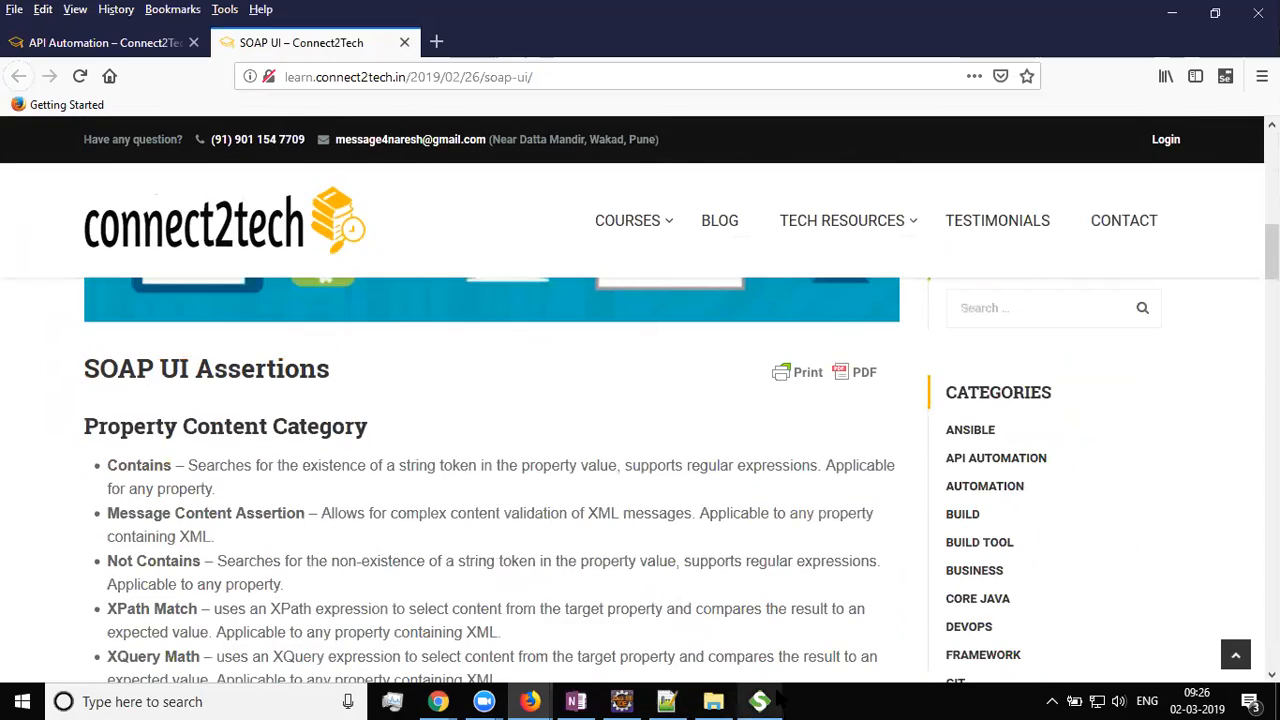
pyautogui.moveTo(760, 700)
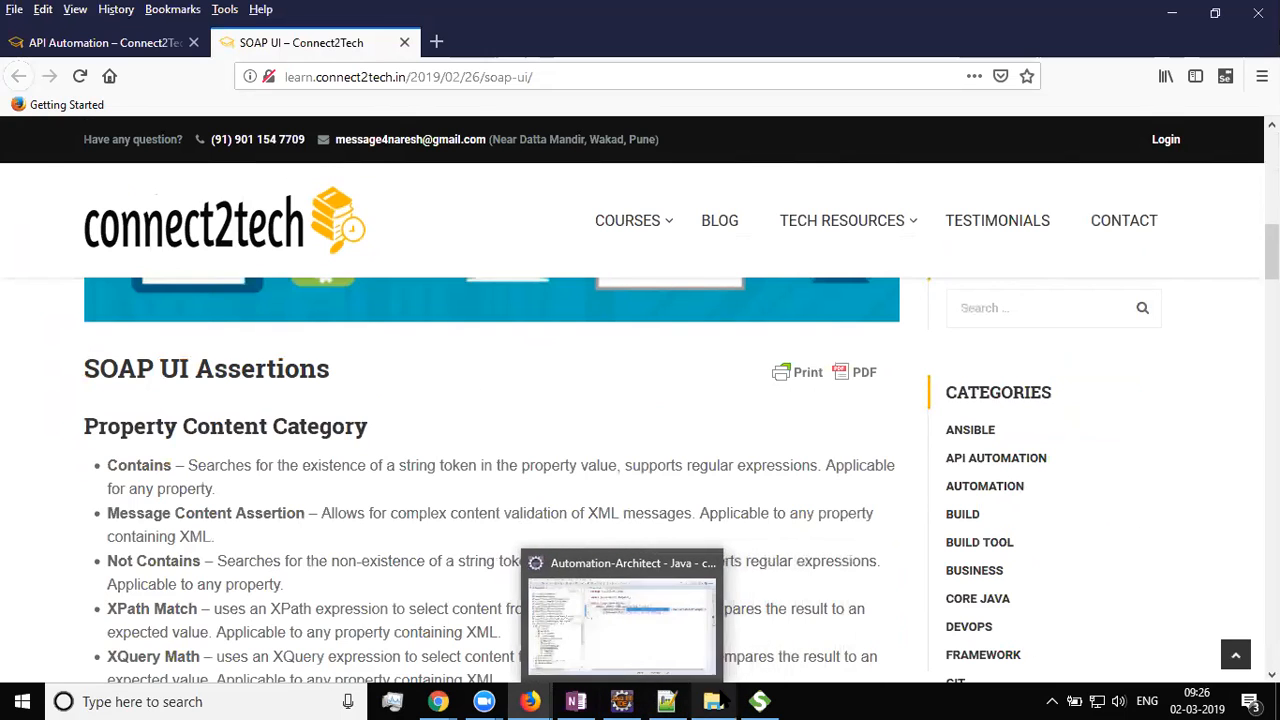
pyautogui.click(760, 701)
# Change the request's age from 30 to 40 and id from 300 to 400, then resend it
pyautogui.click(470, 341)
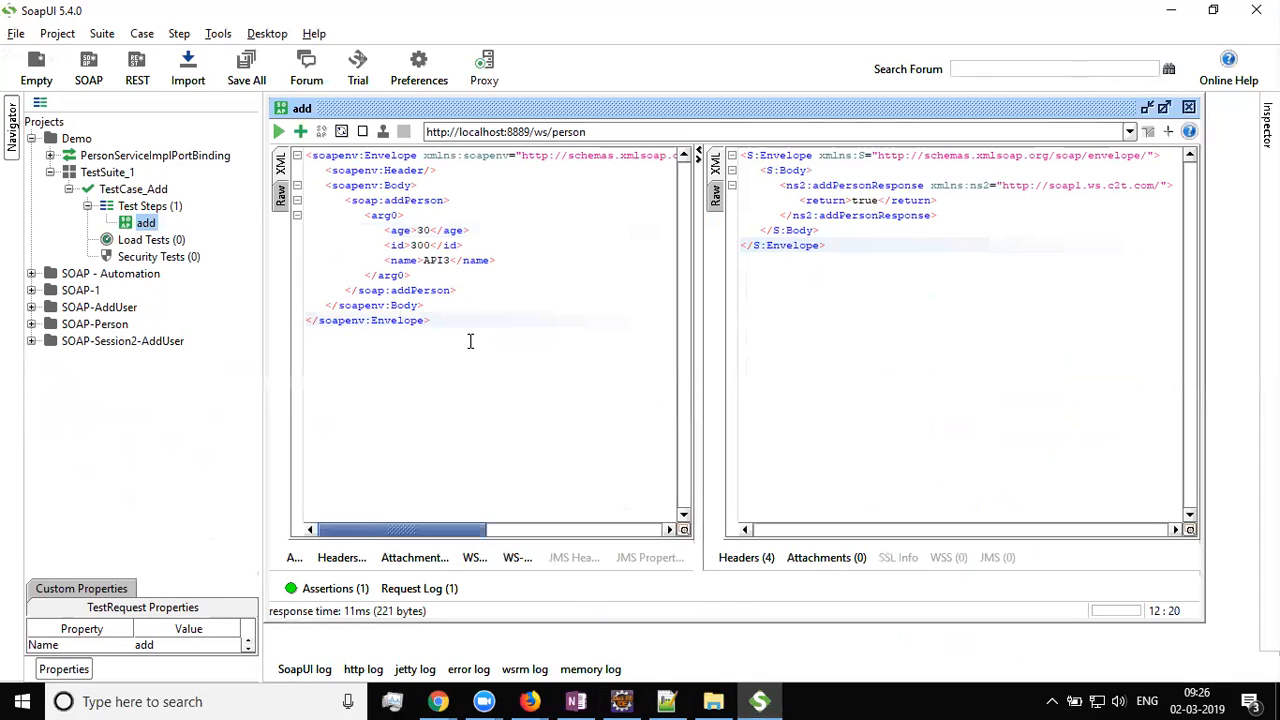
pyautogui.click(422, 231)
pyautogui.press('BackSpace')
pyautogui.write('4')
pyautogui.press('Down')
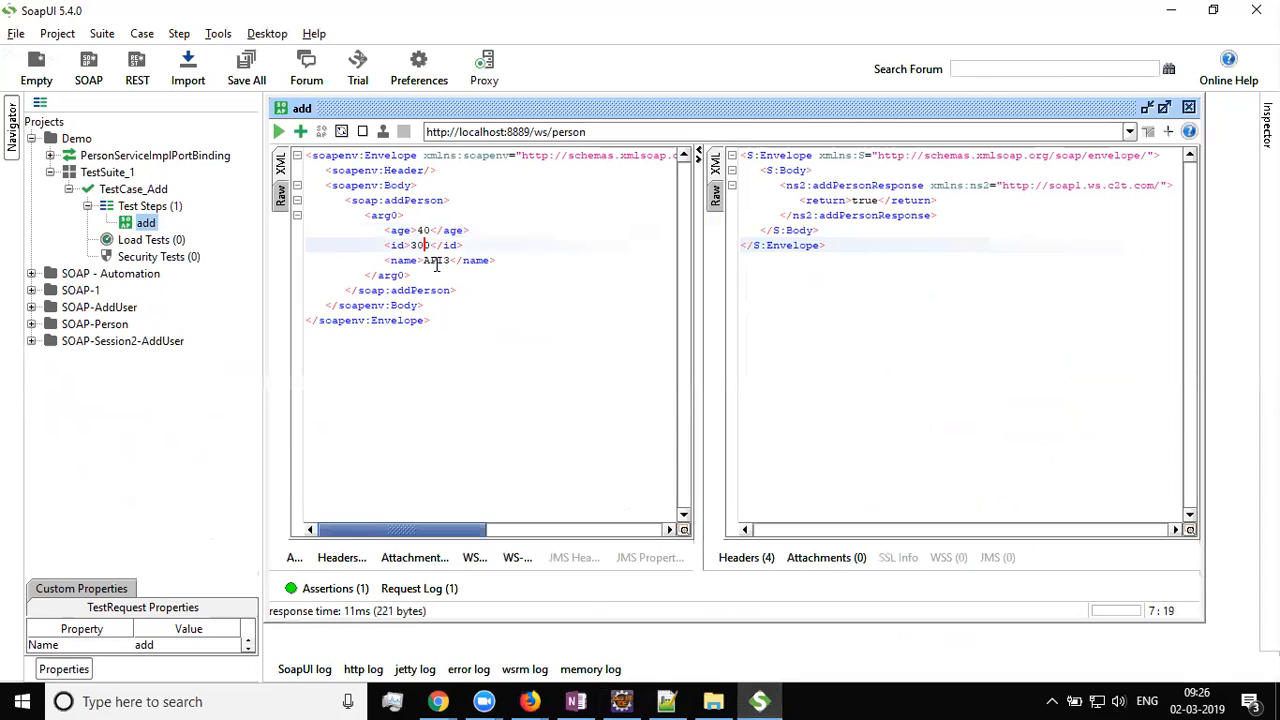
pyautogui.press('BackSpace')
pyautogui.write('4')
pyautogui.click(278, 131)
# Inspect the response XML, highlighting its true result
pyautogui.moveTo(909, 254); pyautogui.dragTo(702, 124)
pyautogui.click(866, 238)
pyautogui.doubleClick(864, 200)
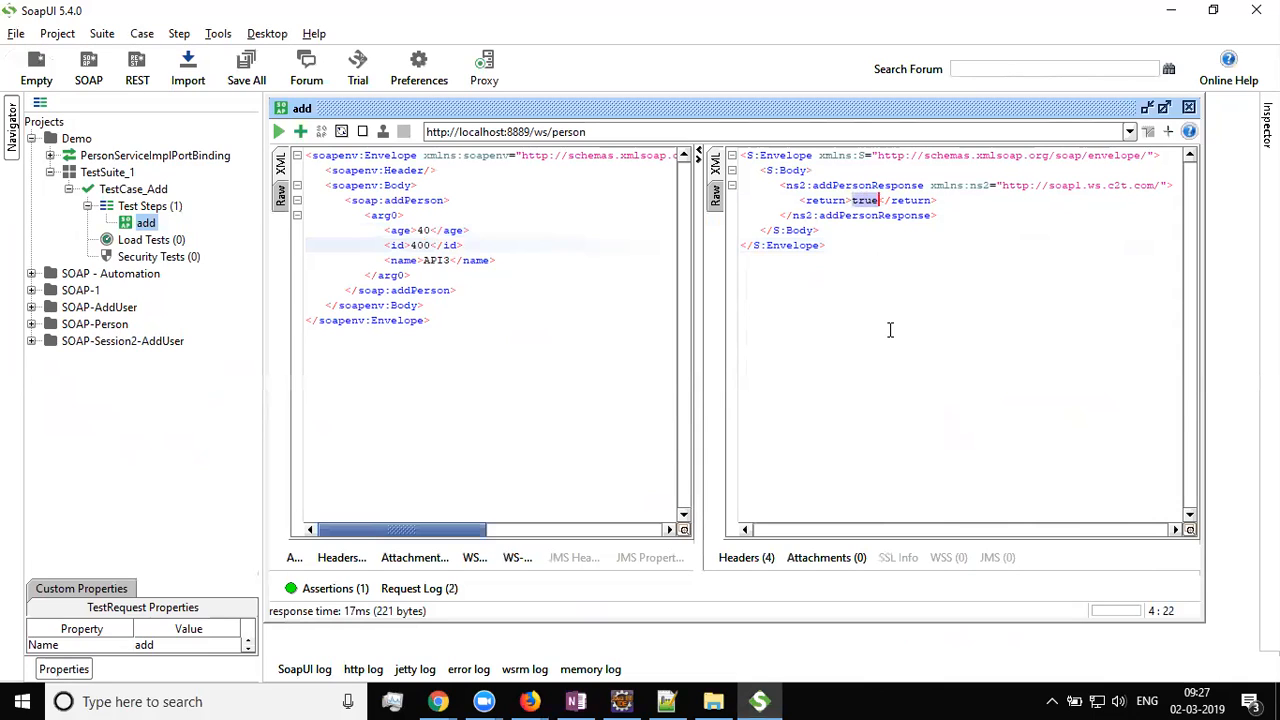
pyautogui.moveTo(868, 256); pyautogui.dragTo(557, 62)
pyautogui.click(904, 280)
pyautogui.moveTo(872, 258); pyautogui.dragTo(604, 74)
pyautogui.click(958, 288)
pyautogui.moveTo(880, 263); pyautogui.dragTo(706, 126)
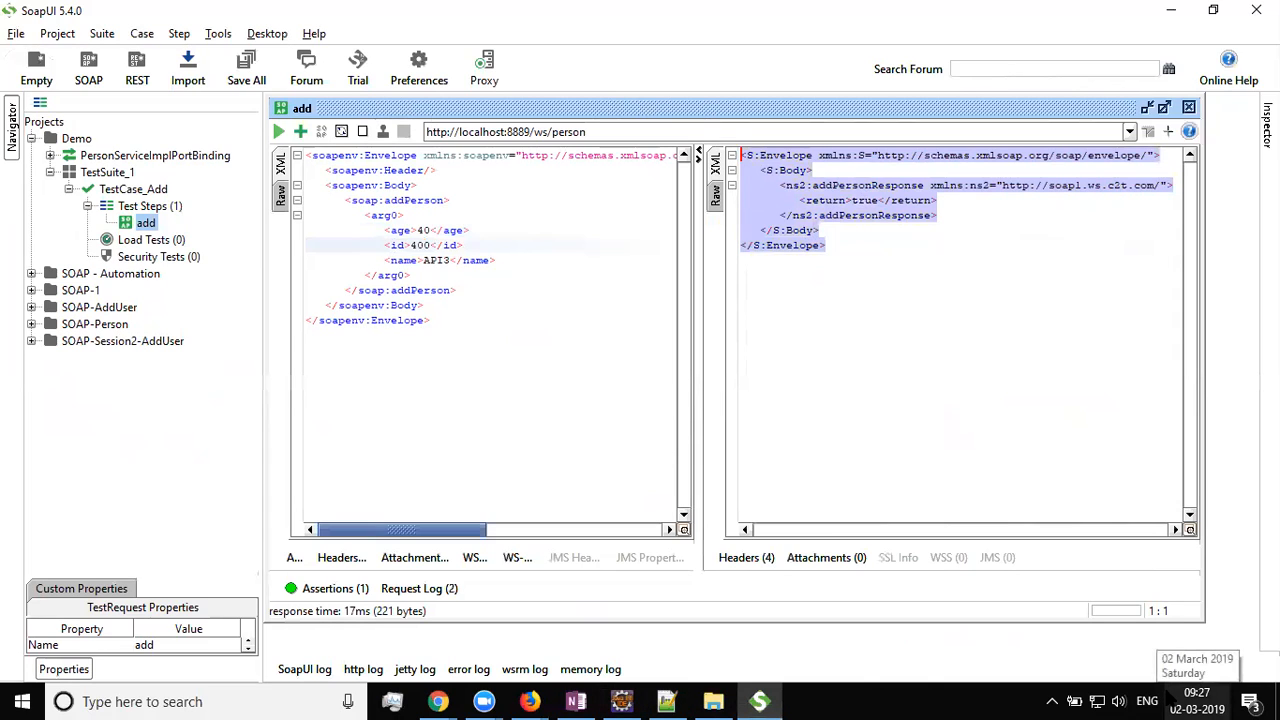
pyautogui.click(981, 418)
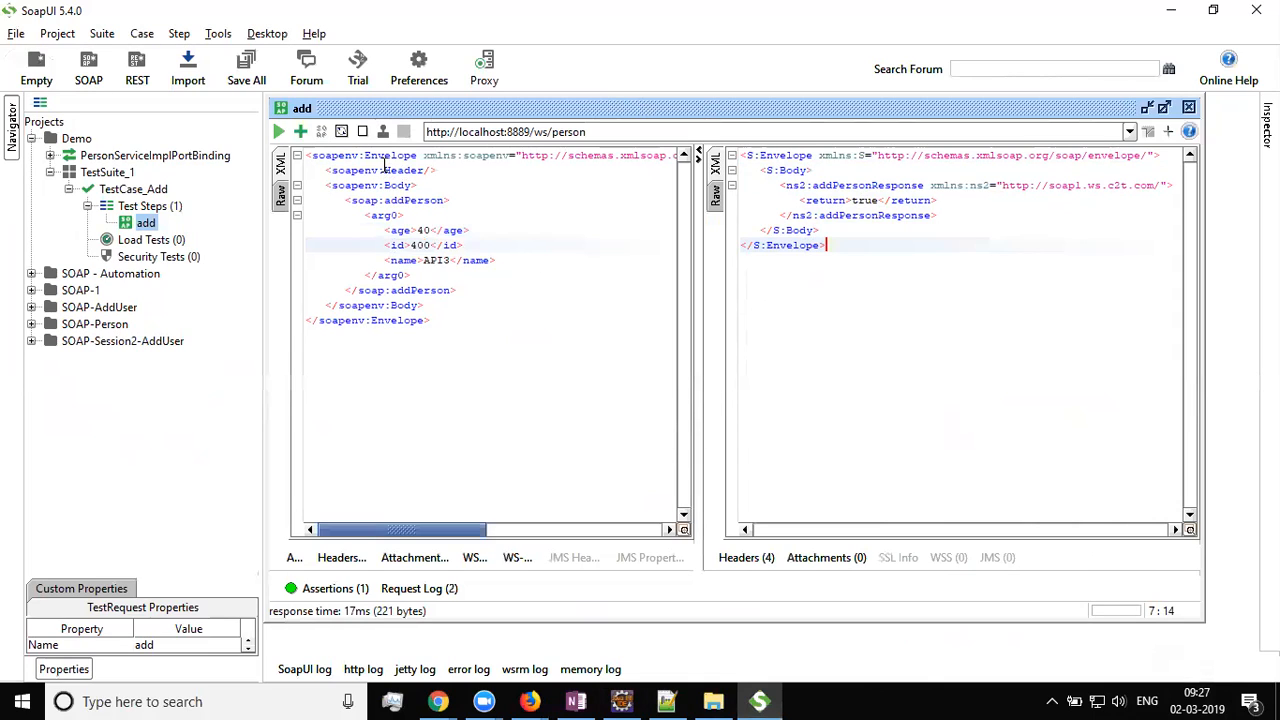
# Add a Property Content > Contains assertion to the add request with content 'true'
pyautogui.click(300, 132)
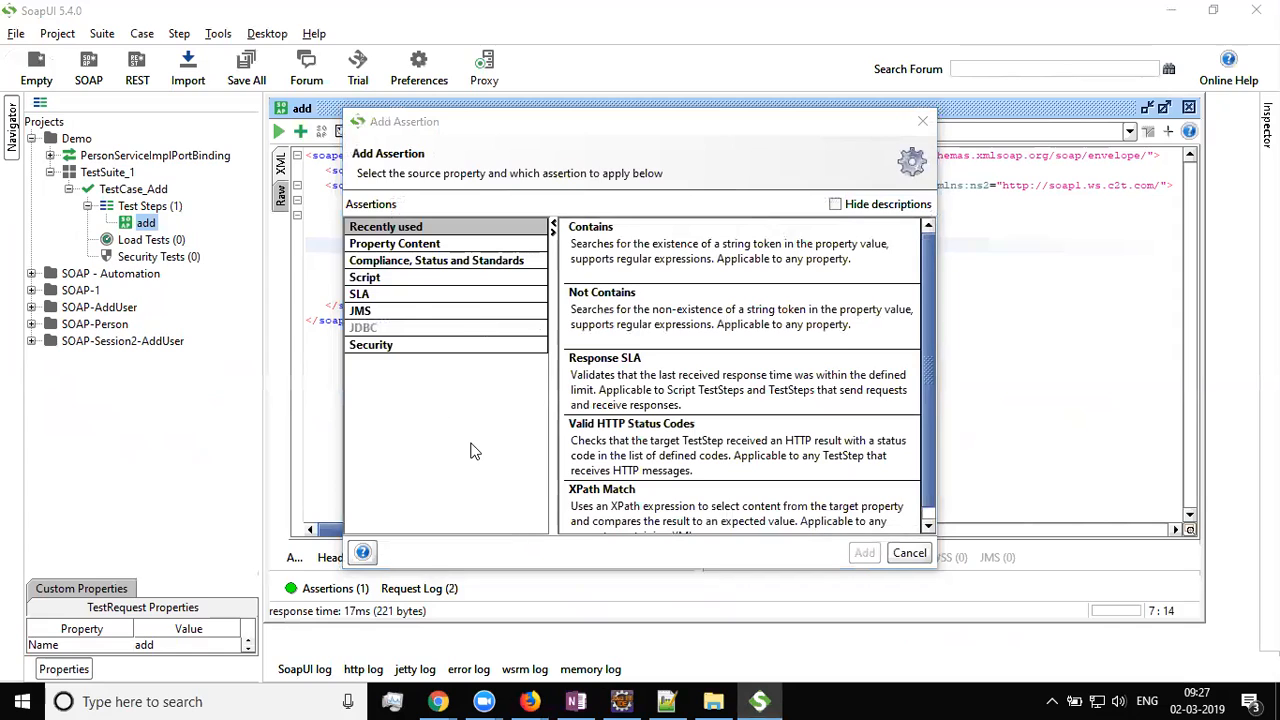
pyautogui.click(437, 245)
pyautogui.click(630, 250)
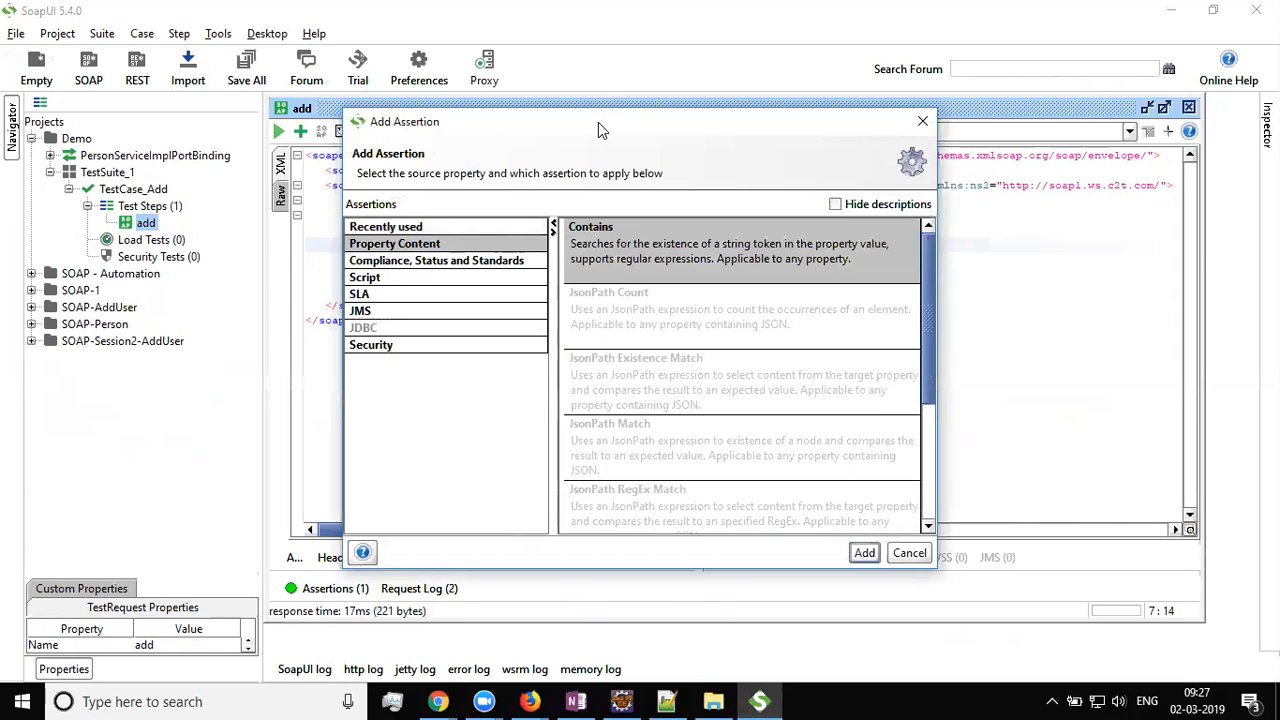
pyautogui.moveTo(565, 130); pyautogui.dragTo(427, 71)
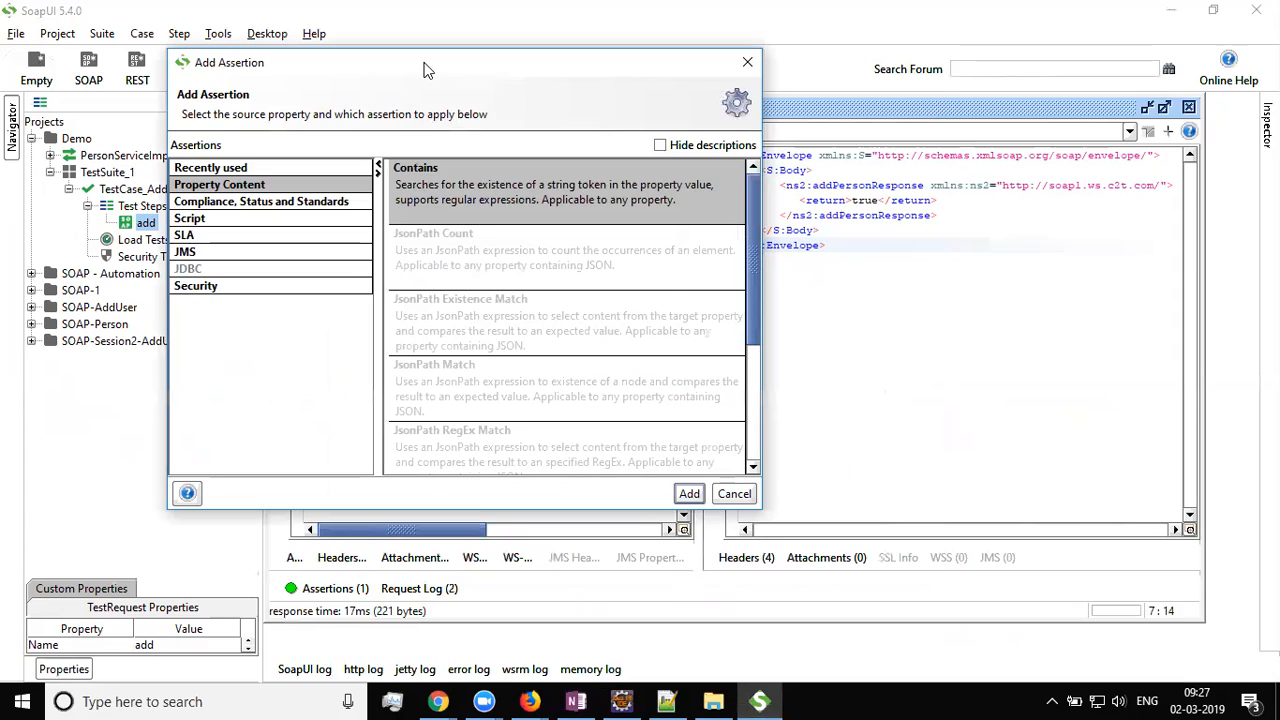
pyautogui.click(690, 494)
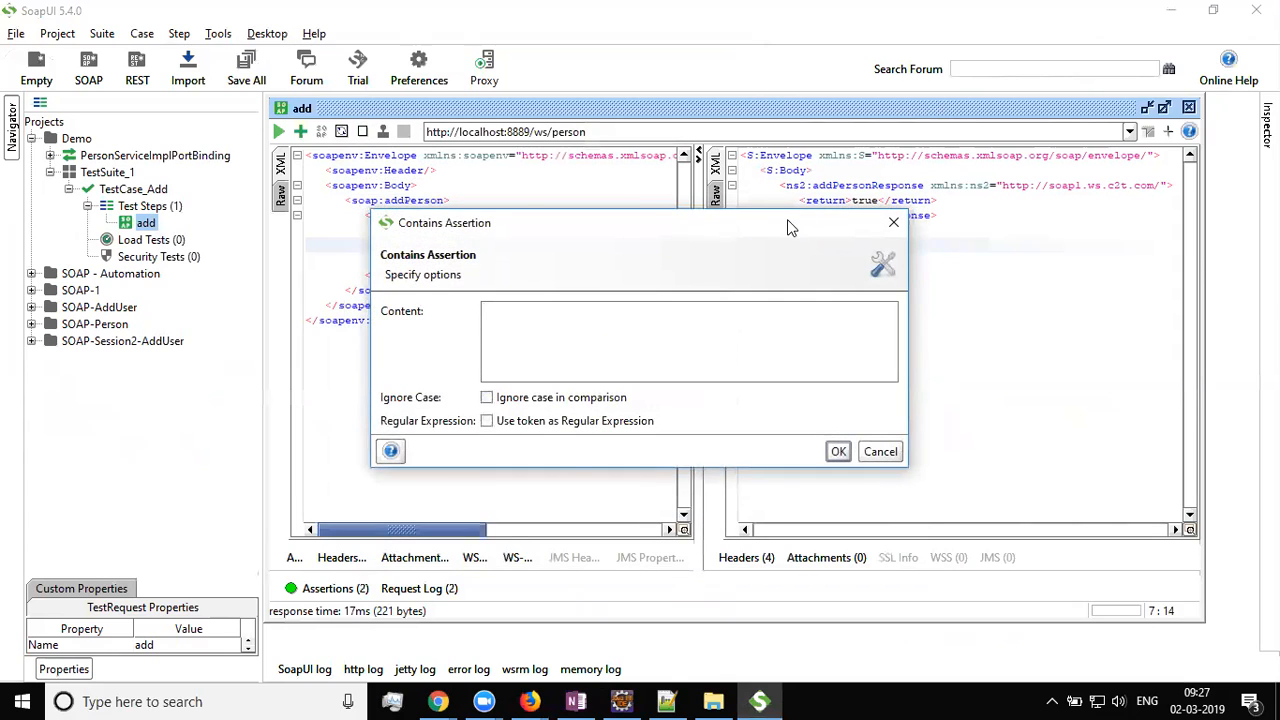
pyautogui.moveTo(791, 221); pyautogui.dragTo(1148, 300)
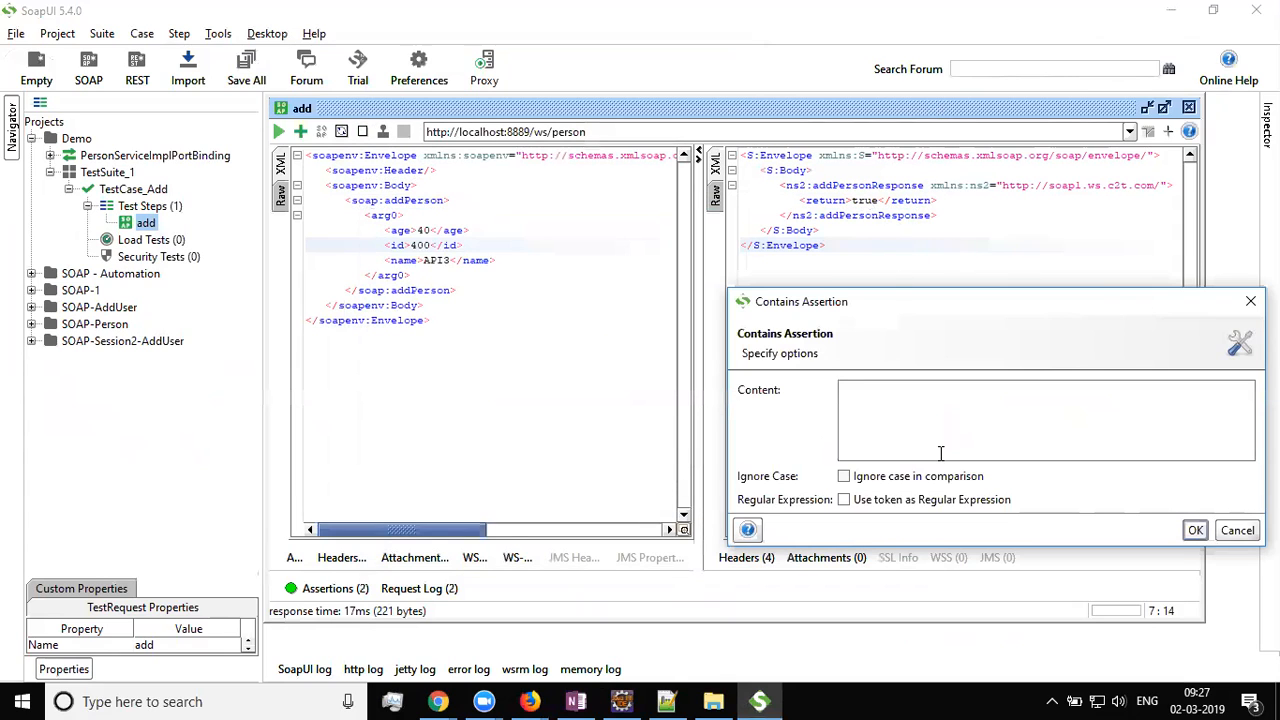
pyautogui.click(903, 421)
pyautogui.write('true')
pyautogui.moveTo(829, 300); pyautogui.dragTo(527, 158)
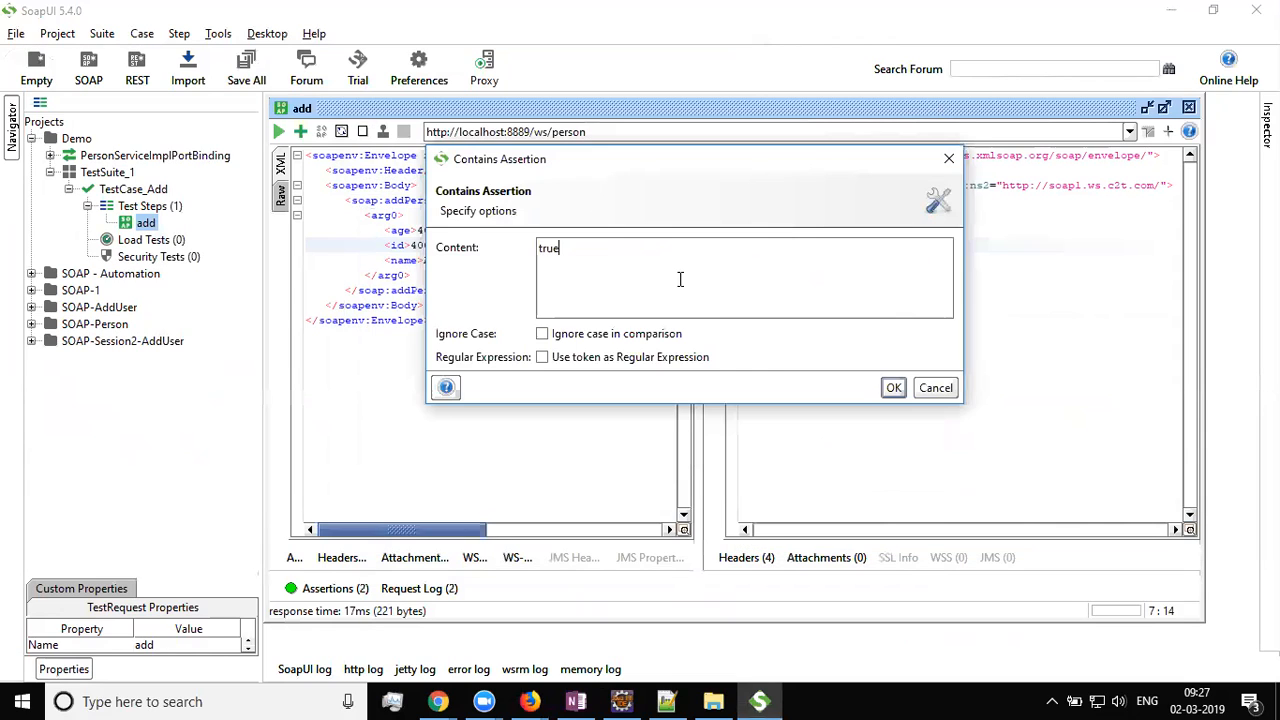
pyautogui.click(893, 387)
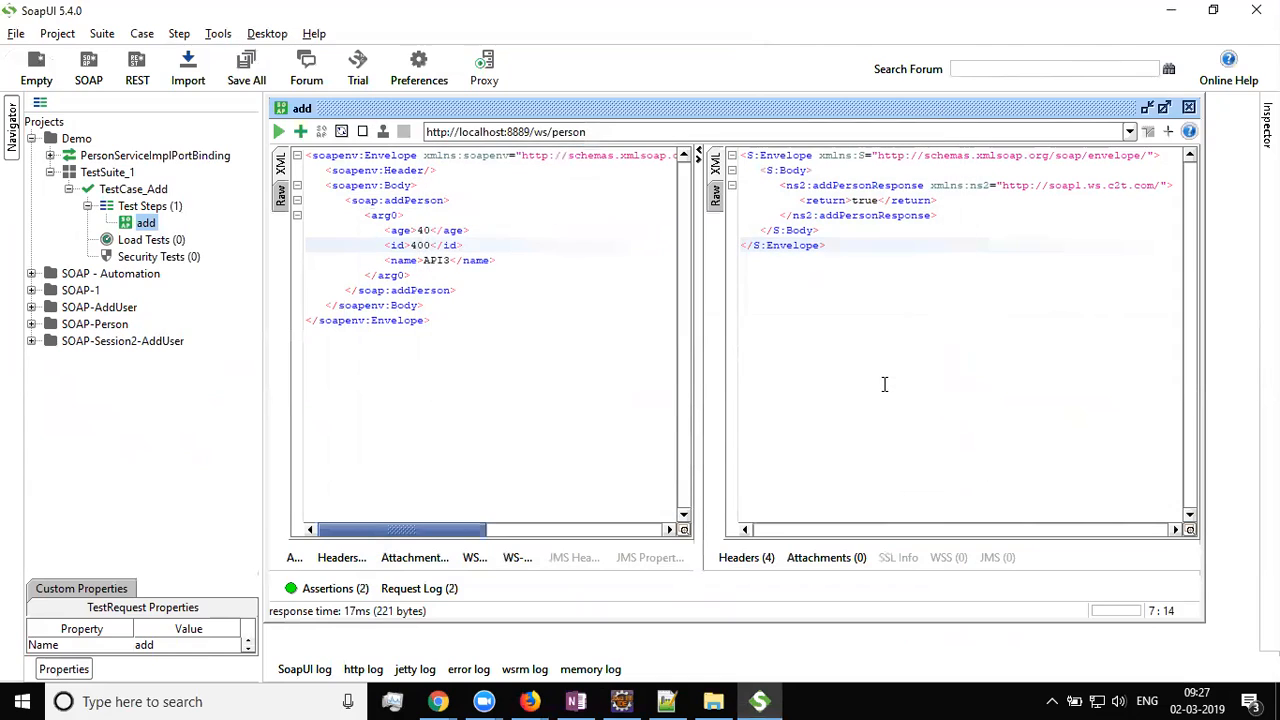
# Show the add request's assertions list with SOAP Response and Contains
pyautogui.click(321, 590)
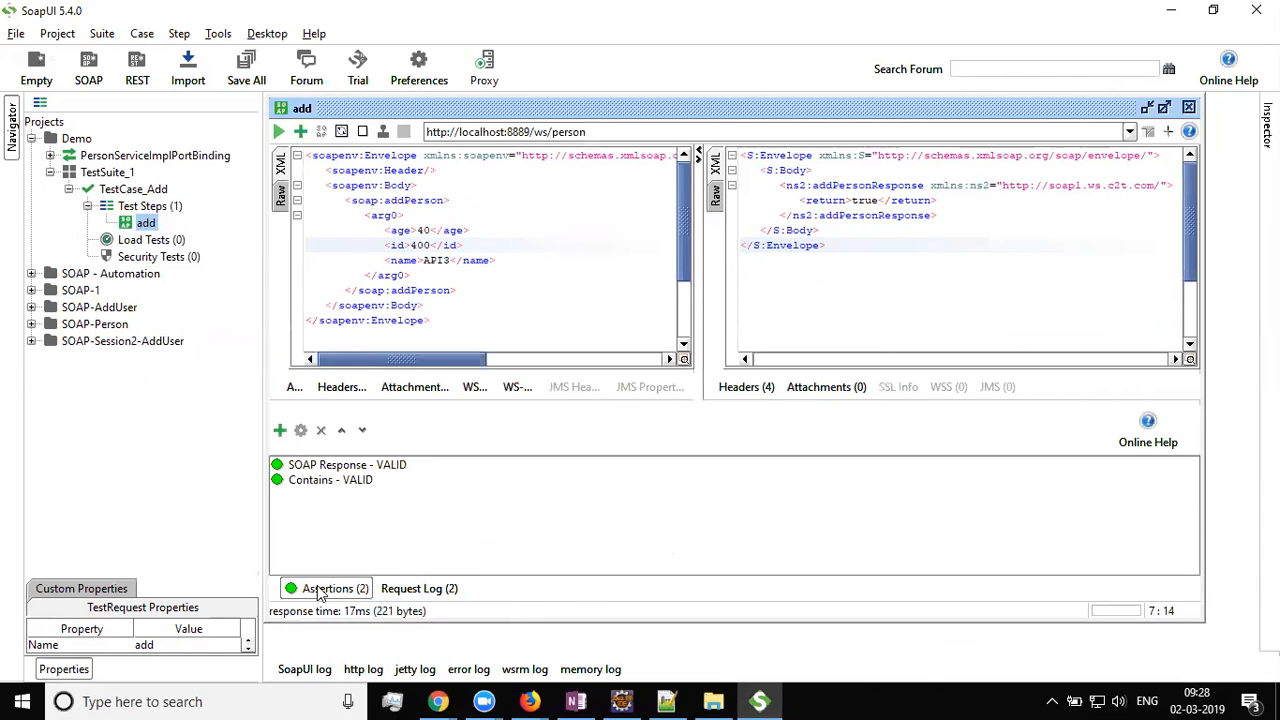
pyautogui.click(323, 482)
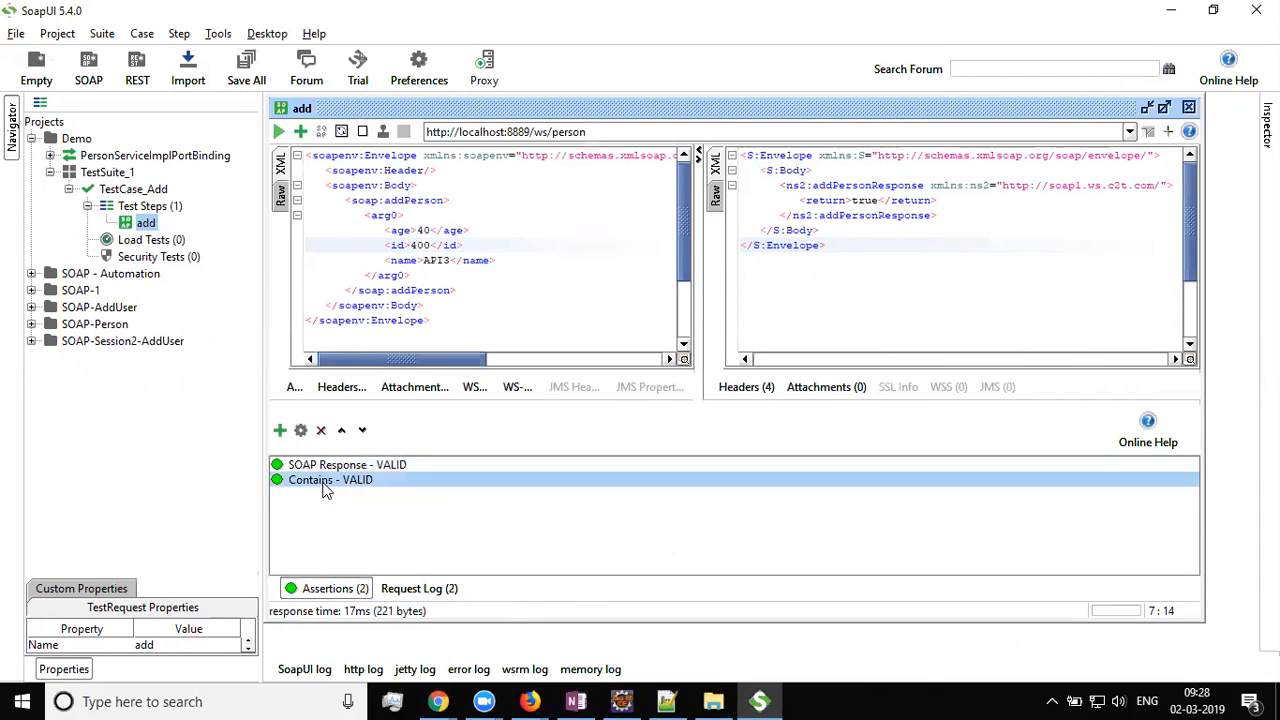
pyautogui.click(322, 467)
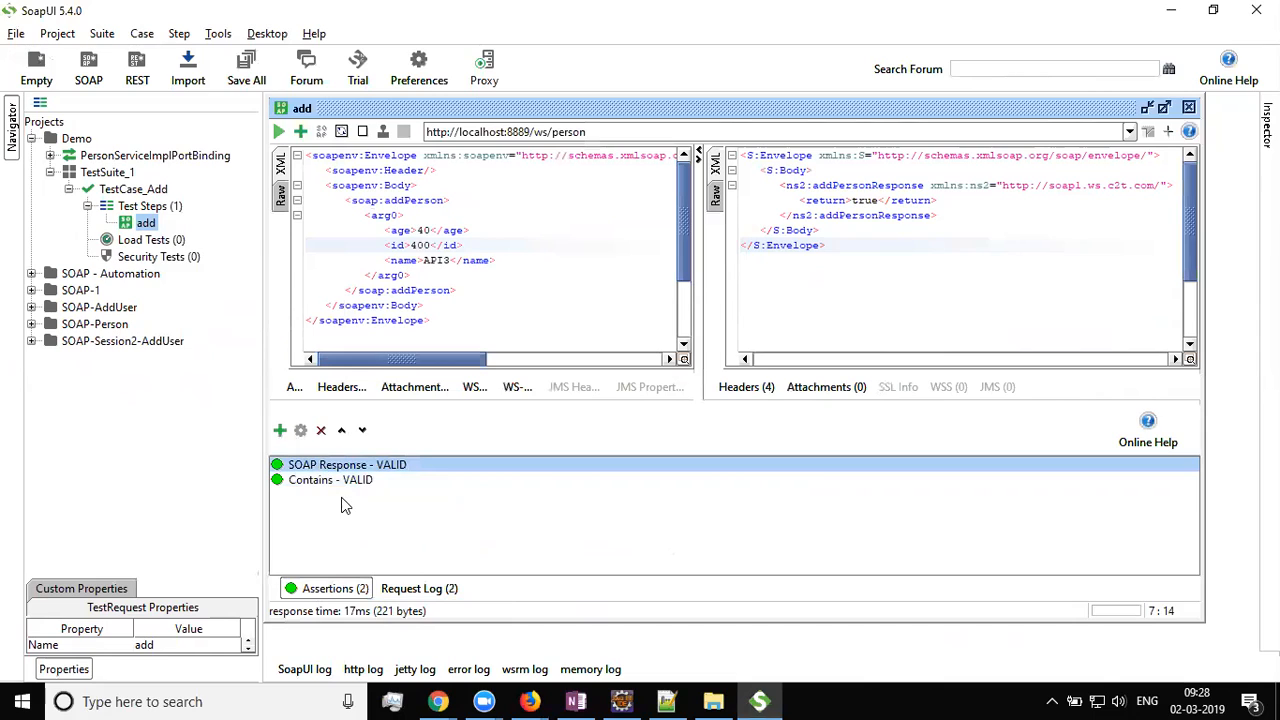
pyautogui.click(318, 484)
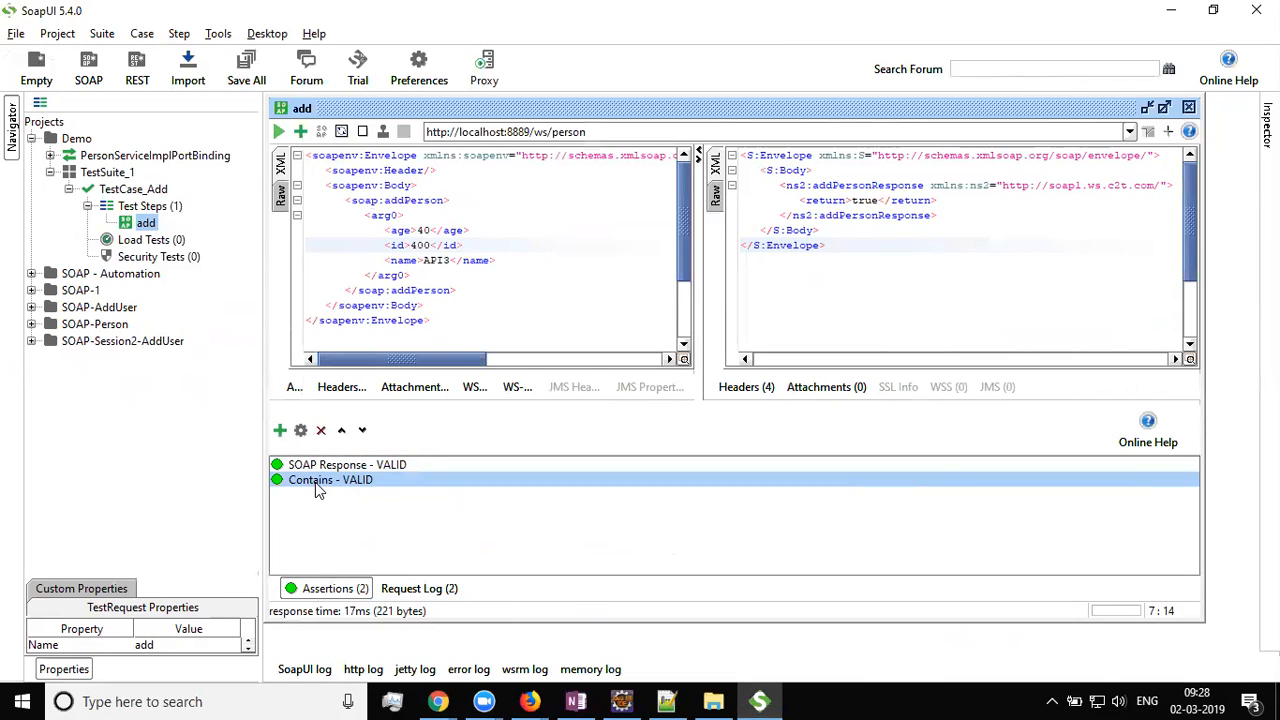
# Change the Contains token to 'true1' so it fails with a missing-token message
pyautogui.rightClick(317, 488)
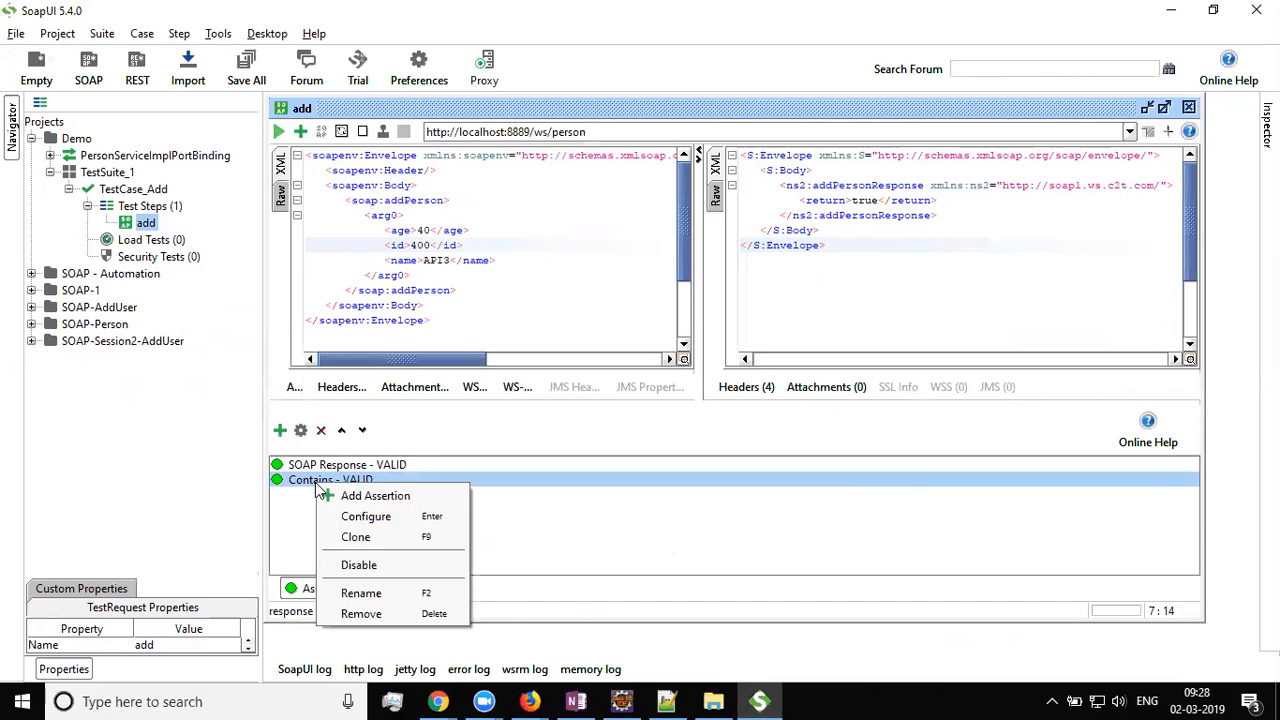
pyautogui.click(431, 522)
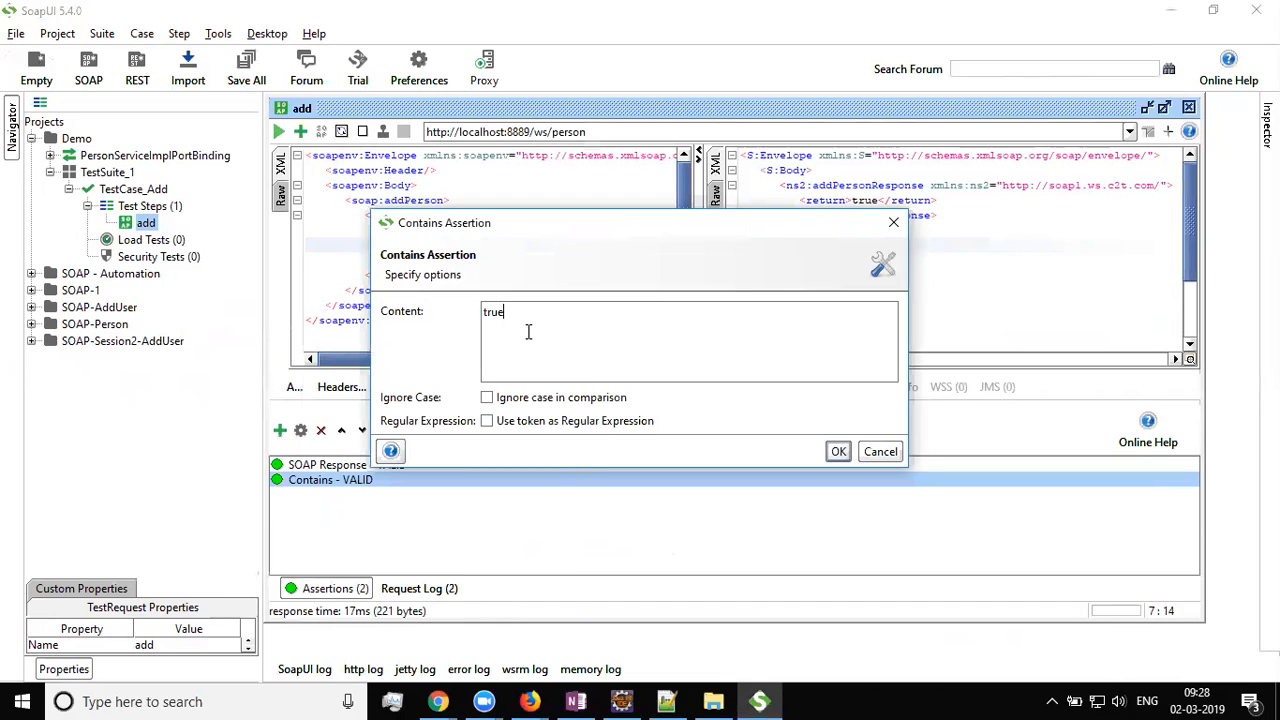
pyautogui.write('1')
pyautogui.click(837, 451)
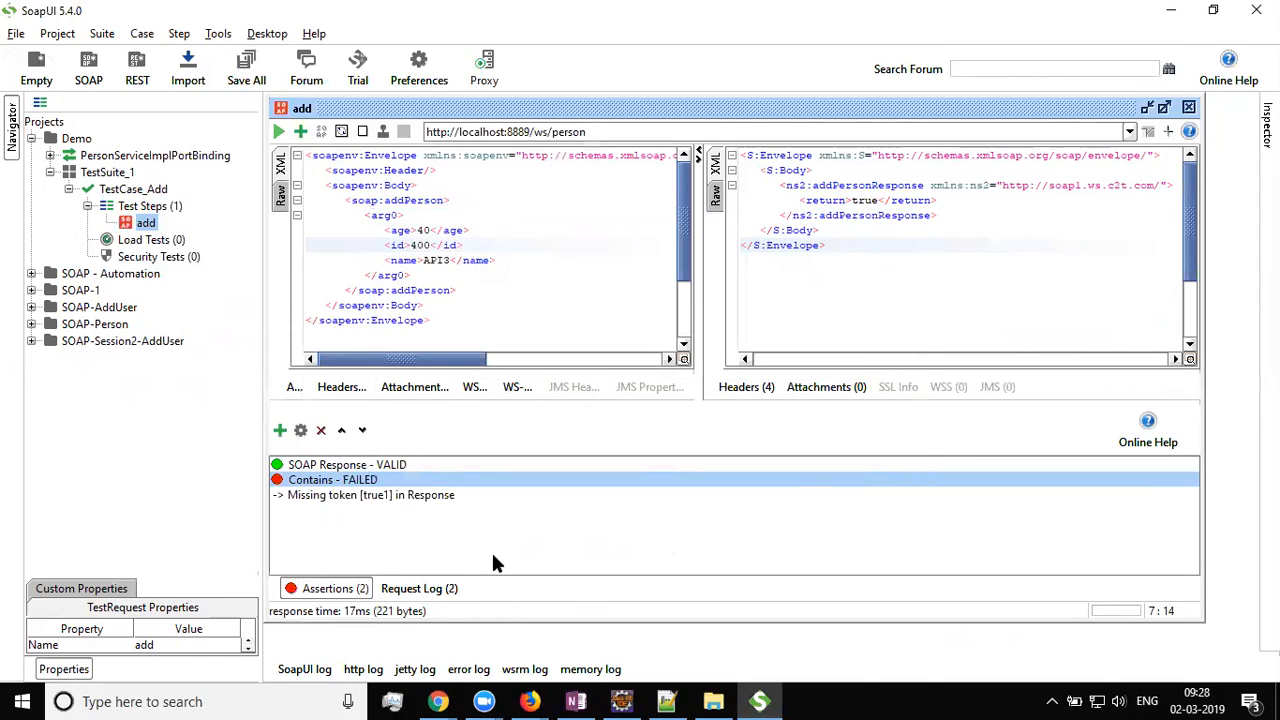
pyautogui.click(330, 497)
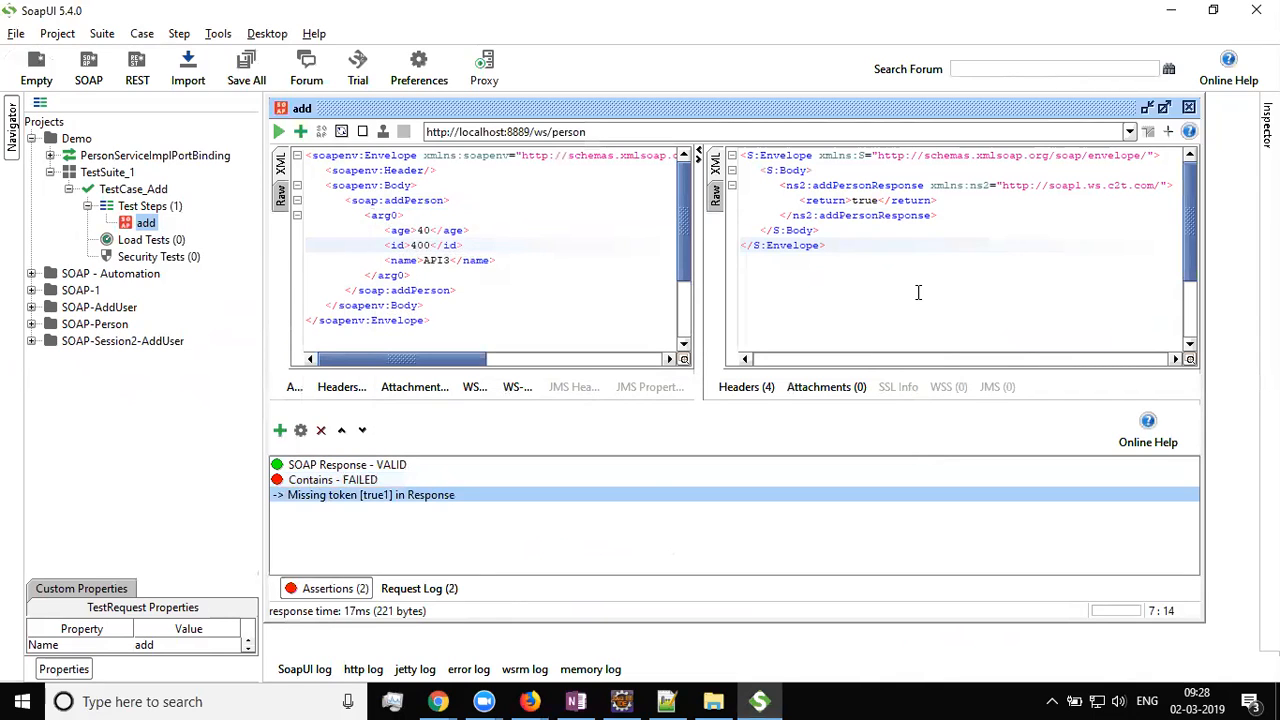
pyautogui.click(300, 132)
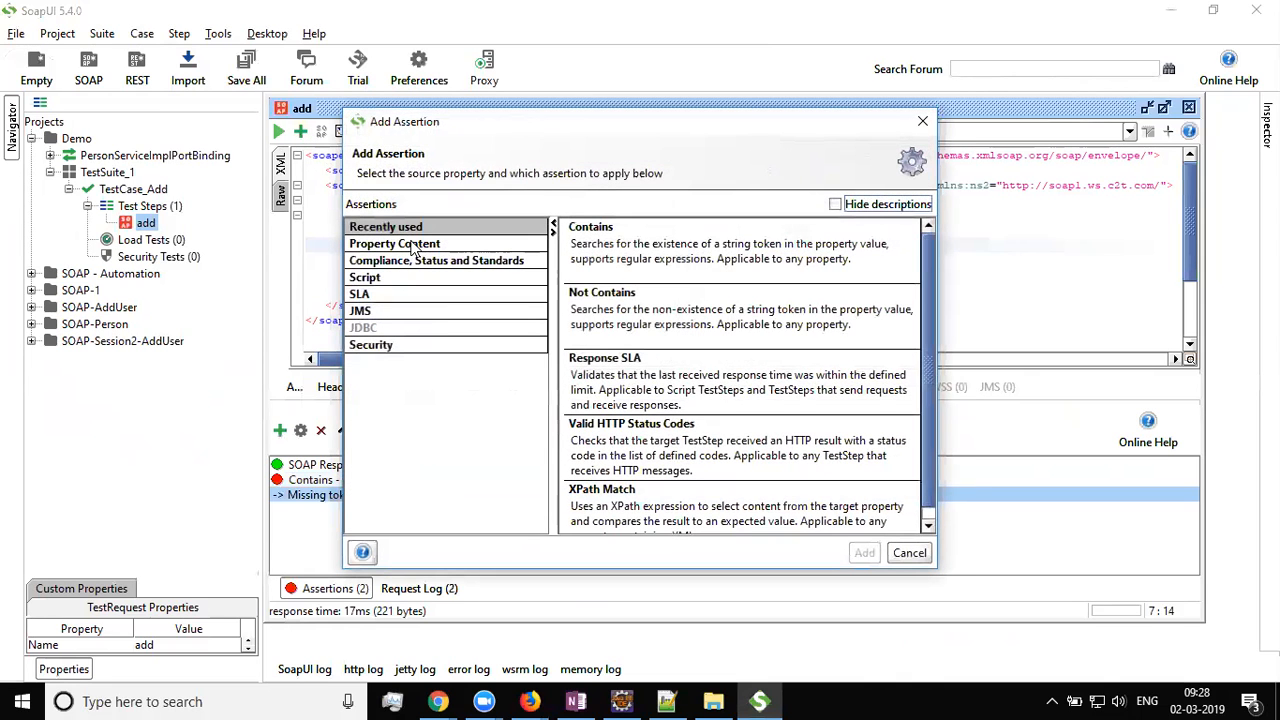
# Add a second Contains assertion named 'Contains 1', leaving its options dialog open
pyautogui.click(407, 249)
pyautogui.click(633, 242)
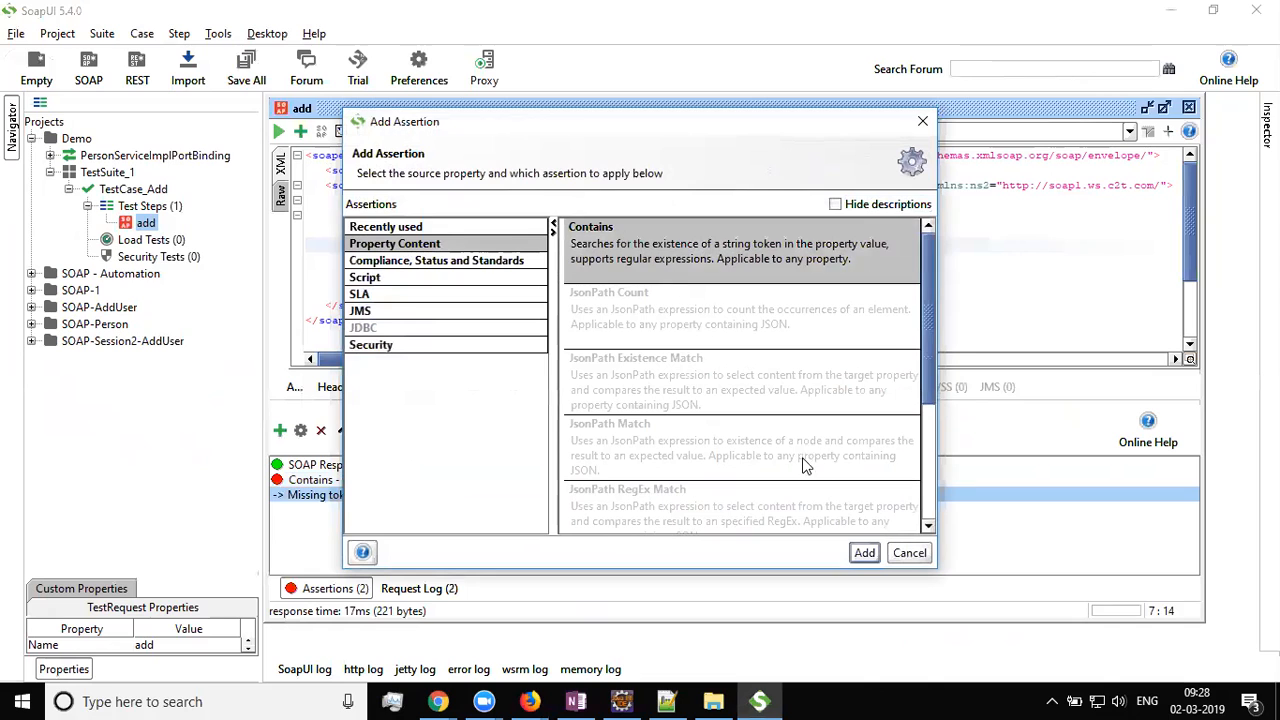
pyautogui.moveTo(726, 126); pyautogui.dragTo(454, 110)
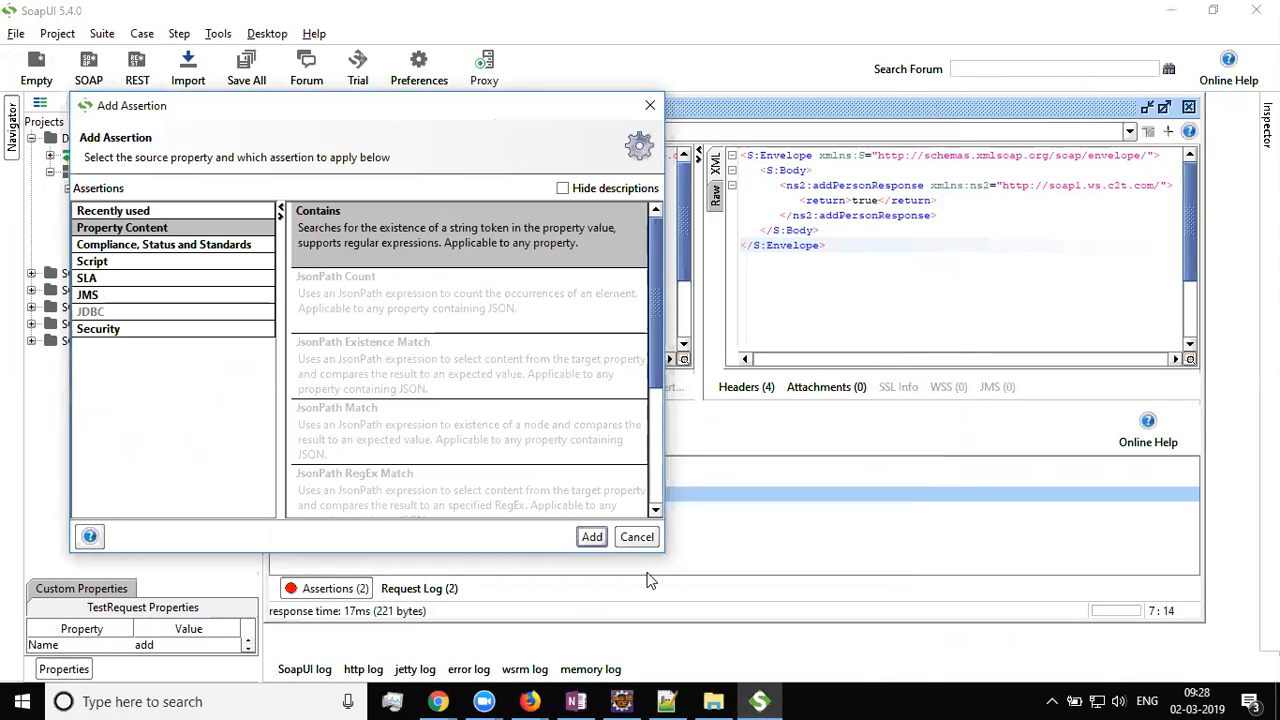
pyautogui.click(592, 536)
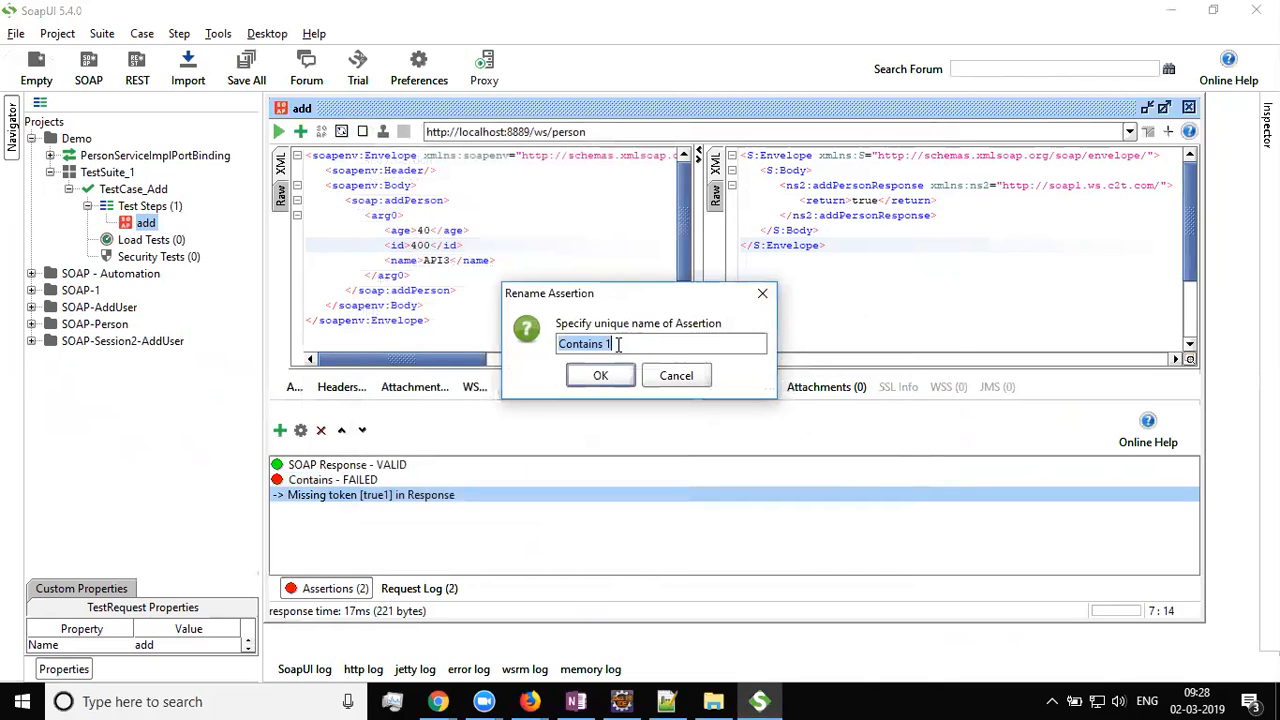
pyautogui.click(600, 375)
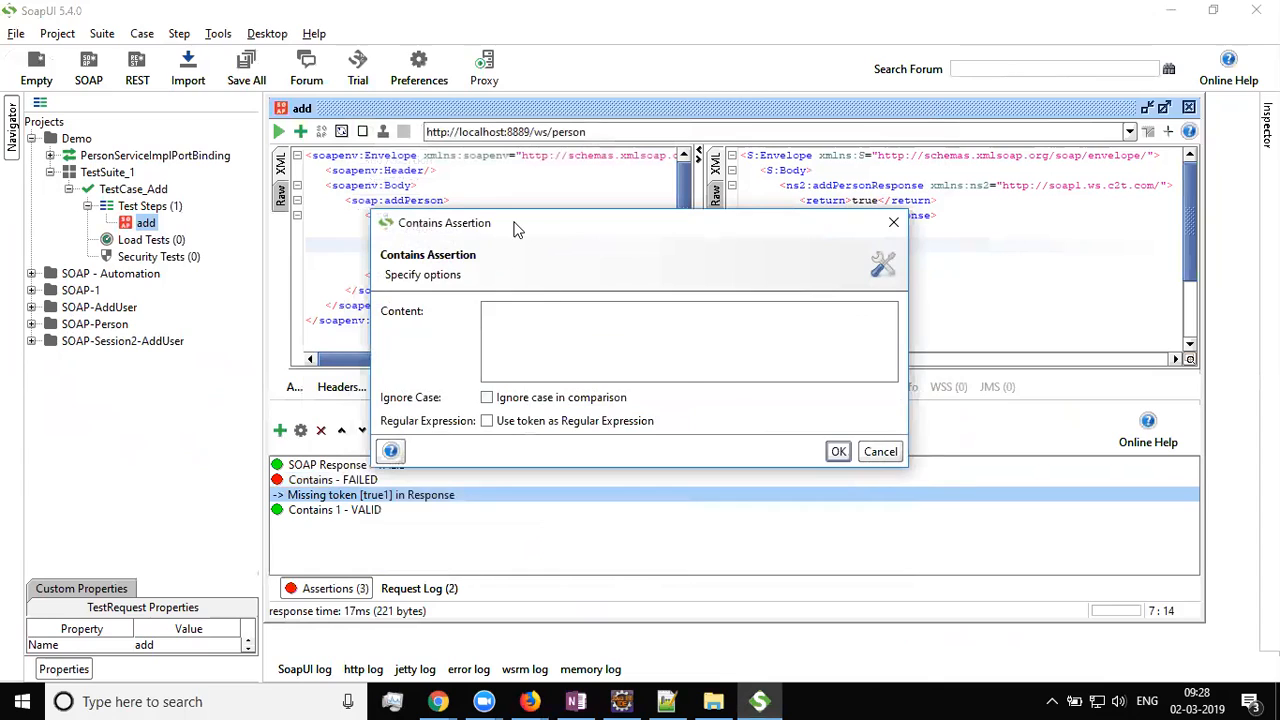
pyautogui.moveTo(515, 230); pyautogui.dragTo(819, 335)
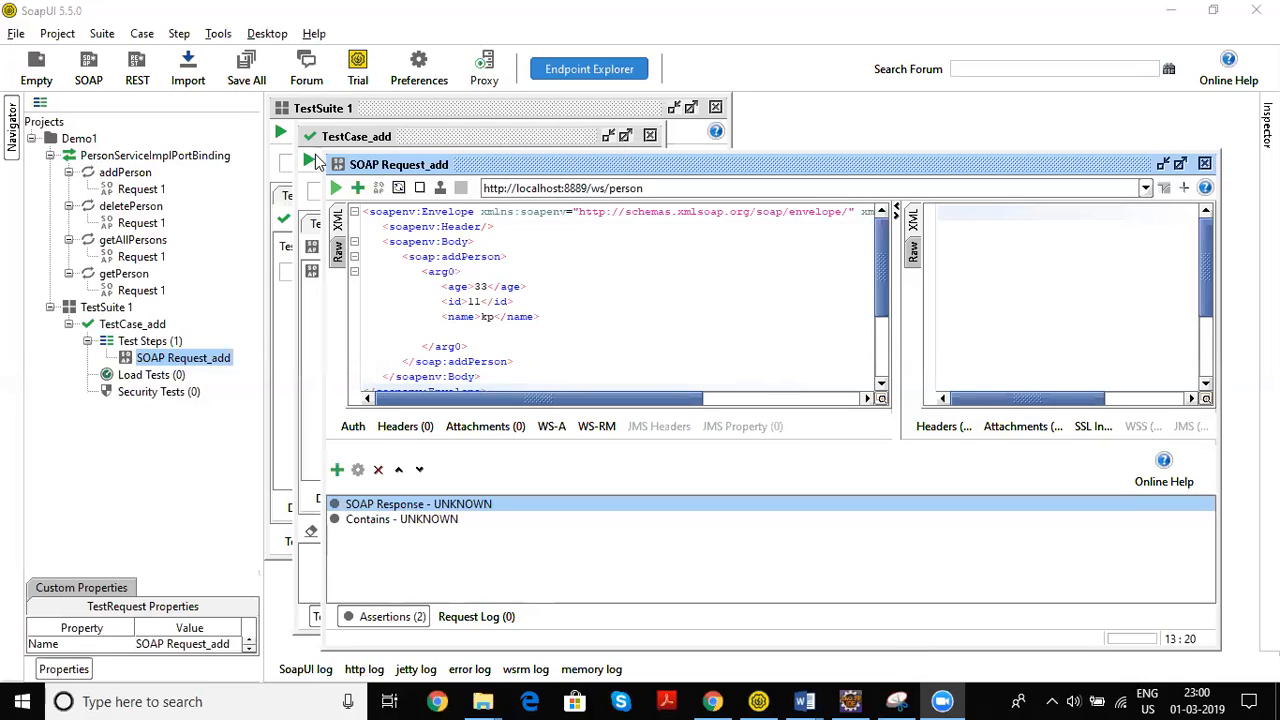
# Add a 'Contains 1' assertion that checks the response for 'true'
pyautogui.click(358, 190)
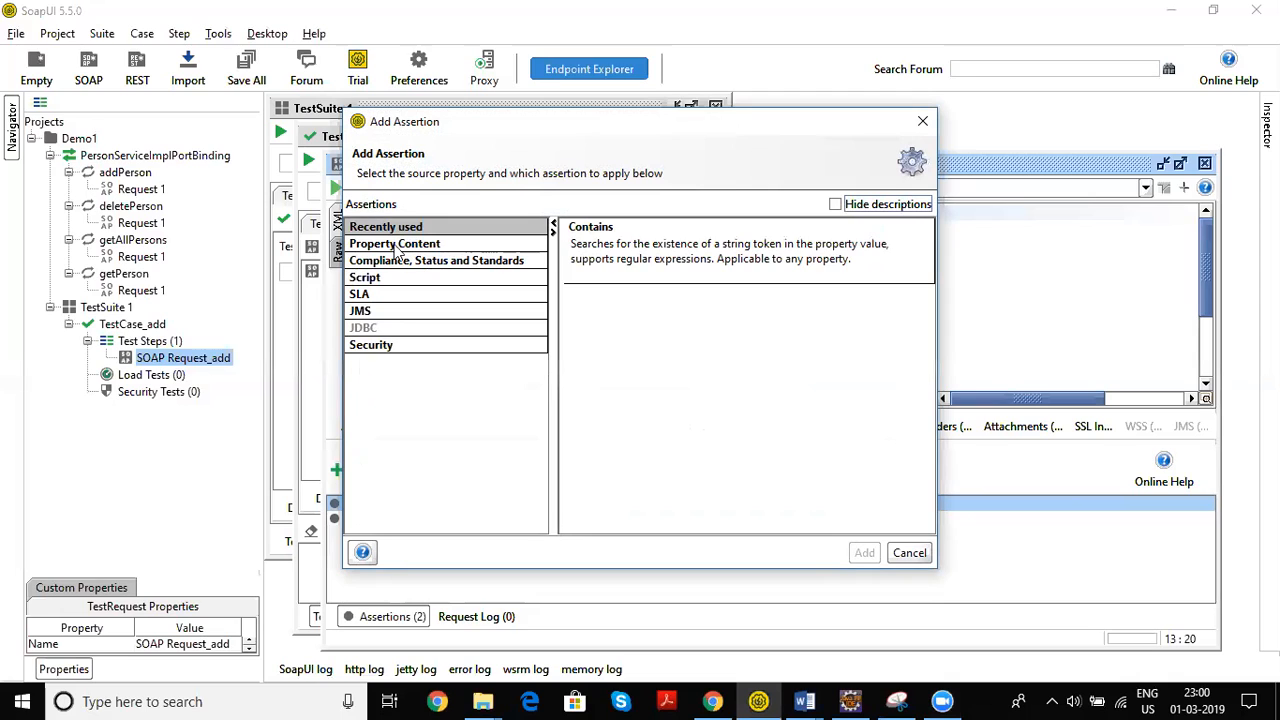
pyautogui.click(403, 248)
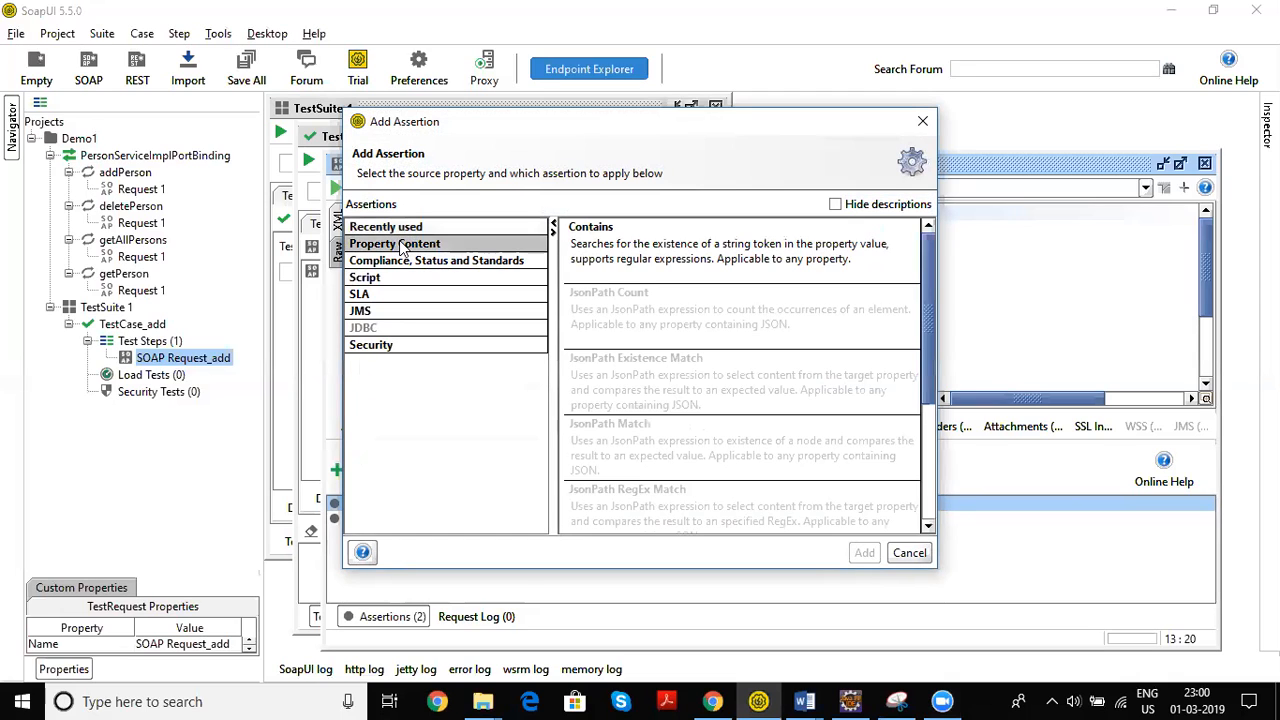
pyautogui.click(632, 261)
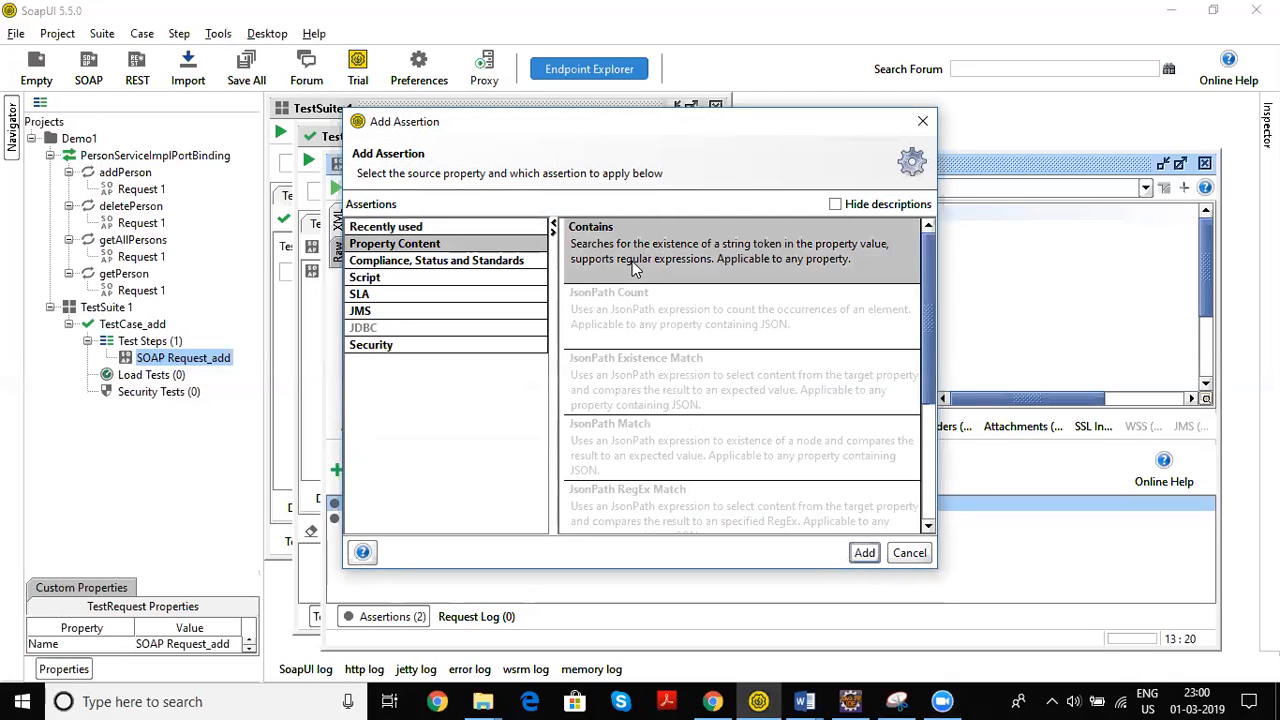
pyautogui.doubleClick(673, 263)
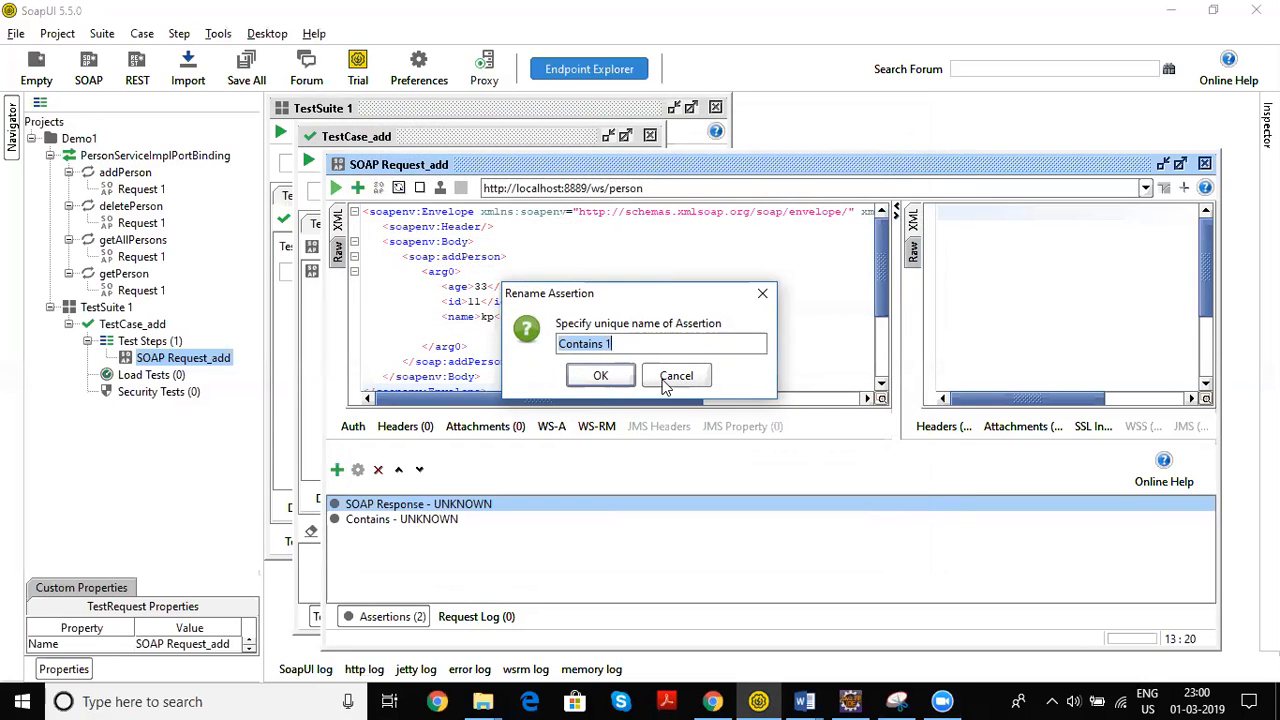
pyautogui.click(631, 347)
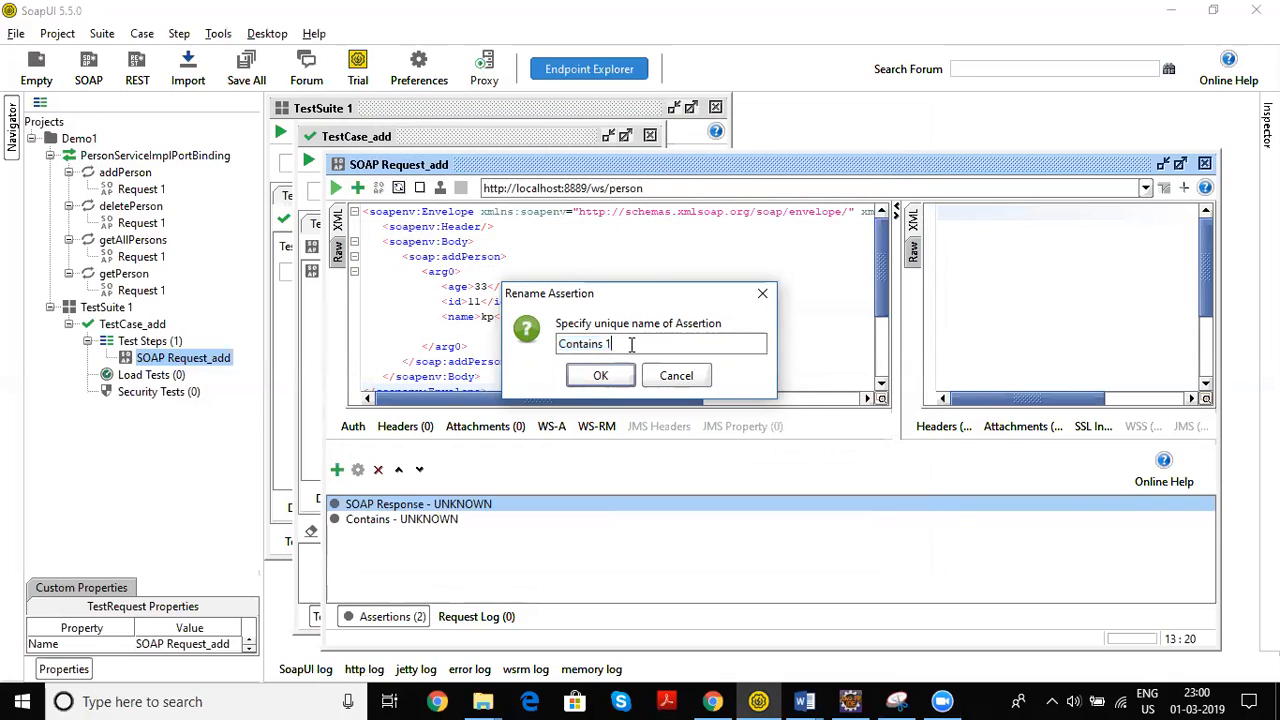
pyautogui.click(620, 375)
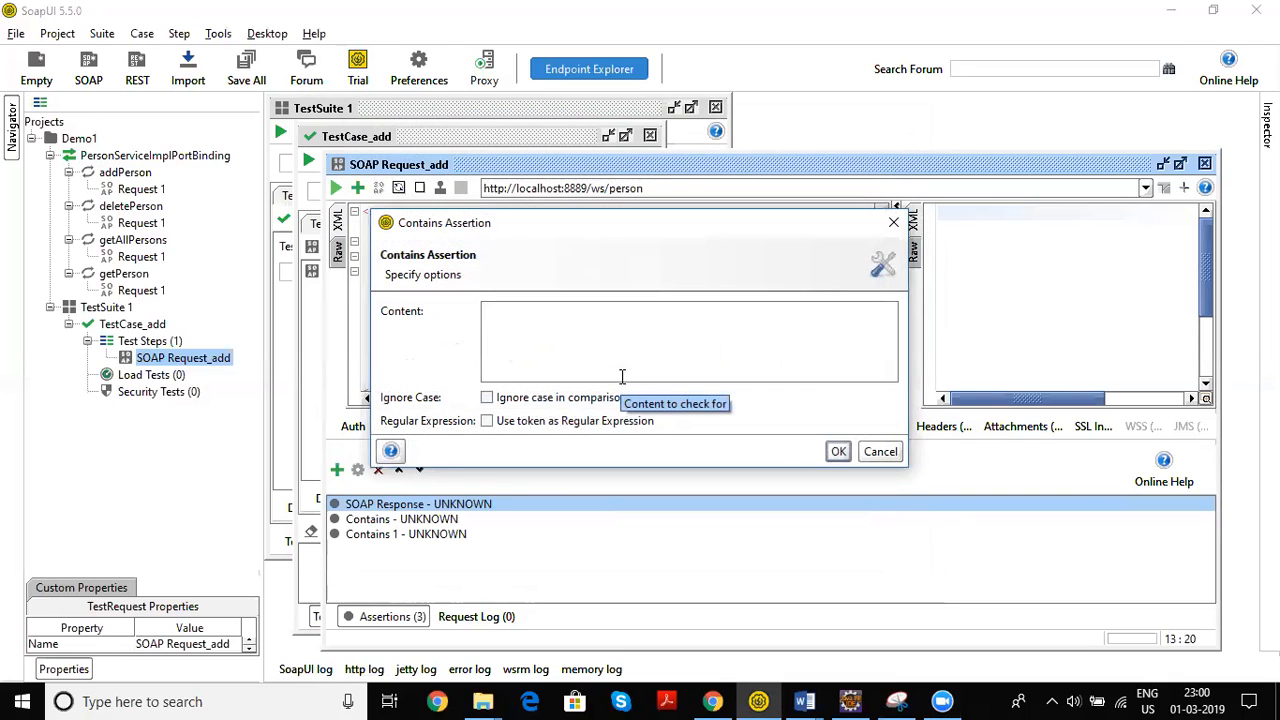
pyautogui.write('true')
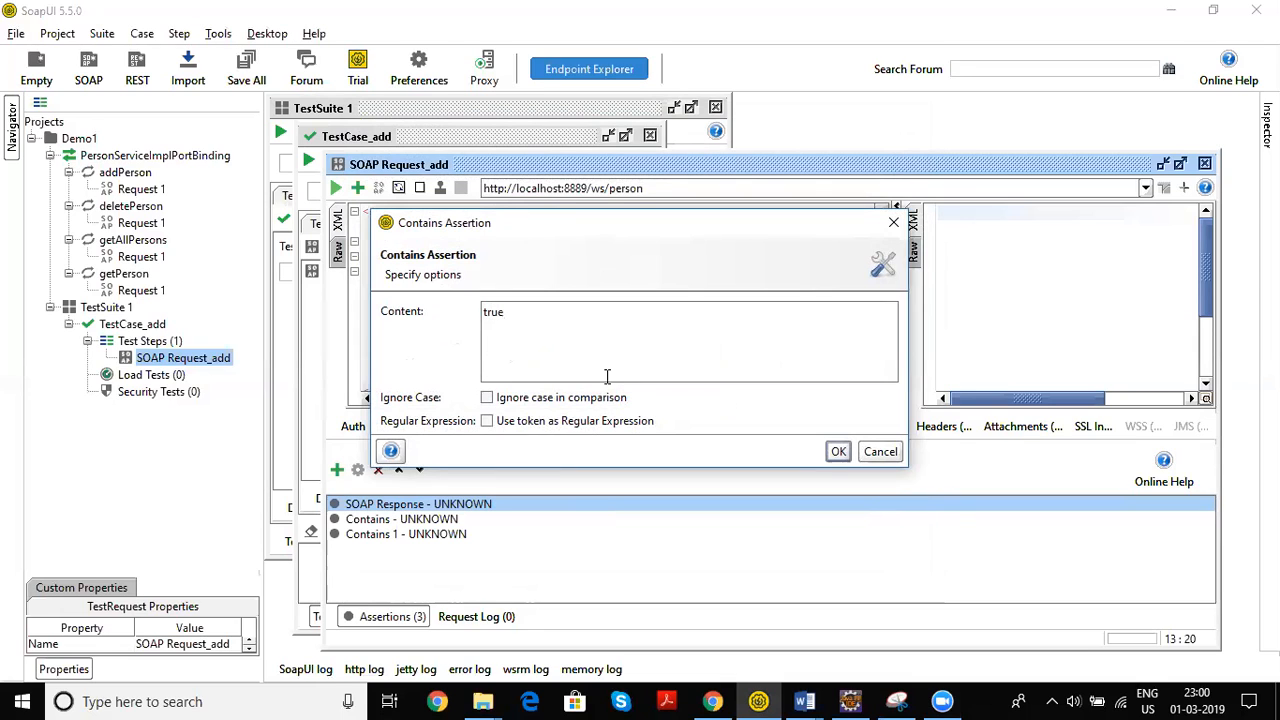
pyautogui.click(838, 451)
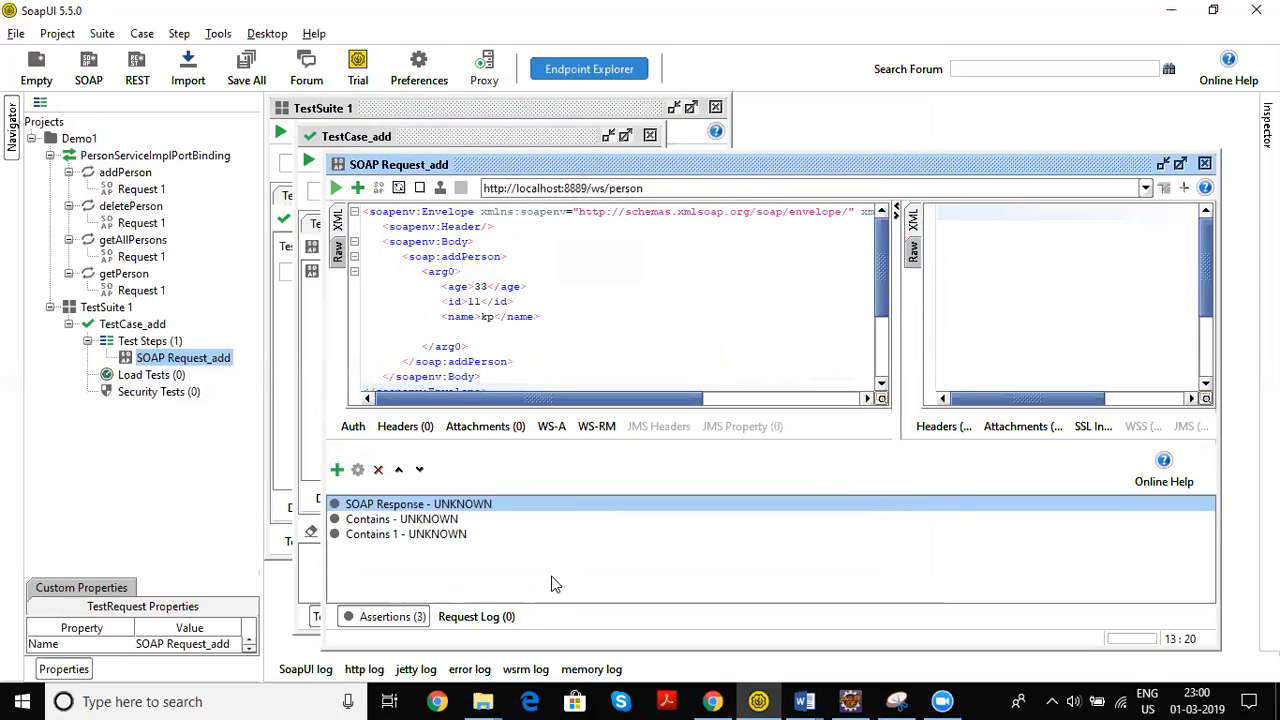
pyautogui.click(433, 523)
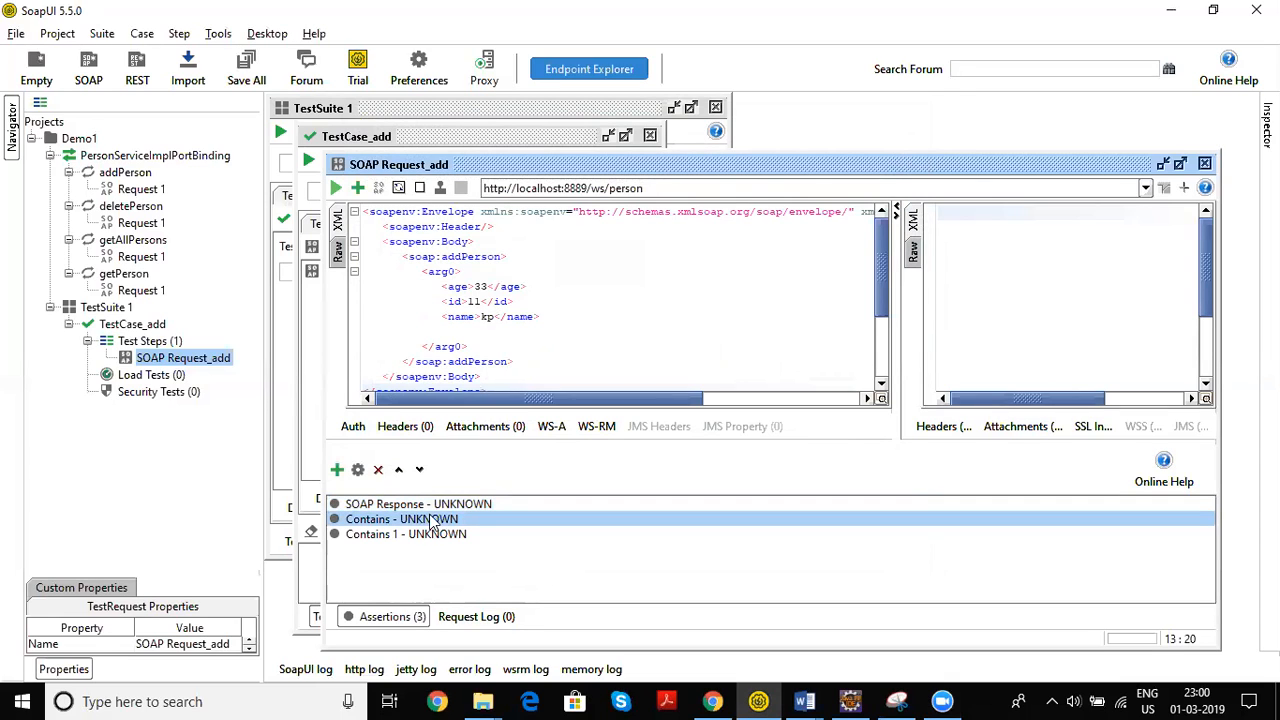
# Run the add request and view the assertion results in the log
pyautogui.click(339, 191)
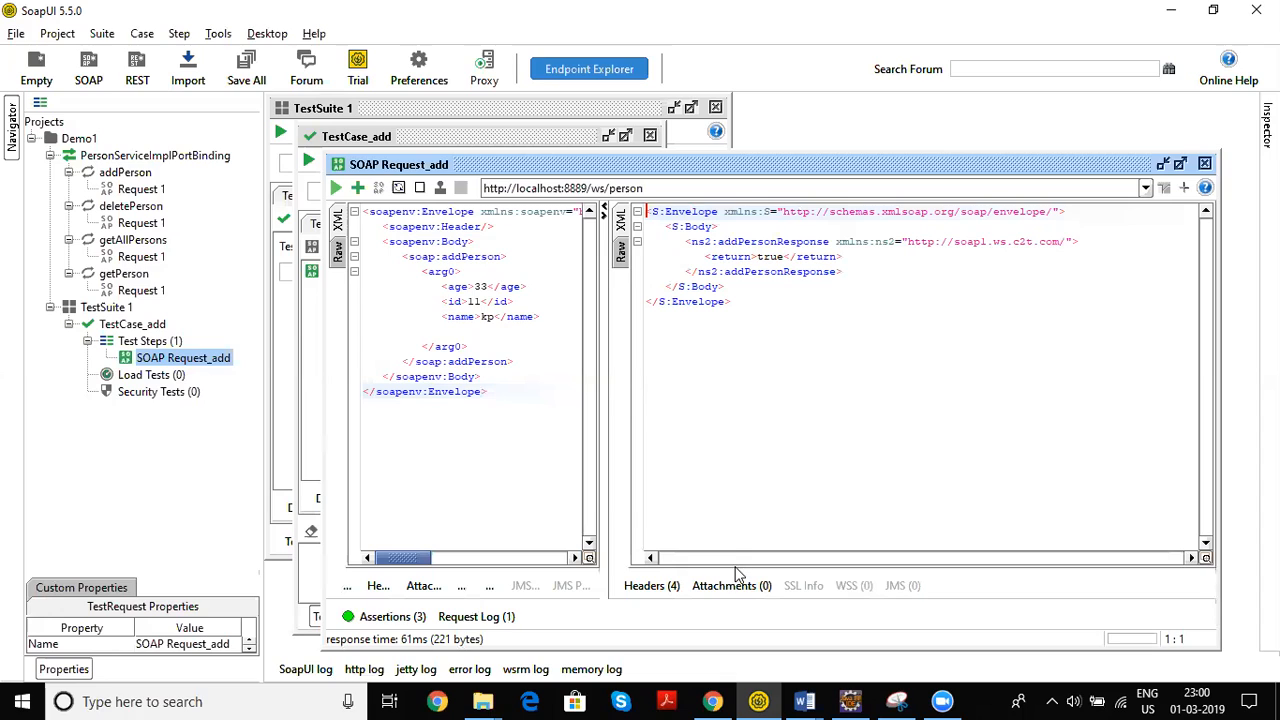
pyautogui.moveTo(738, 567); pyautogui.dragTo(766, 395)
pyautogui.moveTo(685, 651); pyautogui.dragTo(732, 565)
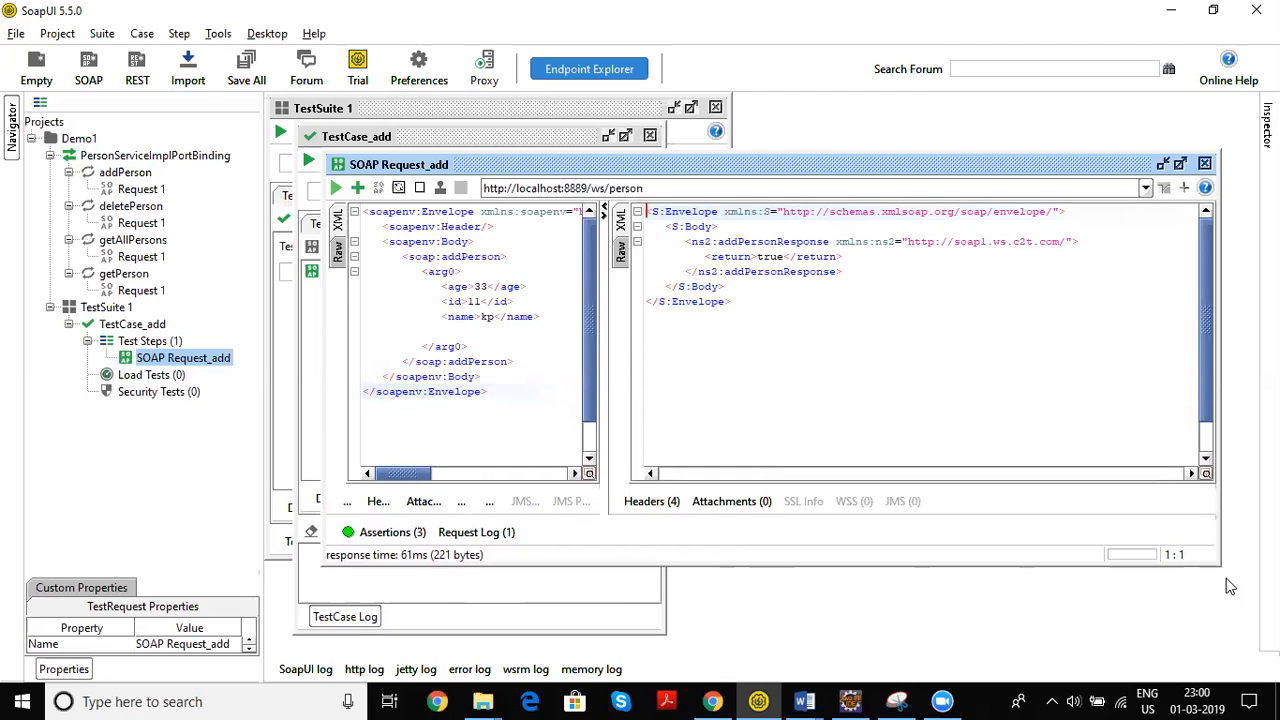
pyautogui.moveTo(1219, 564); pyautogui.dragTo(1236, 620)
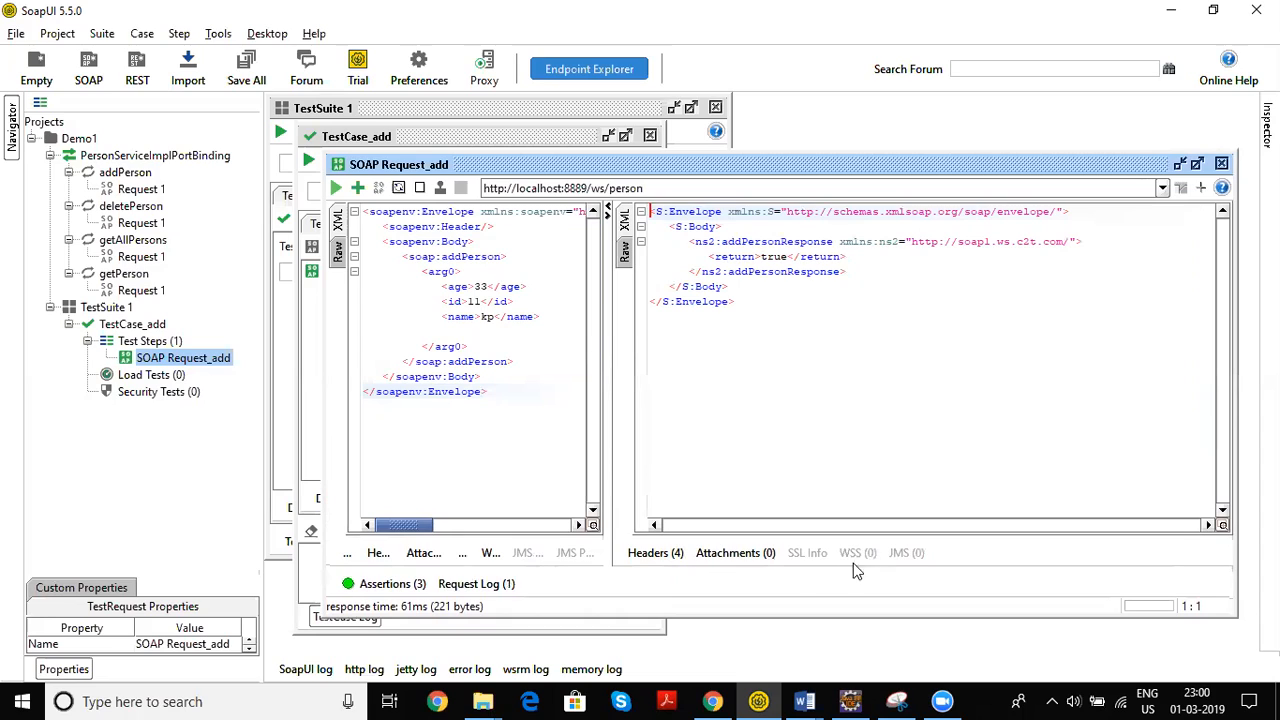
pyautogui.click(404, 585)
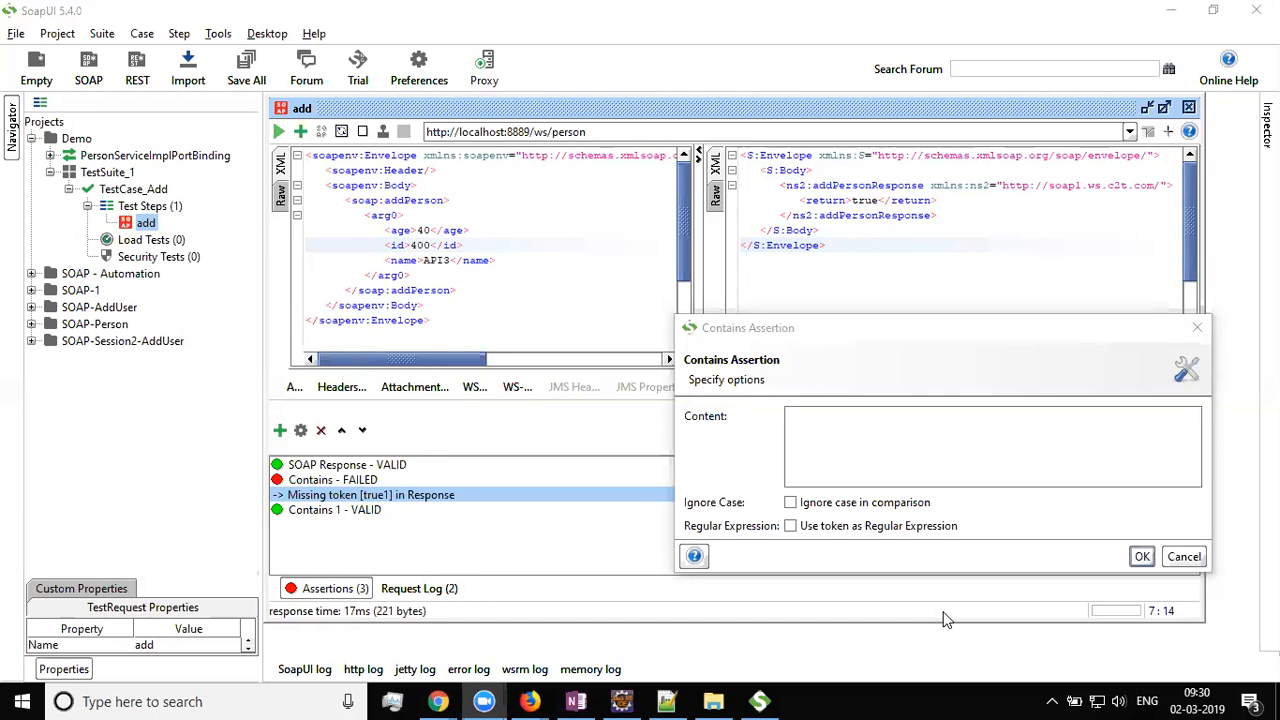
# Add a Property Content > Not Contains assertion with content 'false'
pyautogui.click(1185, 556)
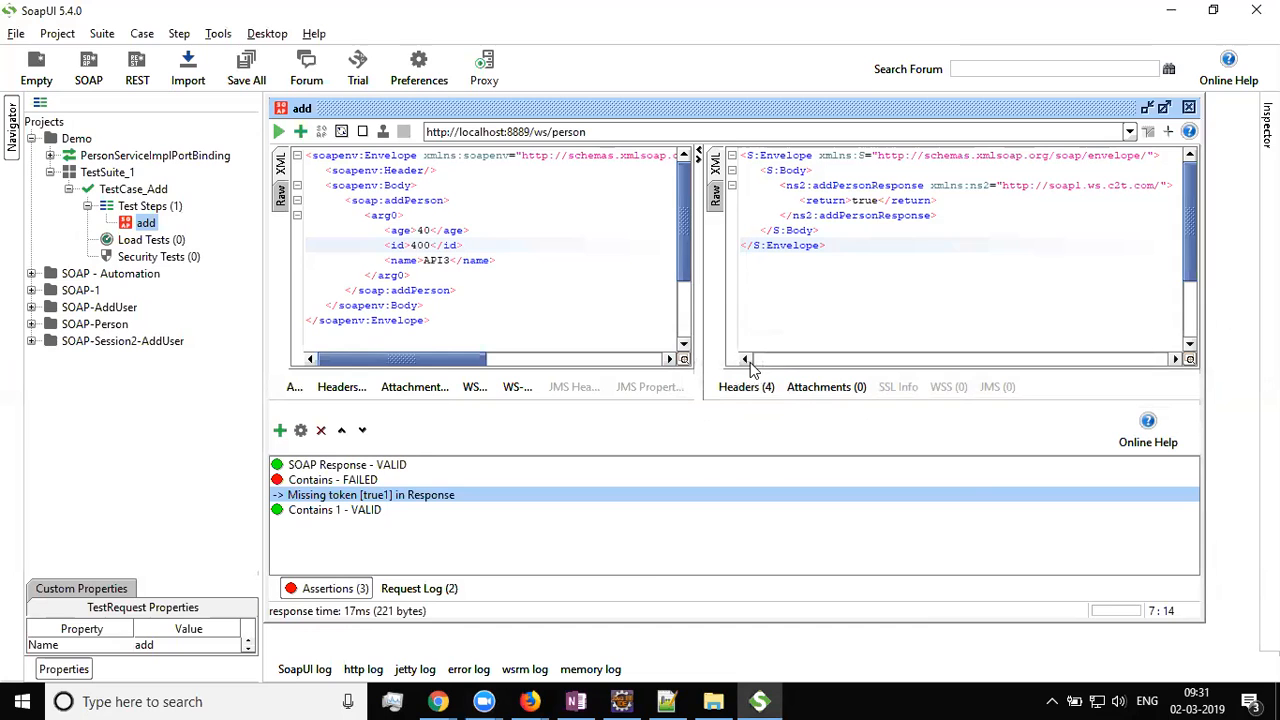
pyautogui.click(301, 132)
pyautogui.click(411, 245)
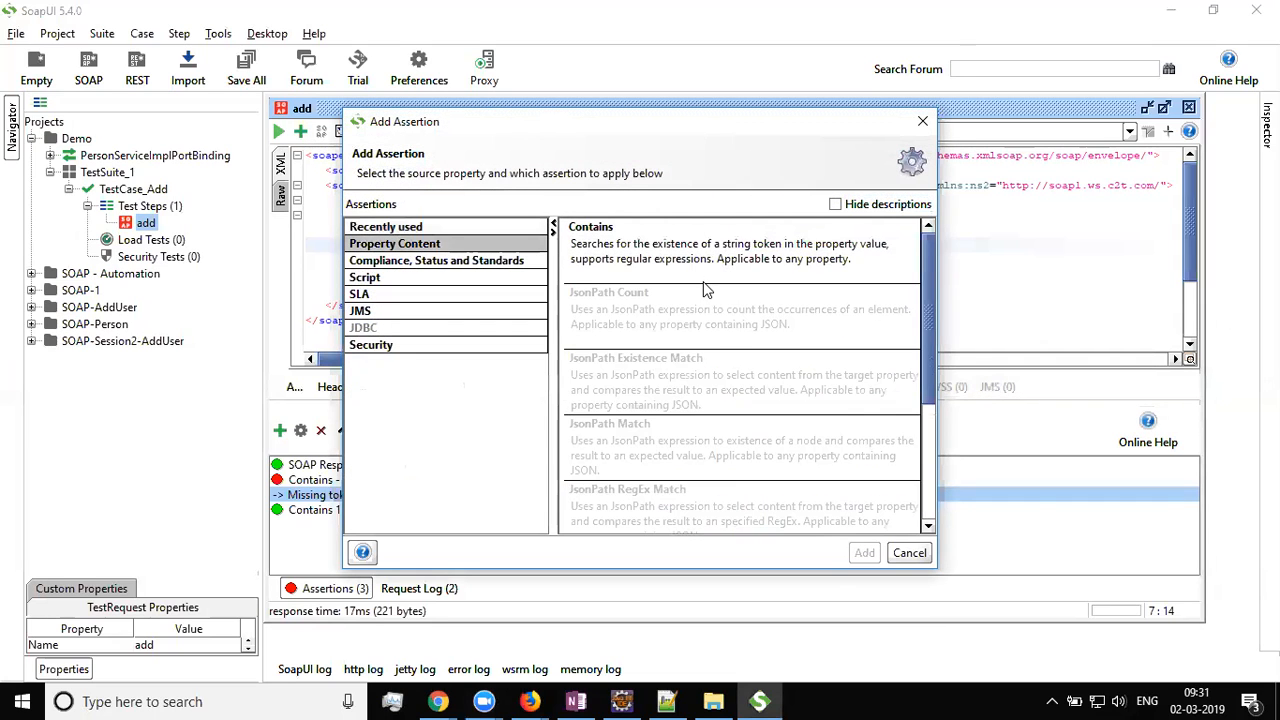
pyautogui.scroll(-1, 820, 335)
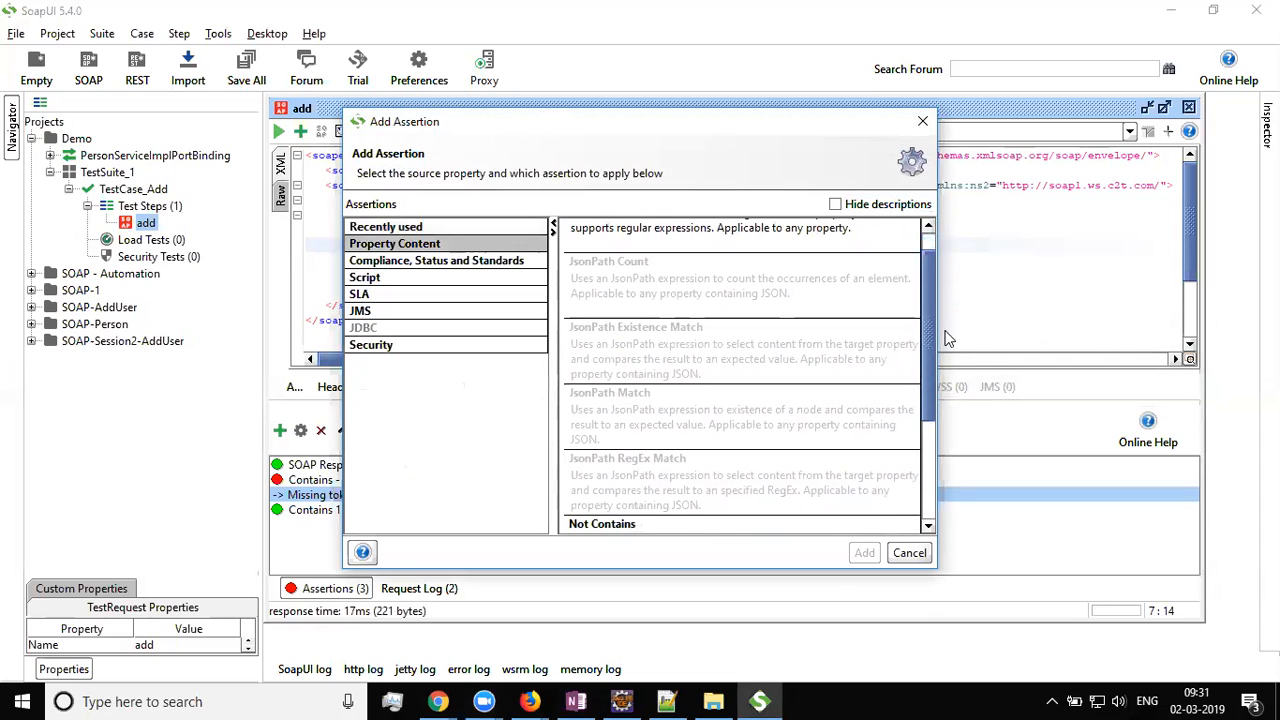
pyautogui.scroll(-5, 930, 360)
pyautogui.click(708, 370)
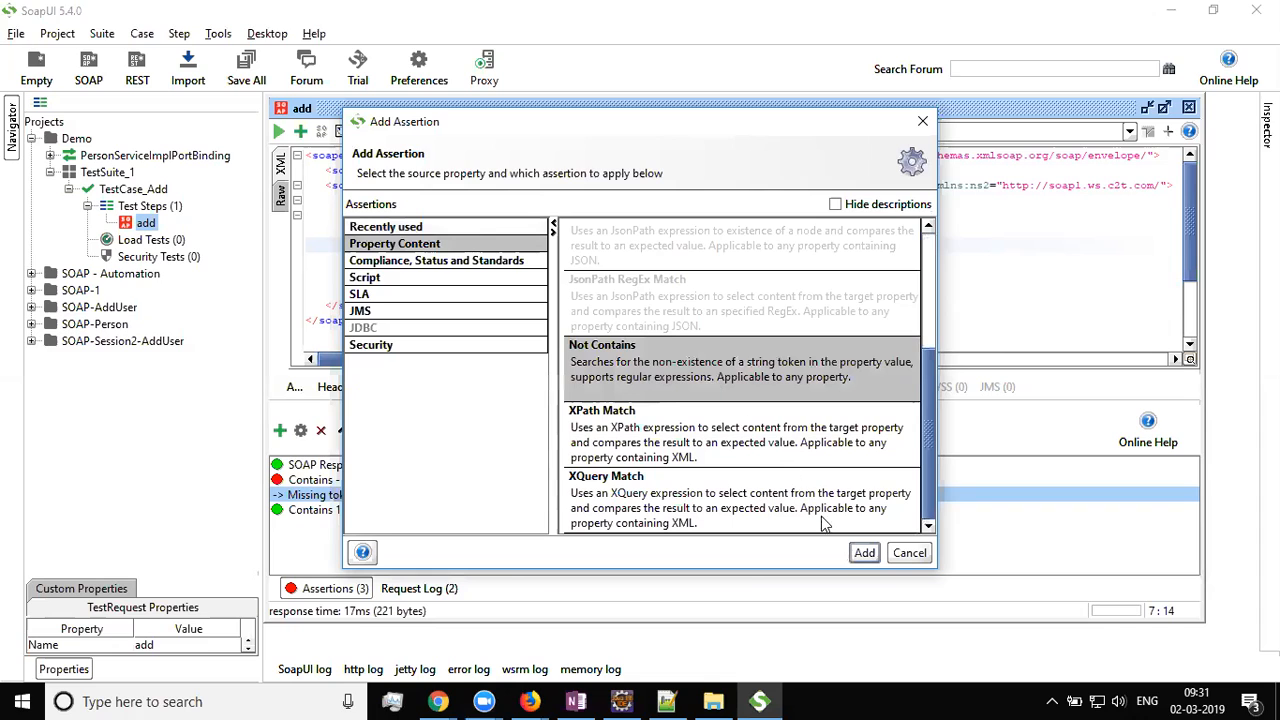
pyautogui.click(862, 553)
pyautogui.write('false')
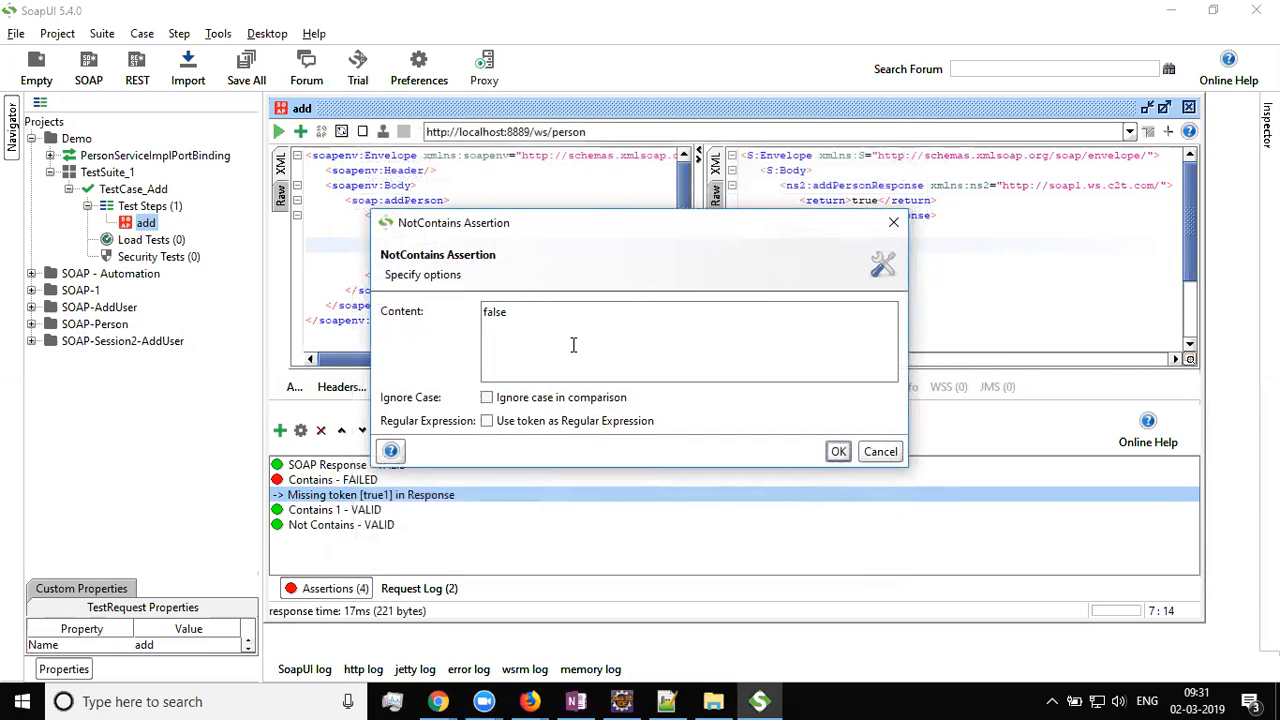
pyautogui.click(836, 451)
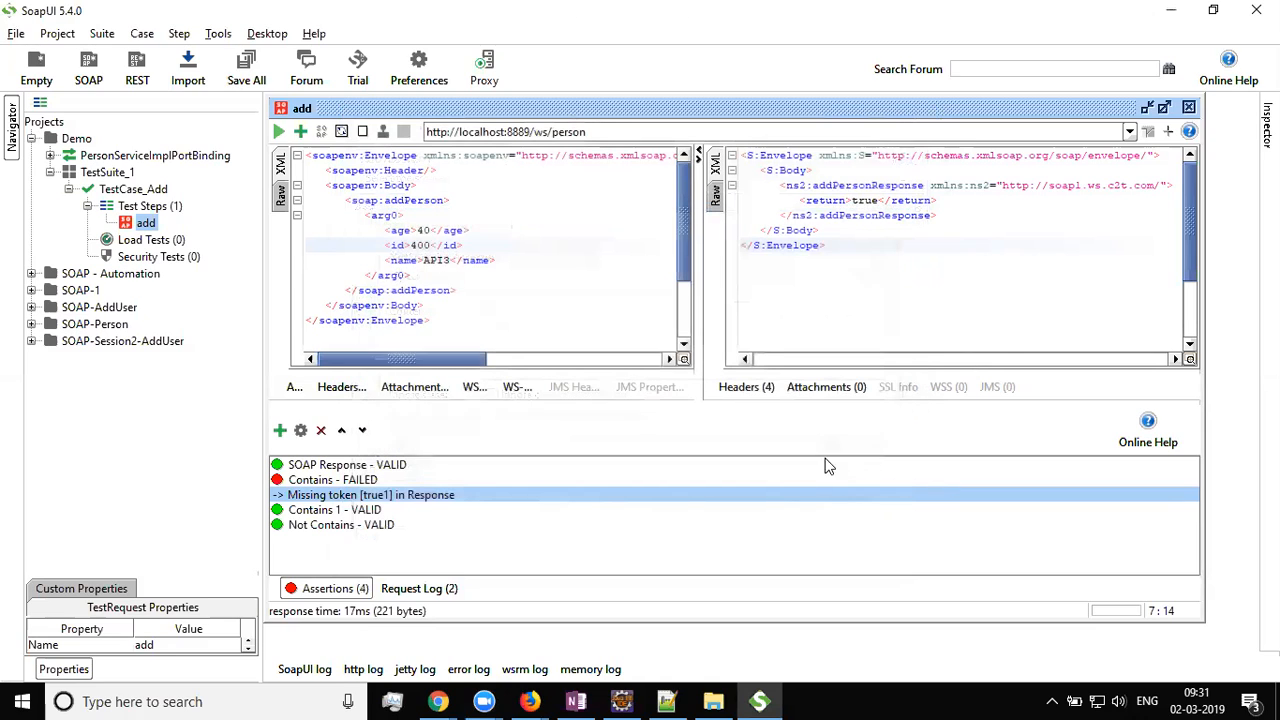
# Remove the failed Contains assertion, confirming with Yes
pyautogui.click(345, 482)
pyautogui.rightClick(344, 480)
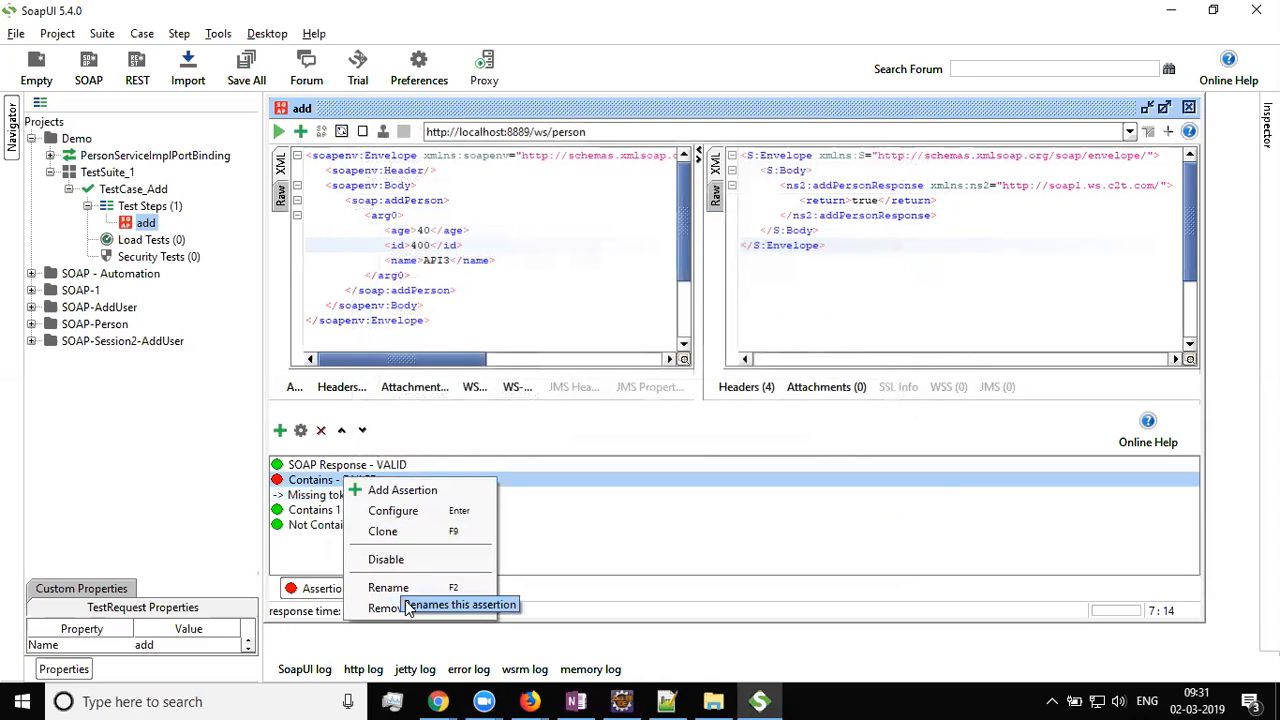
pyautogui.click(530, 548)
pyautogui.click(336, 484)
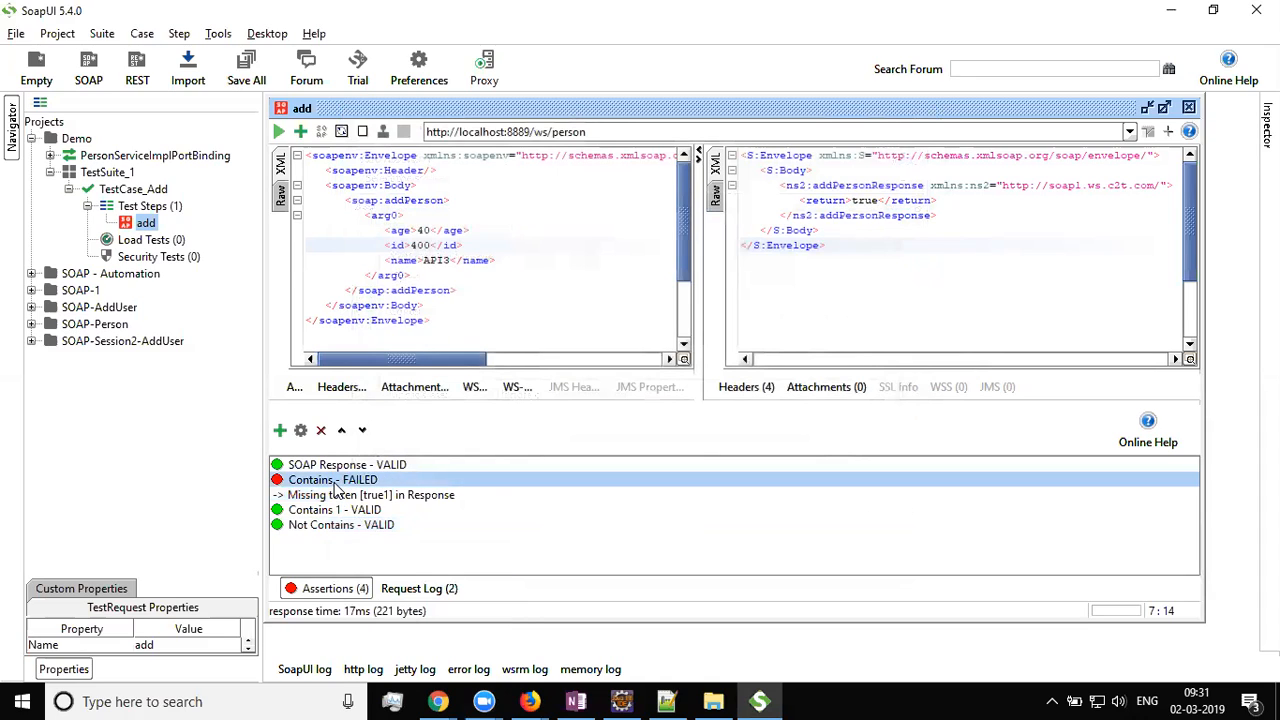
pyautogui.rightClick(336, 484)
pyautogui.click(380, 614)
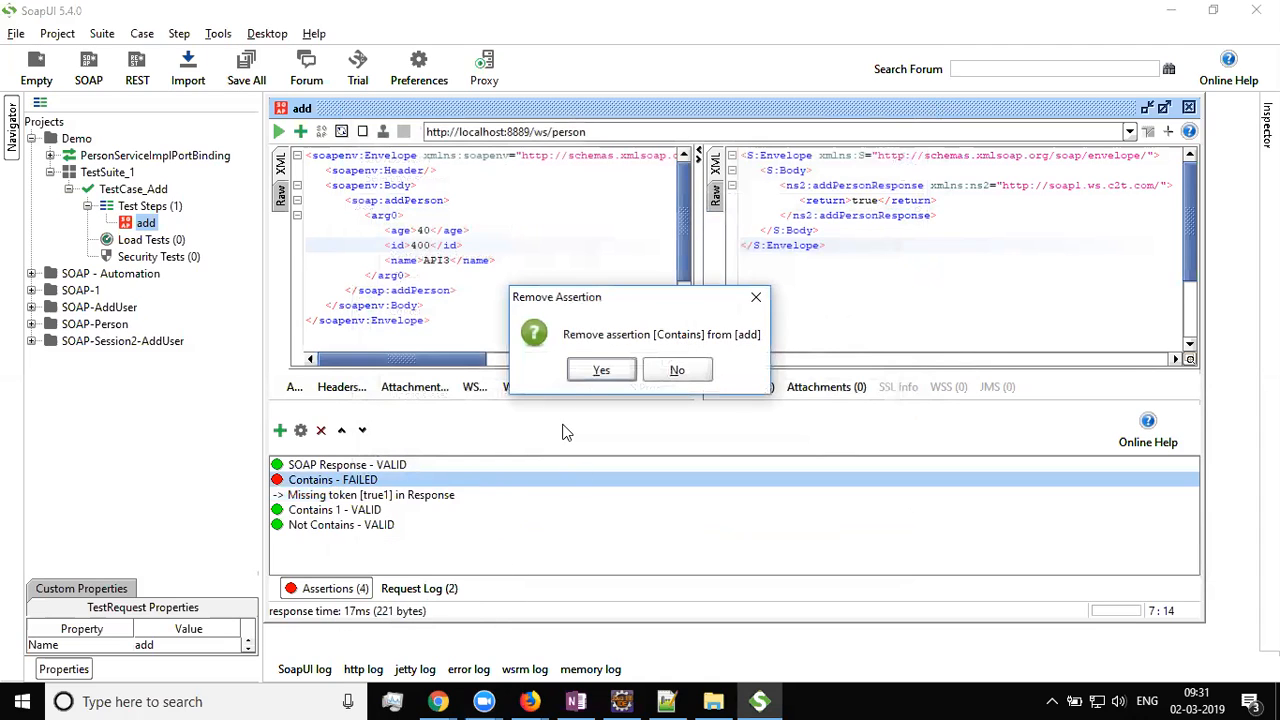
pyautogui.click(598, 371)
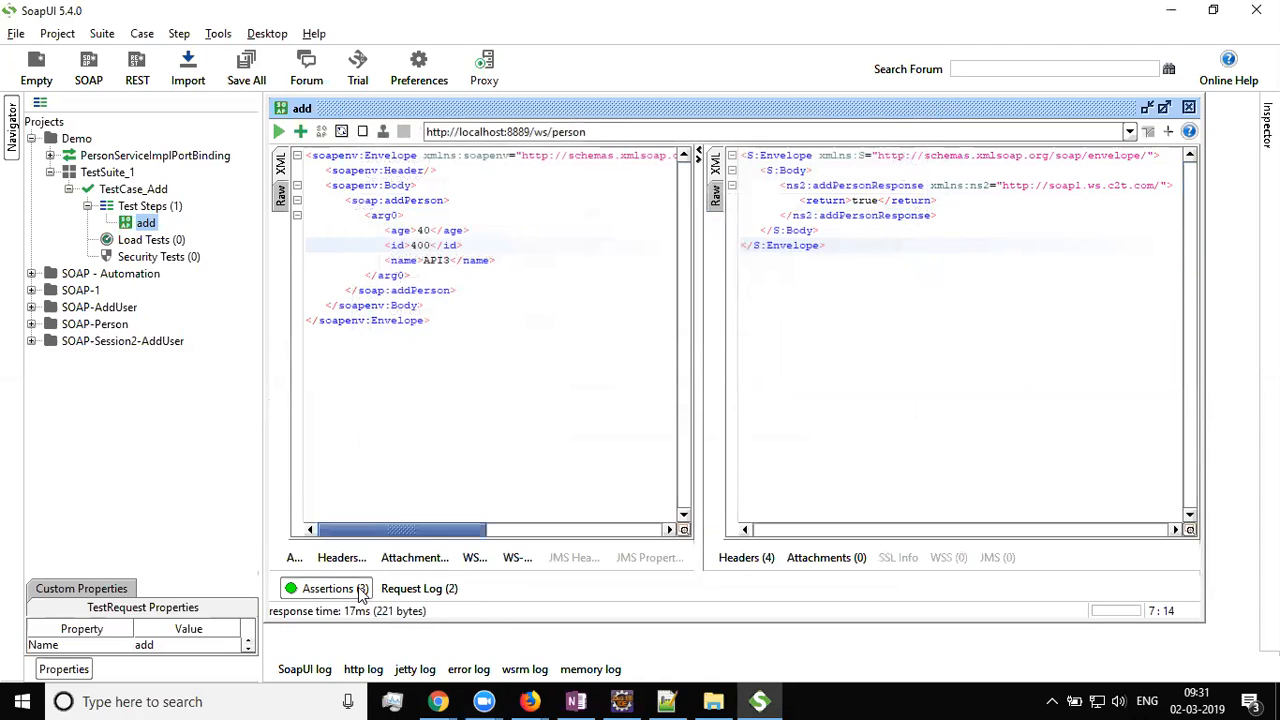
pyautogui.click(338, 497)
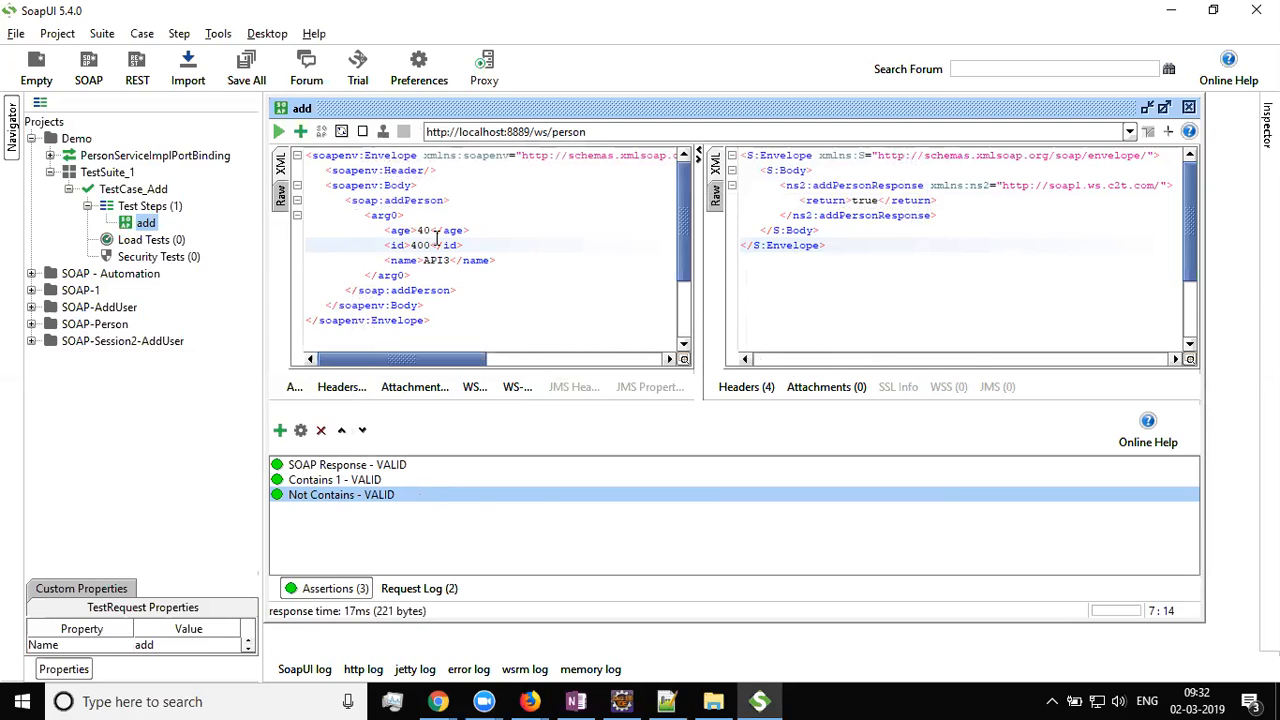
pyautogui.moveTo(846, 253); pyautogui.dragTo(666, 116)
pyautogui.click(920, 271)
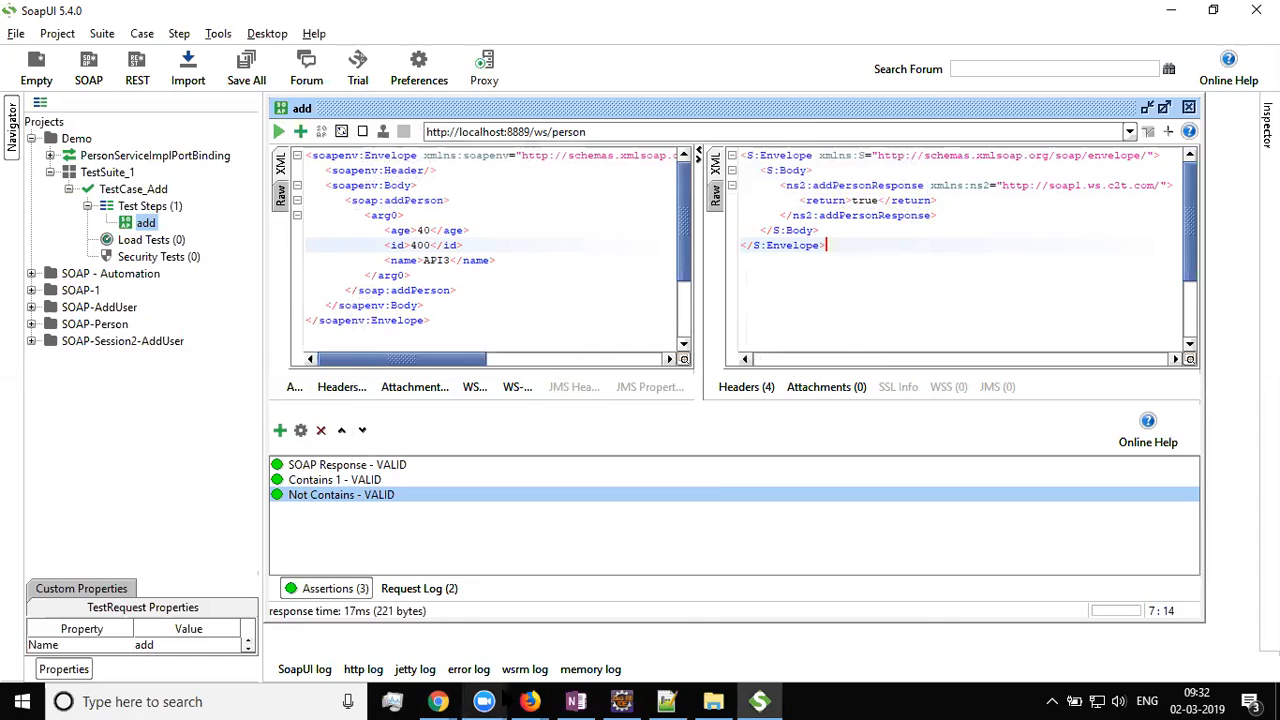
pyautogui.click(576, 701)
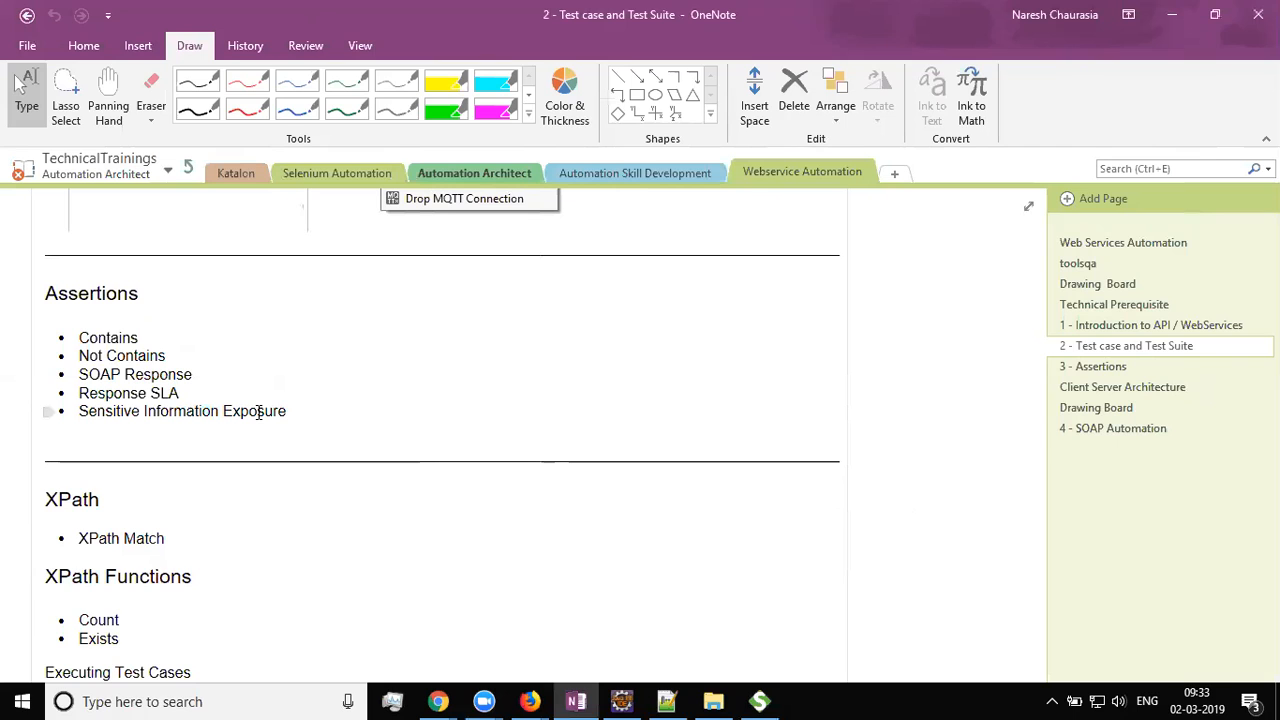
pyautogui.hotkey('alt', 'Tab')
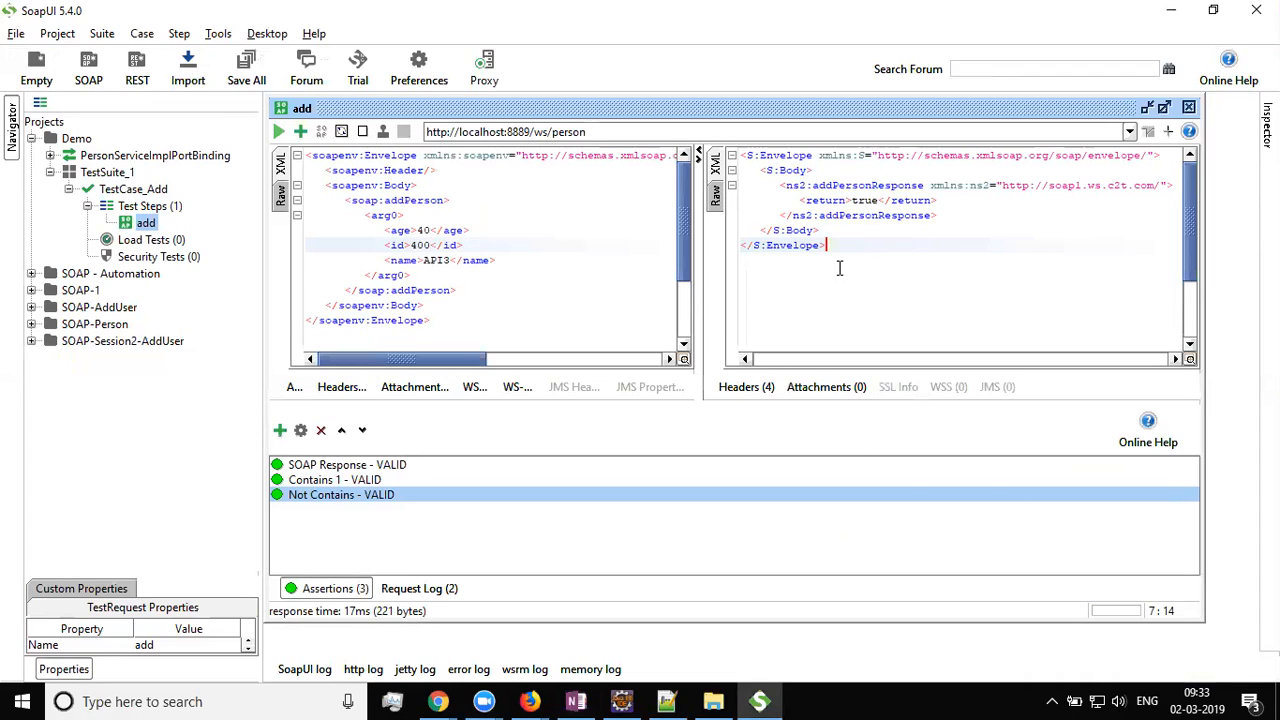
# Open the assertion chooser and close it without adding anything
pyautogui.moveTo(854, 251); pyautogui.dragTo(663, 117)
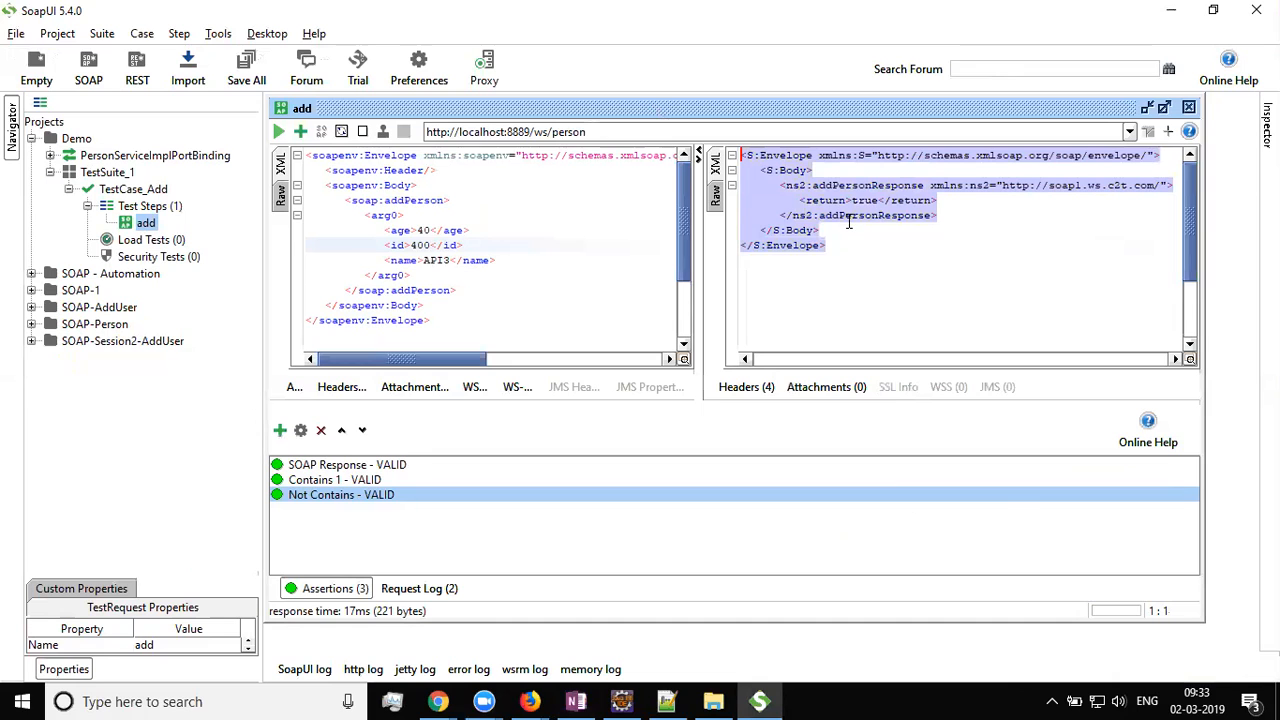
pyautogui.click(828, 248)
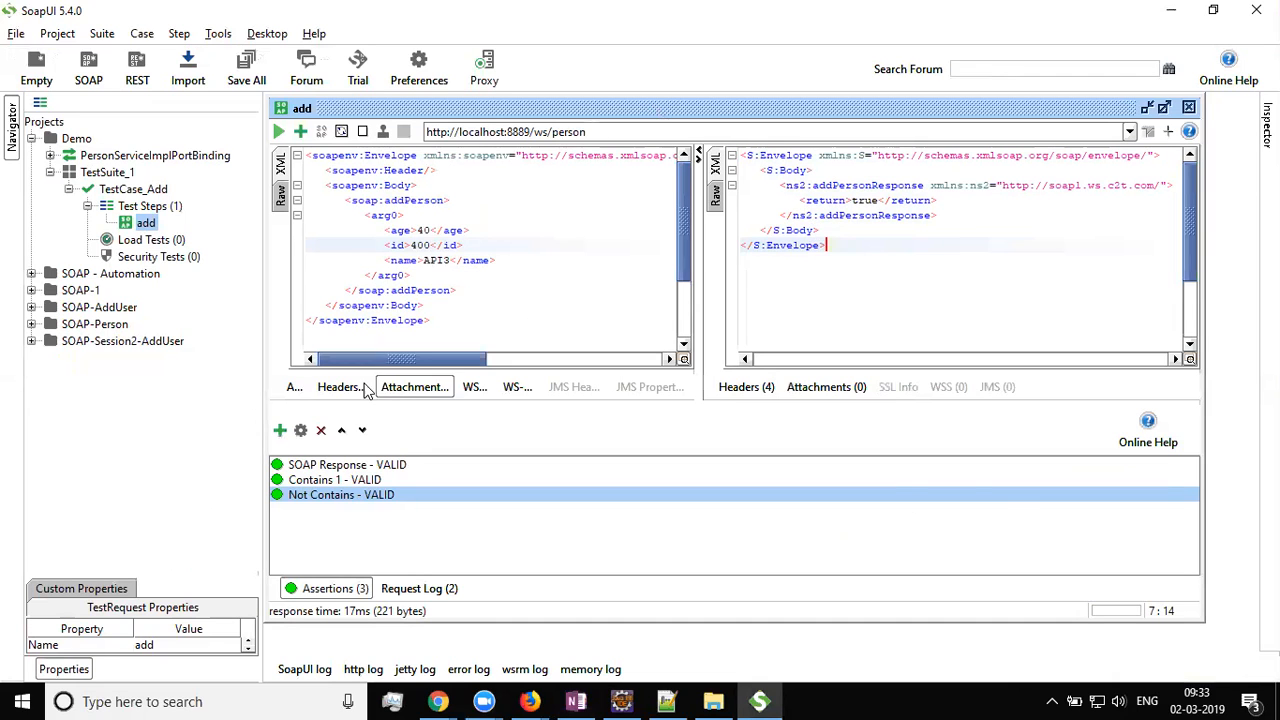
pyautogui.click(300, 131)
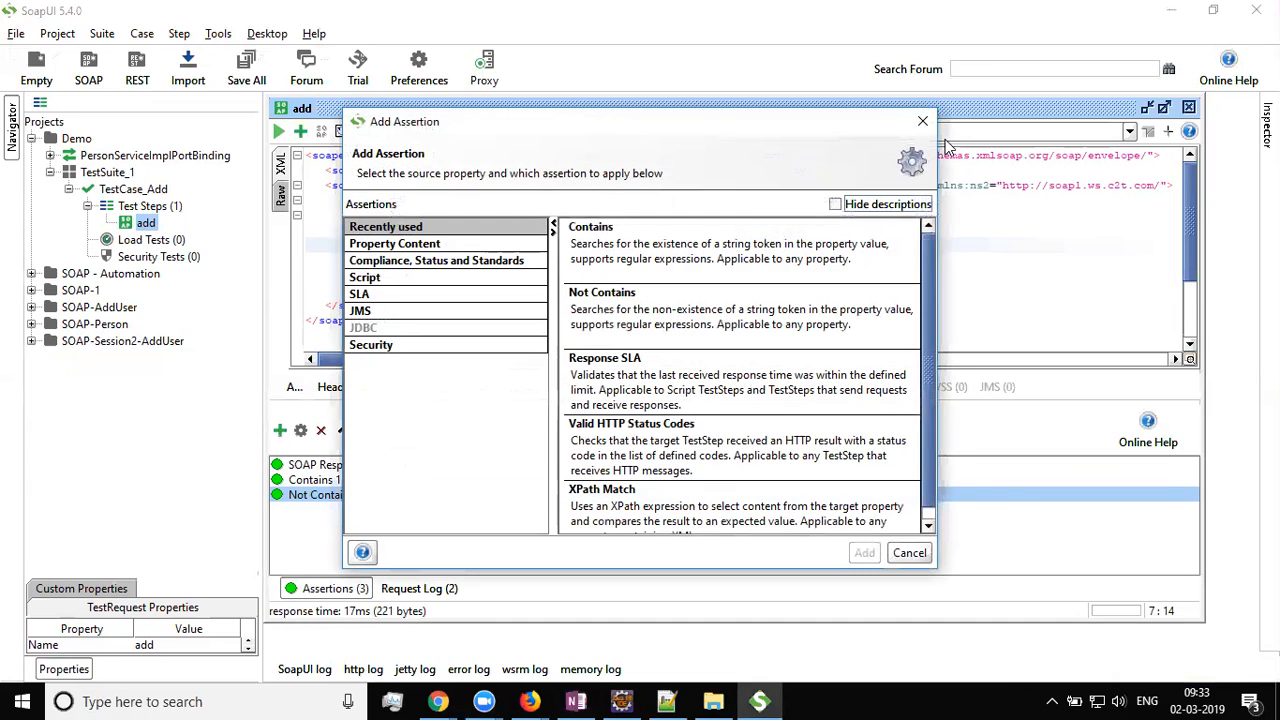
pyautogui.click(922, 121)
# Review the request and response XML, then switch to the OneNote assertion notes
pyautogui.moveTo(826, 247); pyautogui.dragTo(670, 141)
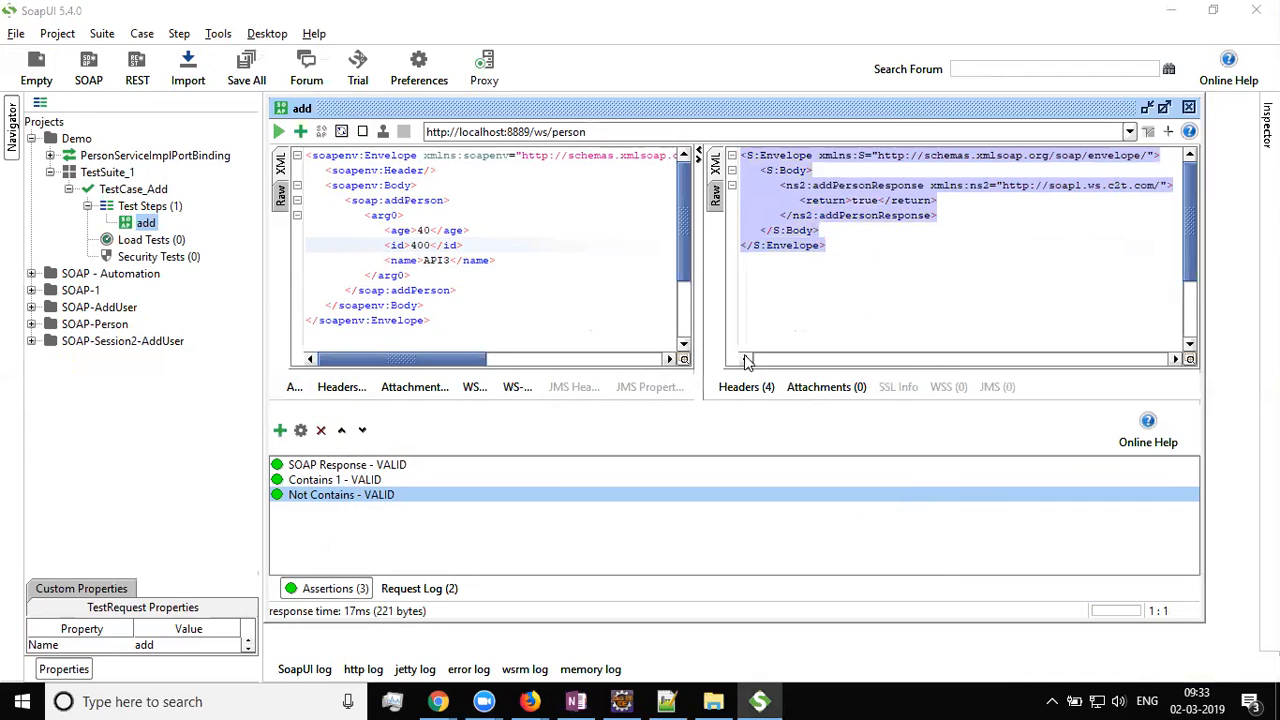
pyautogui.click(432, 322)
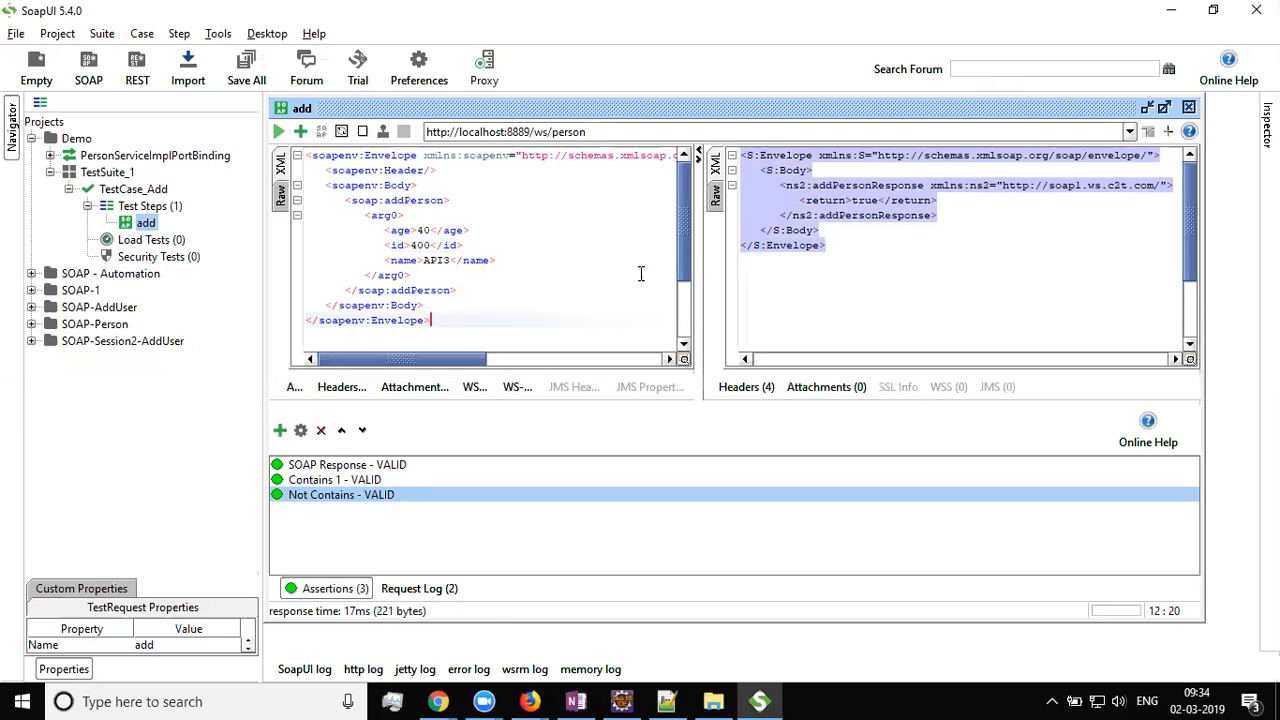
pyautogui.click(884, 268)
pyautogui.click(416, 230)
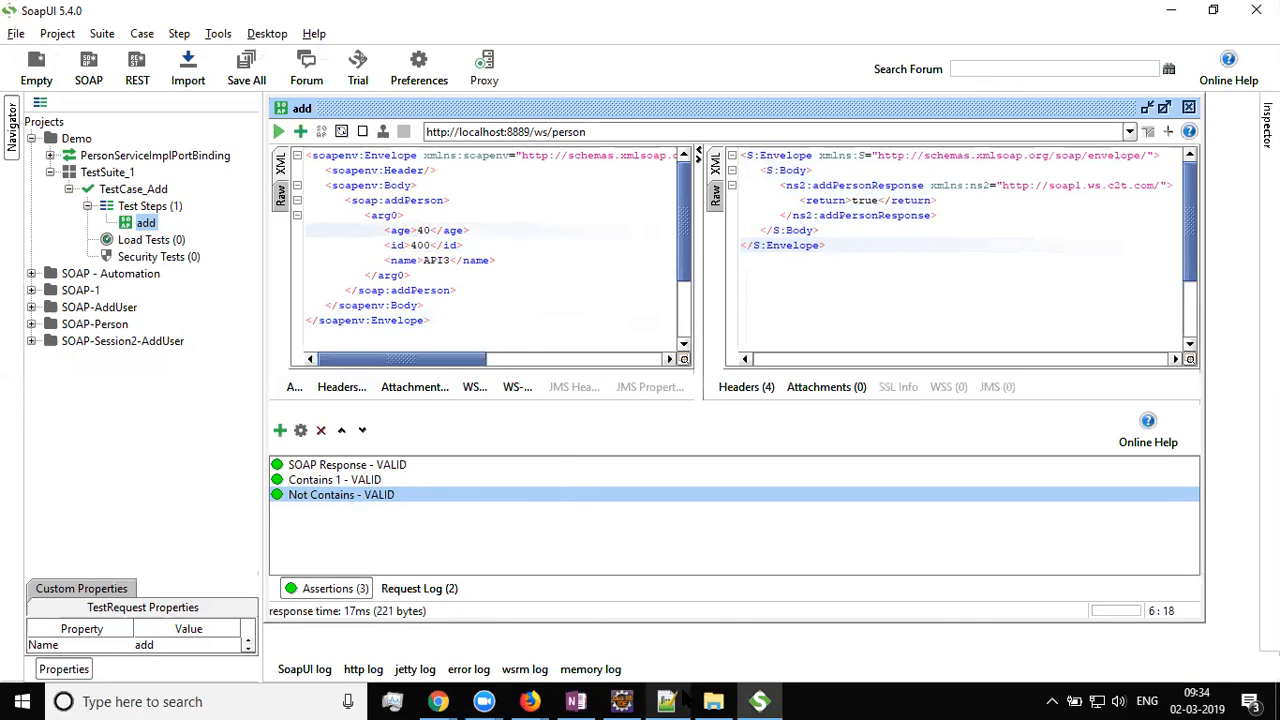
pyautogui.click(590, 701)
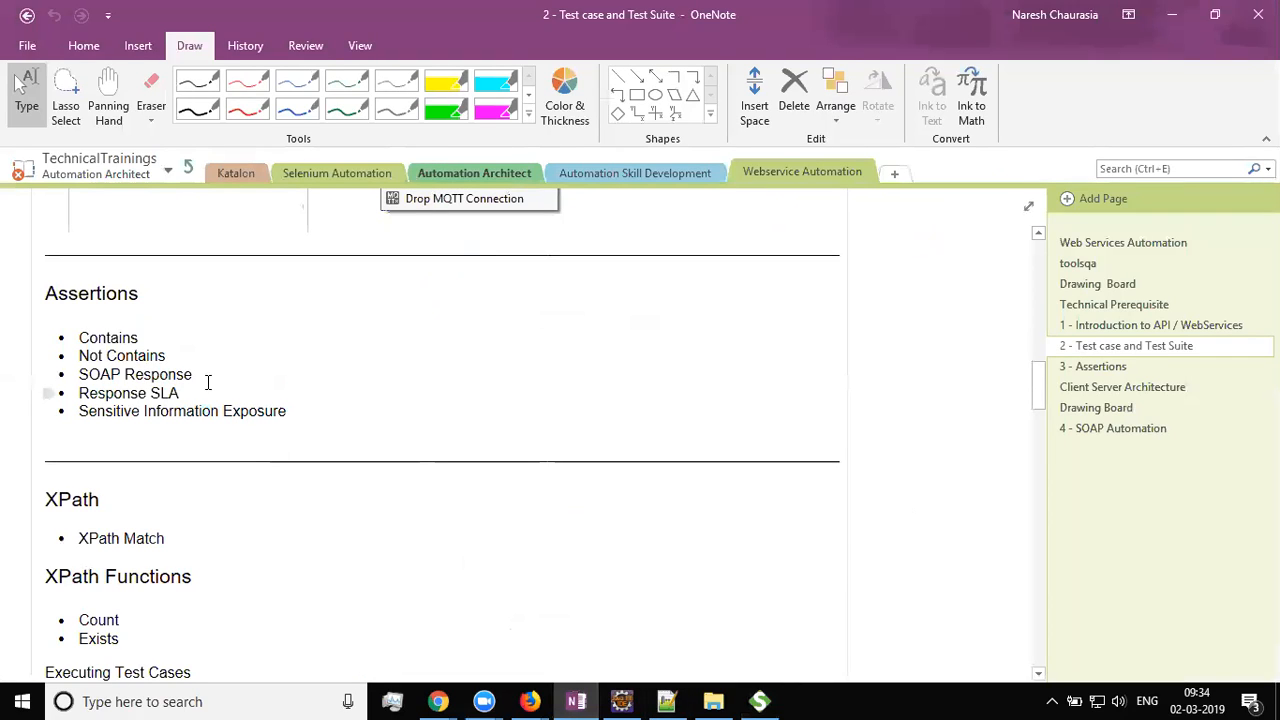
# Highlight 'SOAP Response' in the OneNote notes, then Alt+Tab back to SoapUI
pyautogui.moveTo(193, 376); pyautogui.dragTo(85, 374)
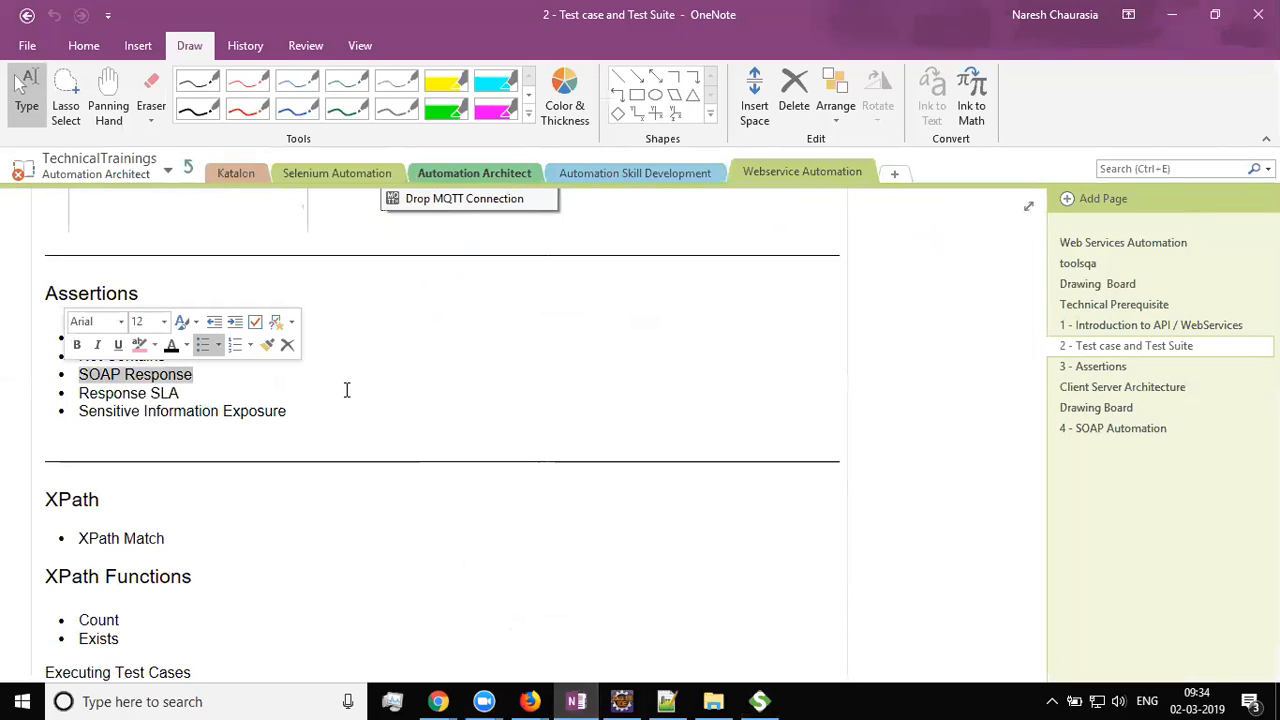
pyautogui.hotkey('alt', 'Tab')
pyautogui.click(826, 185)
pyautogui.doubleClick(781, 169)
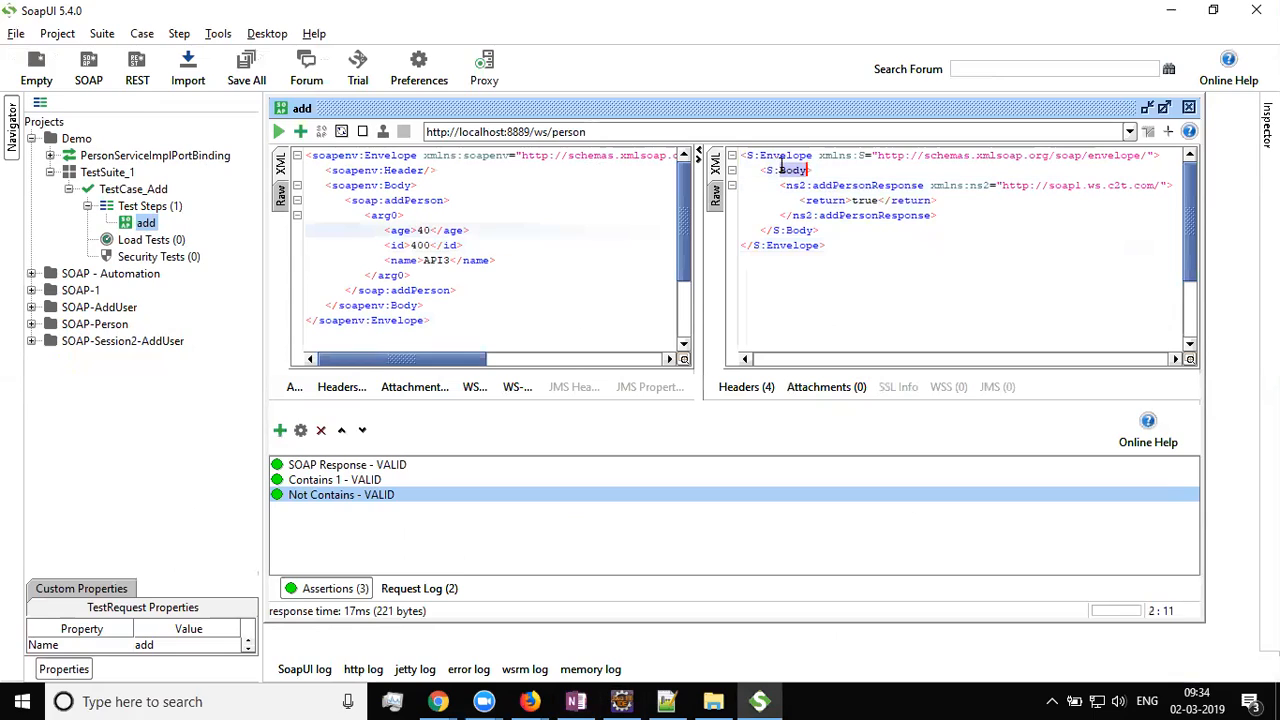
pyautogui.click(767, 170)
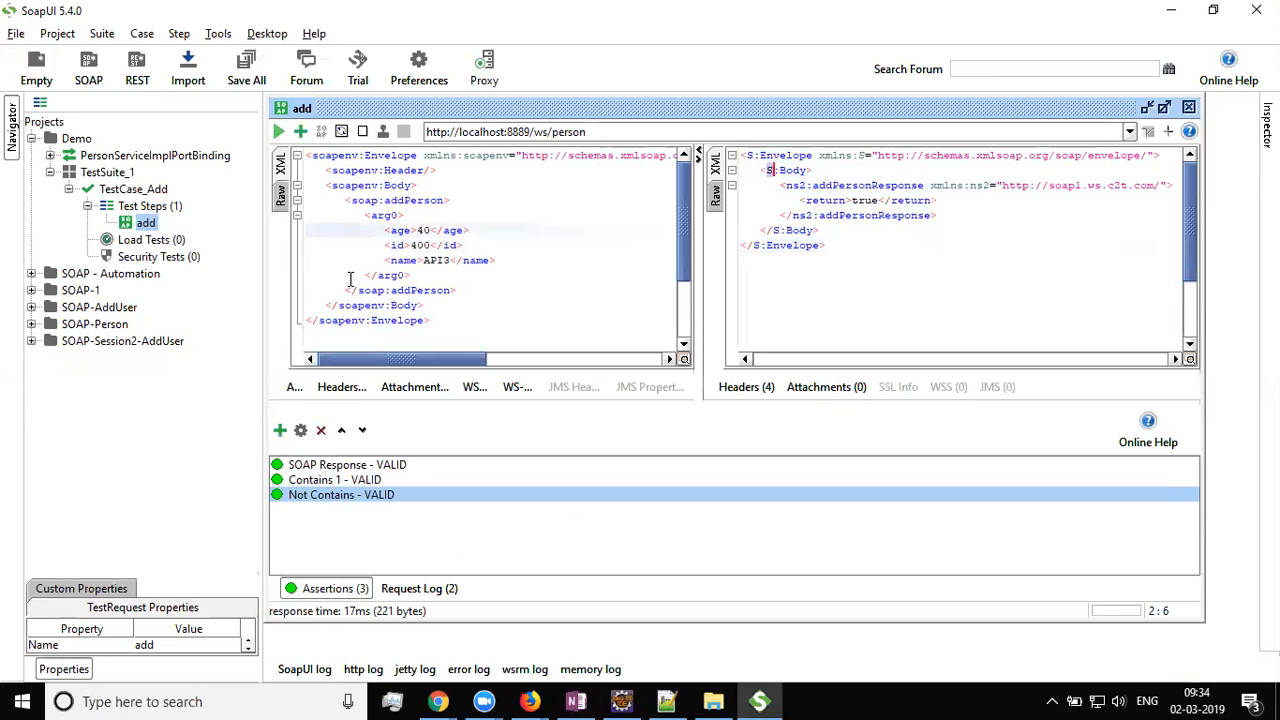
pyautogui.click(301, 133)
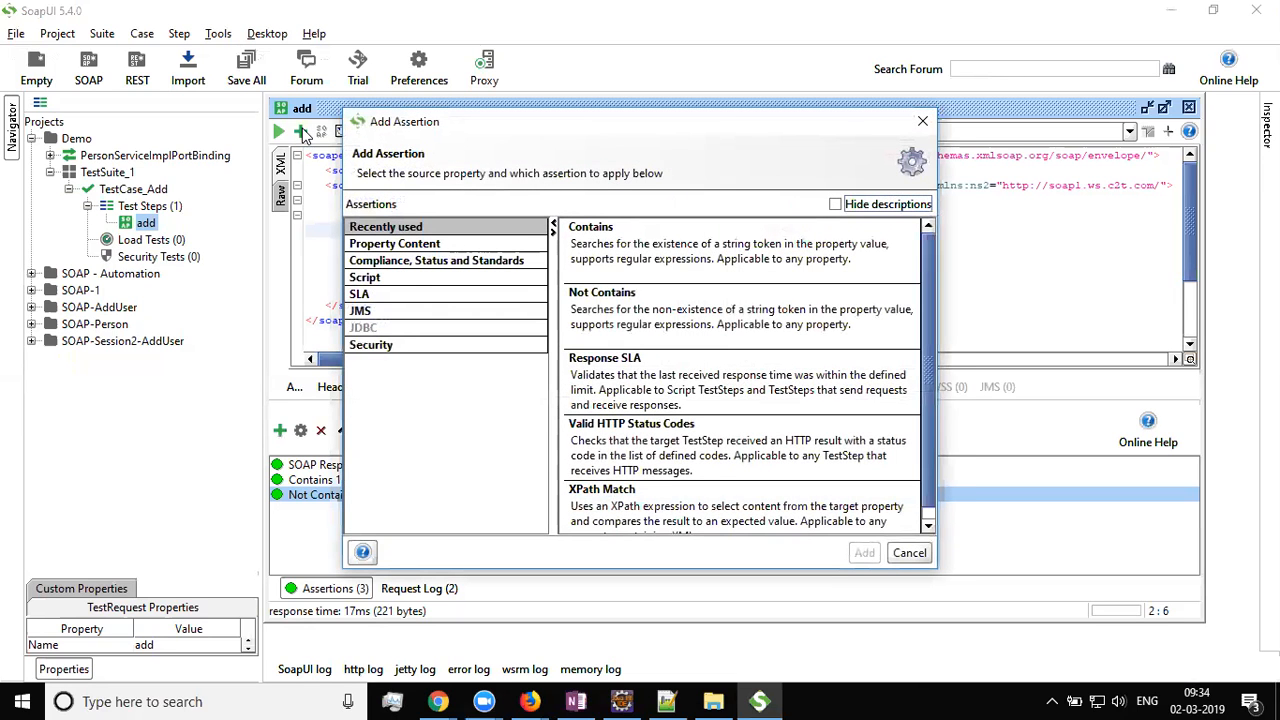
pyautogui.click(423, 244)
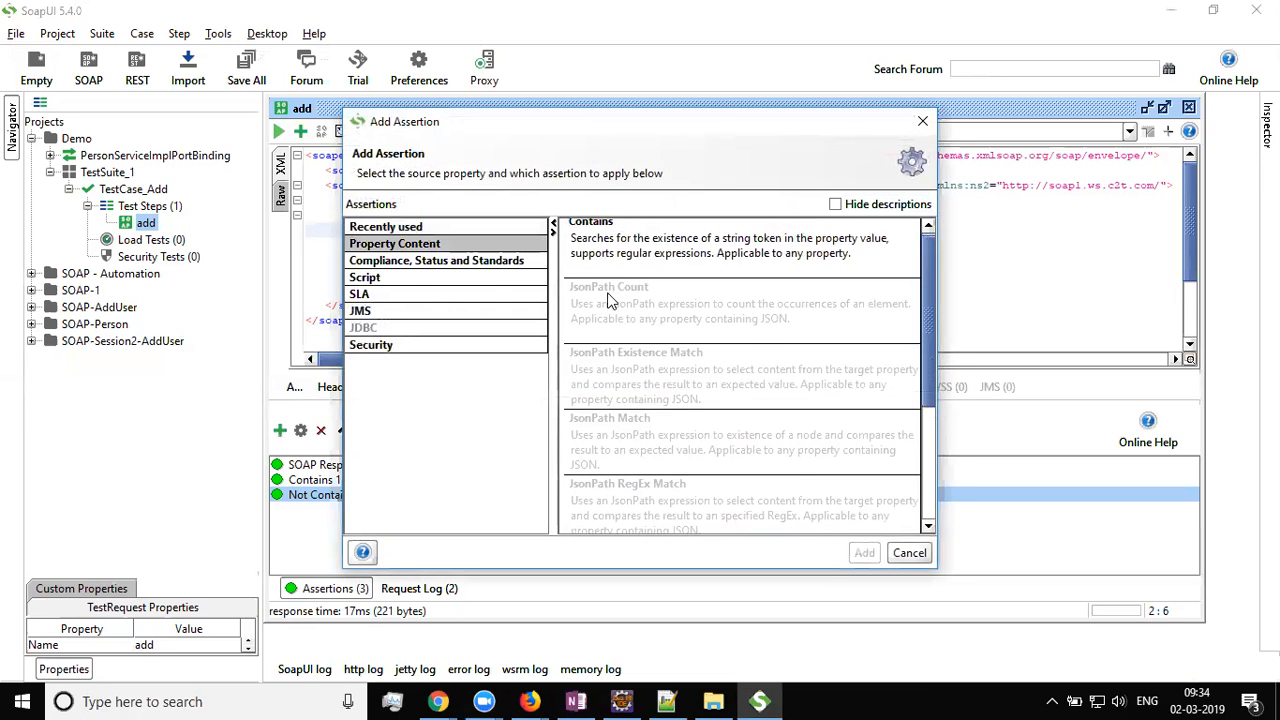
pyautogui.moveTo(928, 287); pyautogui.dragTo(906, 412)
pyautogui.click(420, 262)
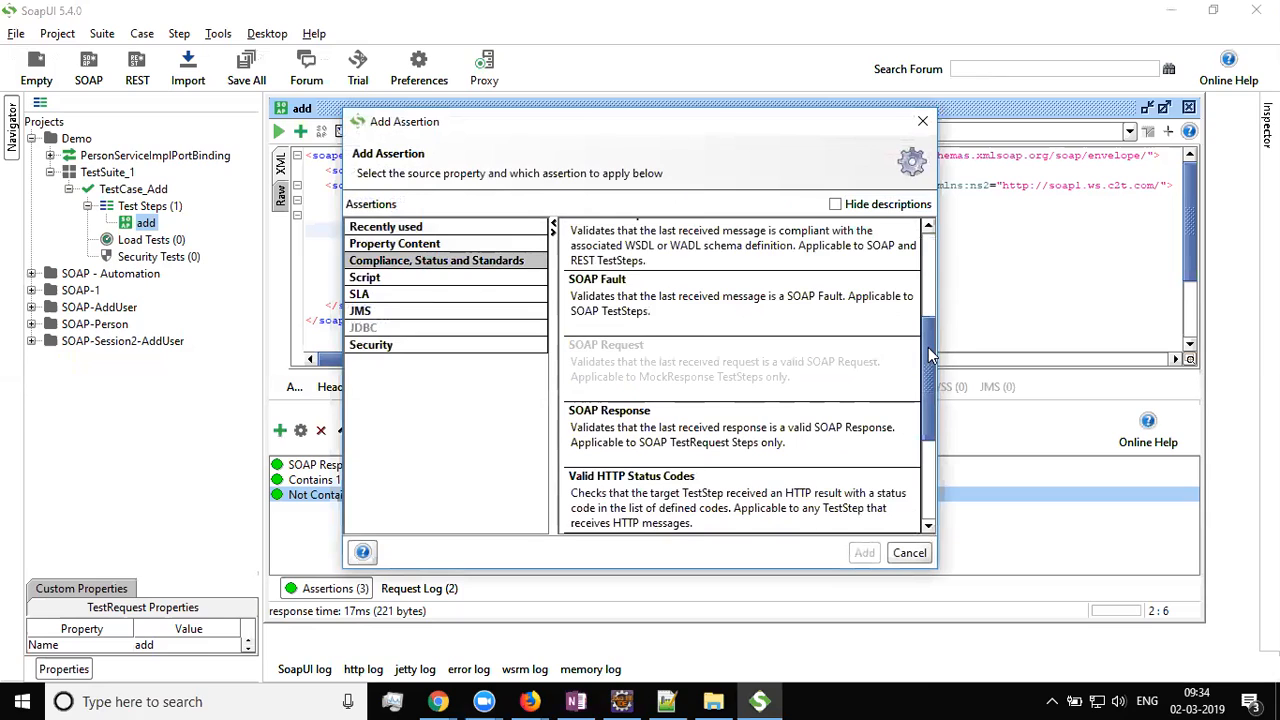
pyautogui.moveTo(928, 356); pyautogui.dragTo(925, 397)
pyautogui.click(692, 345)
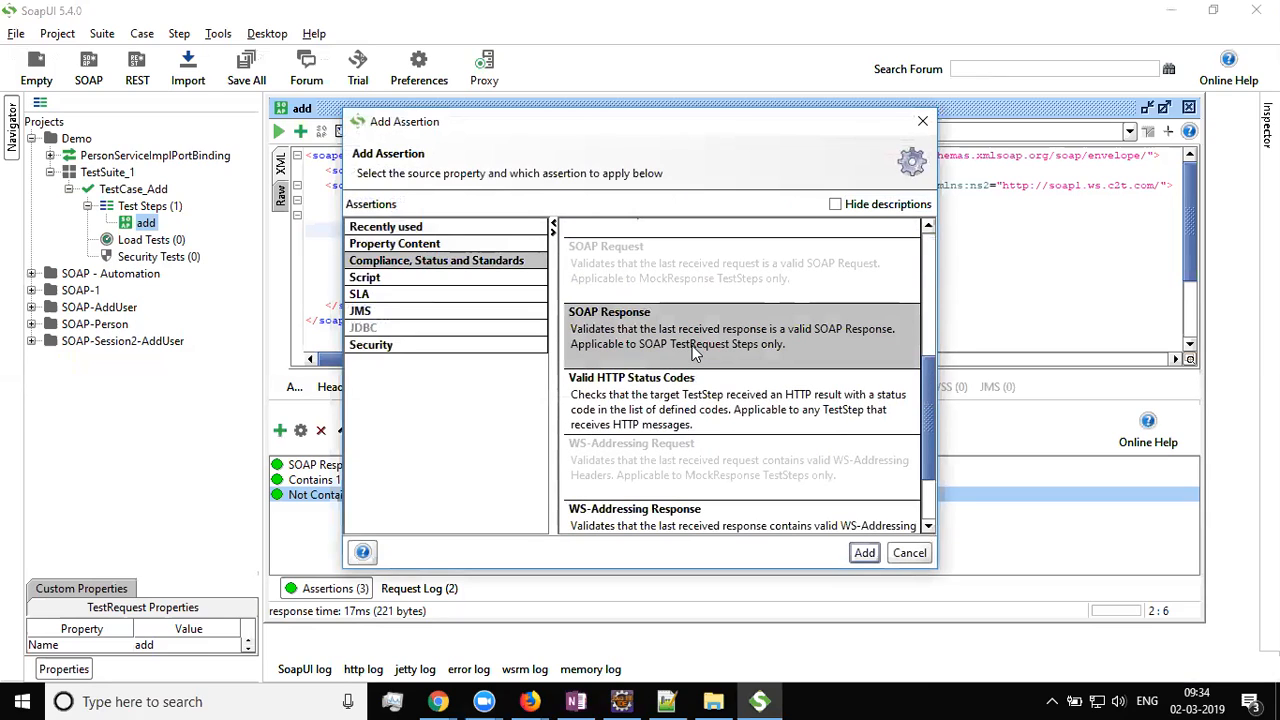
pyautogui.moveTo(553, 121); pyautogui.dragTo(356, 53)
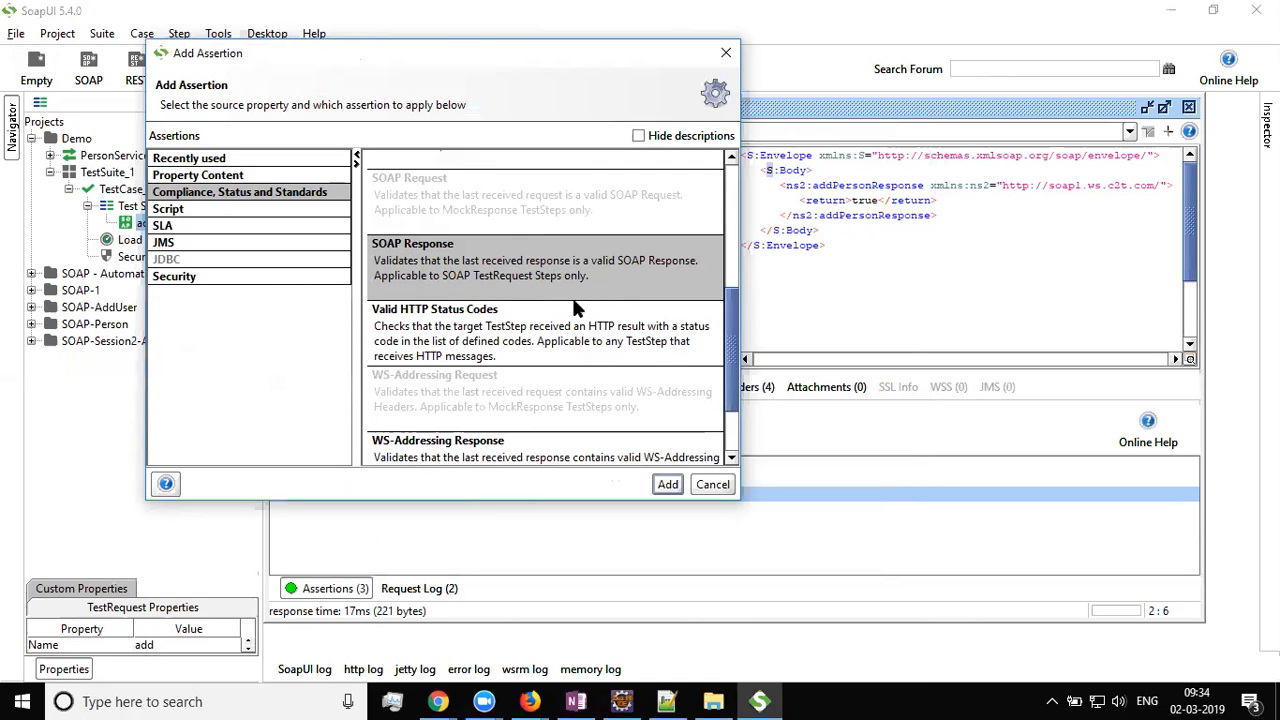
pyautogui.click(658, 486)
pyautogui.click(652, 370)
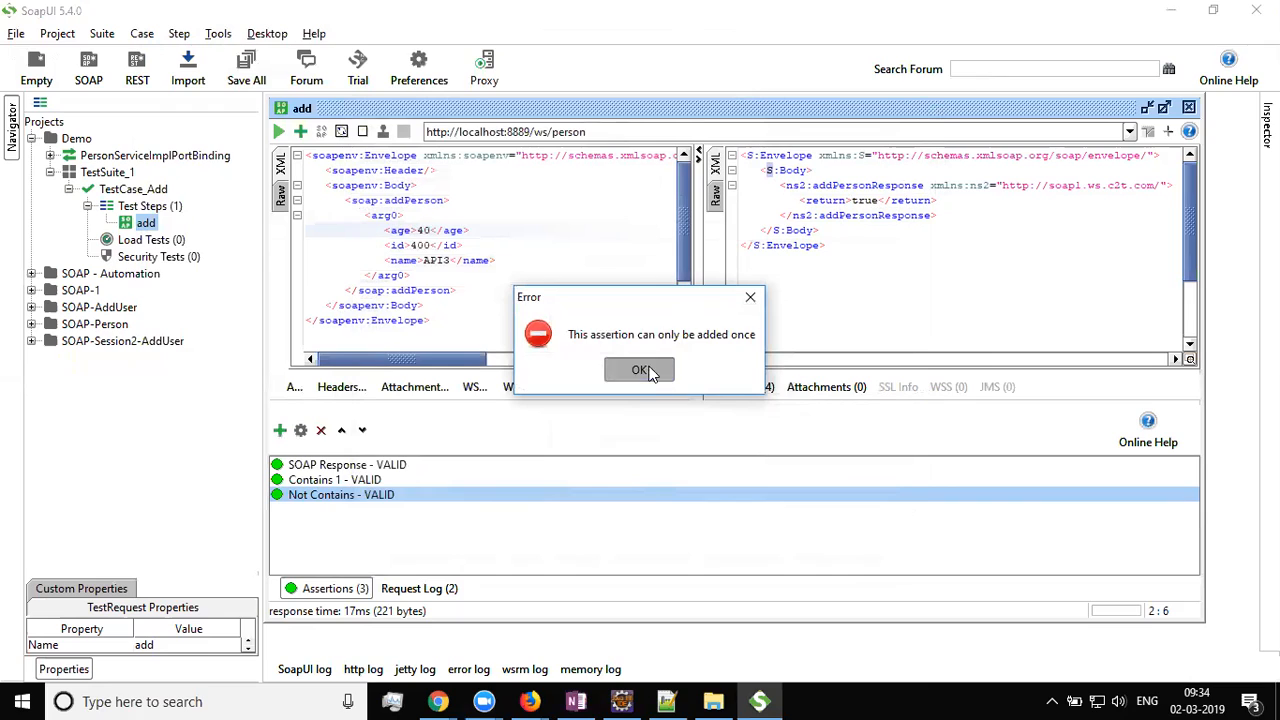
pyautogui.click(313, 465)
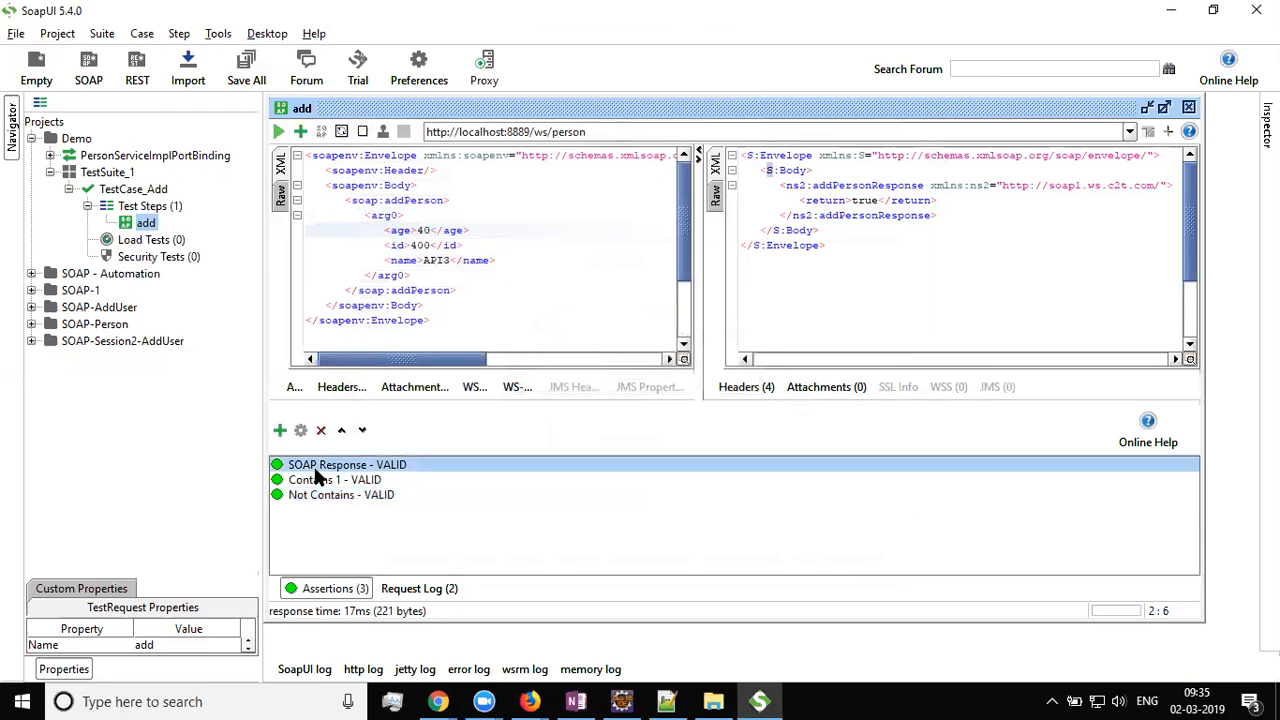
# Delete the SOAP Response assertion from the add request and confirm the removal
pyautogui.rightClick(342, 466)
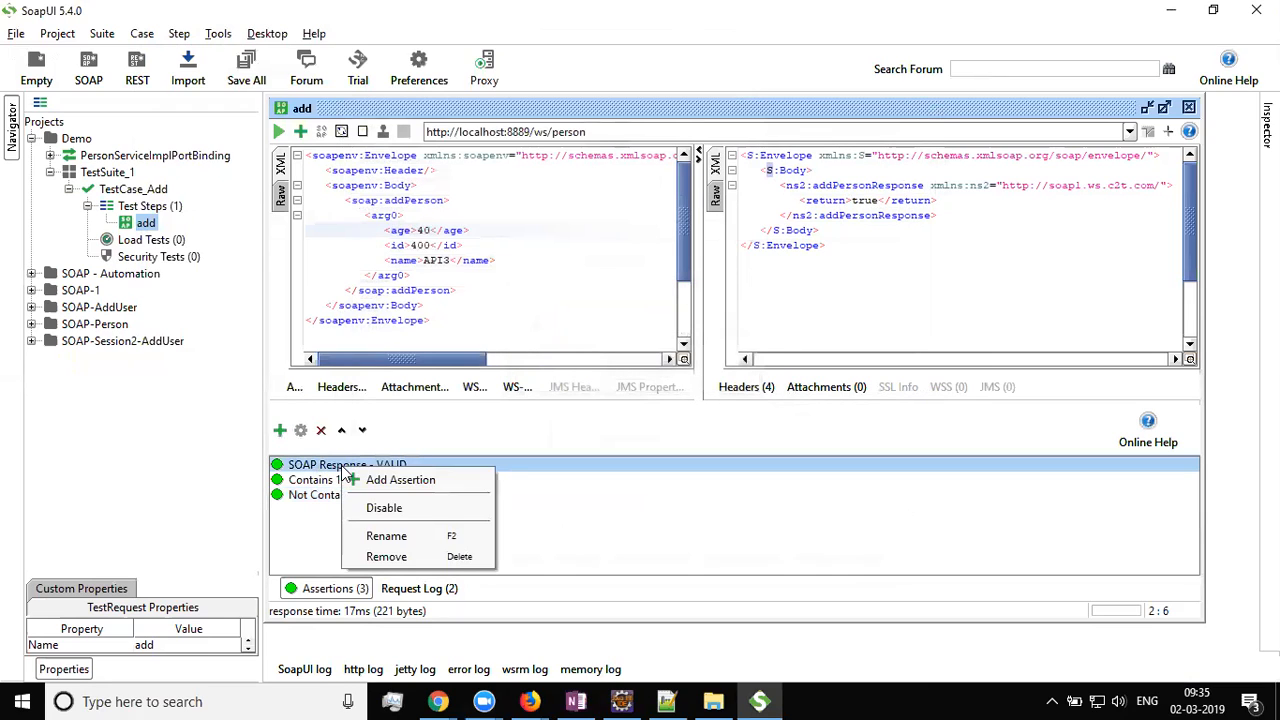
pyautogui.click(388, 557)
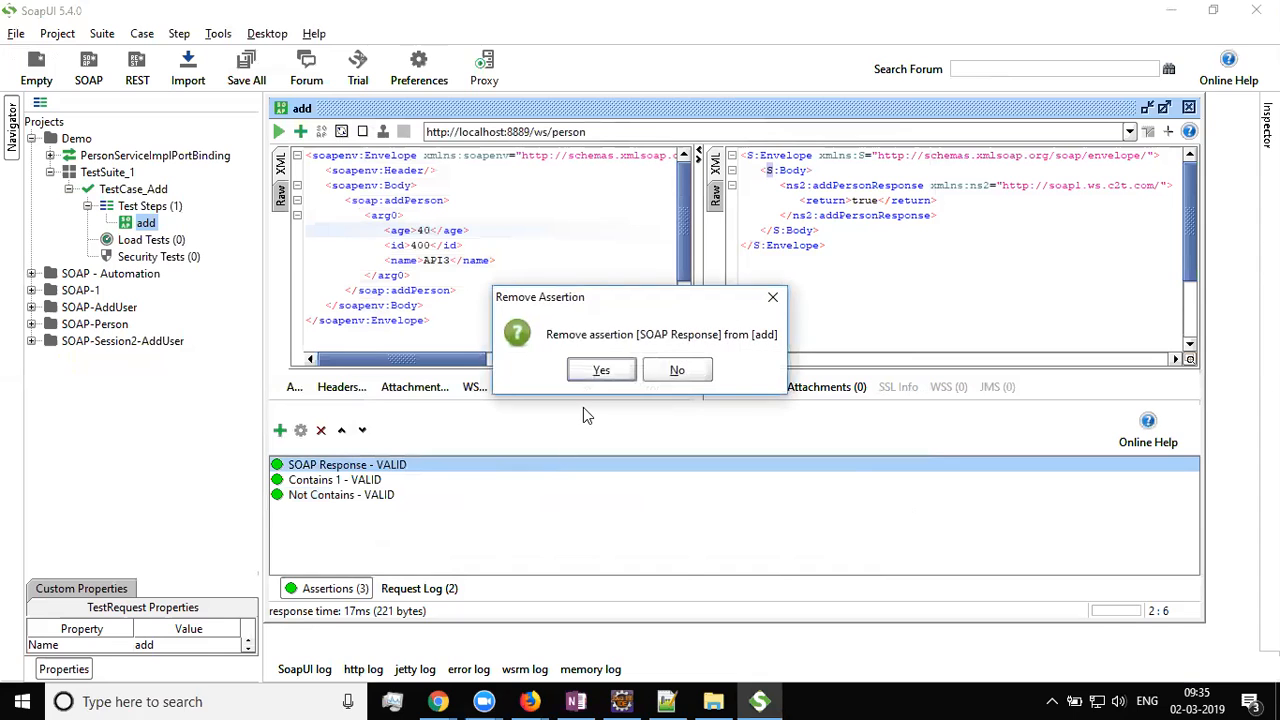
pyautogui.click(600, 371)
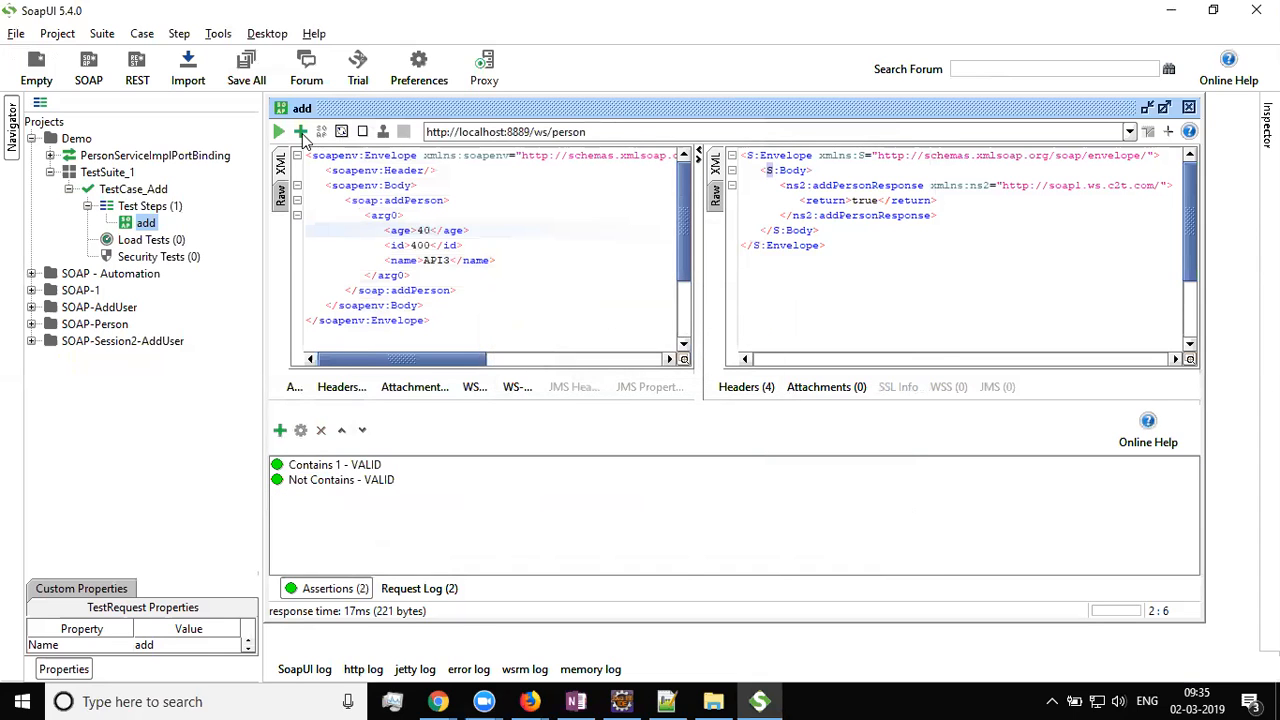
# Re-add SOAP Response from Compliance, Status and Standards so it follows Not Contains
pyautogui.click(301, 132)
pyautogui.click(400, 260)
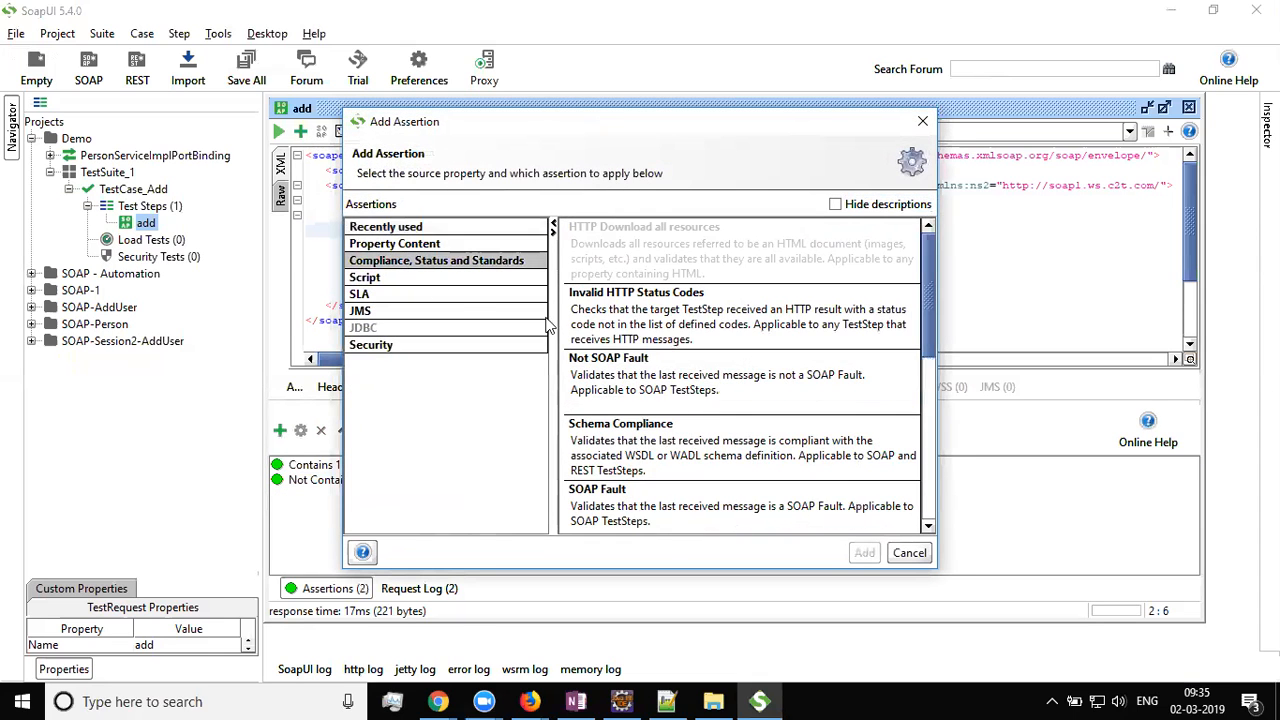
pyautogui.click(663, 318)
pyautogui.moveTo(920, 262); pyautogui.dragTo(925, 395)
pyautogui.click(650, 358)
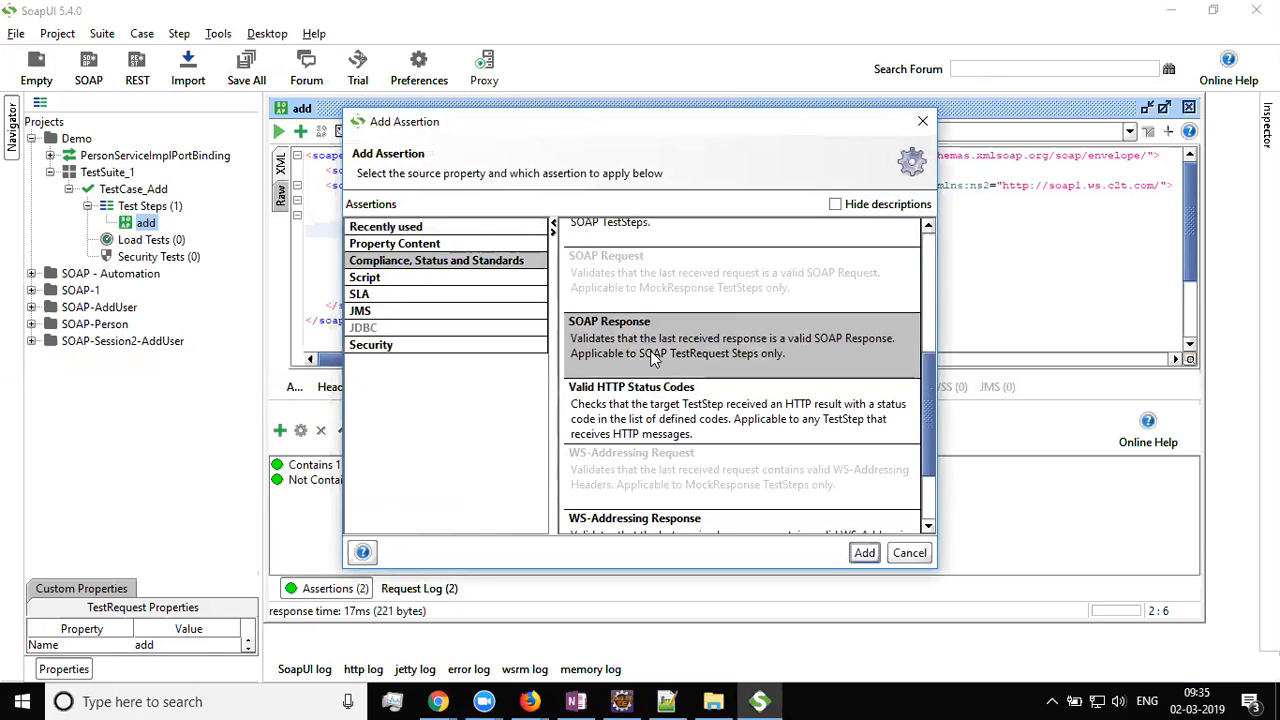
pyautogui.click(864, 553)
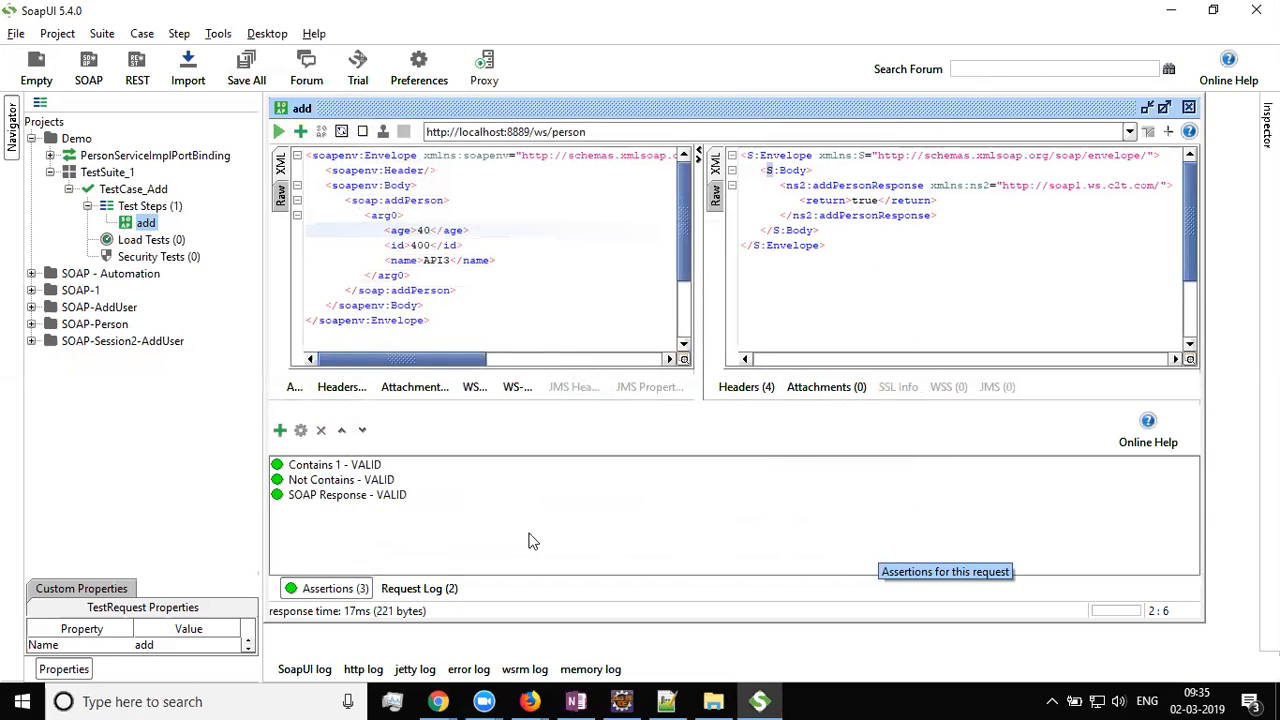
pyautogui.click(332, 468)
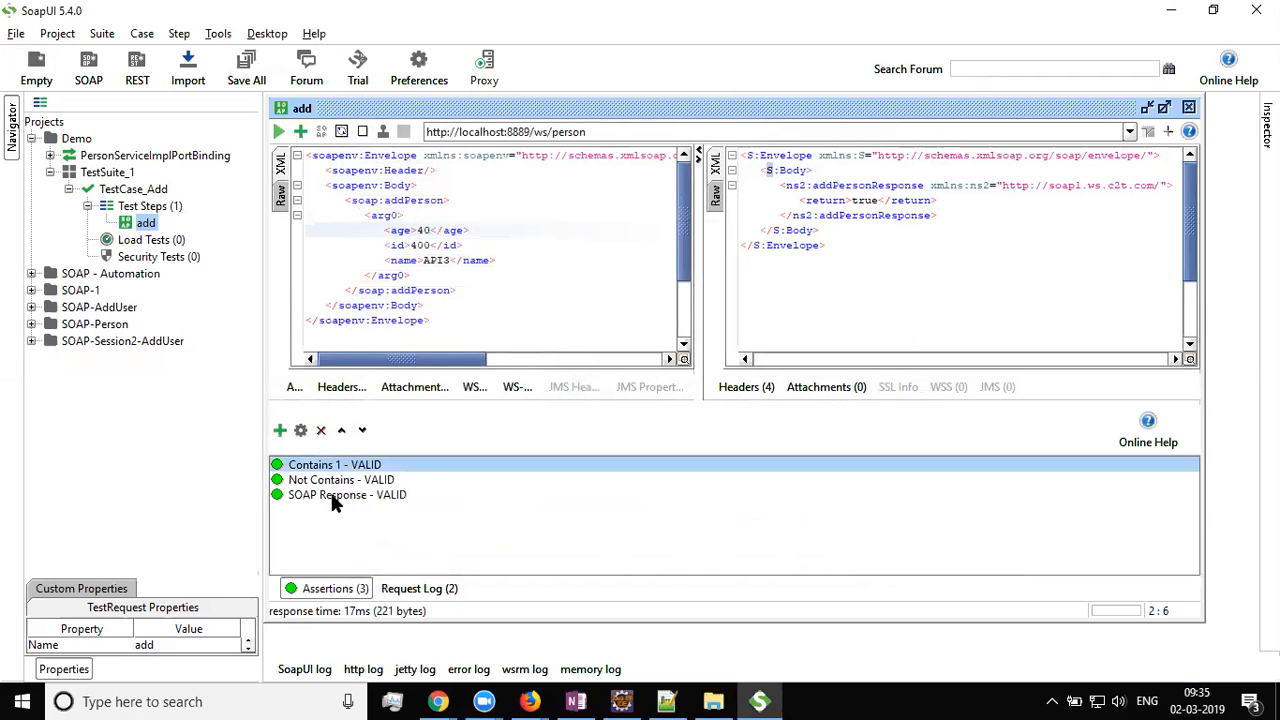
pyautogui.click(334, 497)
# Rename the response's S:Body element to S:Body1 in both opening and closing tags
pyautogui.click(840, 246)
pyautogui.click(814, 231)
pyautogui.moveTo(830, 248); pyautogui.dragTo(686, 234)
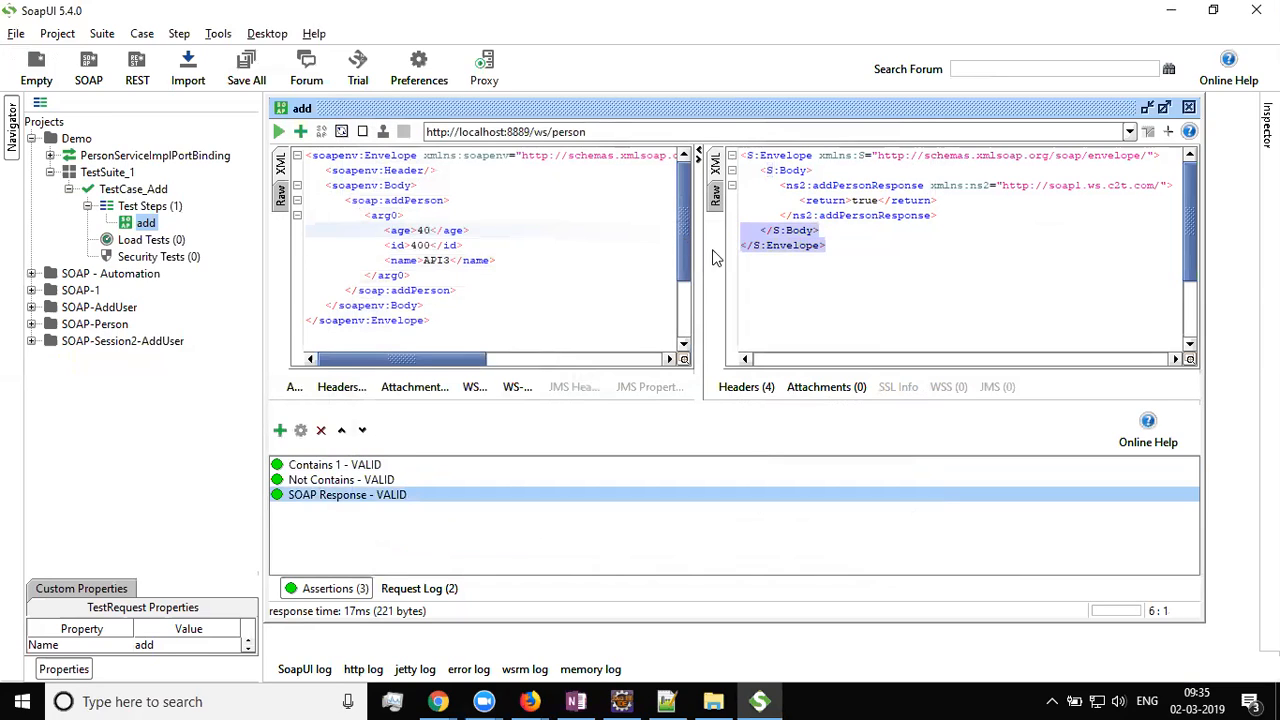
pyautogui.press('Delete')
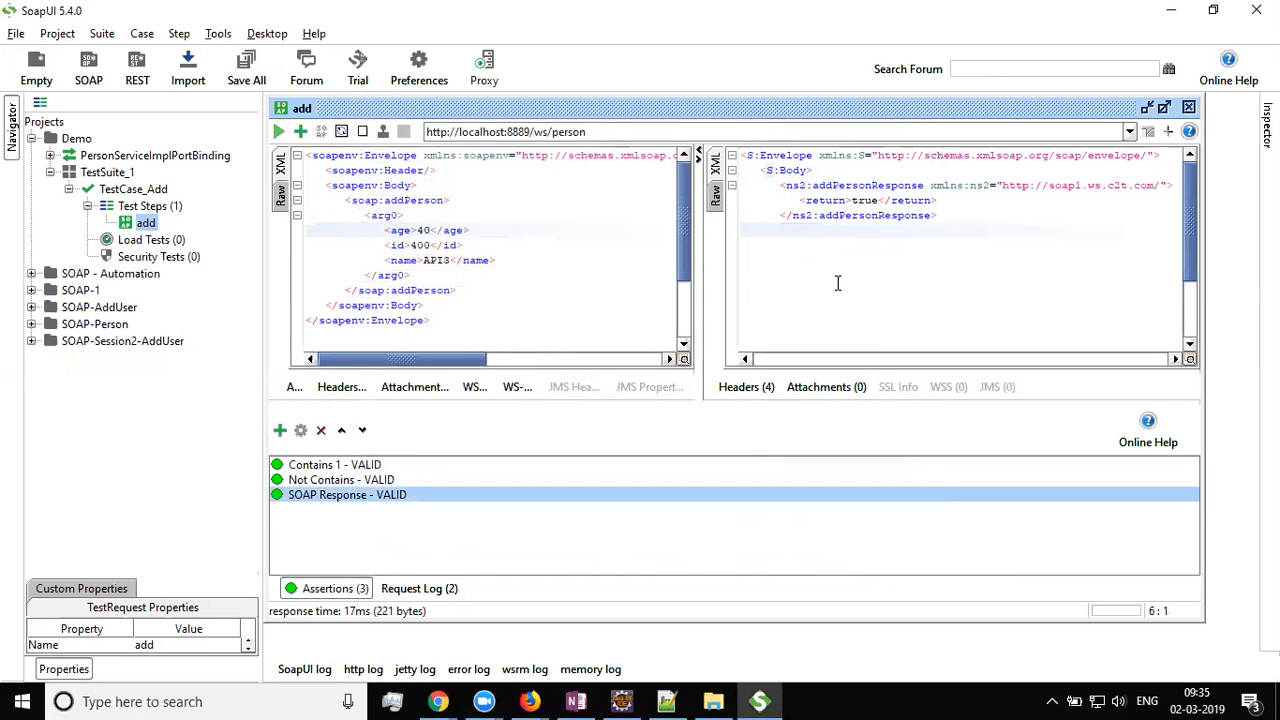
pyautogui.hotkey('ctrl', 'z')
pyautogui.click(809, 170)
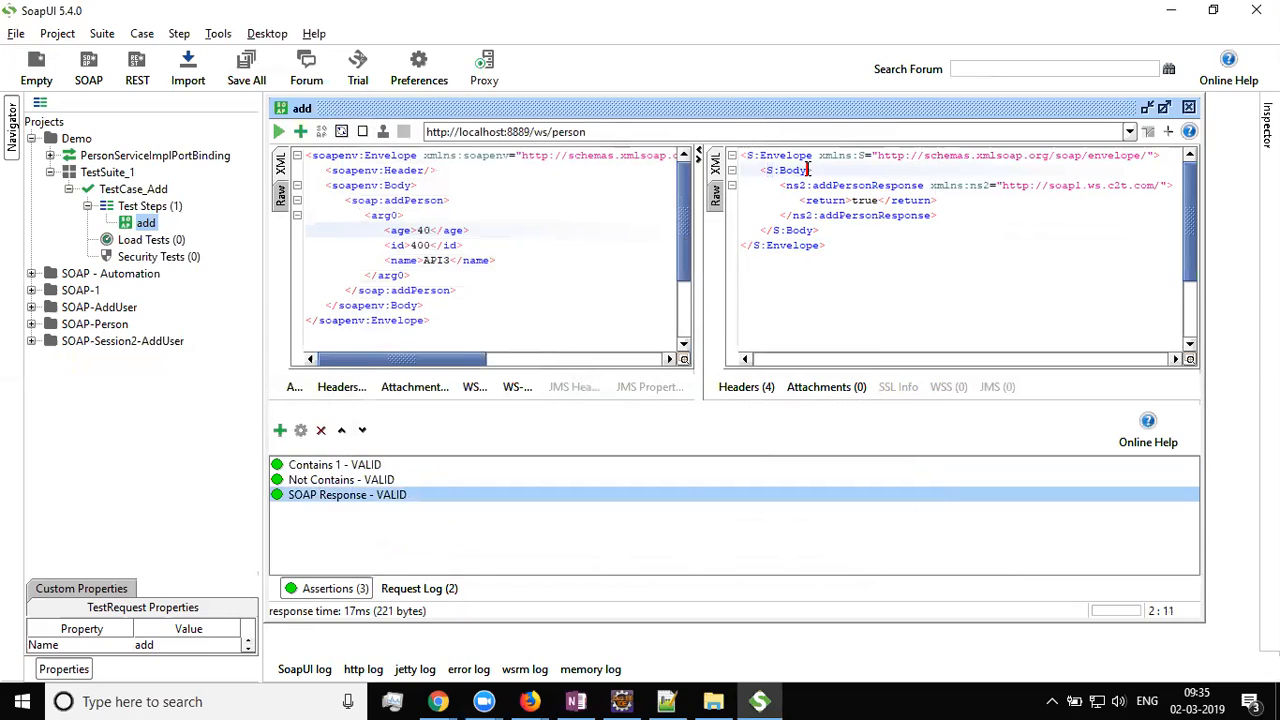
pyautogui.write('1')
pyautogui.click(815, 230)
pyautogui.write('1')
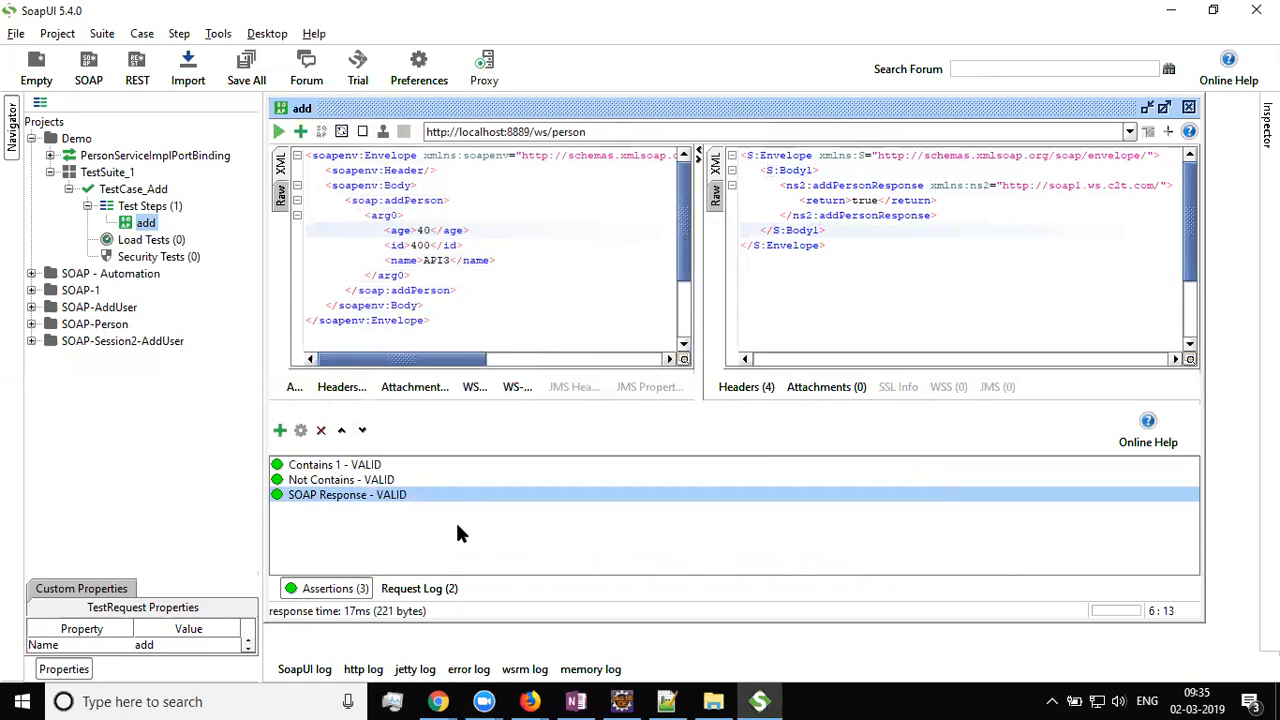
# Remove and re-add the SOAP Response assertion so it evaluates against Body1 and fails
pyautogui.rightClick(328, 505)
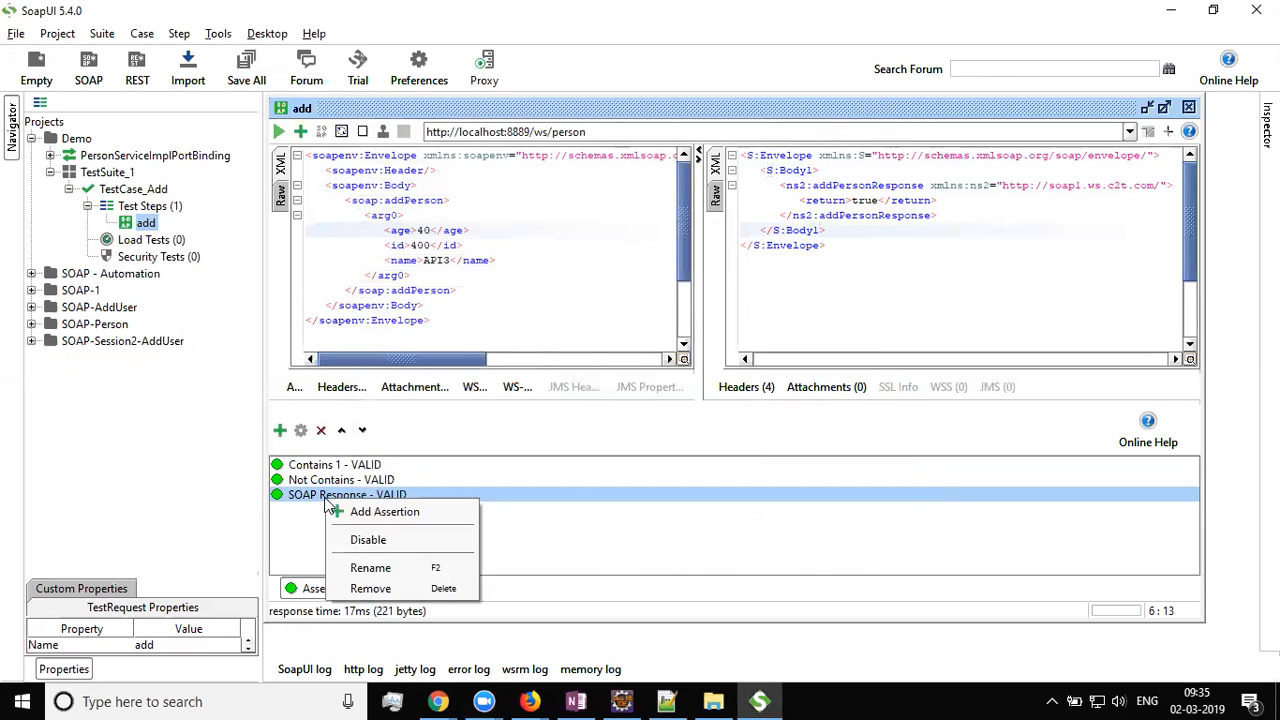
pyautogui.click(368, 582)
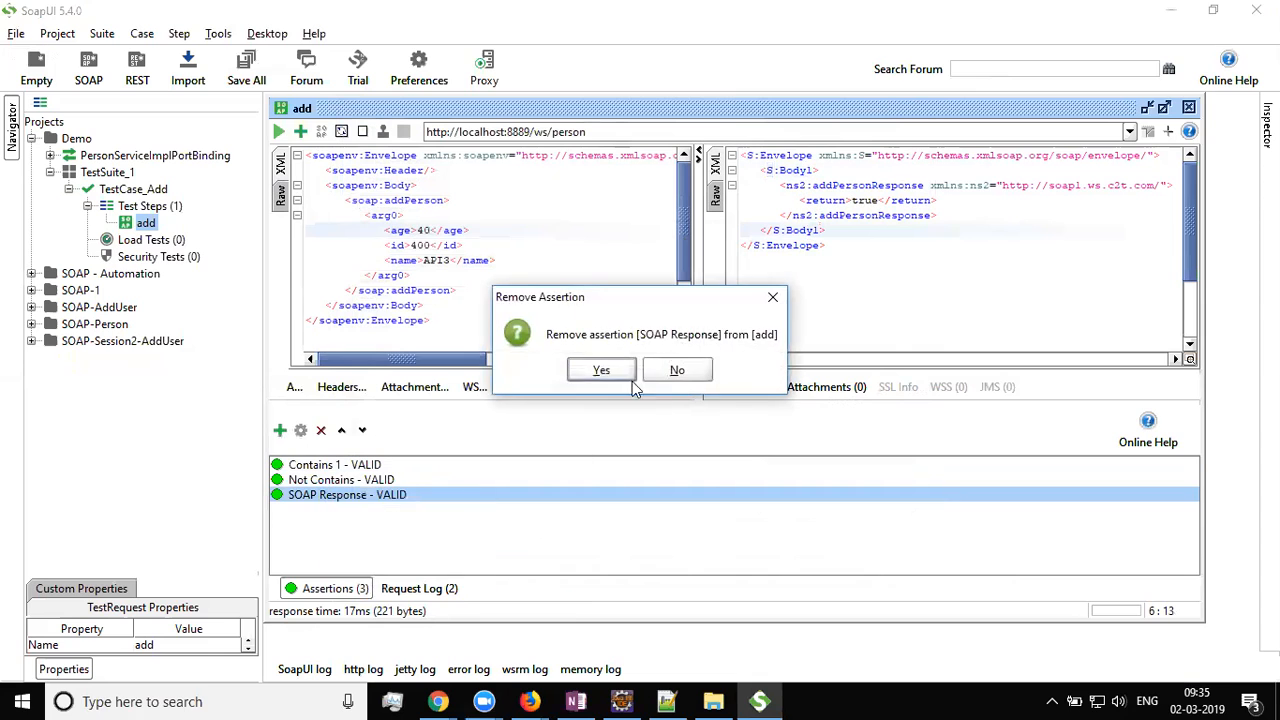
pyautogui.click(624, 368)
pyautogui.click(302, 133)
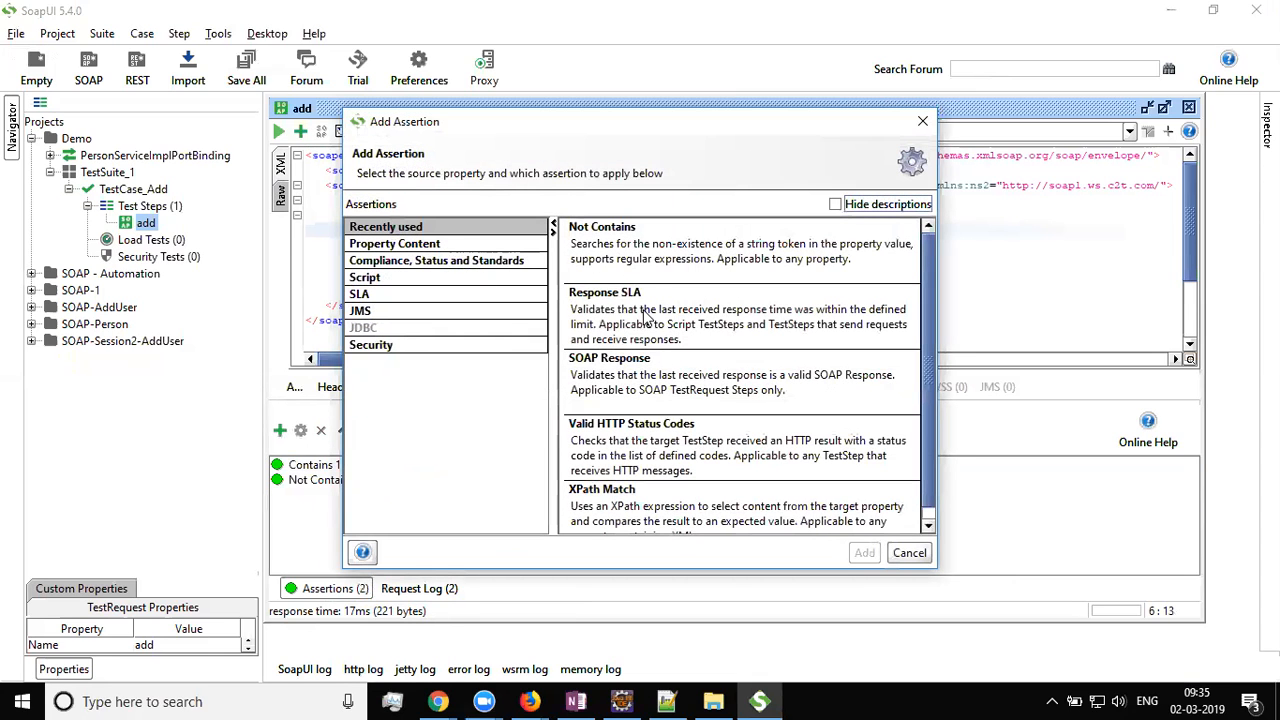
pyautogui.click(642, 388)
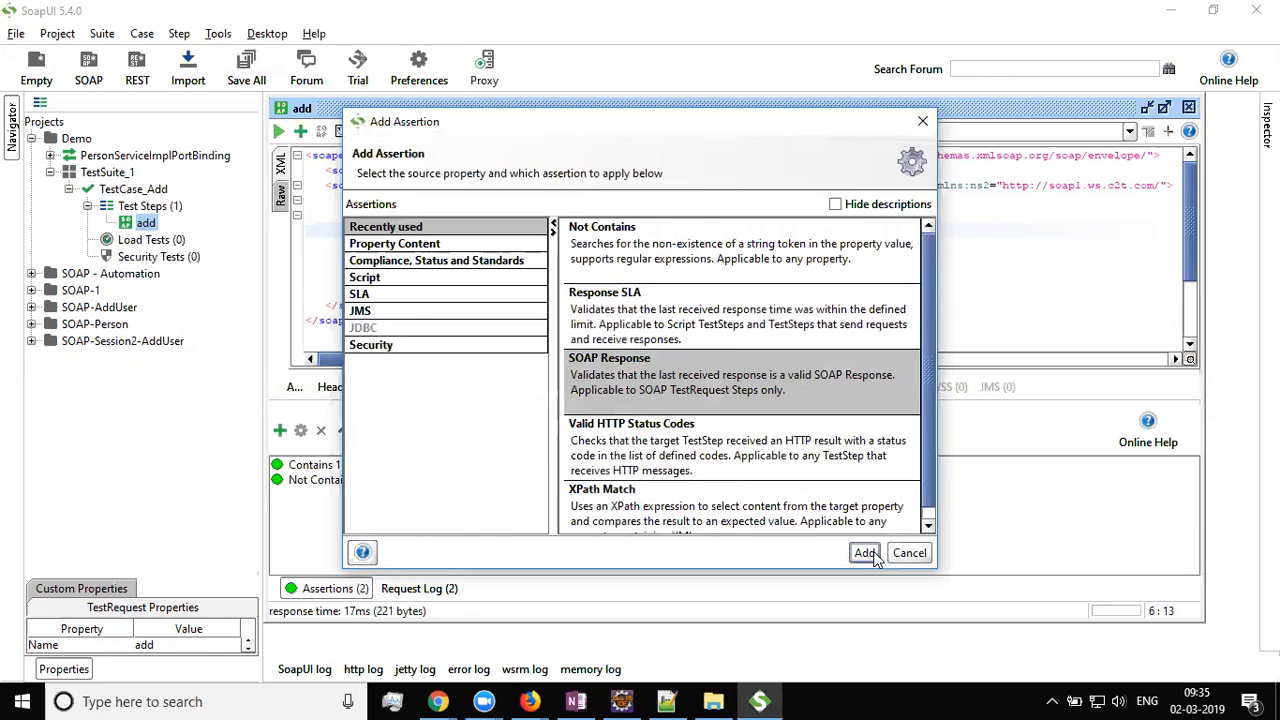
pyautogui.click(864, 553)
pyautogui.click(365, 497)
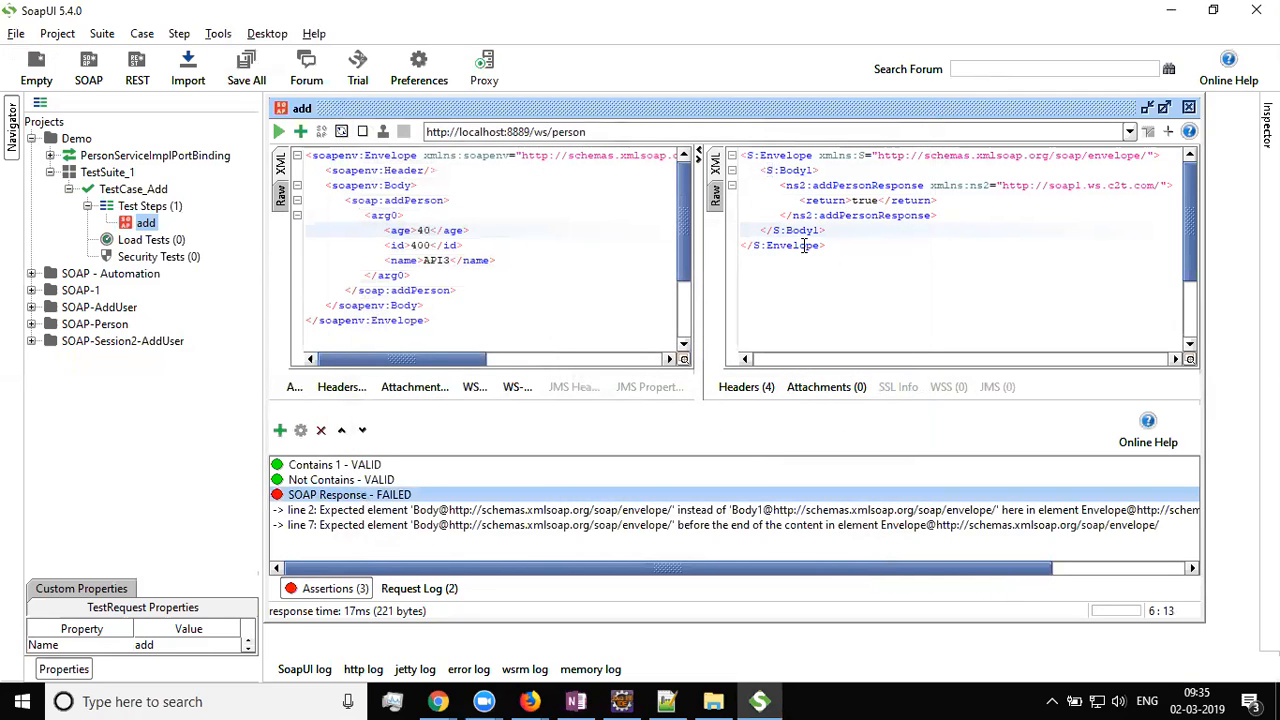
pyautogui.click(812, 170)
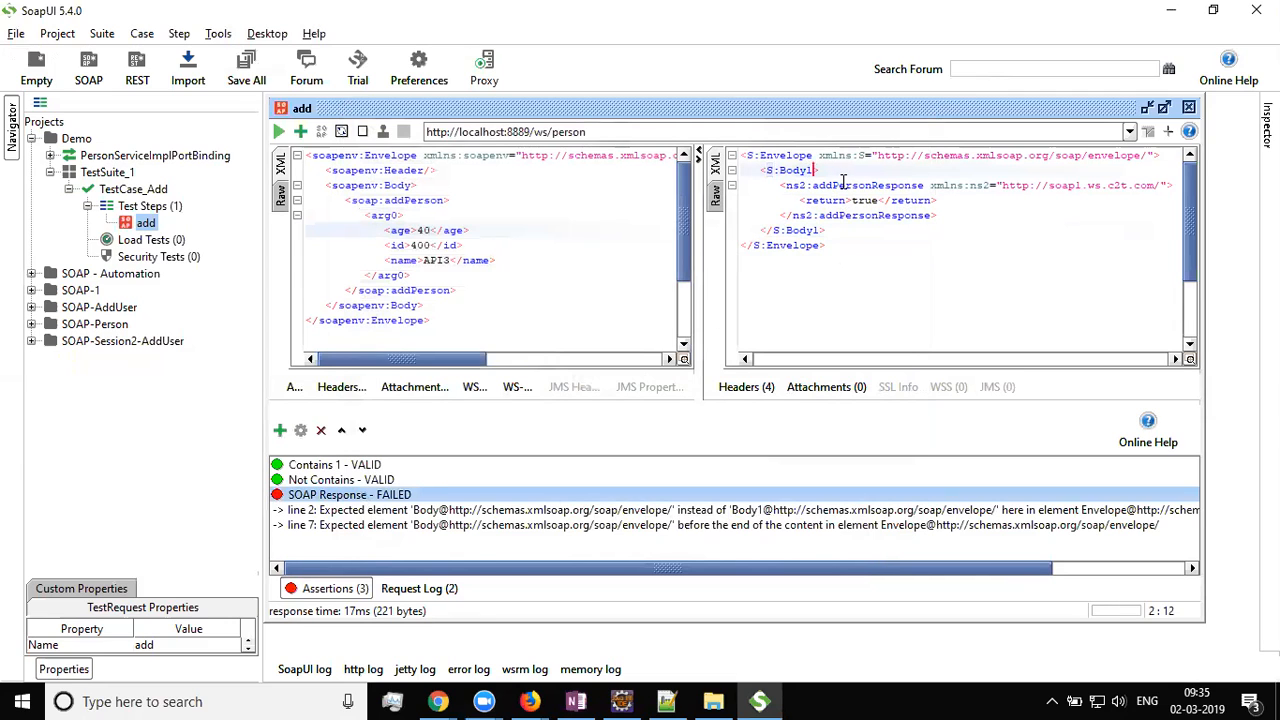
# In Firefox's API Automation category, open the What Are Web Services post in a new tab
pyautogui.moveTo(530, 701)
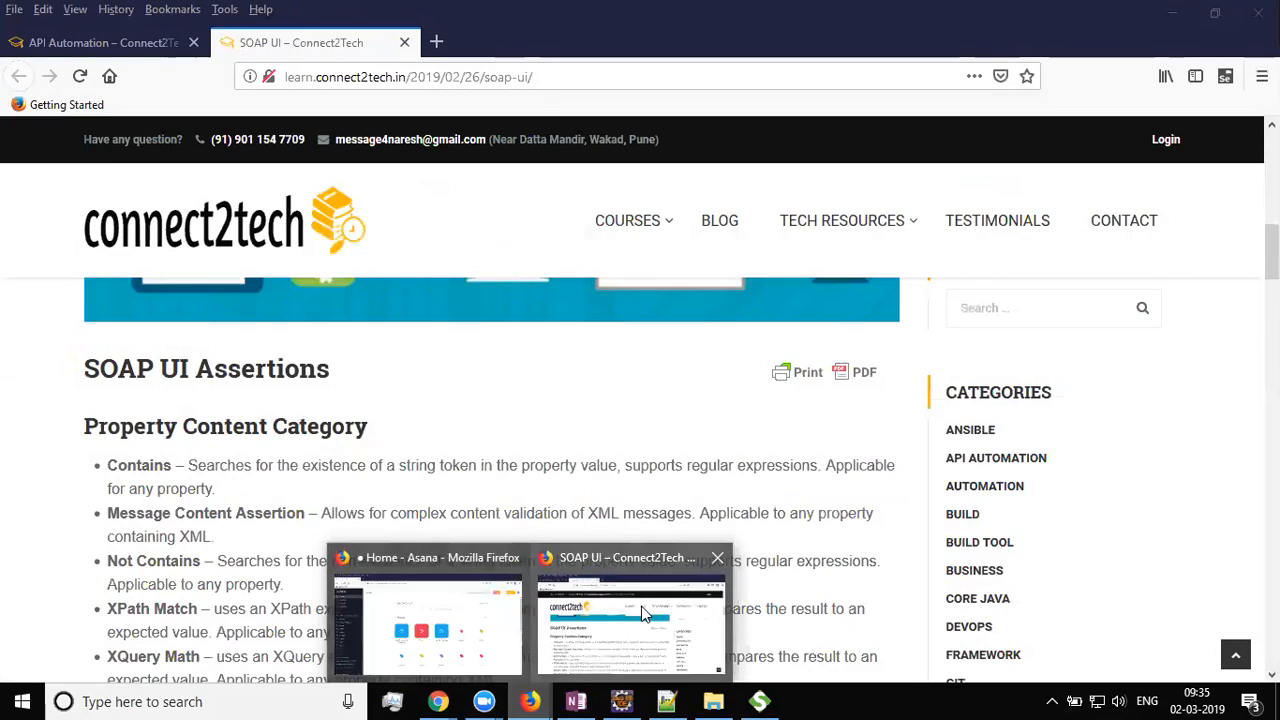
pyautogui.click(641, 606)
pyautogui.click(110, 42)
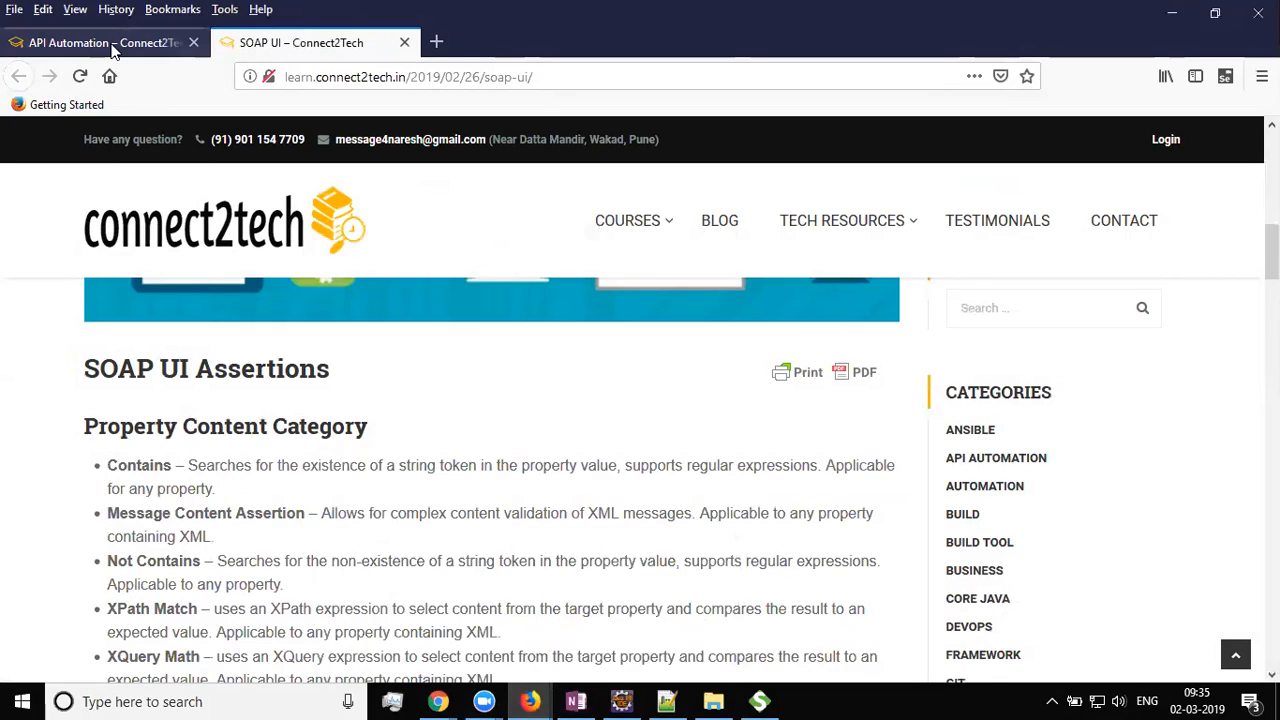
pyautogui.scroll(-6, 442, 377)
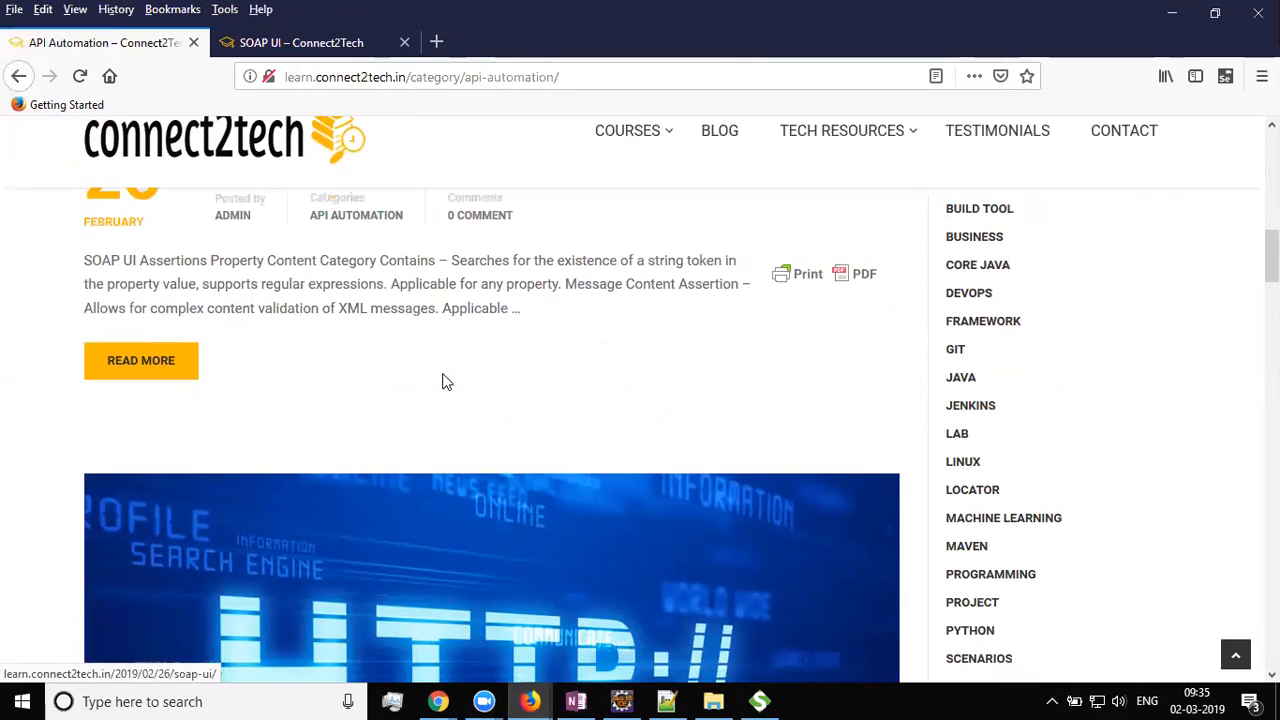
pyautogui.scroll(-15, 442, 377)
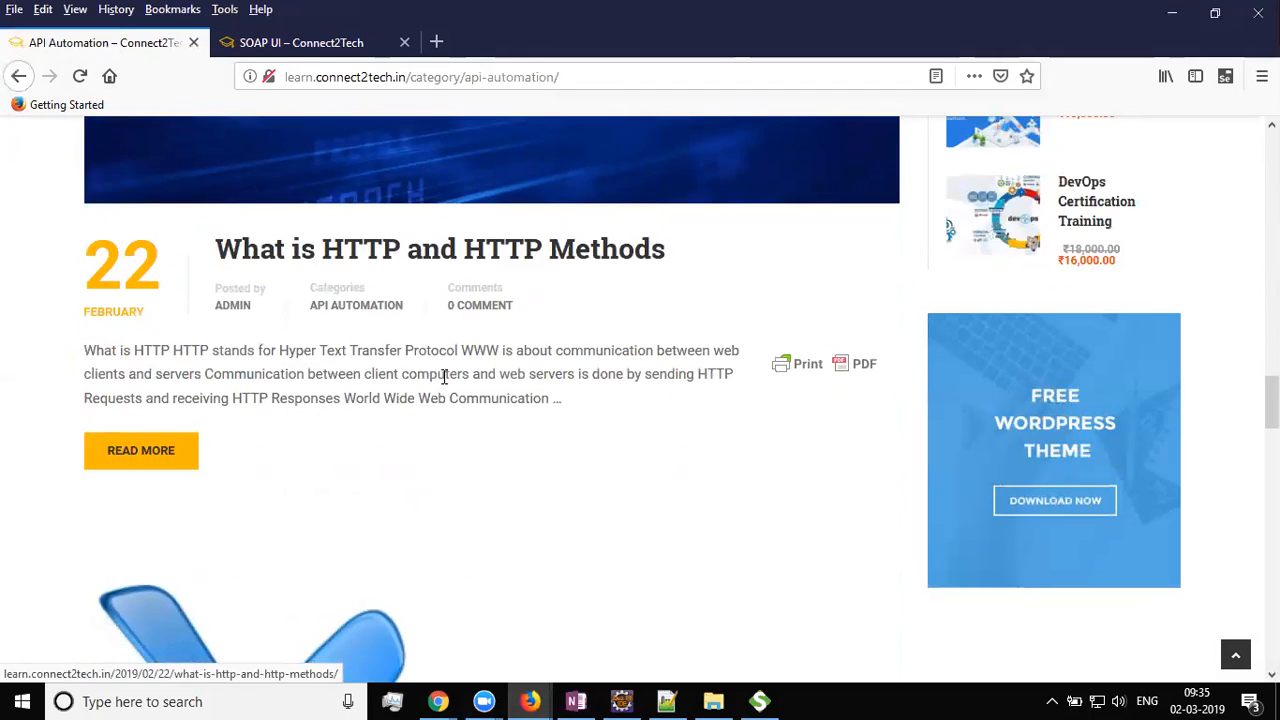
pyautogui.scroll(-10, 446, 386)
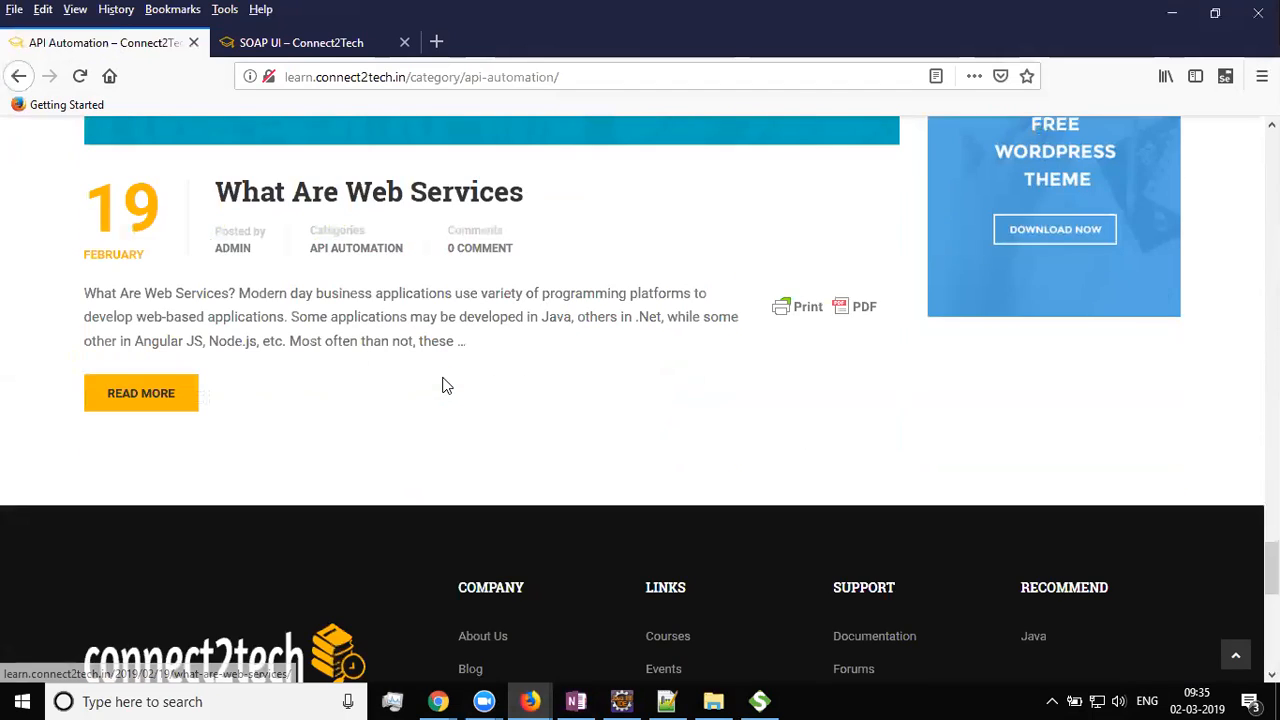
pyautogui.middleClick(372, 201)
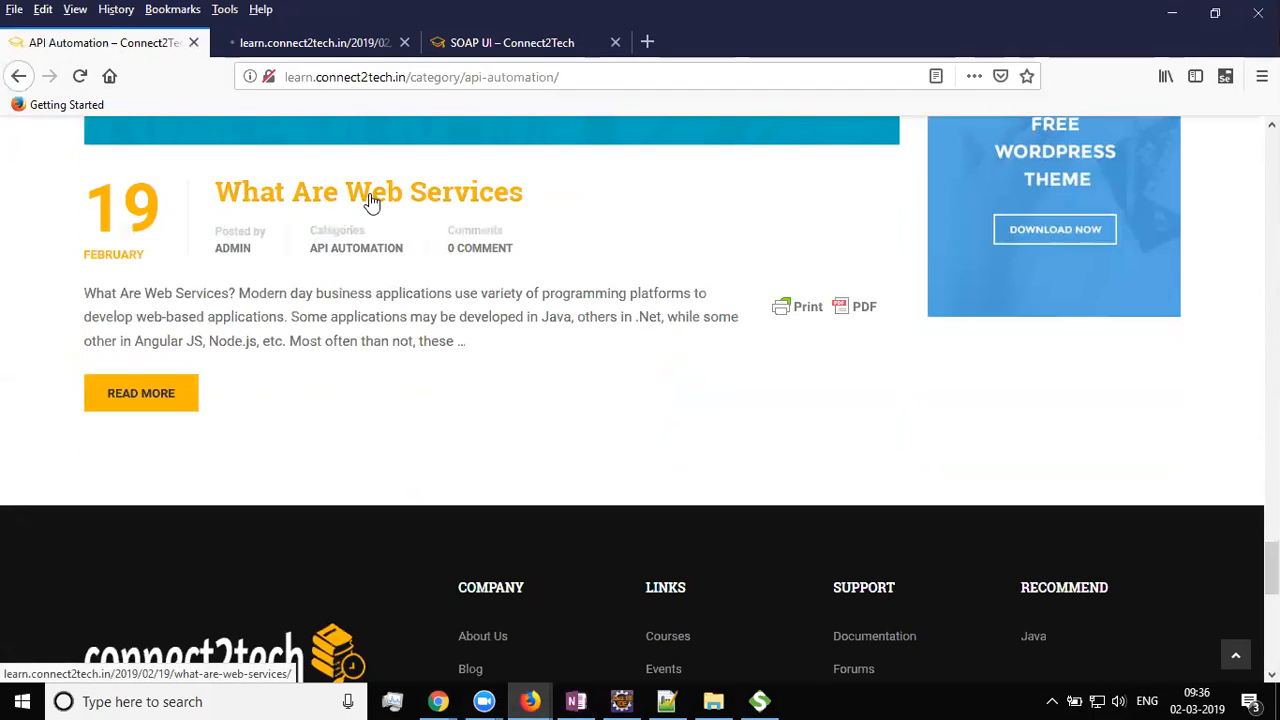
pyautogui.click(295, 42)
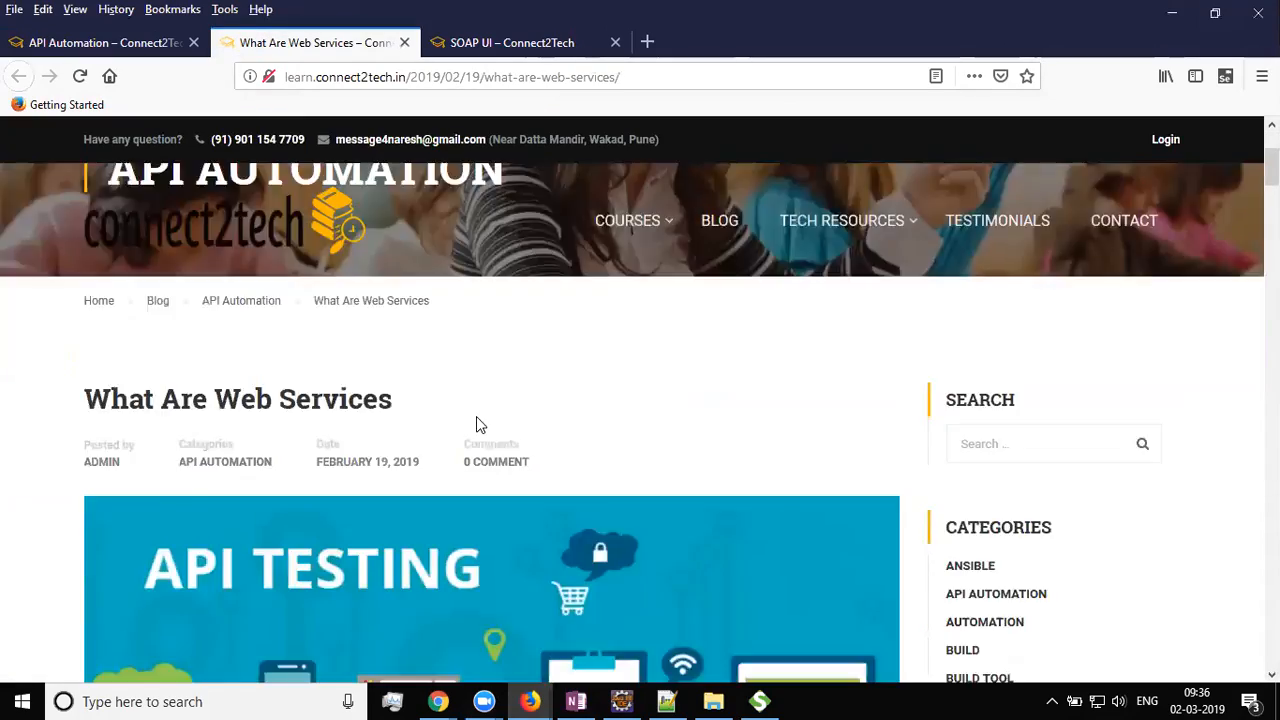
# Scroll through the post's SOAP envelope and WSDL sections, then return to SoapUI's Body1 response
pyautogui.scroll(-12, 477, 420)
pyautogui.scroll(-10, 477, 418)
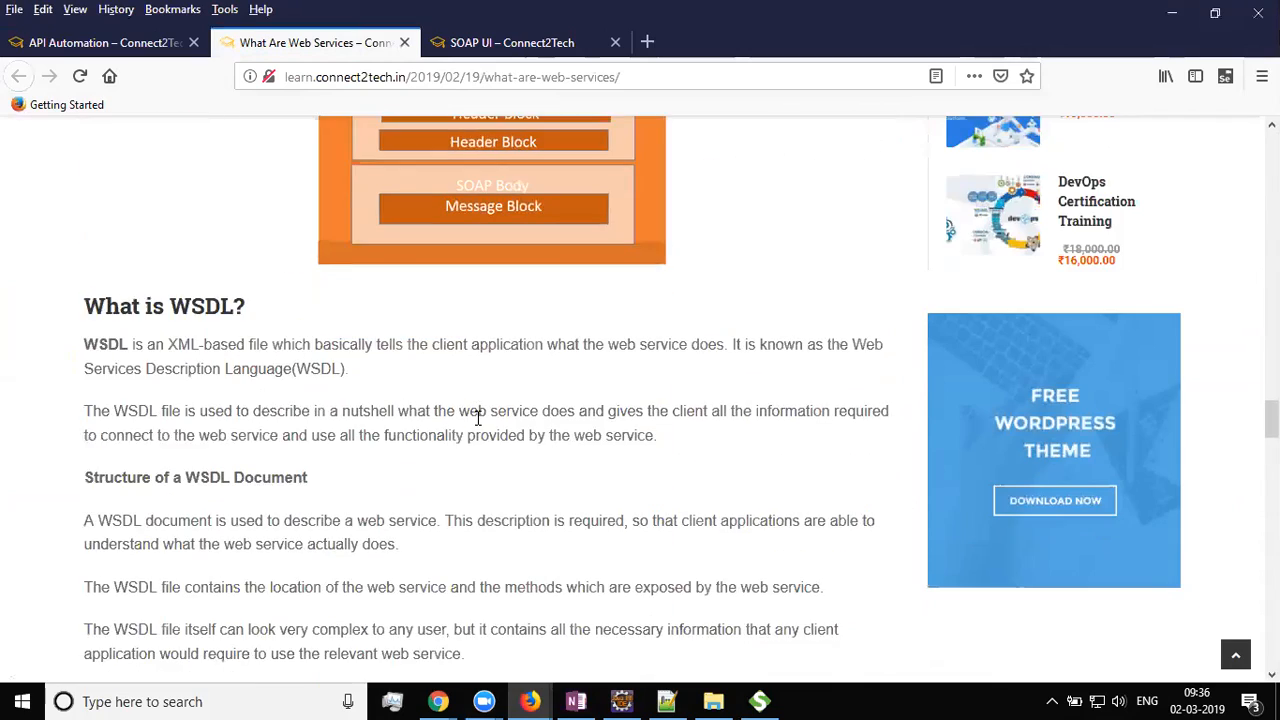
pyautogui.scroll(2, 477, 418)
pyautogui.scroll(-3, 477, 418)
pyautogui.scroll(-8, 477, 418)
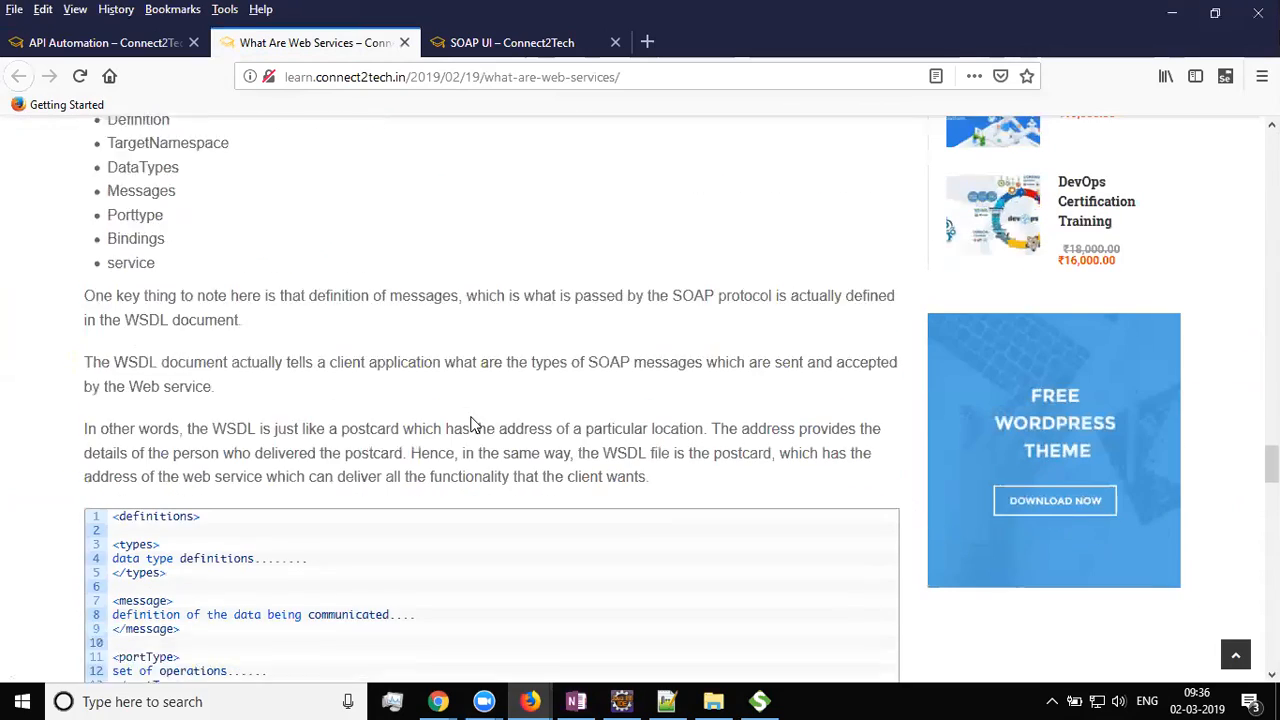
pyautogui.scroll(1, 150, 345)
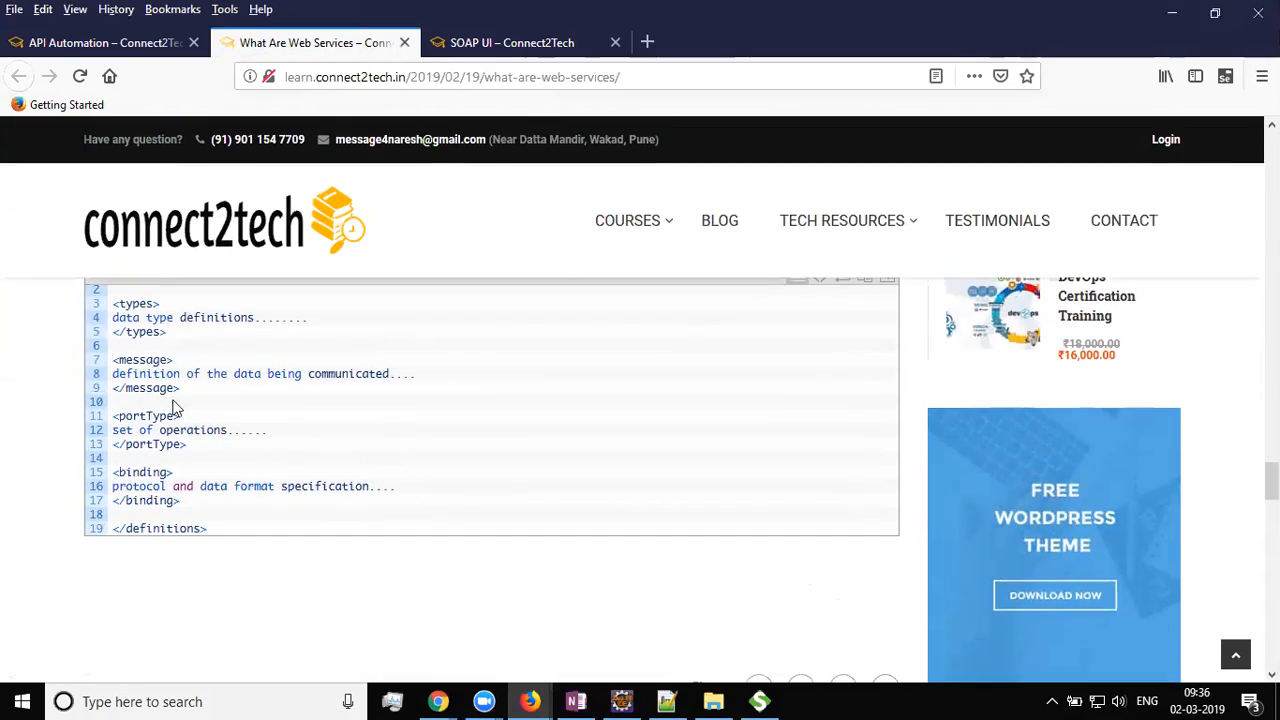
pyautogui.scroll(5, 249, 420)
pyautogui.scroll(10, 341, 440)
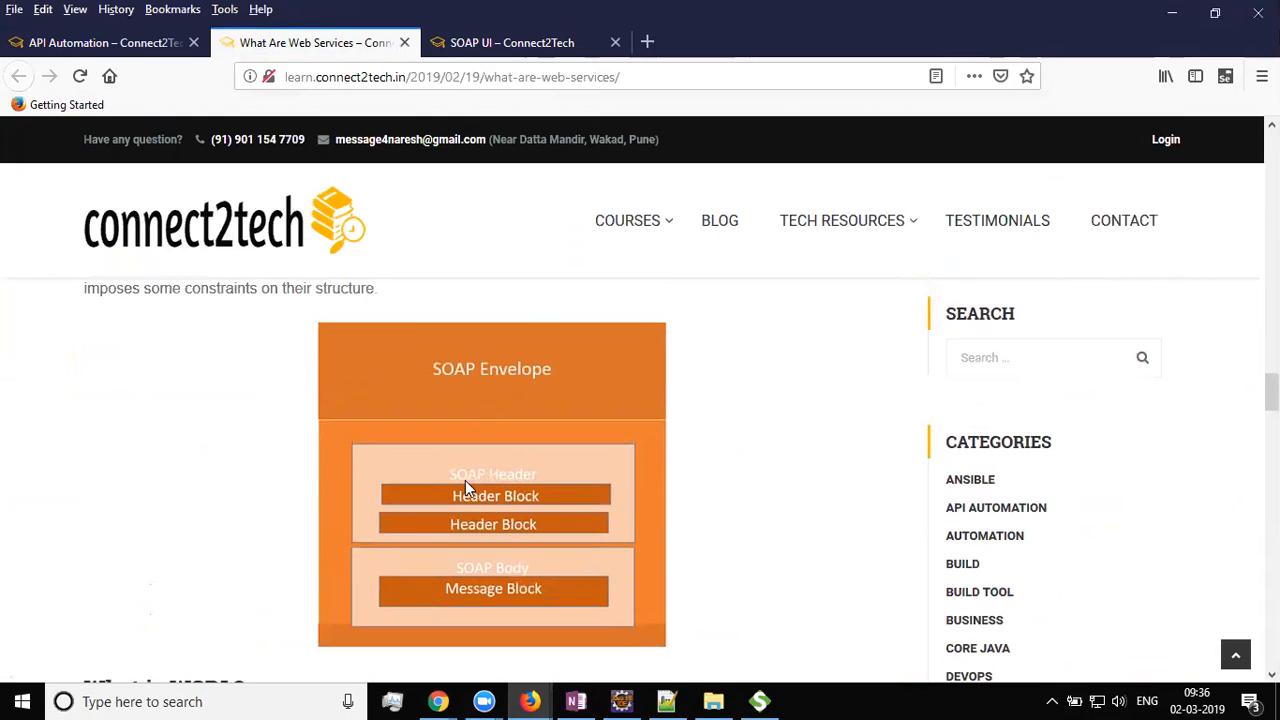
pyautogui.hotkey('alt', 'Tab')
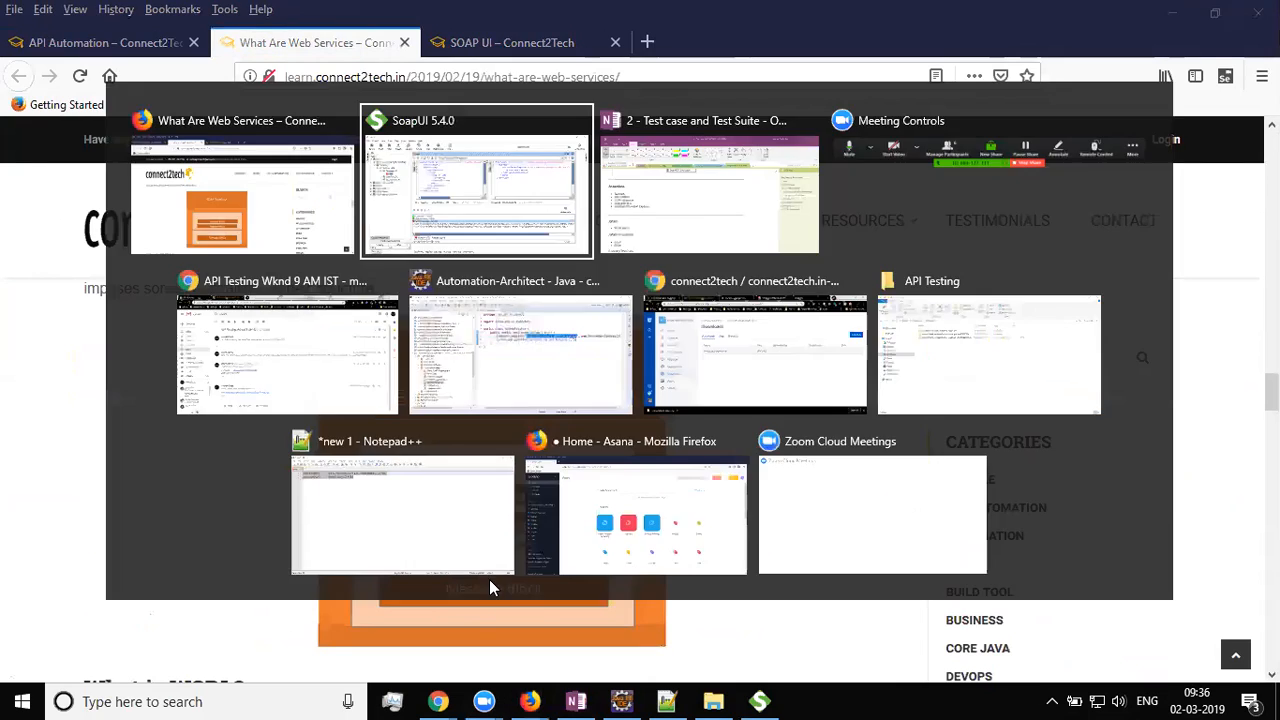
pyautogui.click(816, 230)
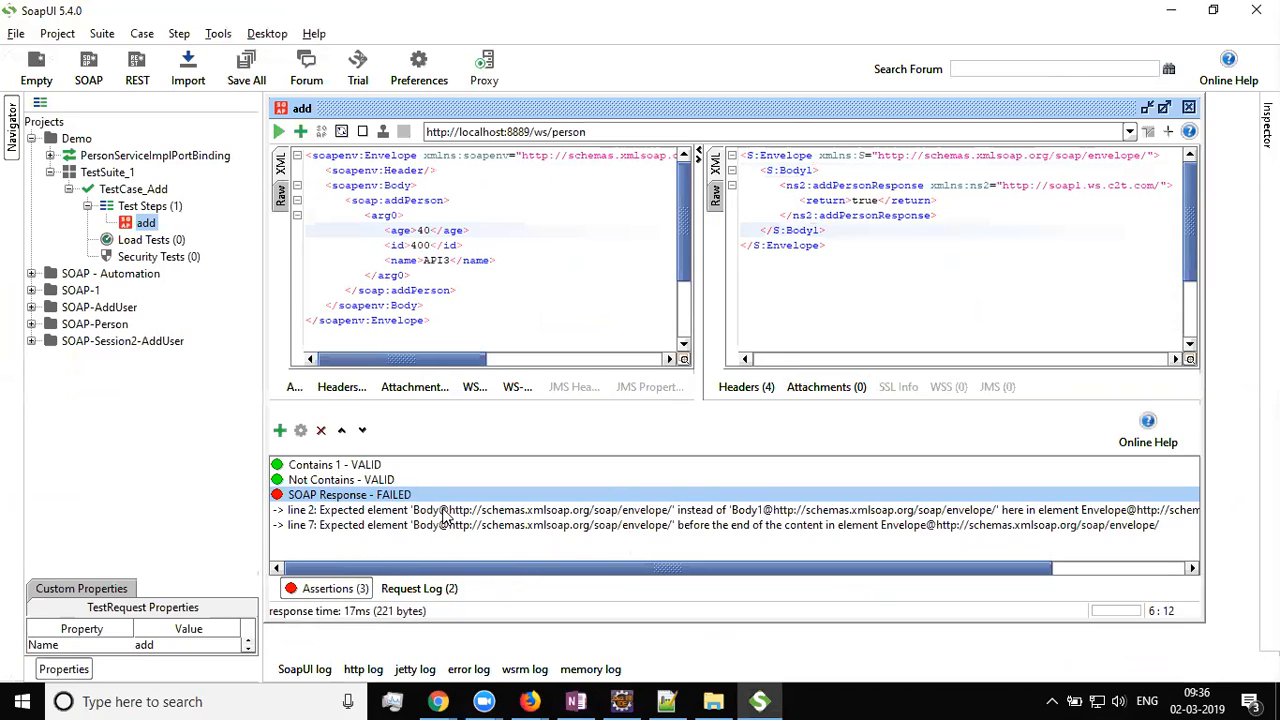
pyautogui.moveTo(628, 565); pyautogui.dragTo(448, 555)
pyautogui.click(328, 512)
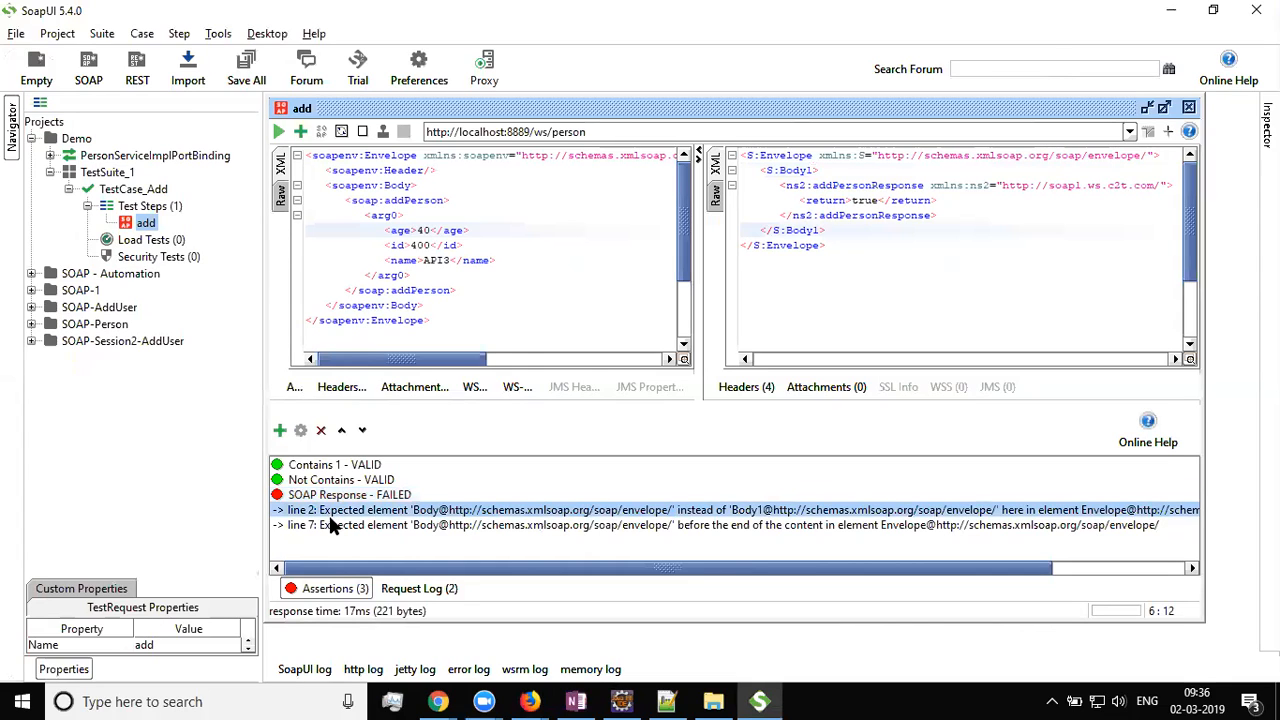
pyautogui.click(338, 526)
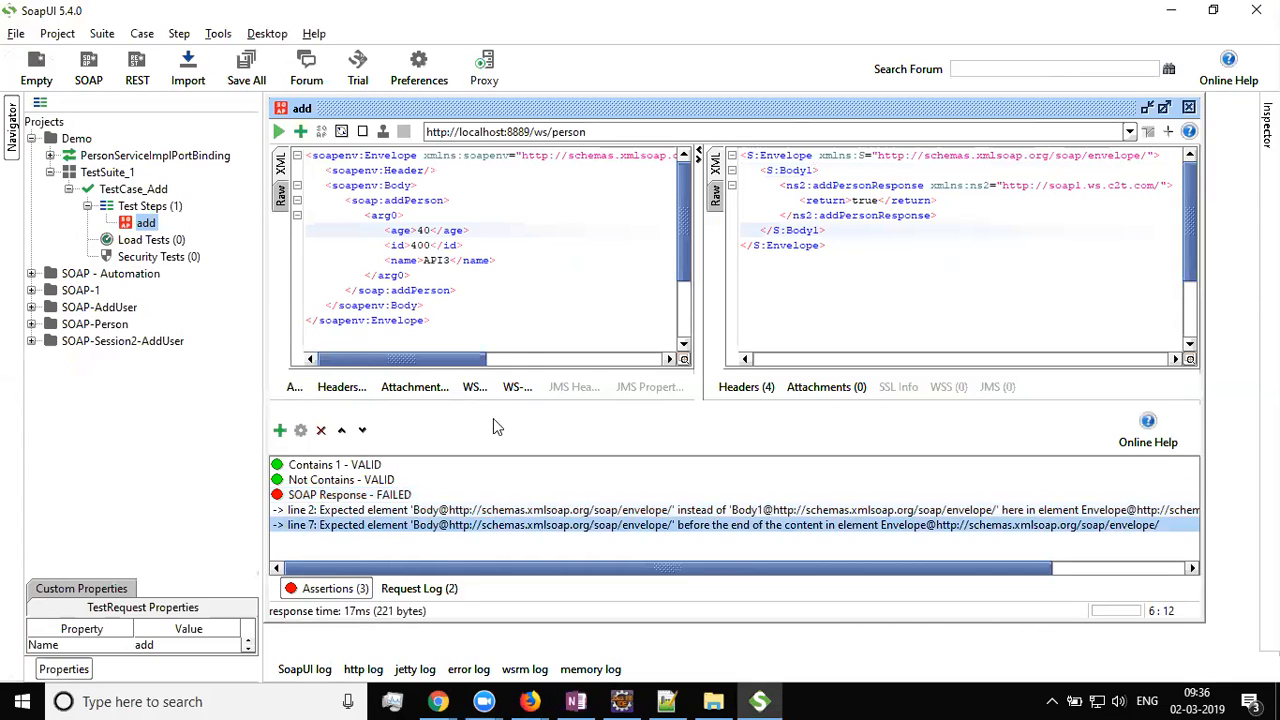
pyautogui.click(800, 170)
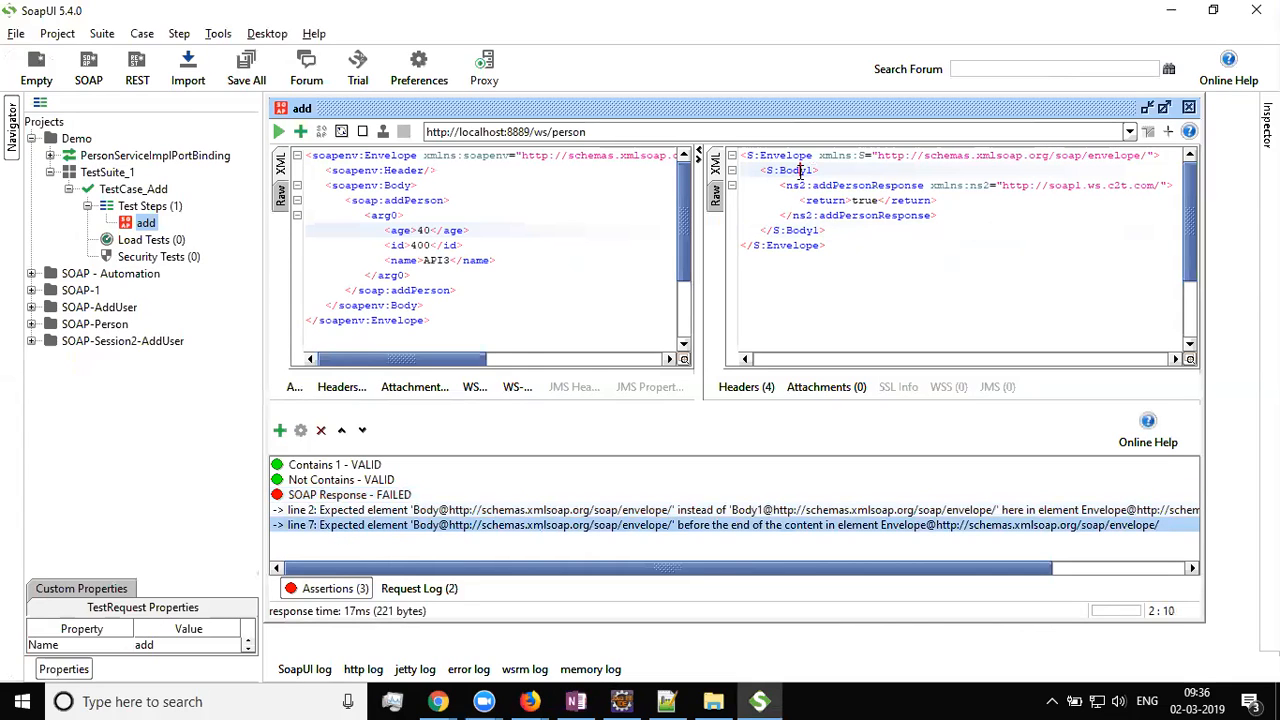
pyautogui.click(808, 231)
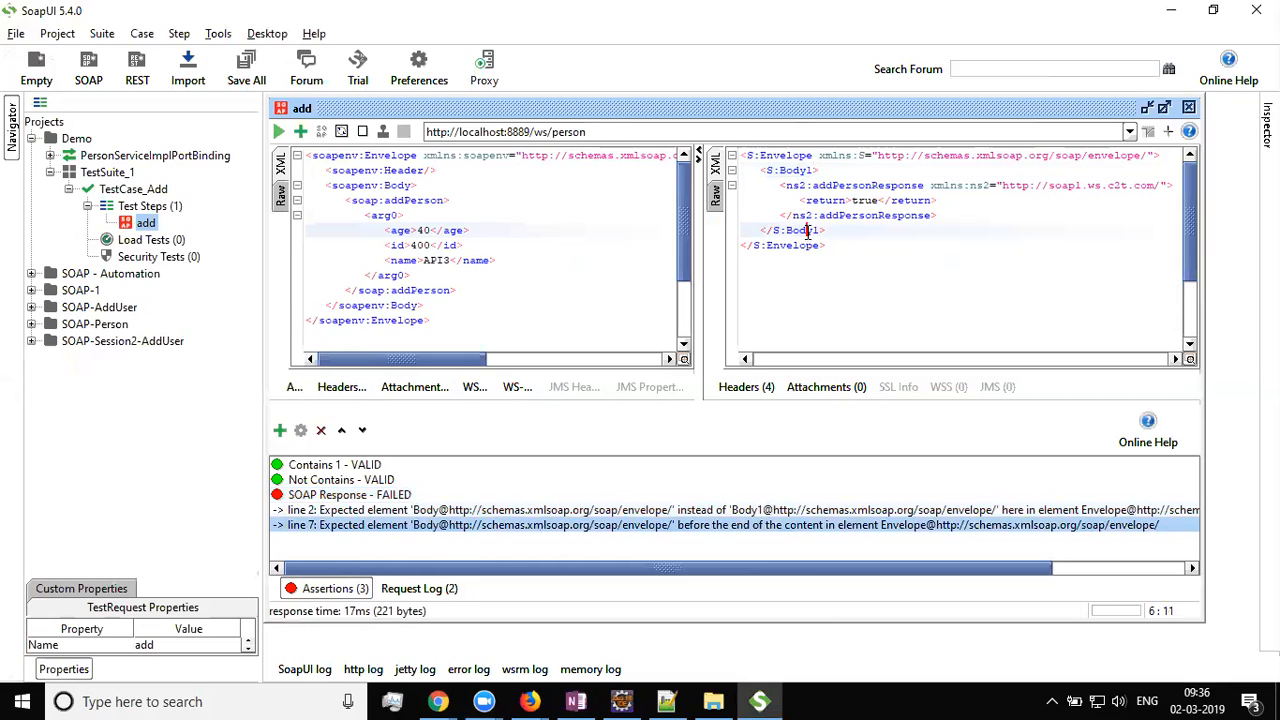
pyautogui.click(512, 511)
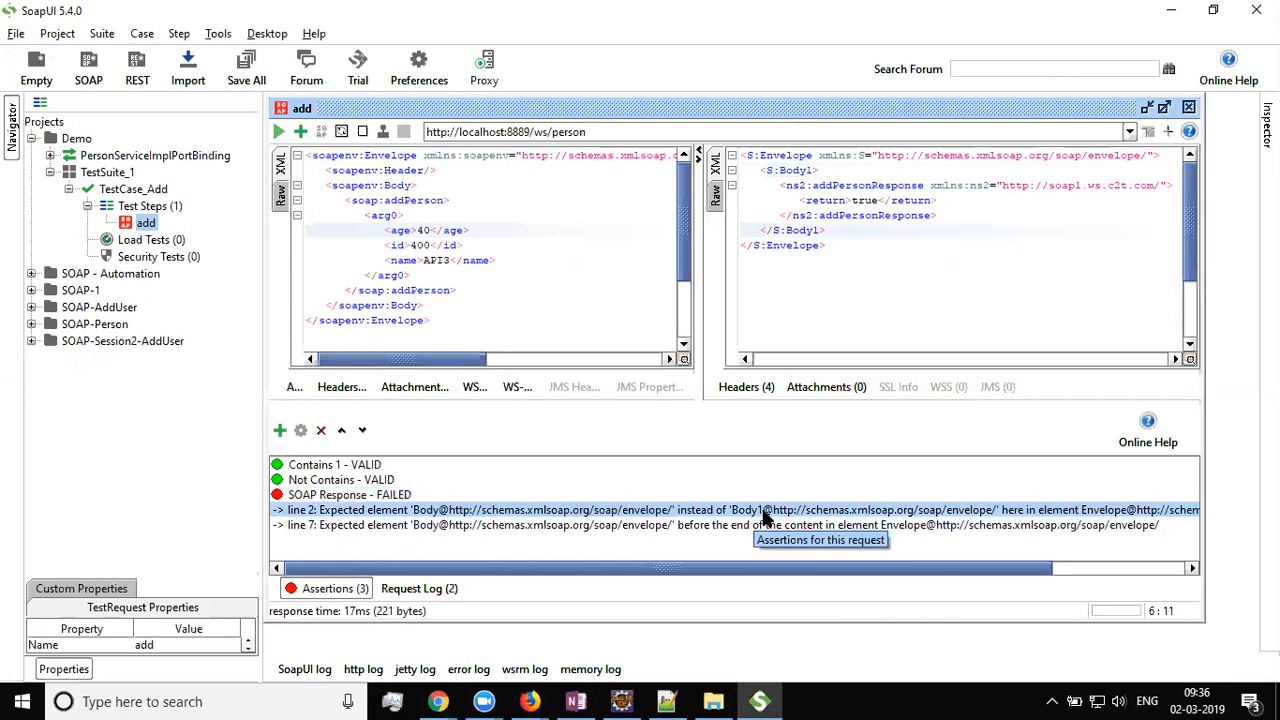
# Raise the volume, then bring up the context menu for the SOAP Response - FAILED assertion
pyautogui.press('XF86AudioRaiseVolume')
pyautogui.press('XF86AudioRaiseVolume')
pyautogui.press('XF86AudioRaiseVolume')
pyautogui.press('XF86AudioRaiseVolume')
pyautogui.press('XF86AudioRaiseVolume')
pyautogui.press('XF86AudioRaiseVolume')
pyautogui.press('XF86AudioRaiseVolume')
pyautogui.press('XF86AudioRaiseVolume')
pyautogui.press('XF86AudioRaiseVolume')
pyautogui.press('XF86AudioRaiseVolume')
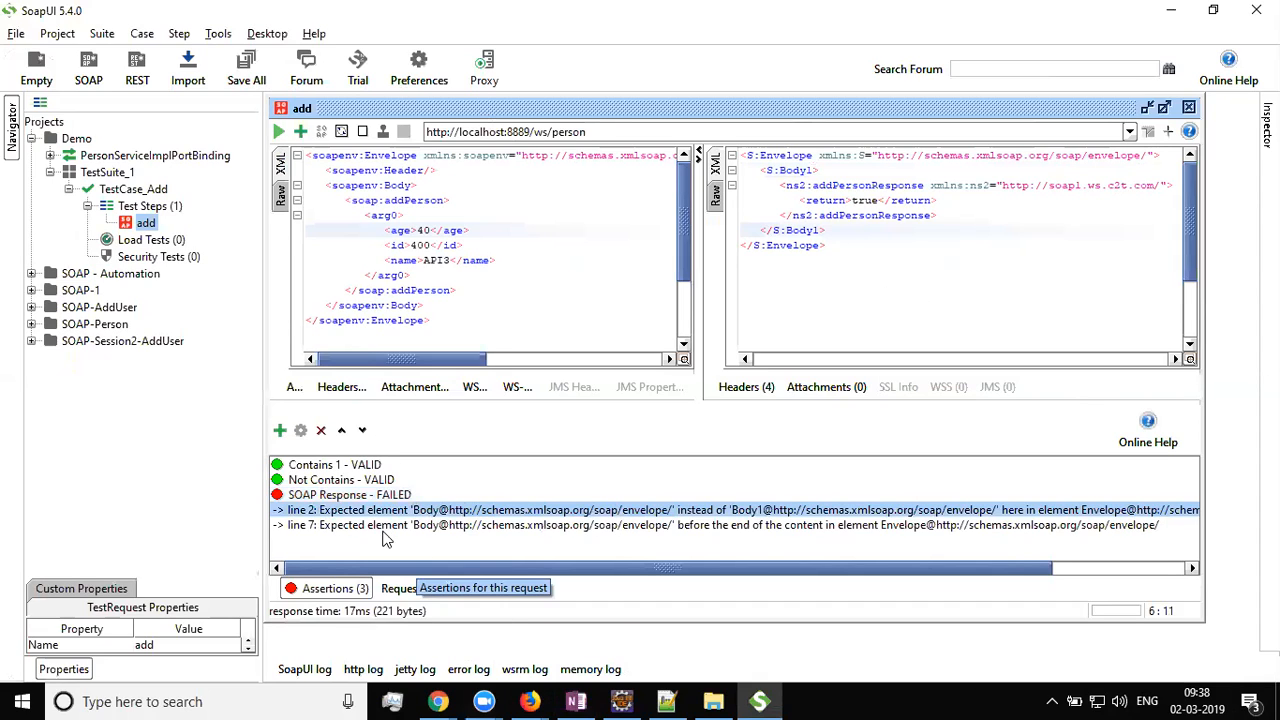
pyautogui.click(355, 500)
pyautogui.rightClick(355, 500)
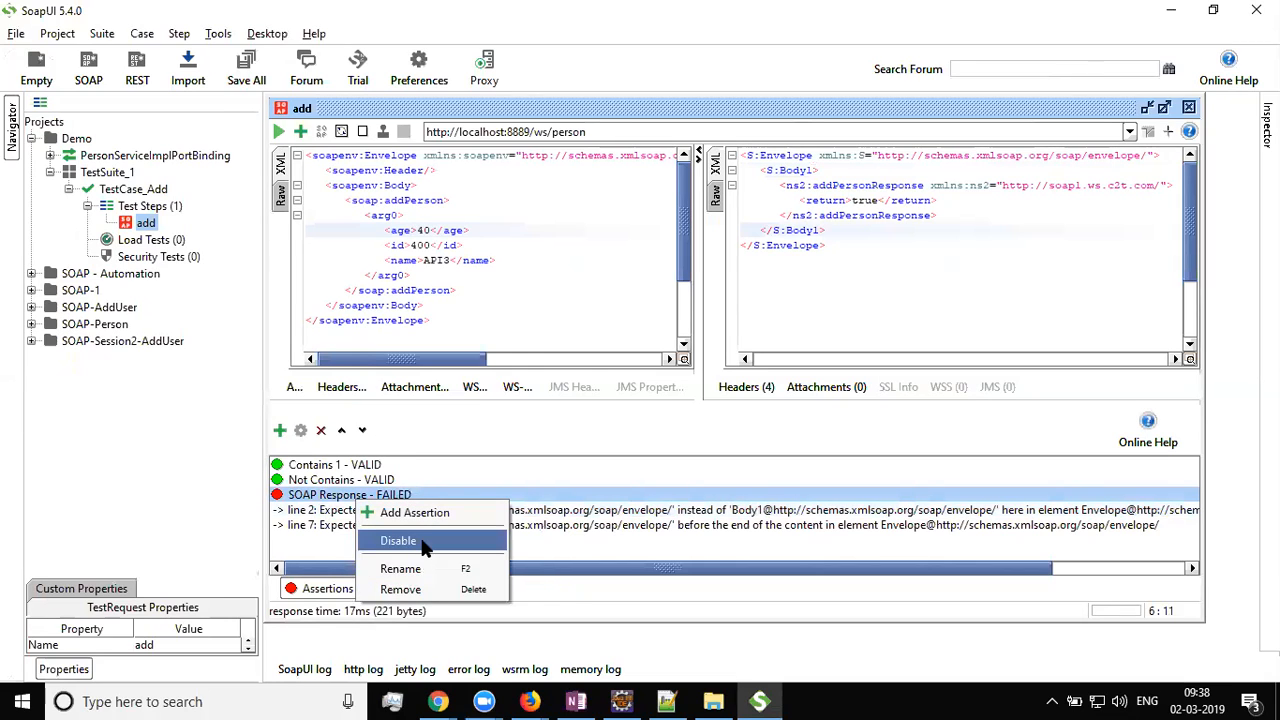
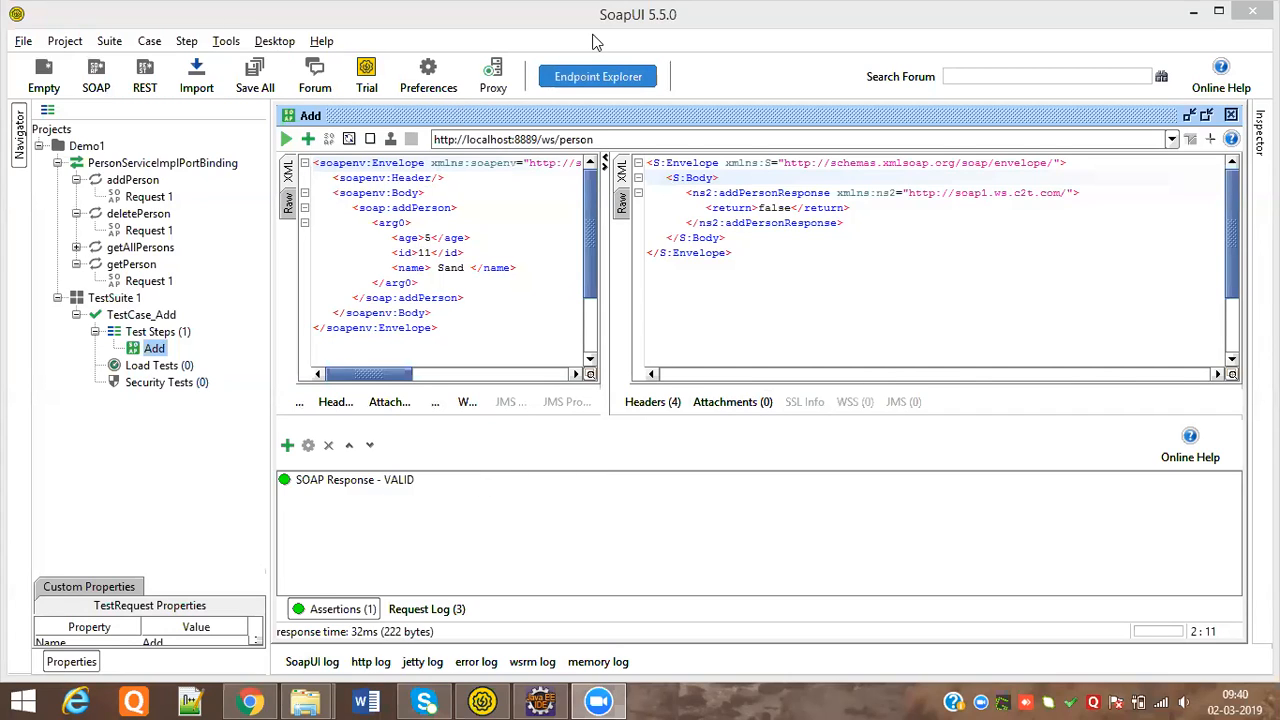
# Remove the Add step's existing SOAP Response assertion
pyautogui.rightClick(373, 484)
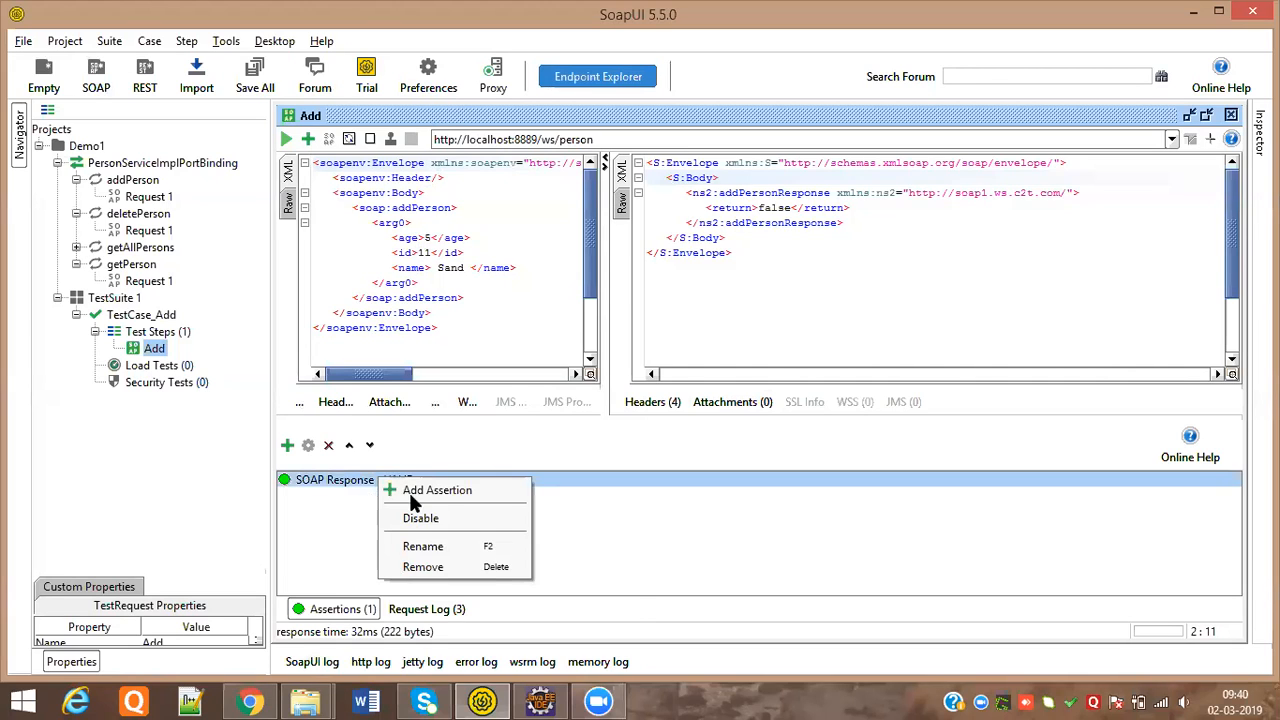
pyautogui.click(440, 563)
pyautogui.click(605, 372)
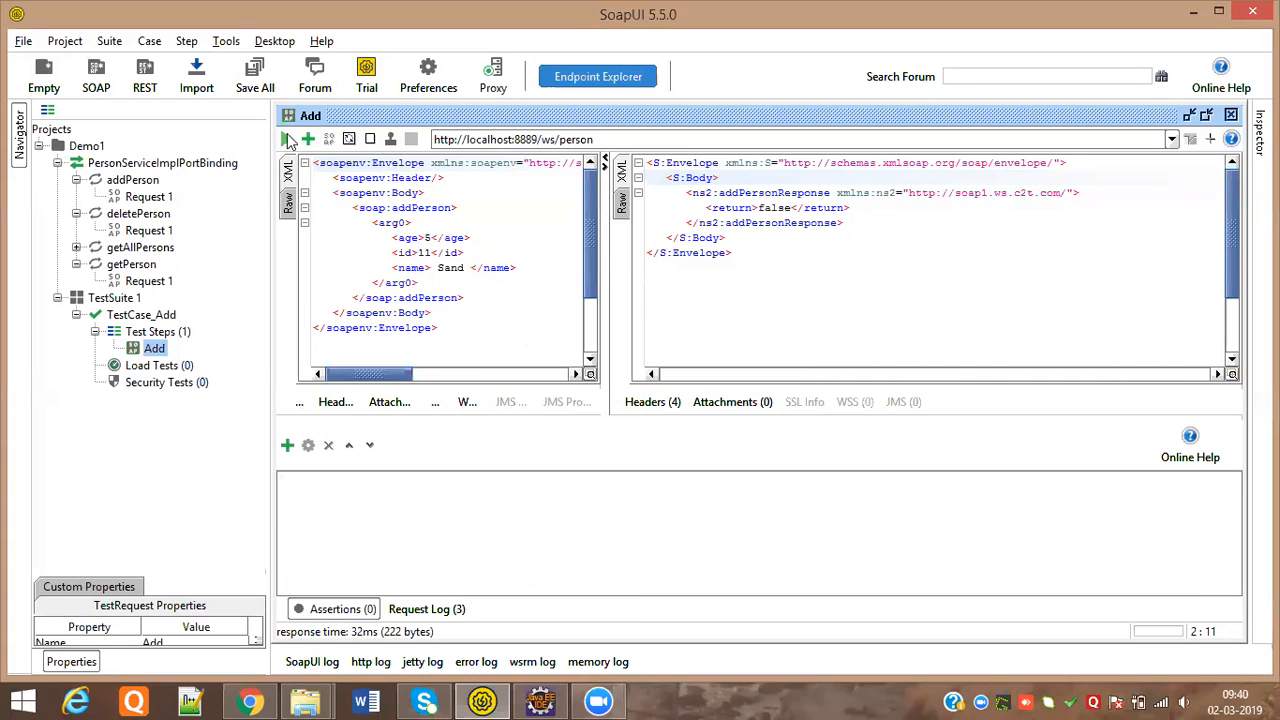
# Add a new SOAP Response assertion from Compliance, Status and Standards
pyautogui.click(308, 140)
pyautogui.click(452, 257)
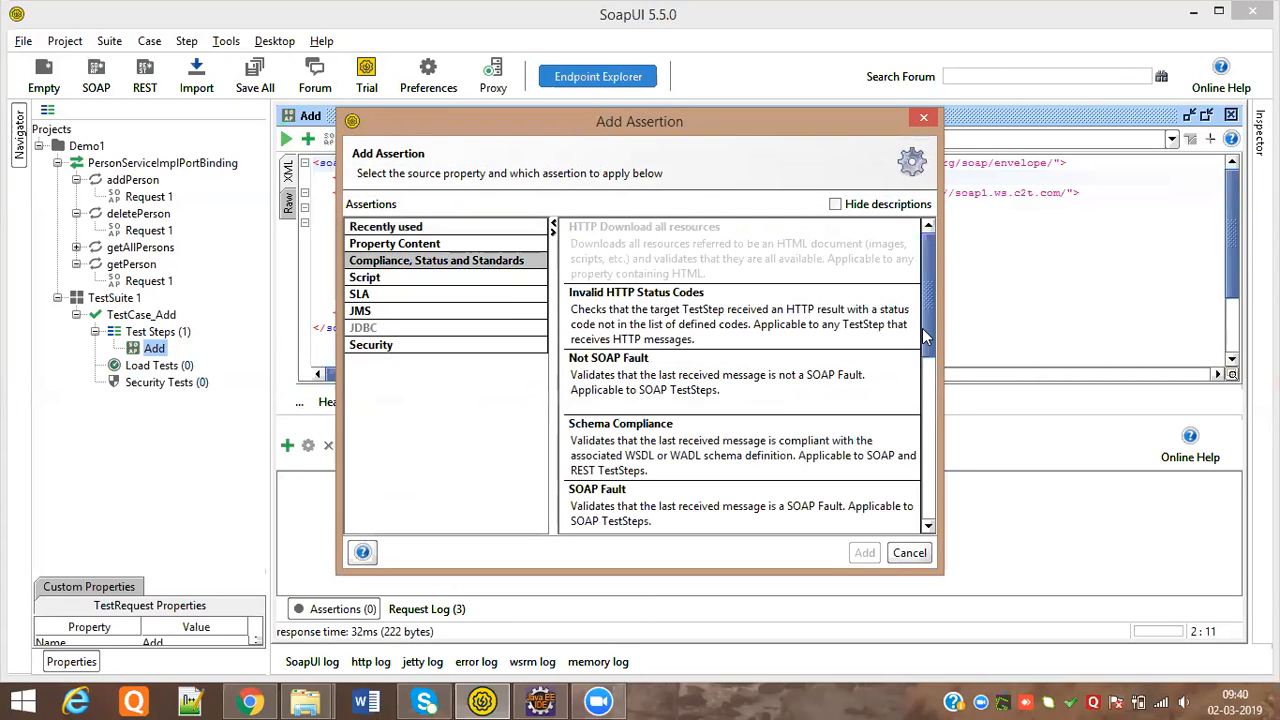
pyautogui.scroll(-3, 926, 351)
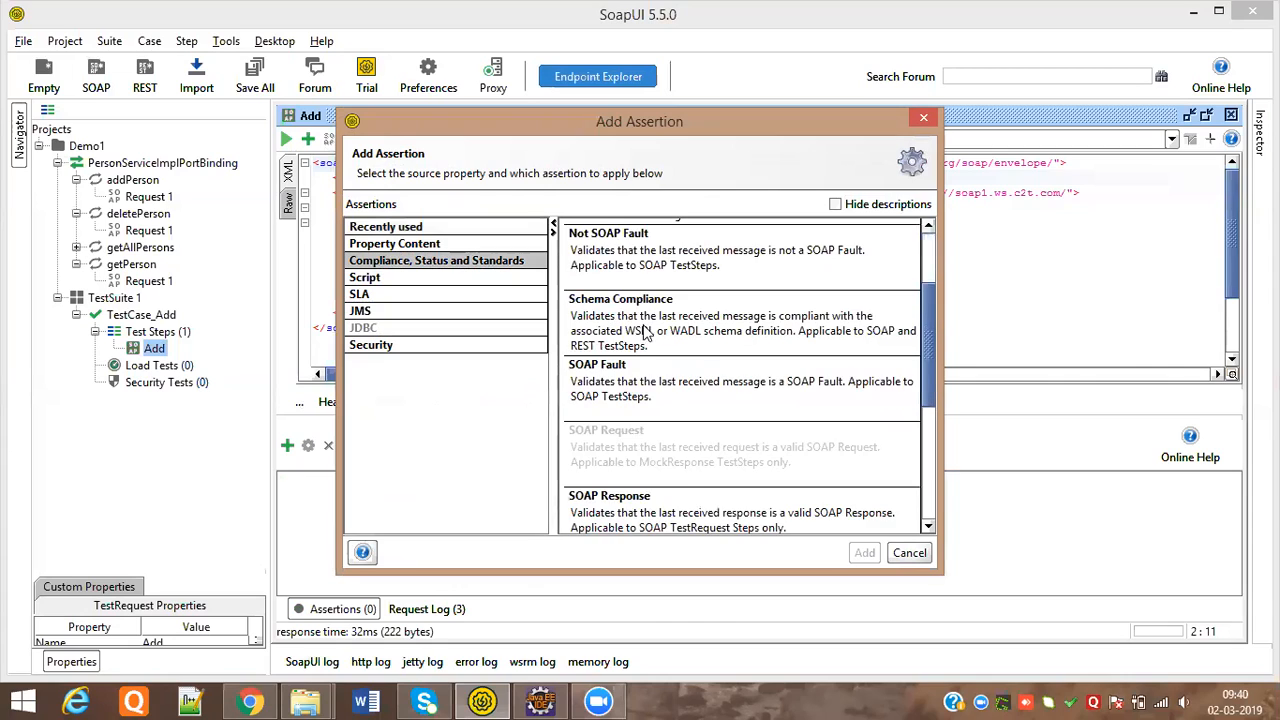
pyautogui.scroll(3, 868, 291)
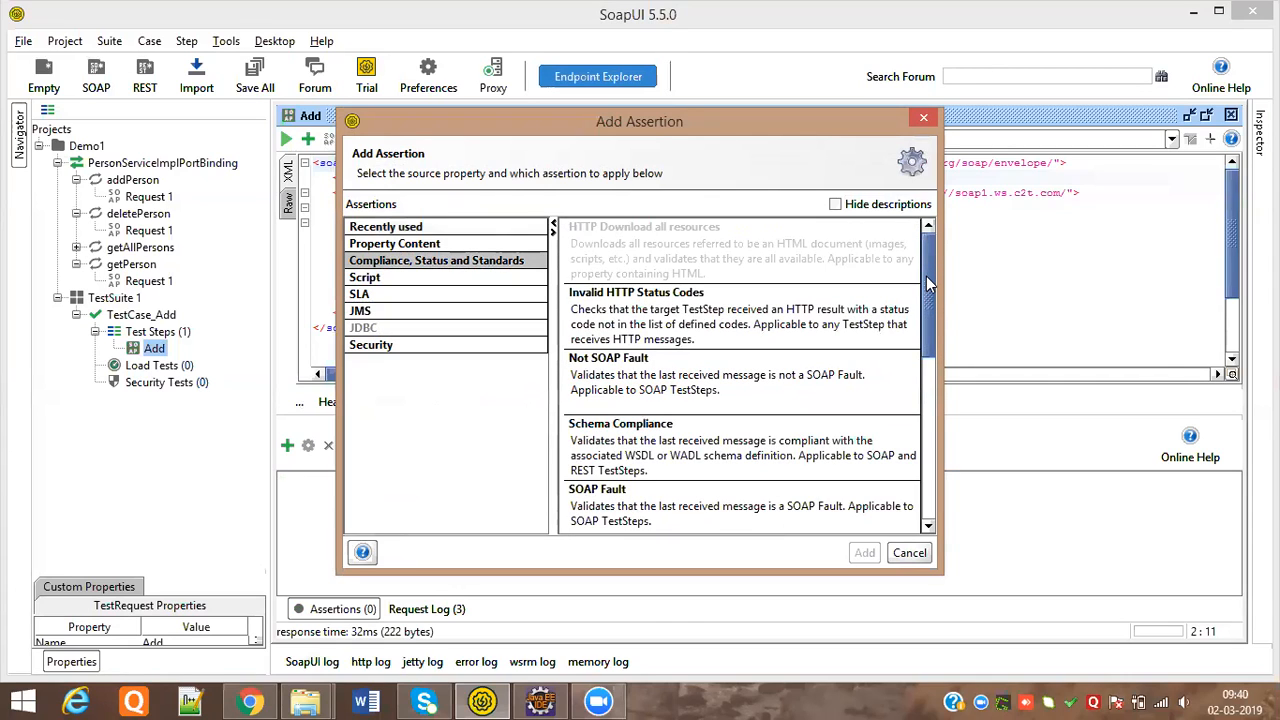
pyautogui.scroll(-5, 930, 310)
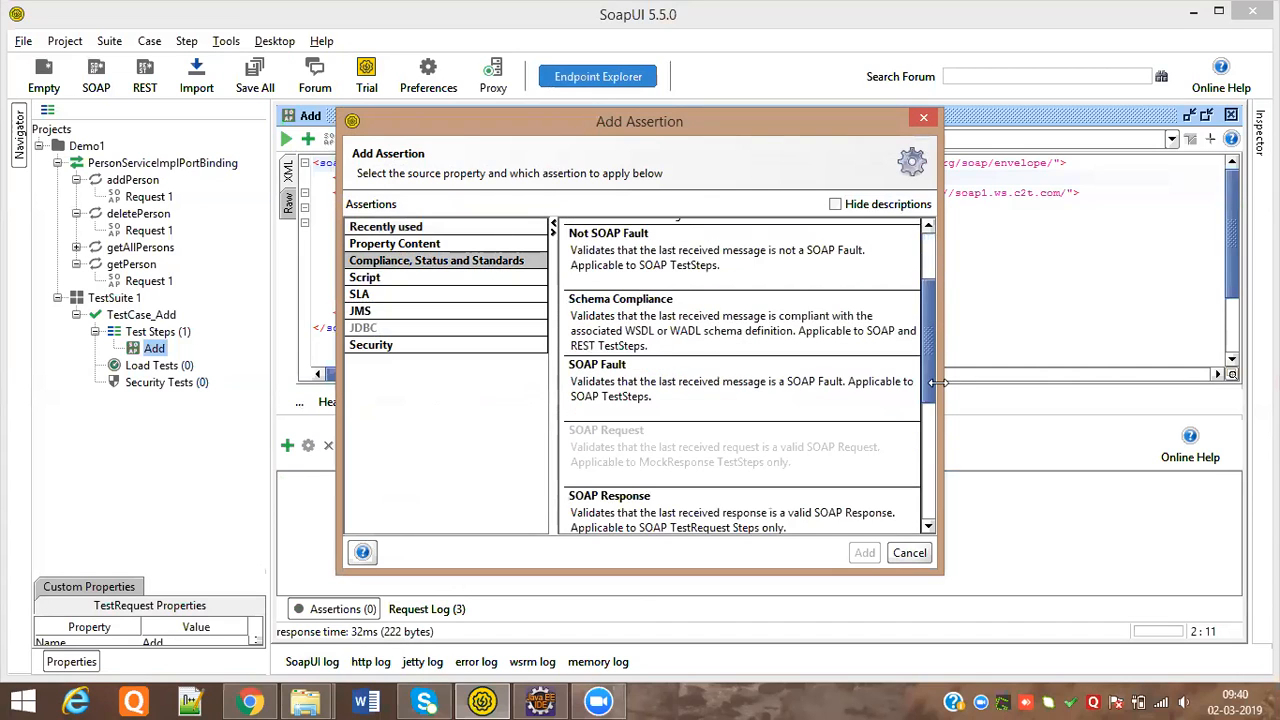
pyautogui.scroll(-1, 840, 413)
pyautogui.click(840, 407)
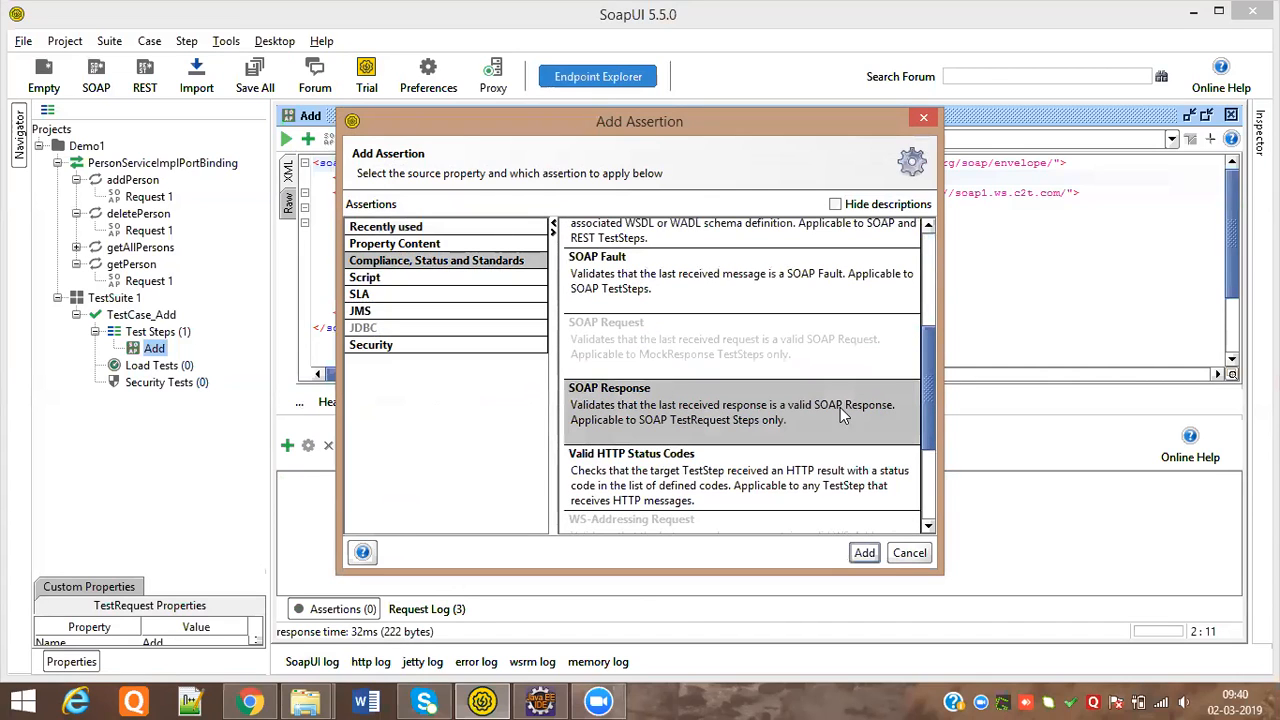
pyautogui.click(863, 553)
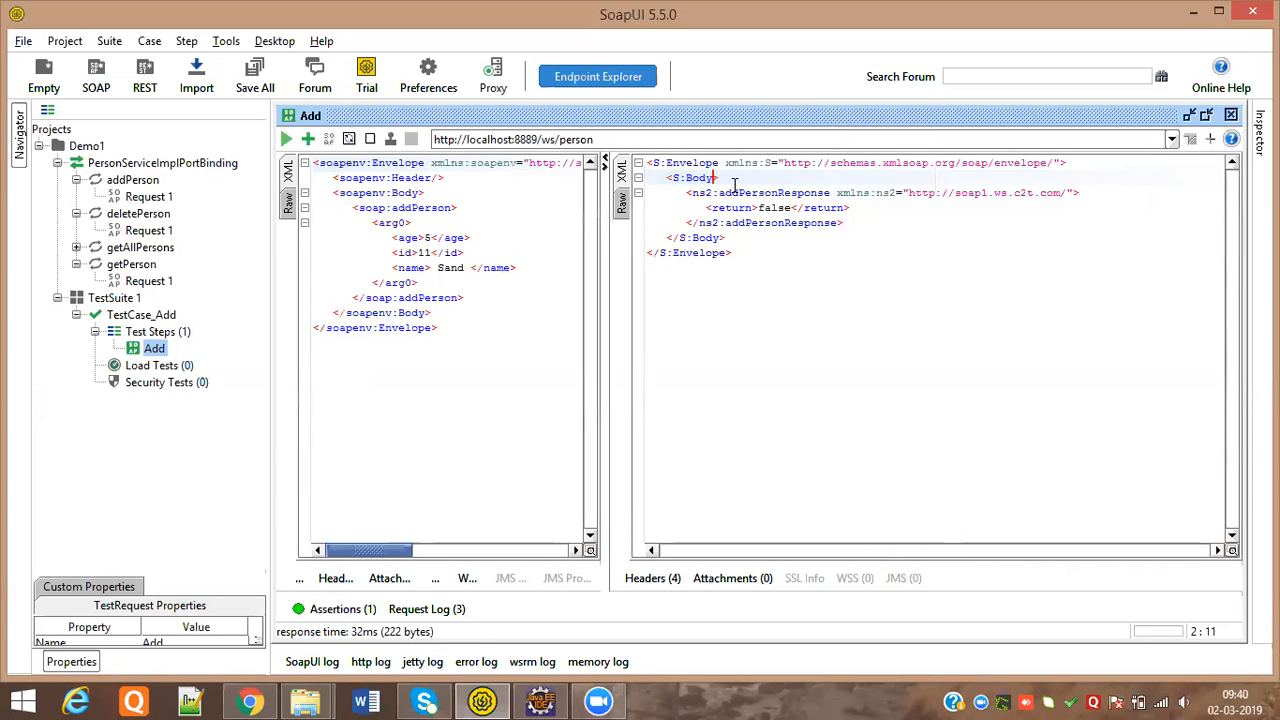
# Type 1 into the response's S:Body tags
pyautogui.write('1')
pyautogui.click(725, 237)
pyautogui.write('1')
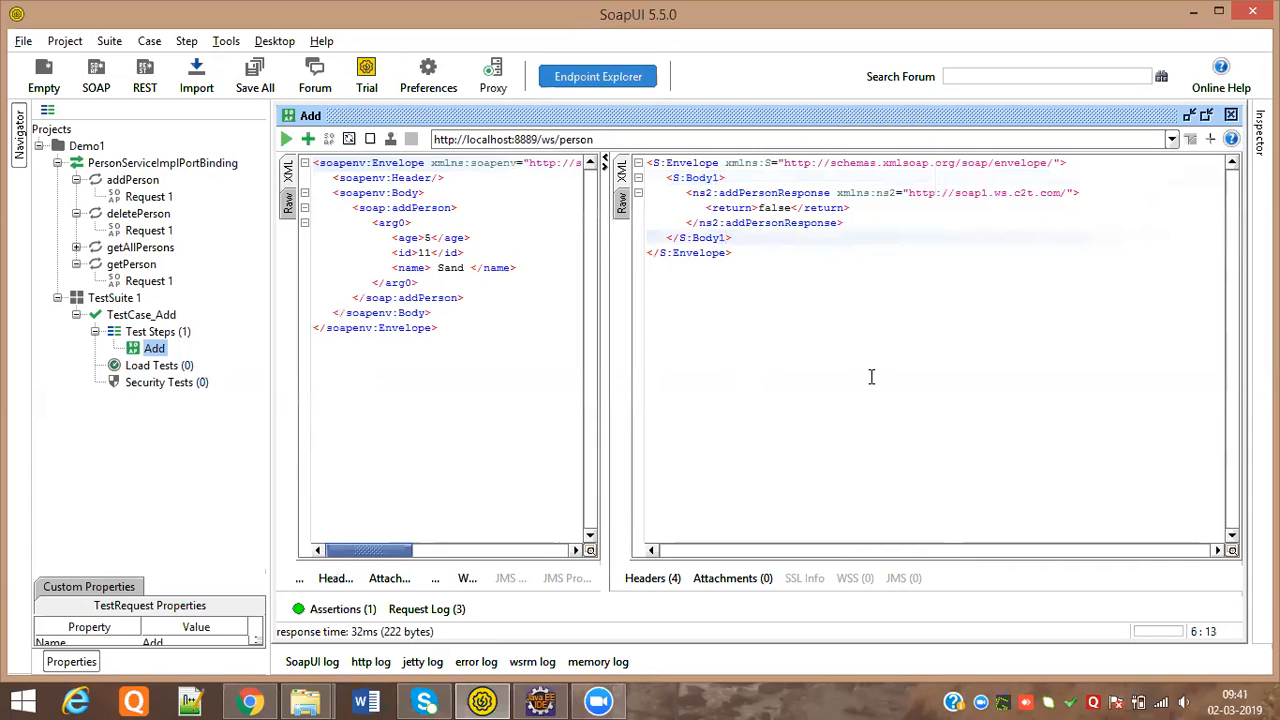
# Re-send the Add request and check the SOAP Response assertion shows VALID
pyautogui.click(287, 141)
pyautogui.click(360, 609)
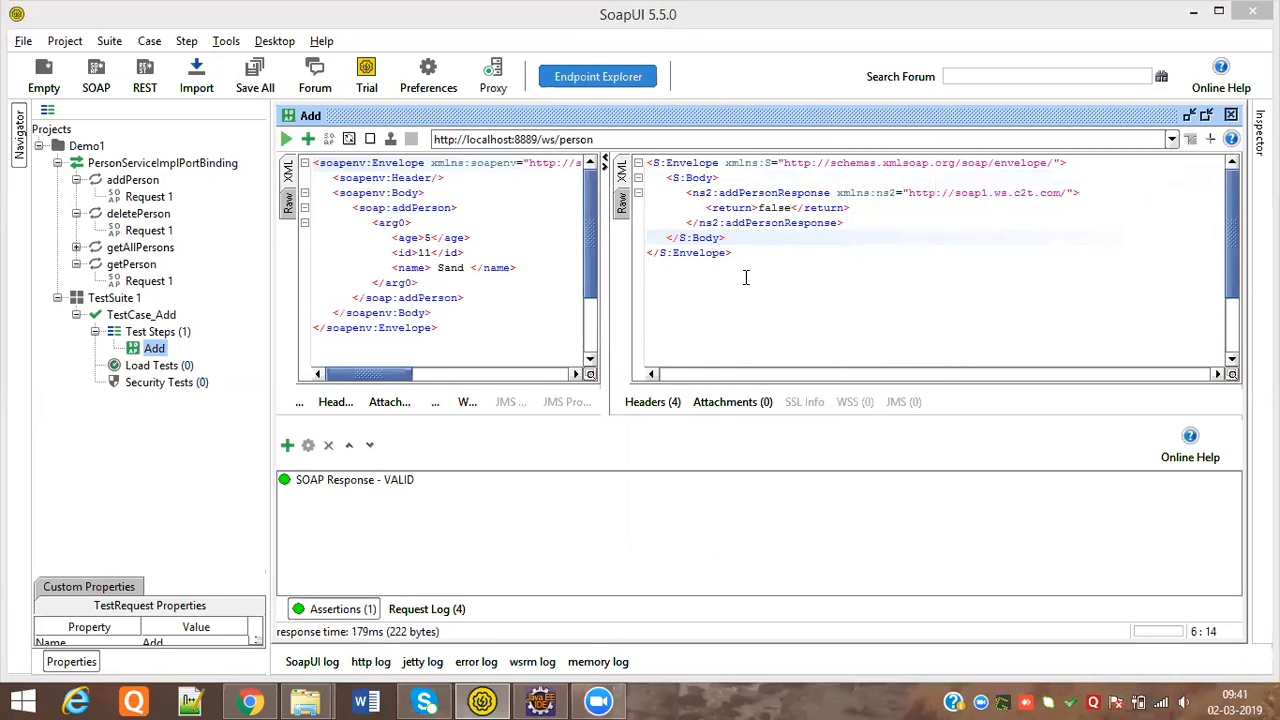
pyautogui.click(713, 178)
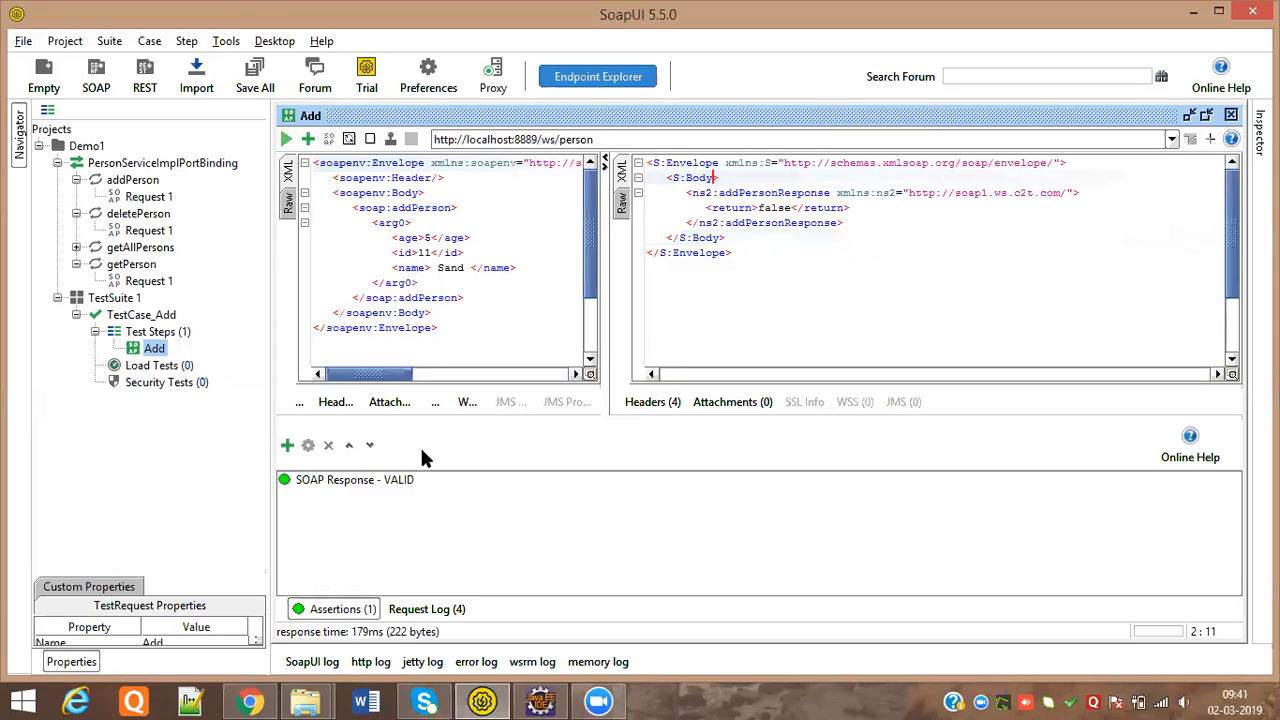
# Remove the SOAP Response assertion from the Add step
pyautogui.click(347, 479)
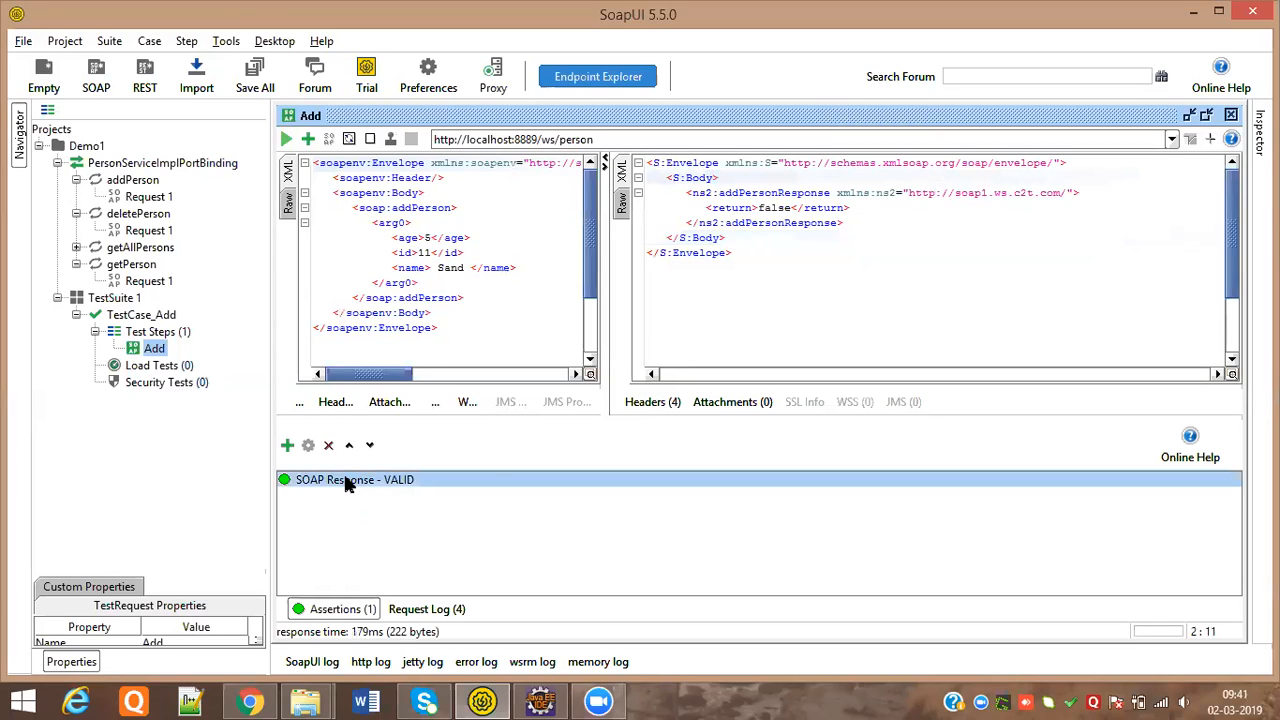
pyautogui.rightClick(345, 482)
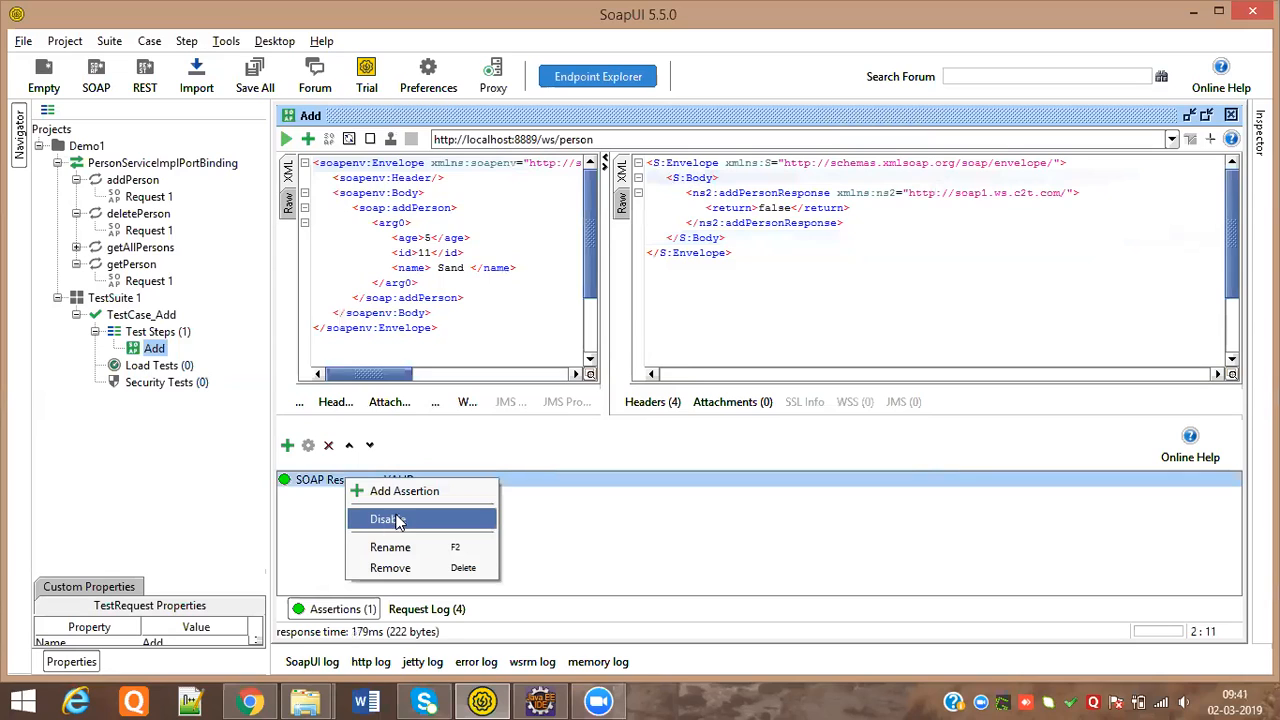
pyautogui.click(388, 569)
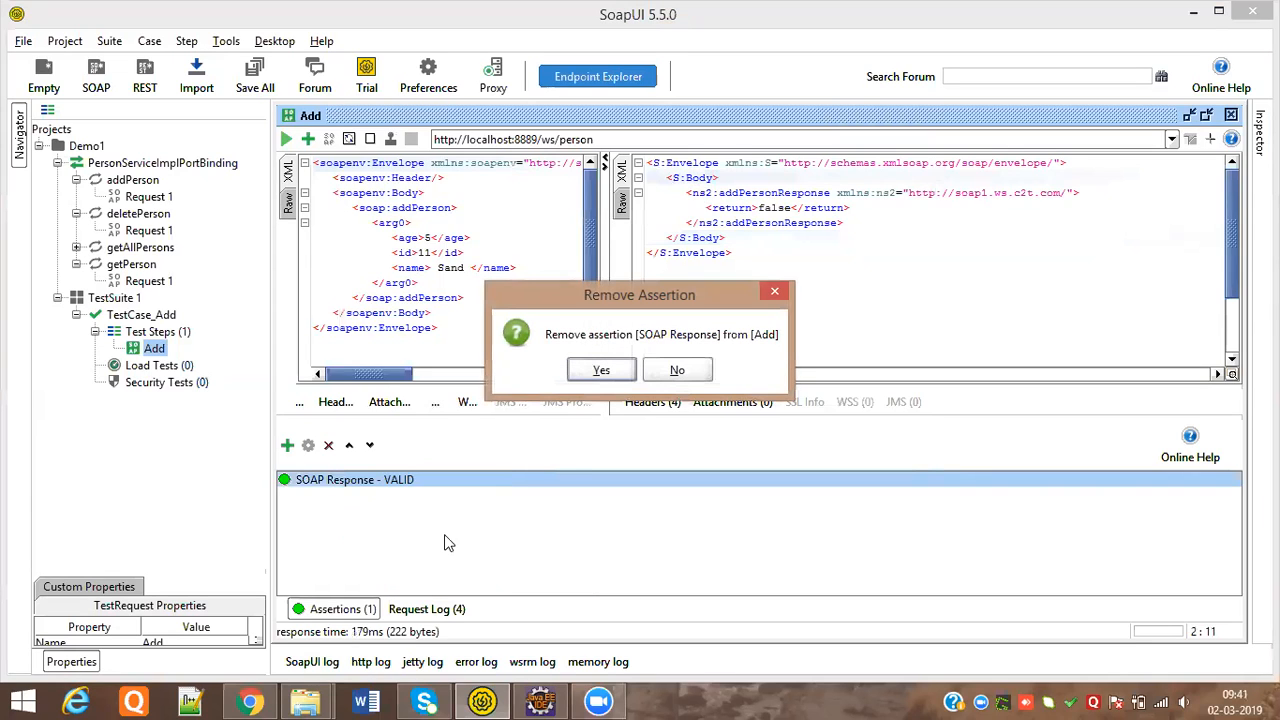
pyautogui.click(598, 371)
# Append 1 to the opening and closing response tags so both read S:Body1
pyautogui.click(718, 178)
pyautogui.write('1')
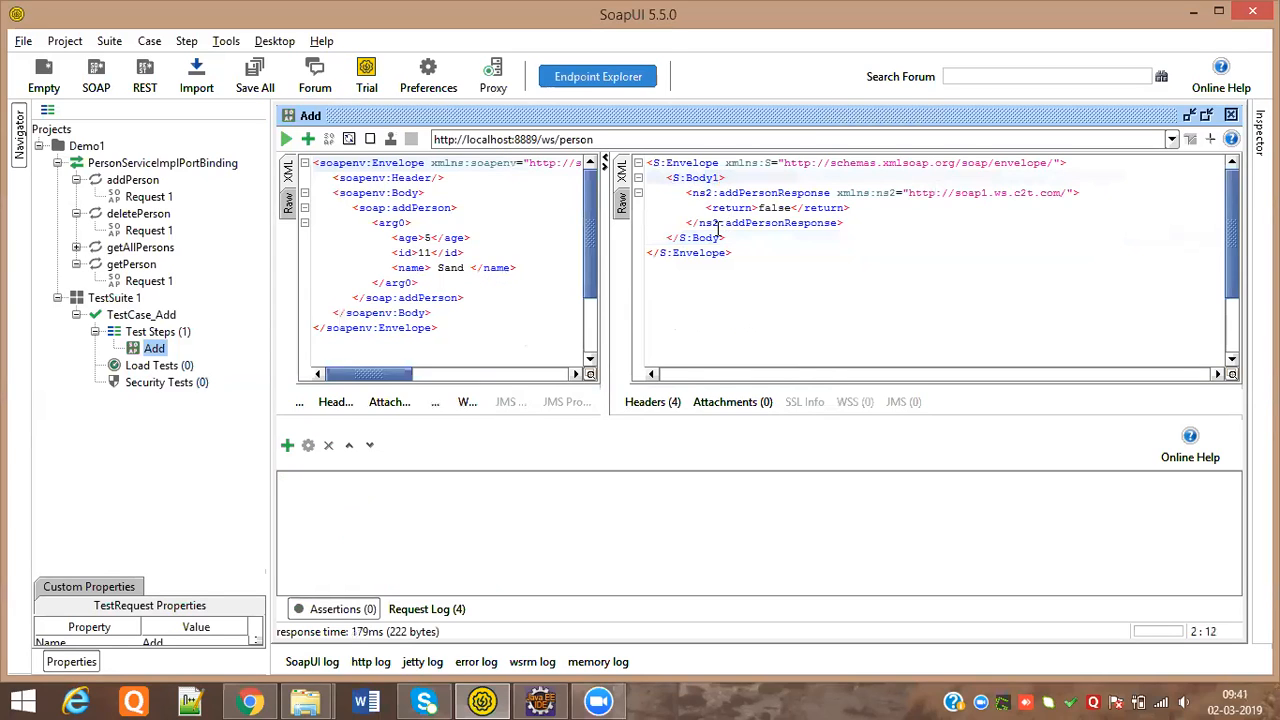
pyautogui.click(722, 237)
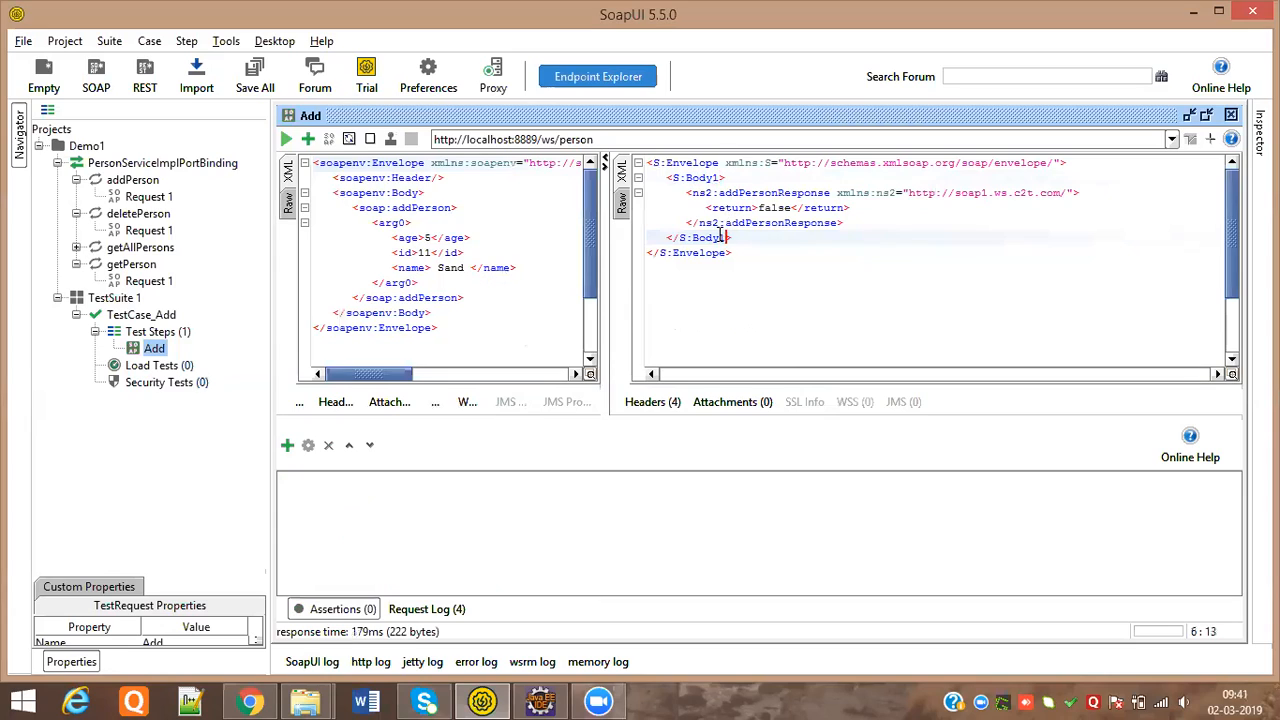
pyautogui.write('1')
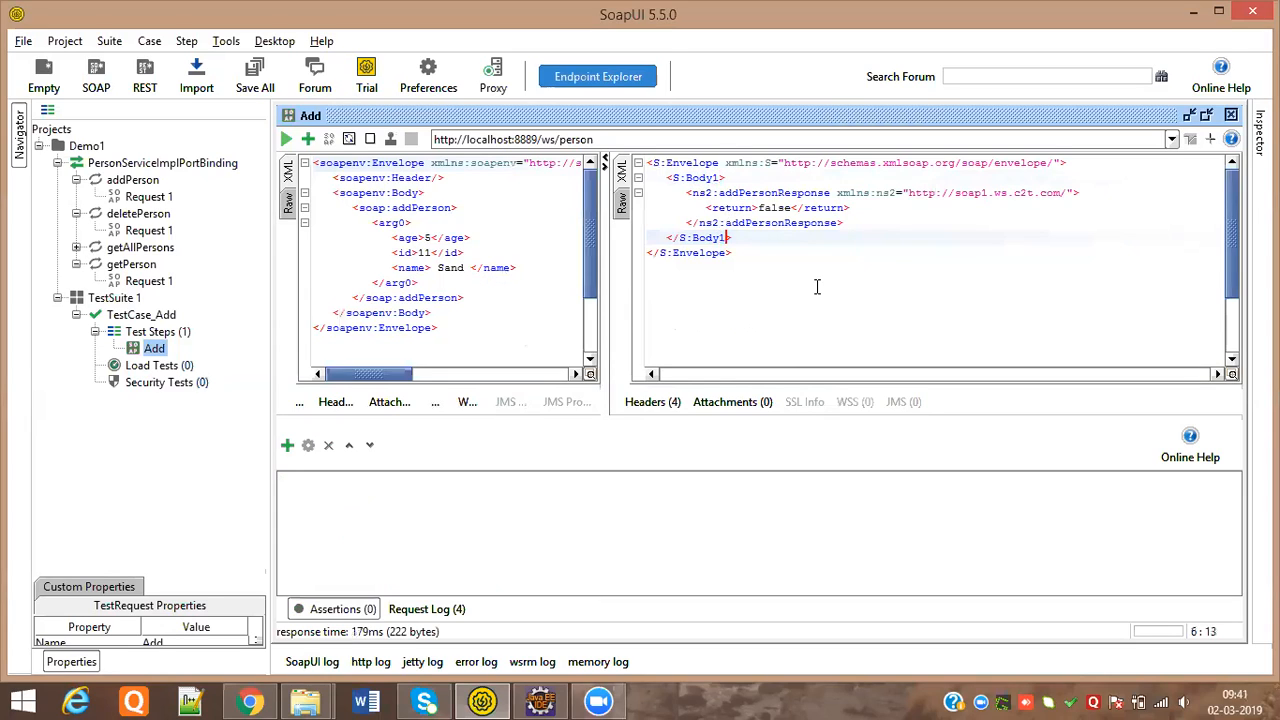
pyautogui.click(309, 140)
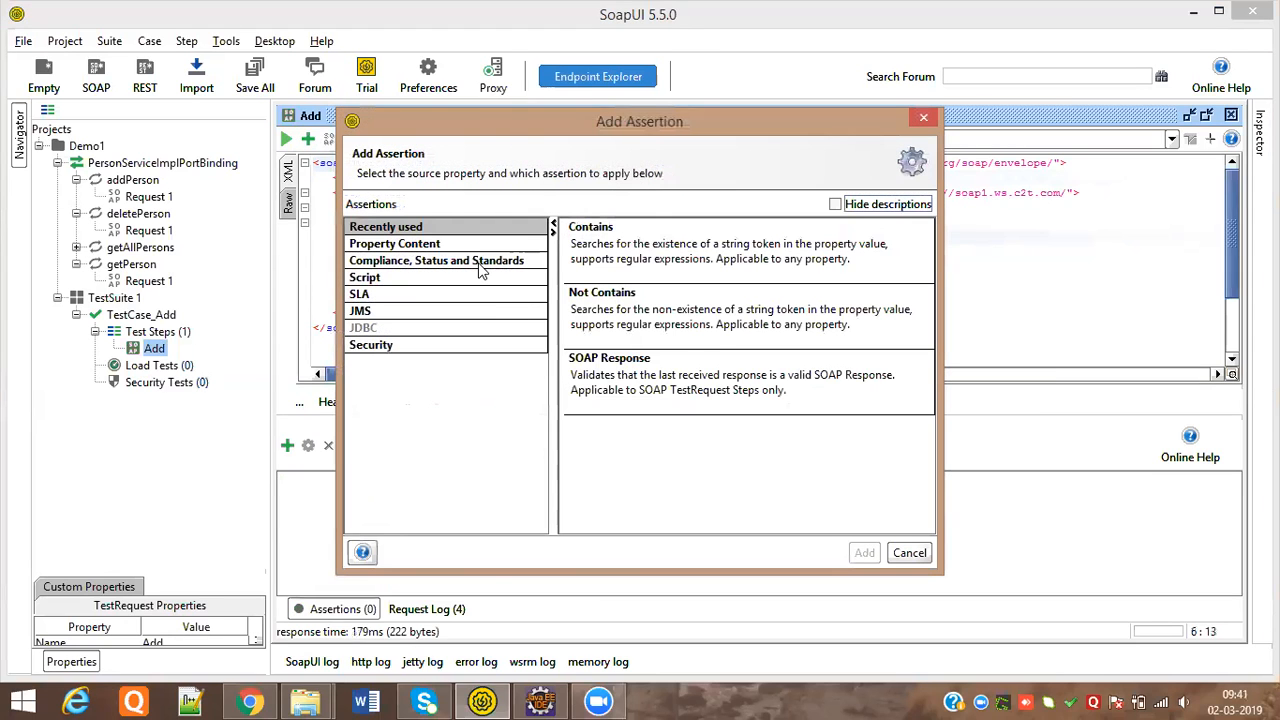
# Add the SOAP Response assertion from Compliance, Status and Standards to the add step
pyautogui.click(484, 262)
pyautogui.scroll(-2, 813, 440)
pyautogui.moveTo(924, 318); pyautogui.dragTo(927, 415)
pyautogui.click(805, 384)
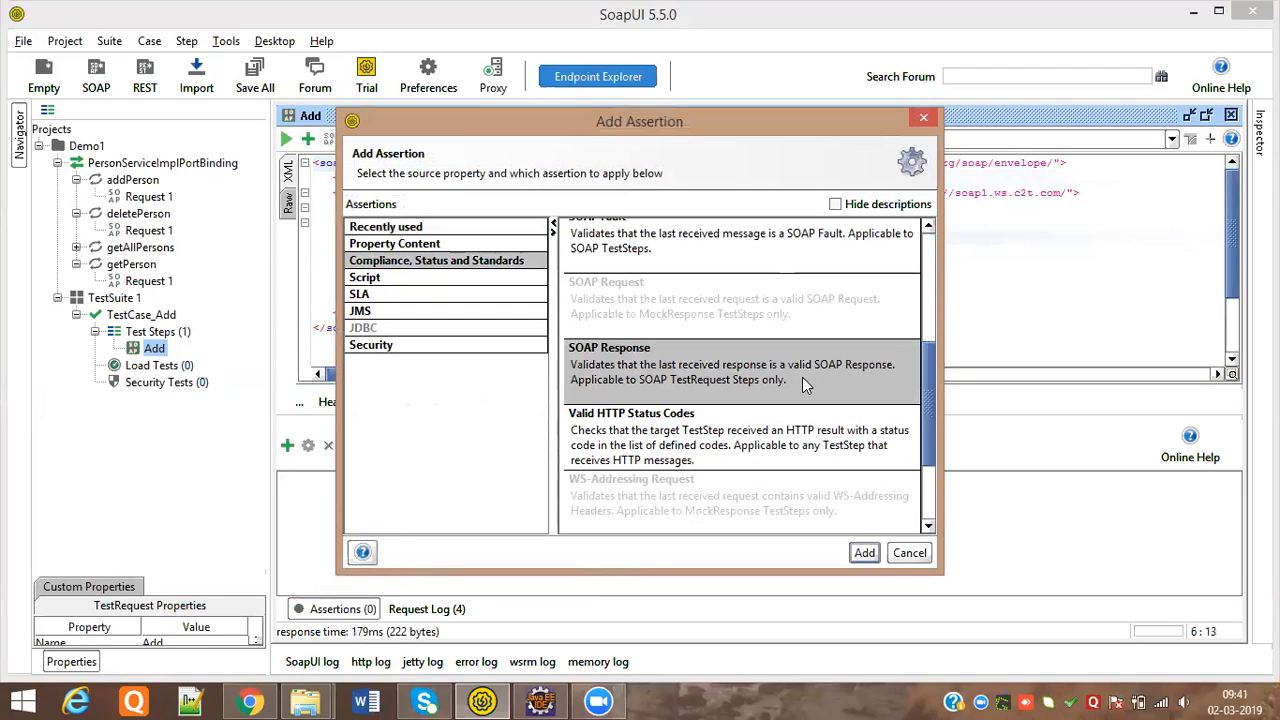
pyautogui.click(865, 556)
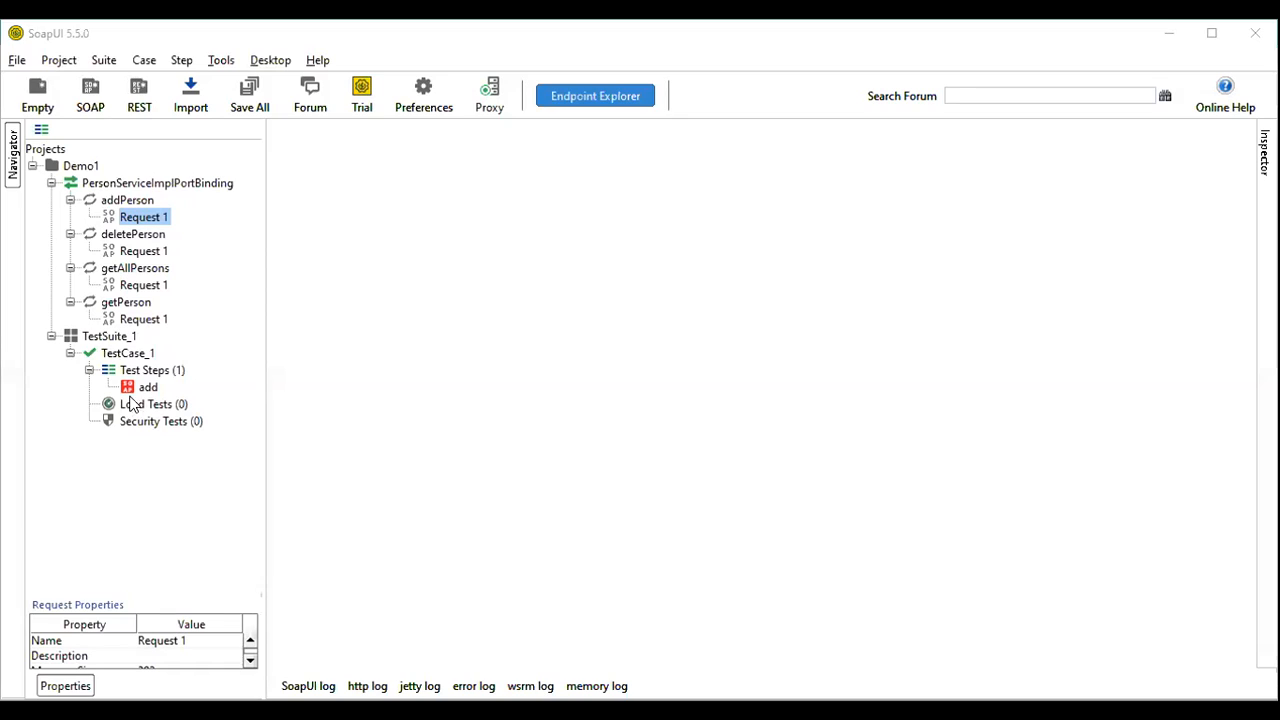
# Open the add test step under Test Steps to view its assertions
pyautogui.click(146, 388)
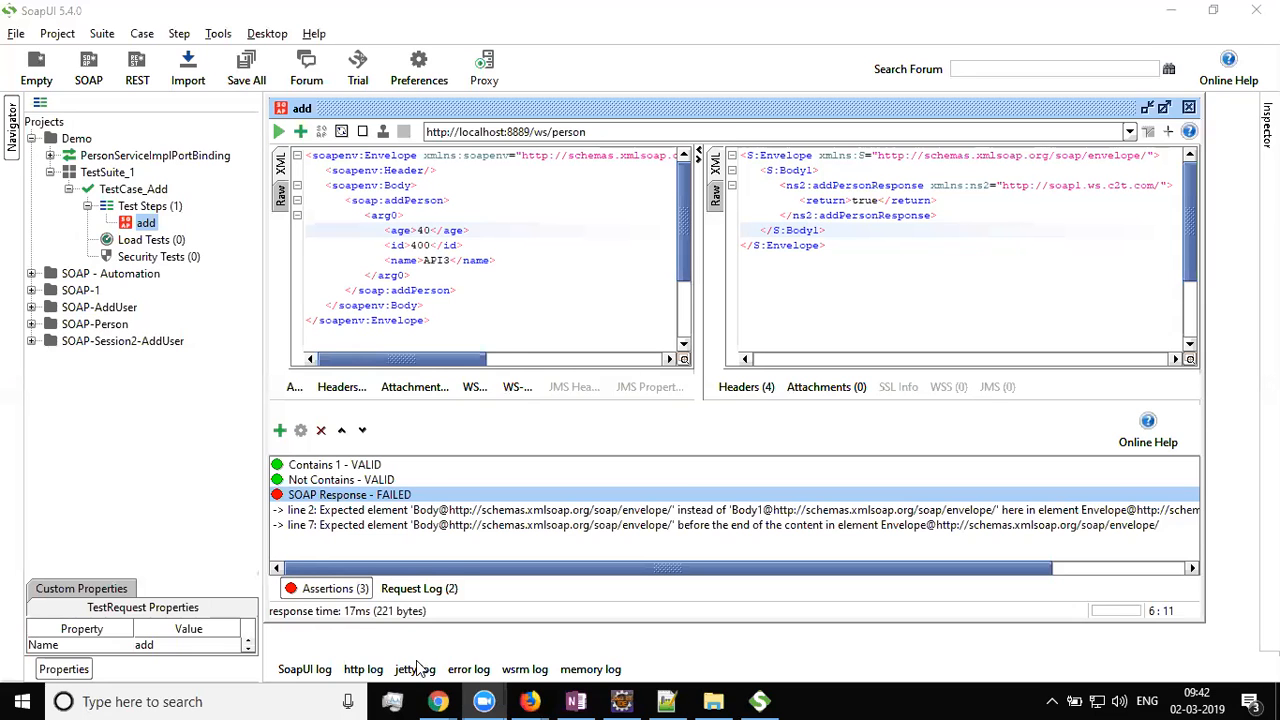
pyautogui.click(577, 700)
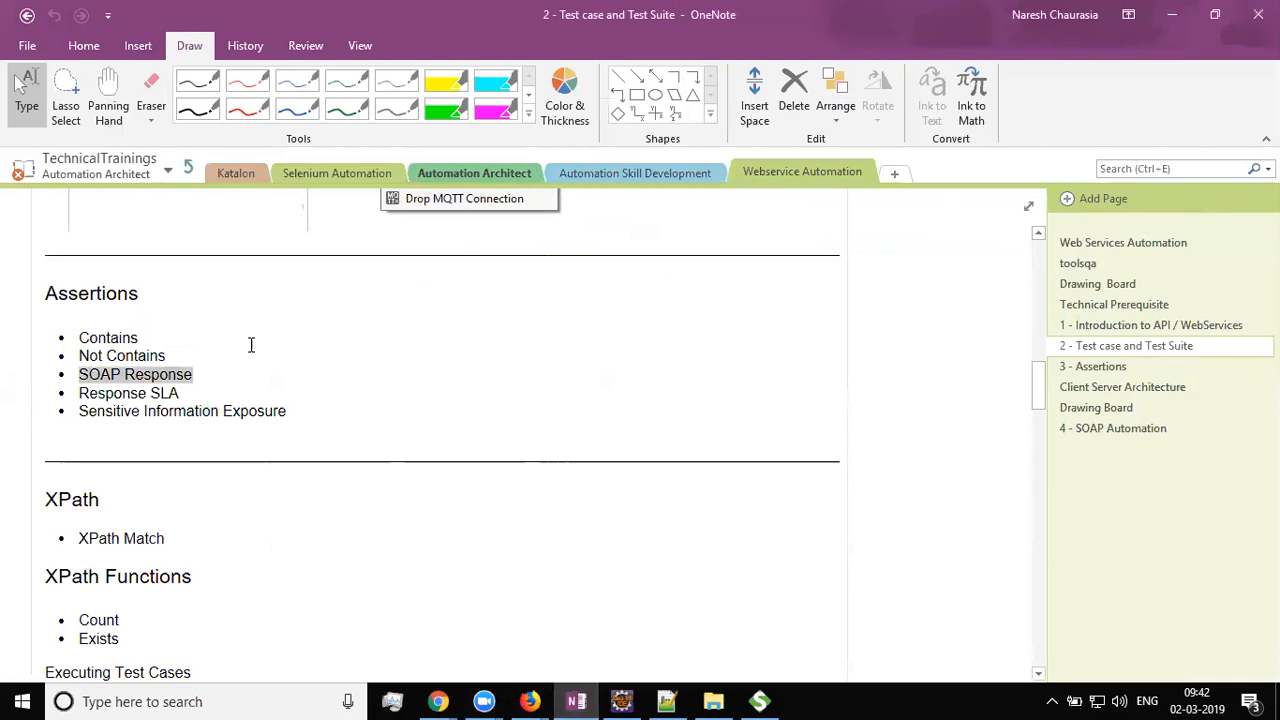
pyautogui.click(225, 374)
pyautogui.tripleClick(175, 395)
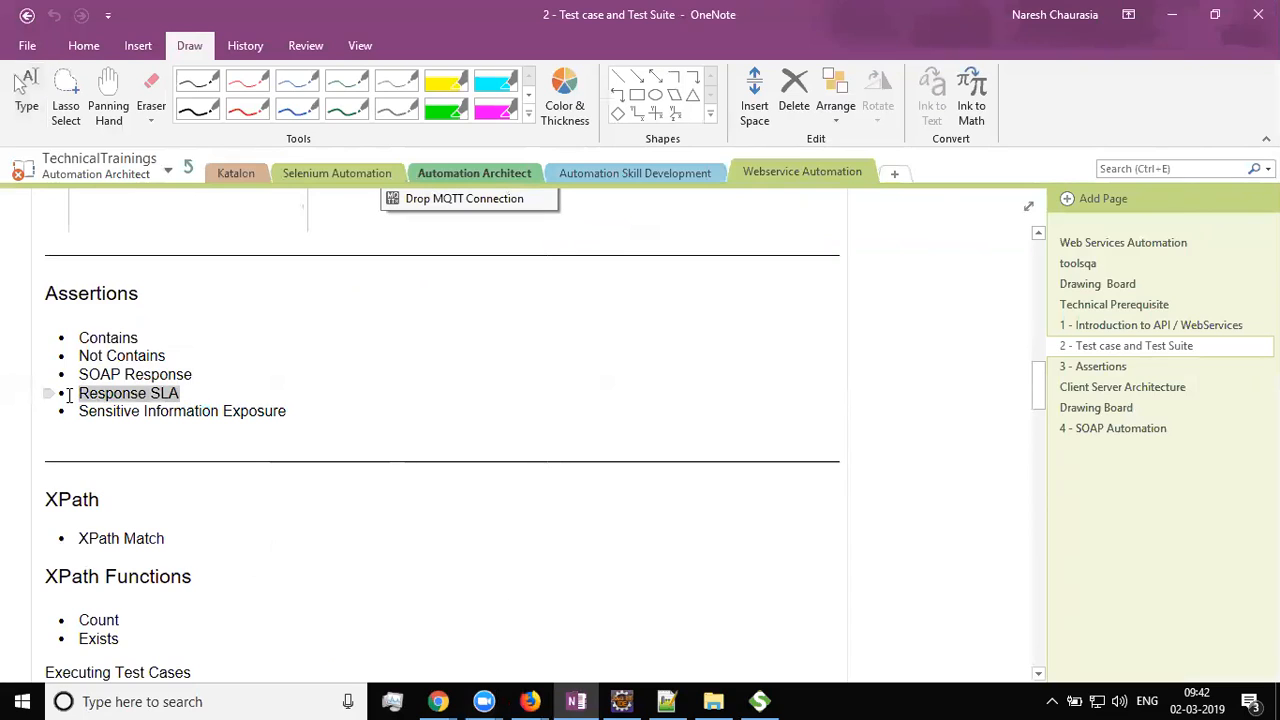
pyautogui.click(235, 395)
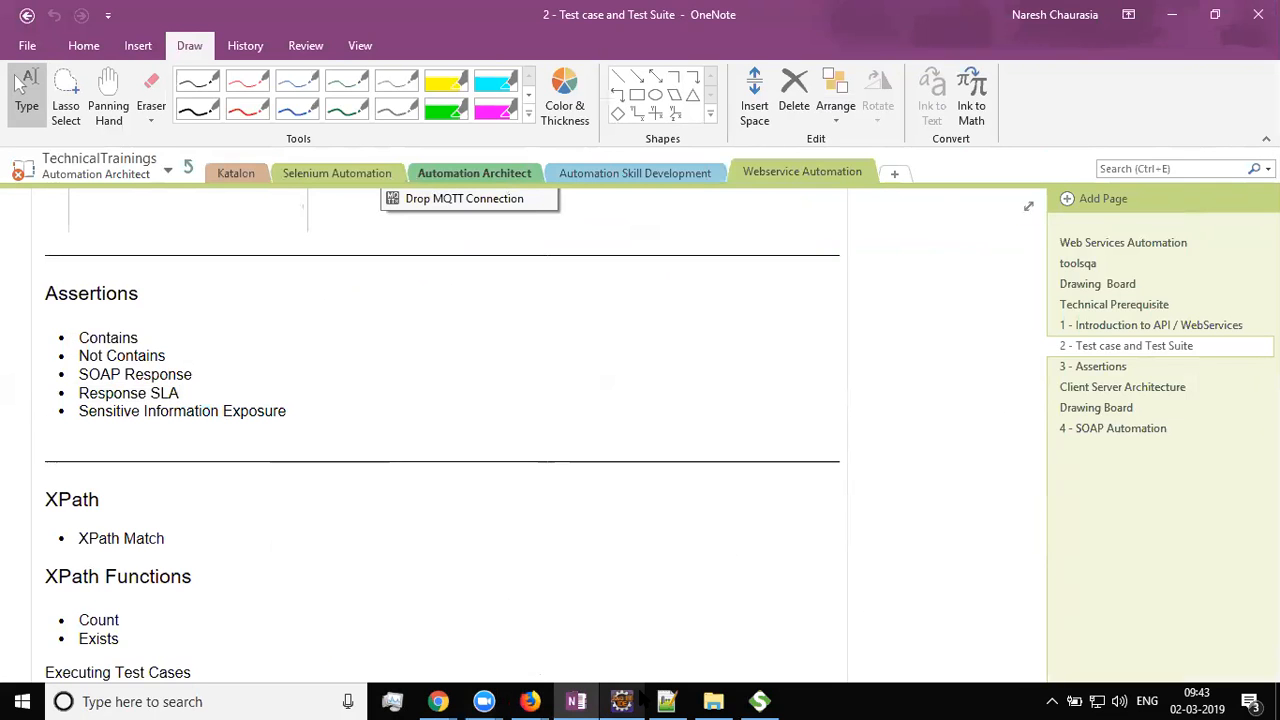
pyautogui.click(622, 701)
pyautogui.click(760, 701)
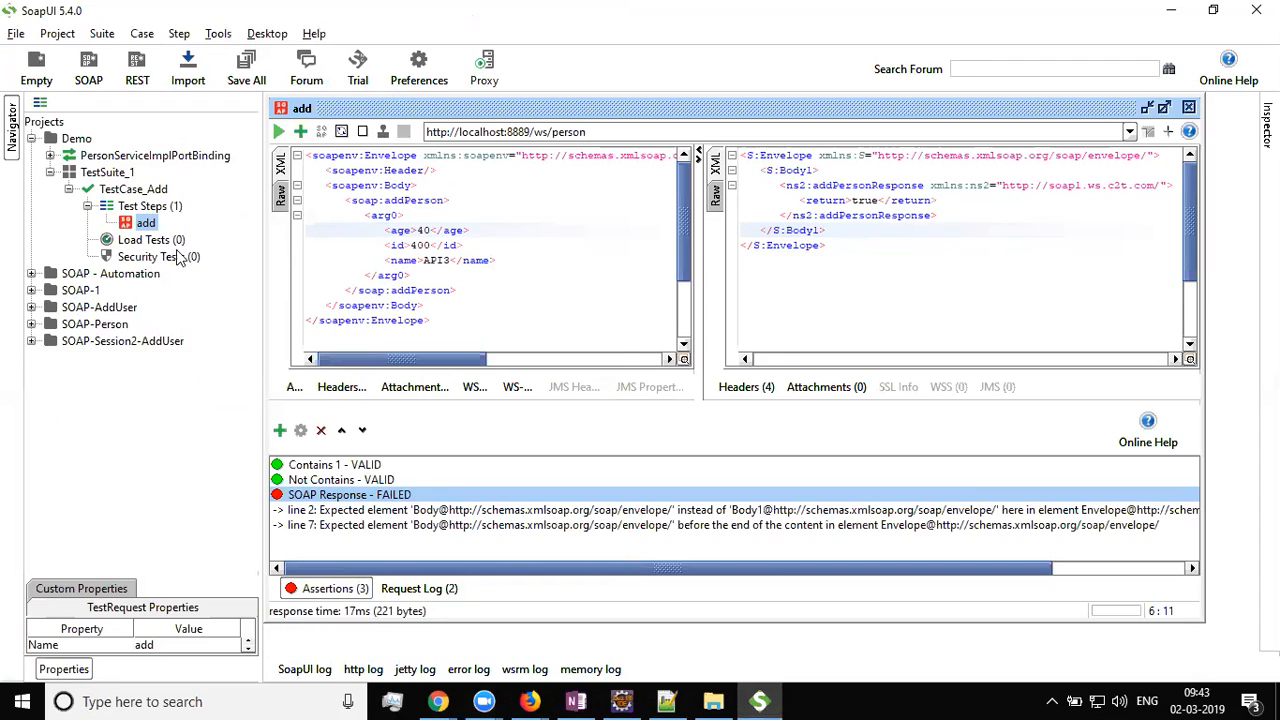
# Re-run the add request and remove the failing Not Contains assertion
pyautogui.click(279, 133)
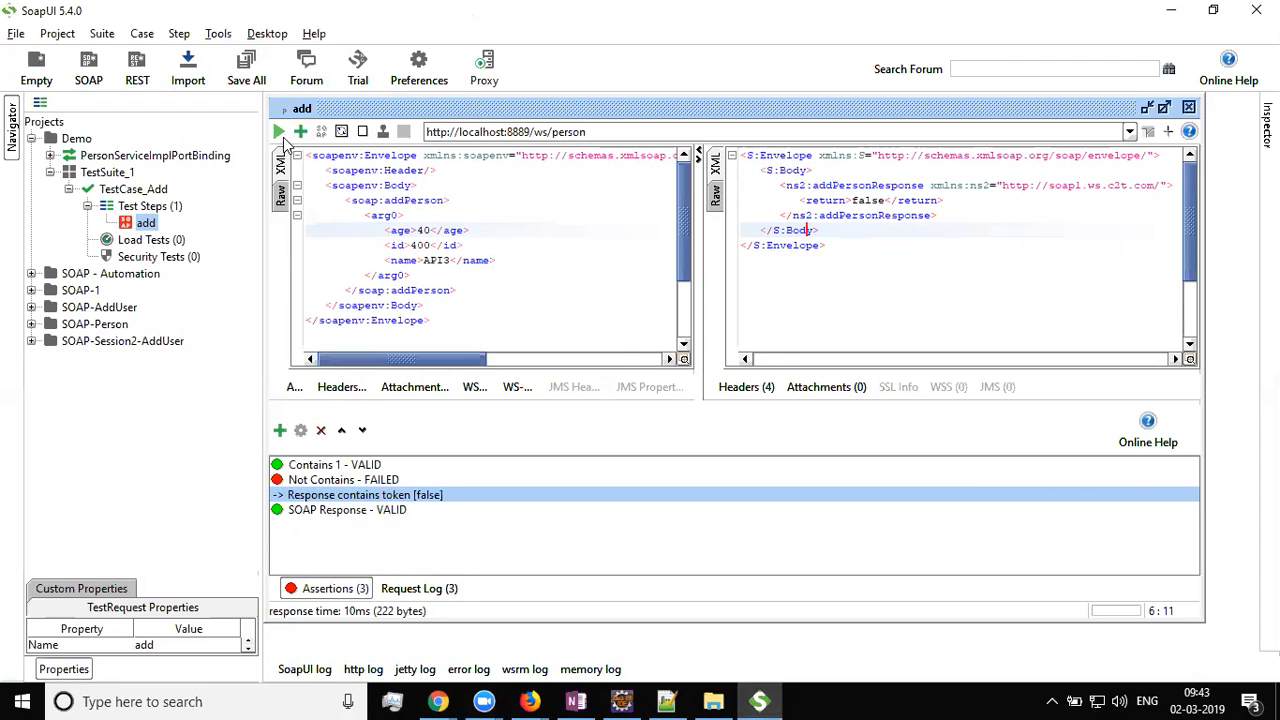
pyautogui.click(371, 482)
pyautogui.rightClick(371, 484)
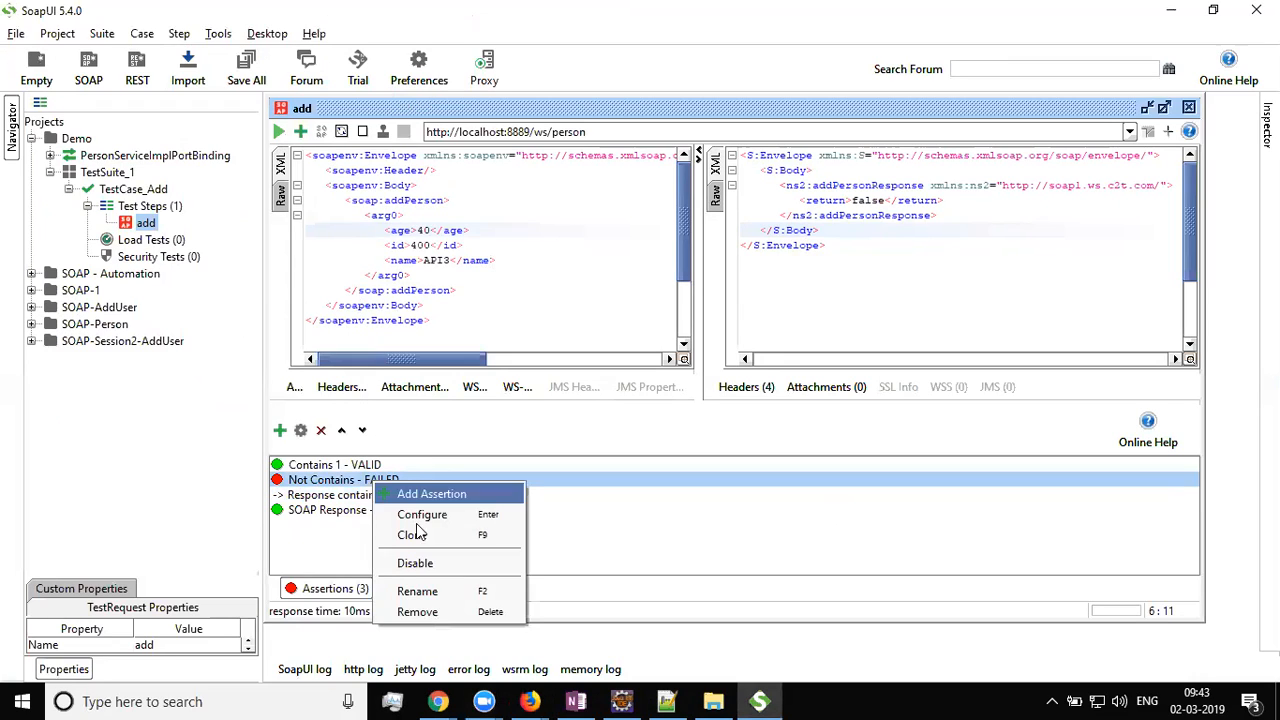
pyautogui.click(412, 611)
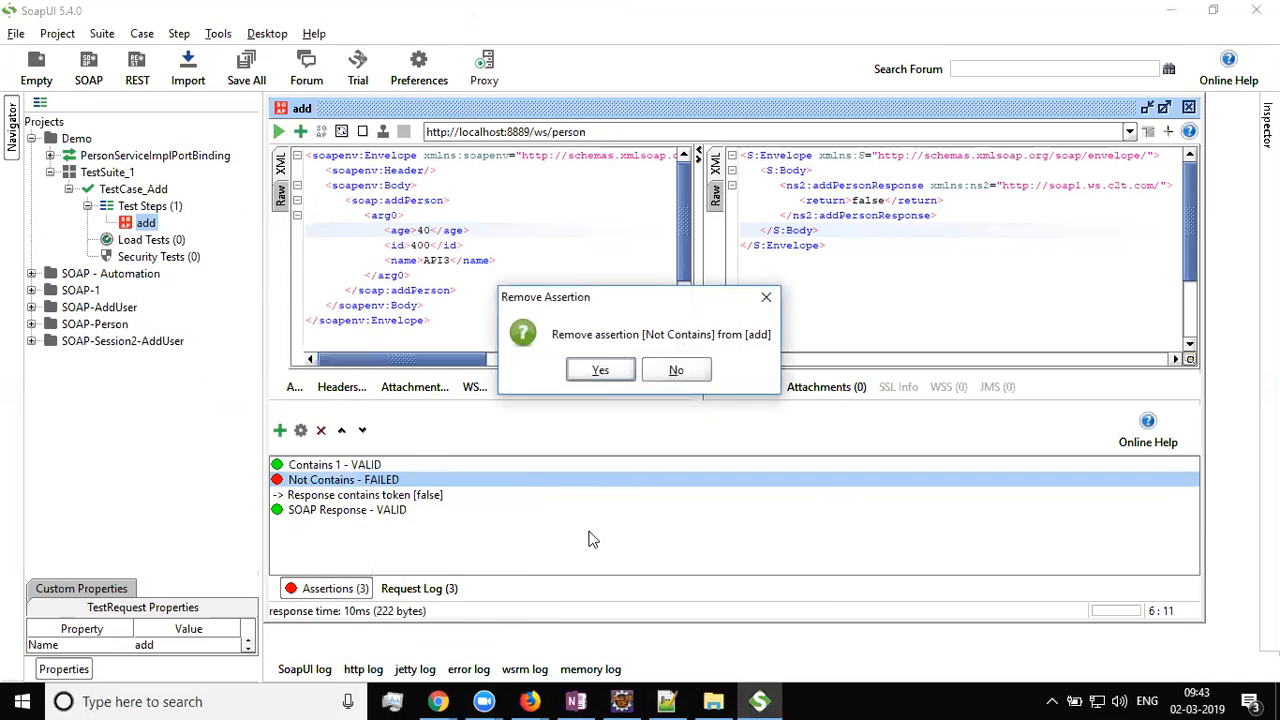
pyautogui.click(600, 370)
# Review the passing Contains and SOAP Response assertions, then place the cursor after <id>400</id>
pyautogui.click(358, 590)
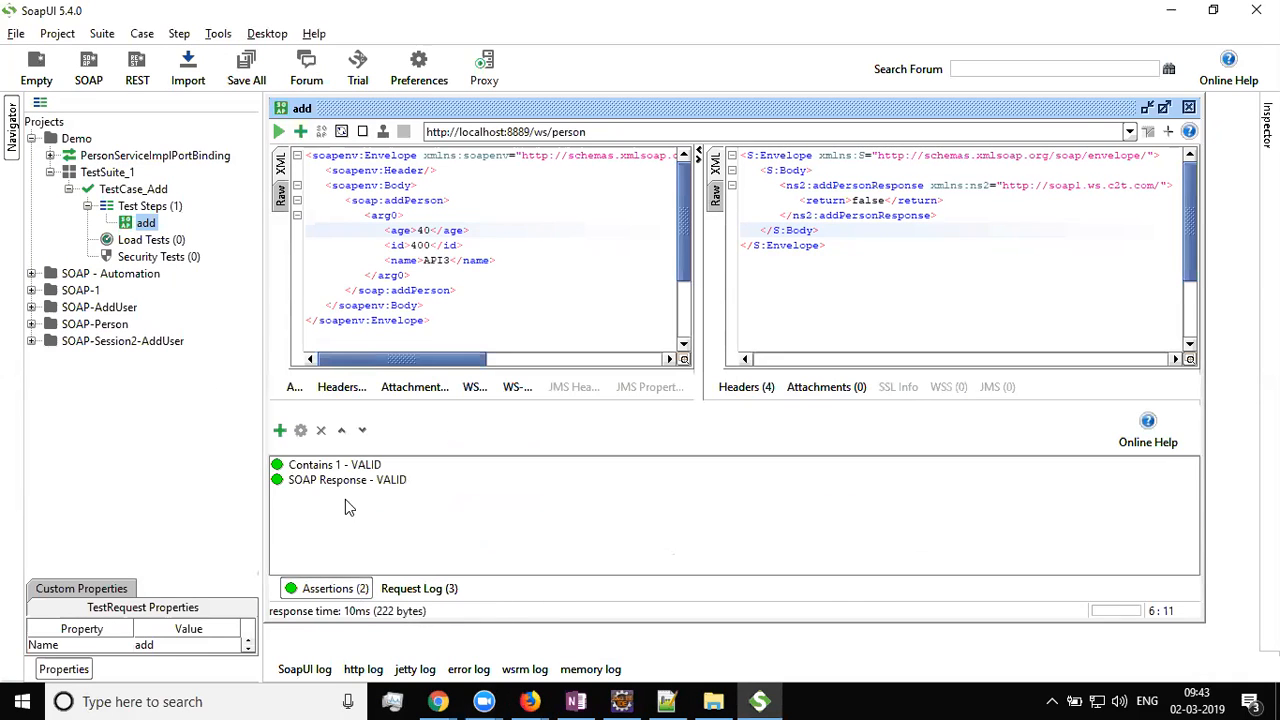
pyautogui.click(333, 481)
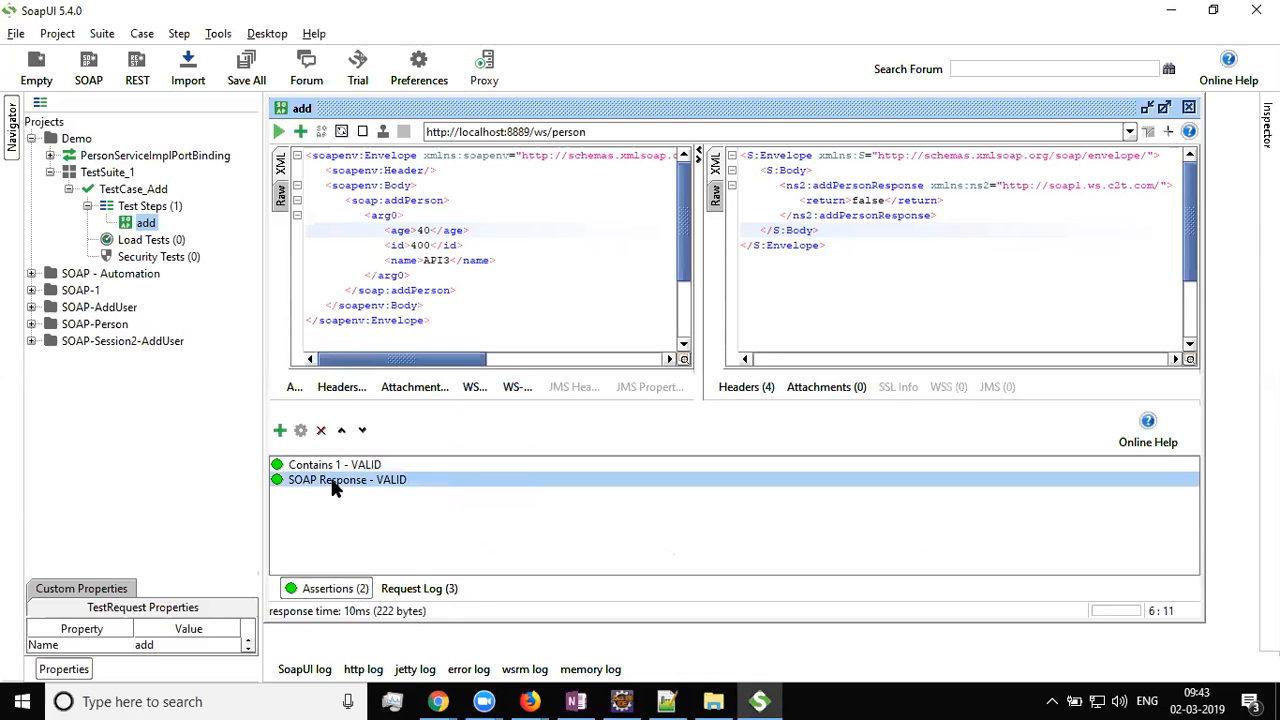
pyautogui.click(520, 245)
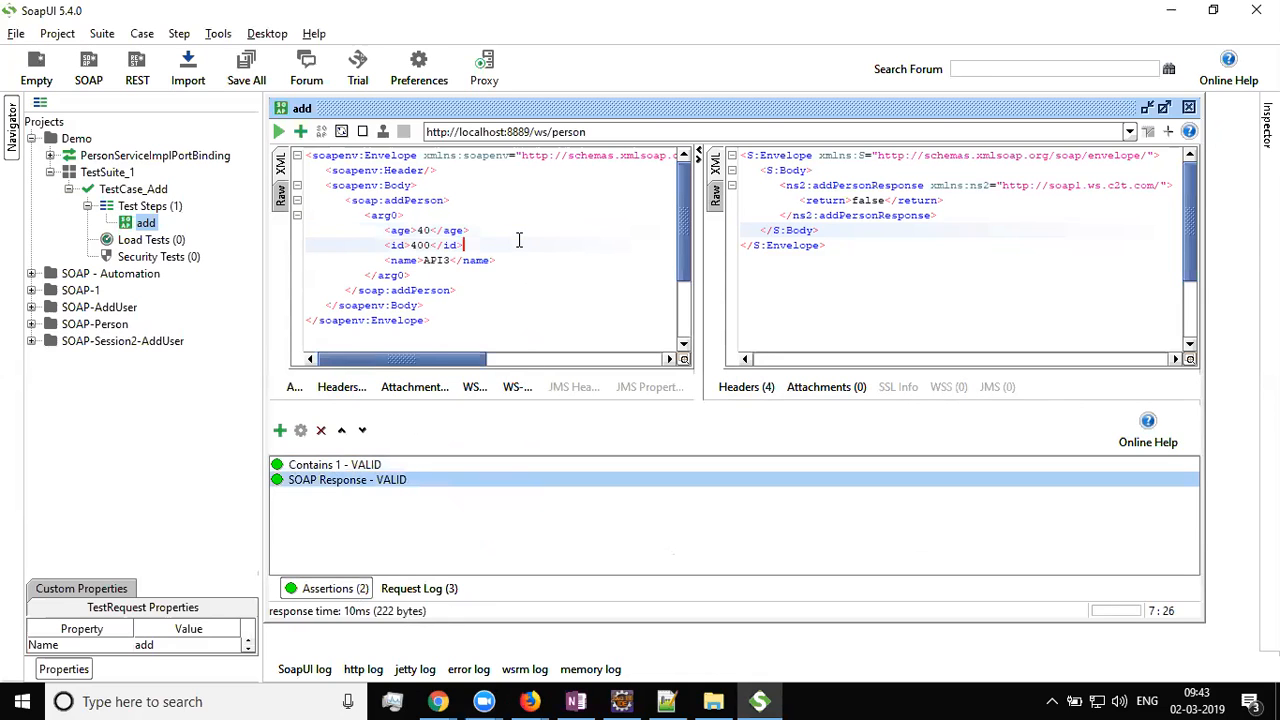
# Add a Response SLA assertion from the SLA category with a 50 ms limit
pyautogui.click(300, 131)
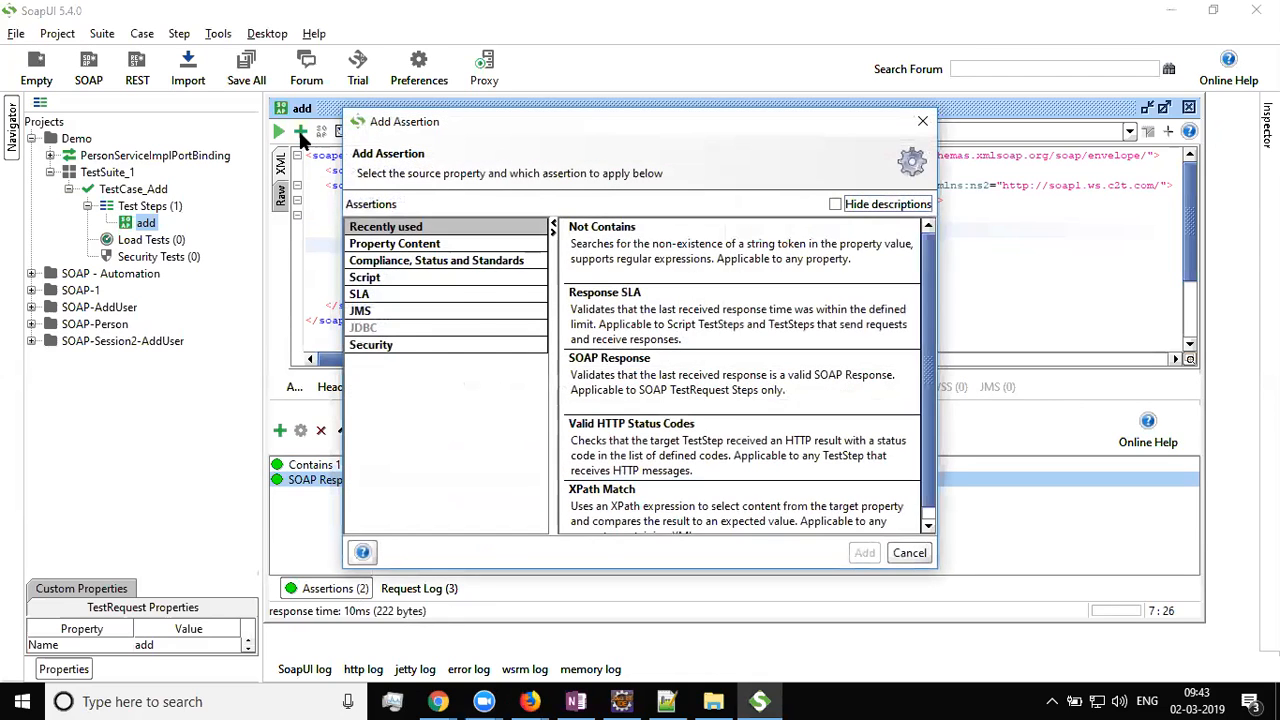
pyautogui.click(405, 262)
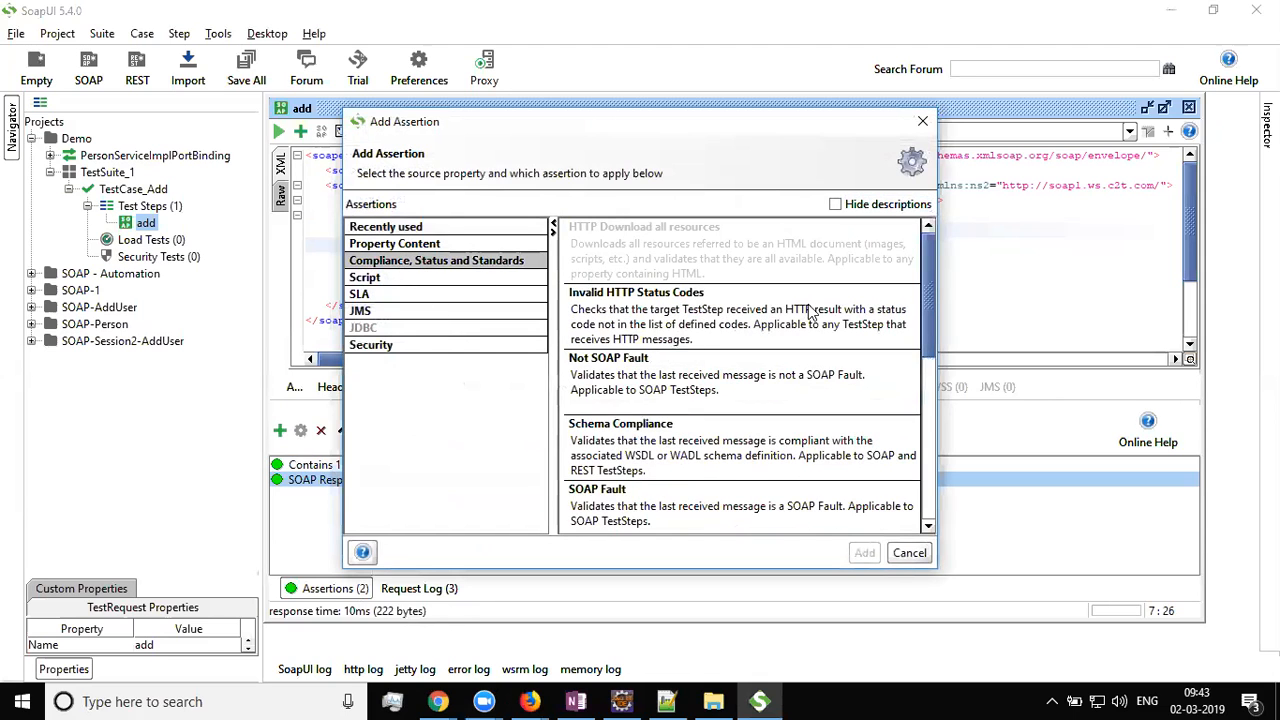
pyautogui.moveTo(920, 275); pyautogui.dragTo(896, 446)
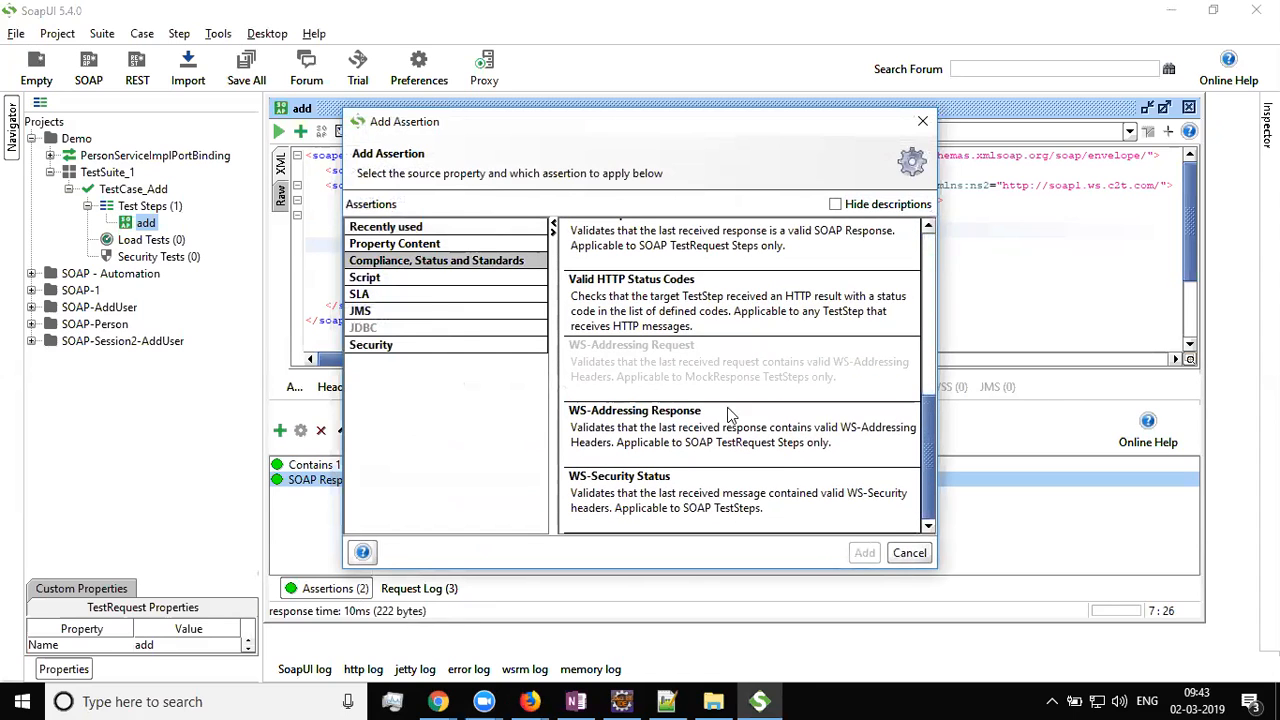
pyautogui.click(410, 295)
pyautogui.click(701, 248)
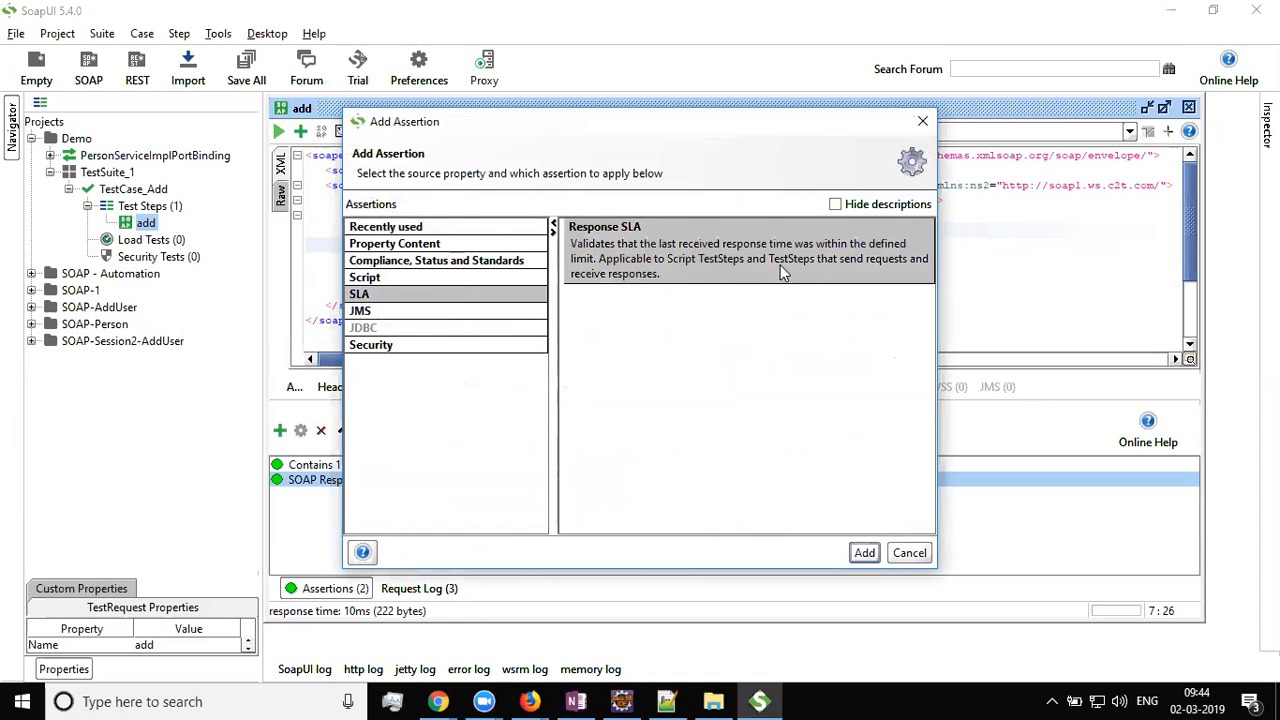
pyautogui.click(864, 552)
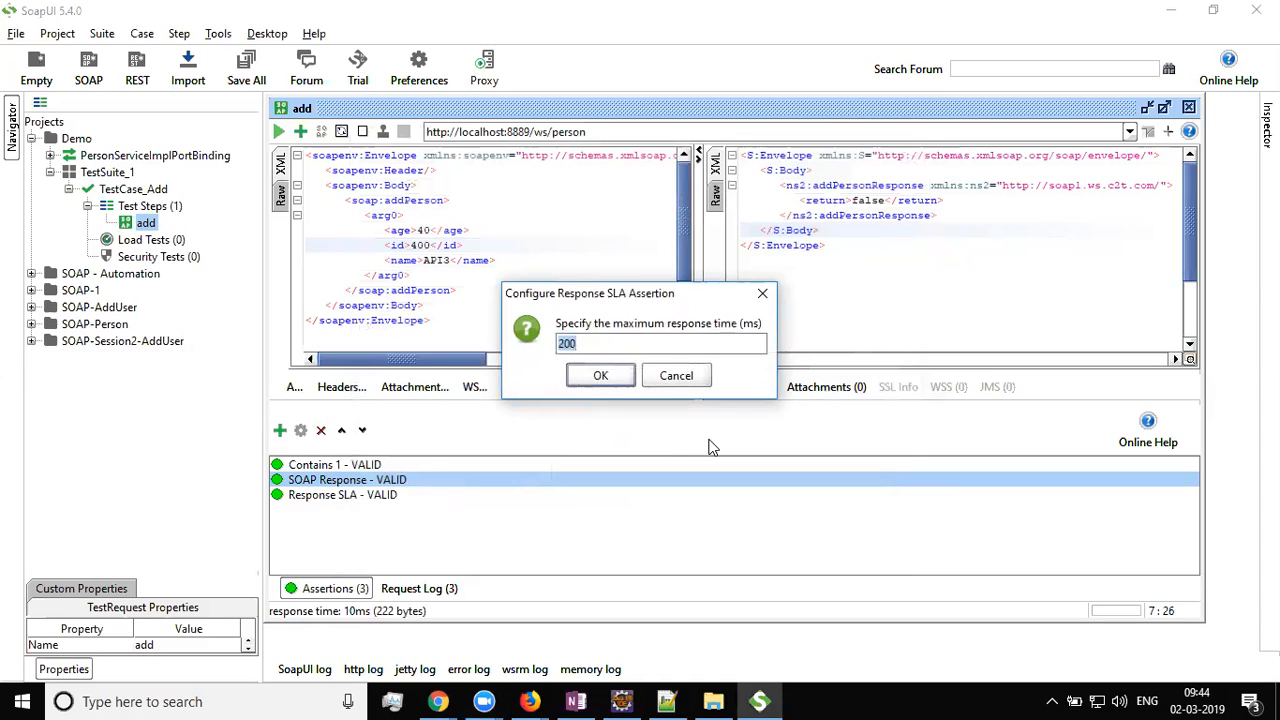
pyautogui.write('50')
pyautogui.click(597, 383)
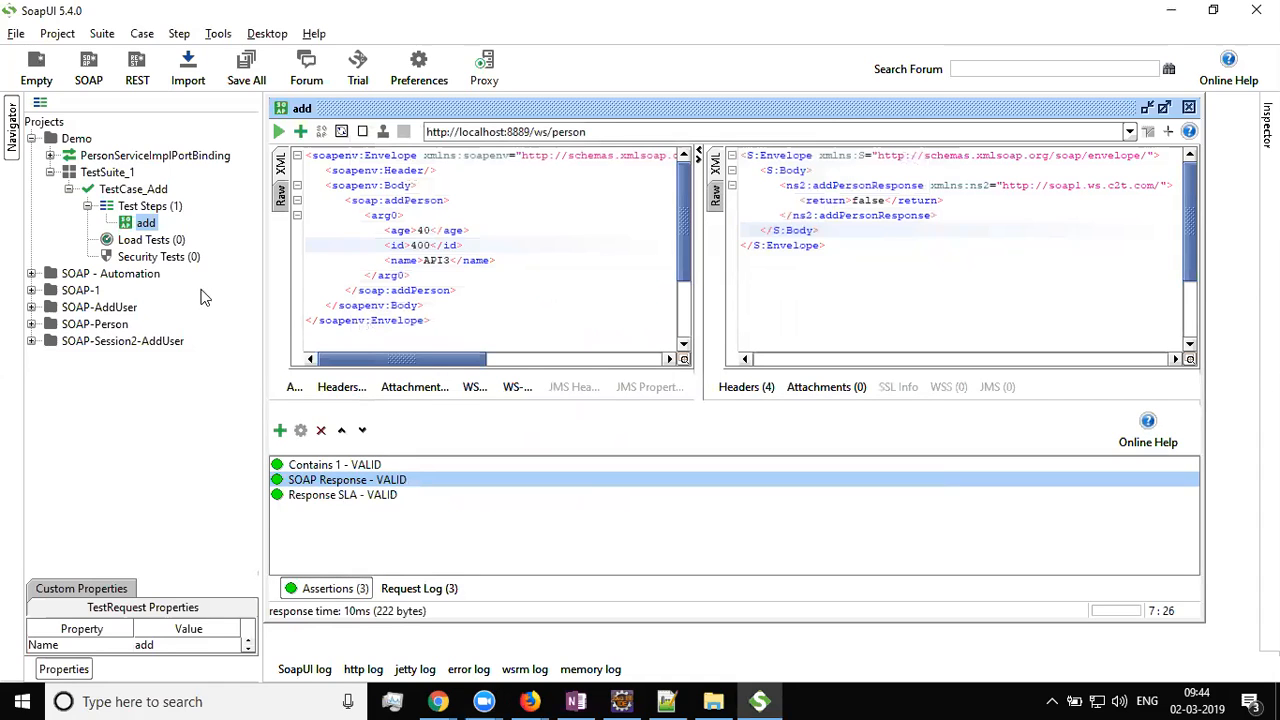
# Re-send the add request and select the Response SLA assertion
pyautogui.click(278, 131)
pyautogui.click(330, 588)
pyautogui.click(343, 495)
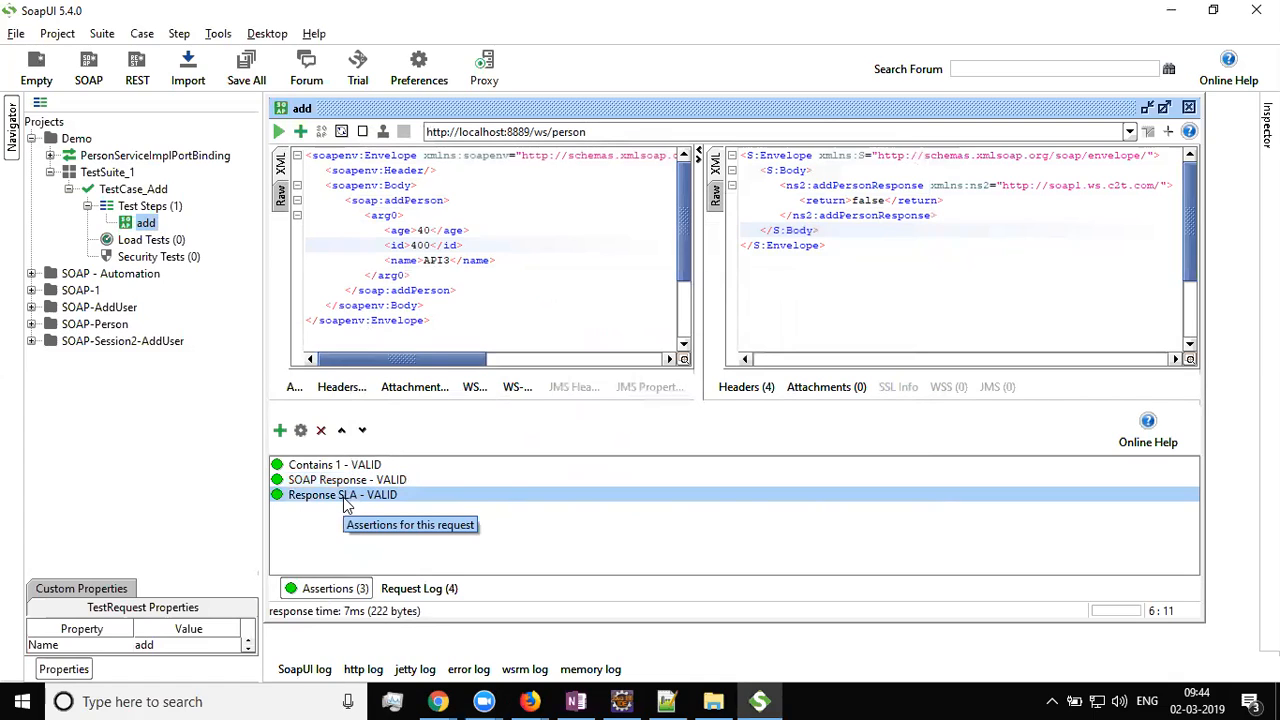
# Lower the Response SLA limit to 5 ms and view its failure message
pyautogui.rightClick(343, 497)
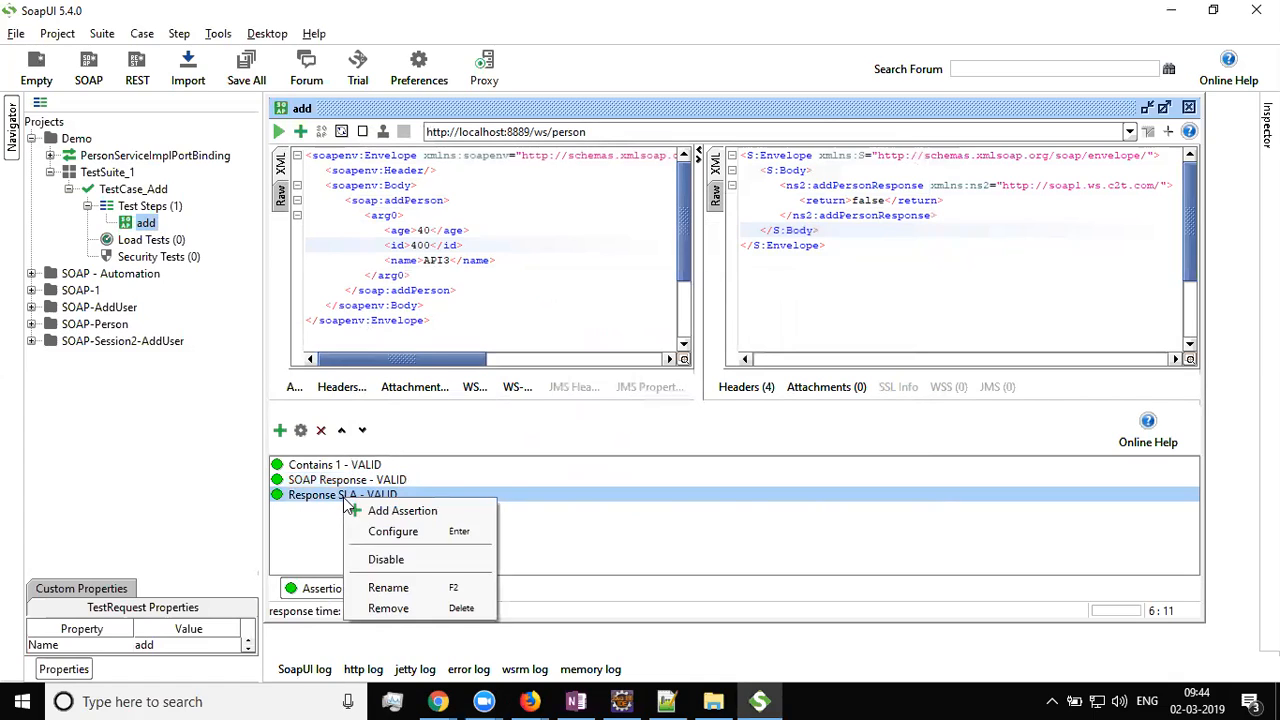
pyautogui.click(390, 532)
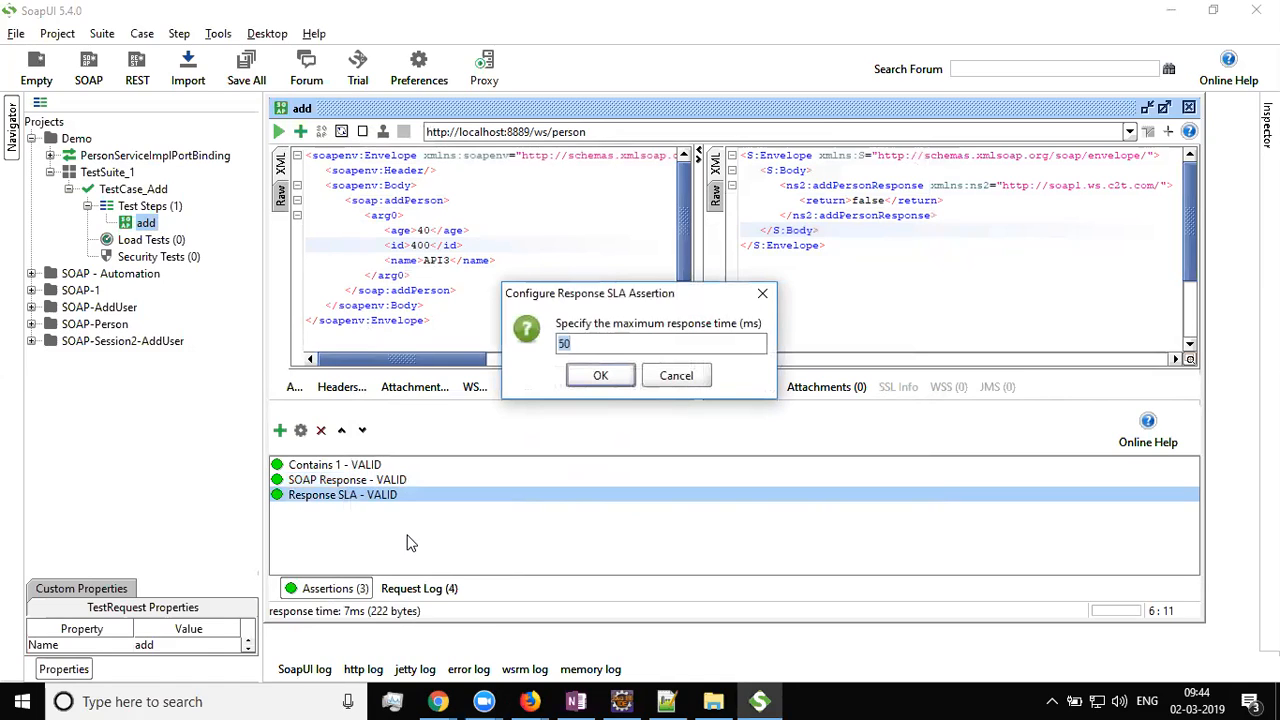
pyautogui.write('5')
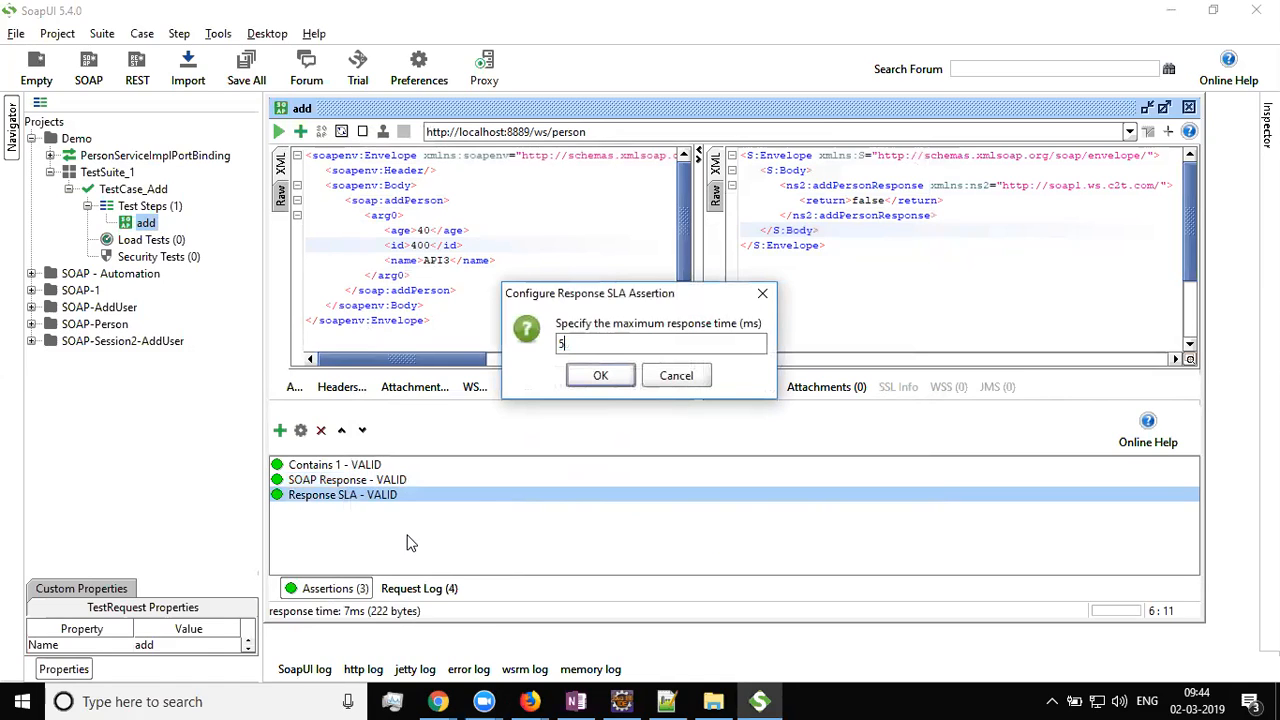
pyautogui.click(606, 380)
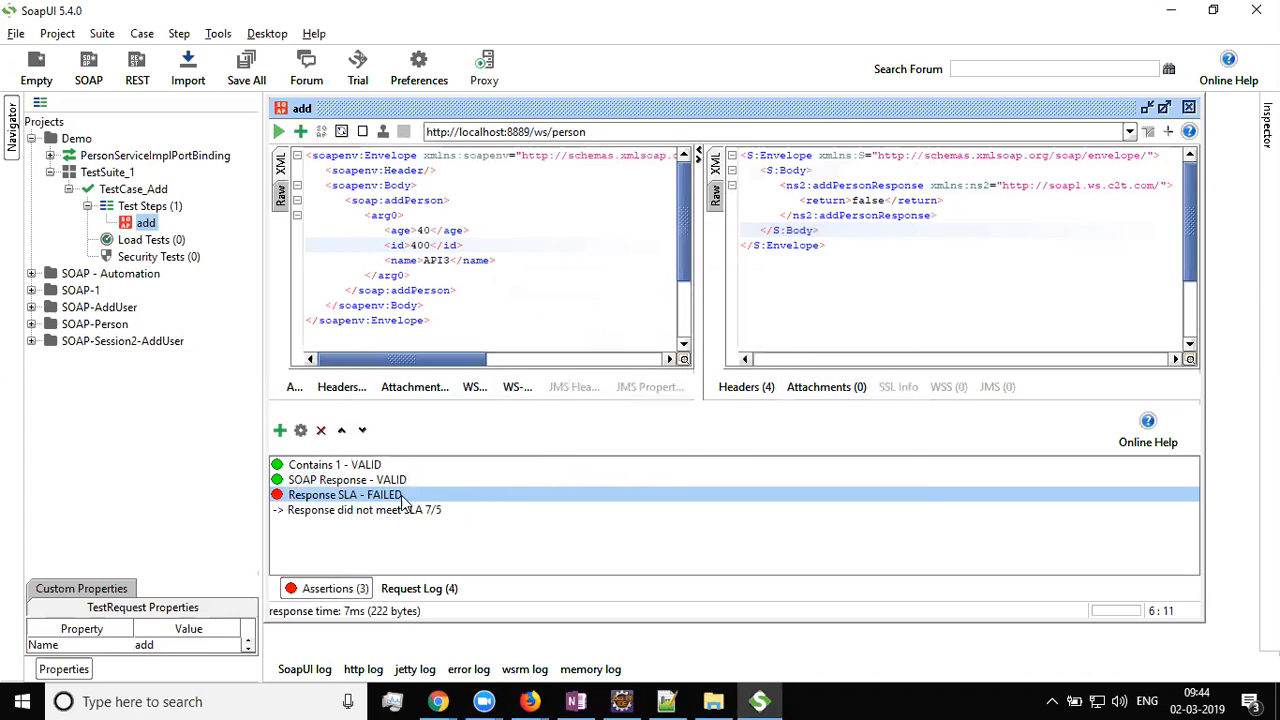
pyautogui.click(382, 512)
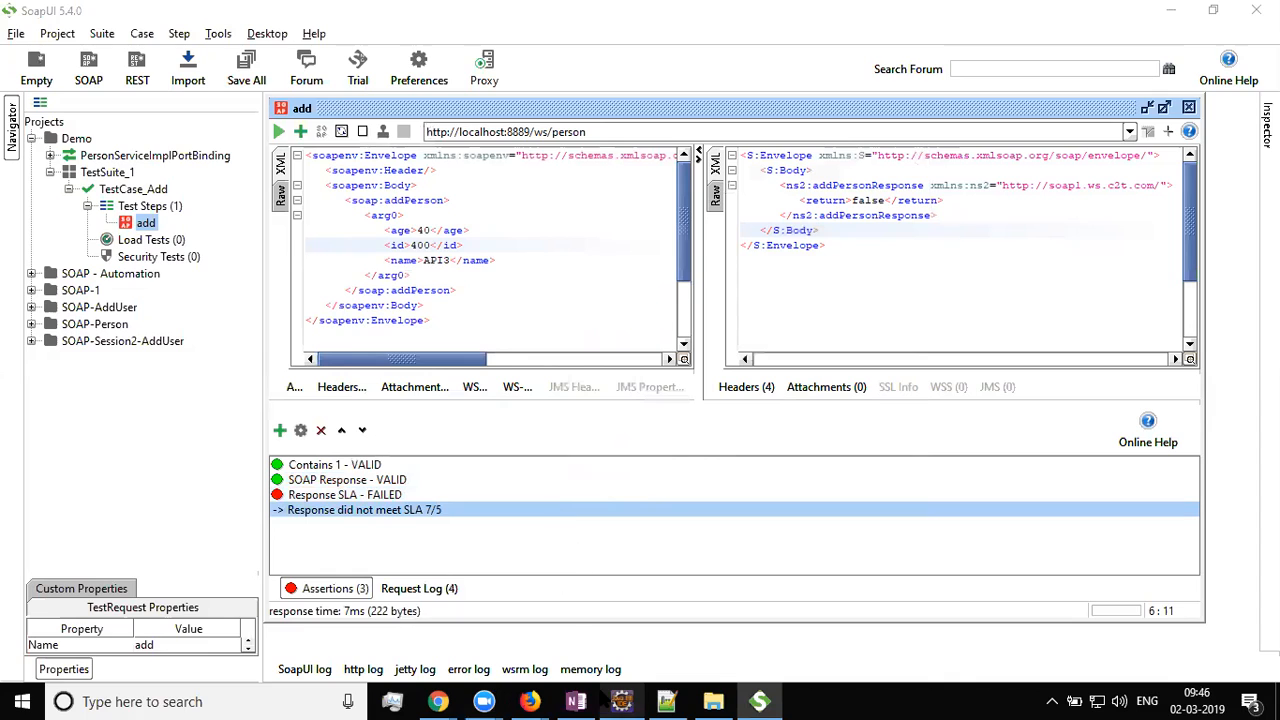
pyautogui.click(576, 701)
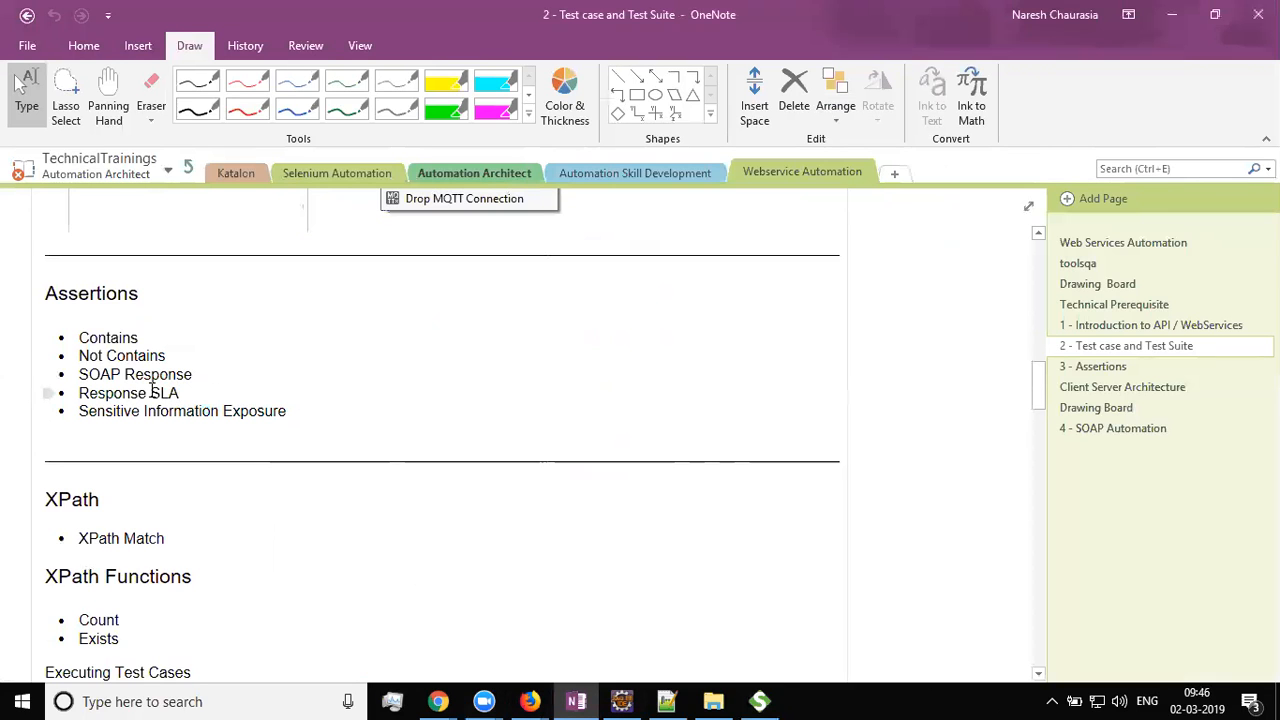
# Select the Sensitive Information Exposure bullet in OneNote's Assertions list
pyautogui.moveTo(316, 410); pyautogui.dragTo(73, 408)
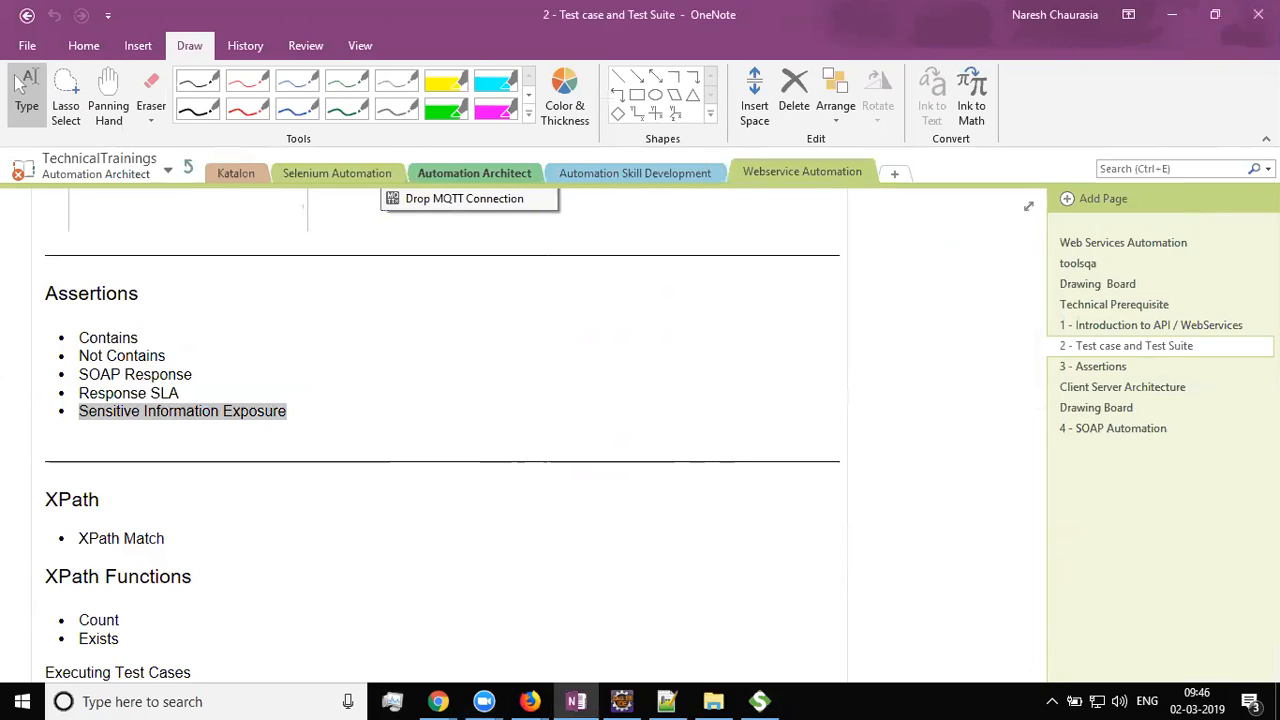
pyautogui.hotkey('alt', 'Tab')
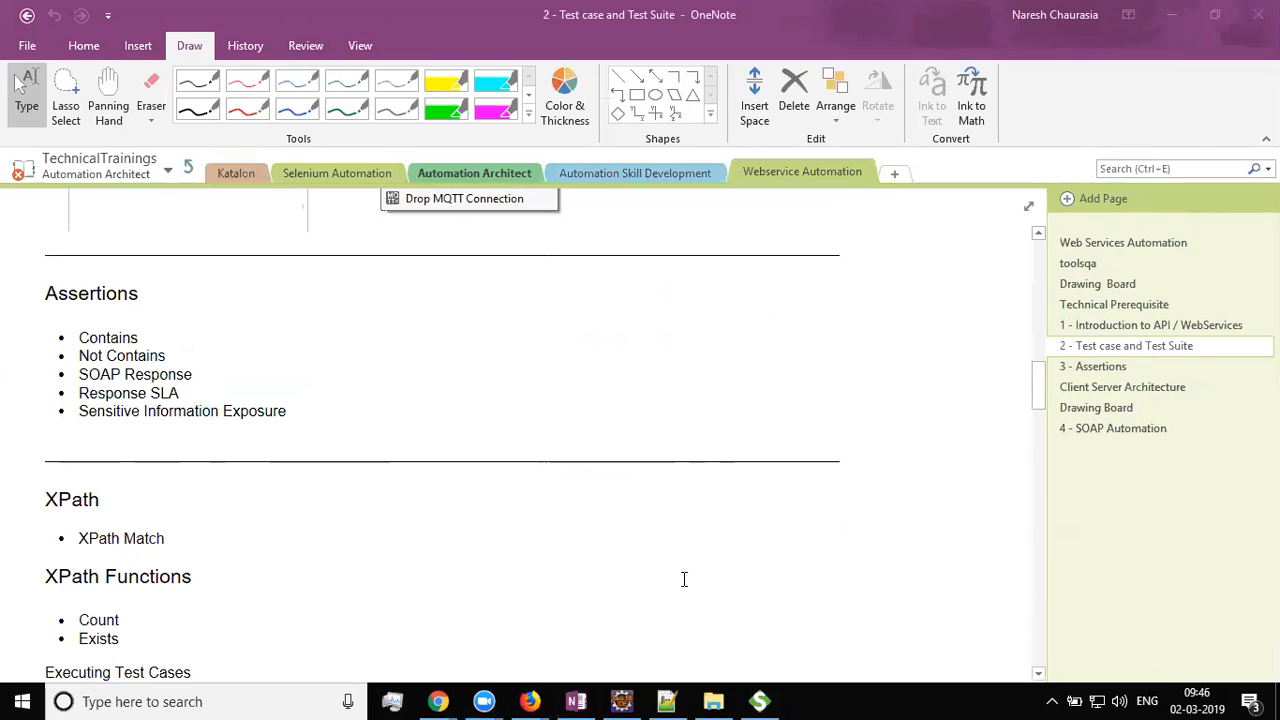
pyautogui.click(596, 369)
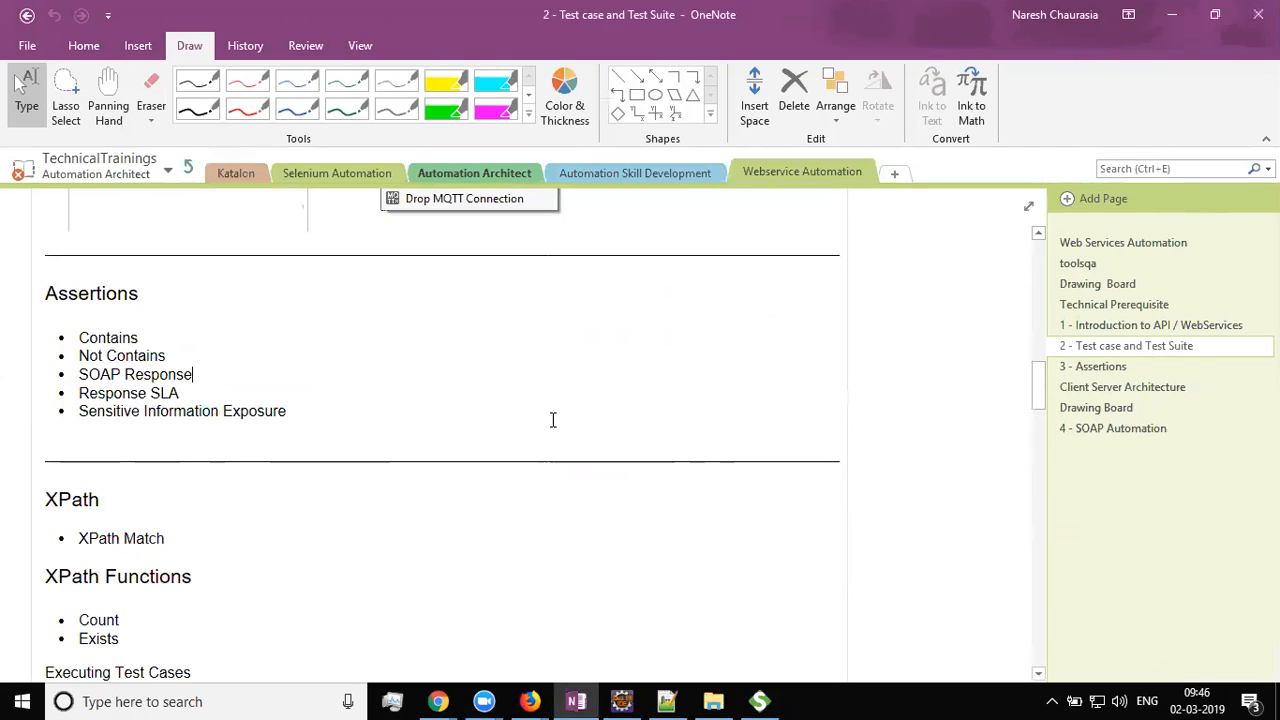
# Highlight the Response SLA and Sensitive Information Exposure bullets, then return to SoapUI
pyautogui.moveTo(311, 411); pyautogui.dragTo(80, 411)
pyautogui.click(73, 420)
pyautogui.click(424, 381)
pyautogui.moveTo(622, 701)
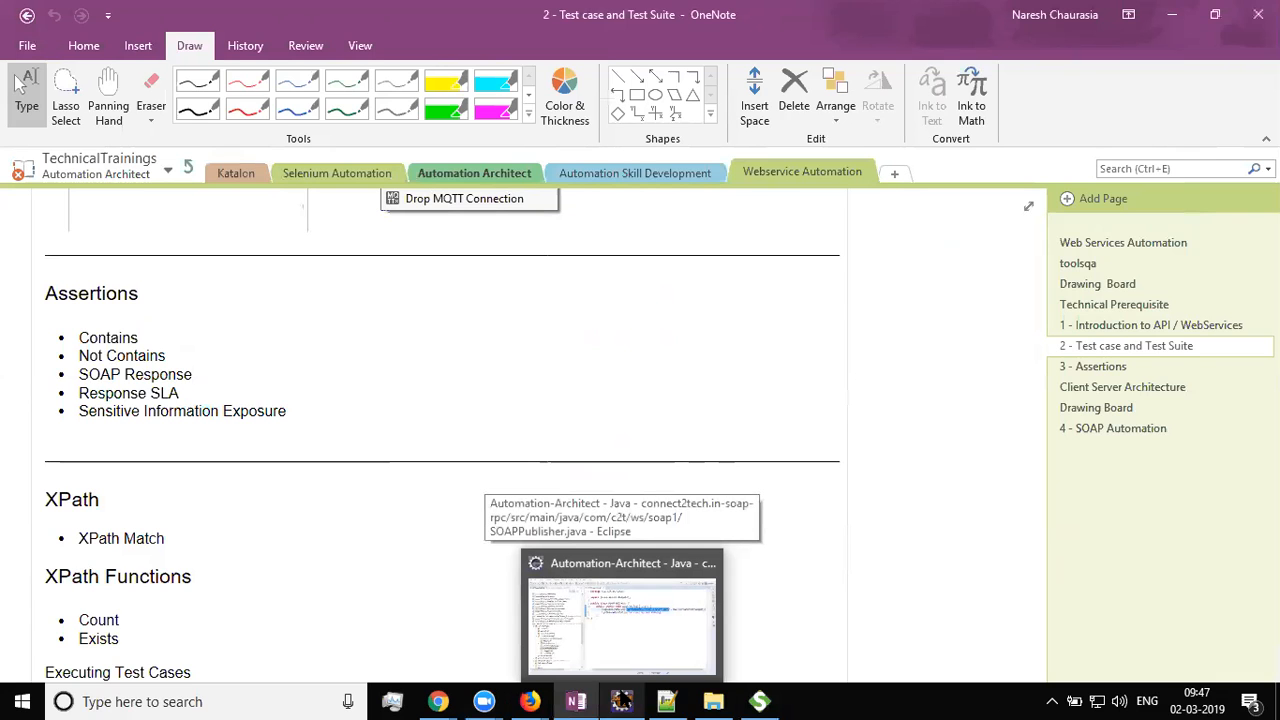
pyautogui.click(760, 701)
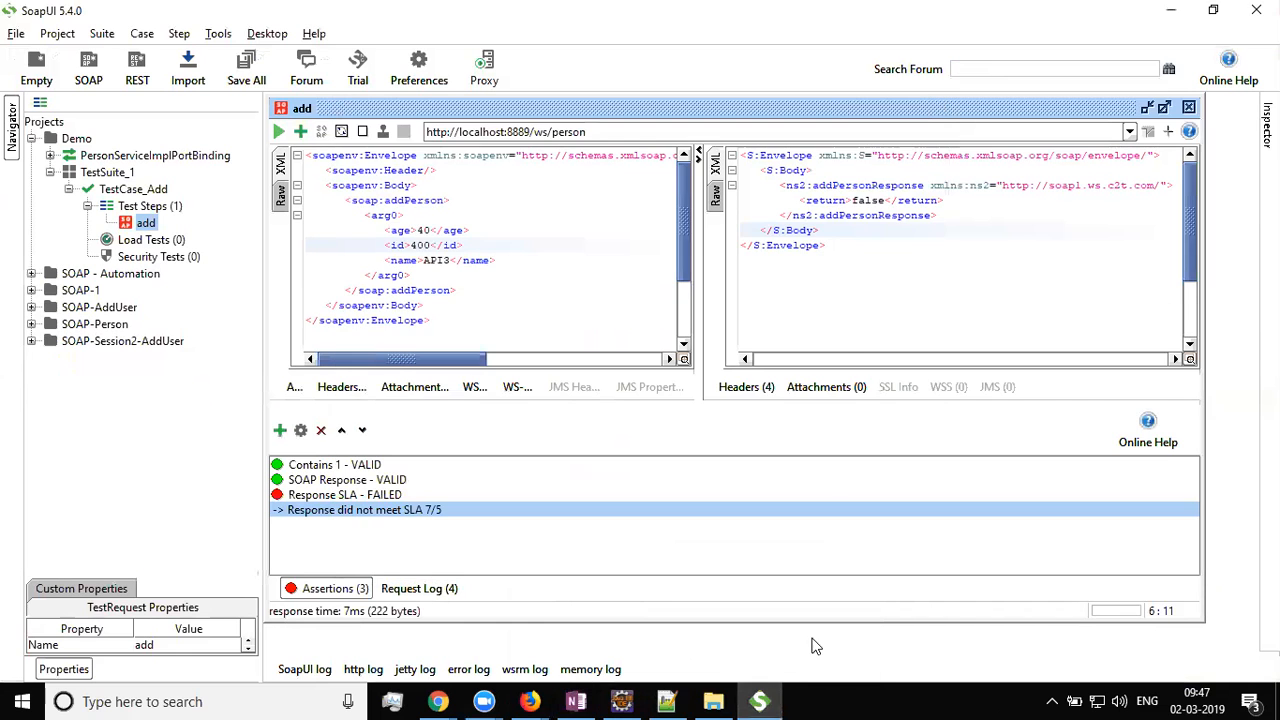
# Add a Sensitive Information Exposure assertion from the Security category to the add step
pyautogui.moveTo(858, 252); pyautogui.dragTo(720, 132)
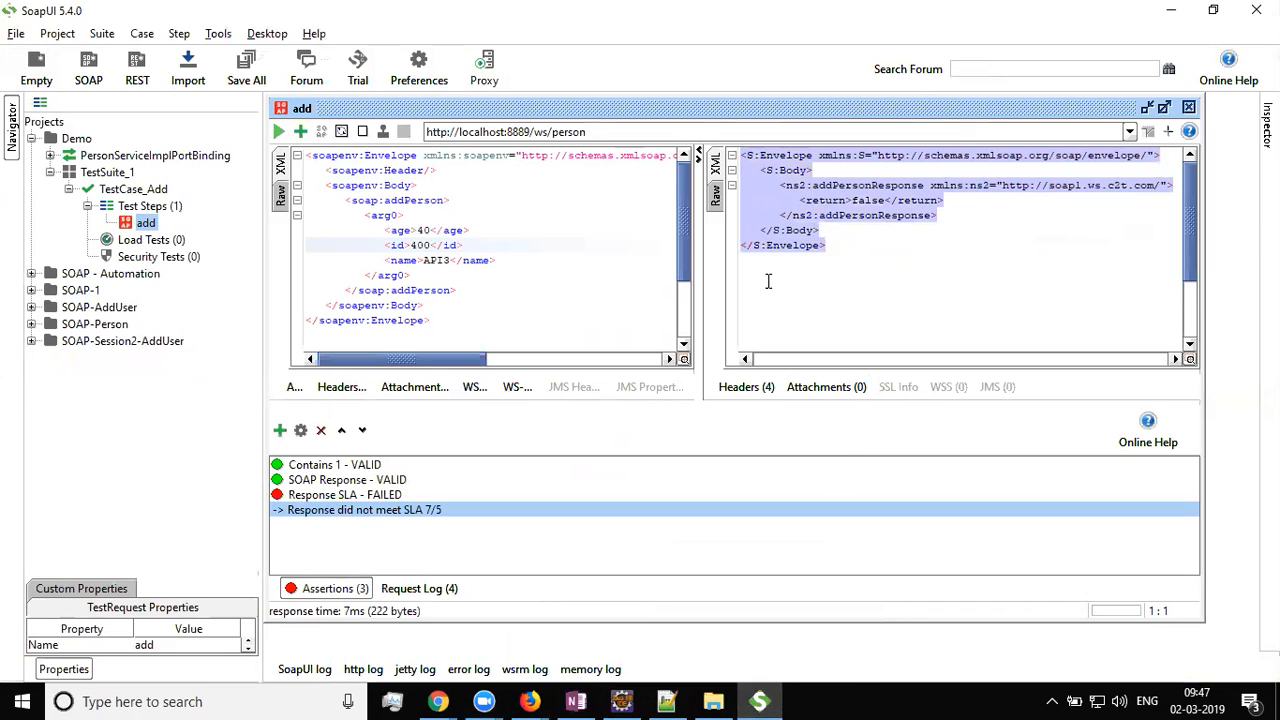
pyautogui.click(301, 132)
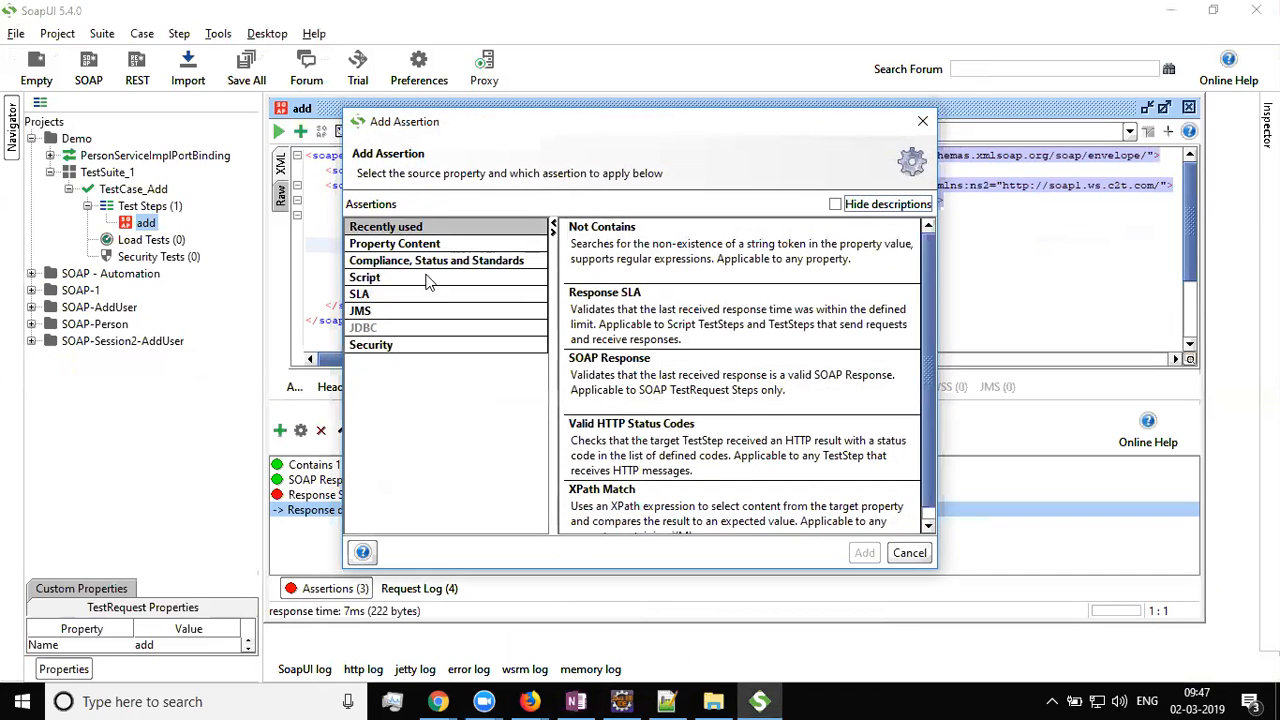
pyautogui.scroll(-2, 808, 406)
pyautogui.click(385, 346)
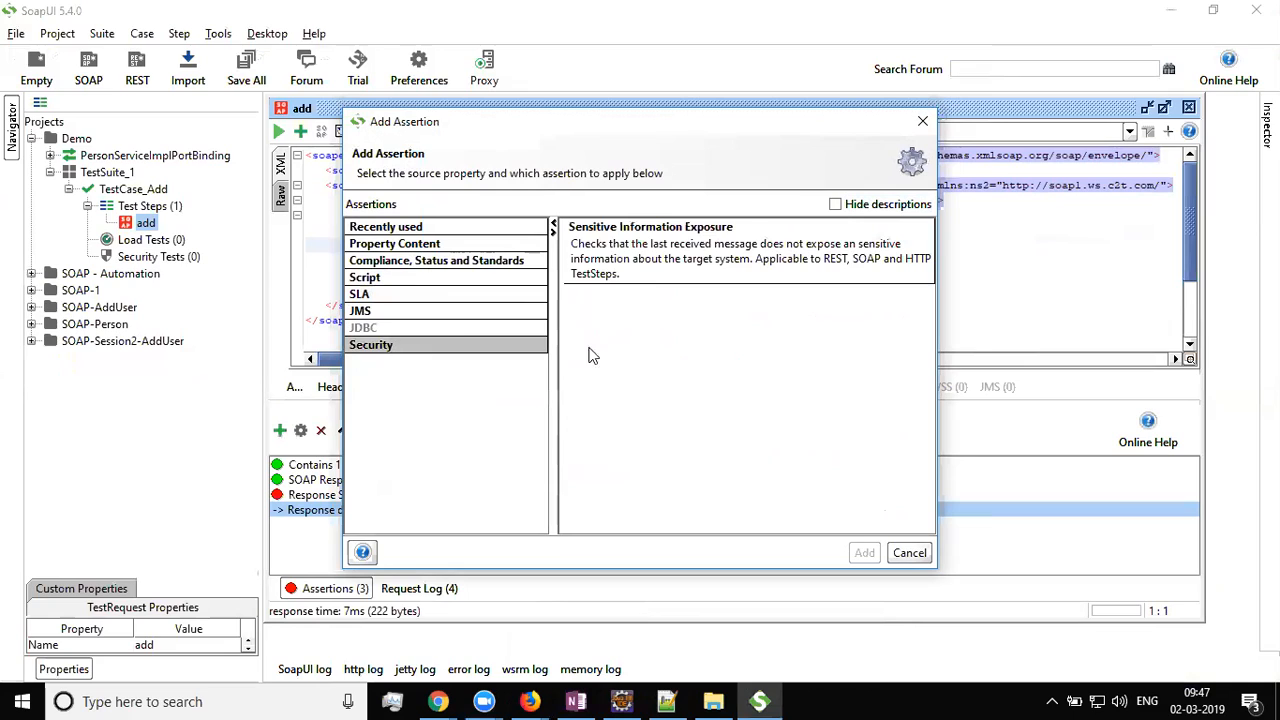
pyautogui.click(647, 266)
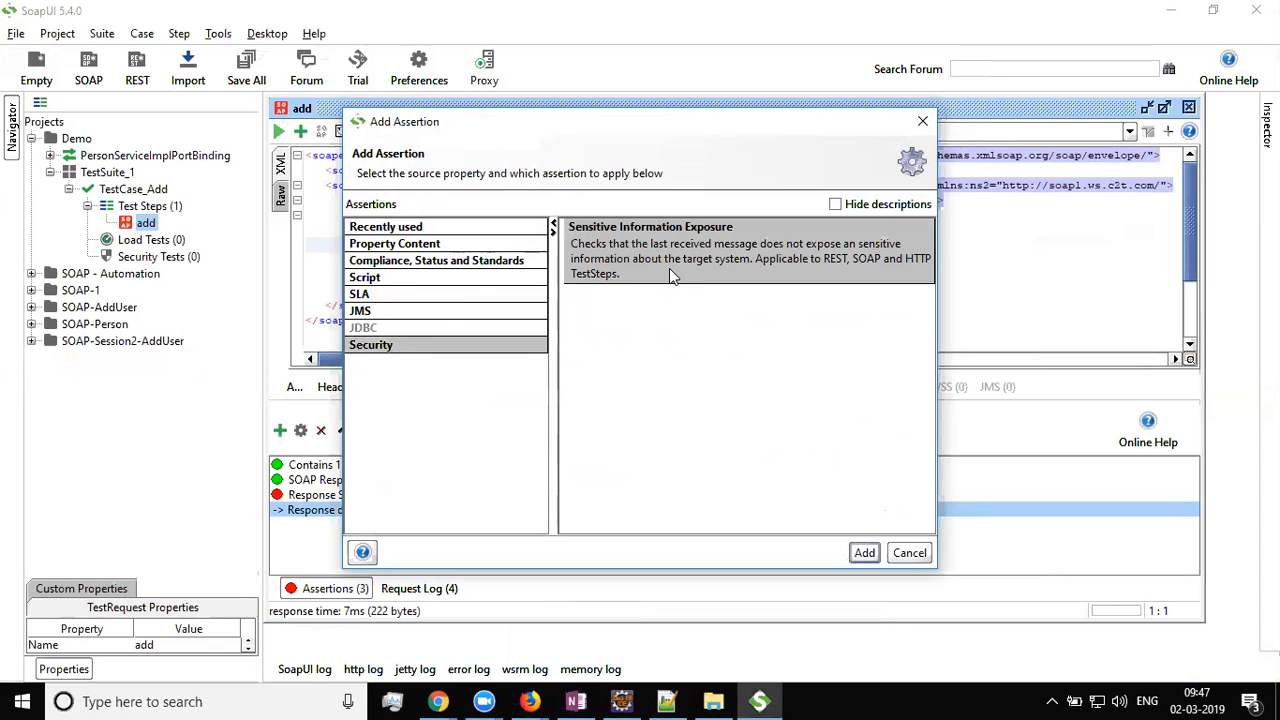
pyautogui.click(860, 551)
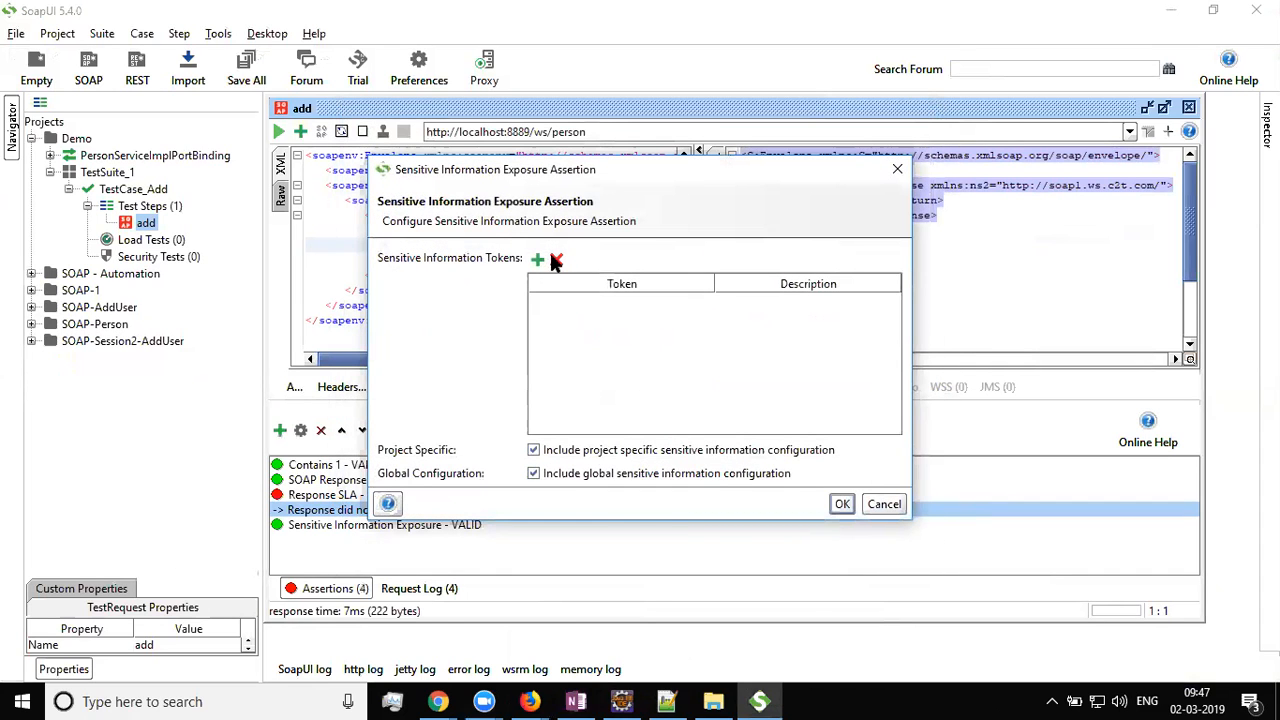
pyautogui.click(538, 262)
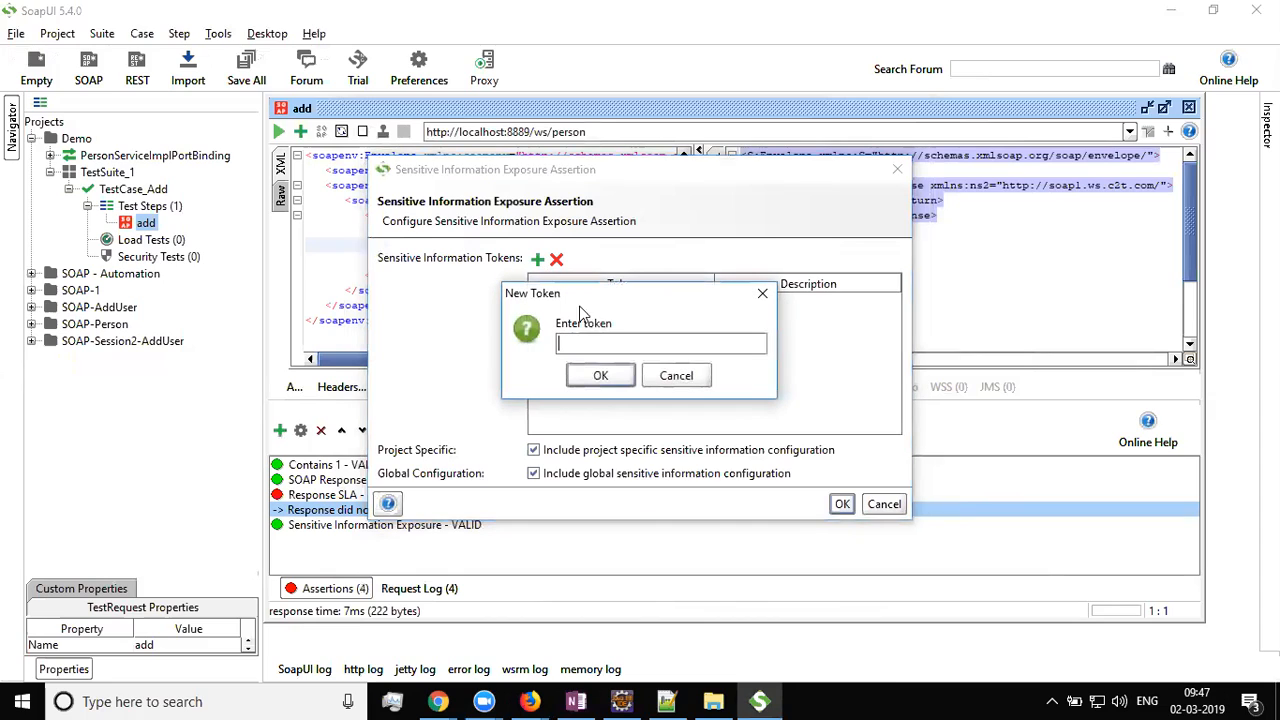
pyautogui.moveTo(605, 306); pyautogui.dragTo(808, 387)
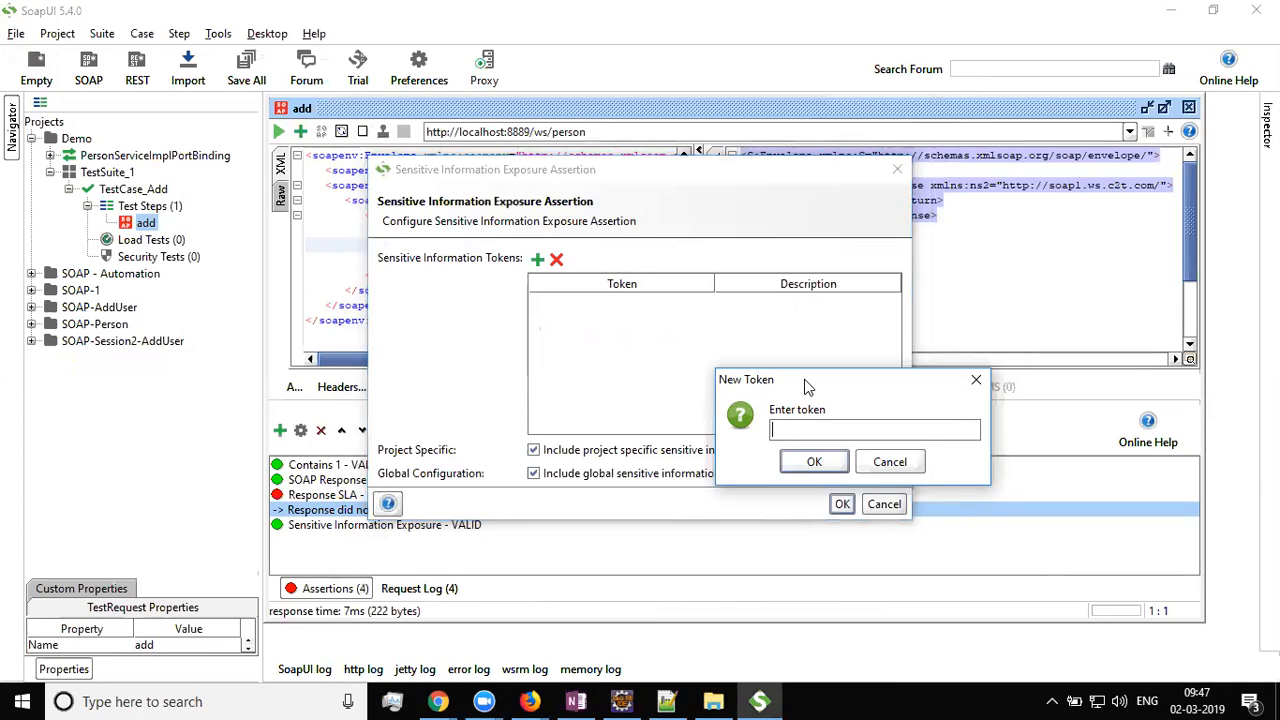
pyautogui.write('abcdef')
pyautogui.click(810, 465)
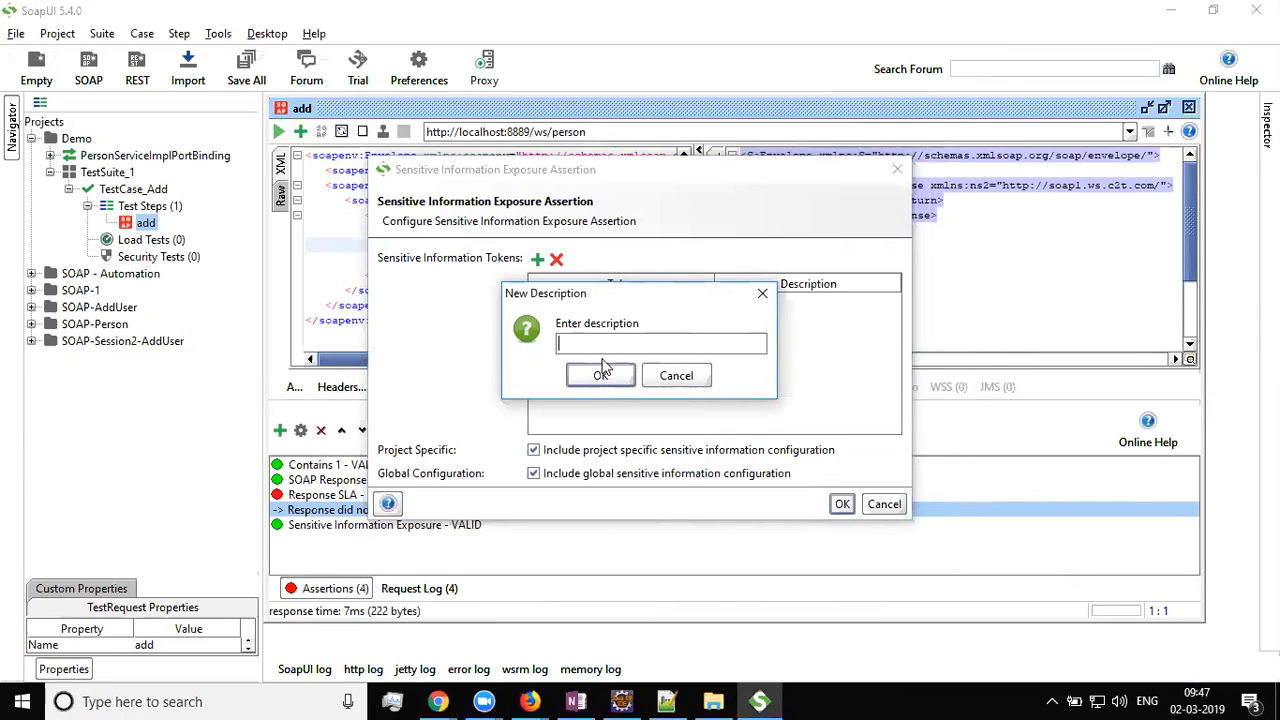
pyautogui.write('Token')
pyautogui.click(602, 370)
pyautogui.click(764, 300)
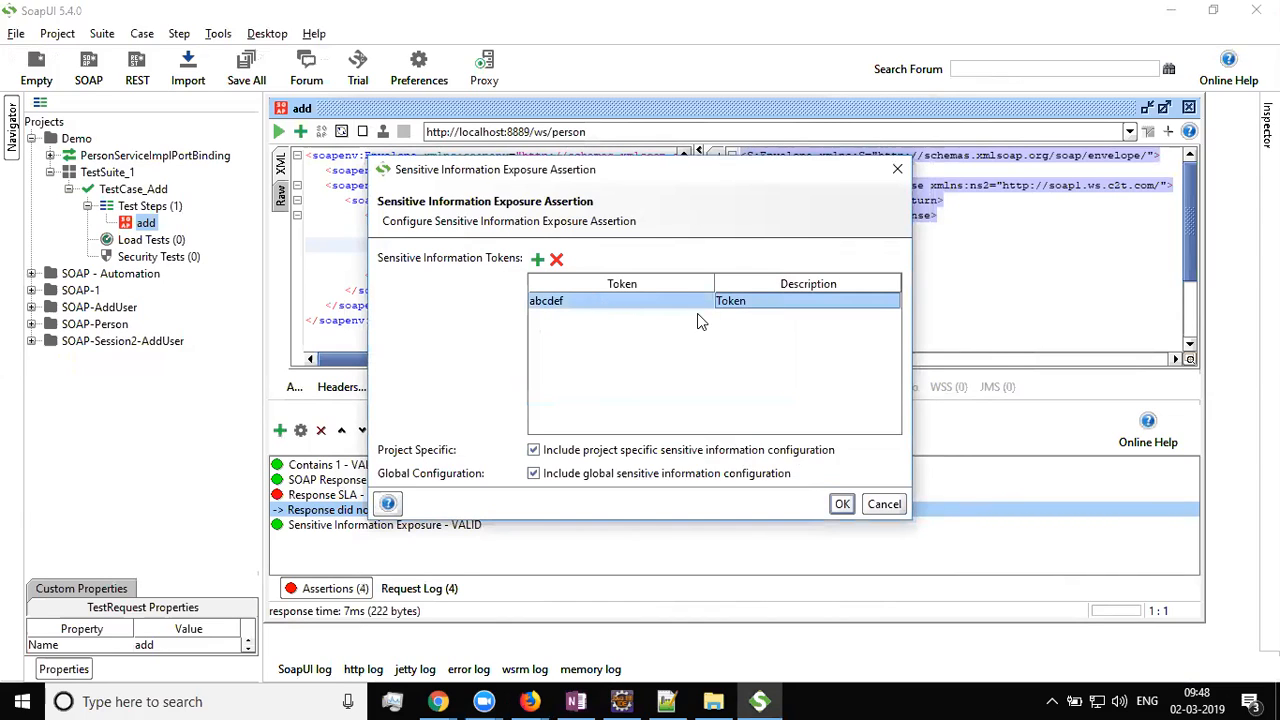
pyautogui.click(844, 504)
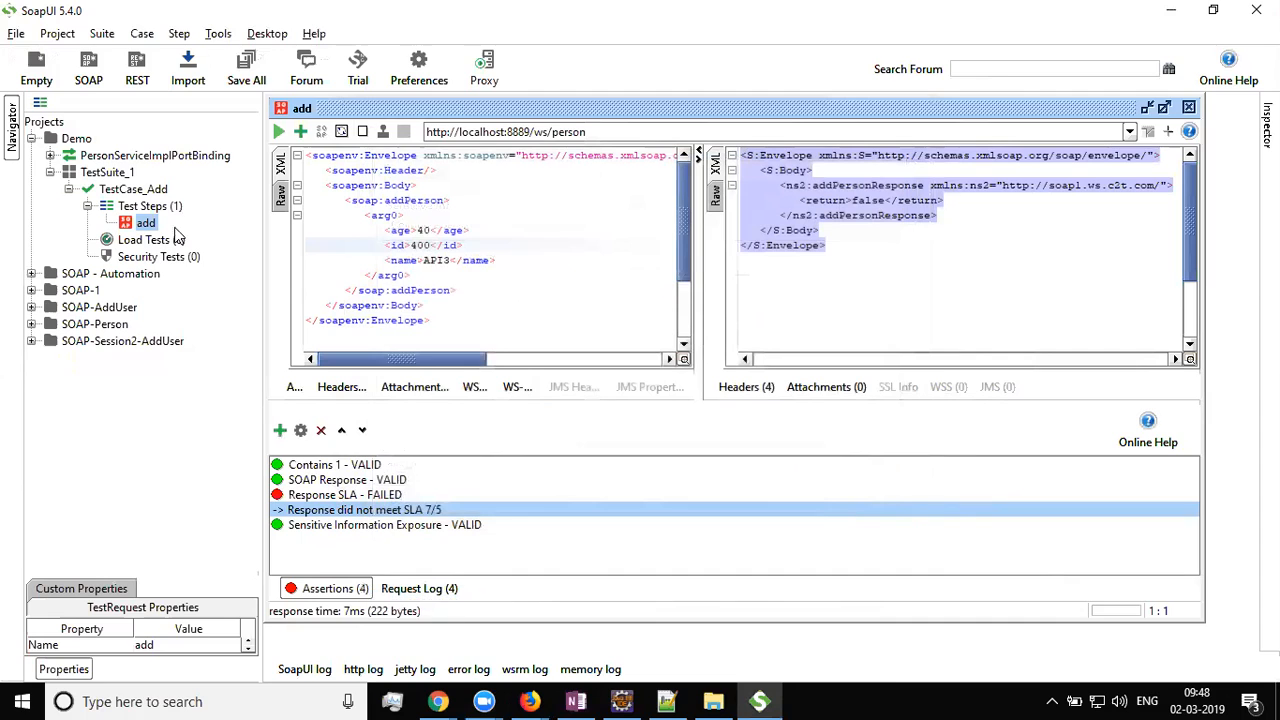
# Rerun the add request and review the Response SLA assertion, keeping its 5 ms limit
pyautogui.click(279, 131)
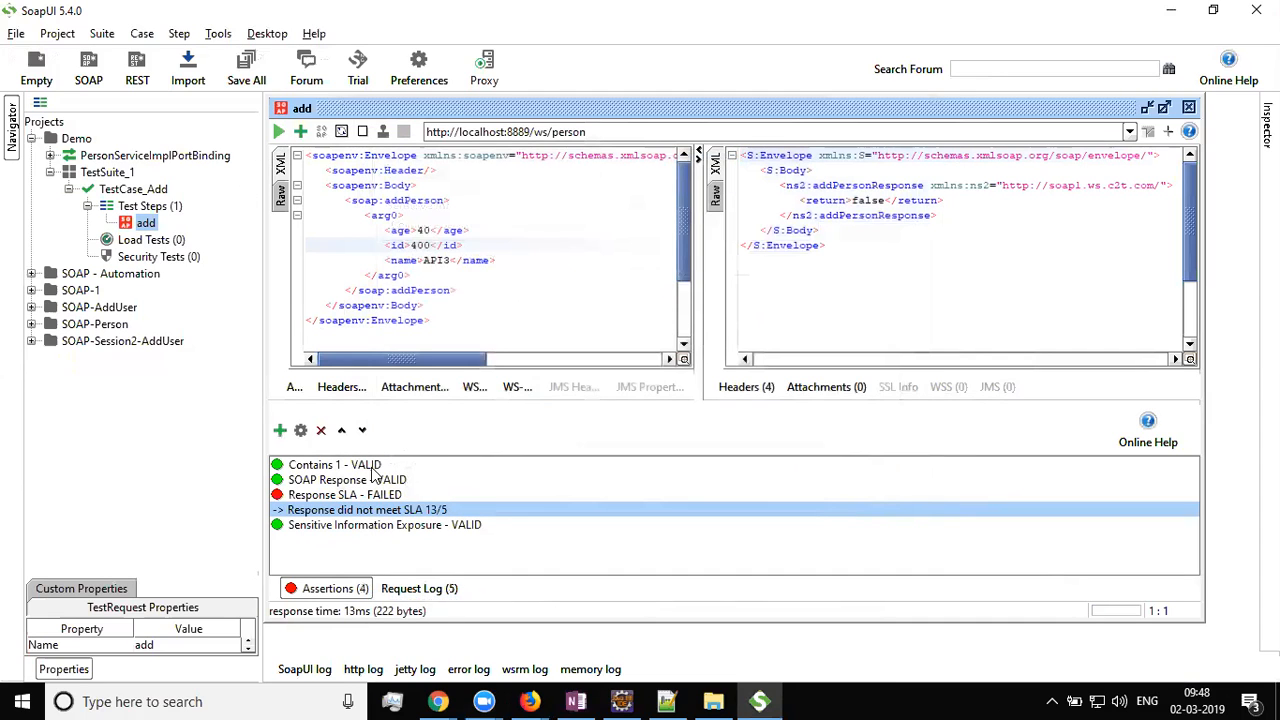
pyautogui.click(369, 498)
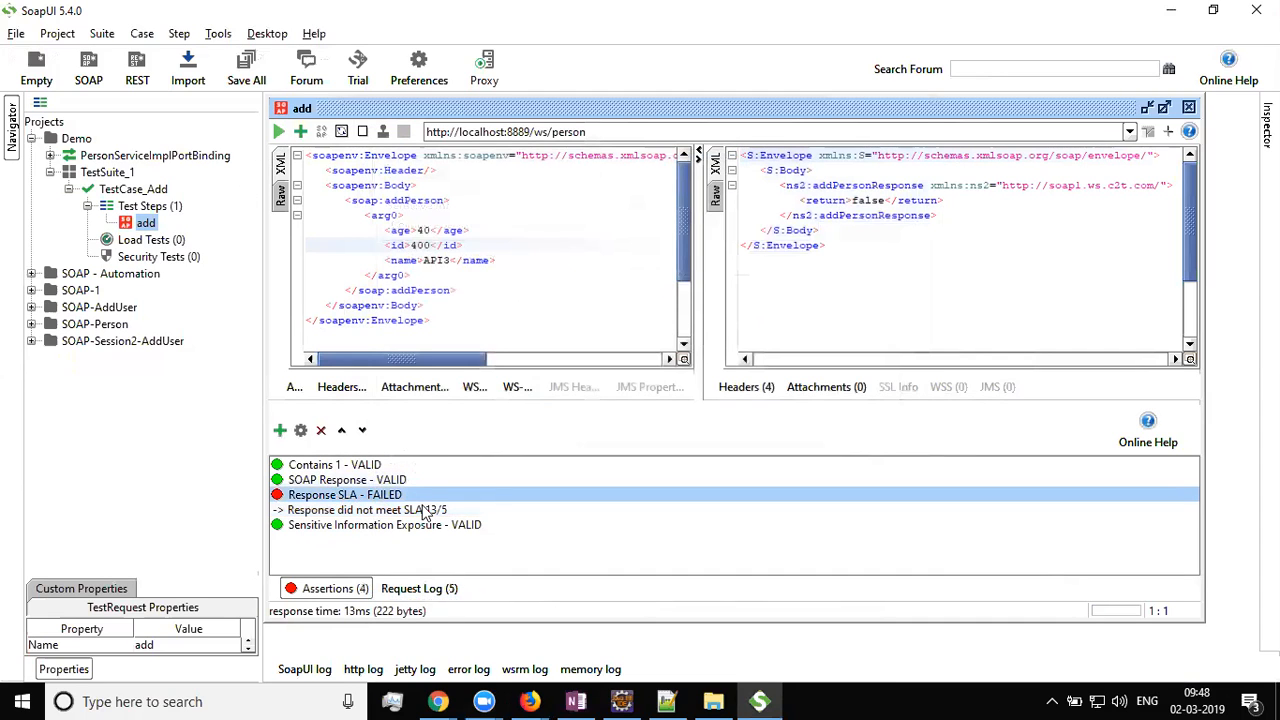
pyautogui.rightClick(389, 500)
pyautogui.click(428, 528)
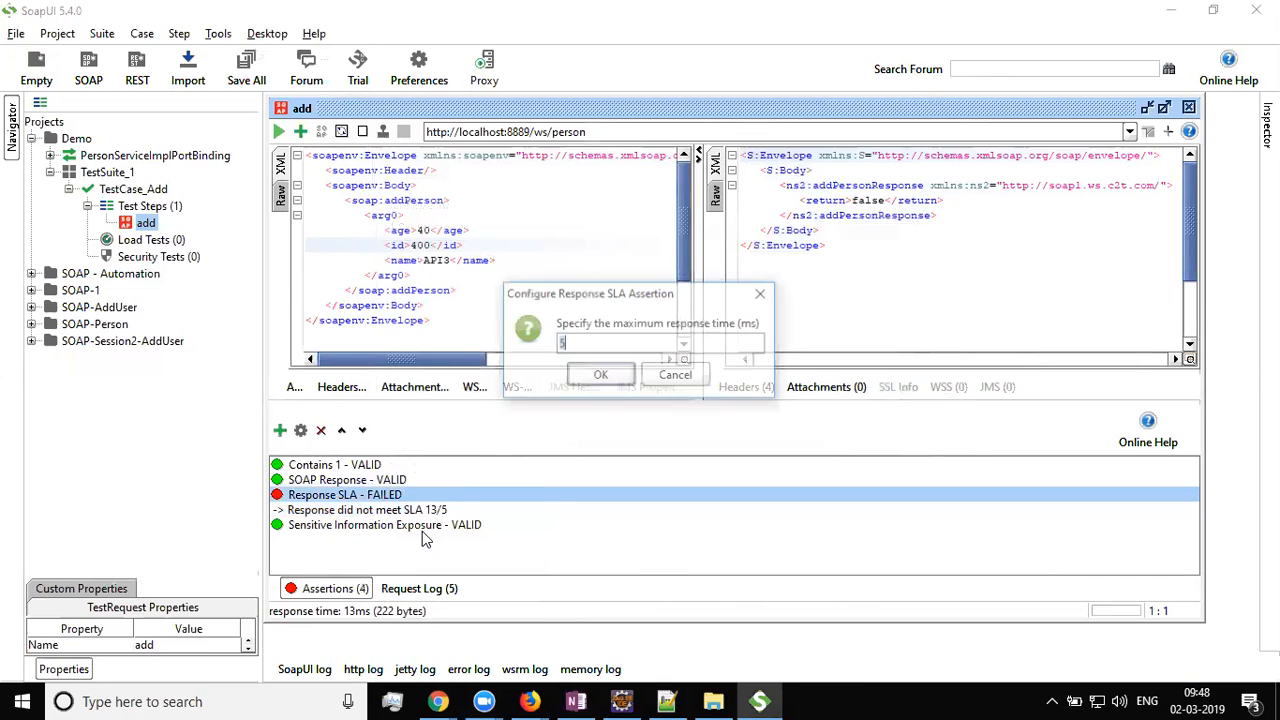
pyautogui.click(588, 370)
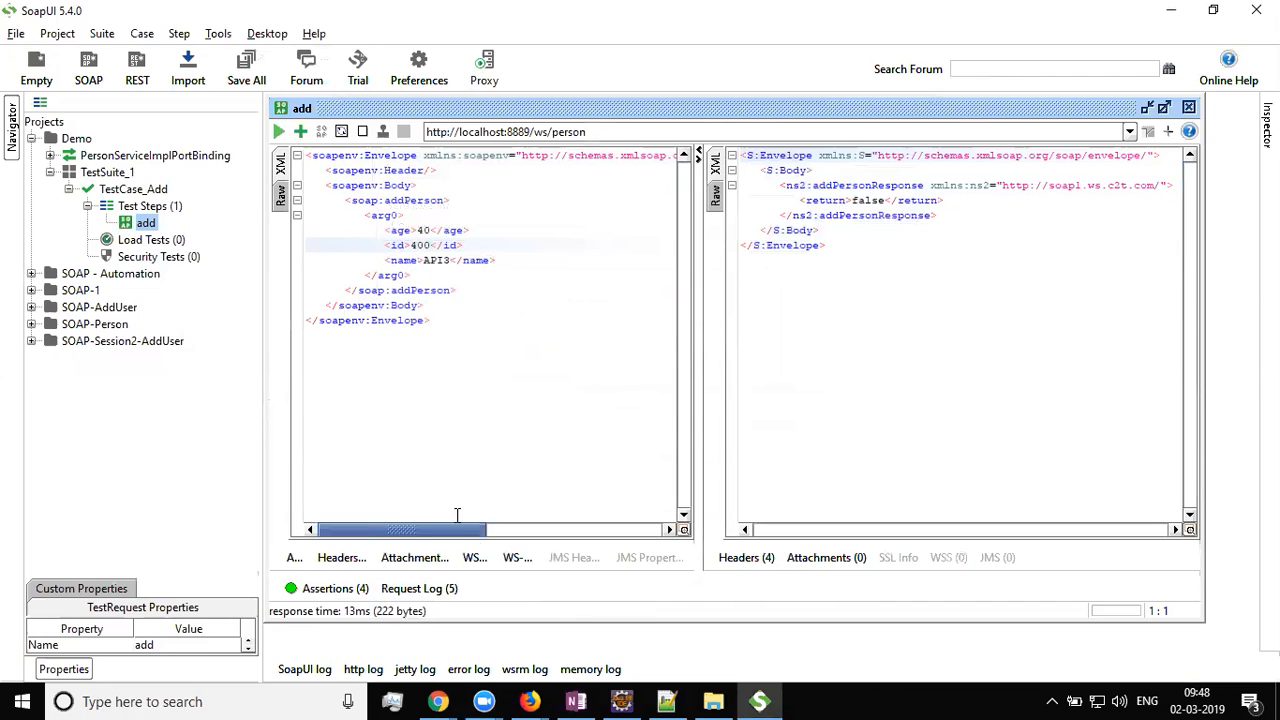
# Select Sensitive Information Exposure among the assertions, then delete 'false' from the response's return element
pyautogui.click(358, 589)
pyautogui.click(352, 516)
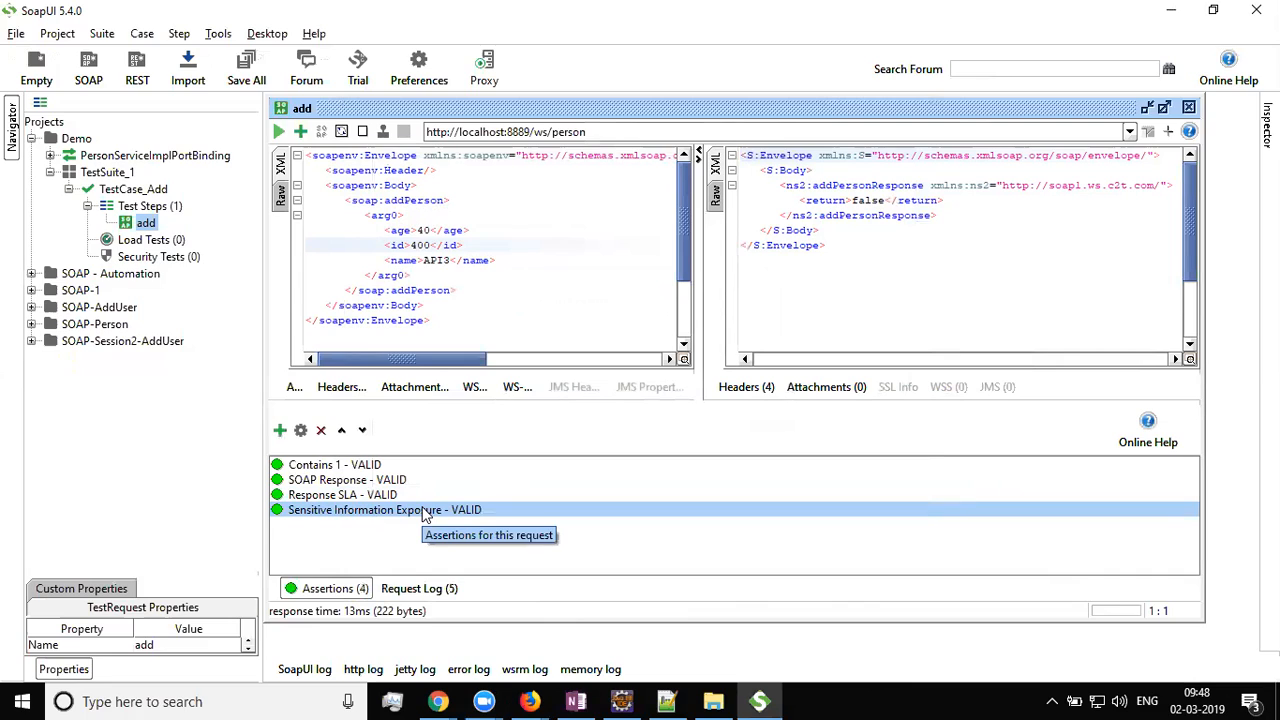
pyautogui.doubleClick(872, 200)
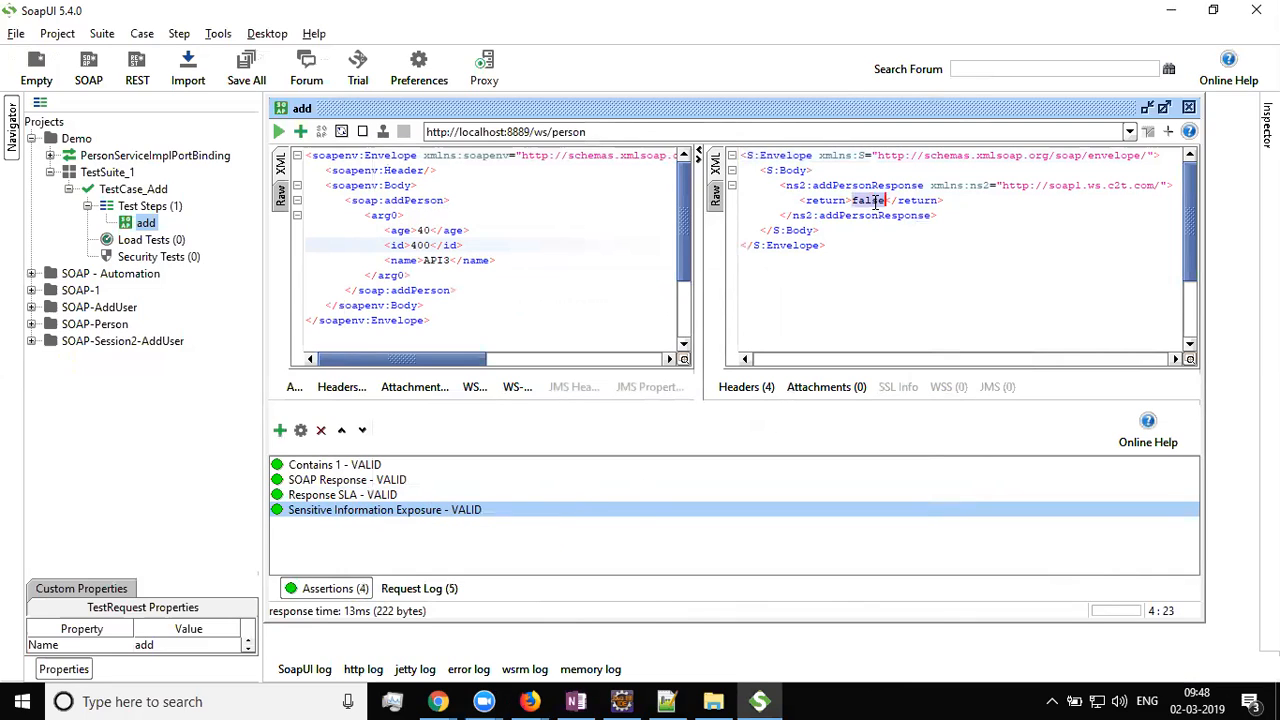
pyautogui.click(864, 229)
pyautogui.doubleClick(872, 200)
pyautogui.click(887, 225)
pyautogui.doubleClick(867, 200)
pyautogui.write('abcde')
pyautogui.press('BackSpace')
pyautogui.press('BackSpace')
pyautogui.press('BackSpace')
pyautogui.press('BackSpace')
pyautogui.press('BackSpace')
pyautogui.write('t')
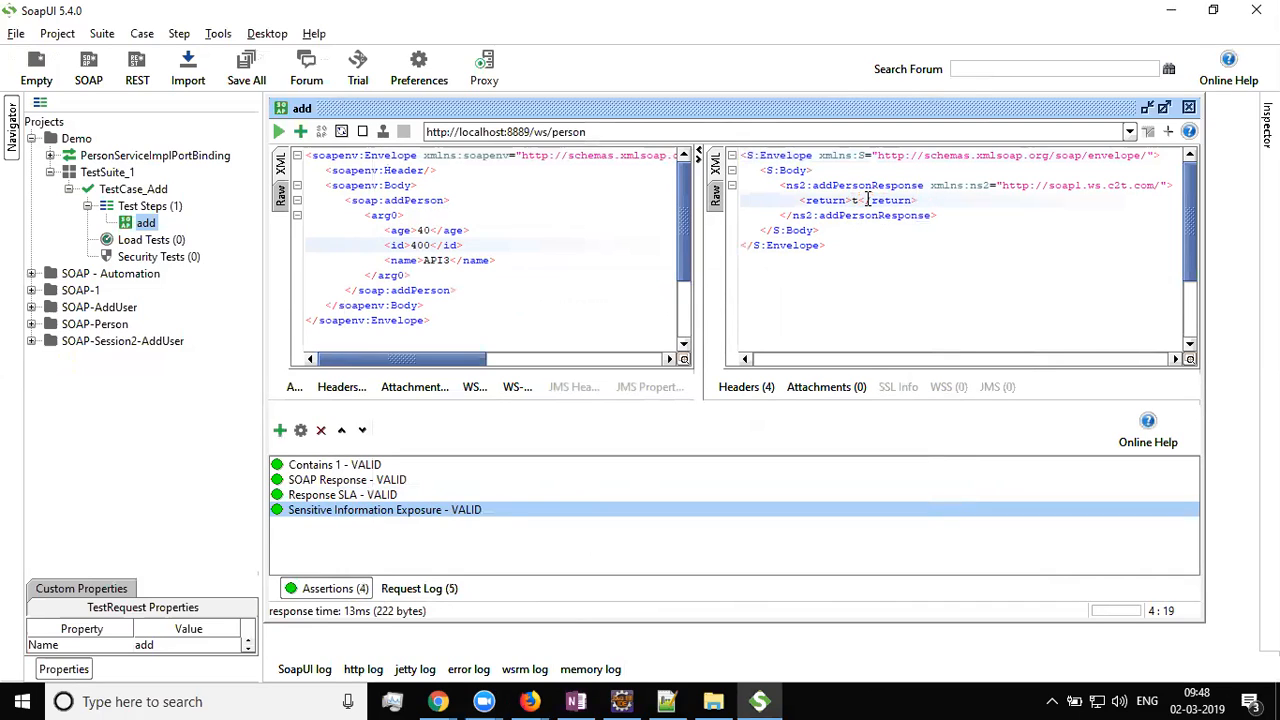
pyautogui.press('BackSpace')
pyautogui.rightClick(482, 510)
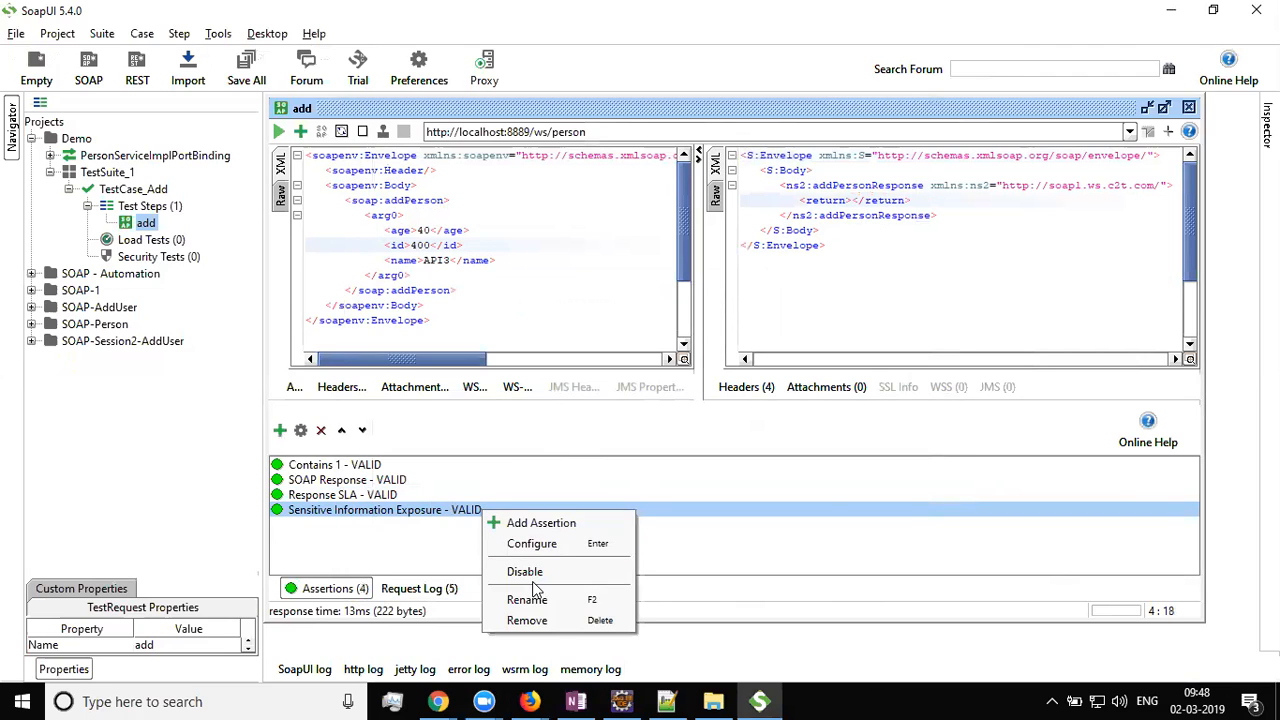
pyautogui.click(540, 543)
pyautogui.click(611, 302)
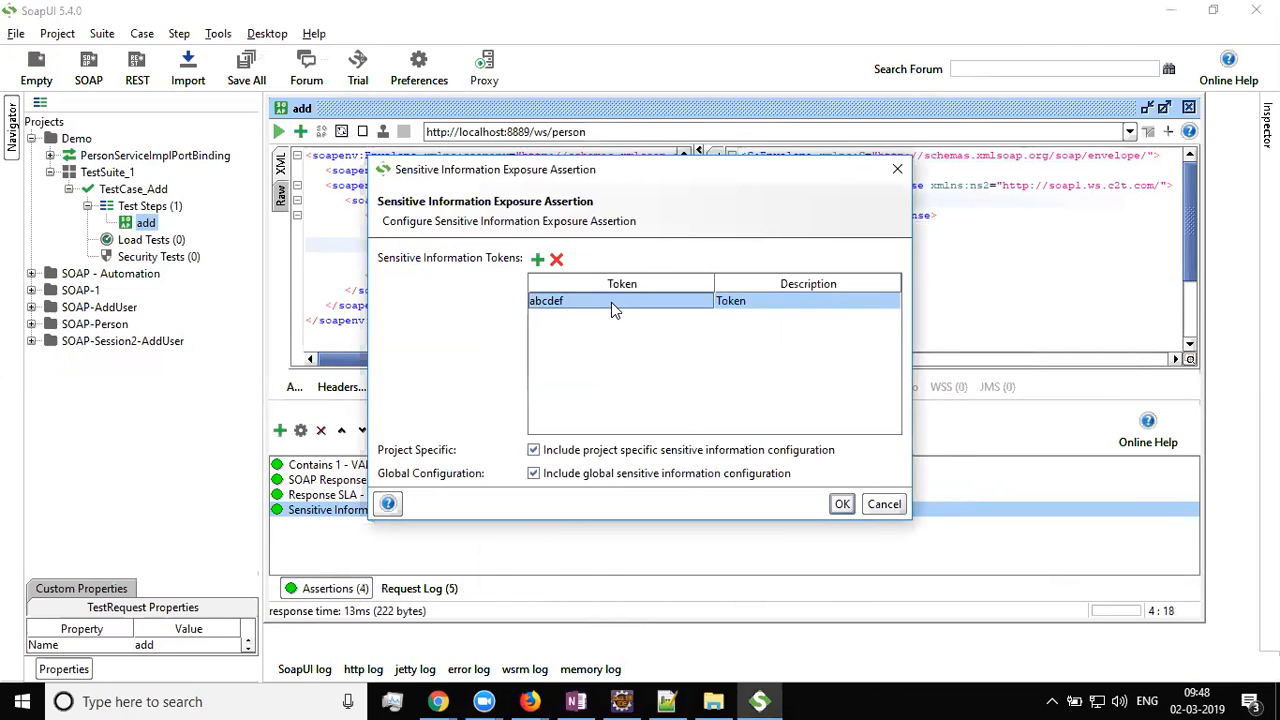
pyautogui.click(556, 260)
pyautogui.click(538, 260)
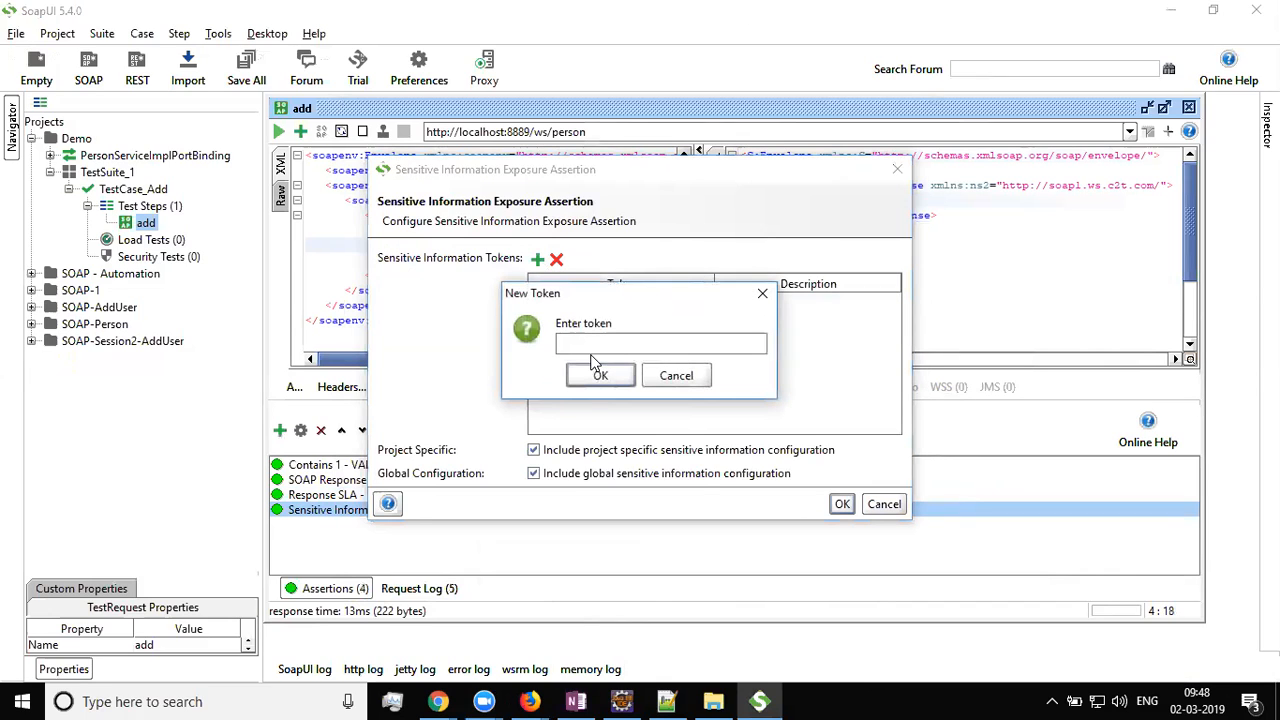
pyautogui.write('false')
pyautogui.click(596, 378)
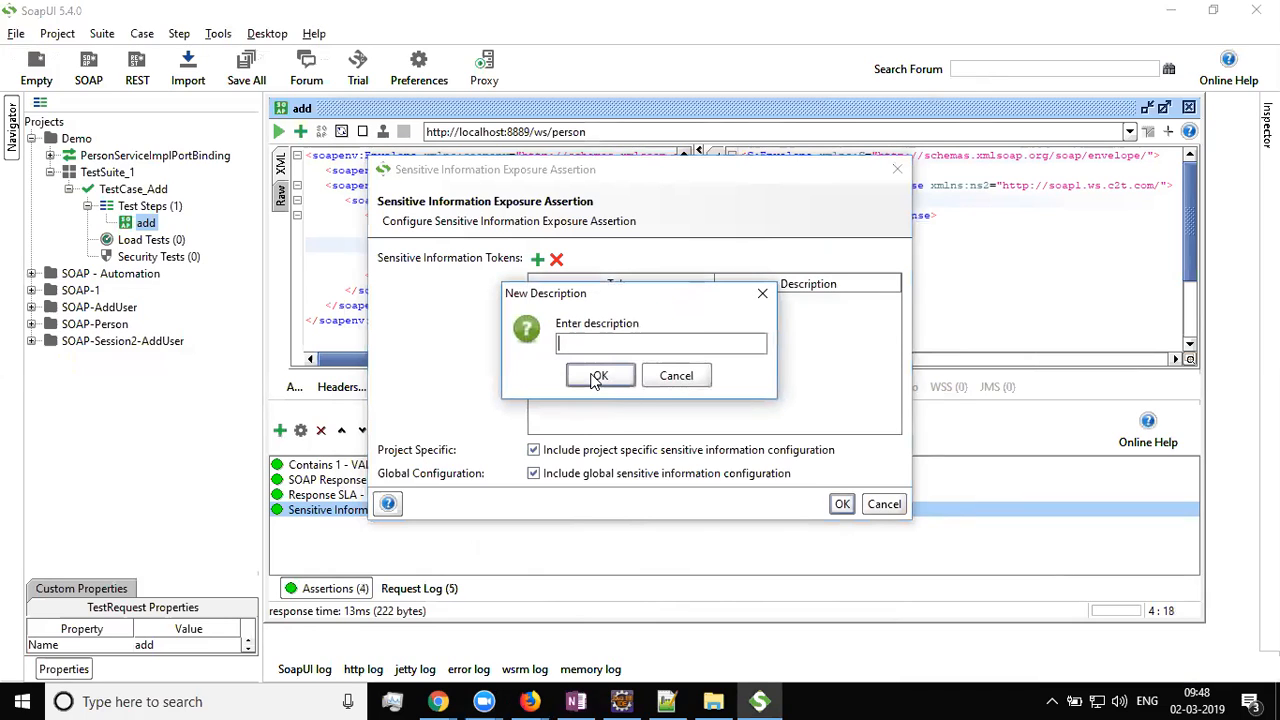
pyautogui.write('Token Desc')
pyautogui.click(596, 378)
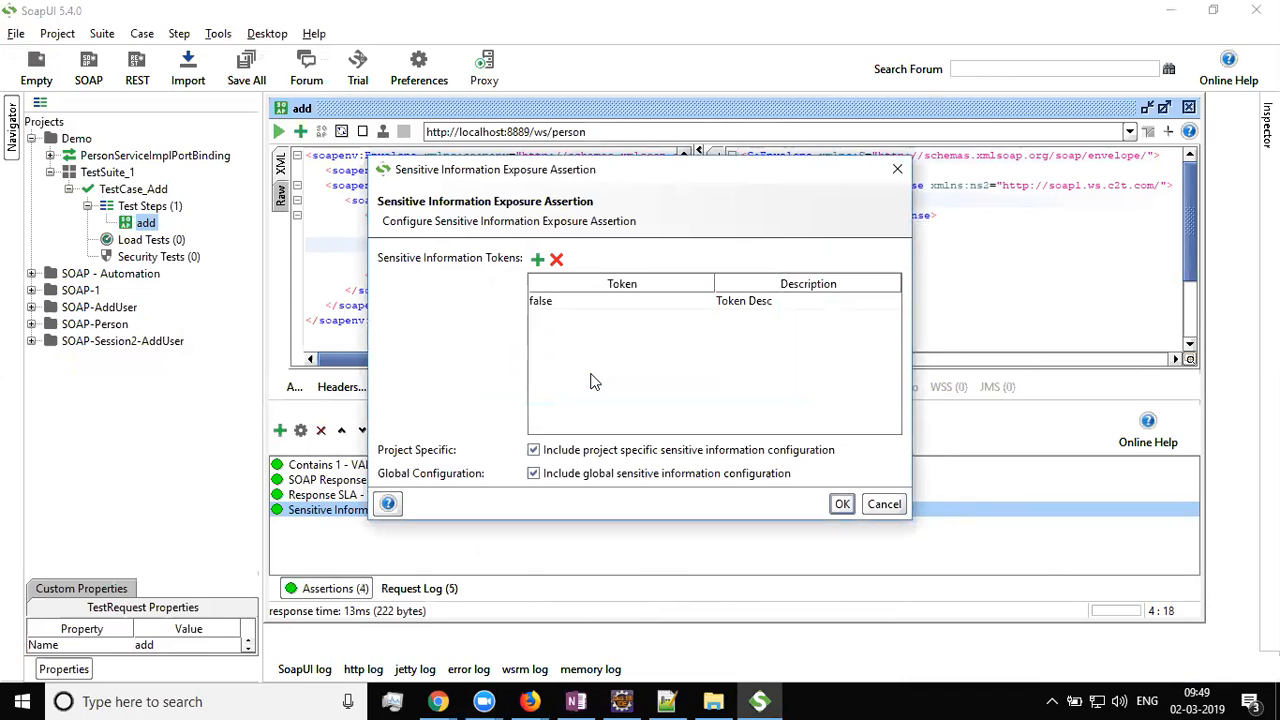
pyautogui.click(840, 506)
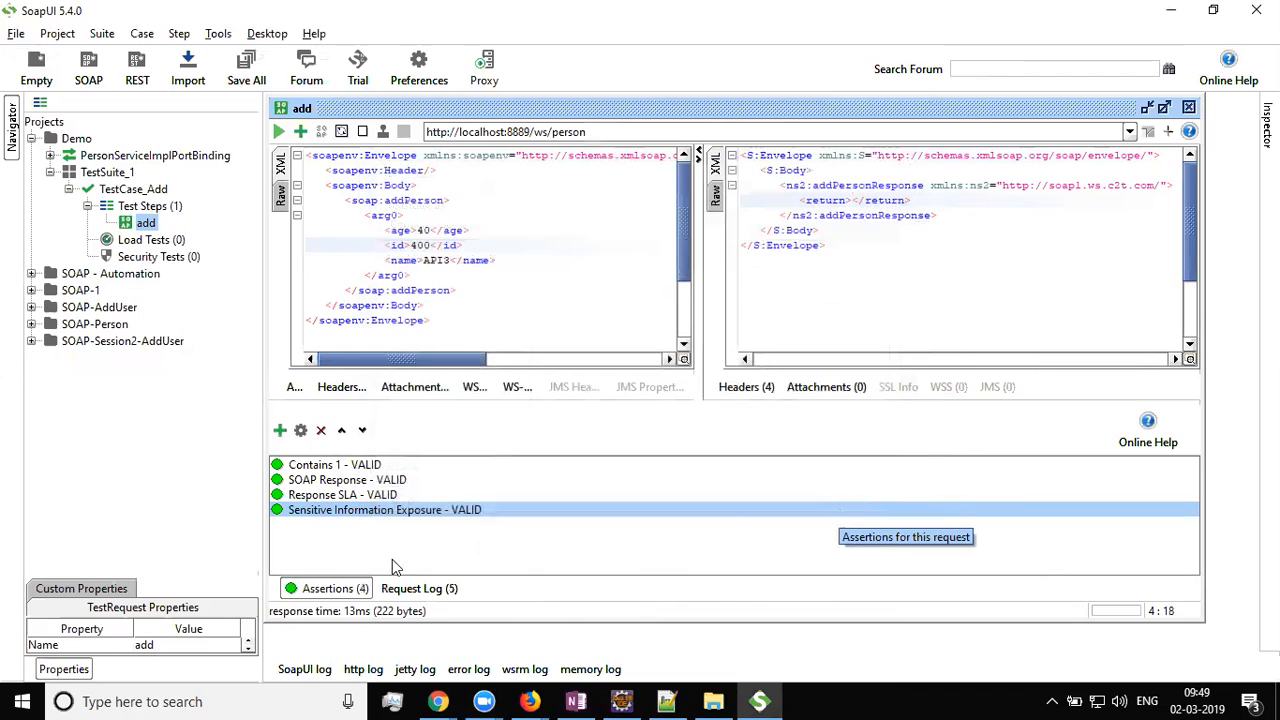
# Rerun the add request and inspect the returned false value in the response XML
pyautogui.click(279, 132)
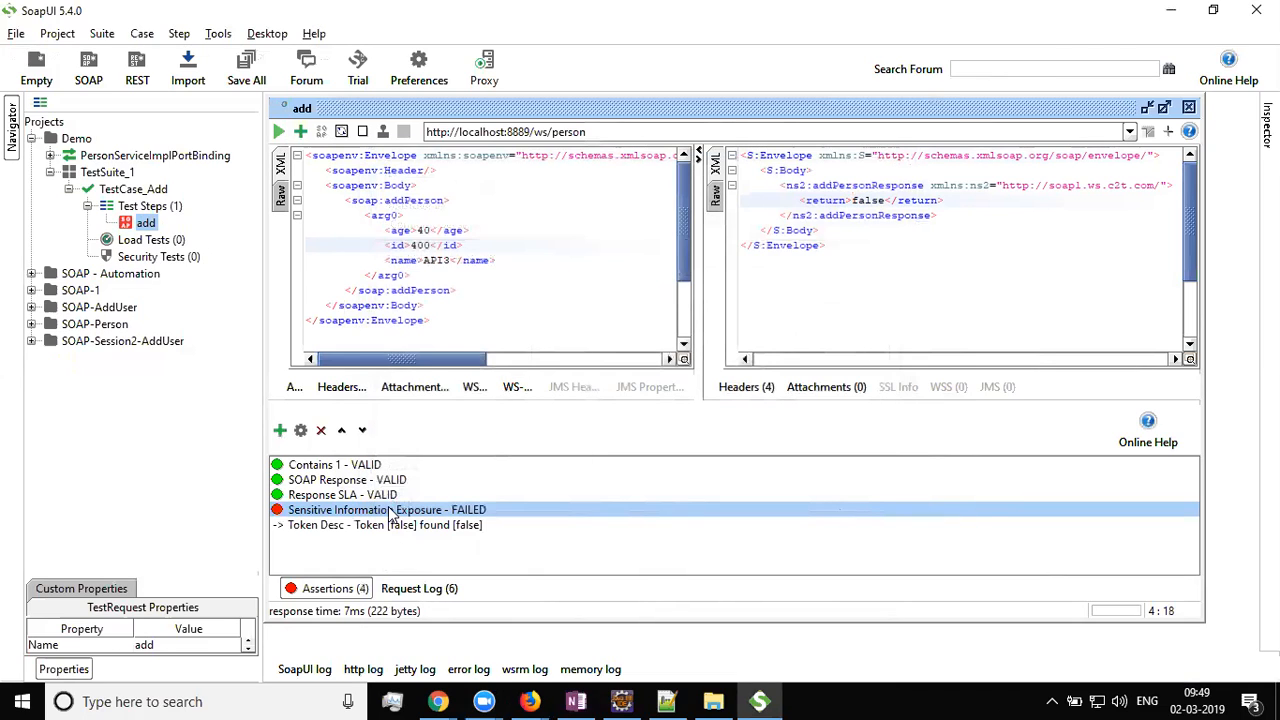
pyautogui.doubleClick(869, 200)
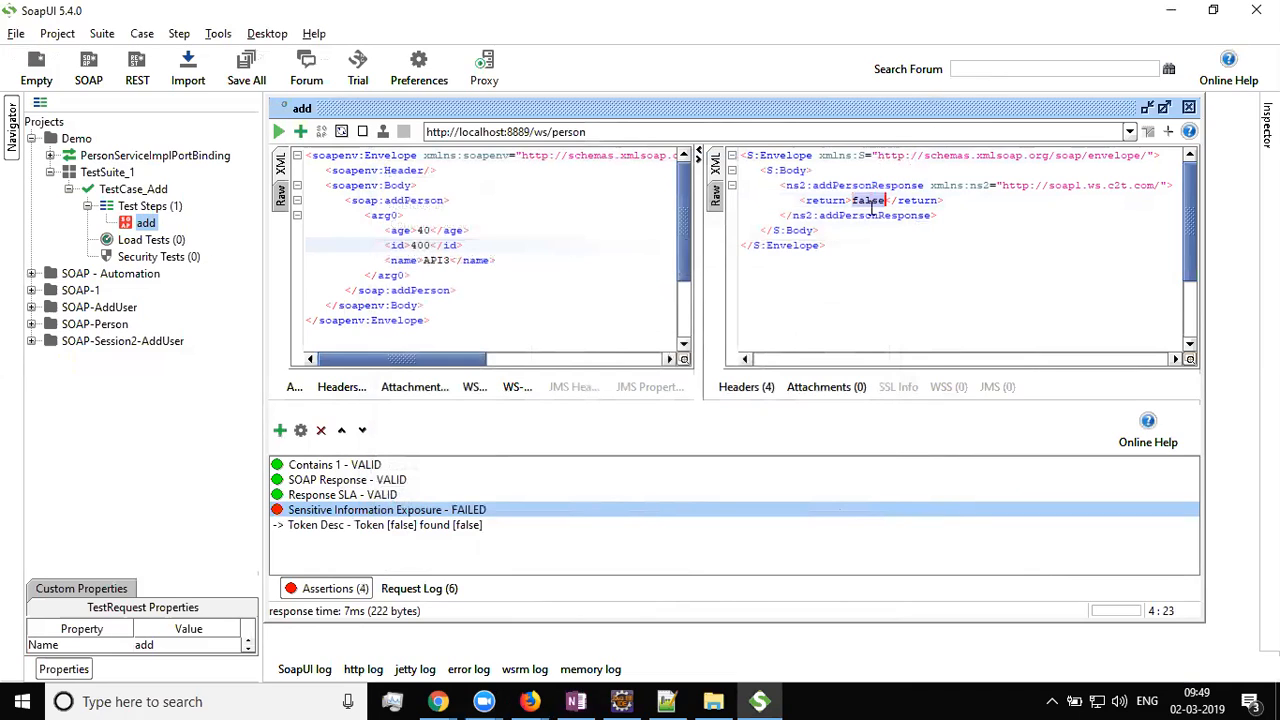
pyautogui.click(880, 300)
pyautogui.doubleClick(867, 200)
pyautogui.click(920, 264)
pyautogui.hotkey('ctrl', 'a')
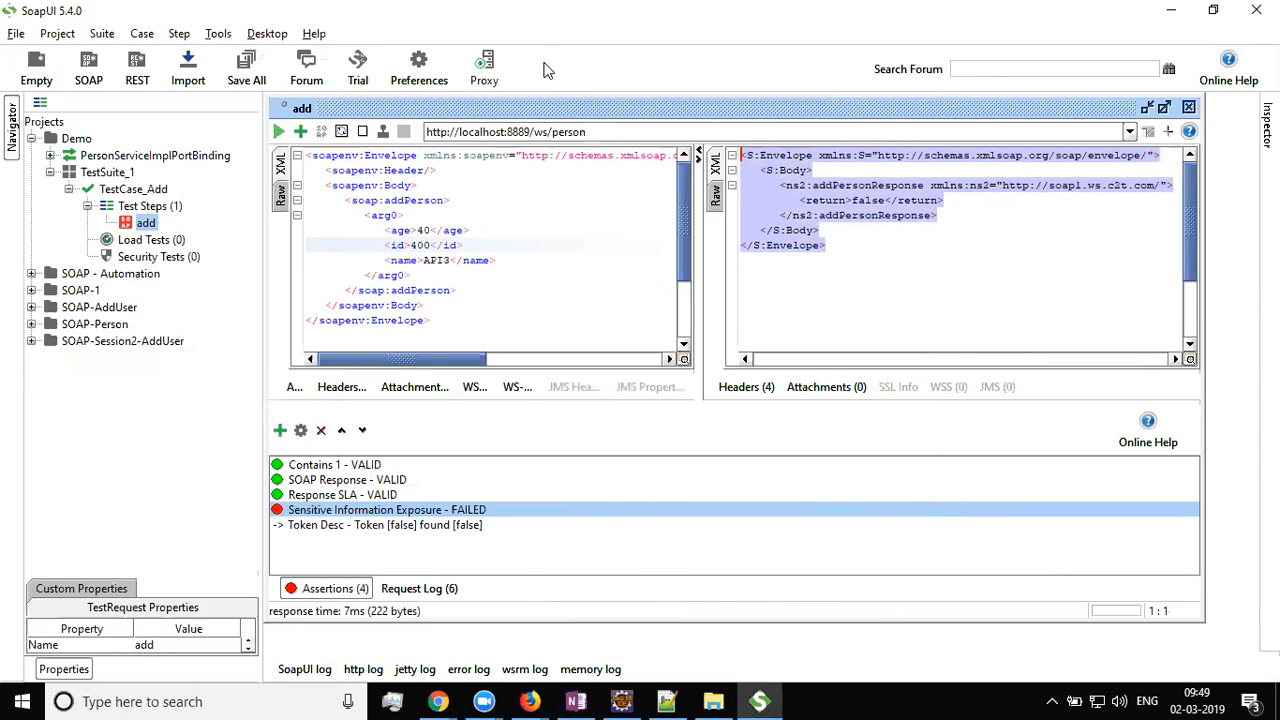
pyautogui.click(1073, 241)
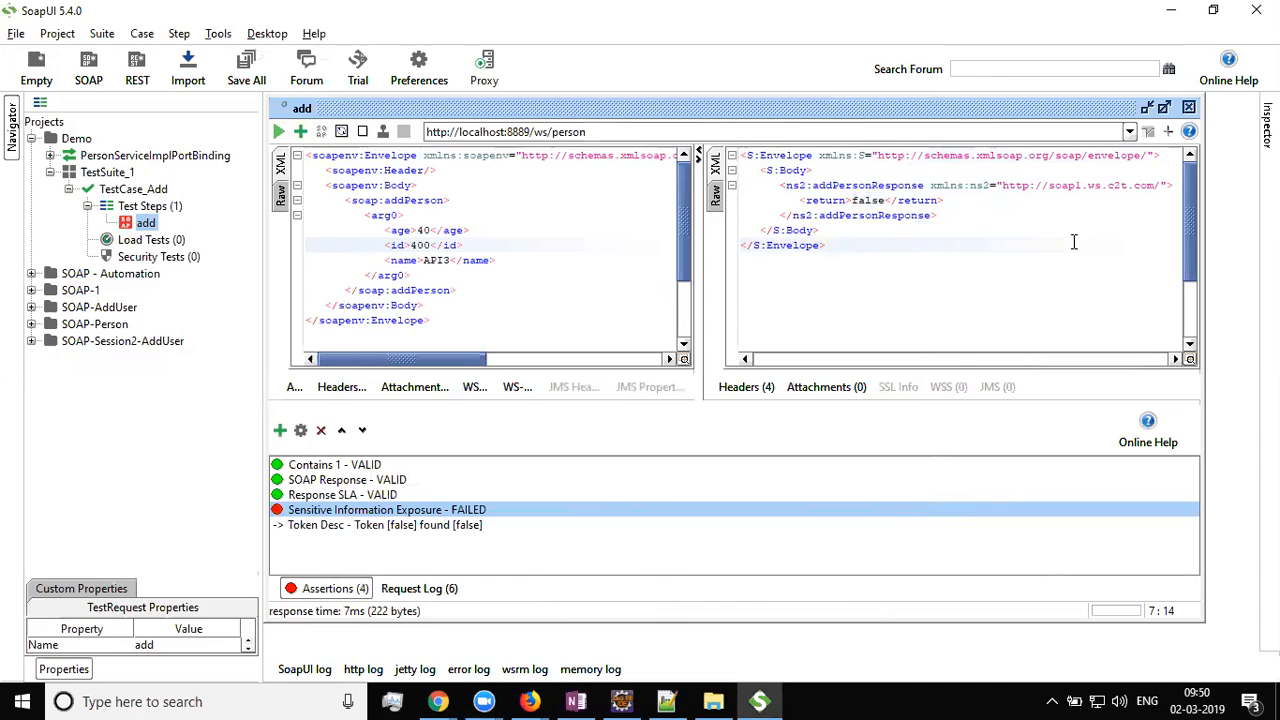
pyautogui.rightClick(373, 516)
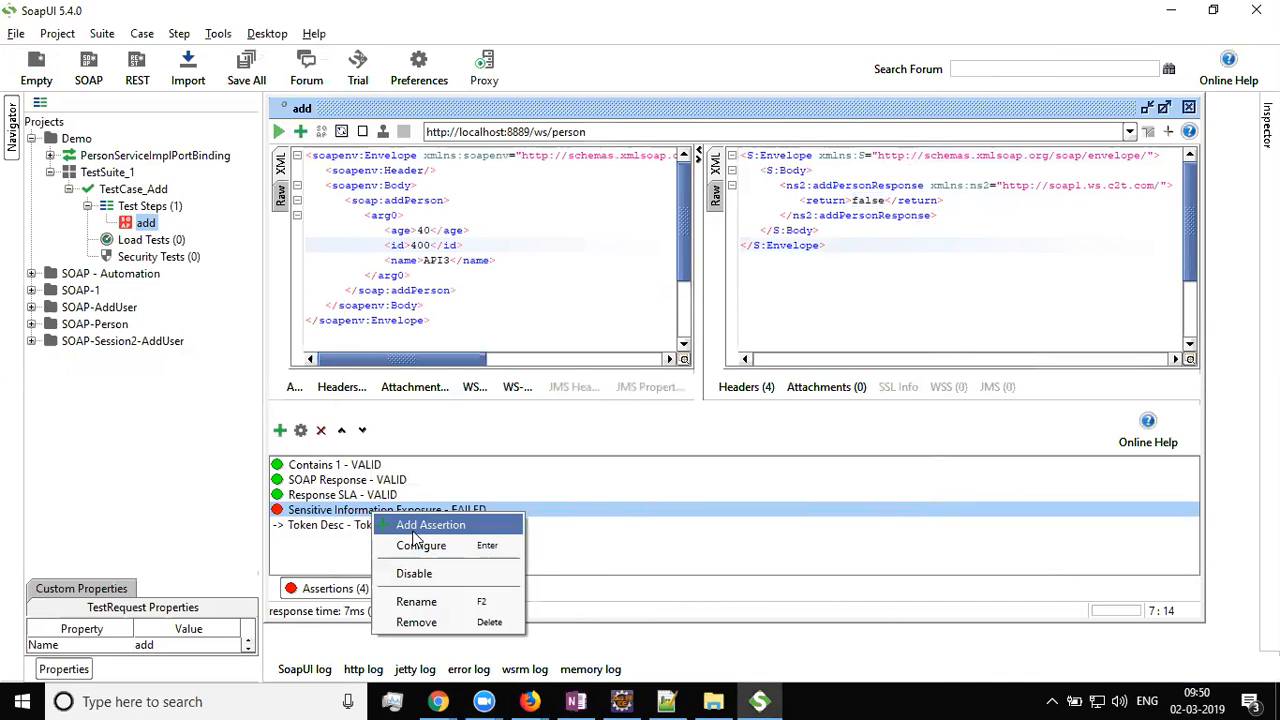
pyautogui.click(446, 546)
pyautogui.moveTo(619, 170); pyautogui.dragTo(839, 242)
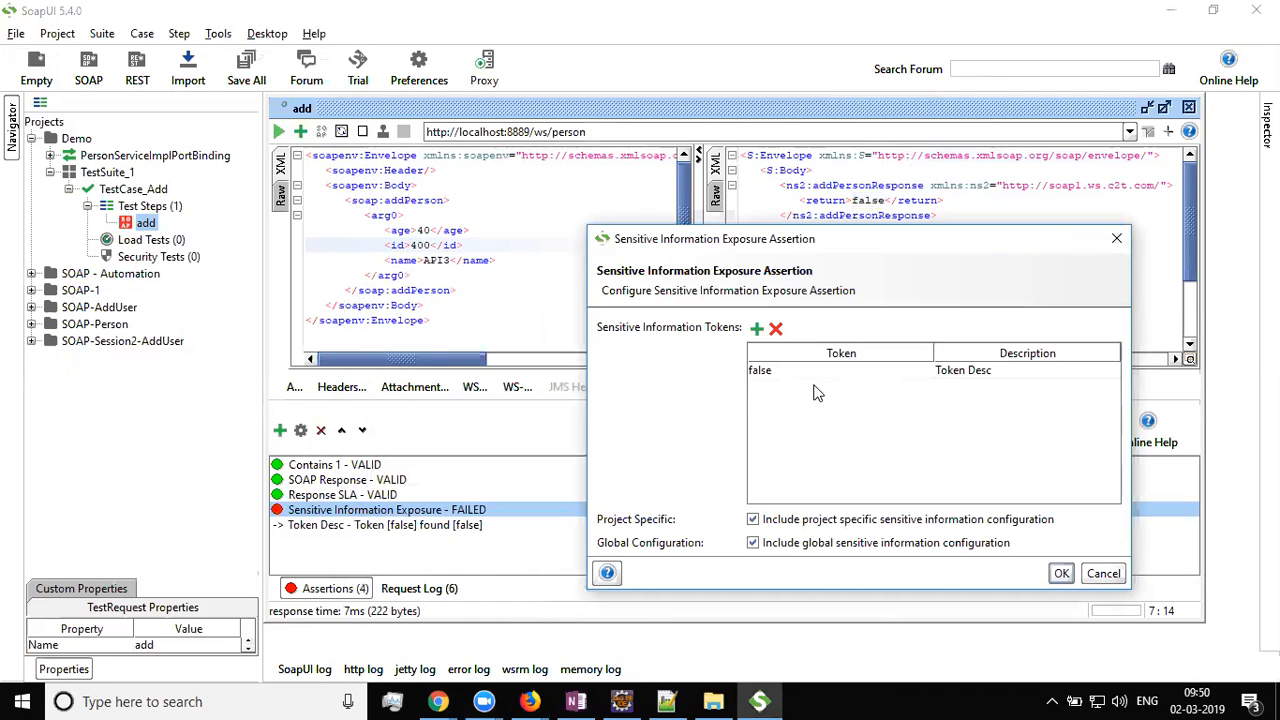
pyautogui.click(803, 372)
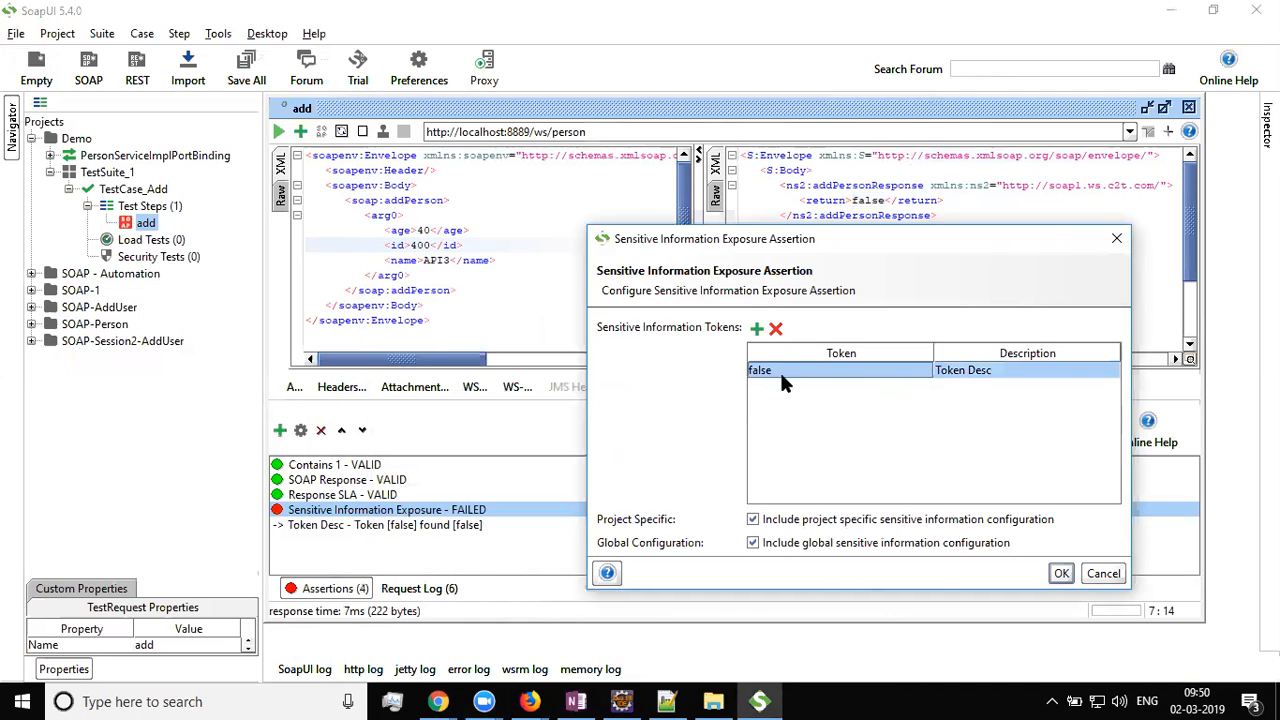
pyautogui.moveTo(825, 236); pyautogui.dragTo(434, 192)
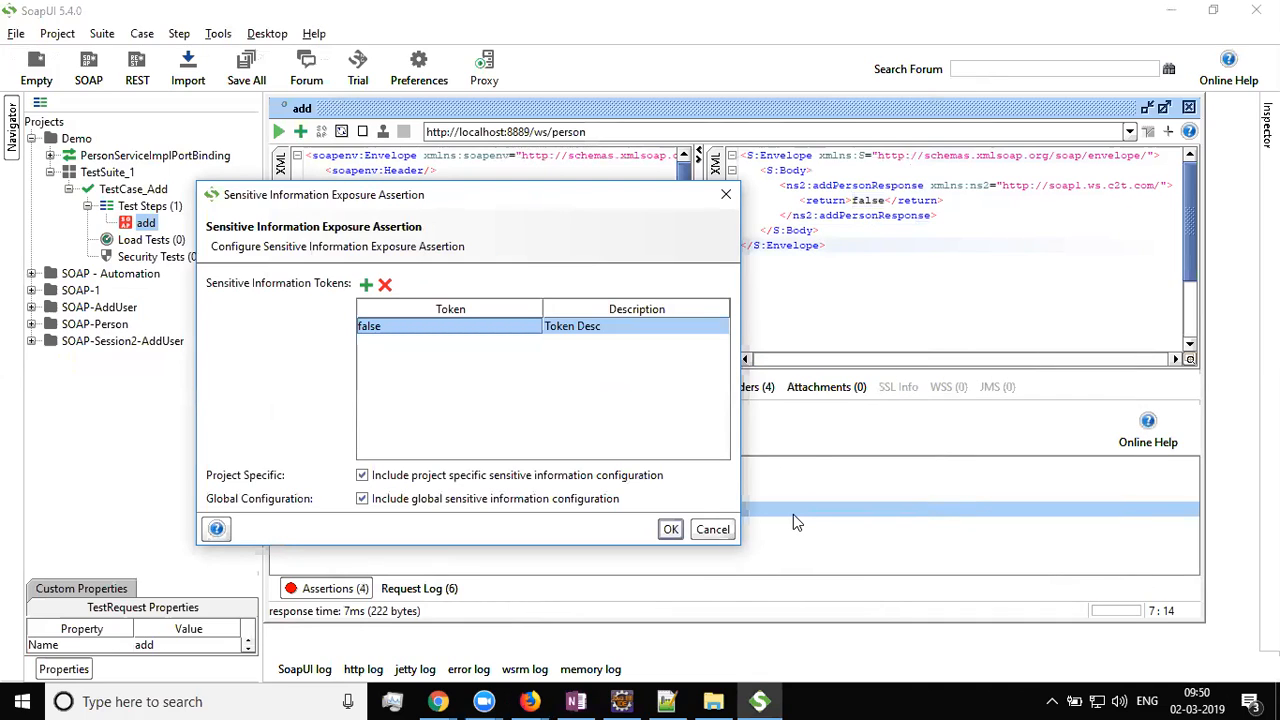
pyautogui.click(703, 532)
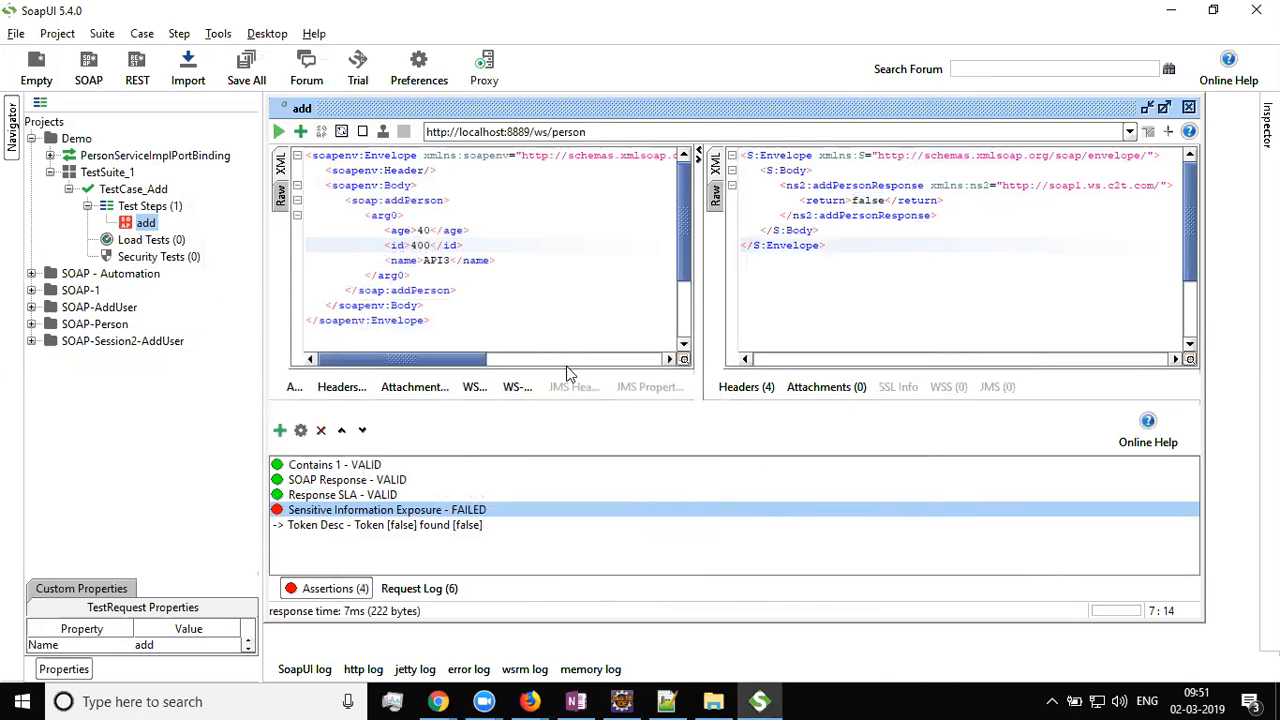
pyautogui.click(534, 290)
pyautogui.scroll(-2, 534, 288)
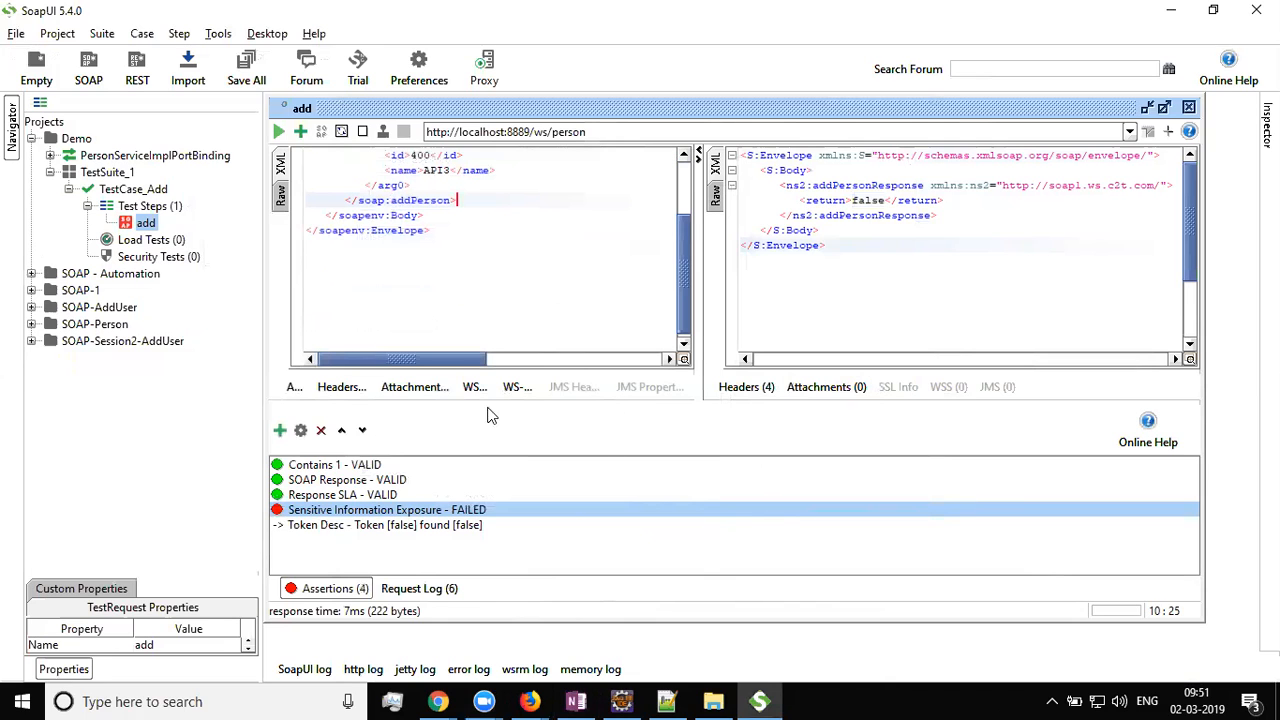
# In OneNote, strike through the five Assertions bullet lines
pyautogui.click(576, 701)
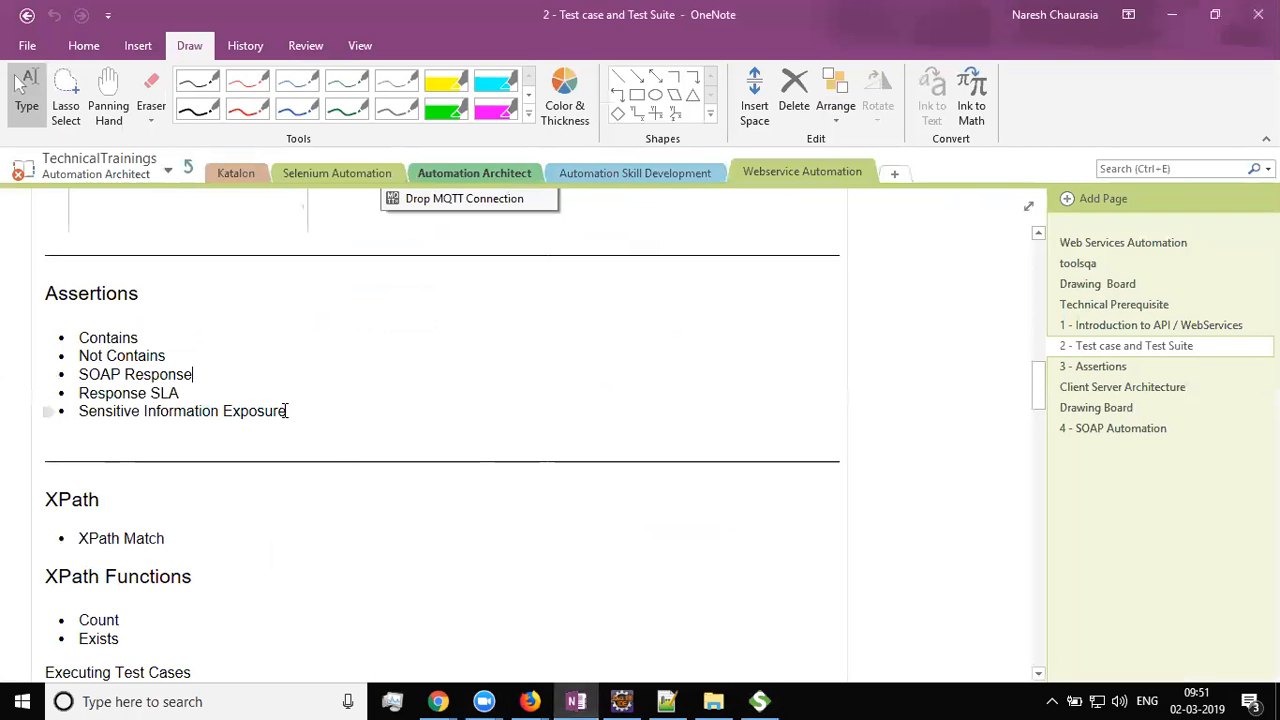
pyautogui.moveTo(282, 411); pyautogui.dragTo(71, 337)
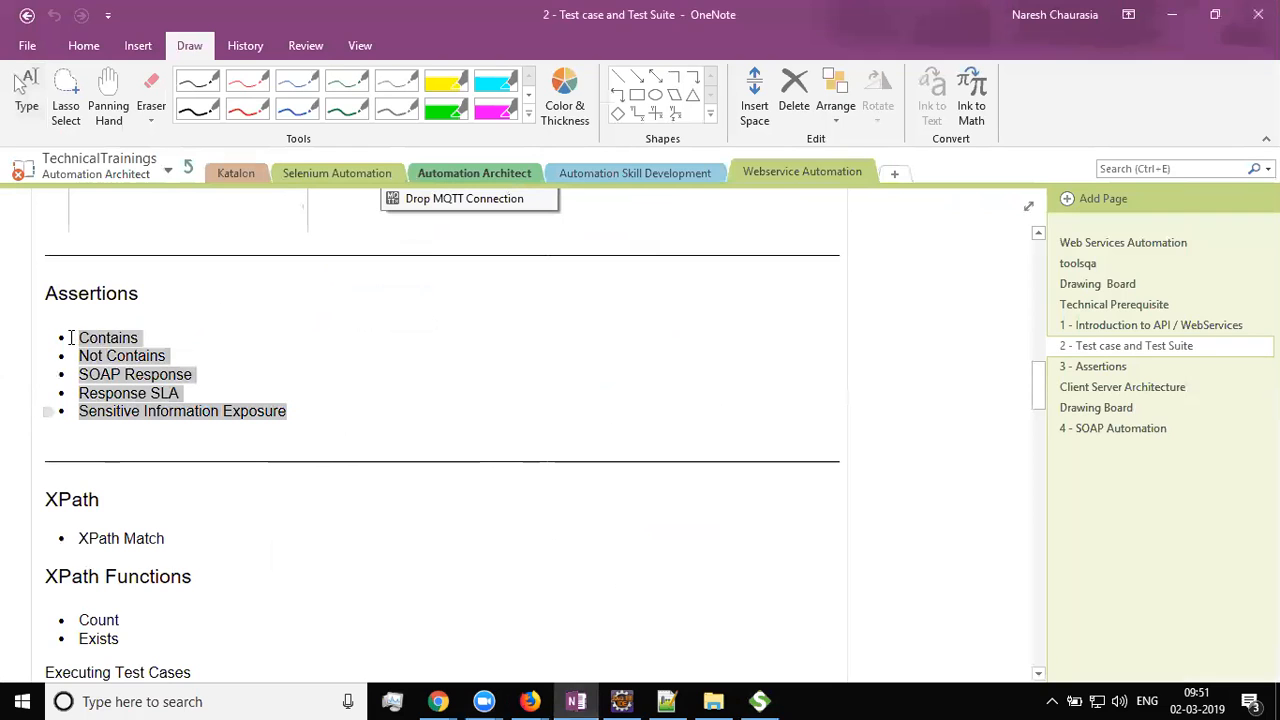
pyautogui.click(84, 46)
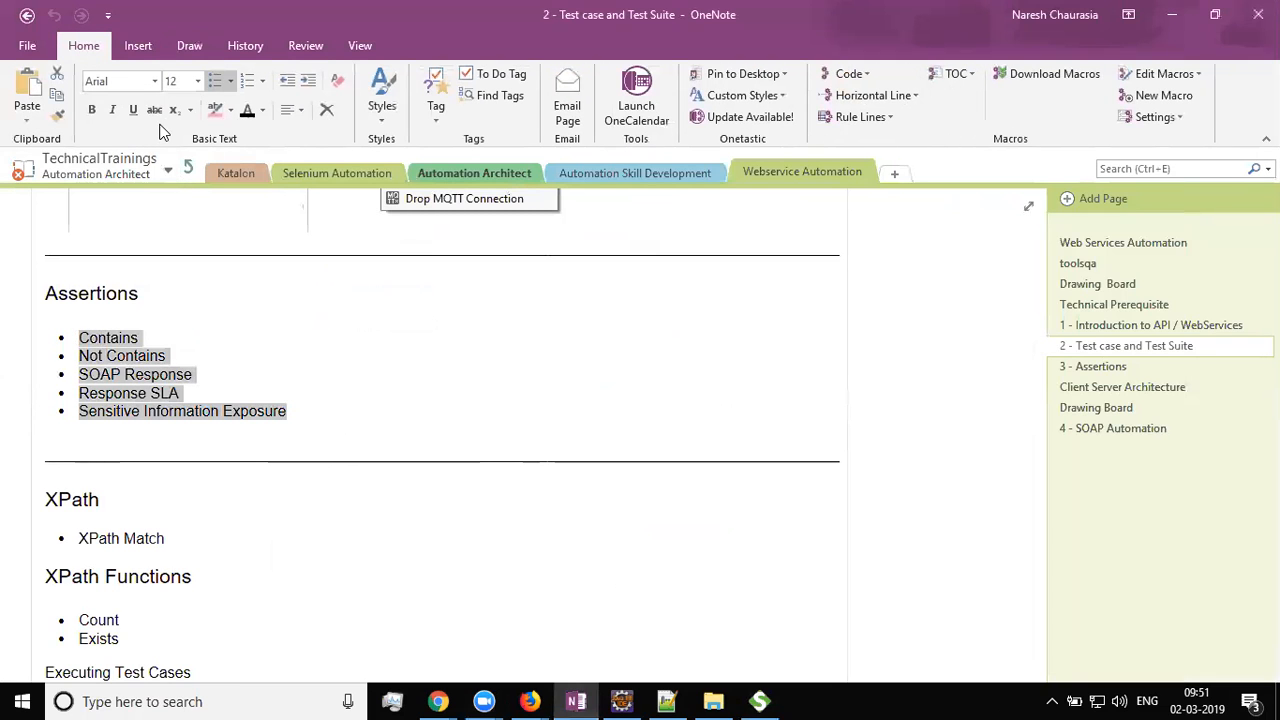
pyautogui.click(154, 110)
# Add an empty bullet below the Assertions list and return to SoapUI
pyautogui.click(223, 423)
pyautogui.scroll(-3, 223, 423)
pyautogui.press('Return')
pyautogui.scroll(3, 224, 428)
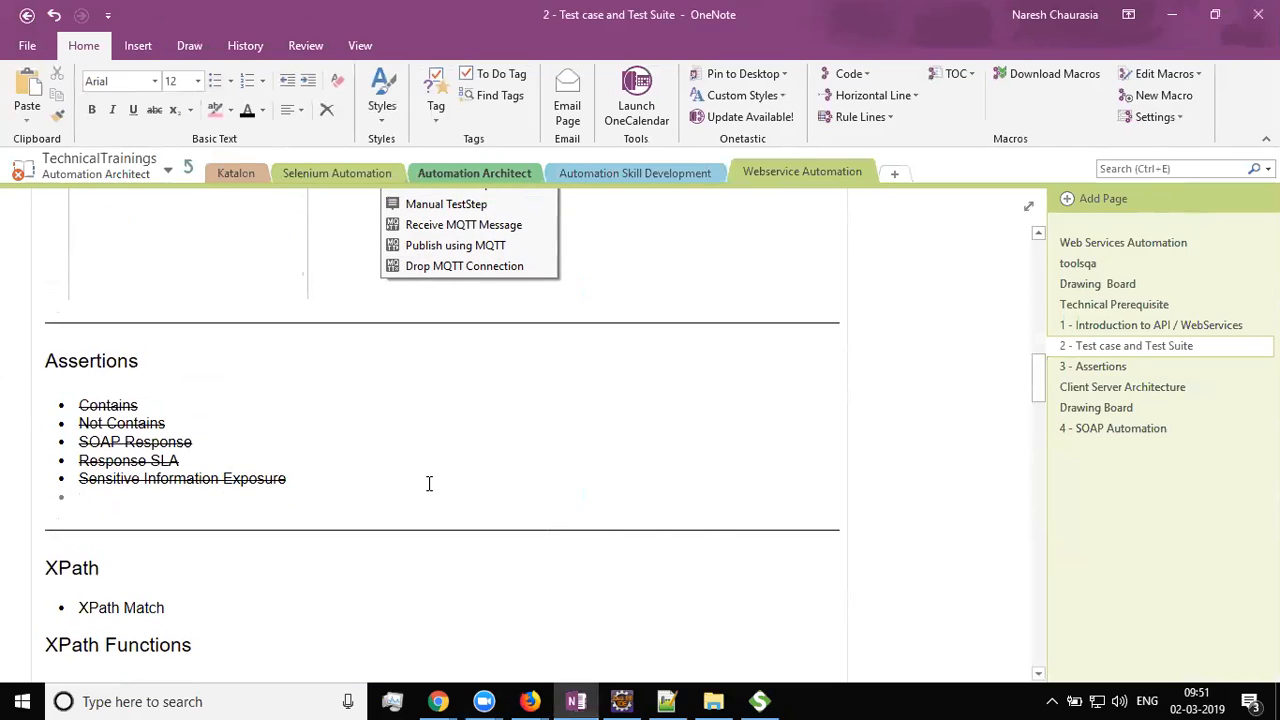
pyautogui.scroll(-2, 429, 484)
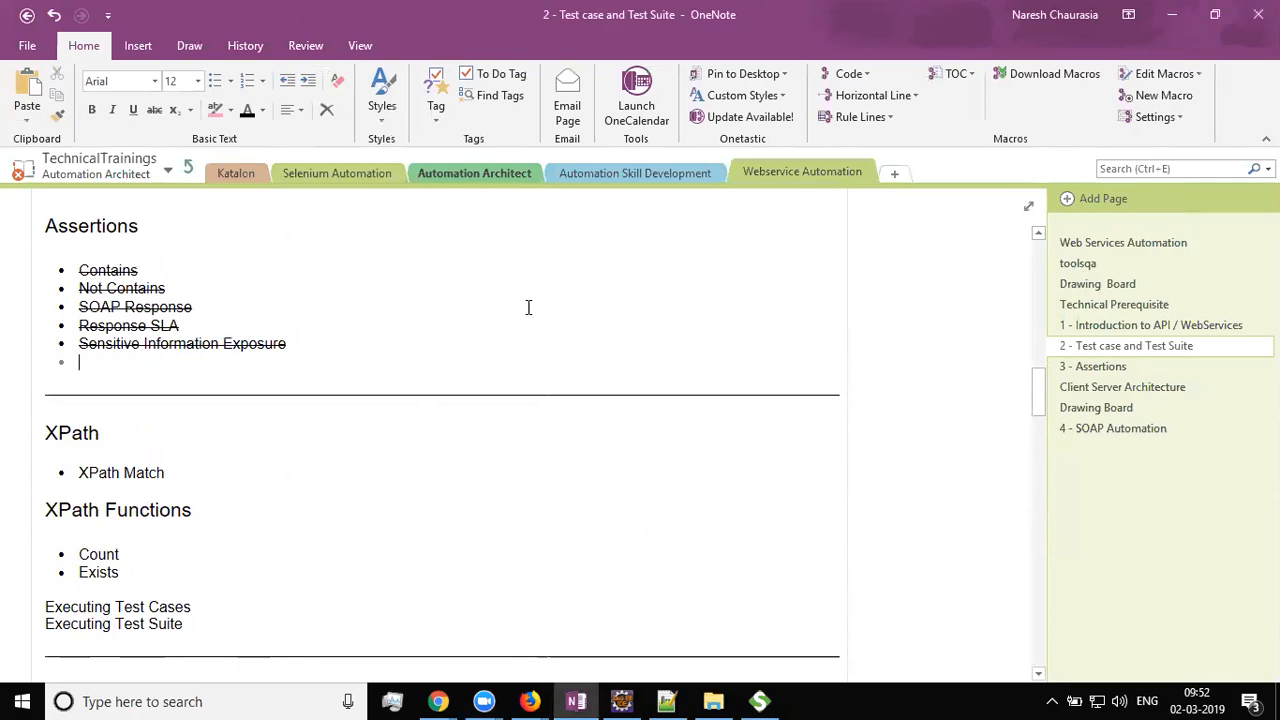
pyautogui.hotkey('alt', 'Tab')
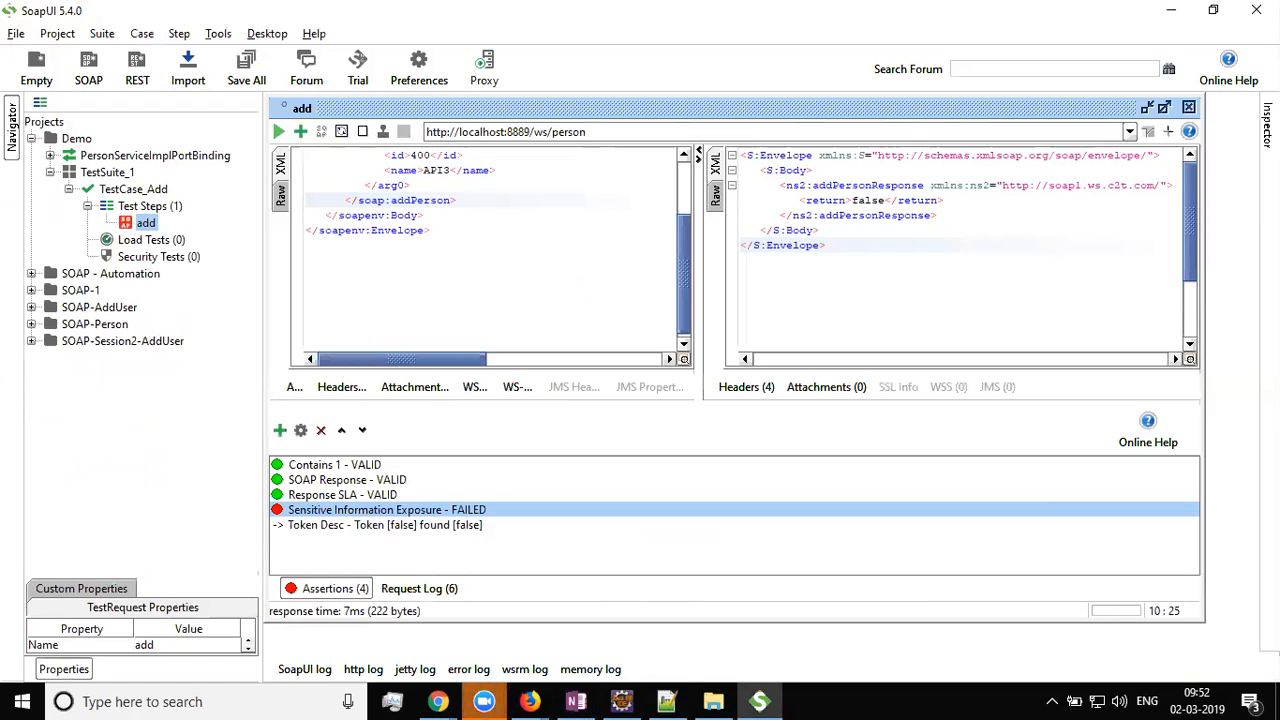
# Add a second token 'true' described 'Token Desc2' to the Sensitive Information Exposure assertion
pyautogui.rightClick(302, 519)
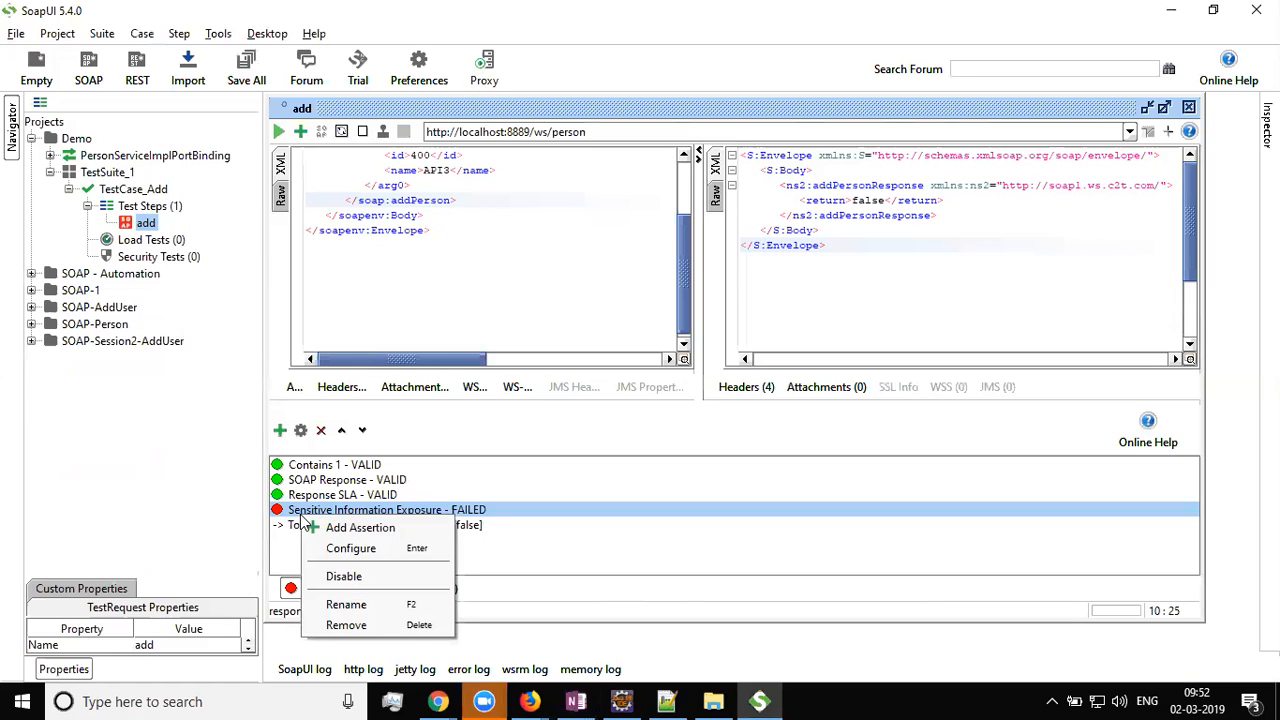
pyautogui.click(350, 549)
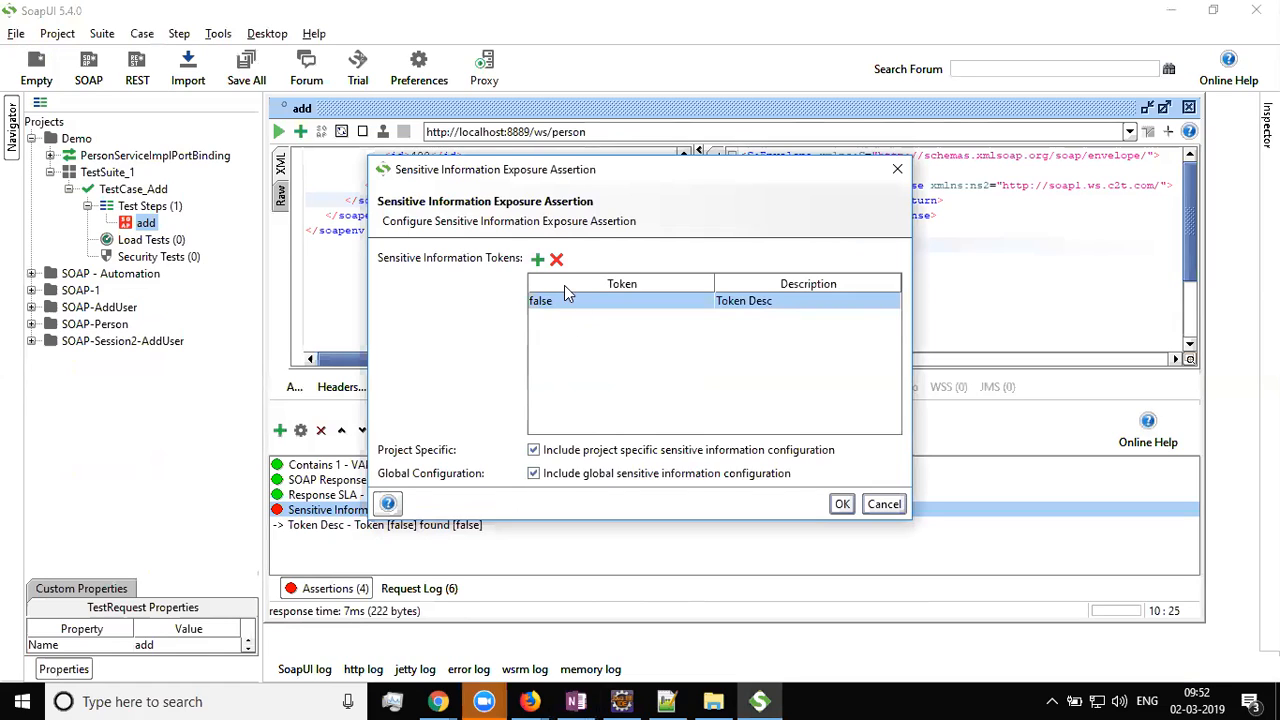
pyautogui.click(537, 259)
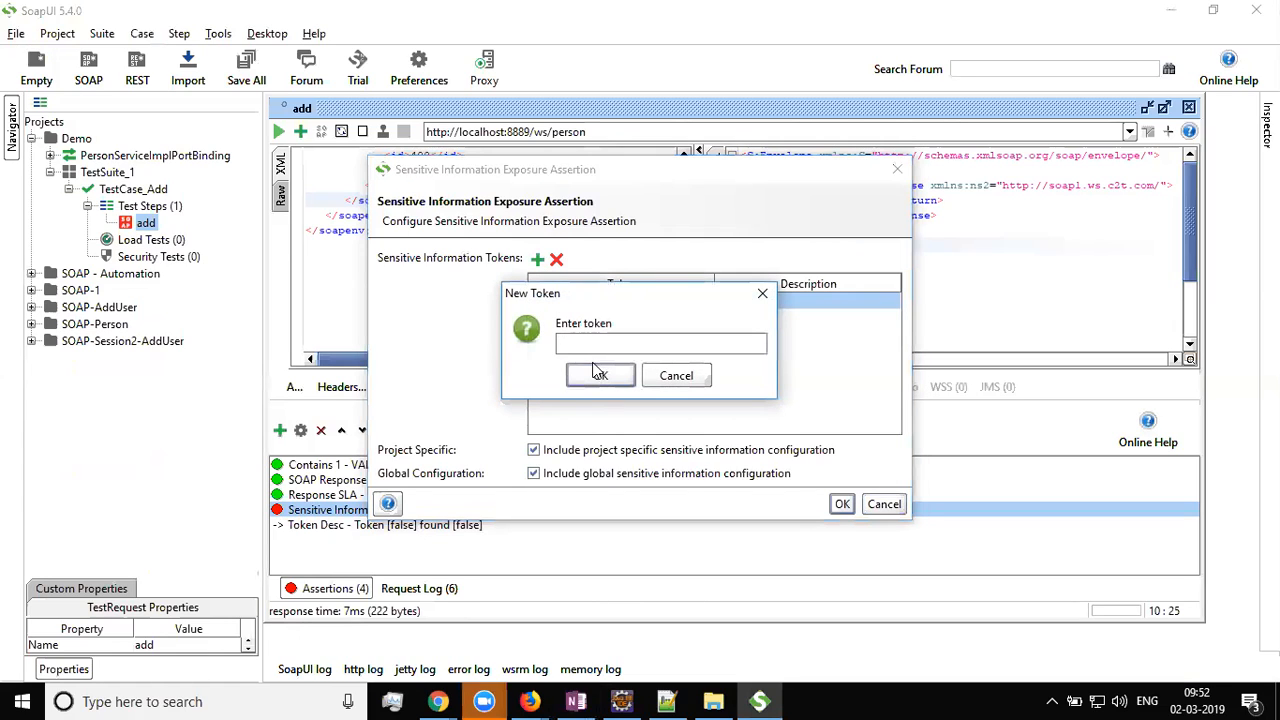
pyautogui.write('true')
pyautogui.click(600, 376)
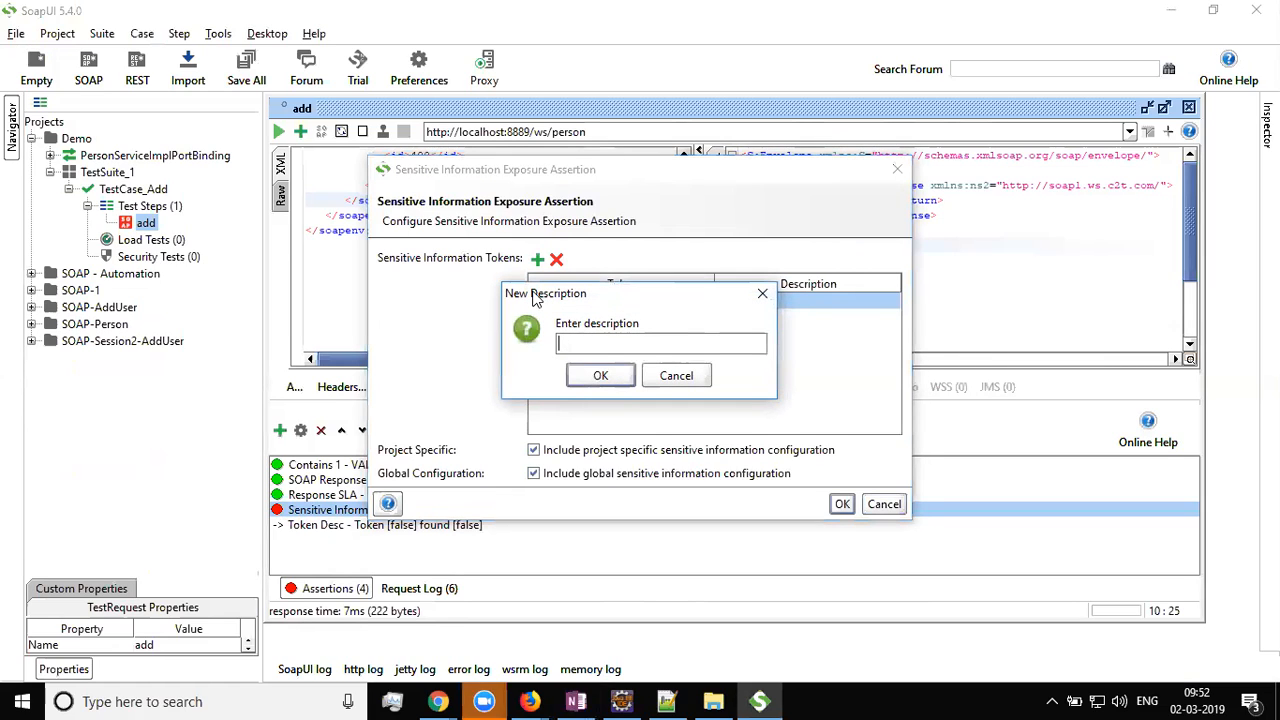
pyautogui.moveTo(580, 293); pyautogui.dragTo(803, 420)
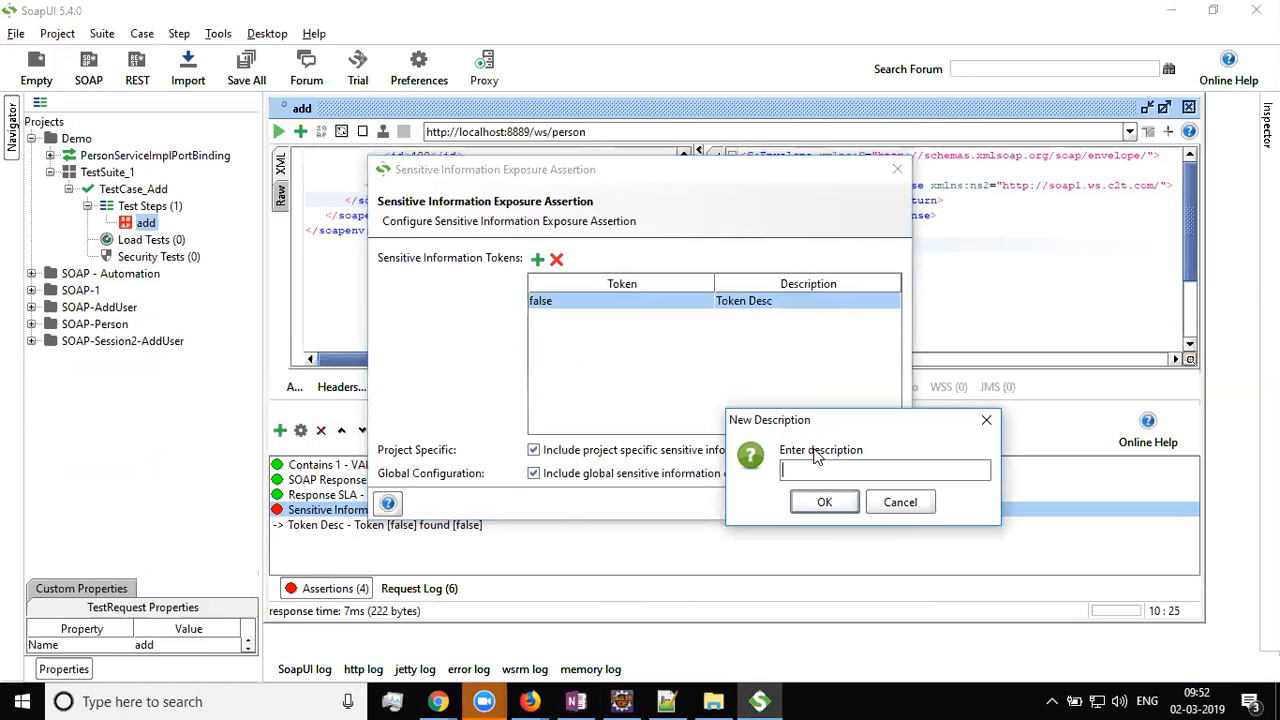
pyautogui.write('Token2')
pyautogui.press('BackSpace')
pyautogui.write('Desc2')
pyautogui.click(826, 503)
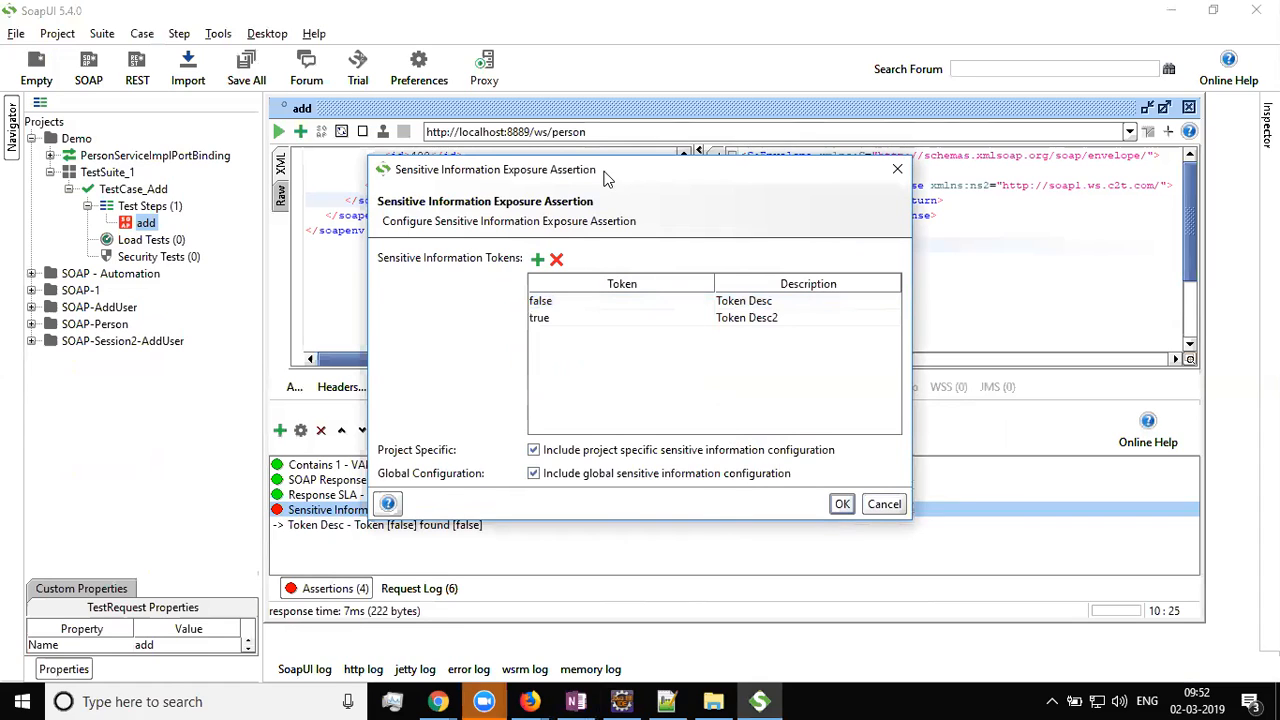
# Save the token settings and inspect the failed token row and the returned false value
pyautogui.moveTo(583, 166); pyautogui.dragTo(307, 147)
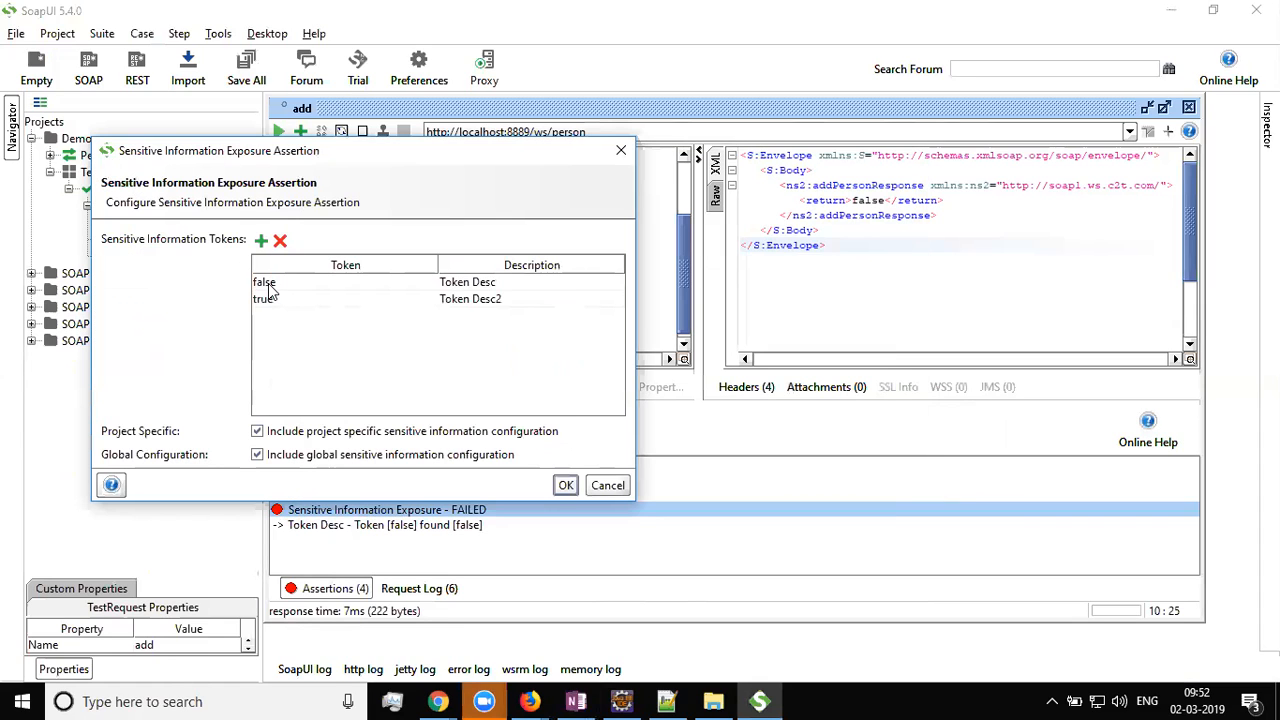
pyautogui.click(565, 486)
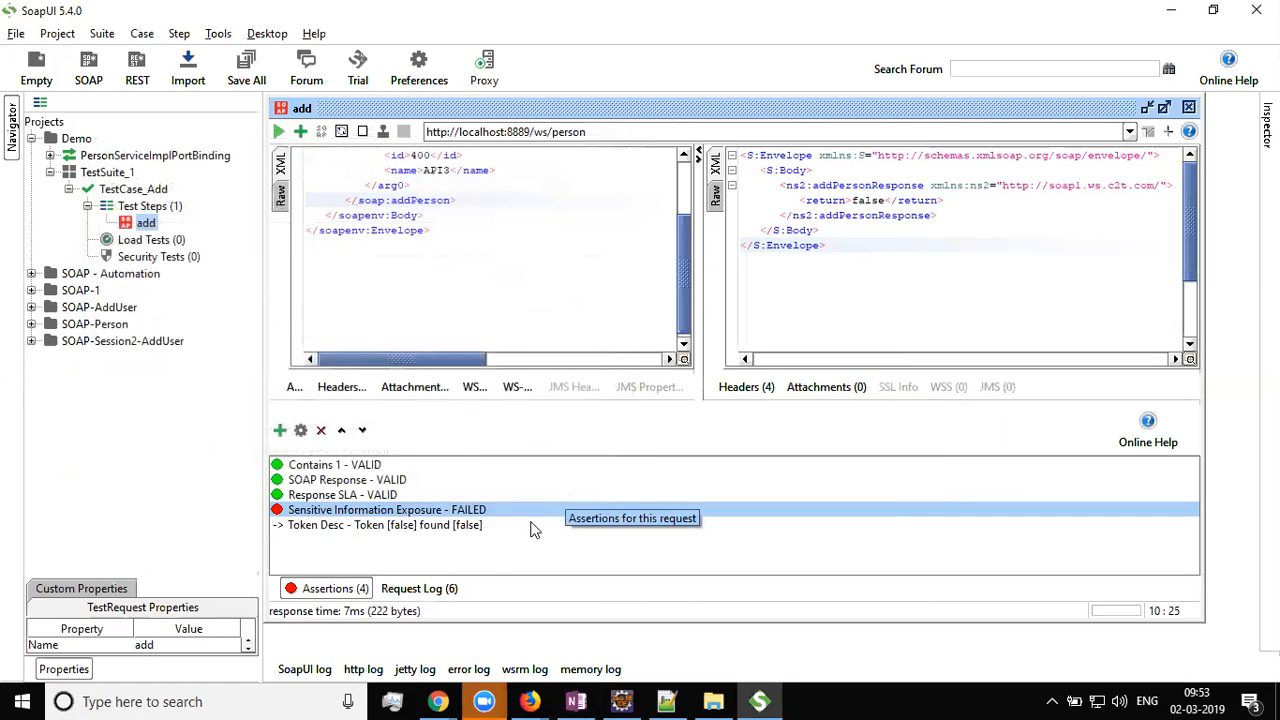
pyautogui.click(401, 525)
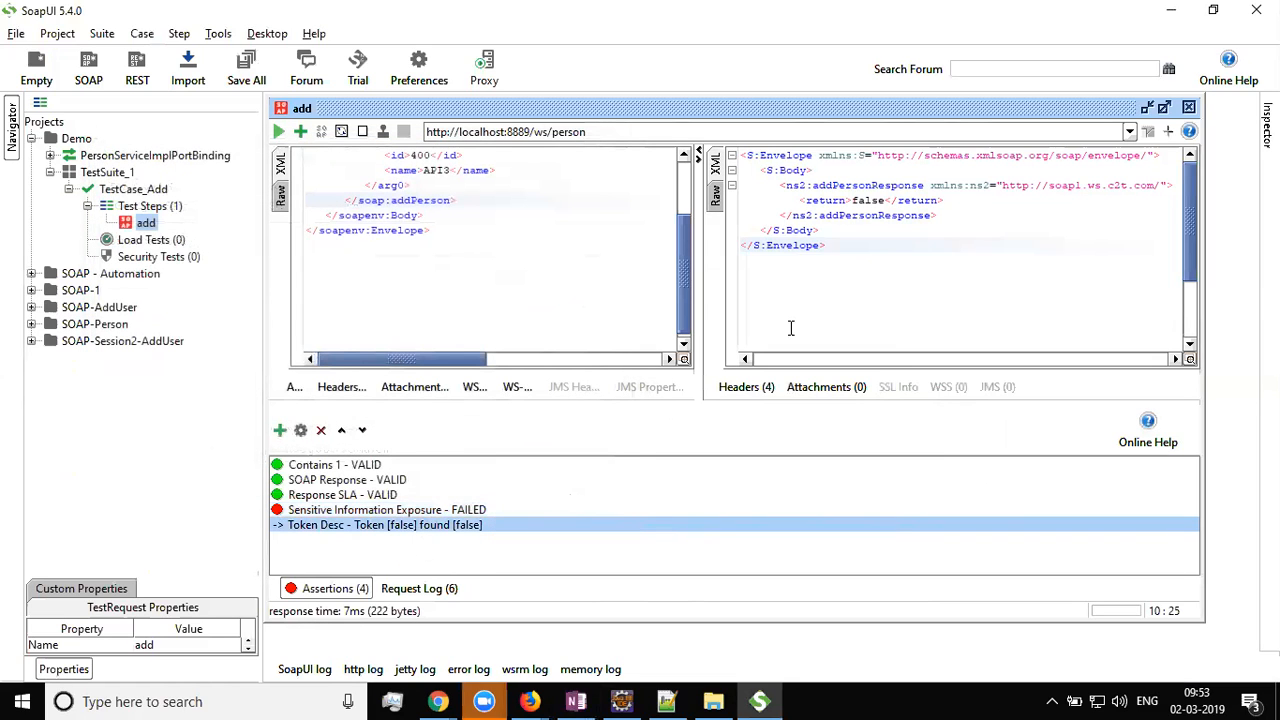
pyautogui.doubleClick(868, 200)
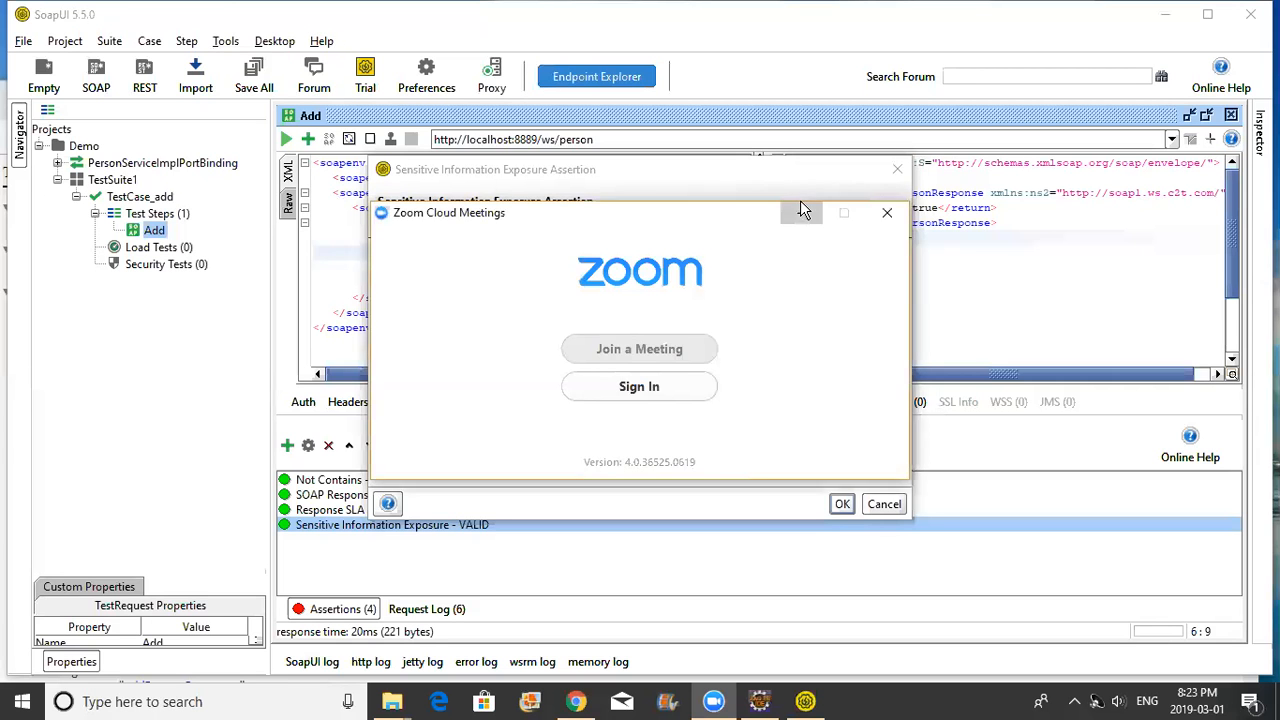
# Close the Sensitive Information Exposure settings without changes and resend the Add request
pyautogui.click(650, 420)
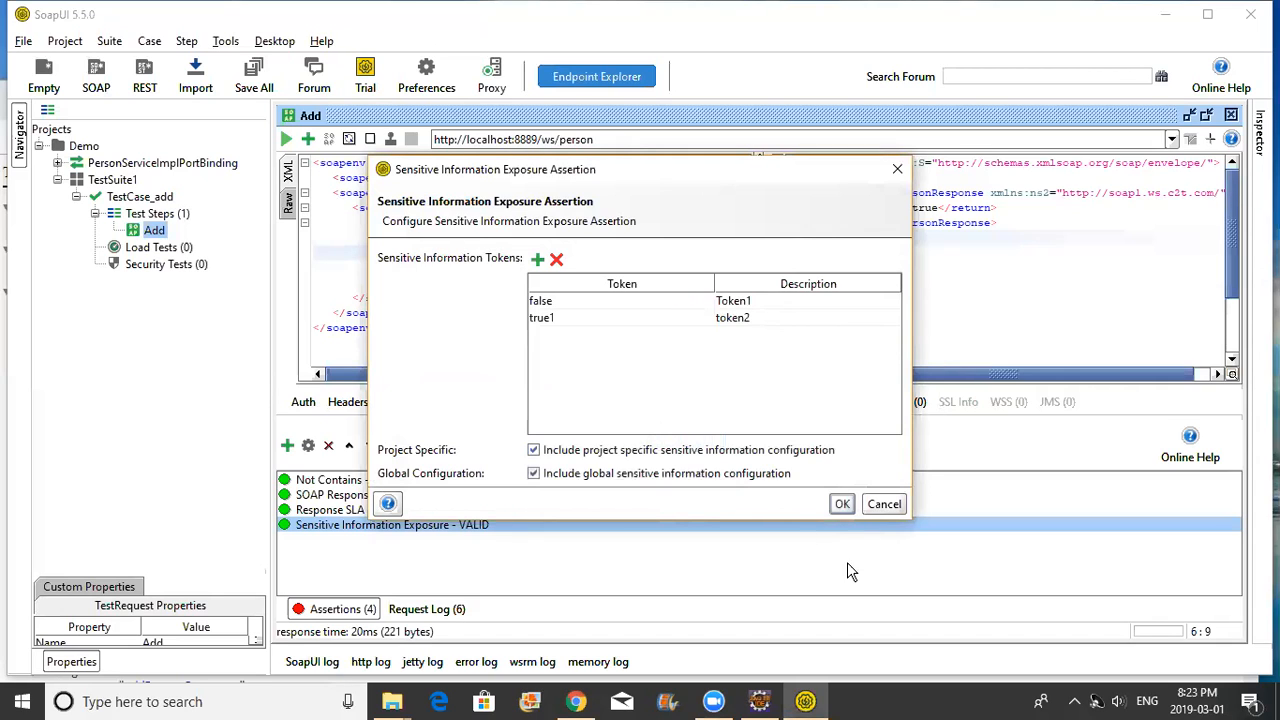
pyautogui.click(883, 510)
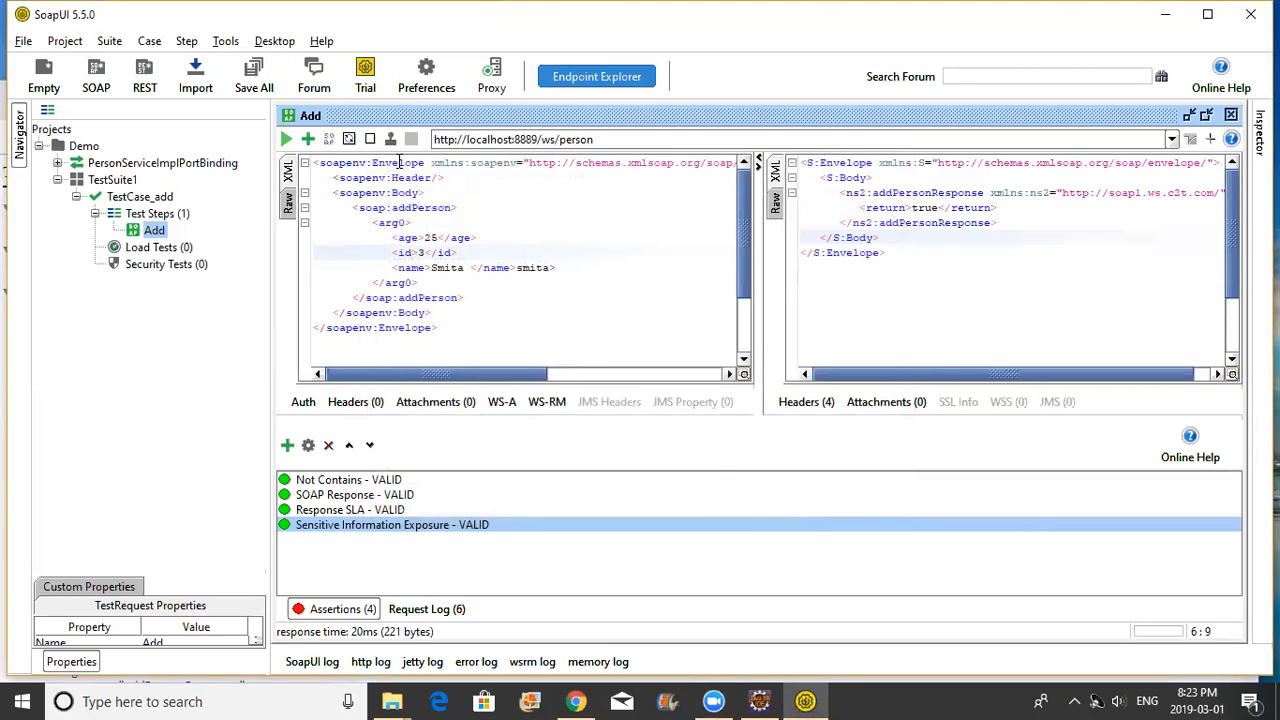
pyautogui.click(289, 141)
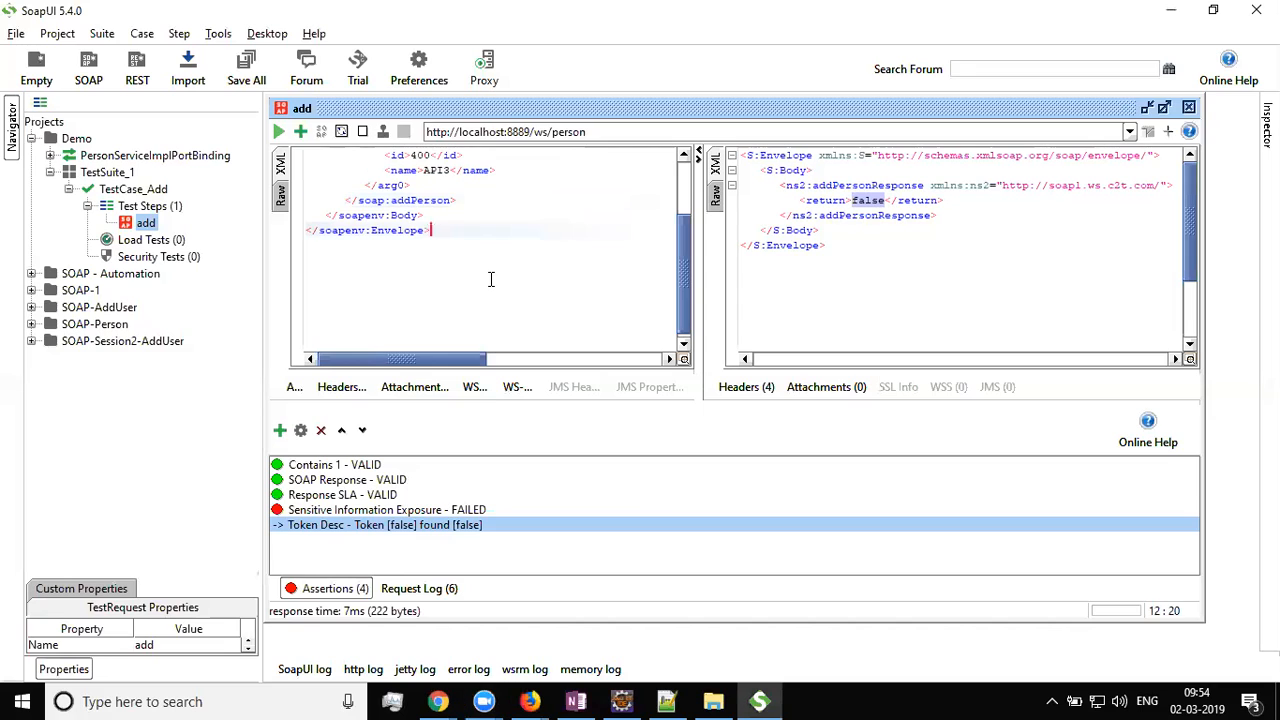
pyautogui.scroll(3, 488, 270)
pyautogui.scroll(-3, 480, 255)
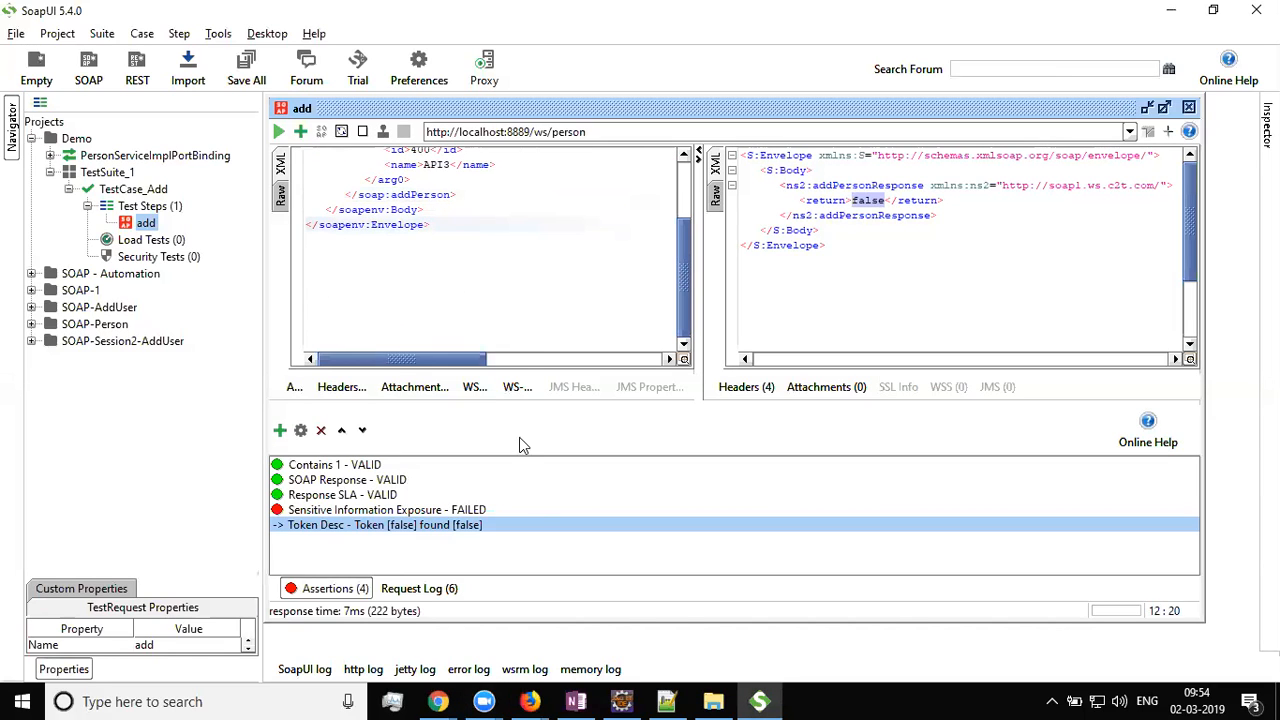
# Switch to OneNote and scroll to the struck-through Assertions notes under Test case and Test Suite
pyautogui.click(578, 701)
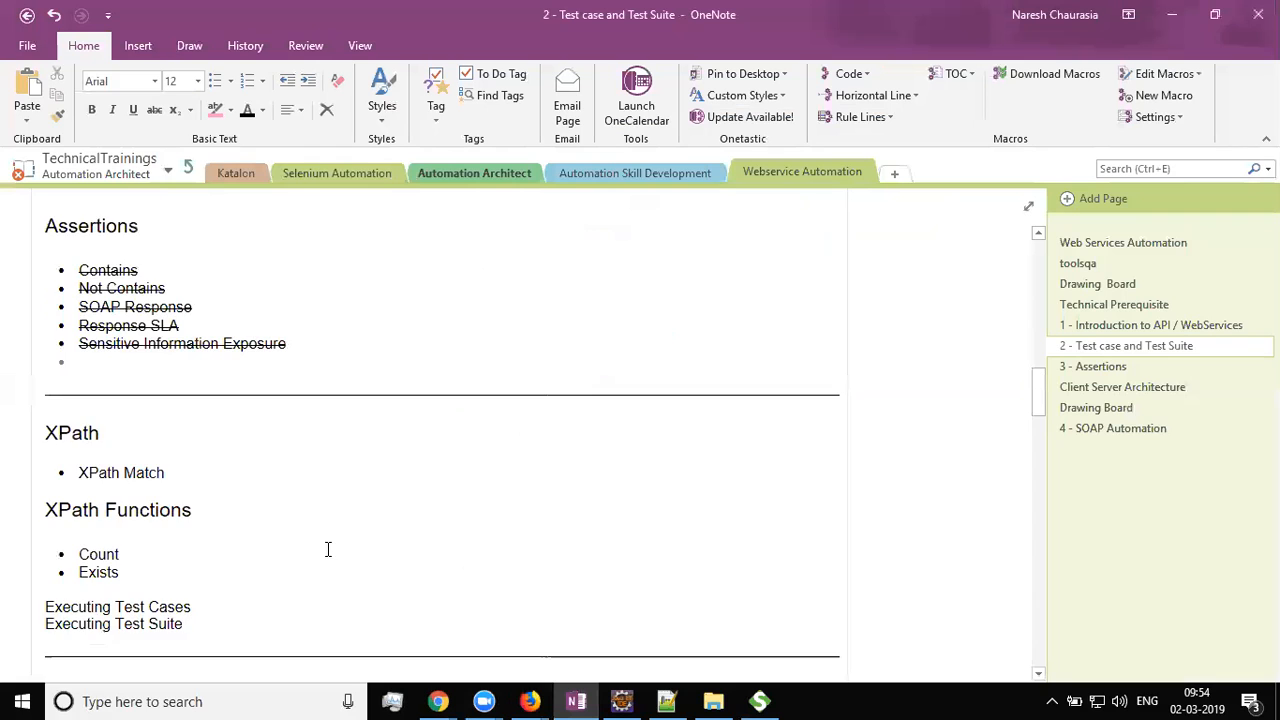
pyautogui.scroll(-2, 329, 549)
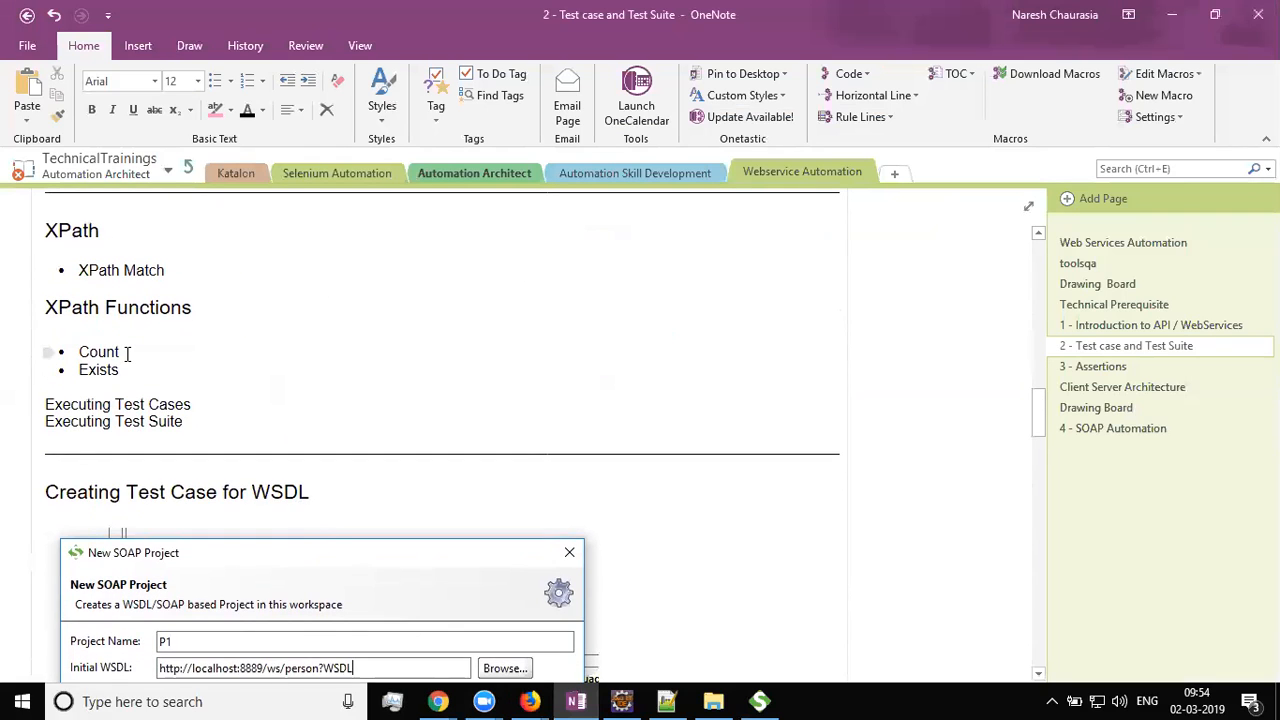
pyautogui.scroll(-3, 167, 374)
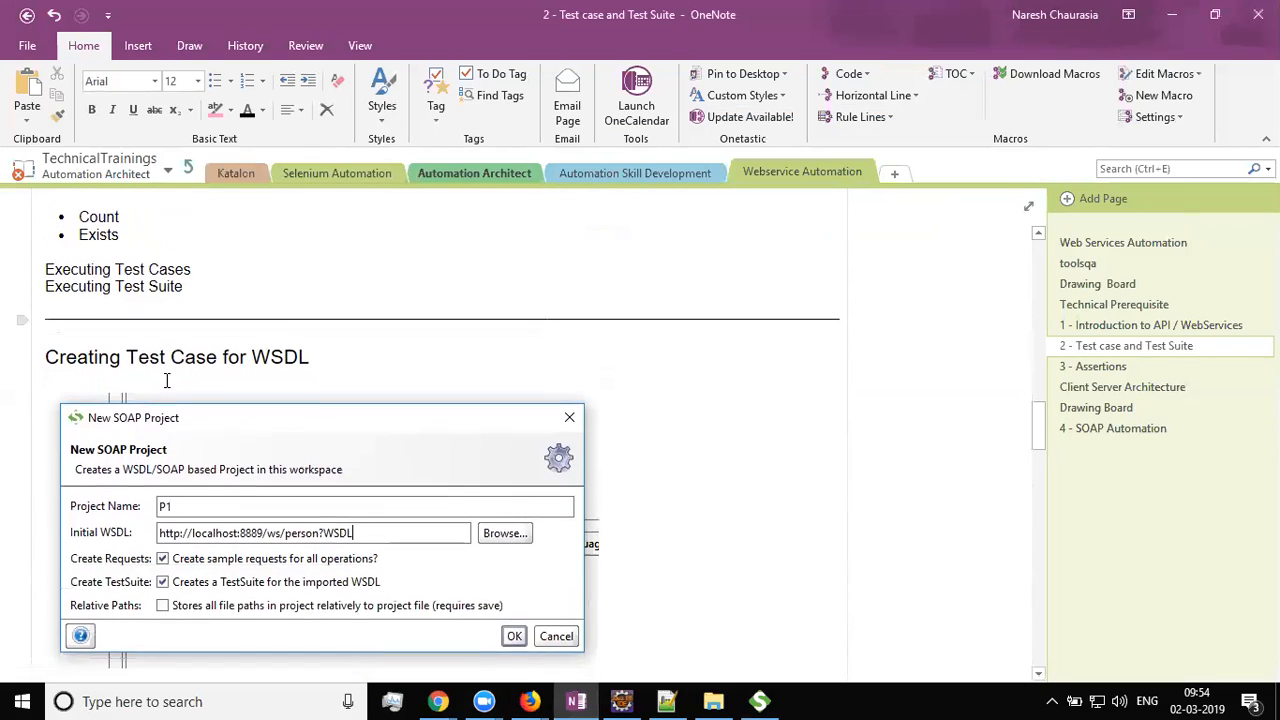
pyautogui.scroll(-5, 301, 438)
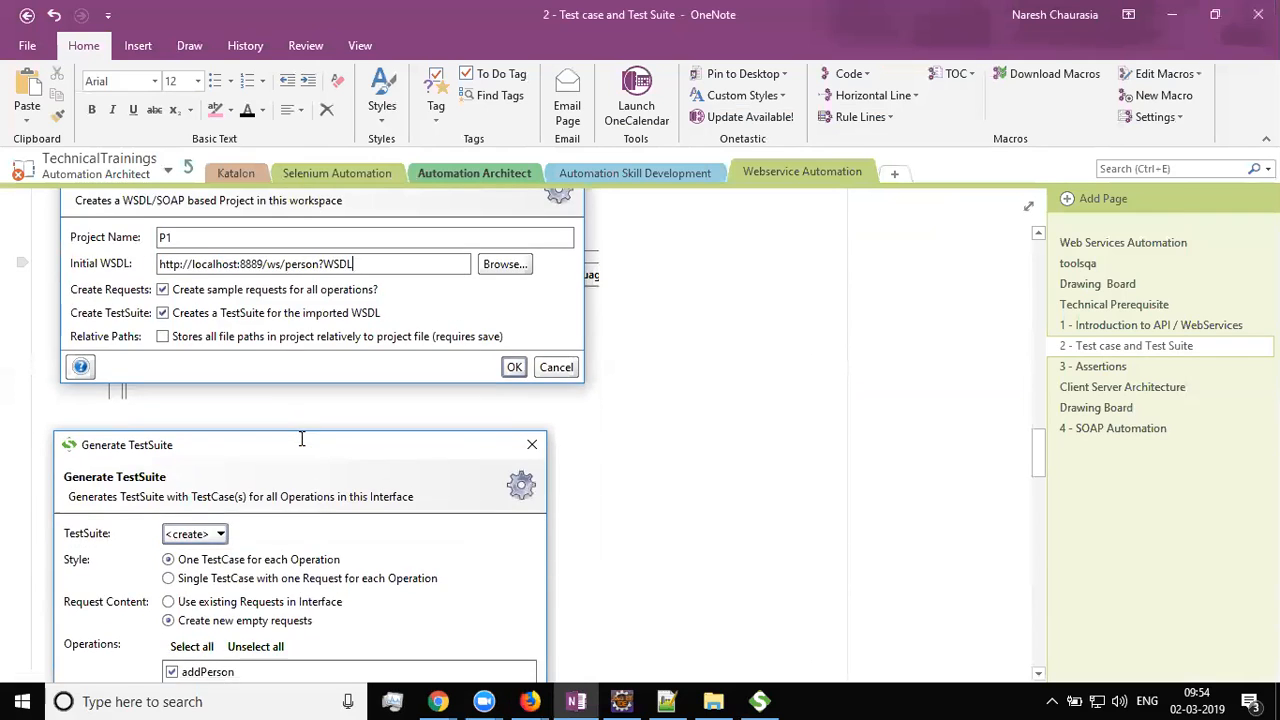
pyautogui.scroll(-2, 301, 438)
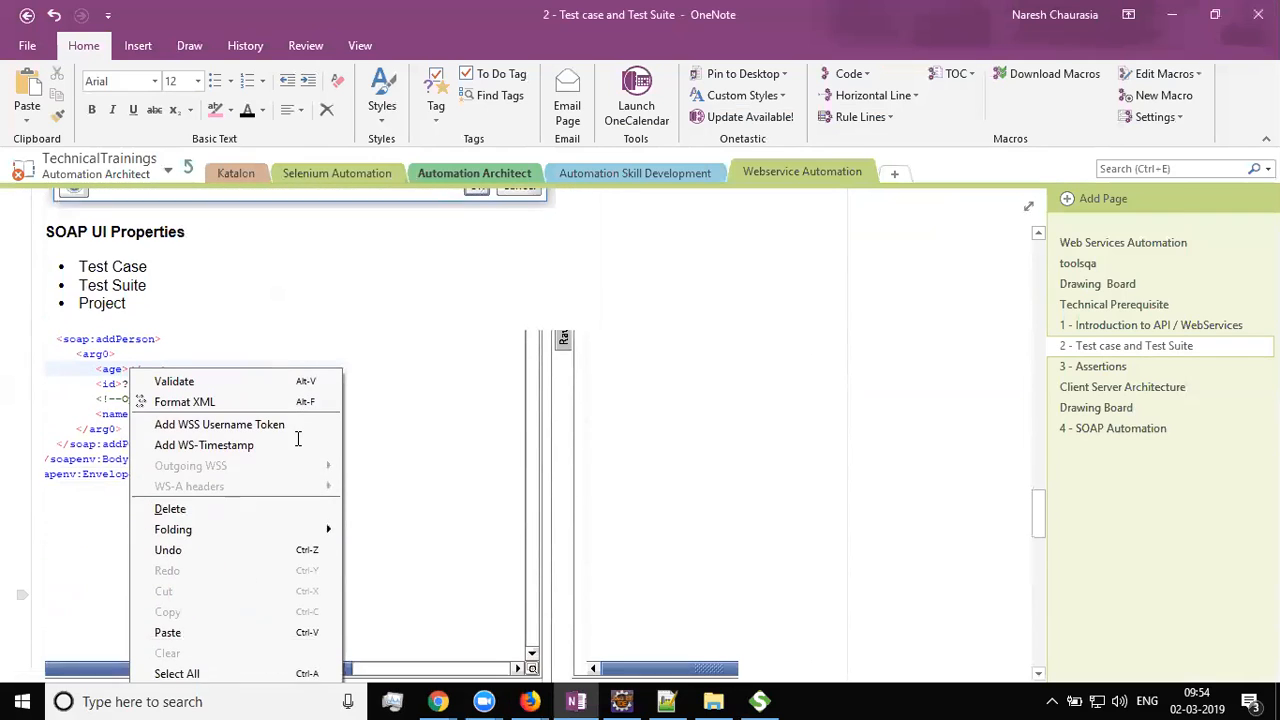
pyautogui.scroll(5, 297, 438)
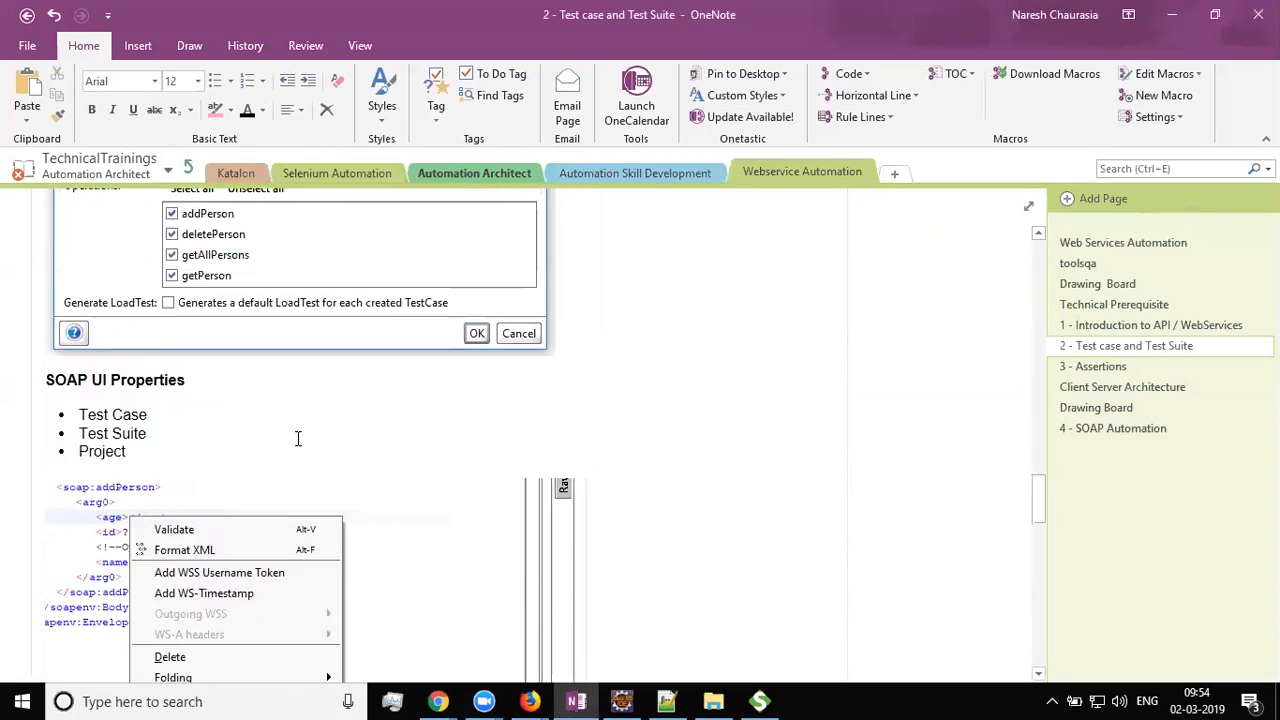
pyautogui.scroll(5, 297, 438)
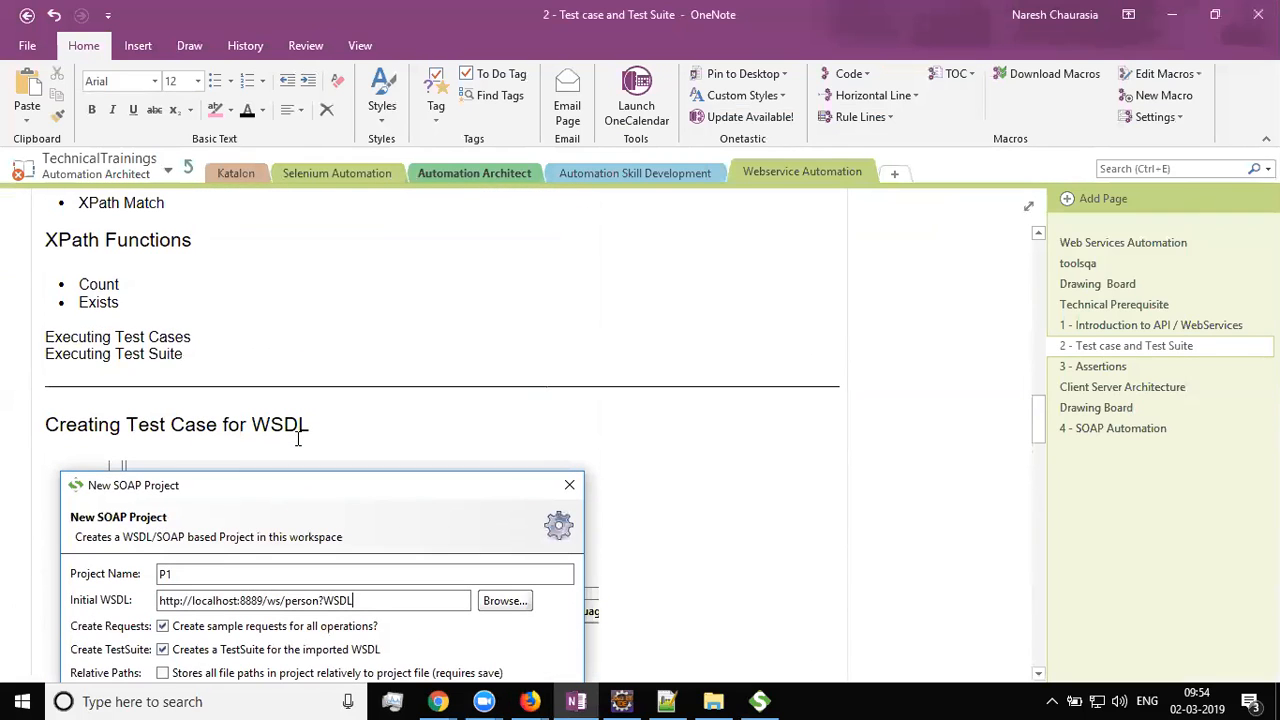
pyautogui.scroll(3, 297, 438)
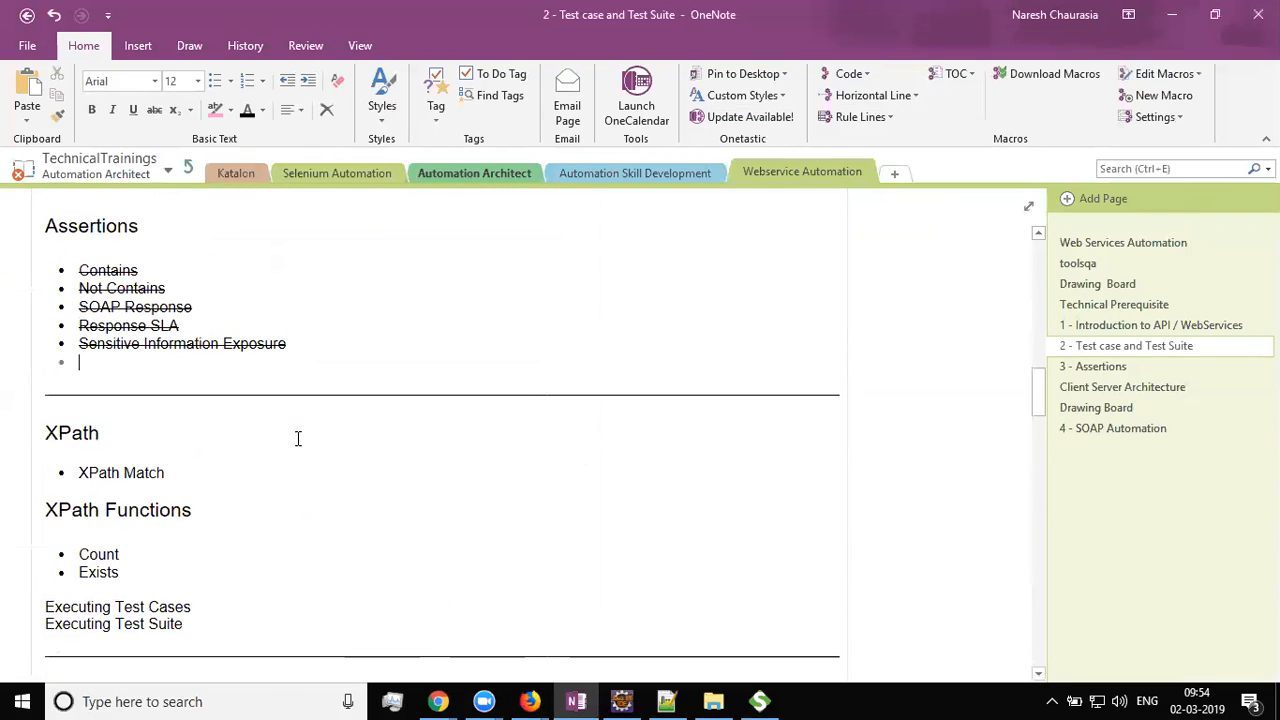
pyautogui.scroll(-2, 297, 438)
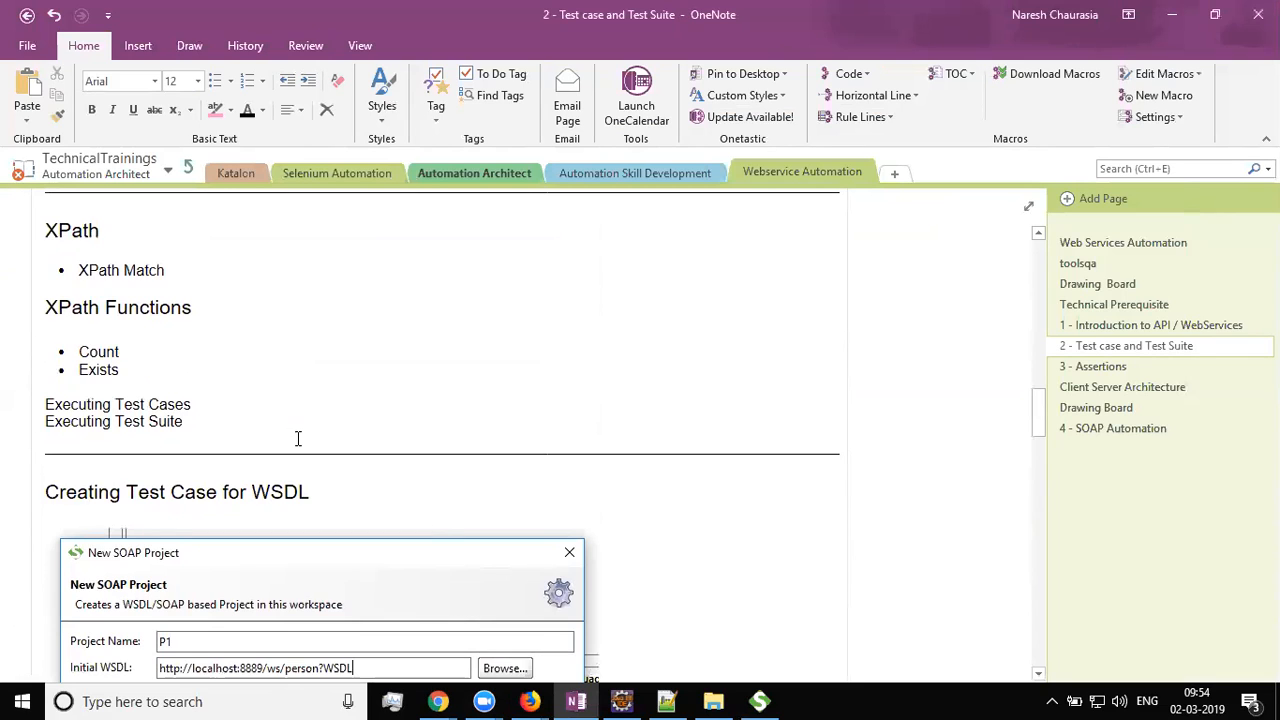
pyautogui.scroll(2, 297, 438)
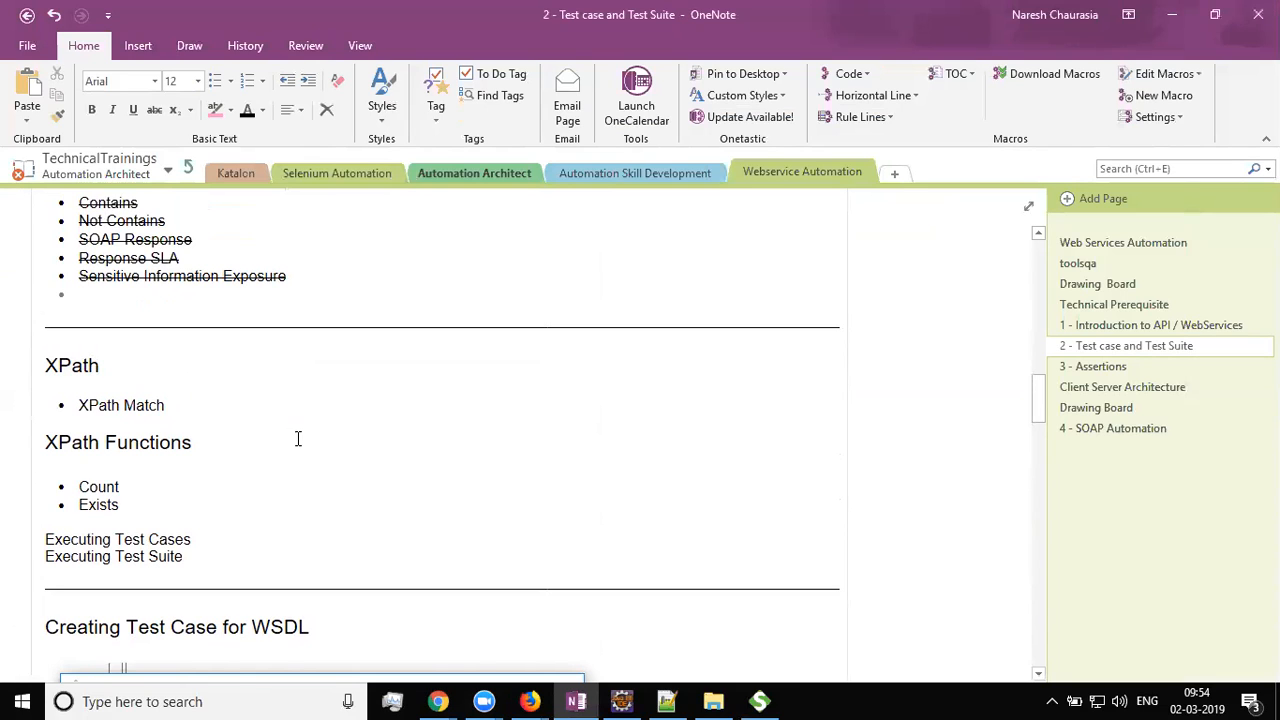
pyautogui.scroll(-1, 297, 438)
pyautogui.scroll(5, 297, 438)
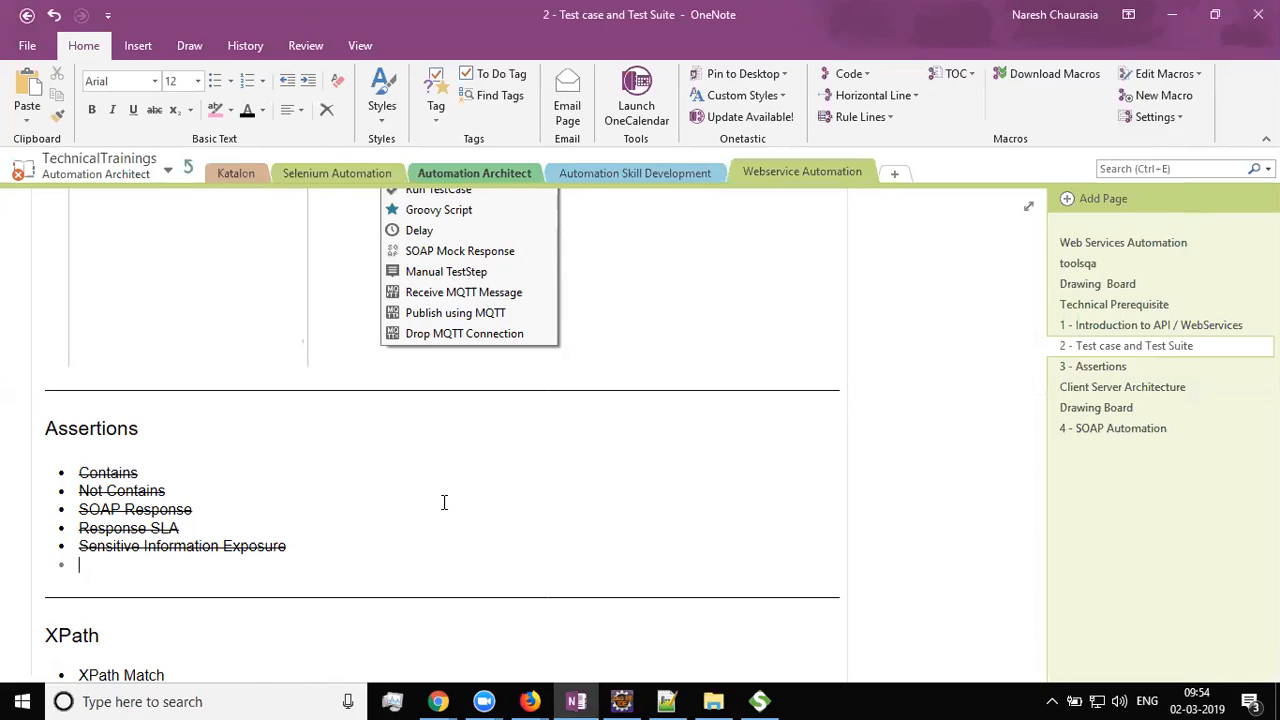
pyautogui.scroll(2, 474, 526)
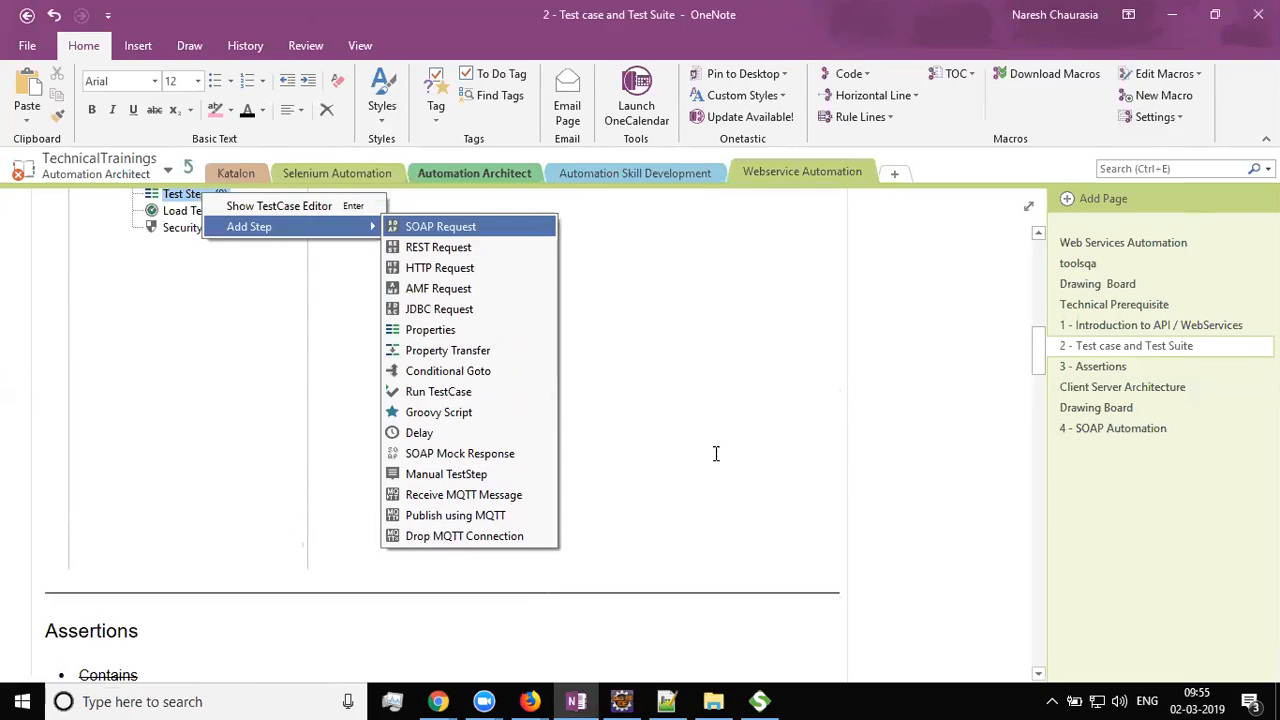
pyautogui.scroll(3, 732, 459)
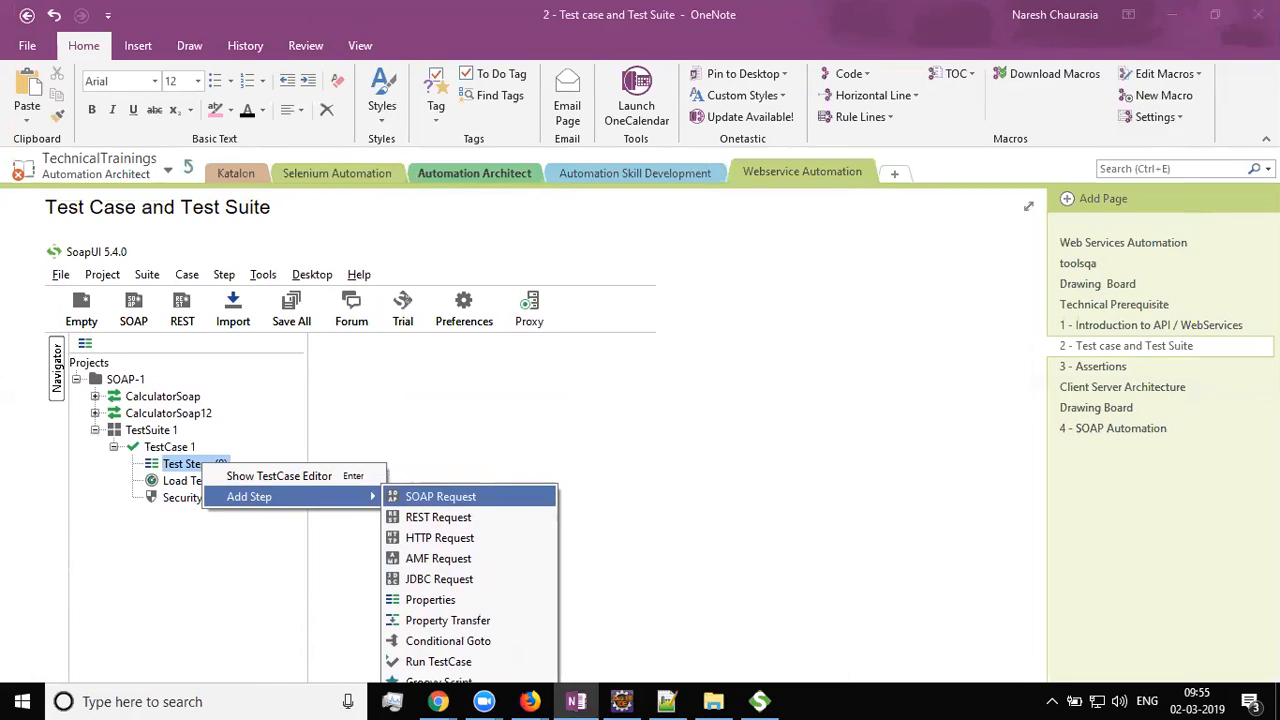
pyautogui.scroll(-7, 740, 437)
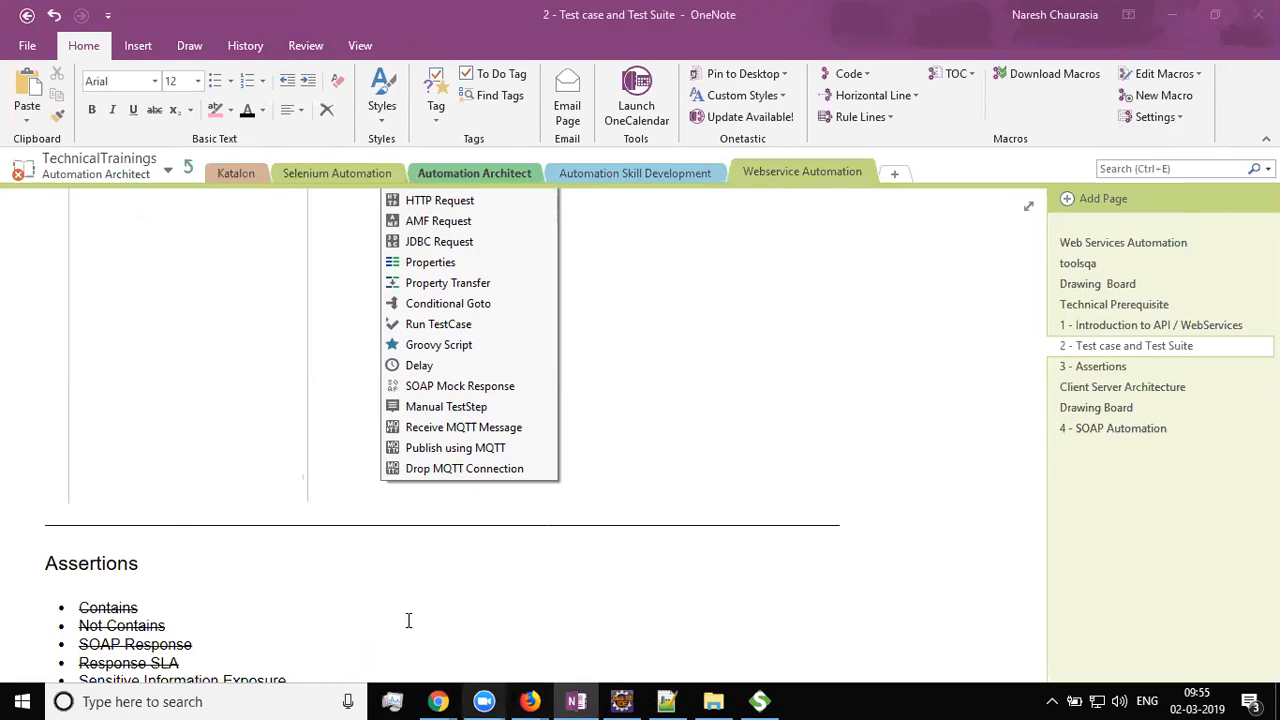
pyautogui.scroll(-2, 320, 463)
pyautogui.click(306, 463)
pyautogui.moveTo(316, 481); pyautogui.dragTo(70, 404)
pyautogui.click(340, 453)
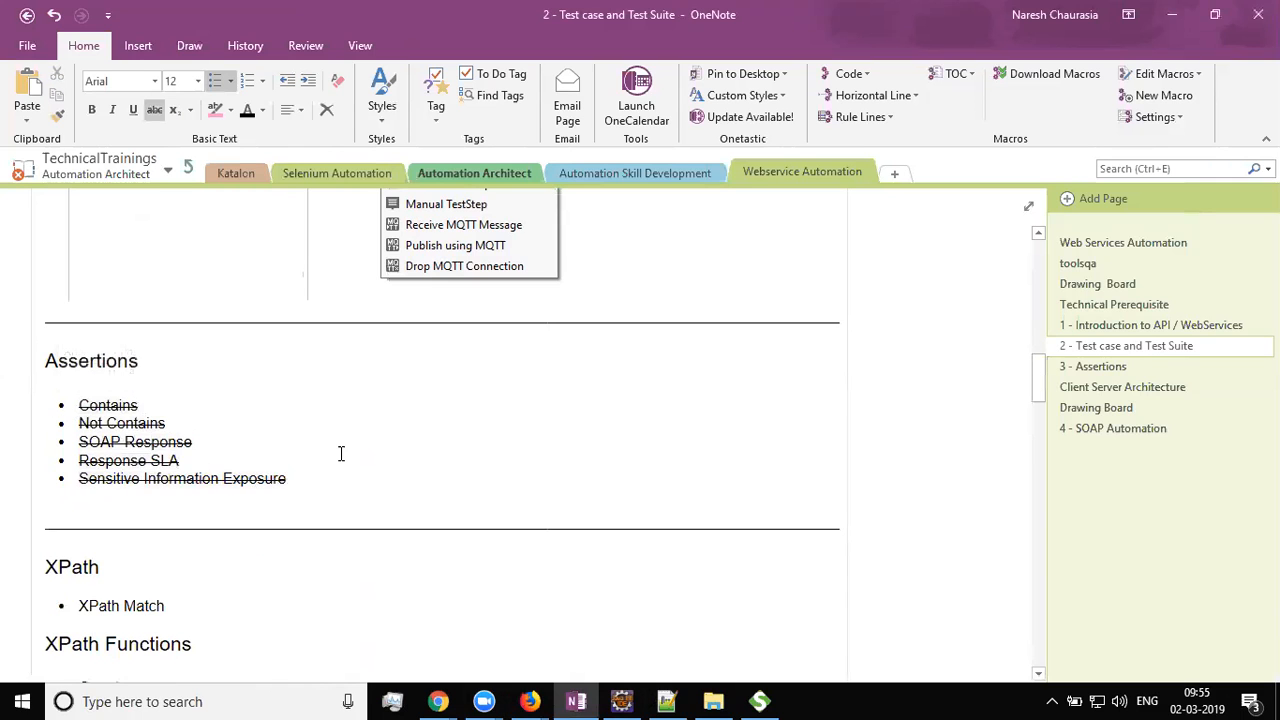
pyautogui.scroll(-2, 340, 453)
pyautogui.scroll(-3, 341, 453)
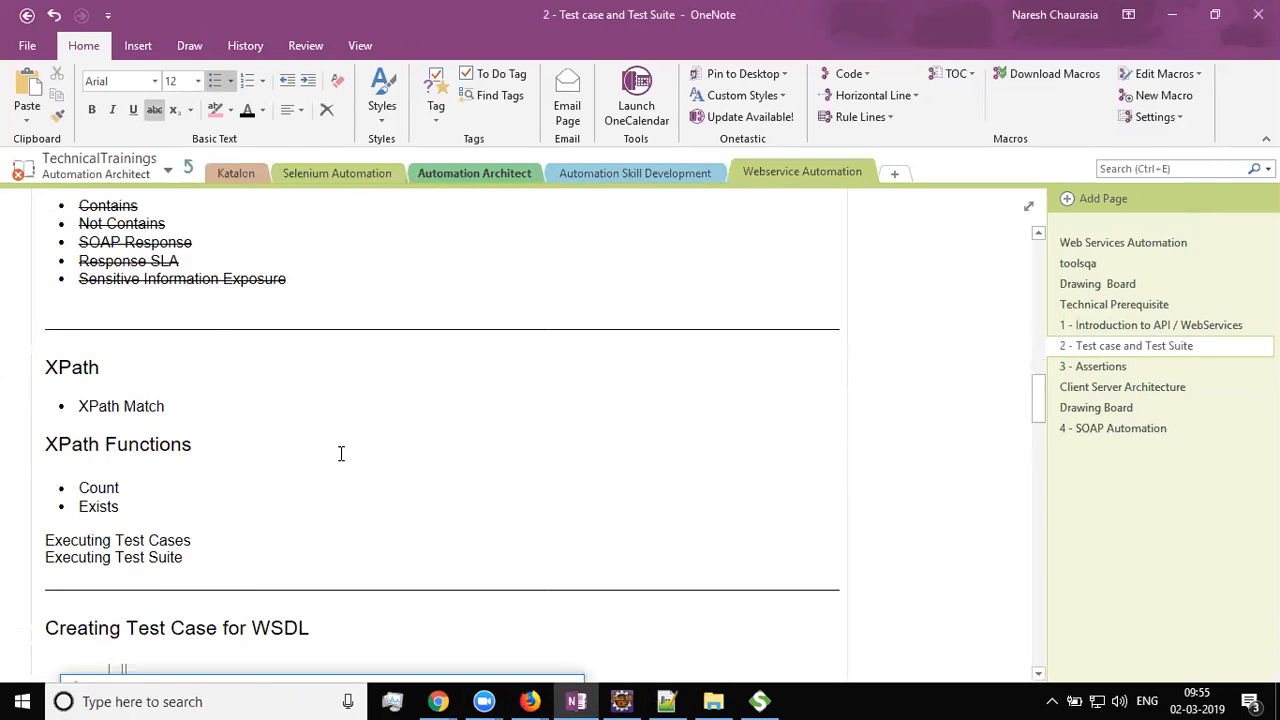
pyautogui.scroll(-10, 341, 453)
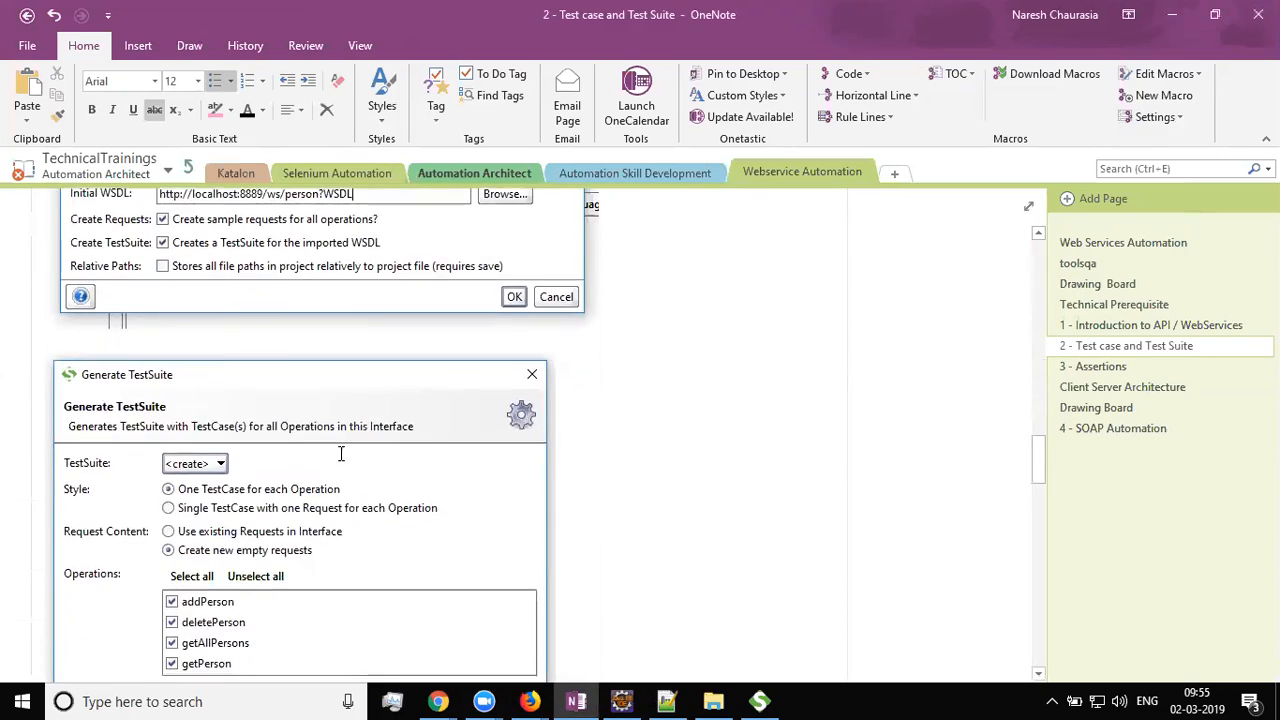
pyautogui.scroll(-7, 341, 453)
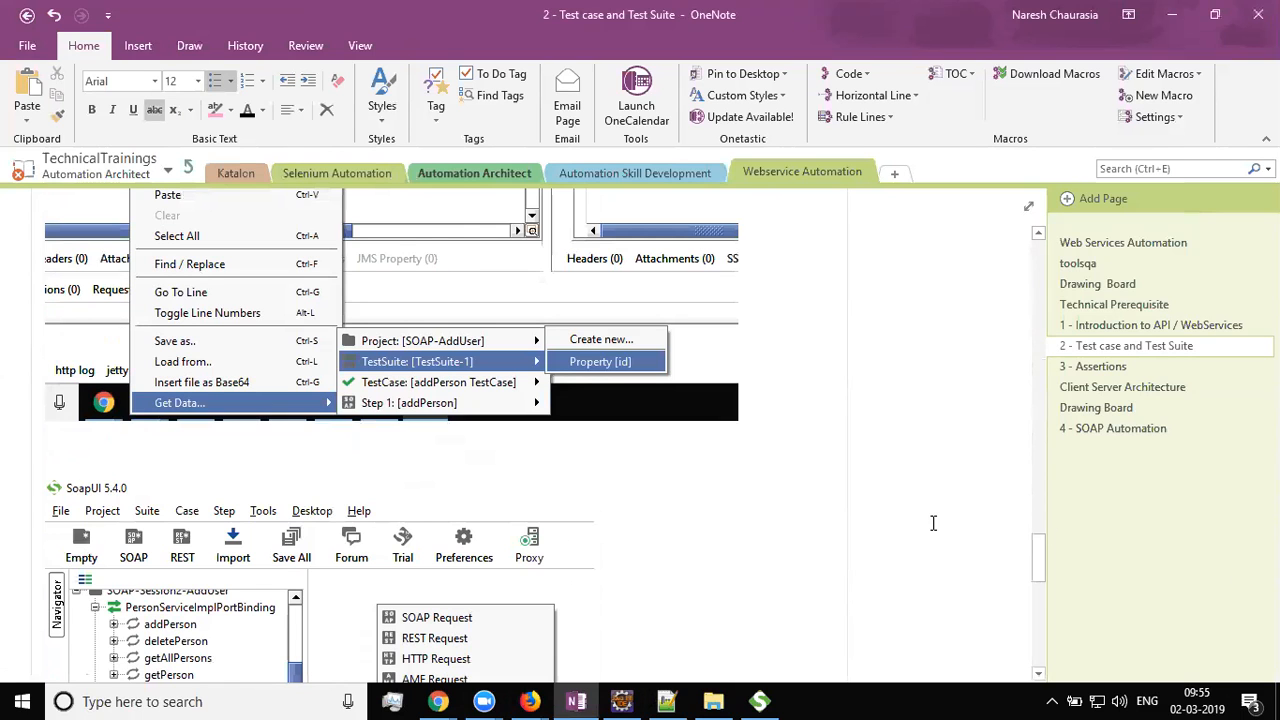
pyautogui.scroll(-7, 890, 505)
pyautogui.scroll(10, 877, 506)
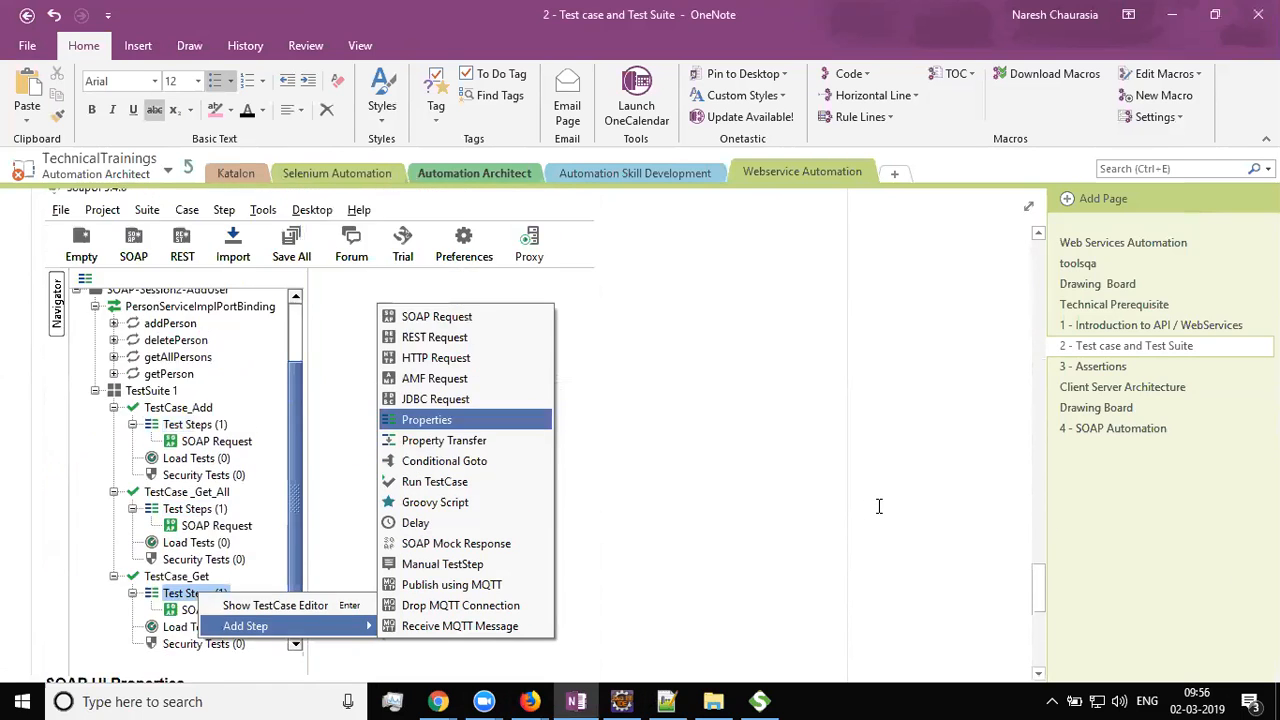
pyautogui.scroll(20, 875, 506)
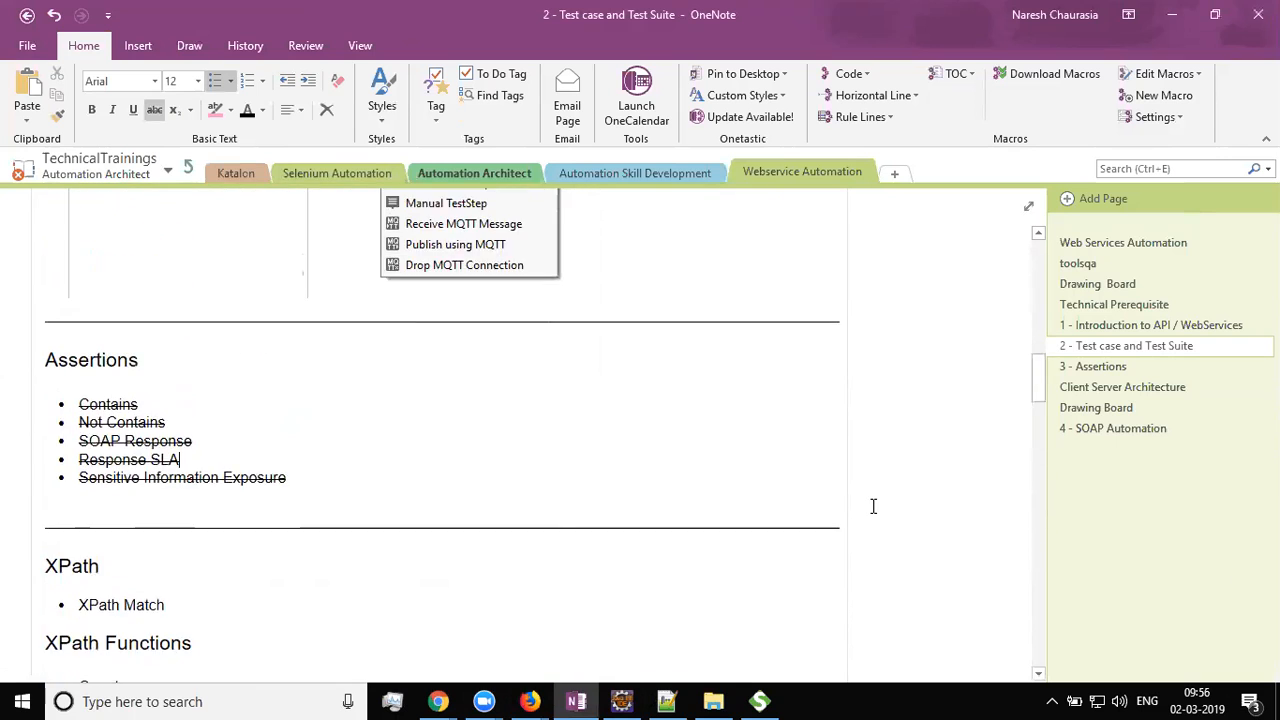
pyautogui.scroll(3, 873, 506)
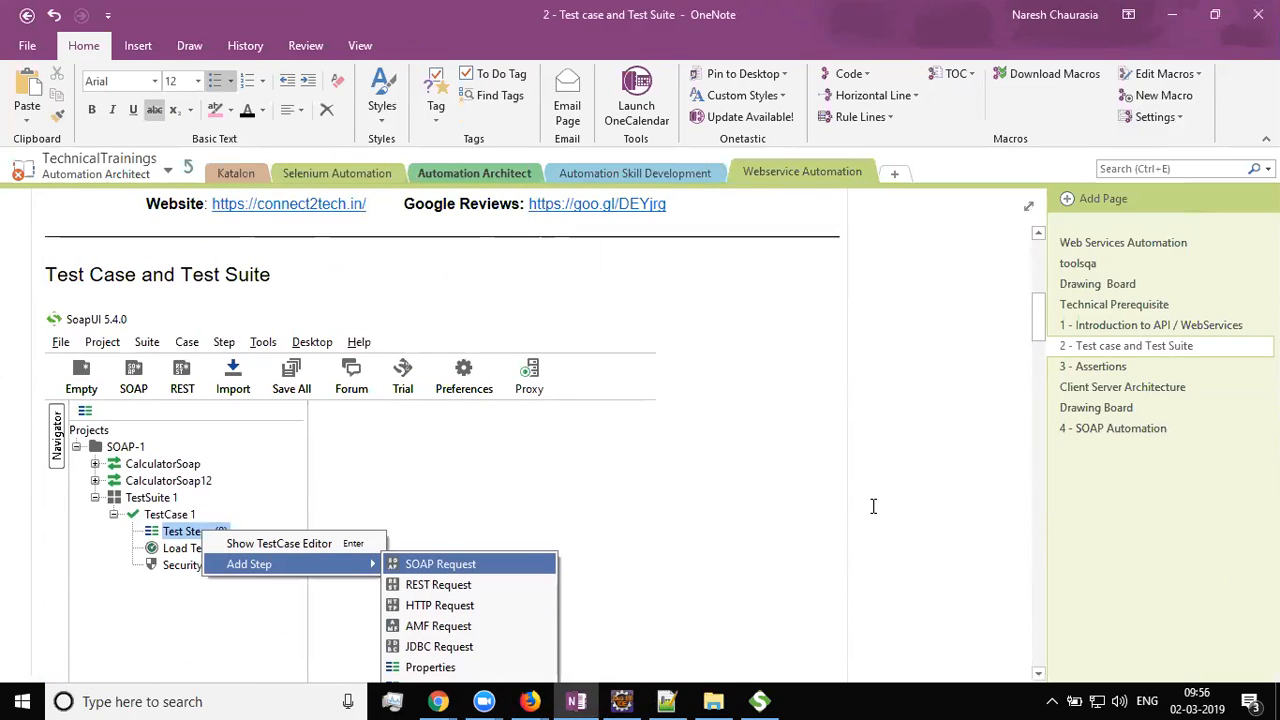